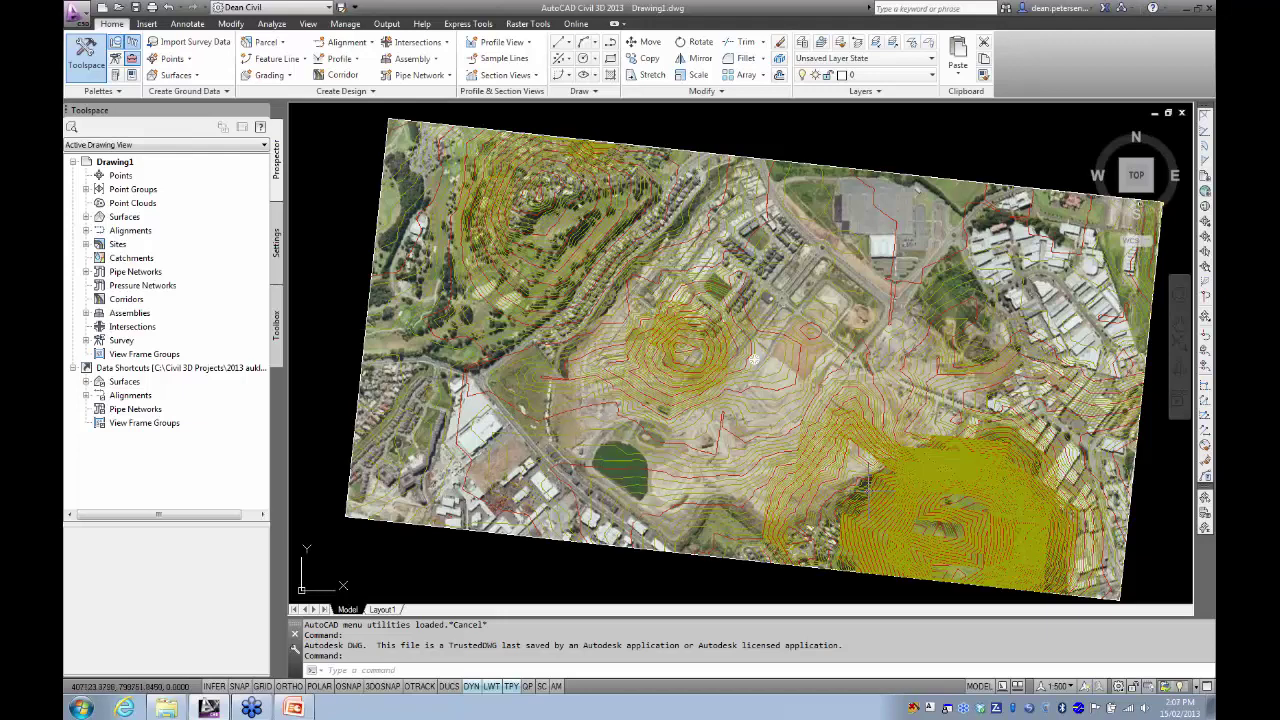
# - Inspect the EG surface with its draped aerial image in 3D using the Object Viewer, and return to the drawing
pyautogui.click(752, 358)
pyautogui.rightClick(664, 347)
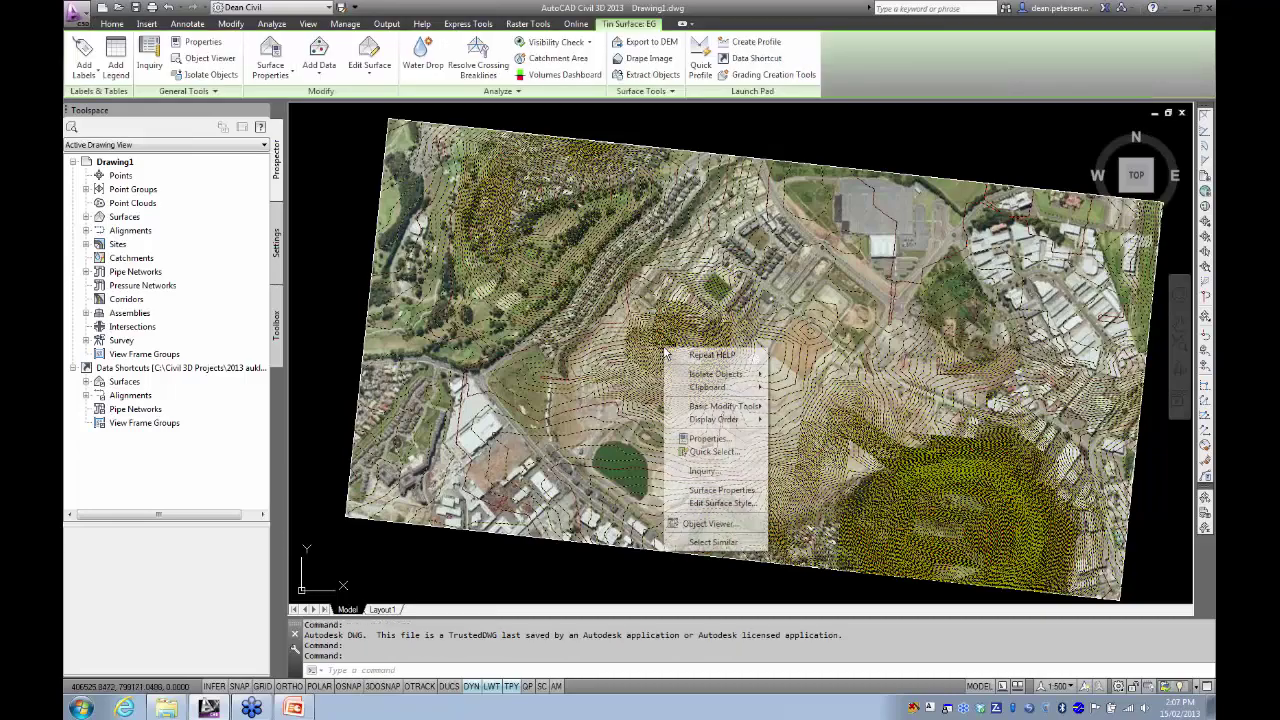
pyautogui.click(695, 527)
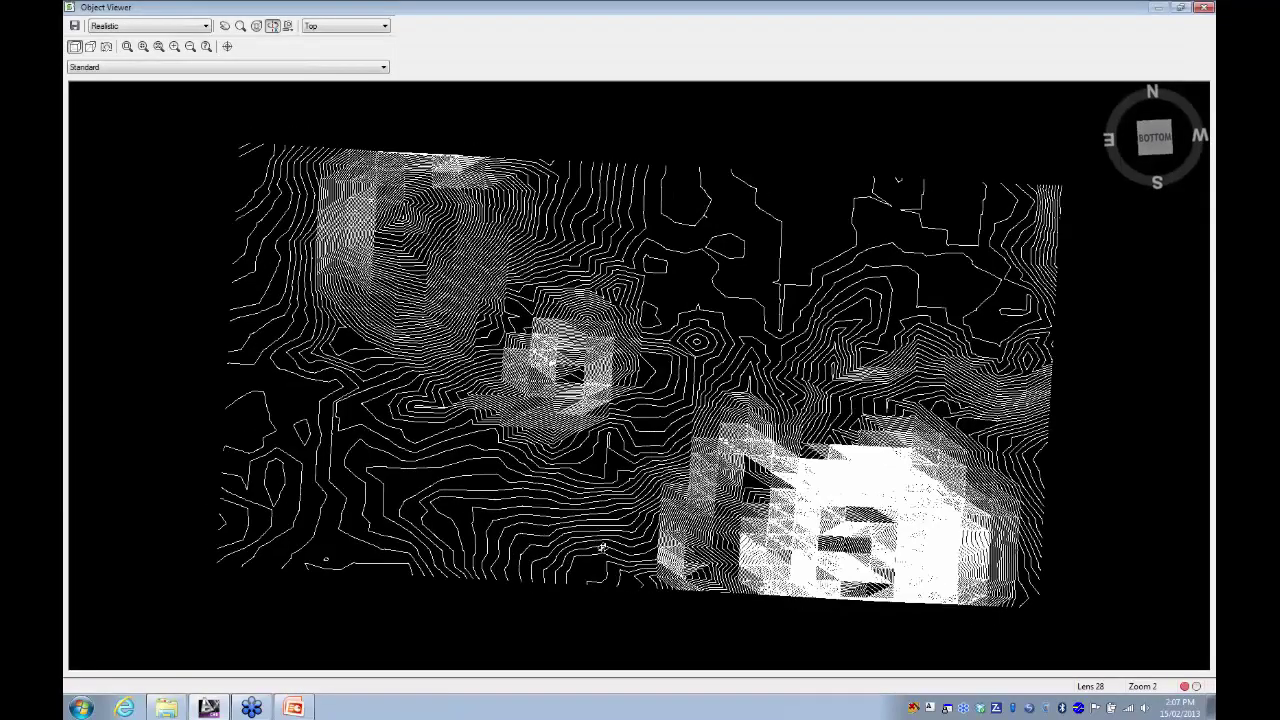
pyautogui.moveTo(531, 479); pyautogui.dragTo(693, 462)
pyautogui.scroll(6, 678, 474)
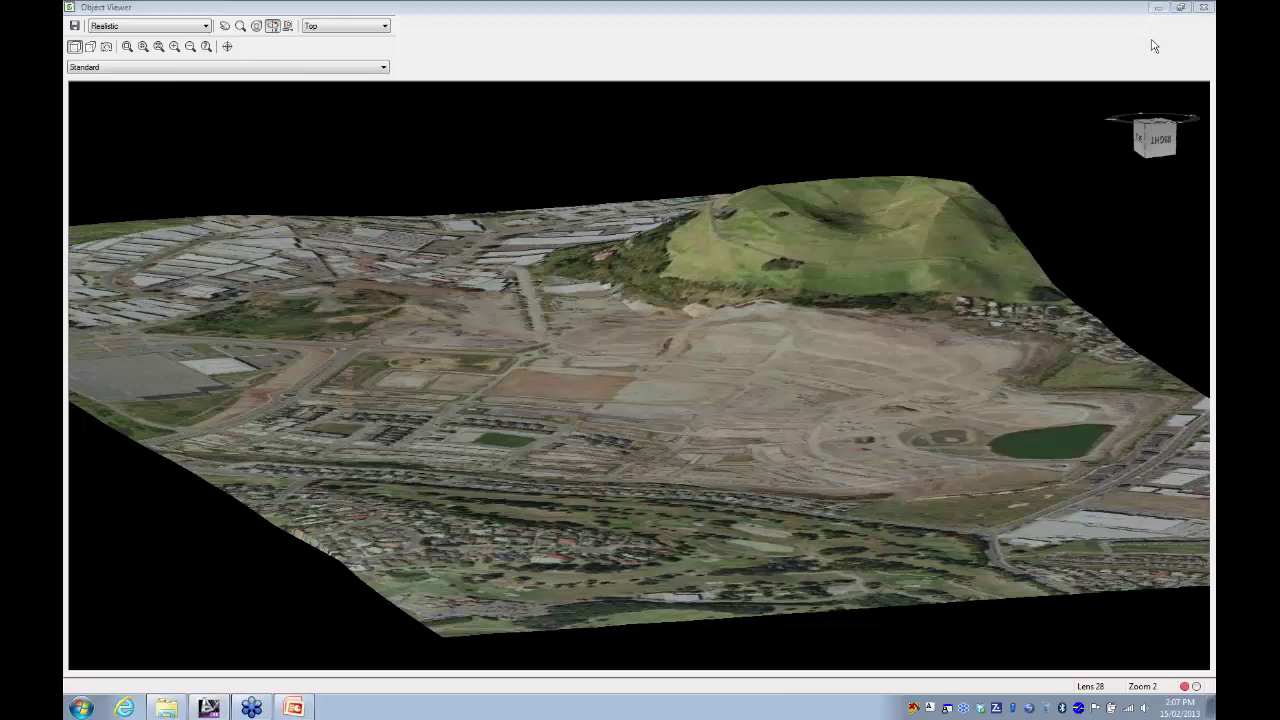
pyautogui.click(1204, 7)
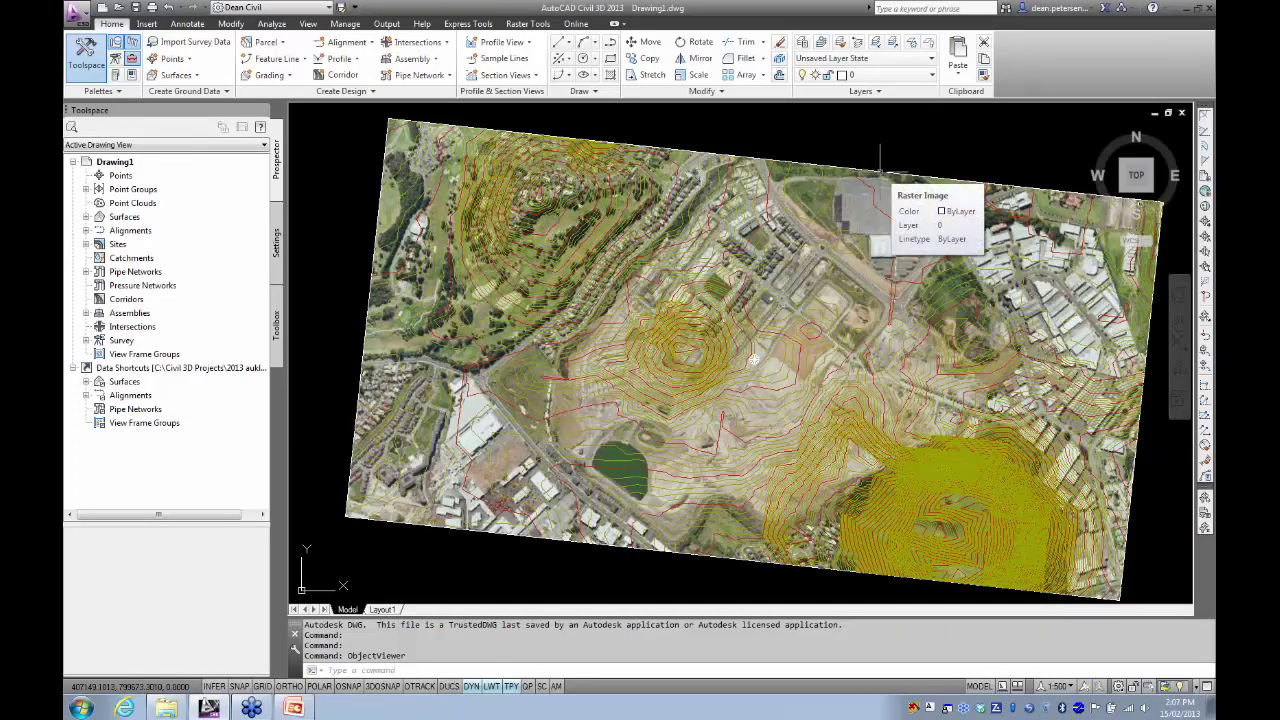
# - Set the aerial raster image's fade to 78 and deselect the image
pyautogui.click(880, 170)
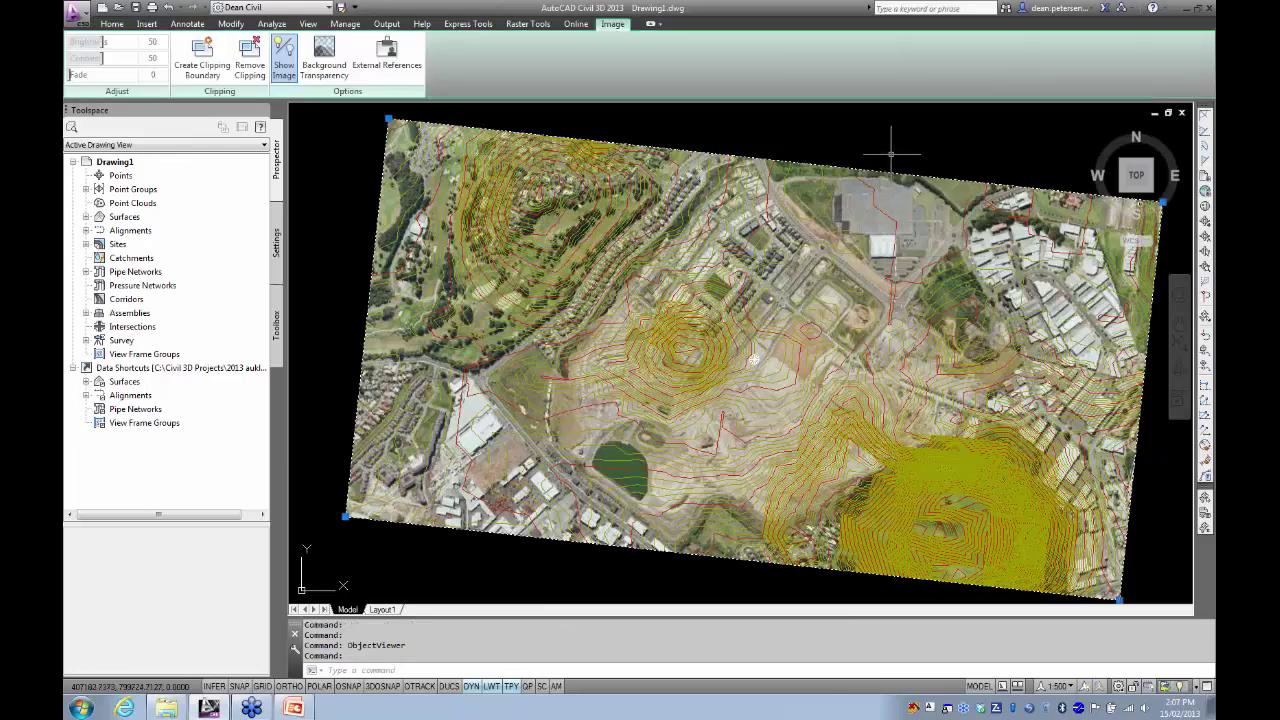
pyautogui.moveTo(72, 76); pyautogui.dragTo(152, 78)
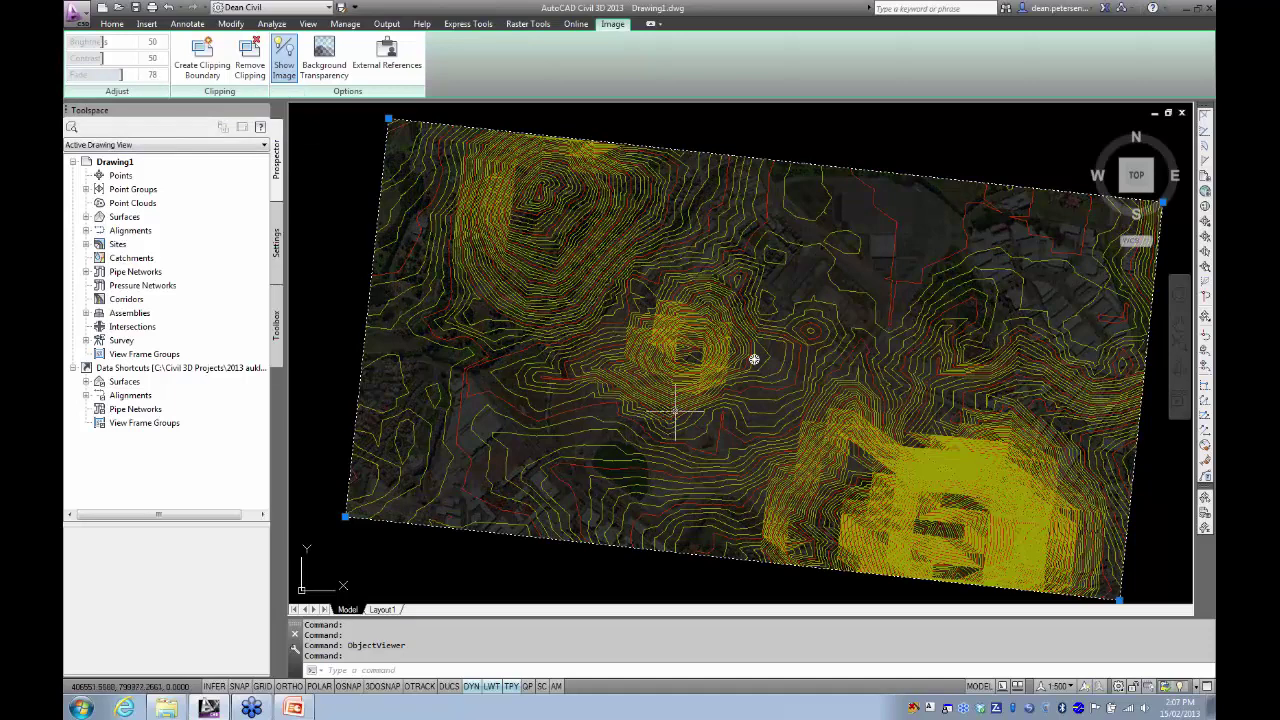
pyautogui.click(343, 370)
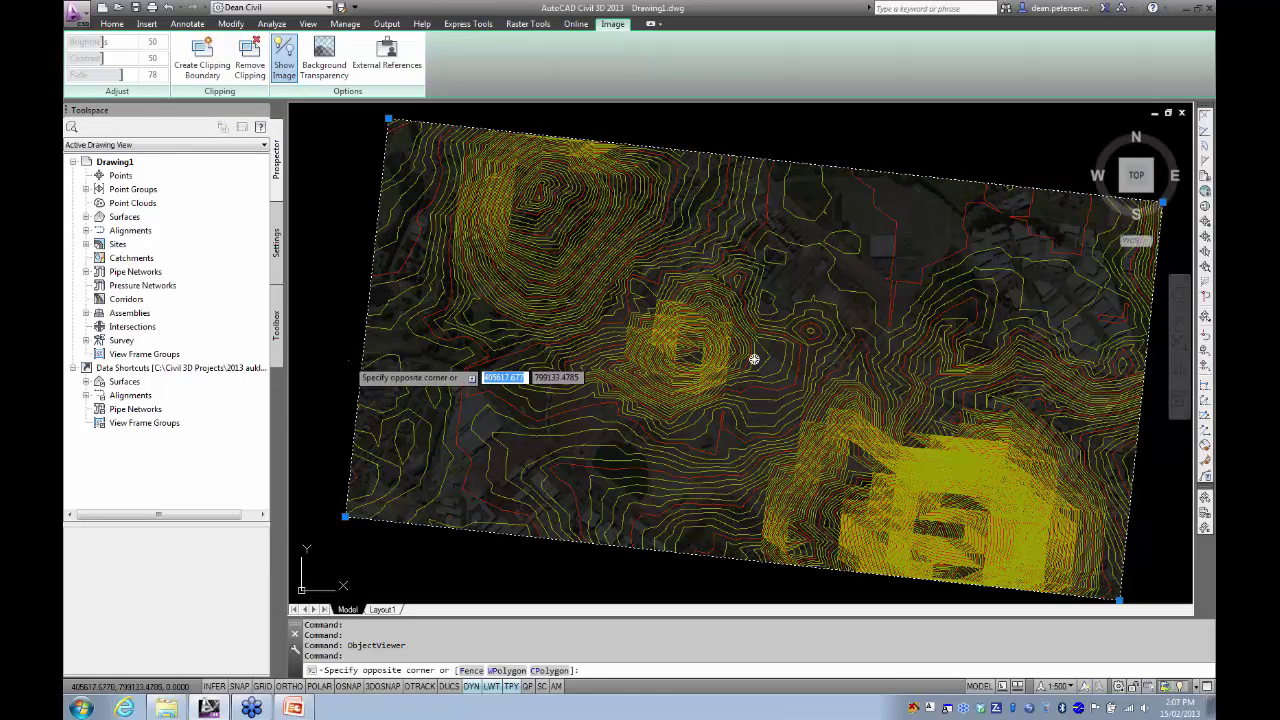
pyautogui.press('Escape')
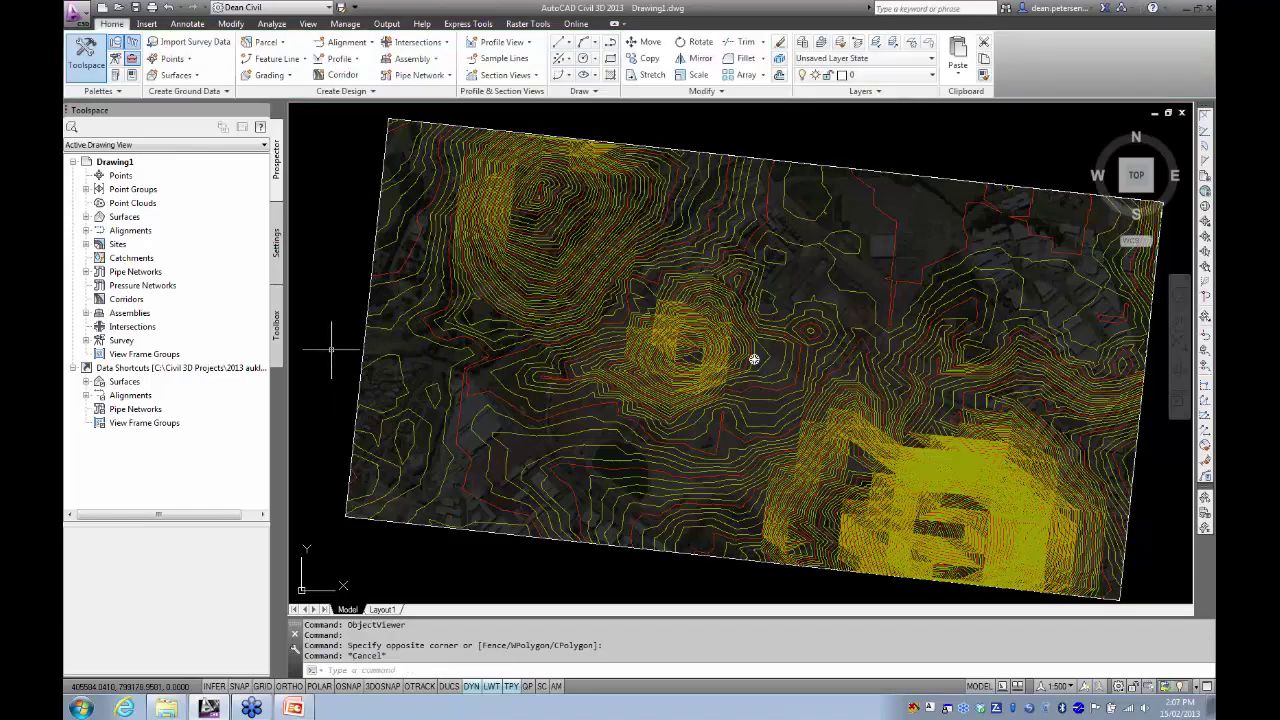
# - Start a polyline on the north side of the central pit with a straight segment about 80 m long, running west along a contour
pyautogui.scroll(2, 674, 350)
pyautogui.scroll(2, 677, 349)
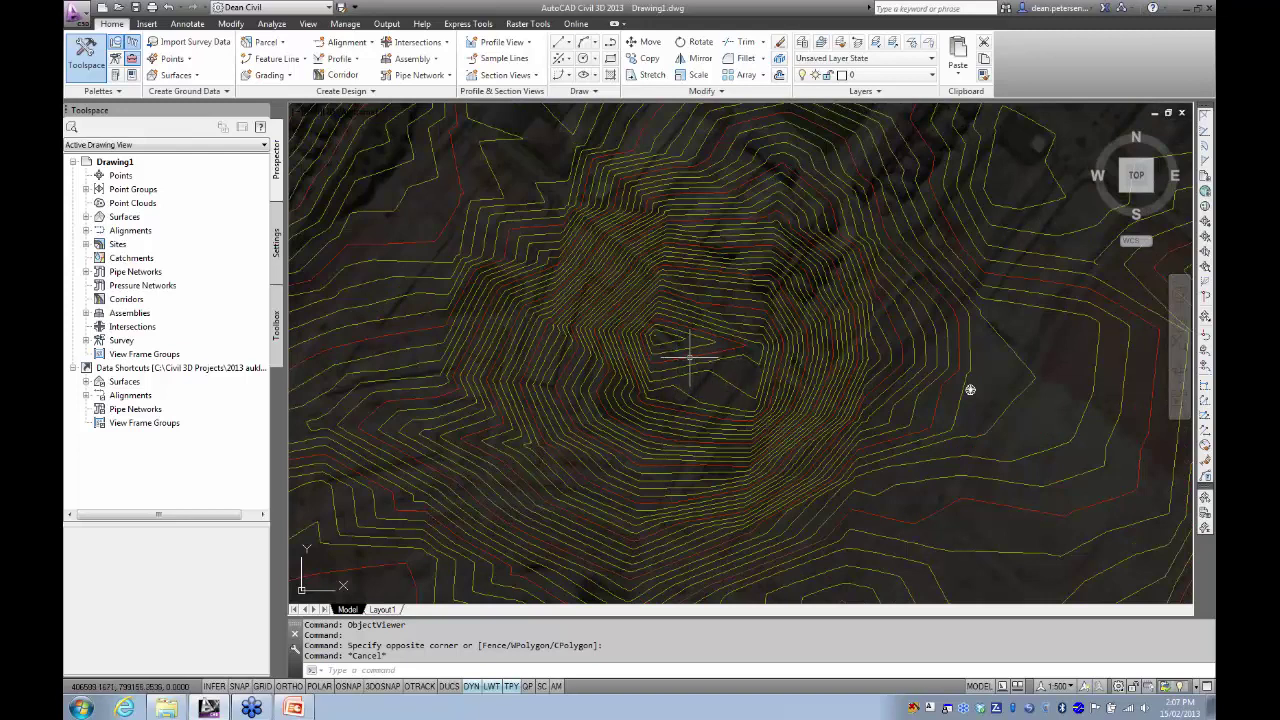
pyautogui.moveTo(661, 342)
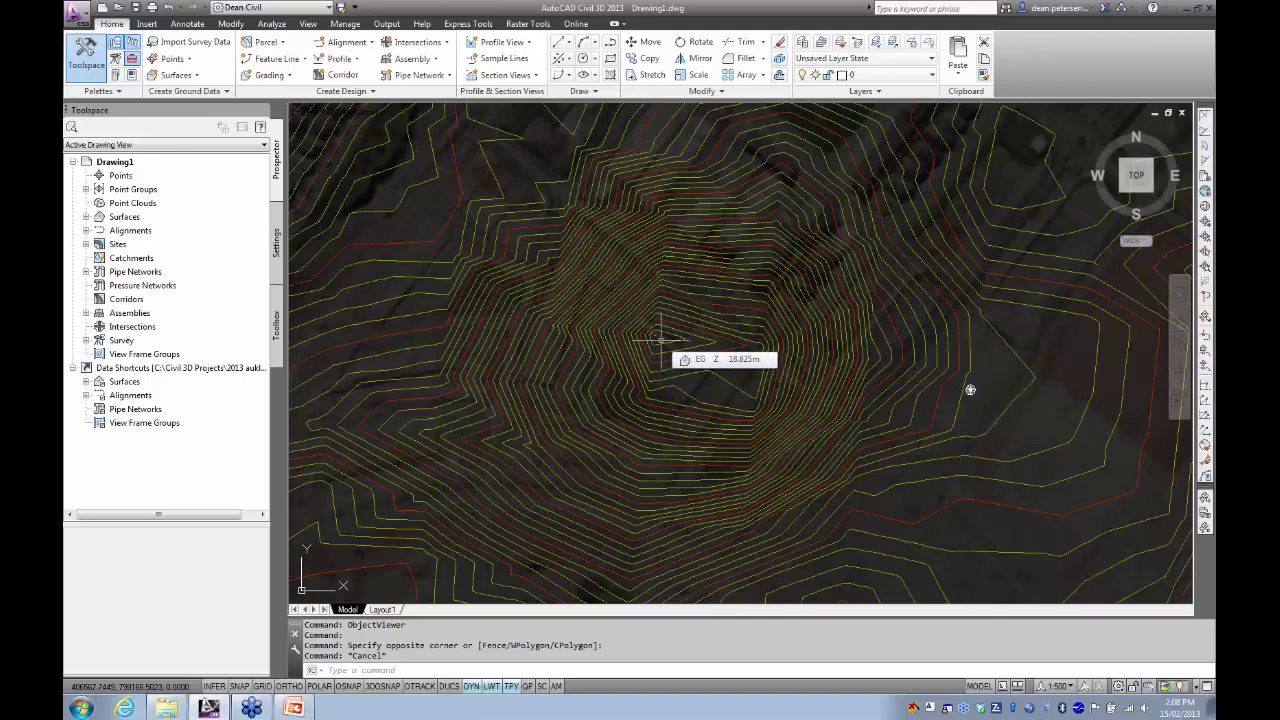
pyautogui.moveTo(681, 241)
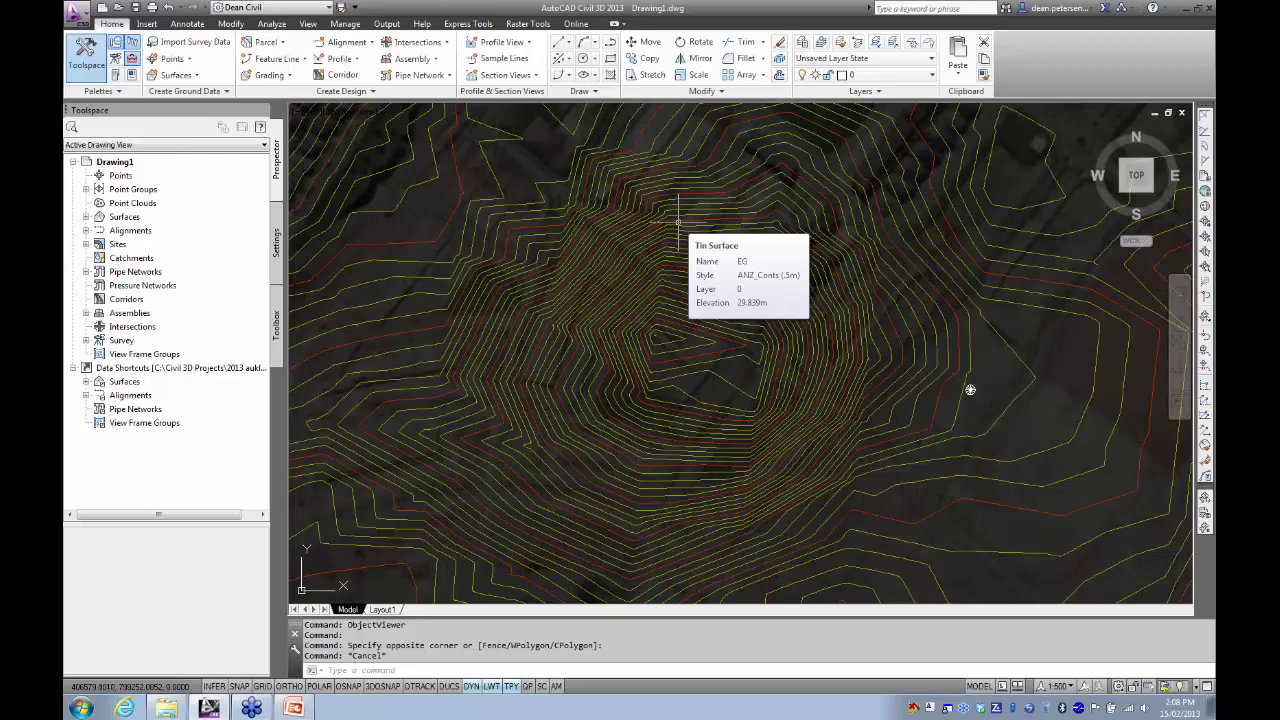
pyautogui.scroll(5, 771, 205)
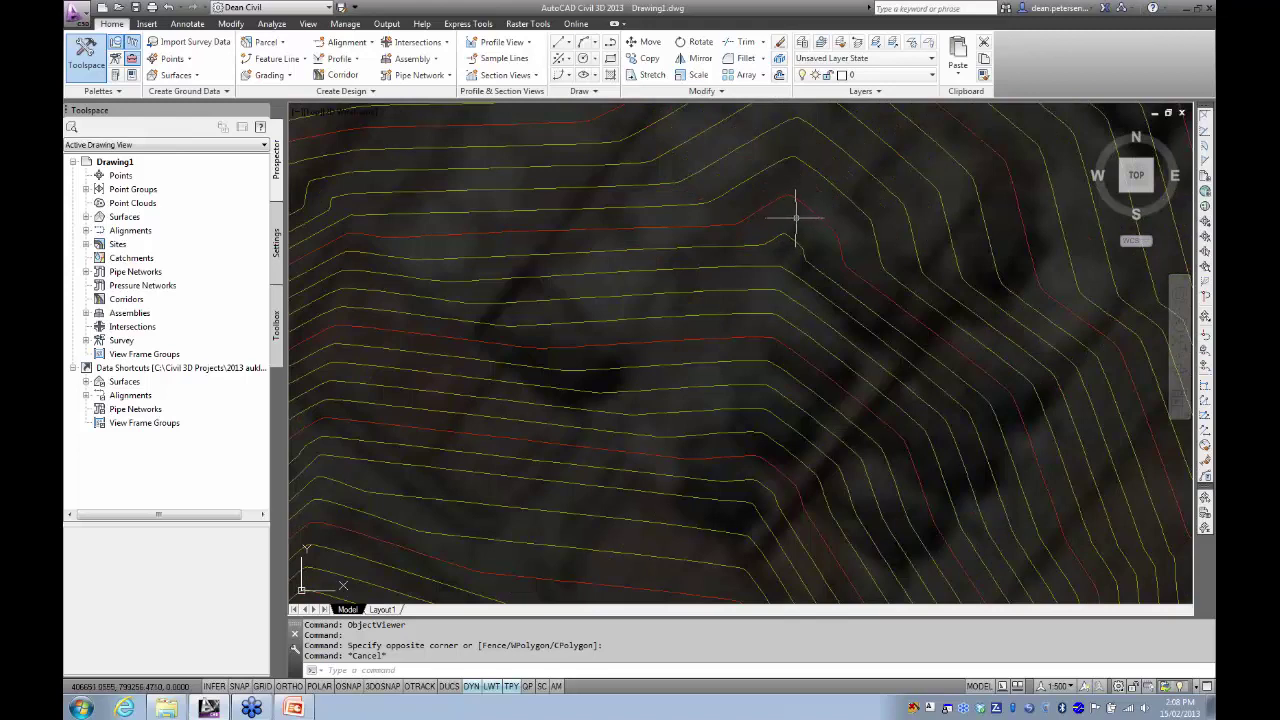
pyautogui.write('pl')
pyautogui.press('Return')
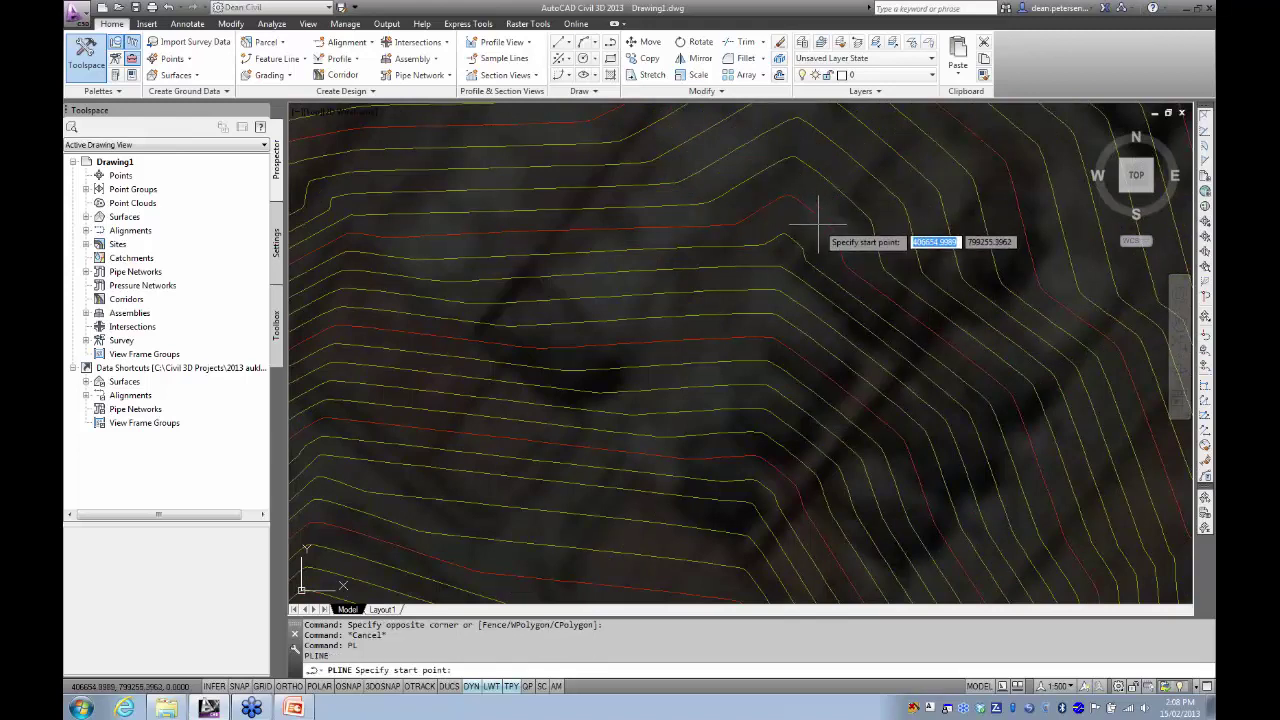
pyautogui.click(818, 222)
pyautogui.moveTo(542, 230); pyautogui.dragTo(774, 221, button='middle')
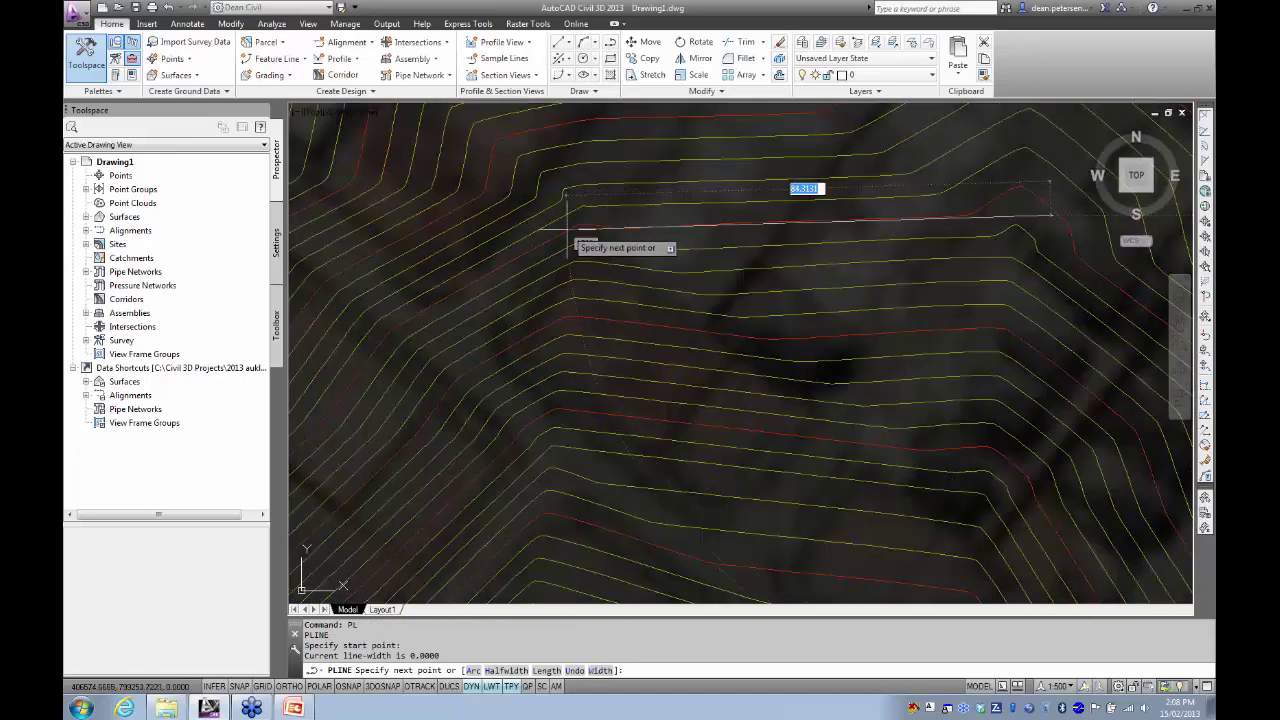
pyautogui.scroll(-3, 488, 280)
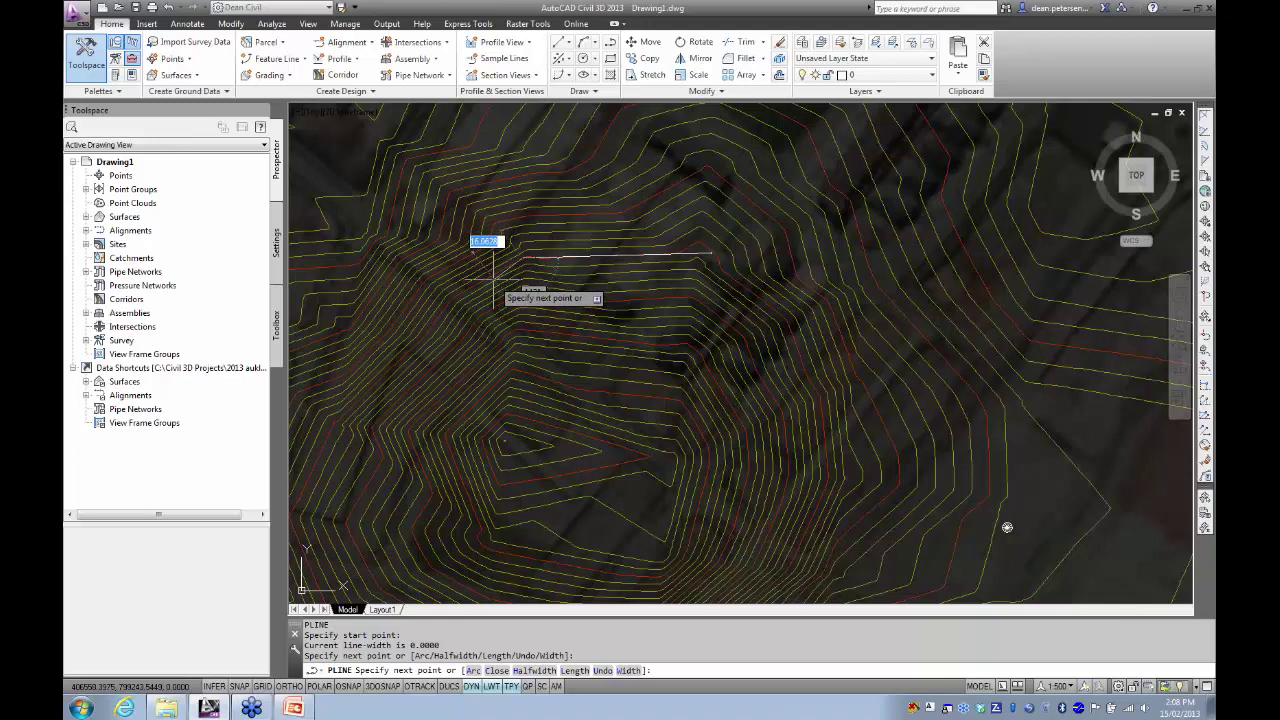
# - Continue the polyline with arc segments following the contour counter-clockwise around the pit, and close it at its start point
pyautogui.write('a')
pyautogui.press('Return')
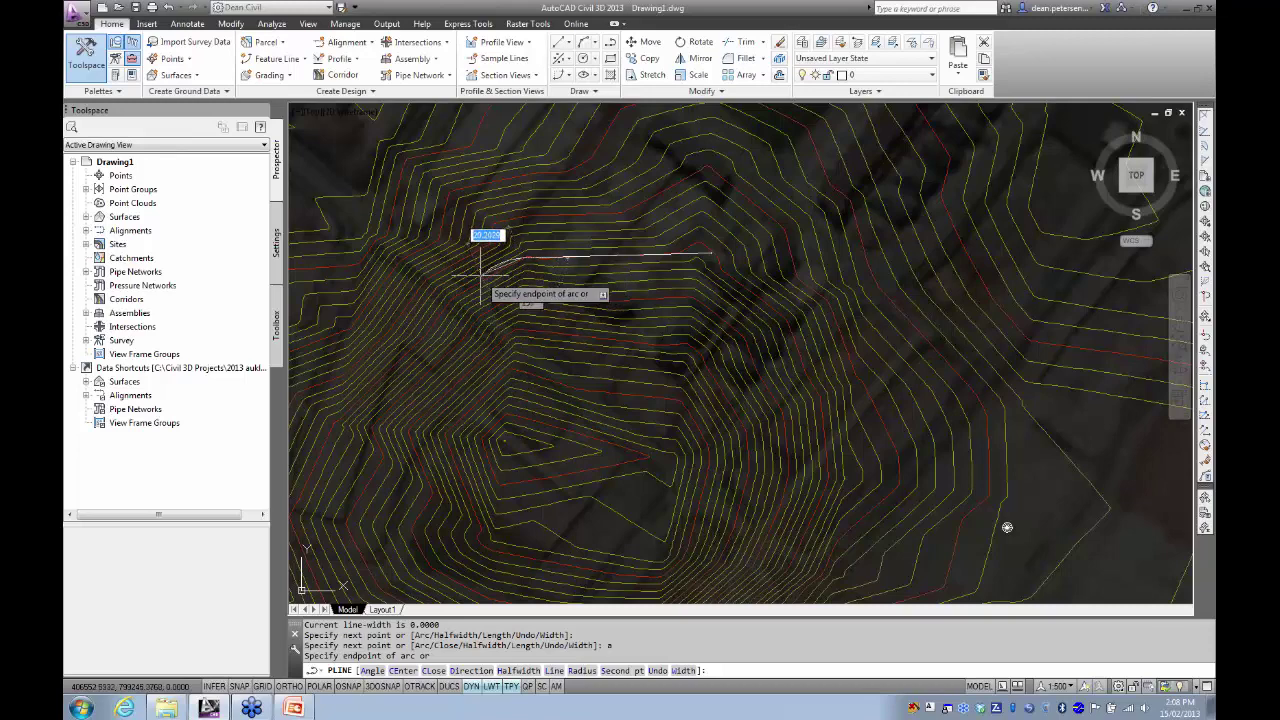
pyautogui.scroll(2, 420, 440)
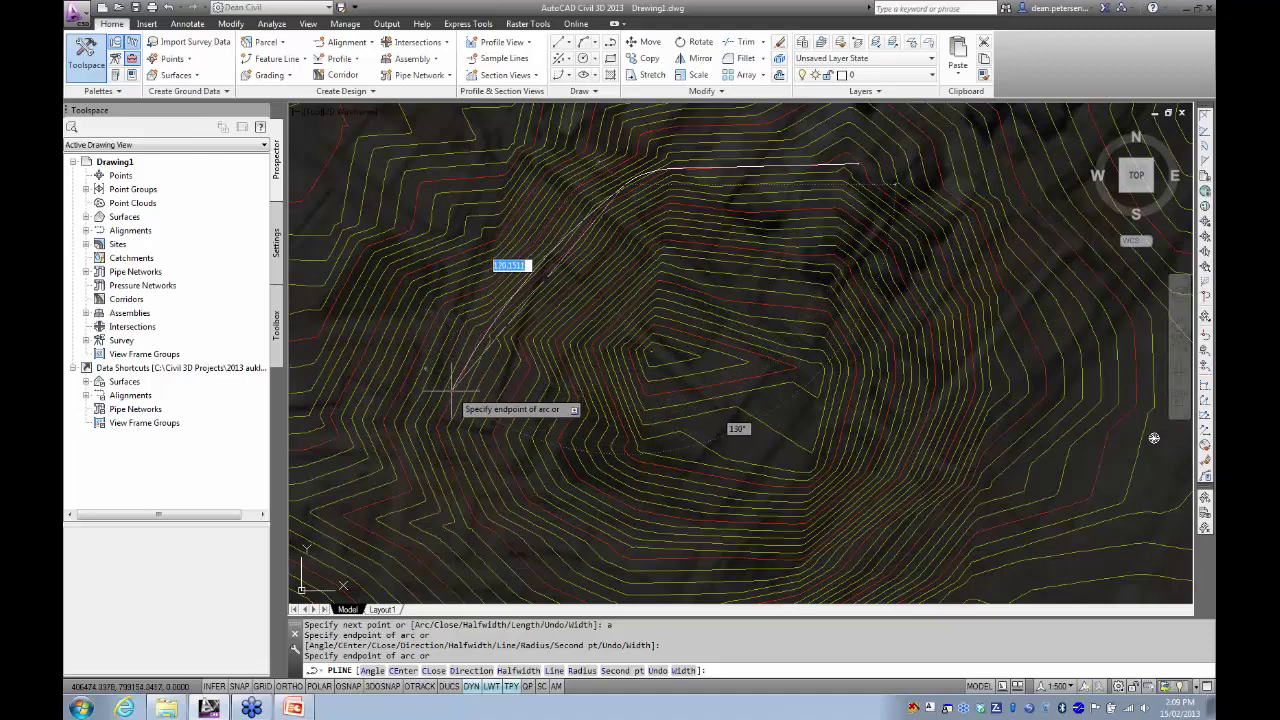
pyautogui.click(449, 464)
pyautogui.moveTo(449, 464); pyautogui.dragTo(398, 315, button='middle')
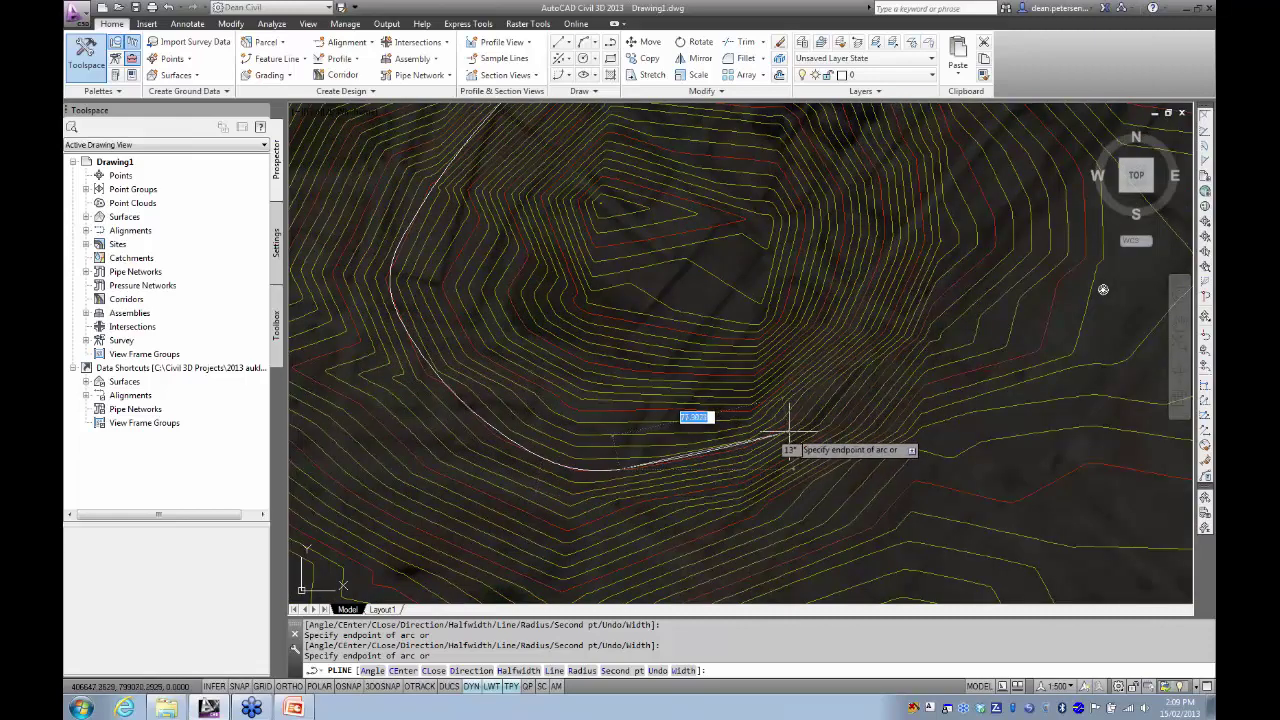
pyautogui.moveTo(789, 423); pyautogui.dragTo(702, 460, button='middle')
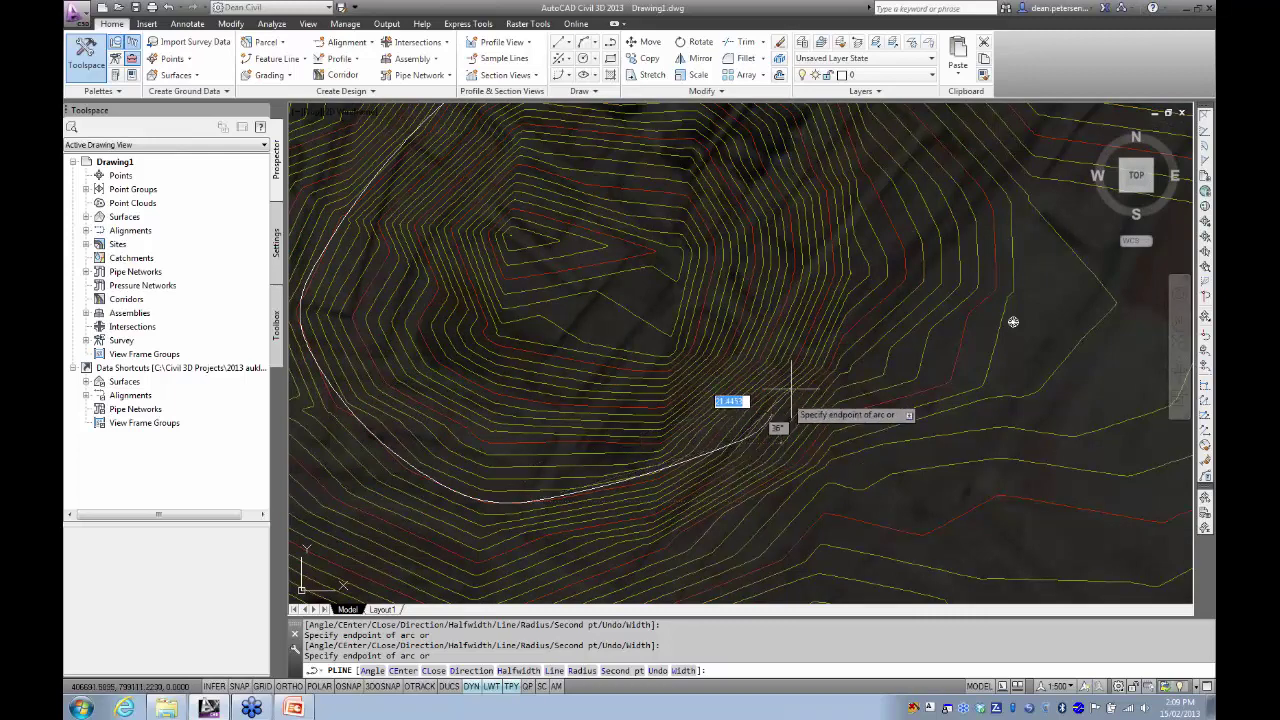
pyautogui.moveTo(828, 272); pyautogui.dragTo(823, 520, button='middle')
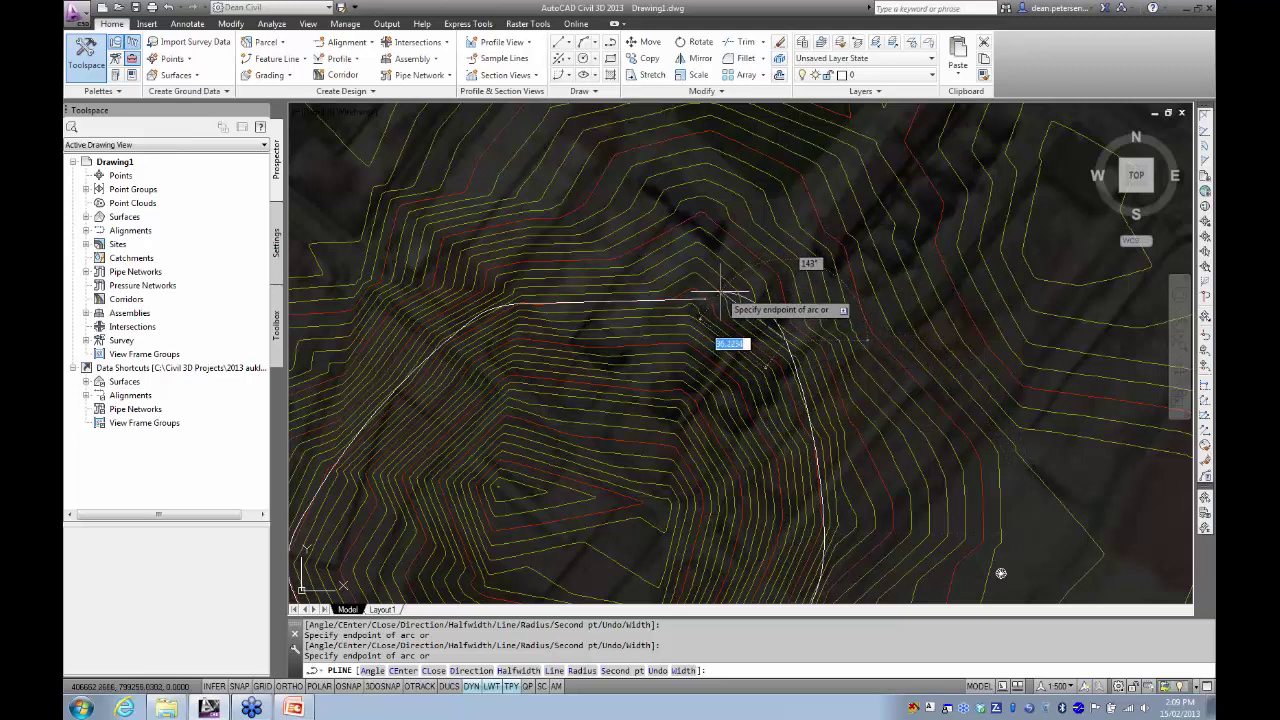
pyautogui.write('cl')
pyautogui.press('Return')
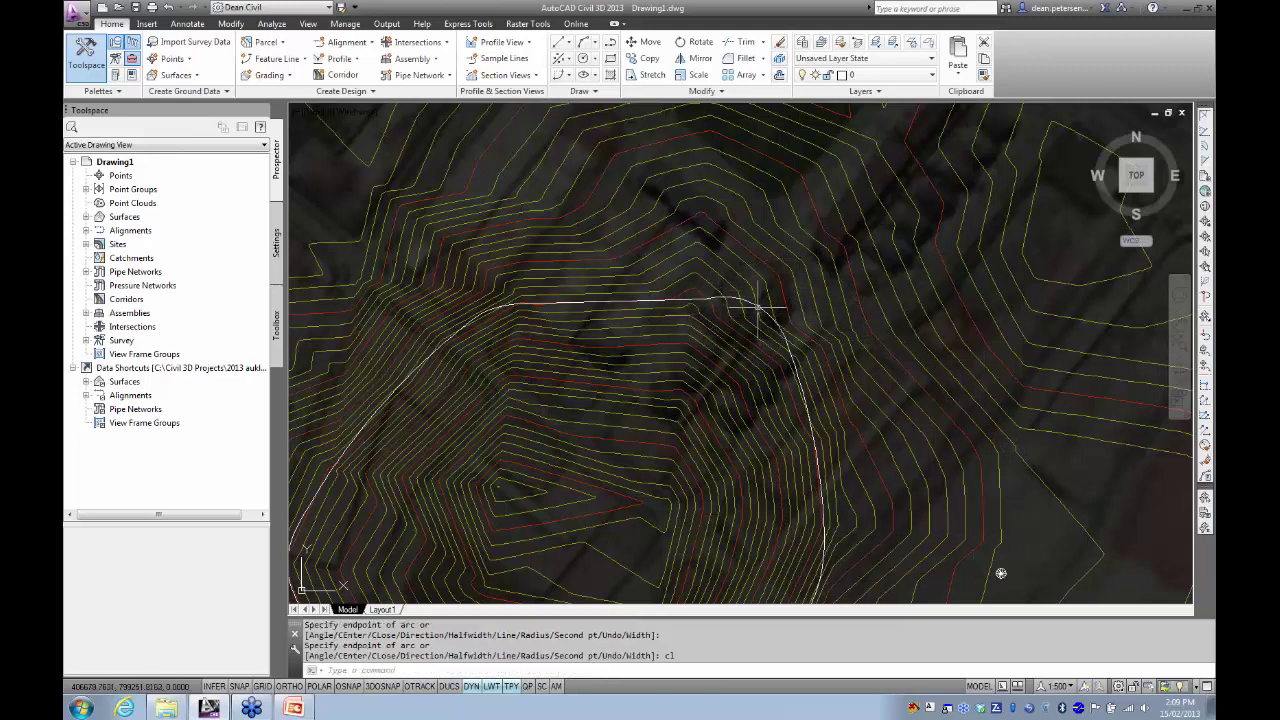
# - Stretch the polyline's starting vertex at the north-east of the loop slightly outward to smooth the join
pyautogui.click(707, 302)
pyautogui.scroll(3, 707, 305)
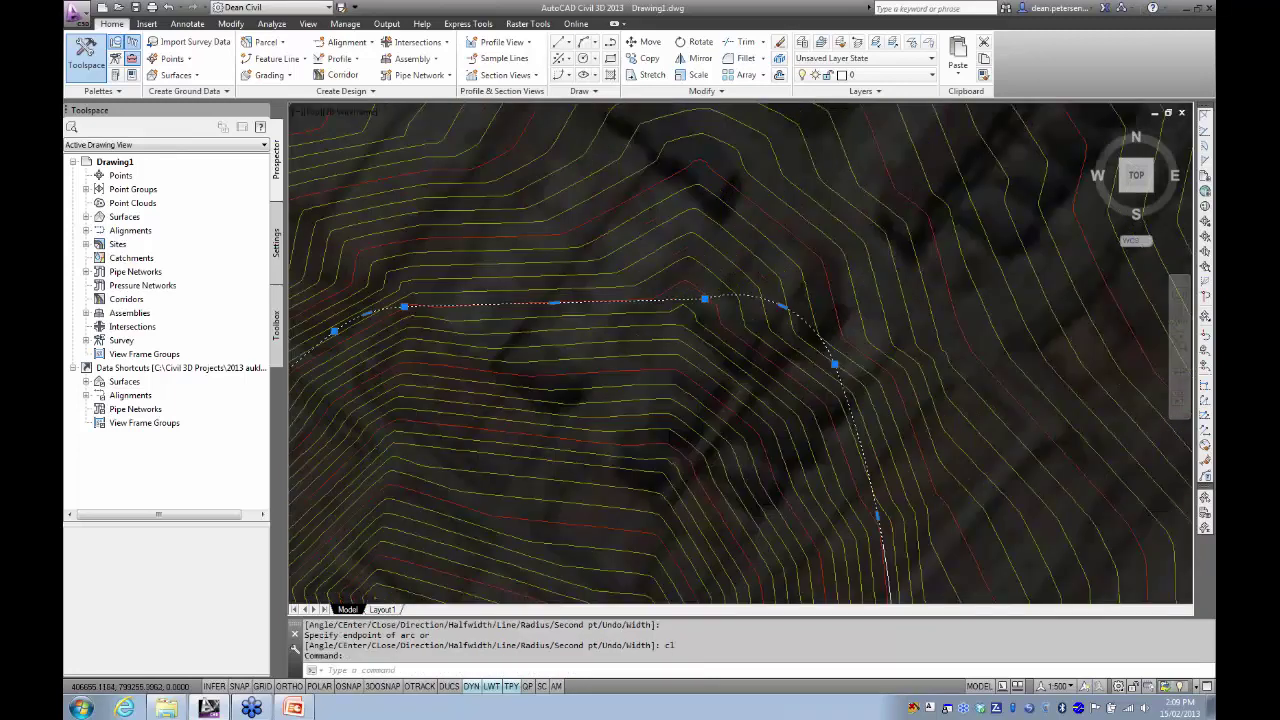
pyautogui.click(705, 299)
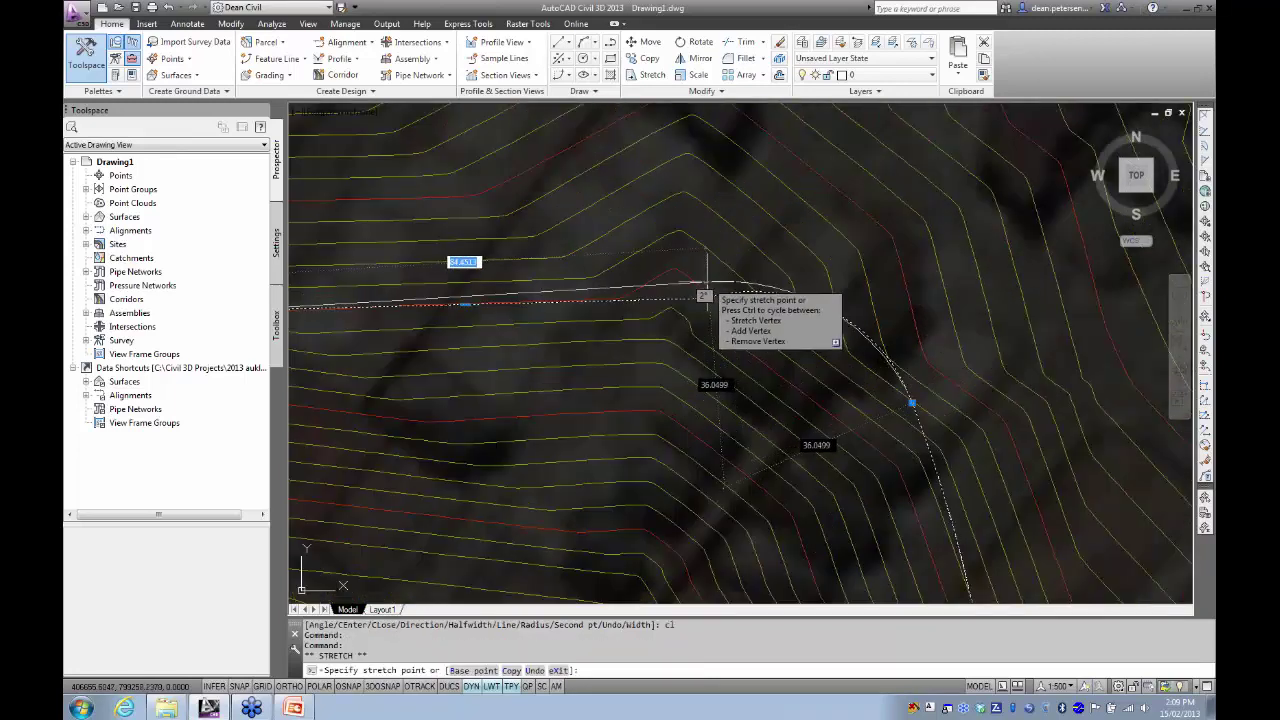
pyautogui.scroll(-2, 707, 300)
pyautogui.scroll(-2, 594, 378)
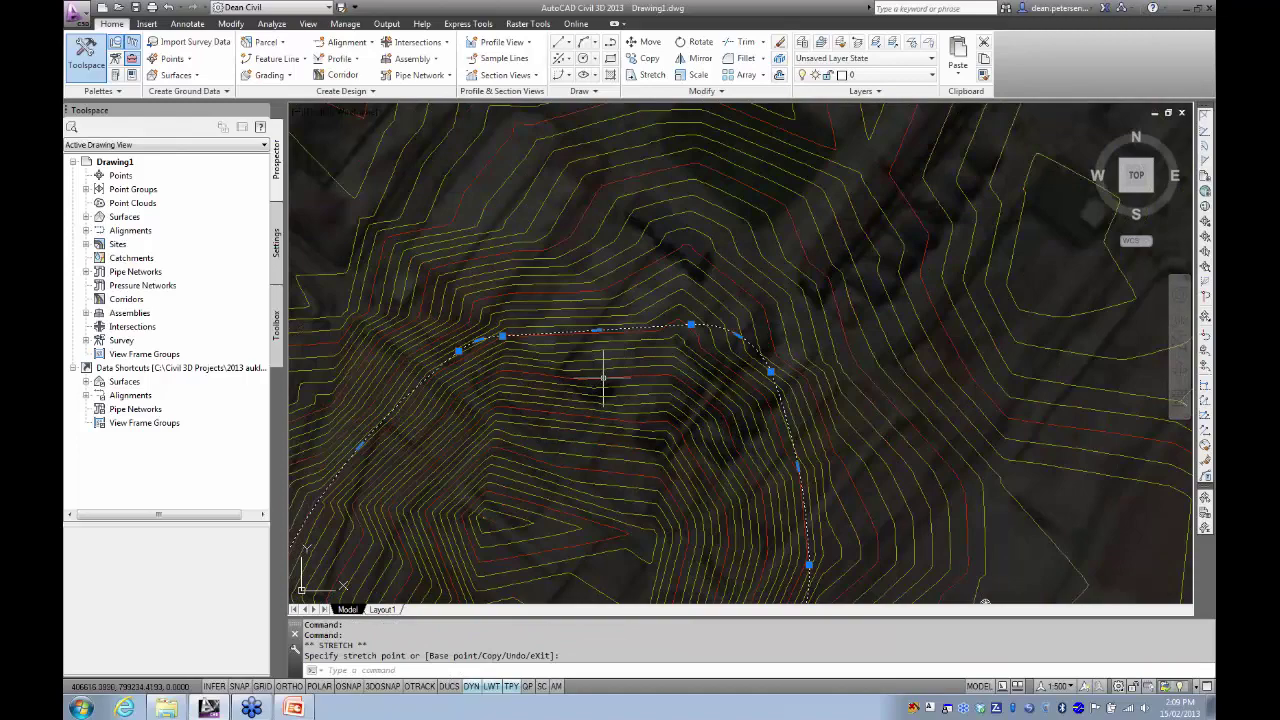
pyautogui.press('Escape')
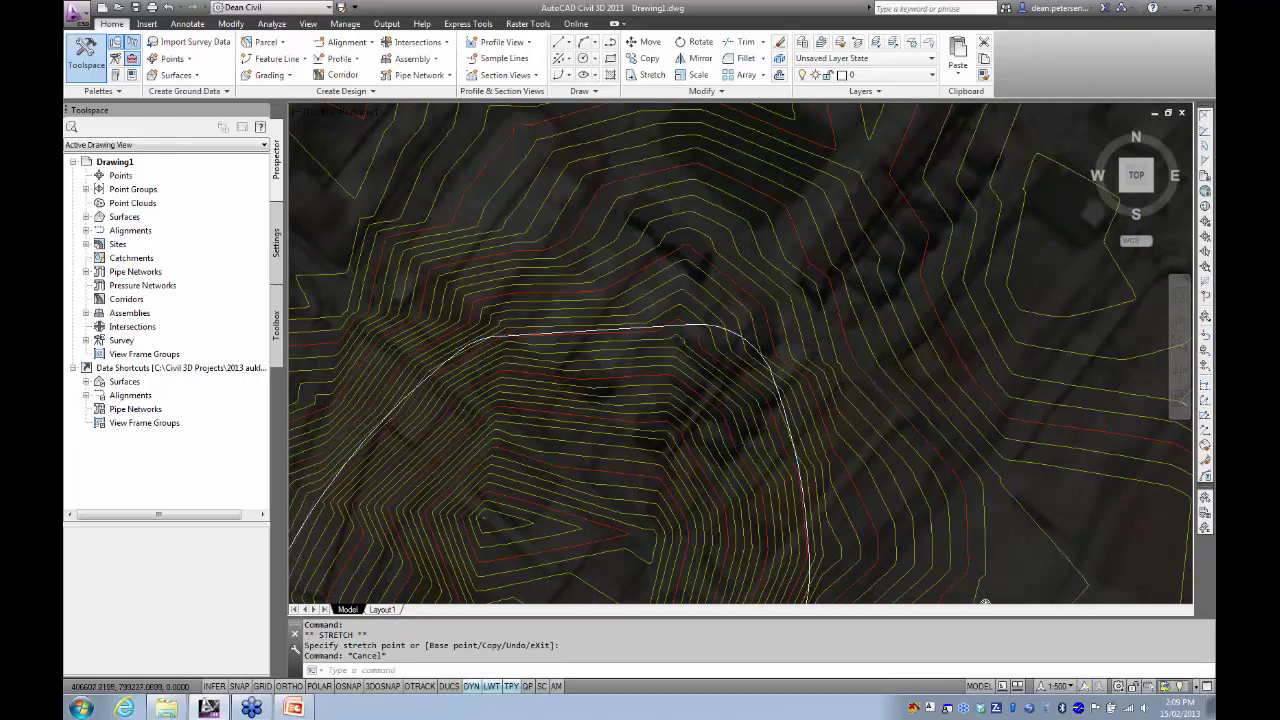
# - Set the elevation of the closed polyline around the pit to 29 and deselect it
pyautogui.scroll(-3, 595, 377)
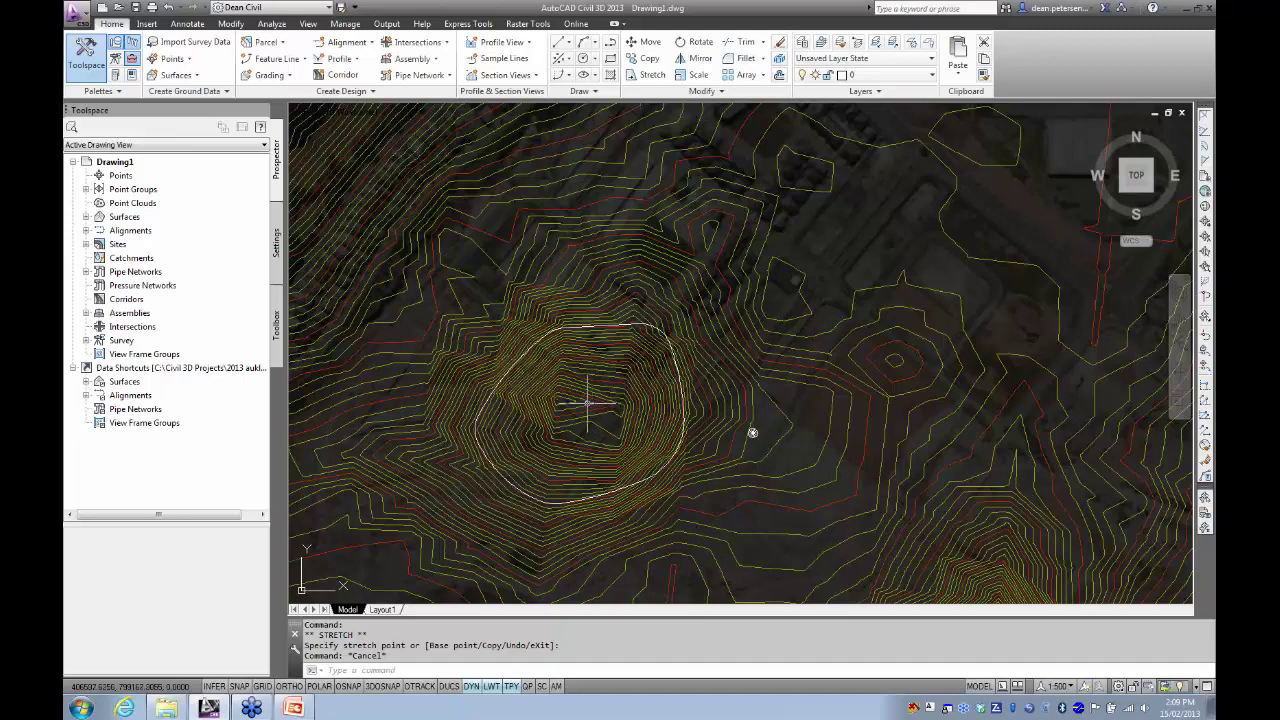
pyautogui.moveTo(586, 408); pyautogui.dragTo(633, 365, button='middle')
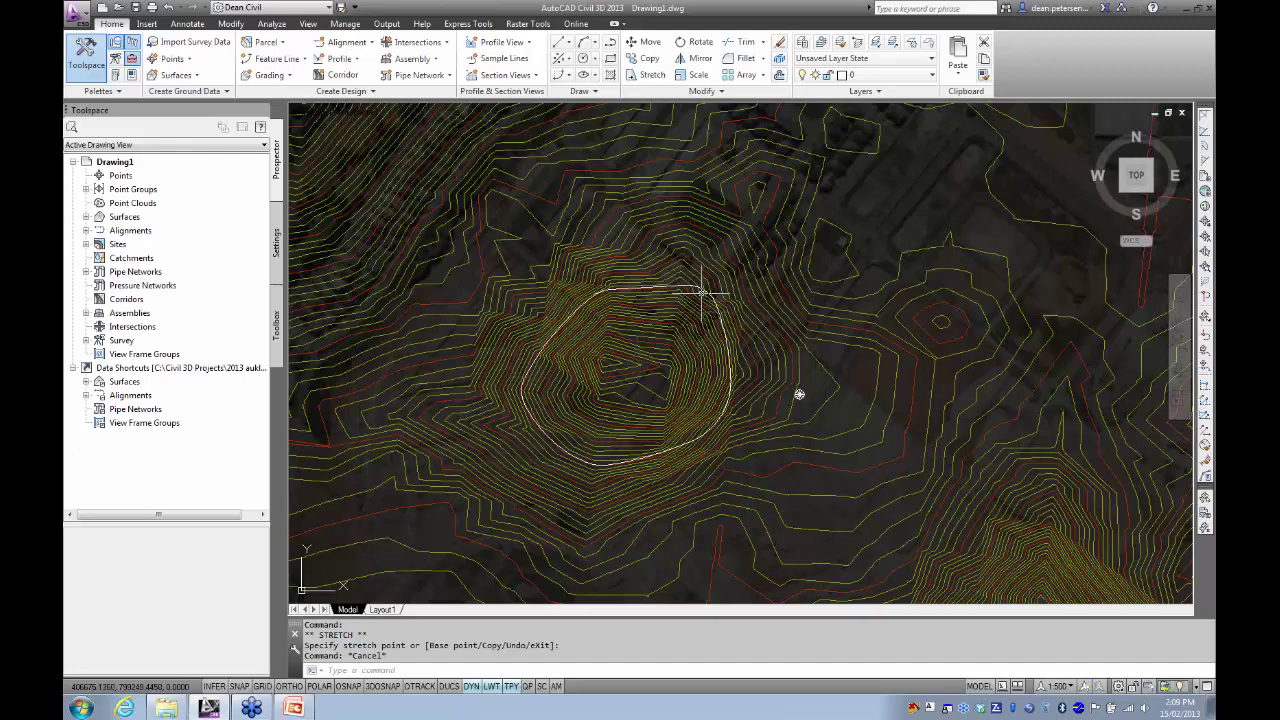
pyautogui.scroll(4, 685, 290)
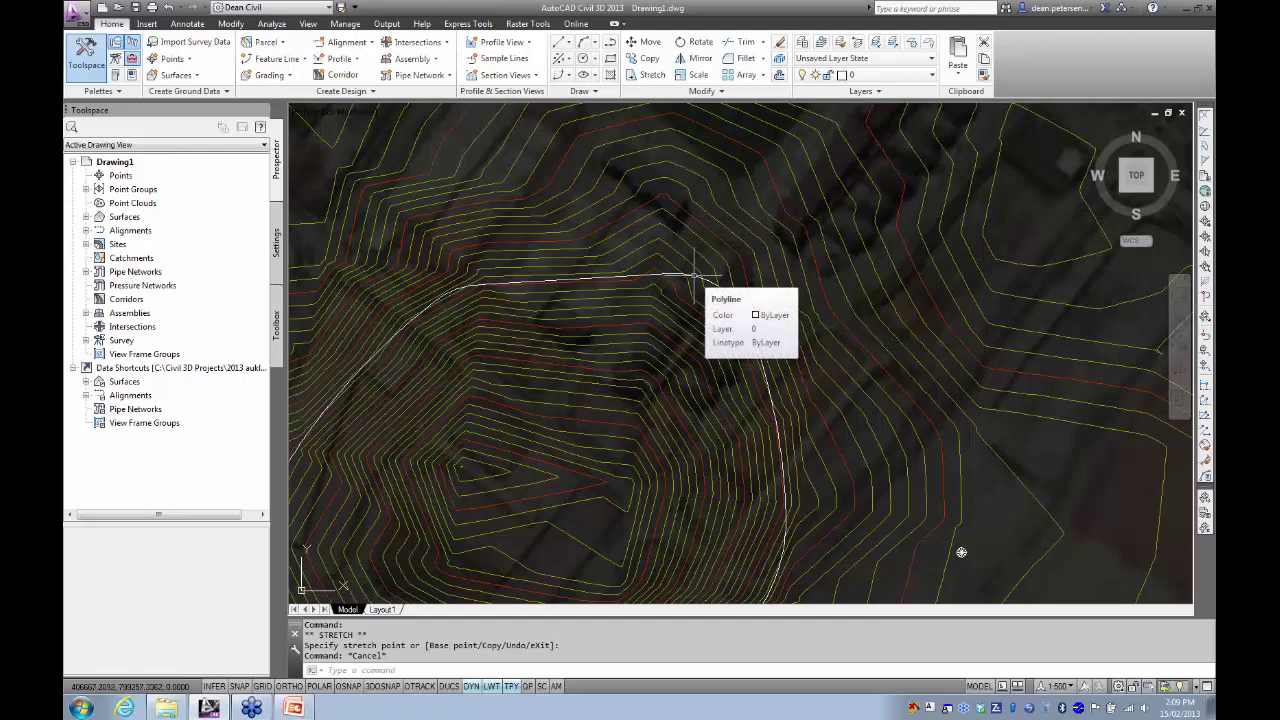
pyautogui.click(696, 274)
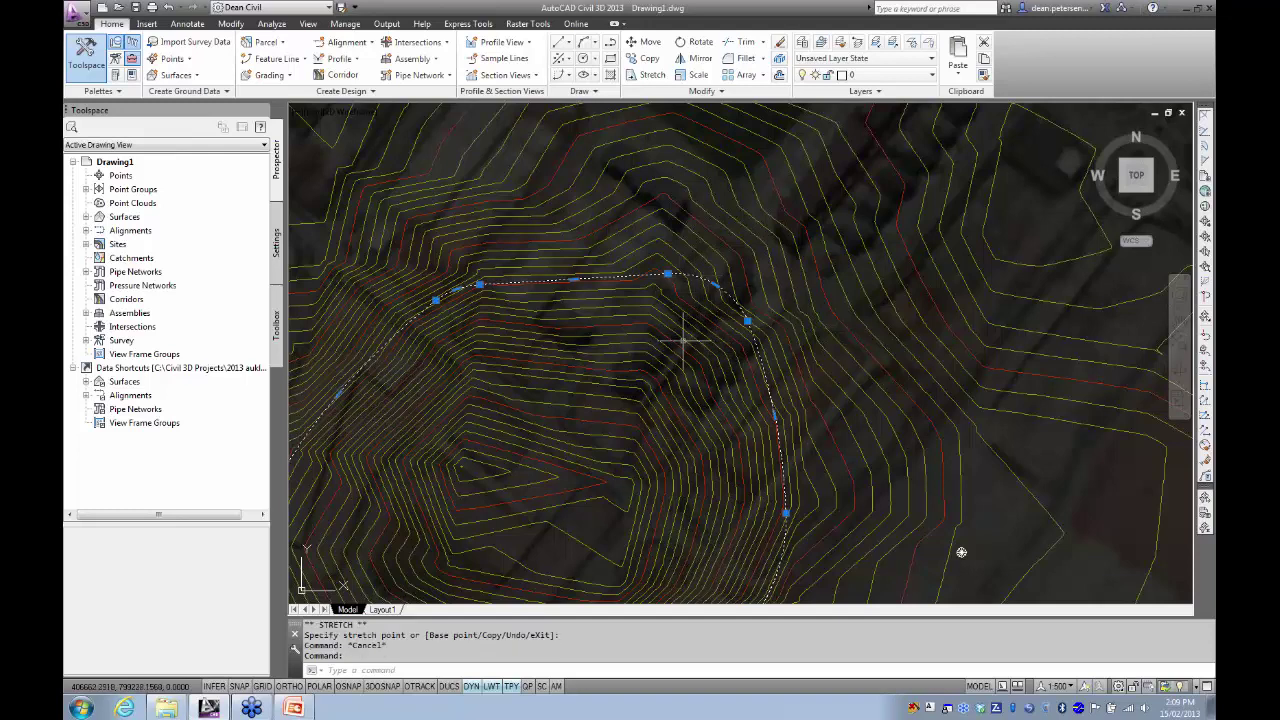
pyautogui.hotkey('ctrl', '1')
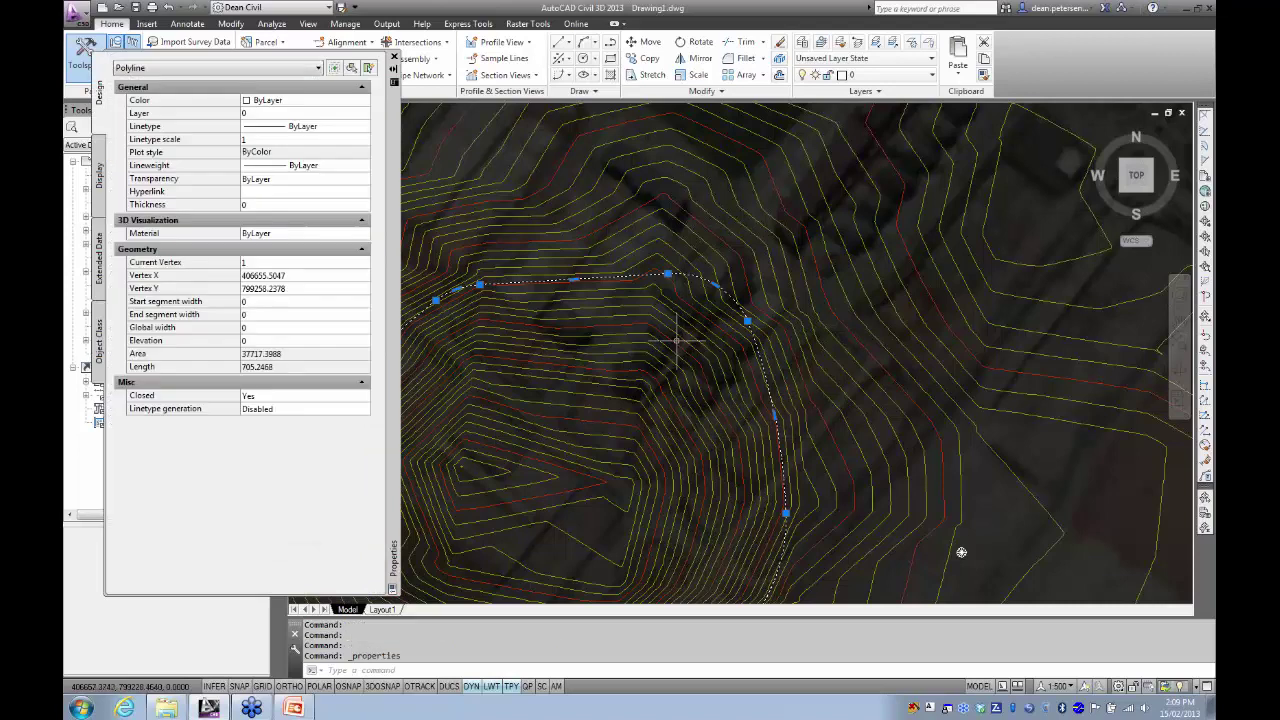
pyautogui.click(264, 342)
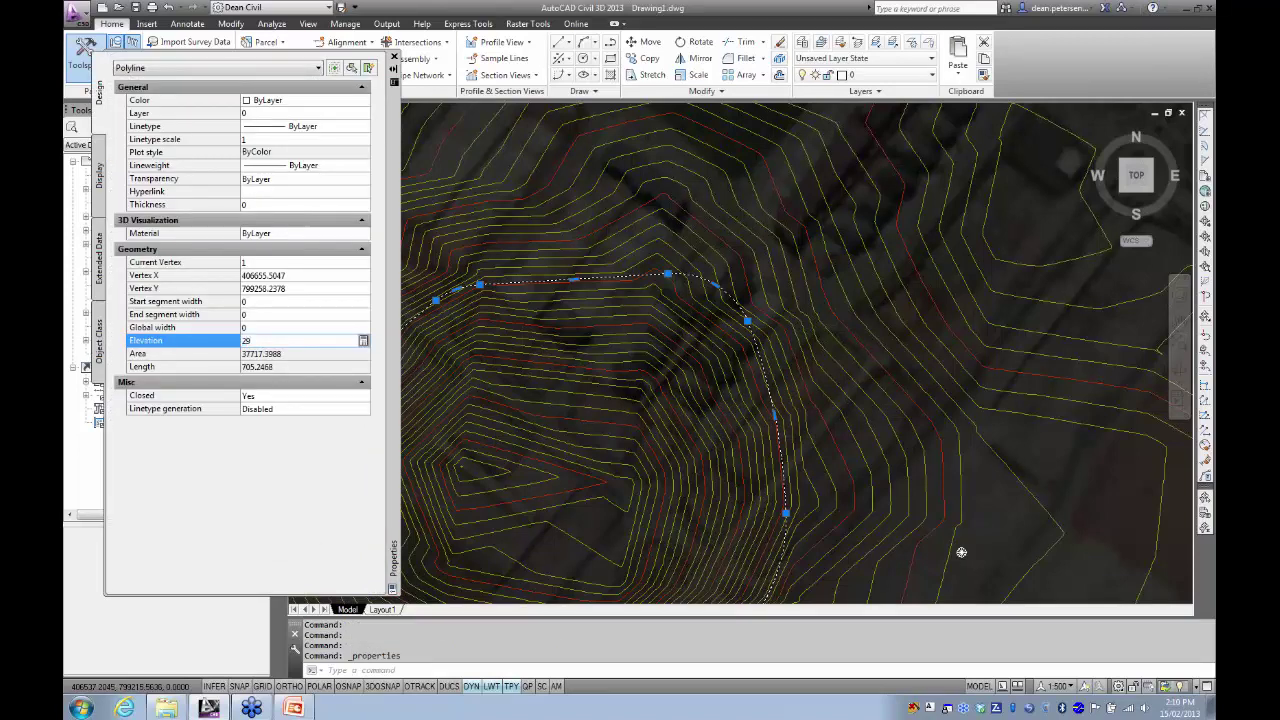
pyautogui.press('Return')
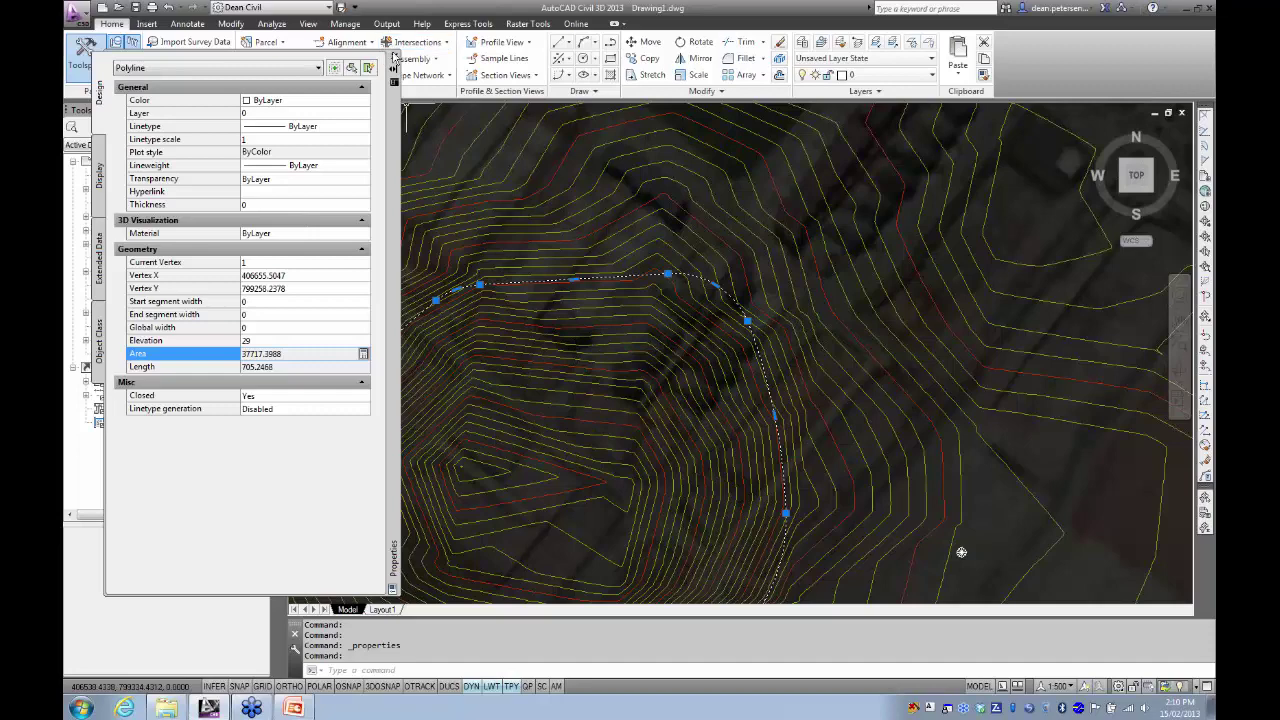
pyautogui.click(394, 56)
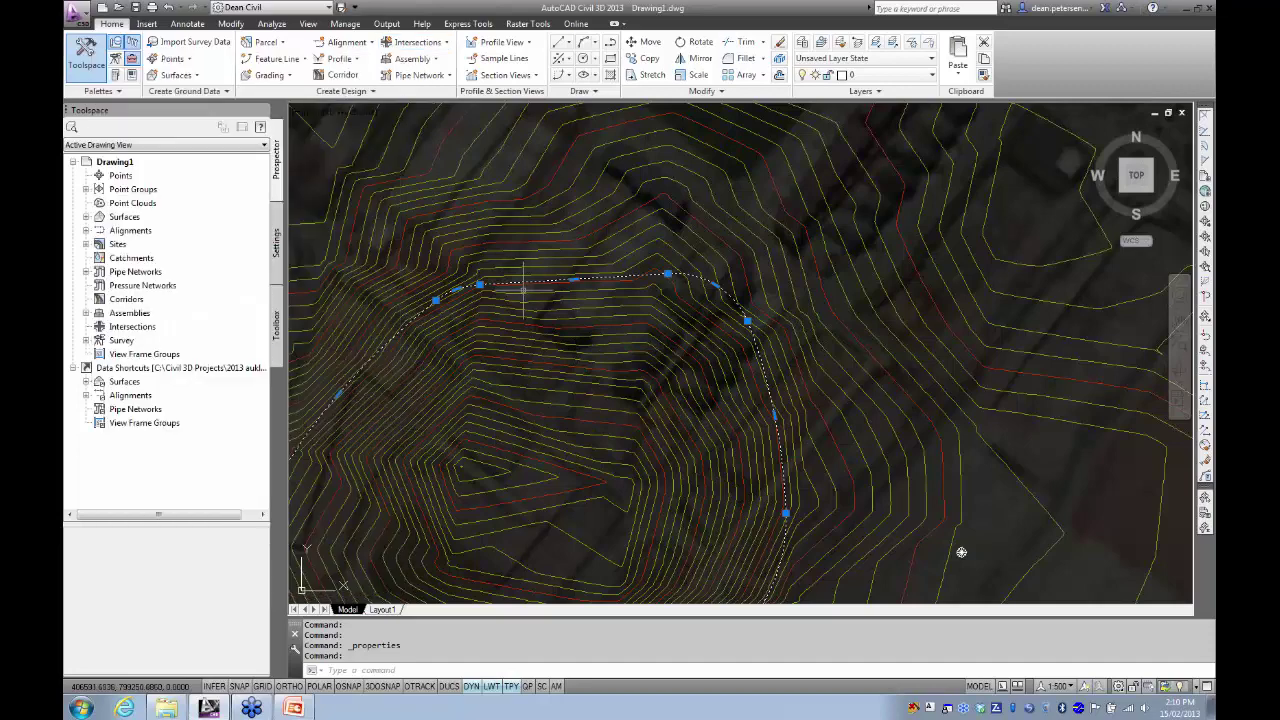
pyautogui.scroll(-2, 523, 291)
pyautogui.moveTo(523, 291); pyautogui.dragTo(602, 263, button='middle')
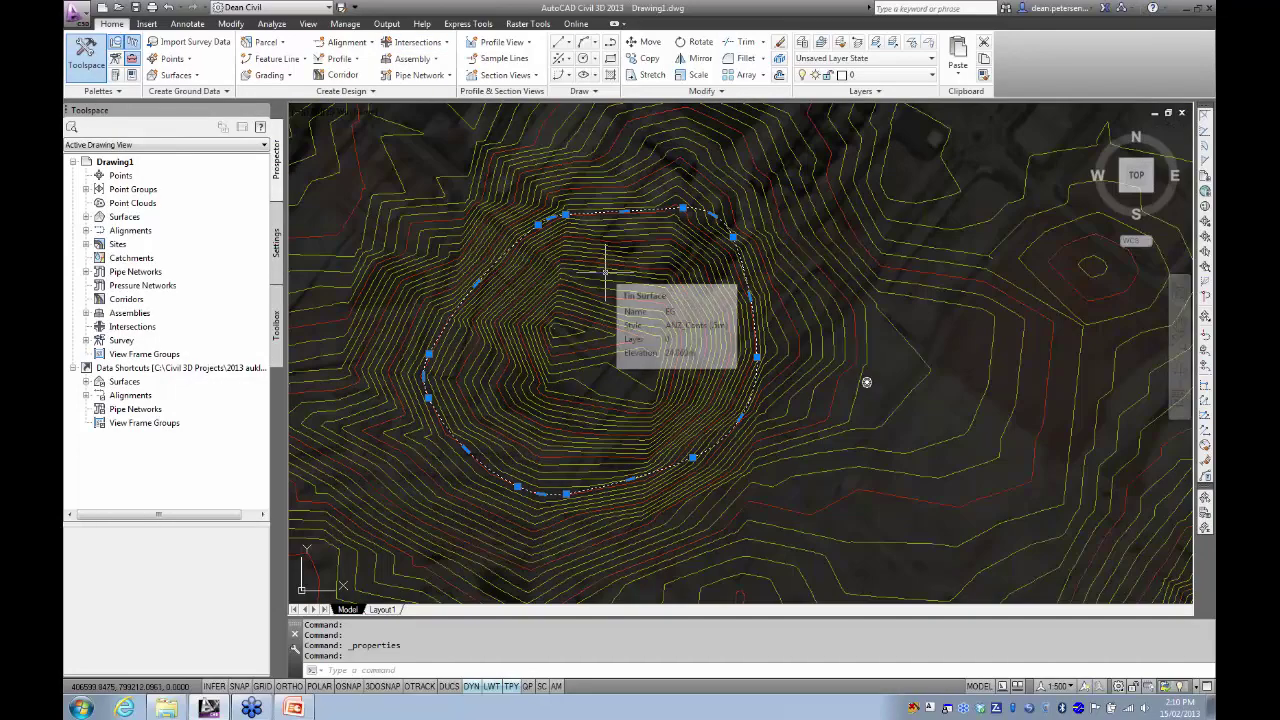
pyautogui.press('Escape')
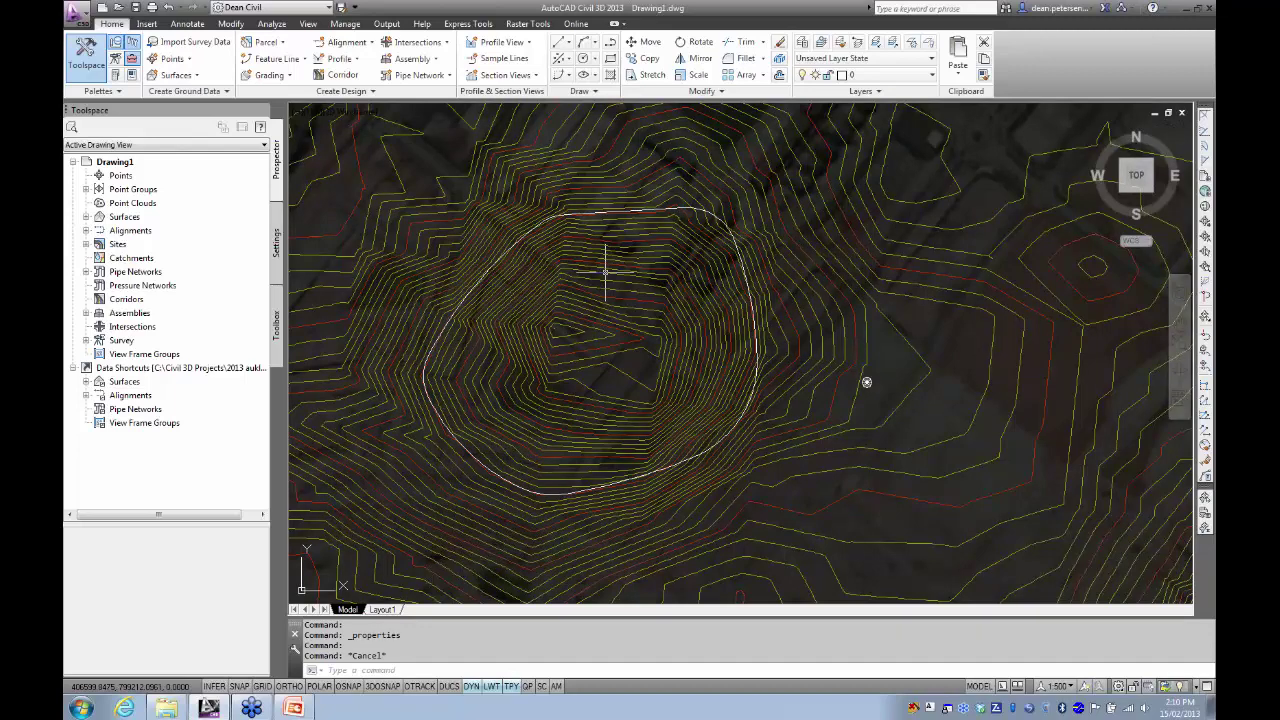
# - Start converting the closed polyline around the pit into a named feature line, and create a new site called pond for it
pyautogui.click(268, 62)
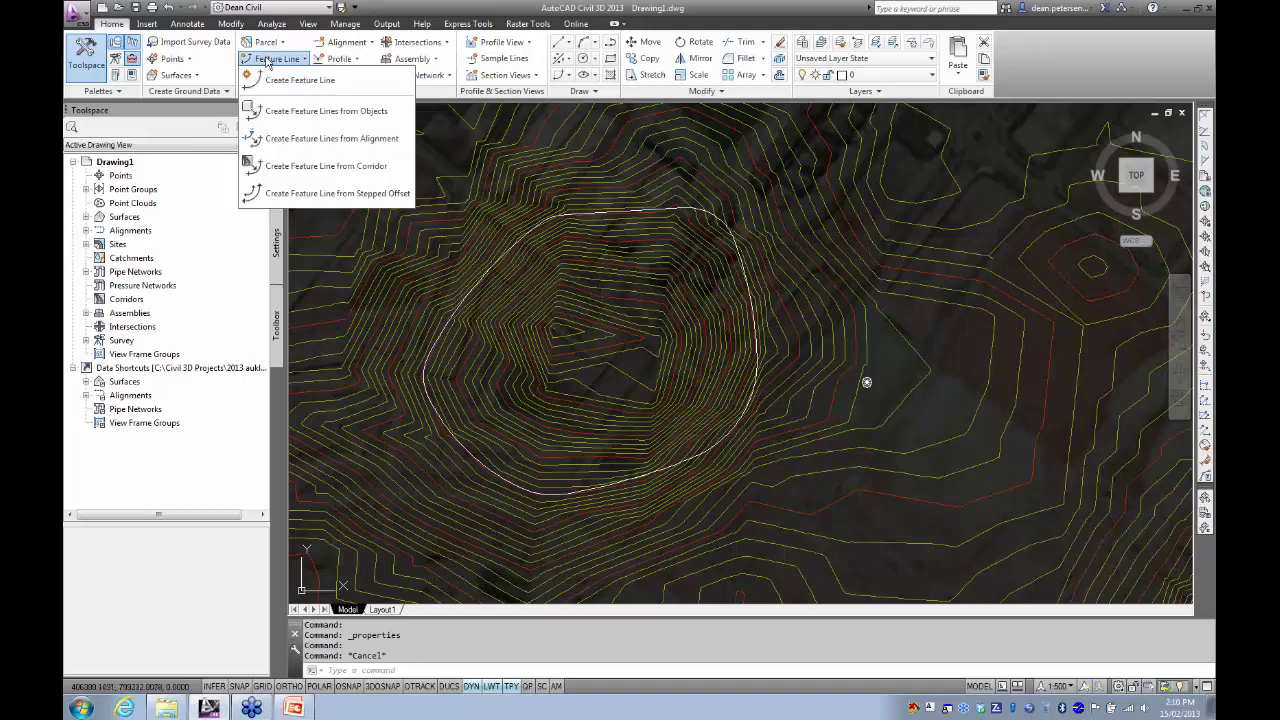
pyautogui.click(296, 115)
pyautogui.click(495, 258)
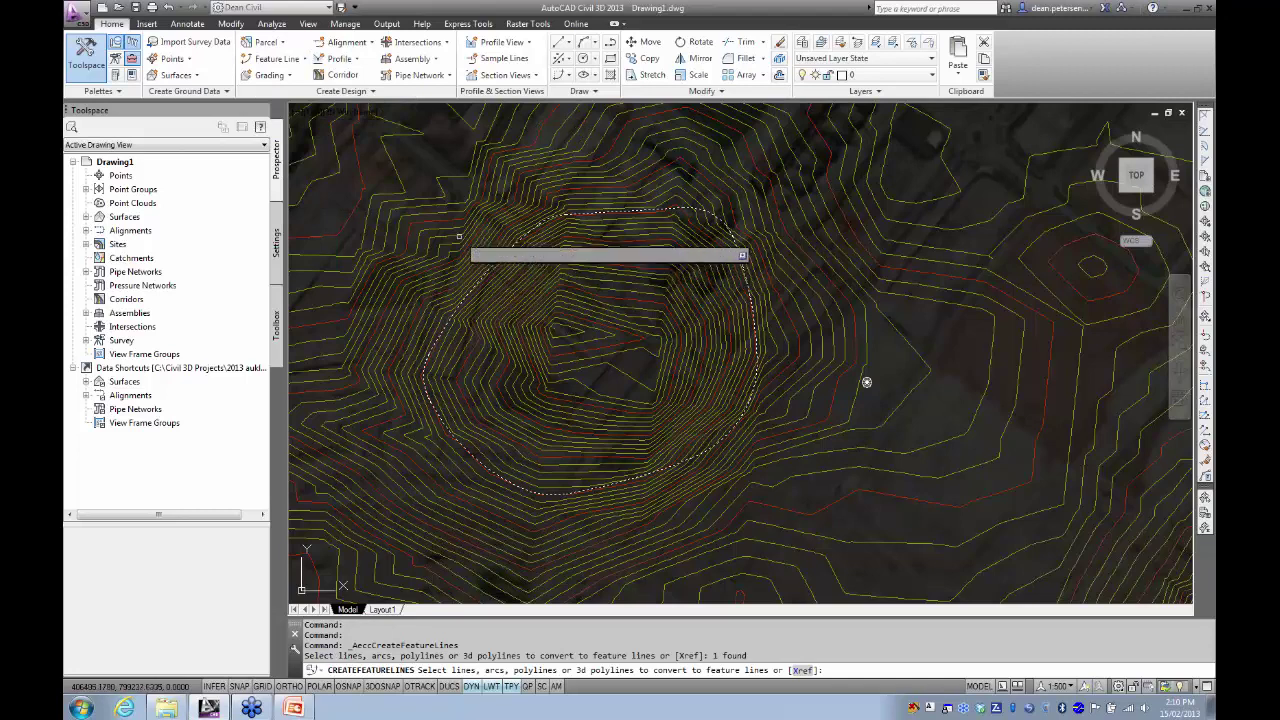
pyautogui.press('Return')
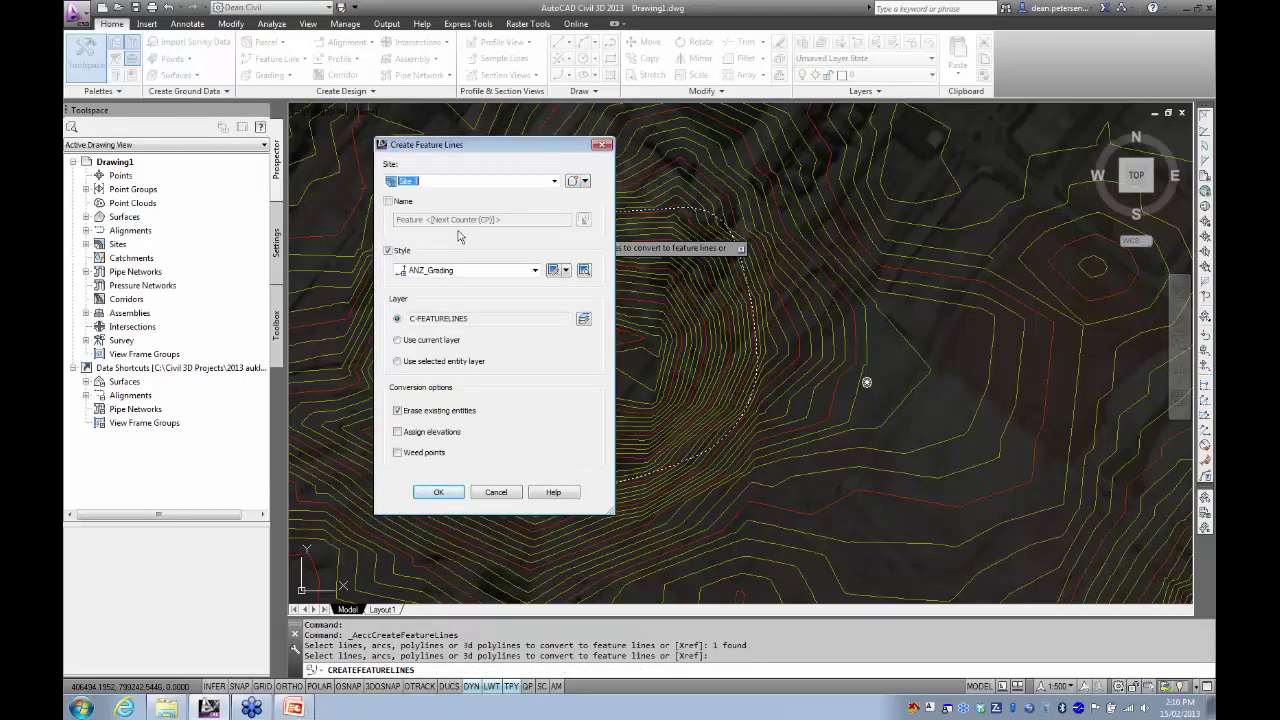
pyautogui.click(389, 201)
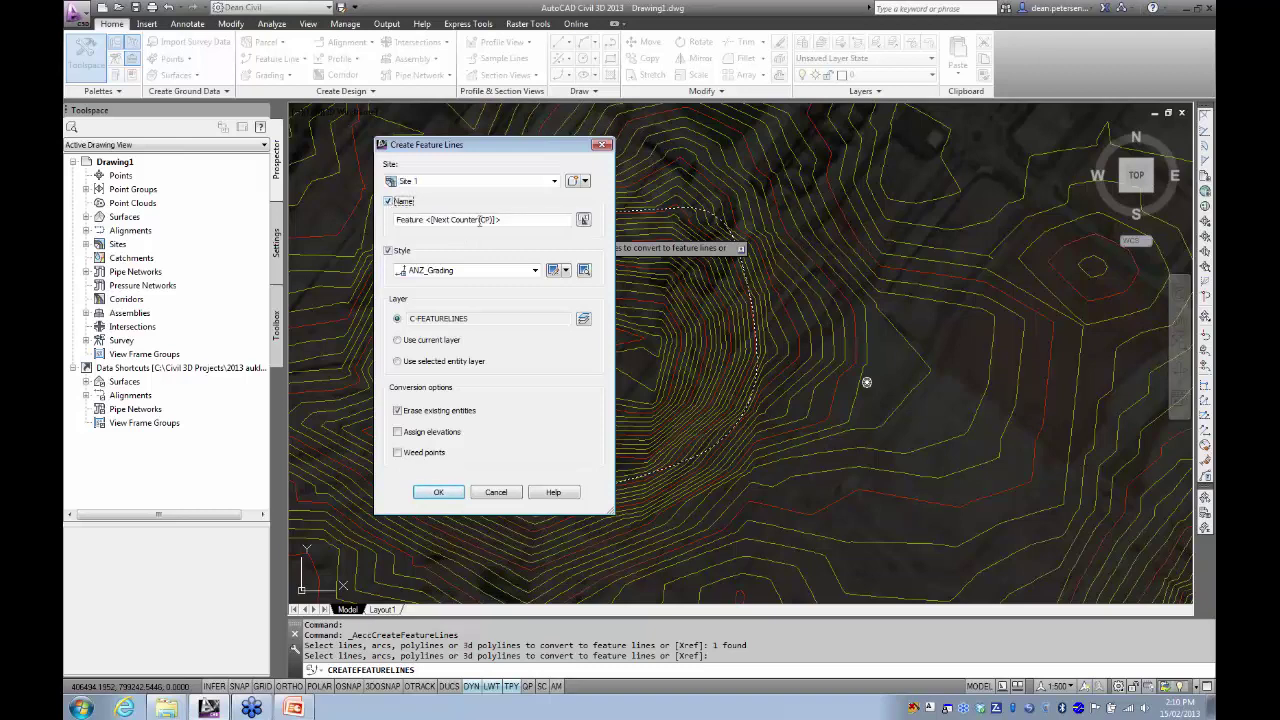
pyautogui.click(585, 182)
pyautogui.click(612, 198)
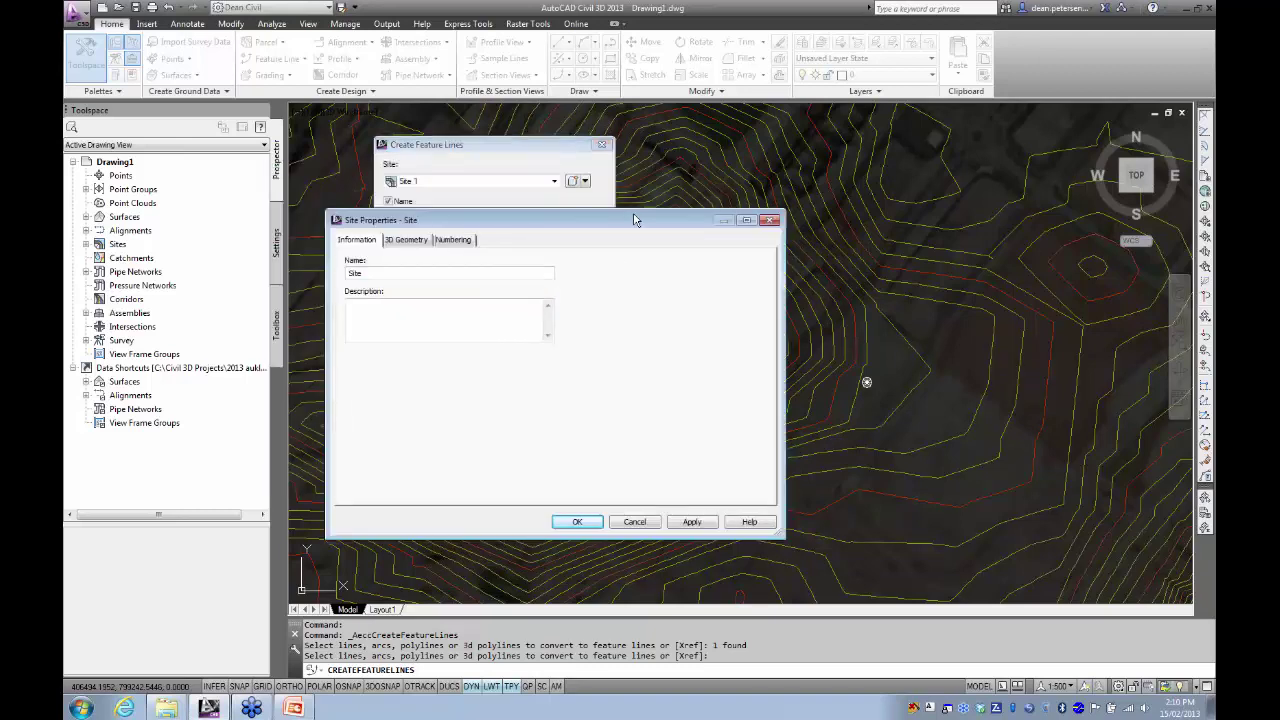
pyautogui.doubleClick(354, 273)
pyautogui.write('pond')
pyautogui.click(577, 521)
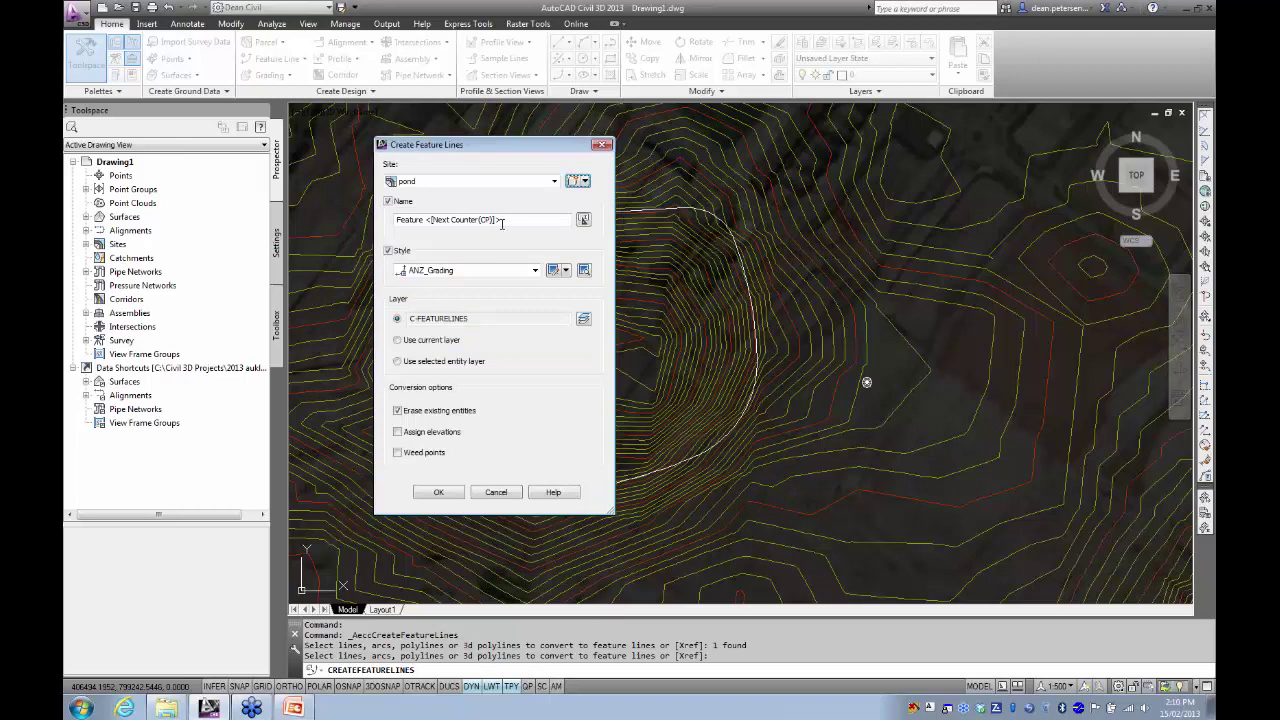
# - Name the feature line pond edge and create it with the existing polyline erased
pyautogui.moveTo(504, 219); pyautogui.dragTo(380, 222)
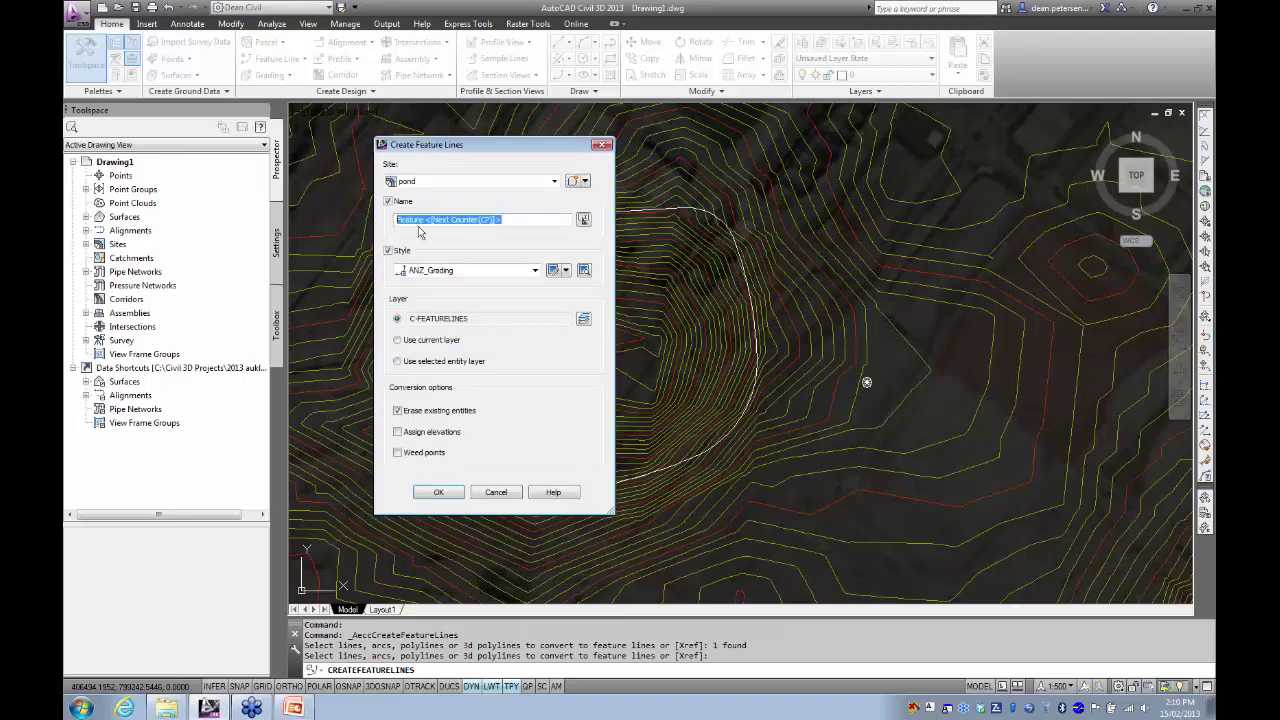
pyautogui.write('pond edge')
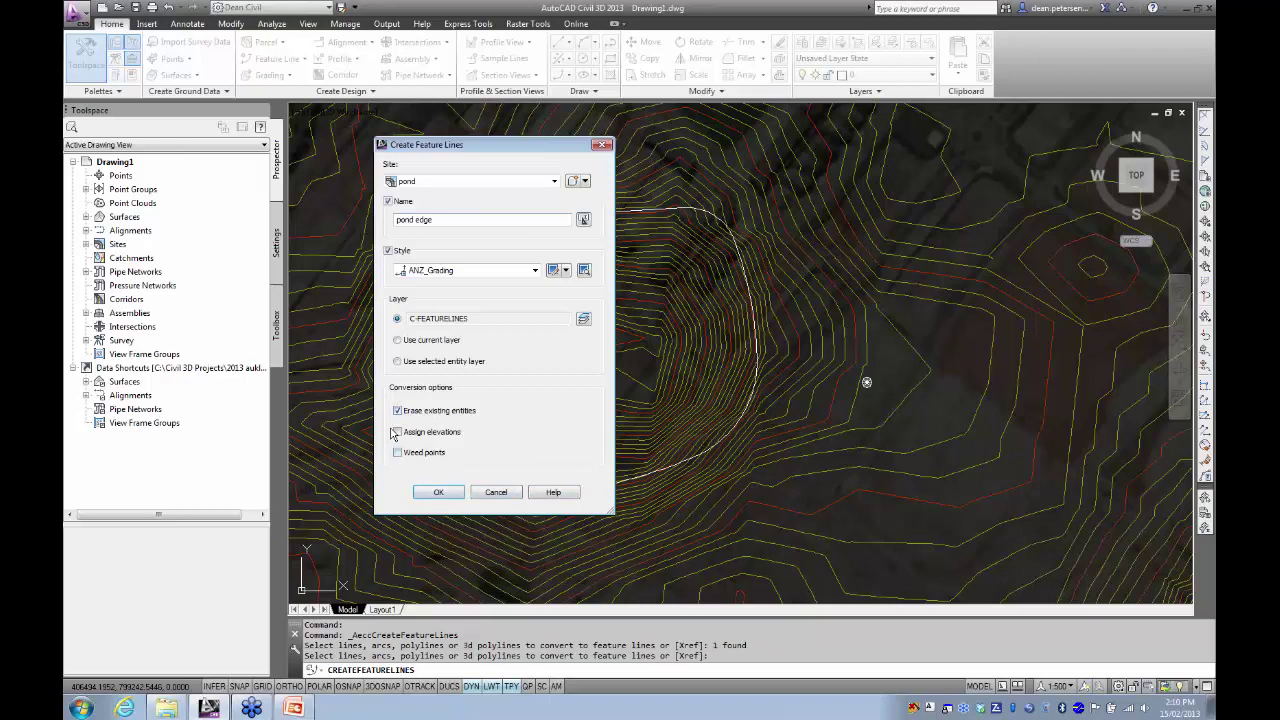
pyautogui.click(428, 493)
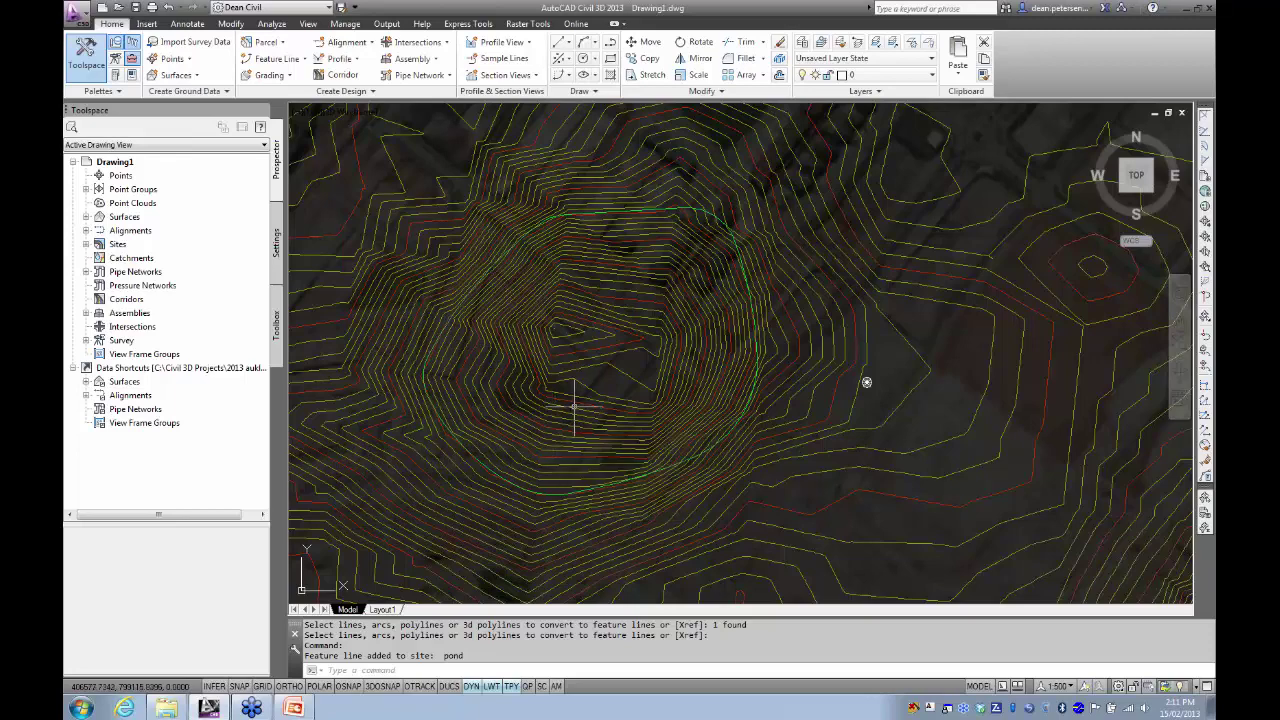
# - Begin a new grading group in the pond site with the grading creation tools and name it pond base
pyautogui.moveTo(594, 382); pyautogui.dragTo(629, 391, button='middle')
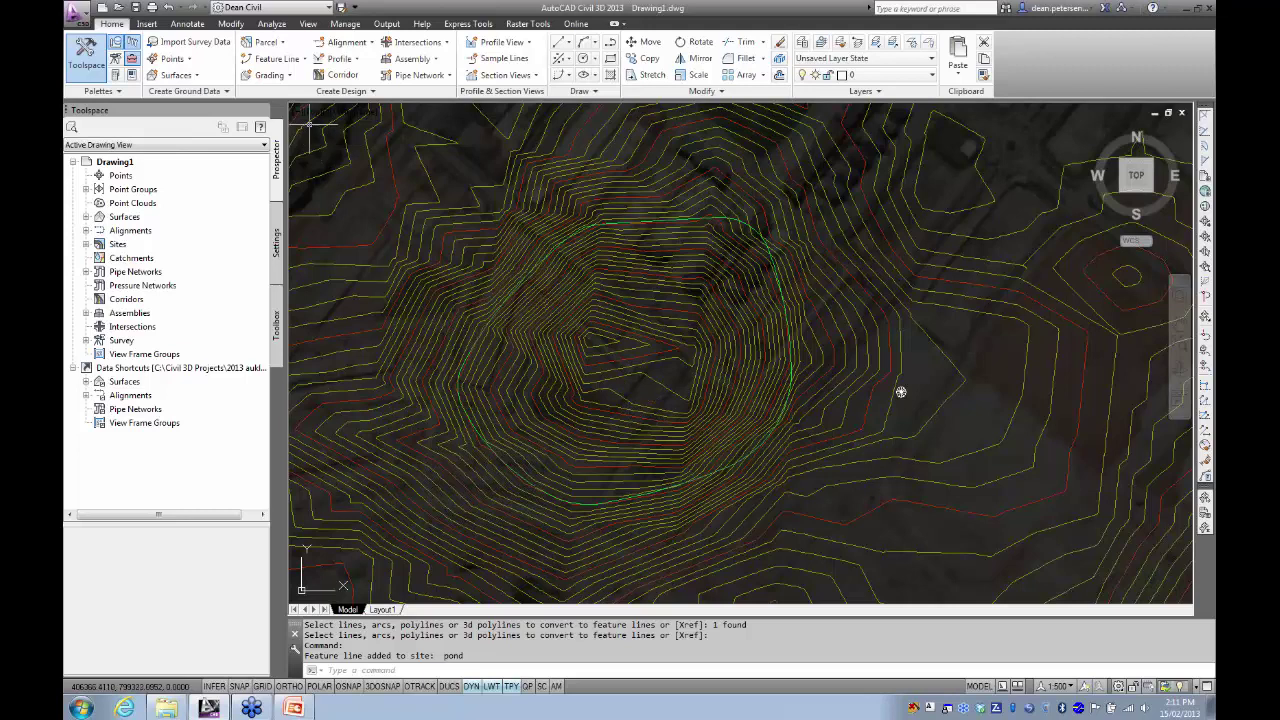
pyautogui.click(276, 77)
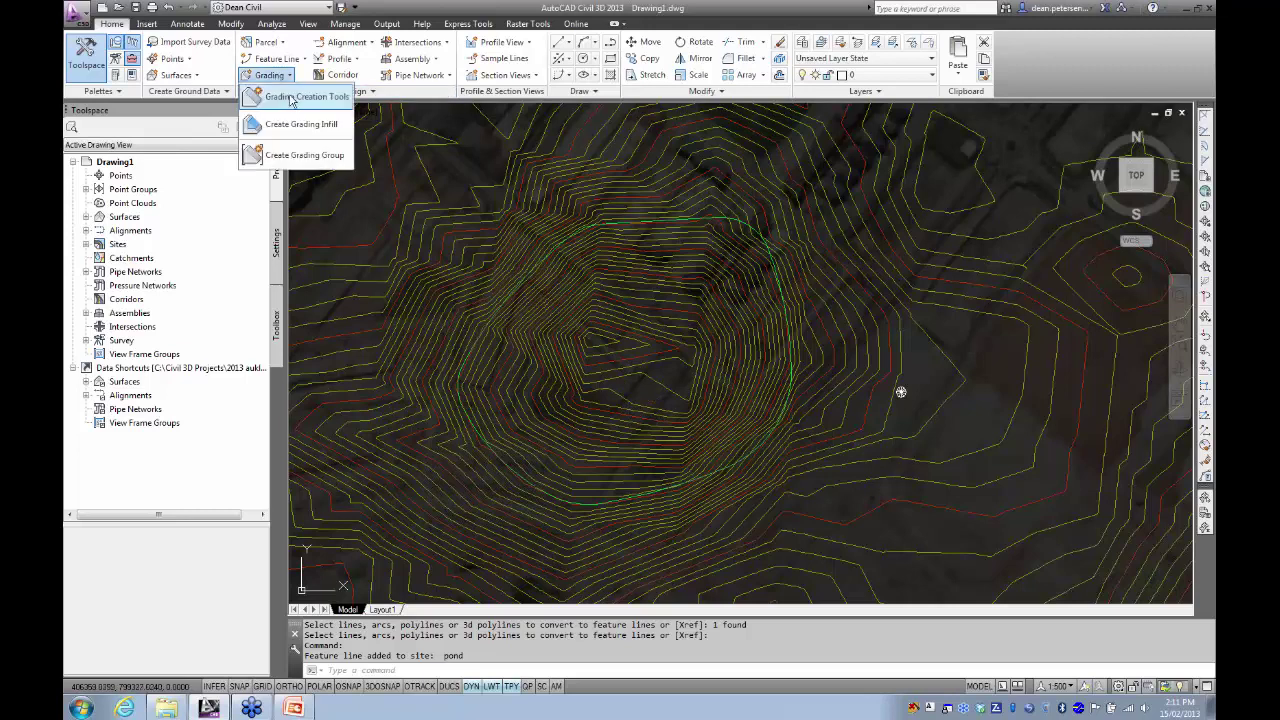
pyautogui.click(300, 96)
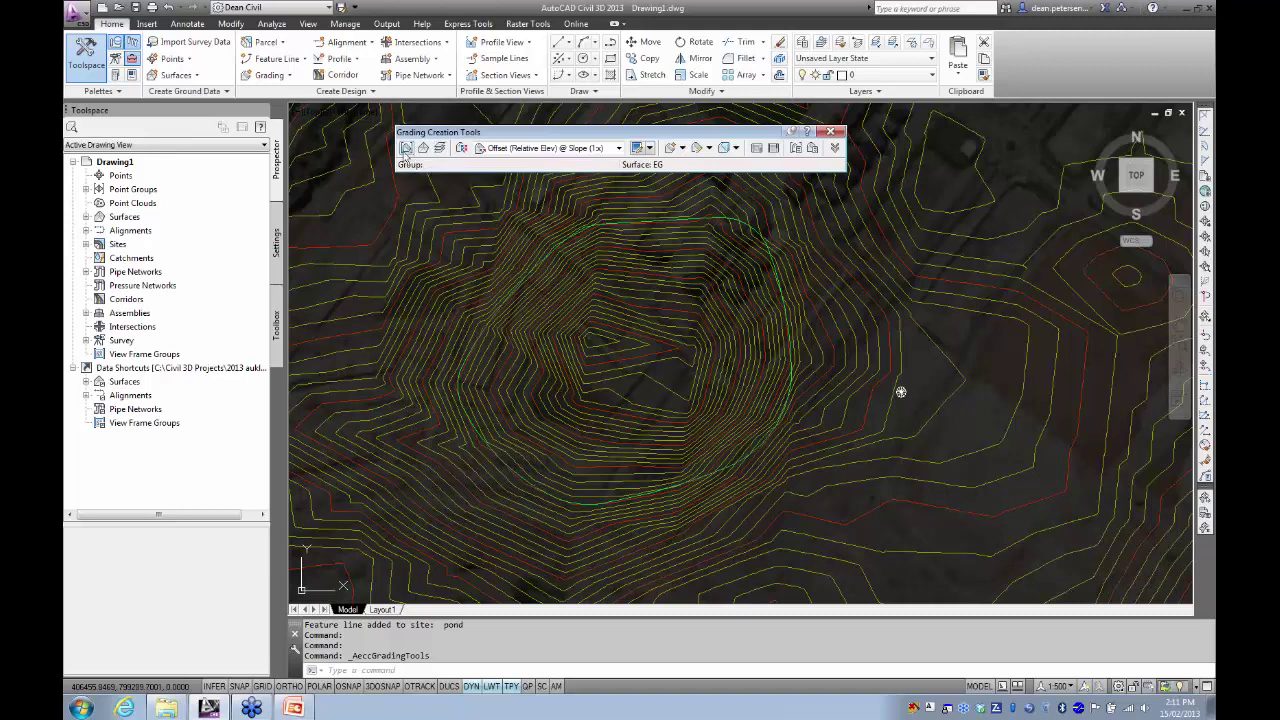
pyautogui.click(406, 148)
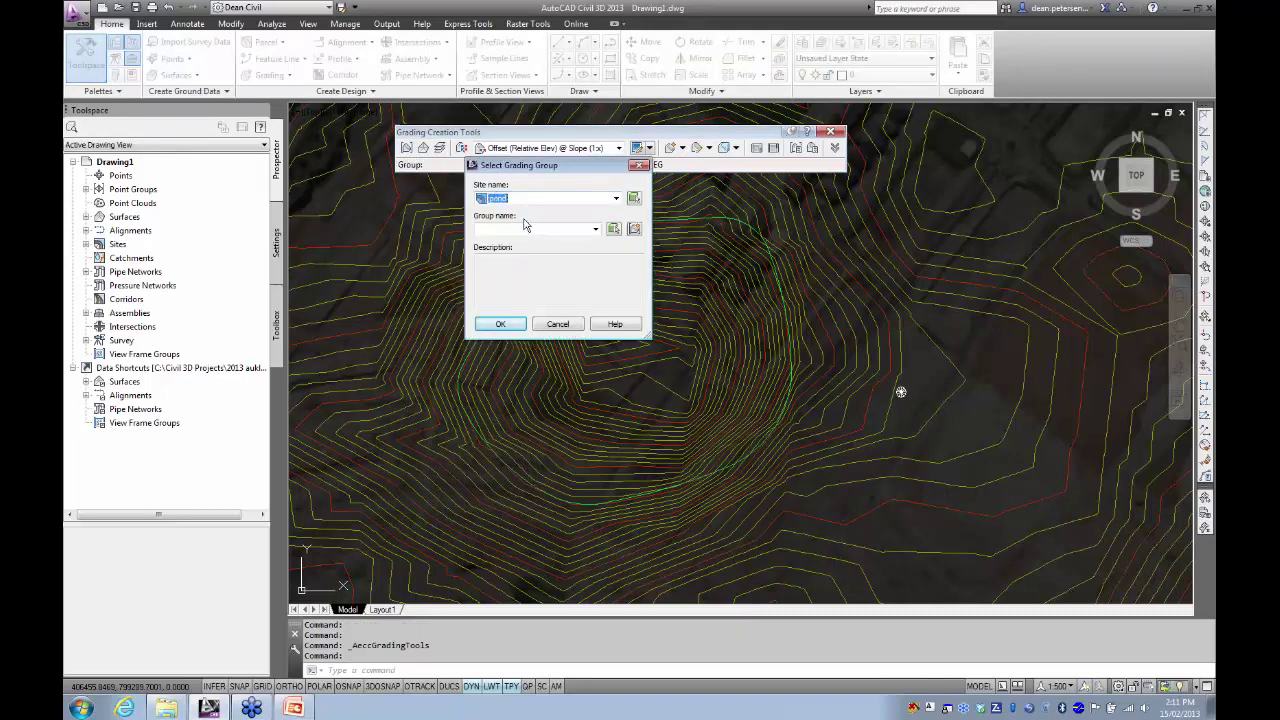
pyautogui.click(594, 230)
pyautogui.click(595, 231)
pyautogui.click(634, 229)
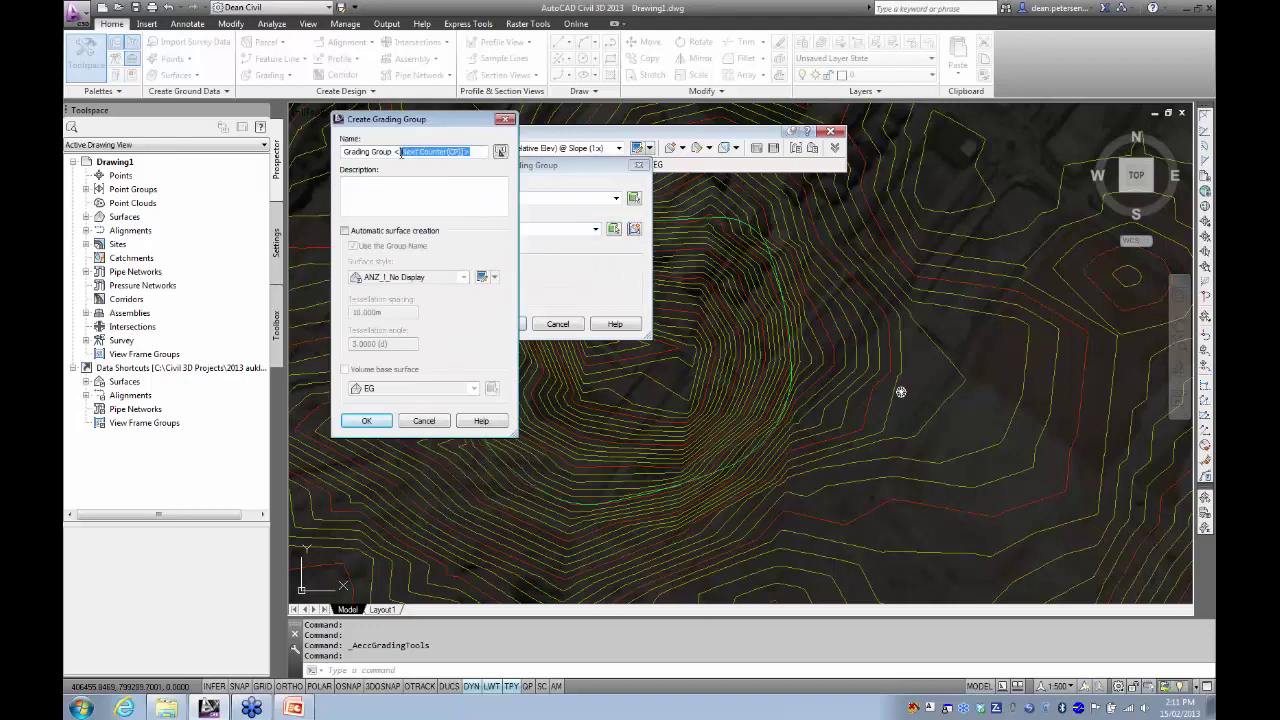
pyautogui.write('p')
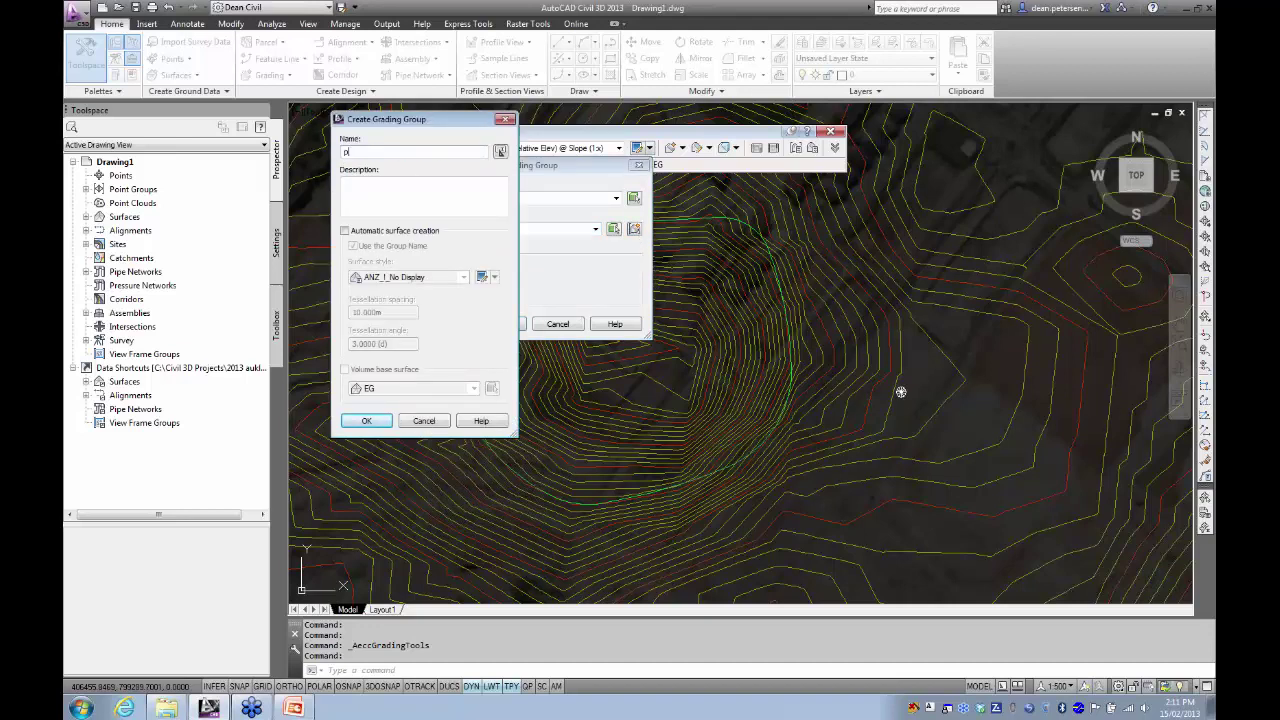
pyautogui.write('ond base')
# - Enable automatic surface creation for the grading group, using the surface style ANZ_Conts Background (2m)
pyautogui.click(345, 231)
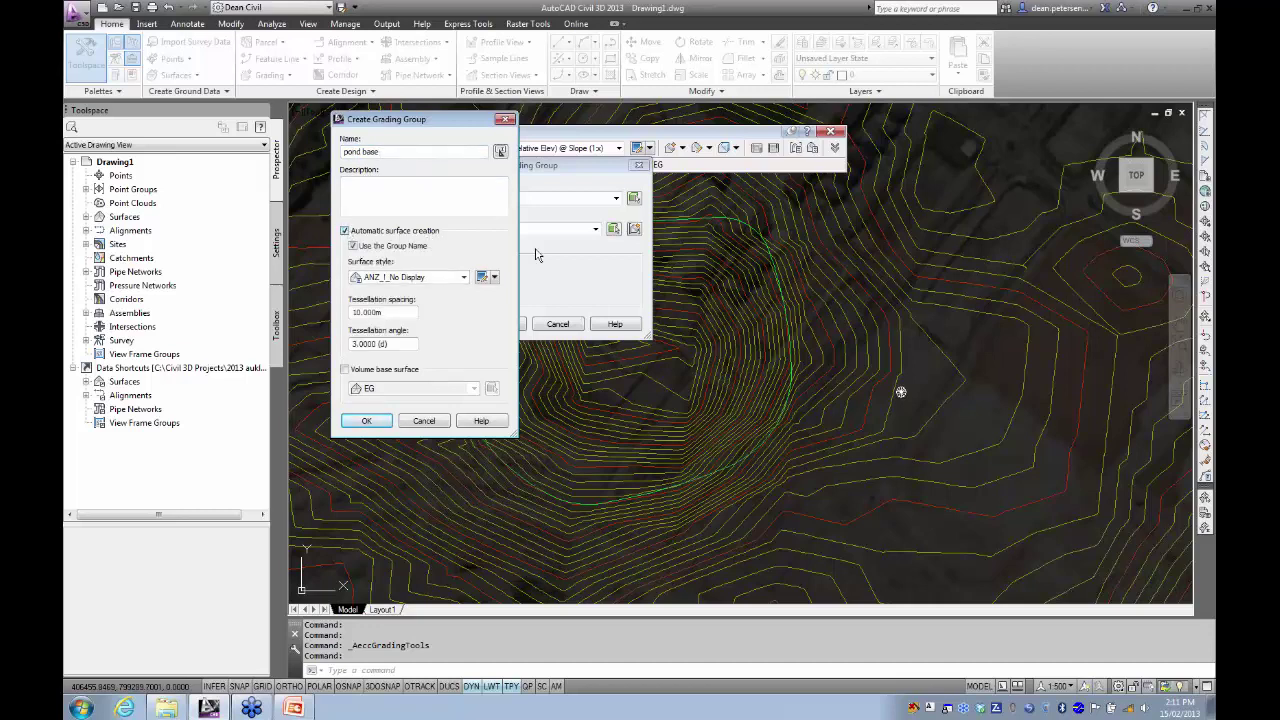
pyautogui.click(463, 278)
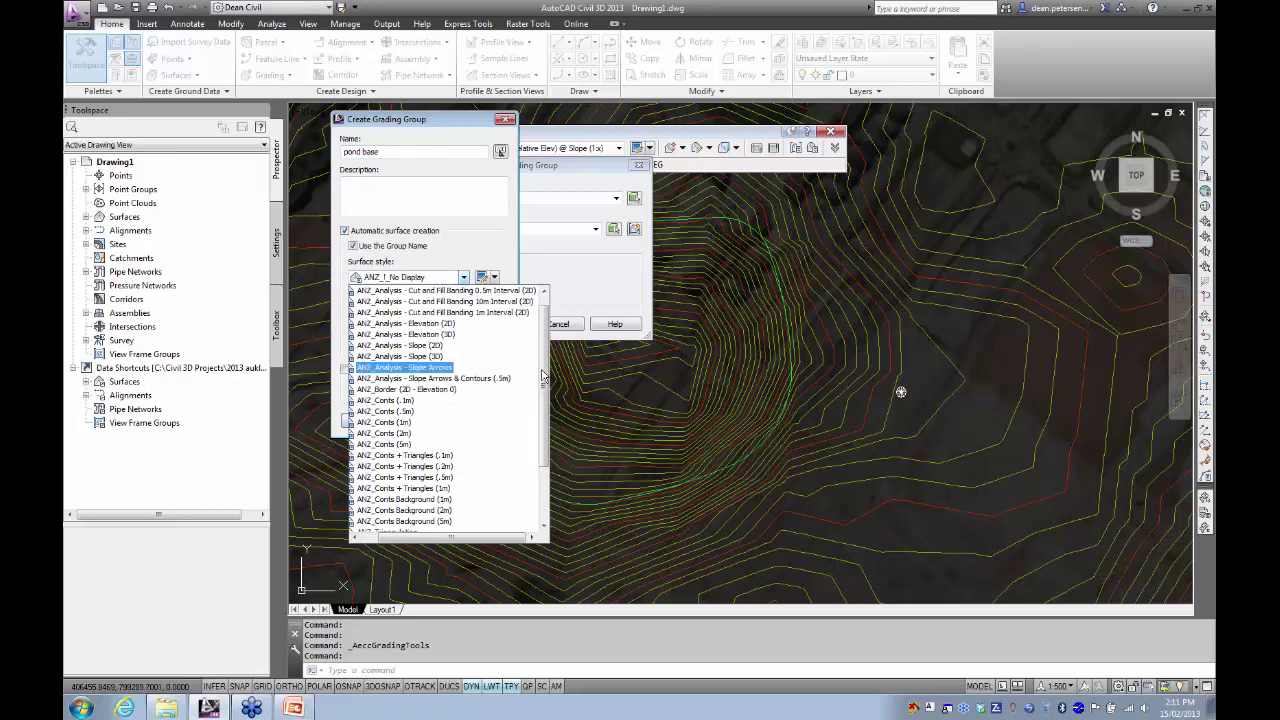
pyautogui.scroll(-3, 420, 367)
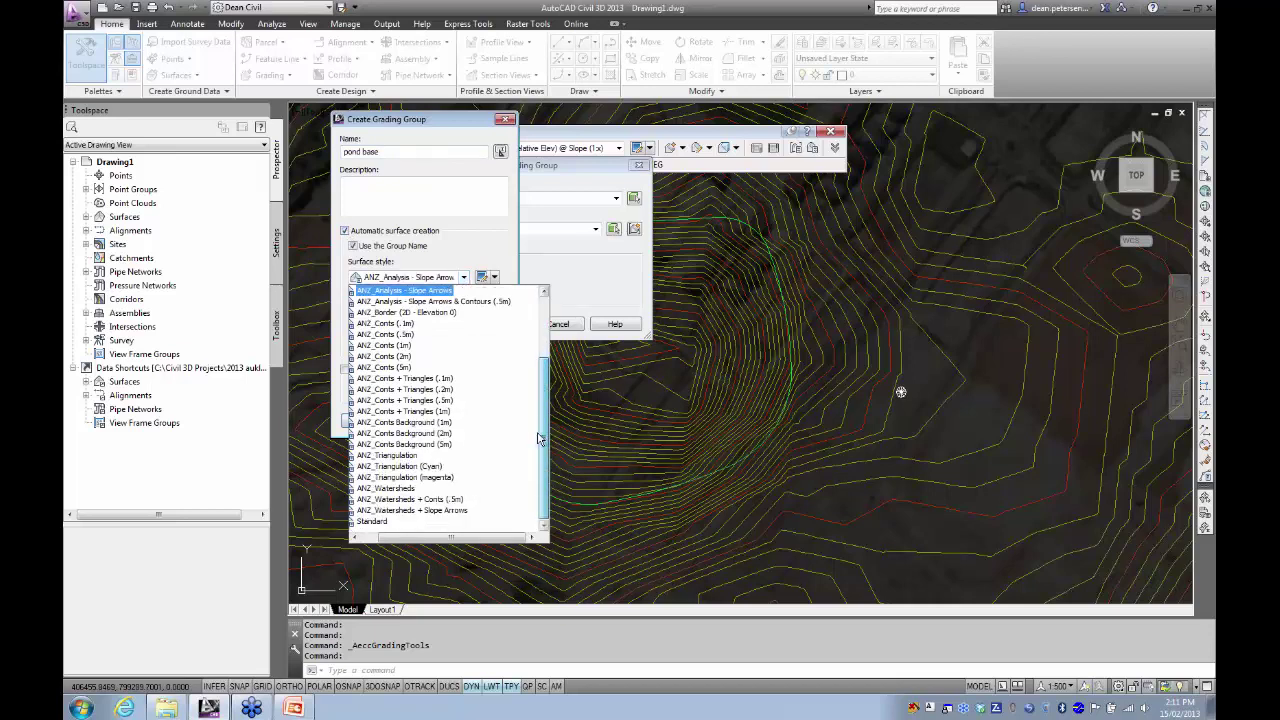
pyautogui.click(410, 446)
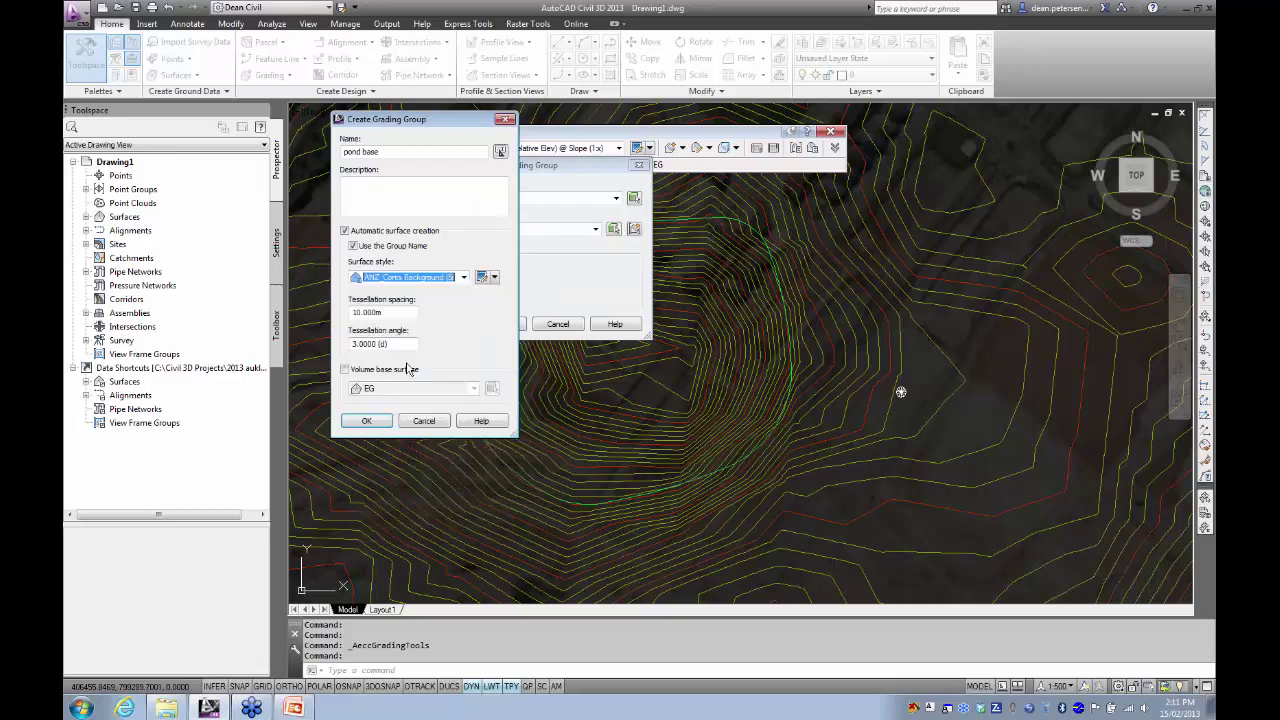
pyautogui.click(463, 278)
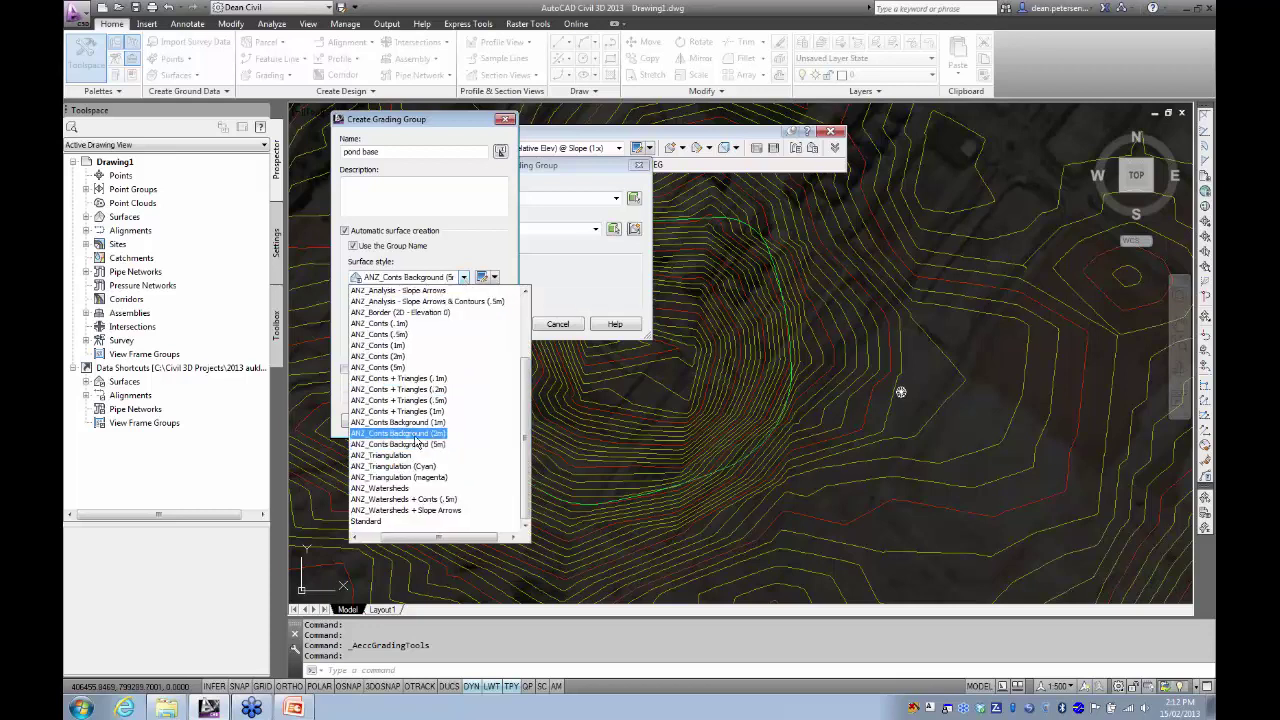
pyautogui.click(416, 435)
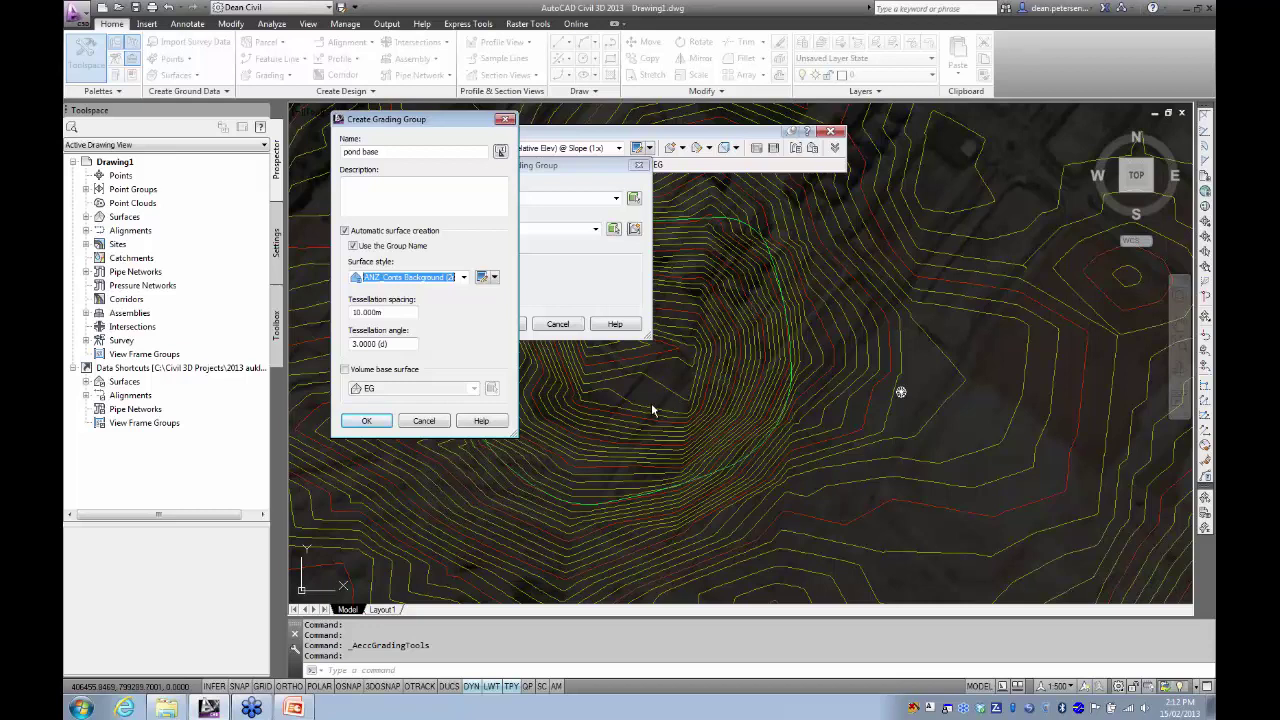
# - Use EG as the volume base surface, create the pond base group with its TIN surface, and make it the current grading group
pyautogui.click(344, 369)
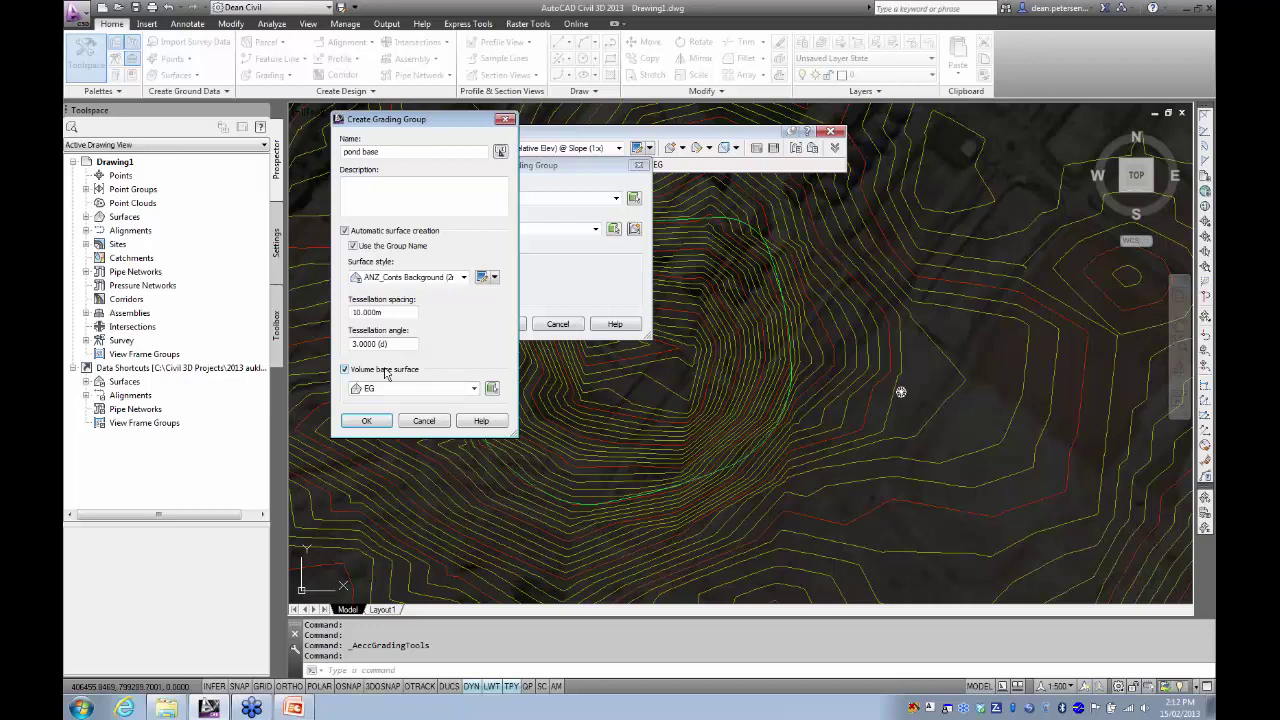
pyautogui.click(366, 421)
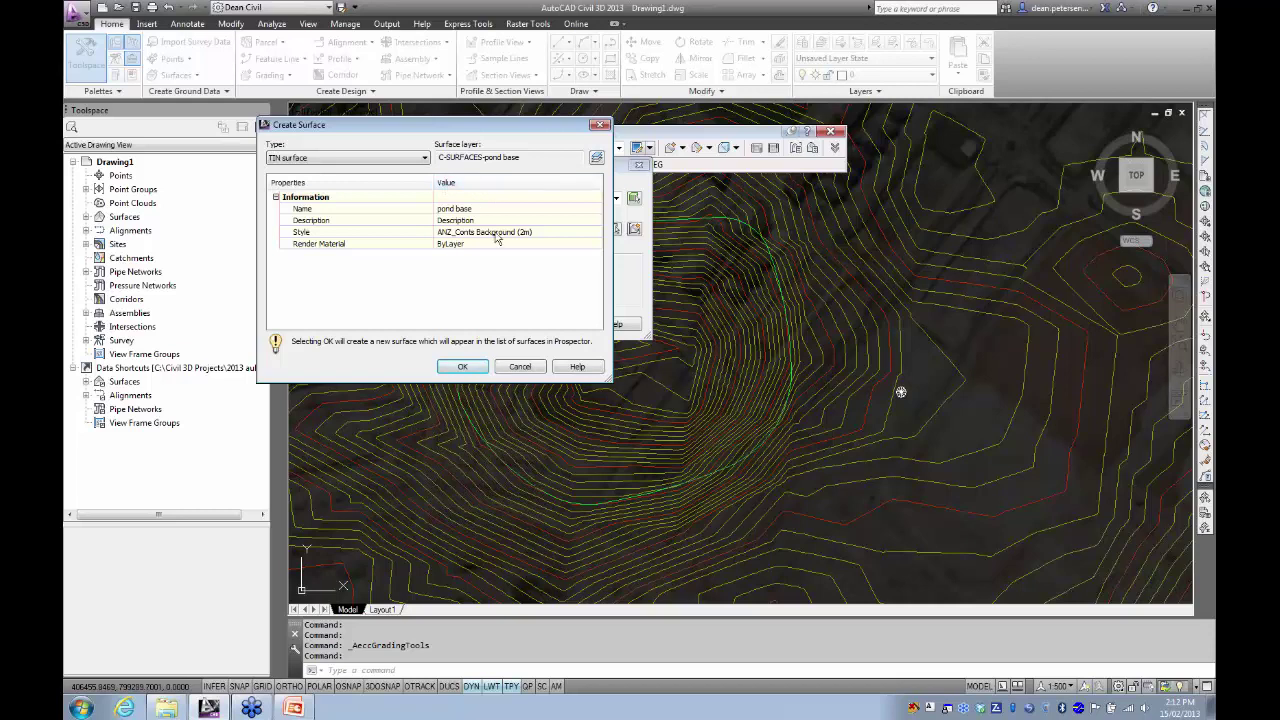
pyautogui.click(462, 366)
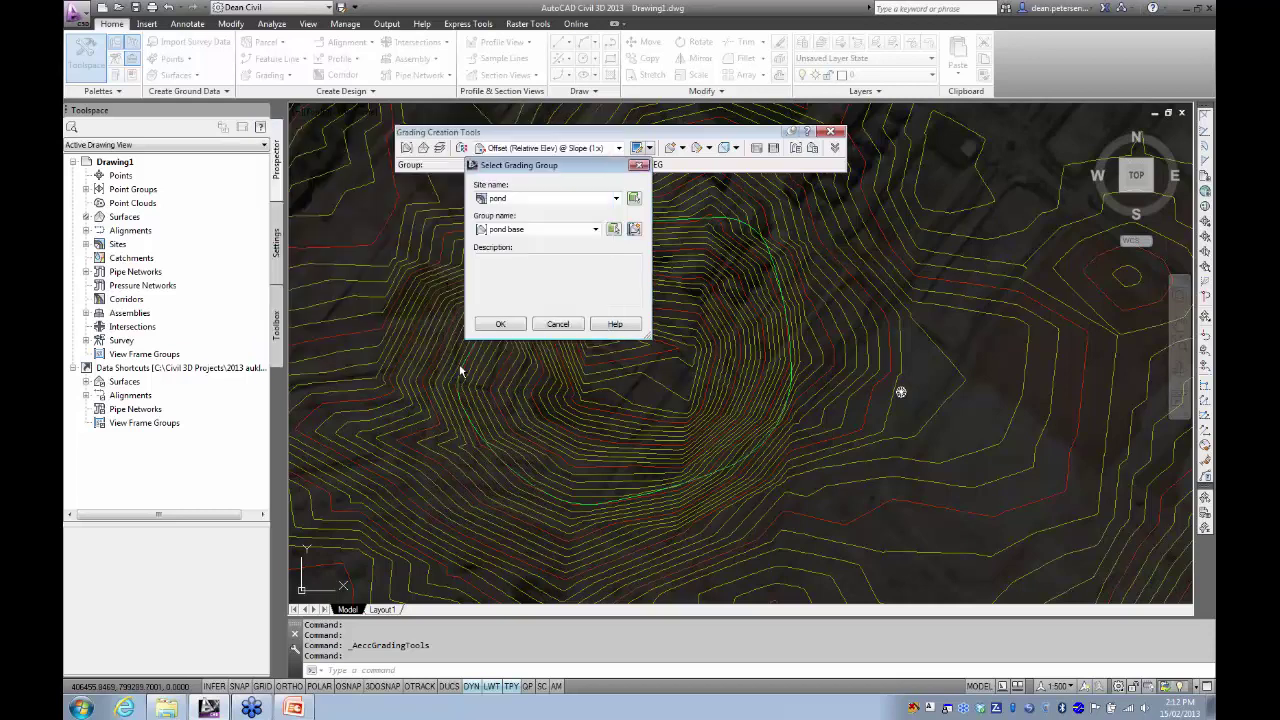
pyautogui.click(501, 326)
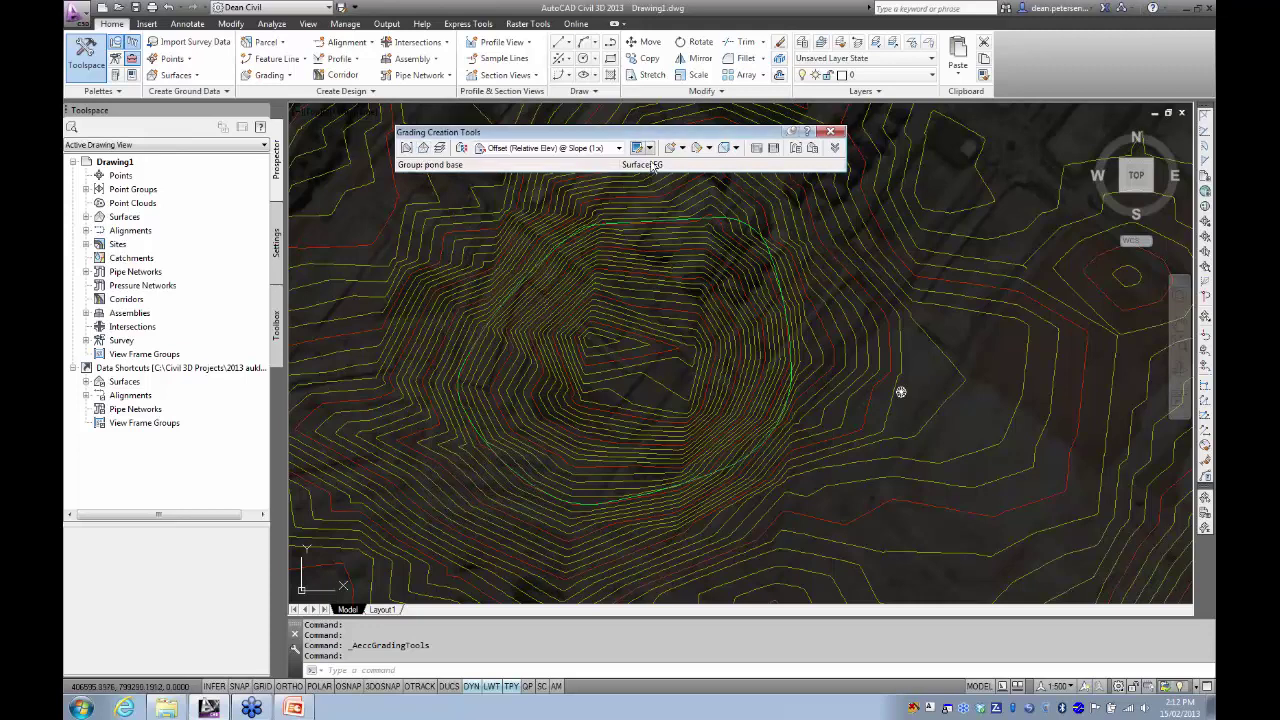
# - Select the ANZ criteria set and choose Surface at Slope (1:x) as the grading criteria
pyautogui.click(461, 148)
pyautogui.click(424, 319)
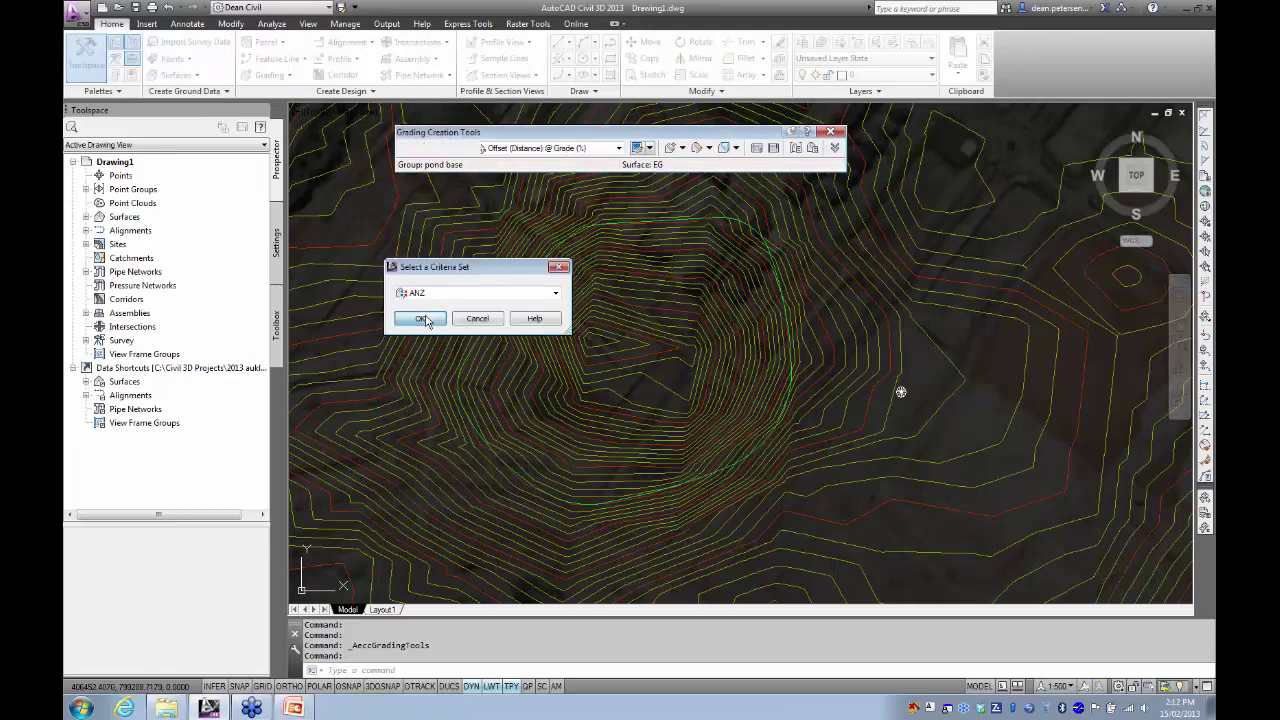
pyautogui.click(619, 148)
pyautogui.click(619, 150)
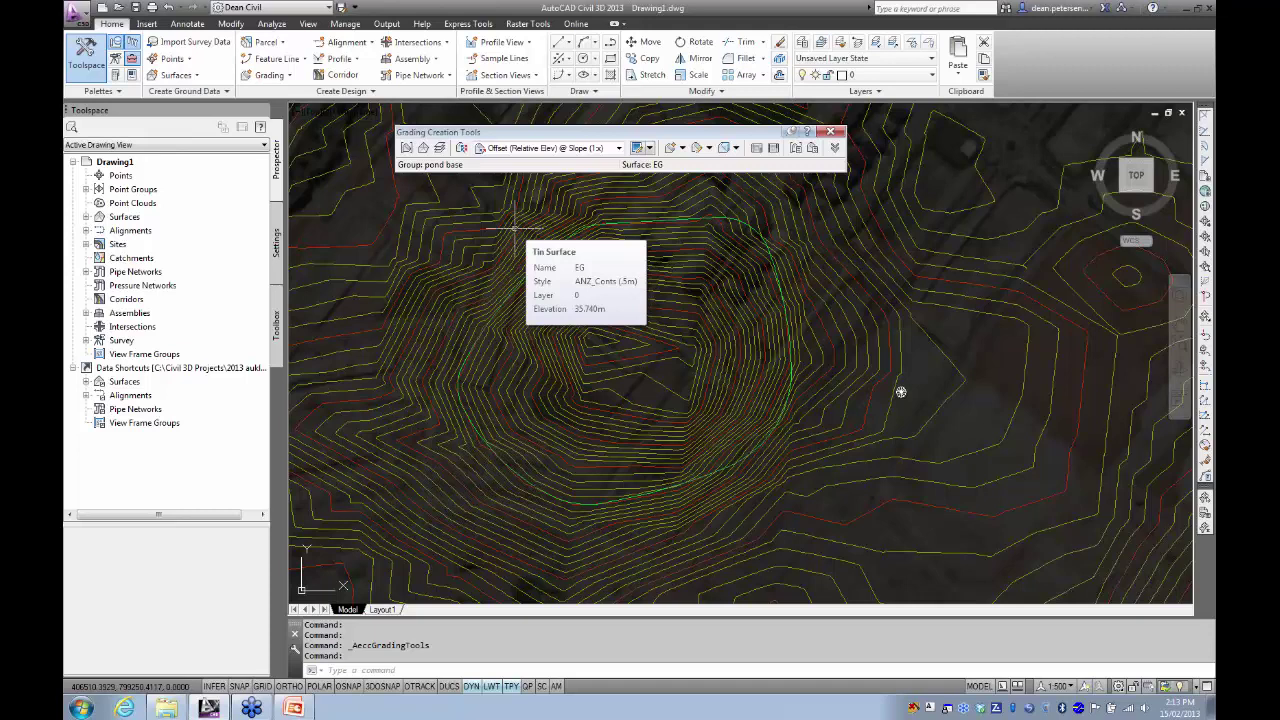
pyautogui.click(619, 148)
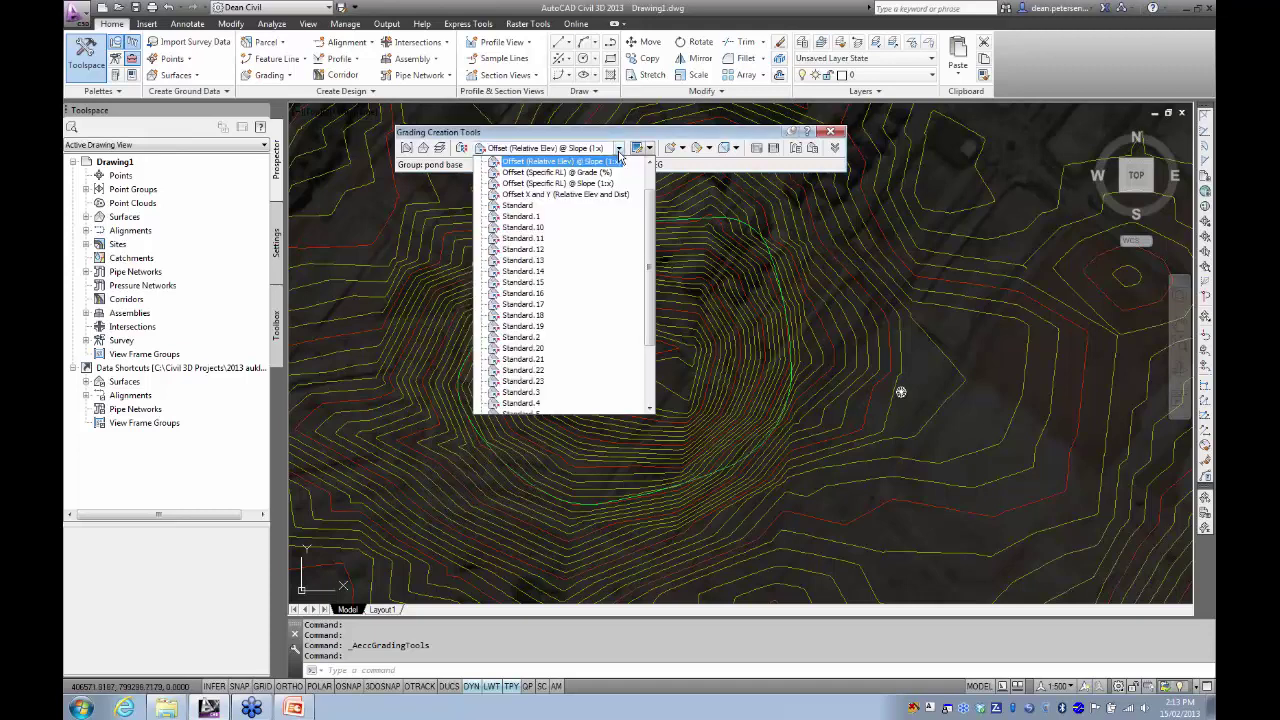
pyautogui.press('s')
pyautogui.scroll(1, 651, 178)
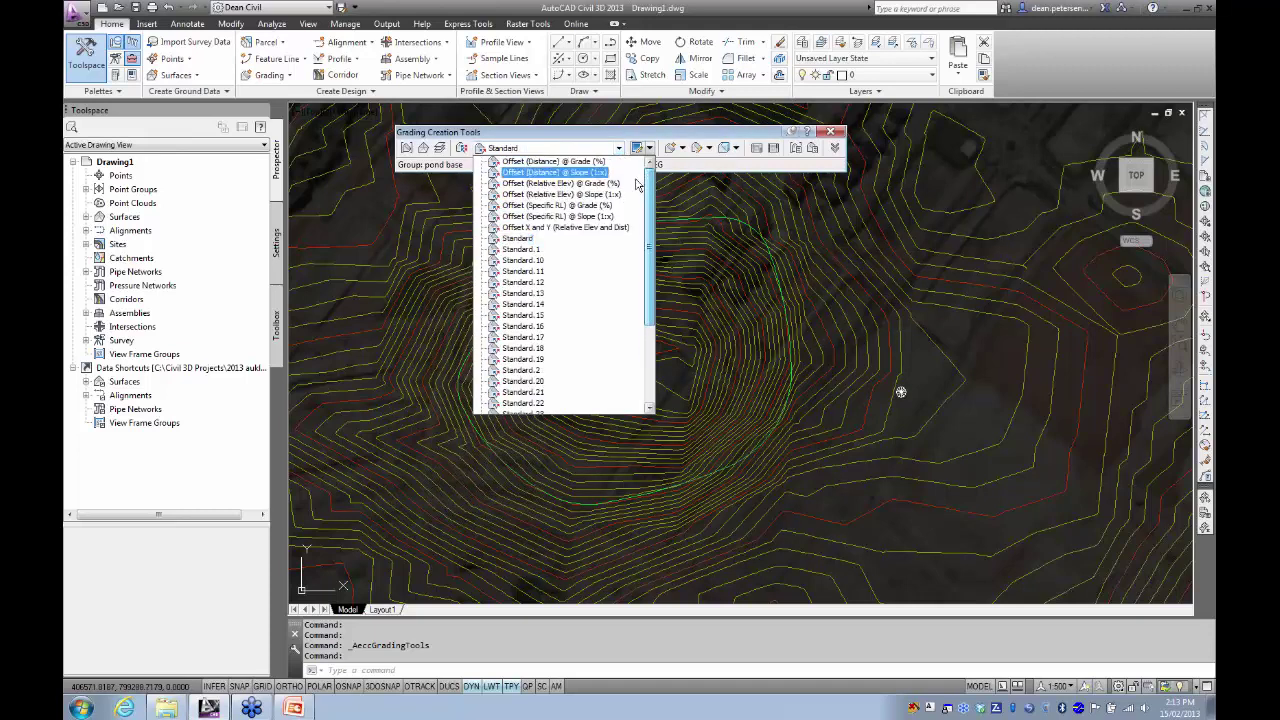
pyautogui.moveTo(650, 190); pyautogui.dragTo(655, 268)
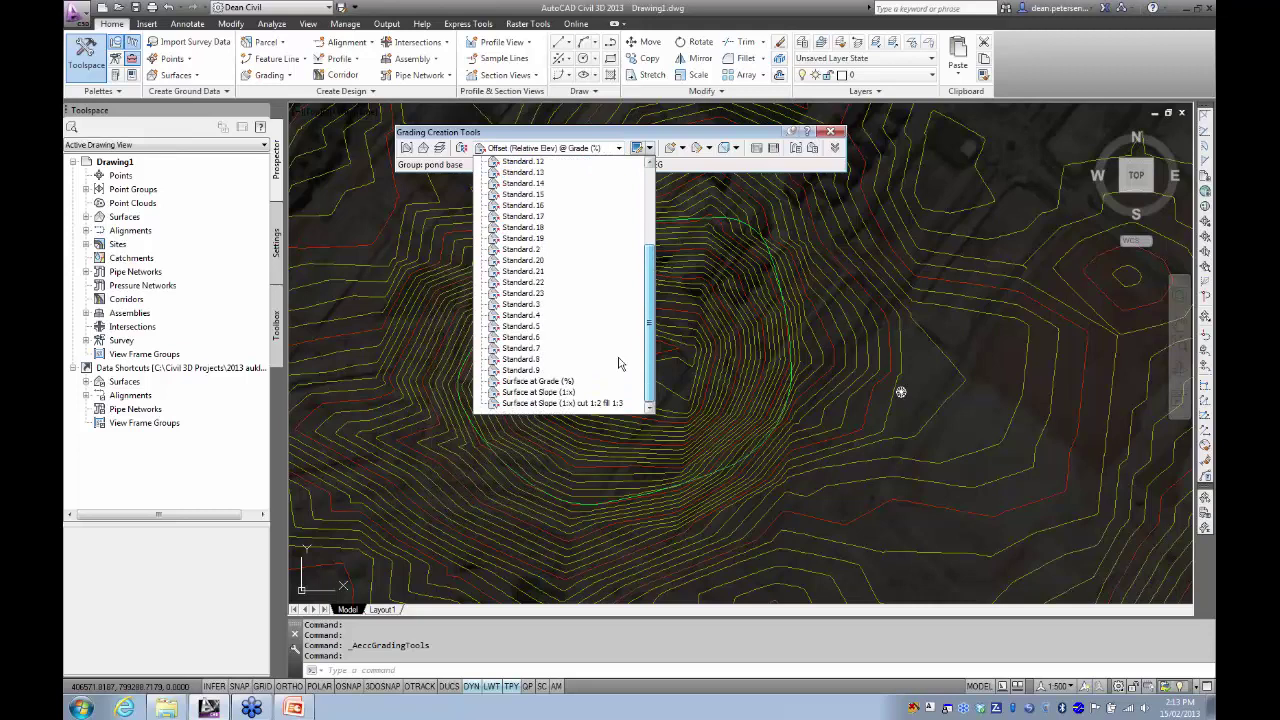
pyautogui.click(546, 394)
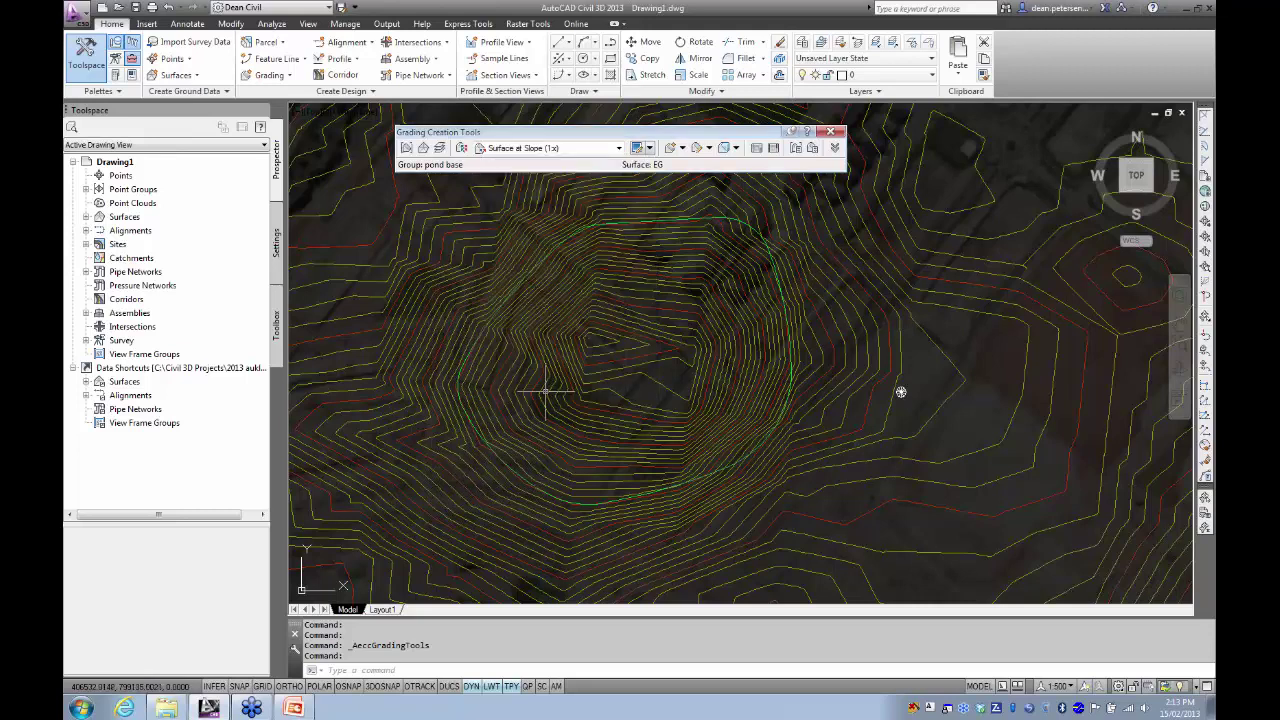
# - Grade the outer side of the pond edge feature line to the EG surface along its entire length, with 6:1 cut and fill slopes
pyautogui.click(670, 155)
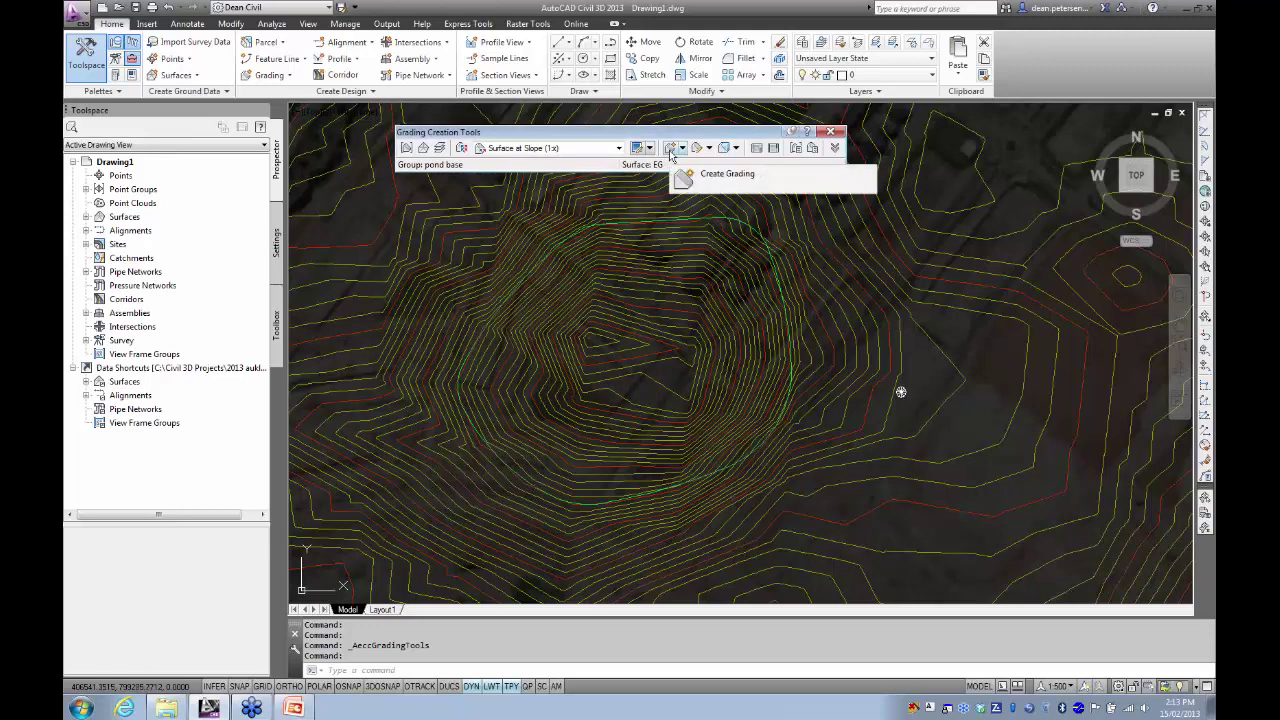
pyautogui.click(724, 174)
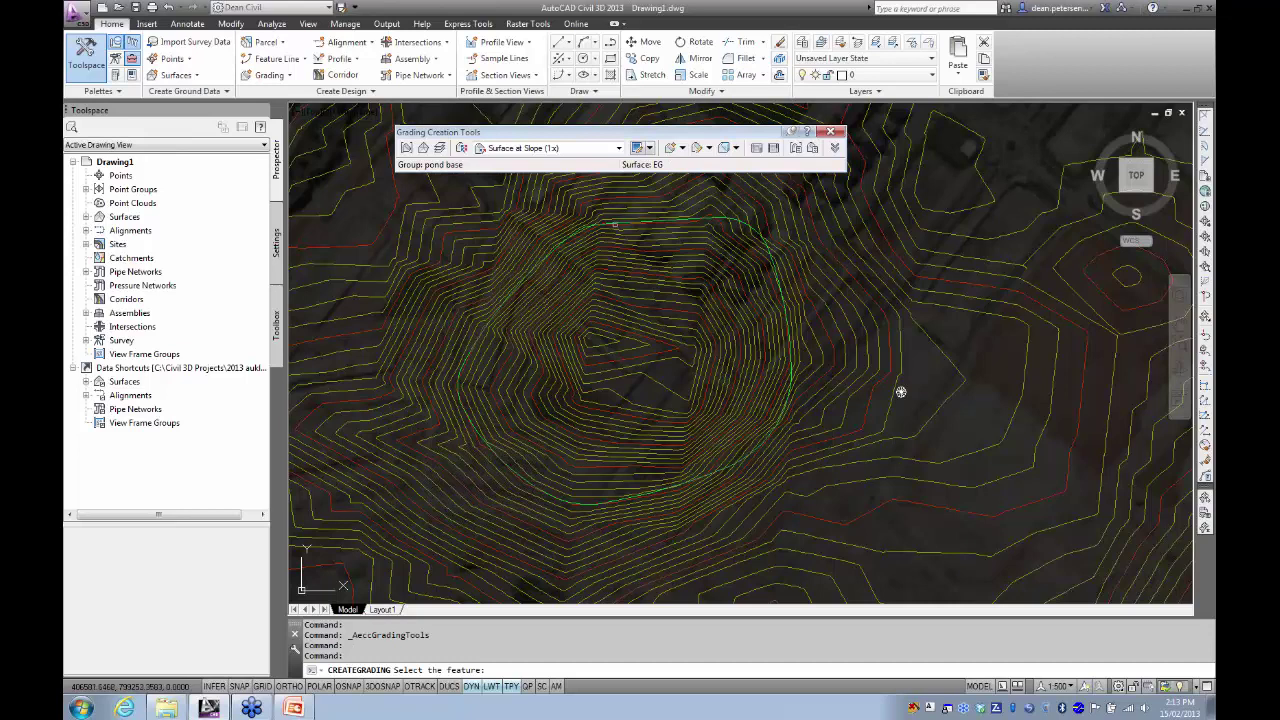
pyautogui.click(567, 222)
pyautogui.click(507, 211)
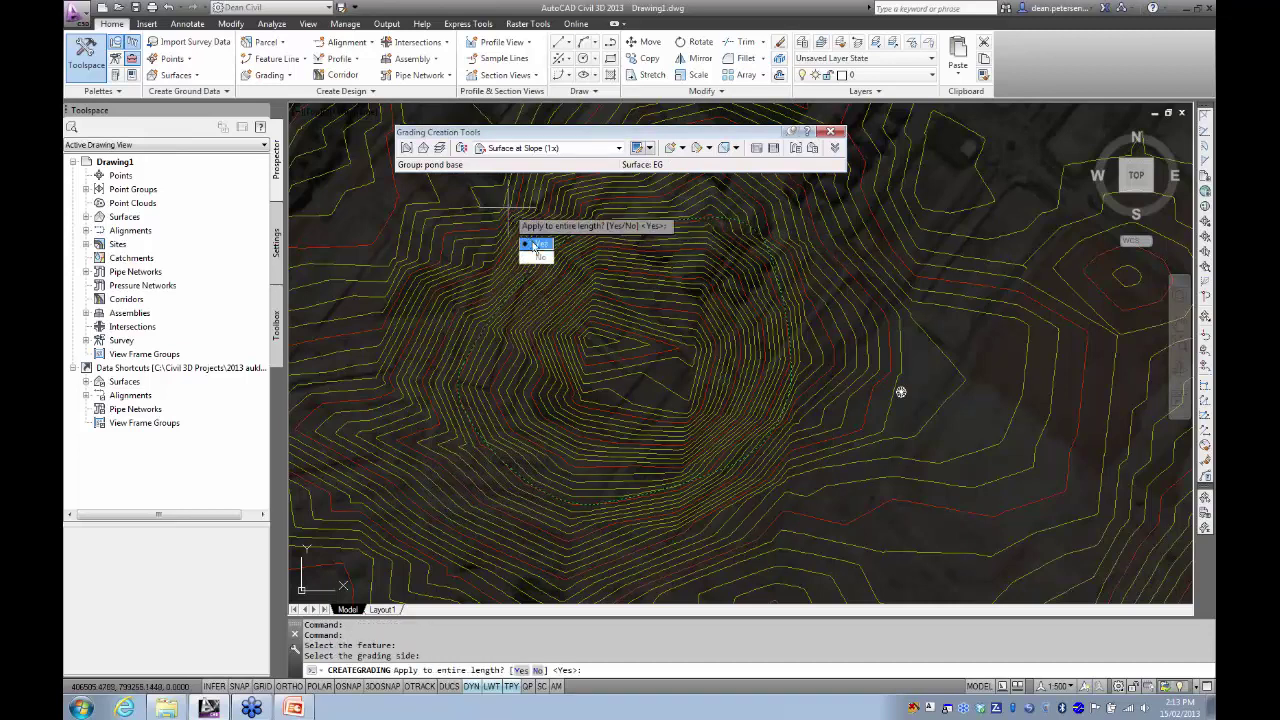
pyautogui.click(536, 245)
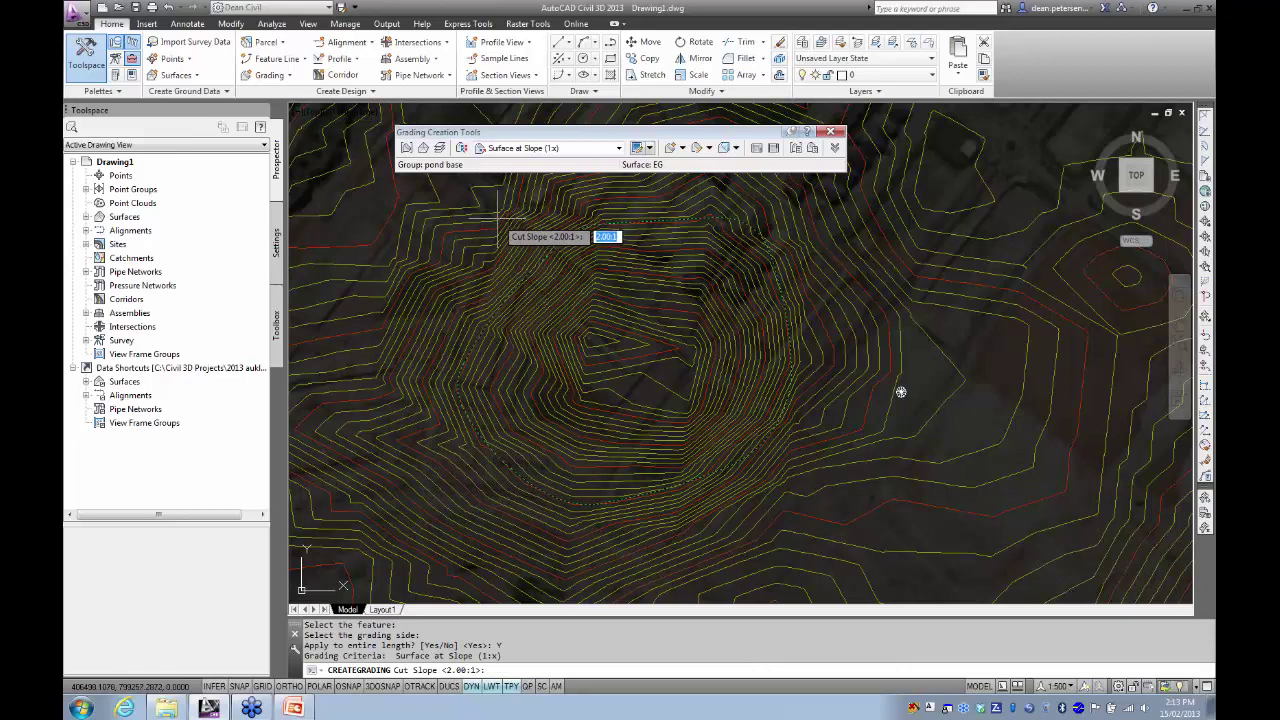
pyautogui.write('6')
pyautogui.press('Return')
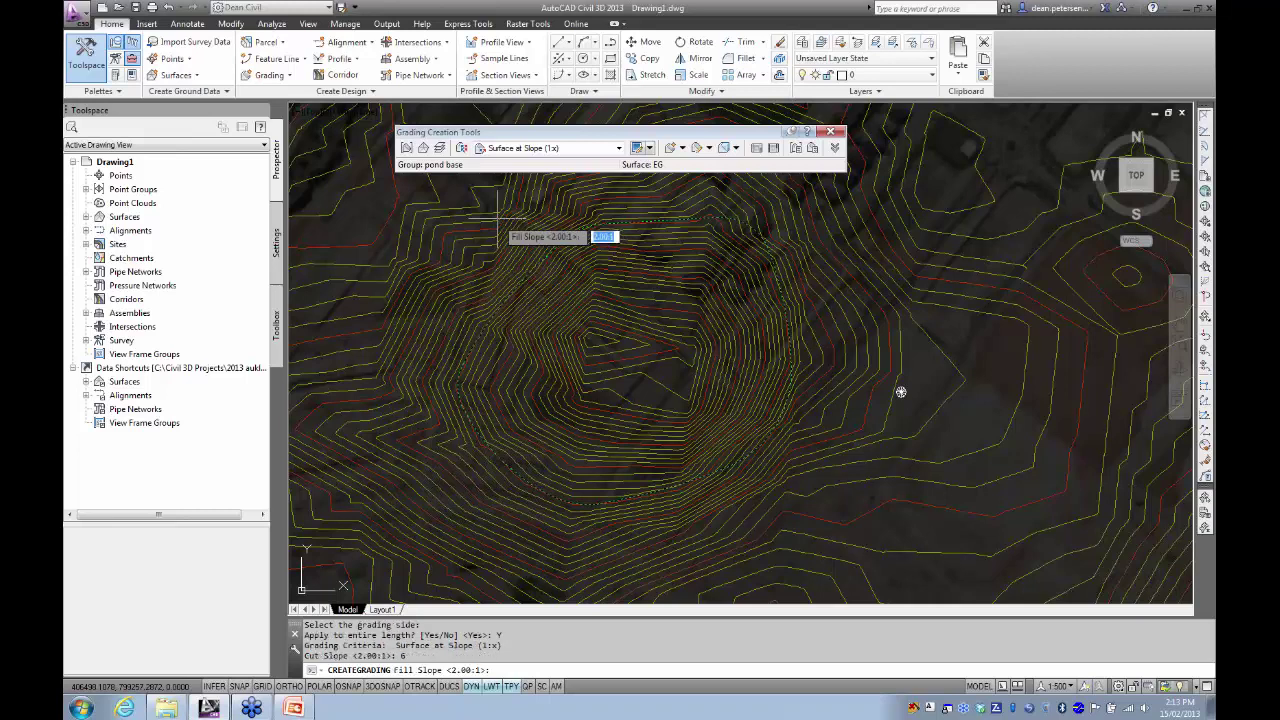
pyautogui.write('6')
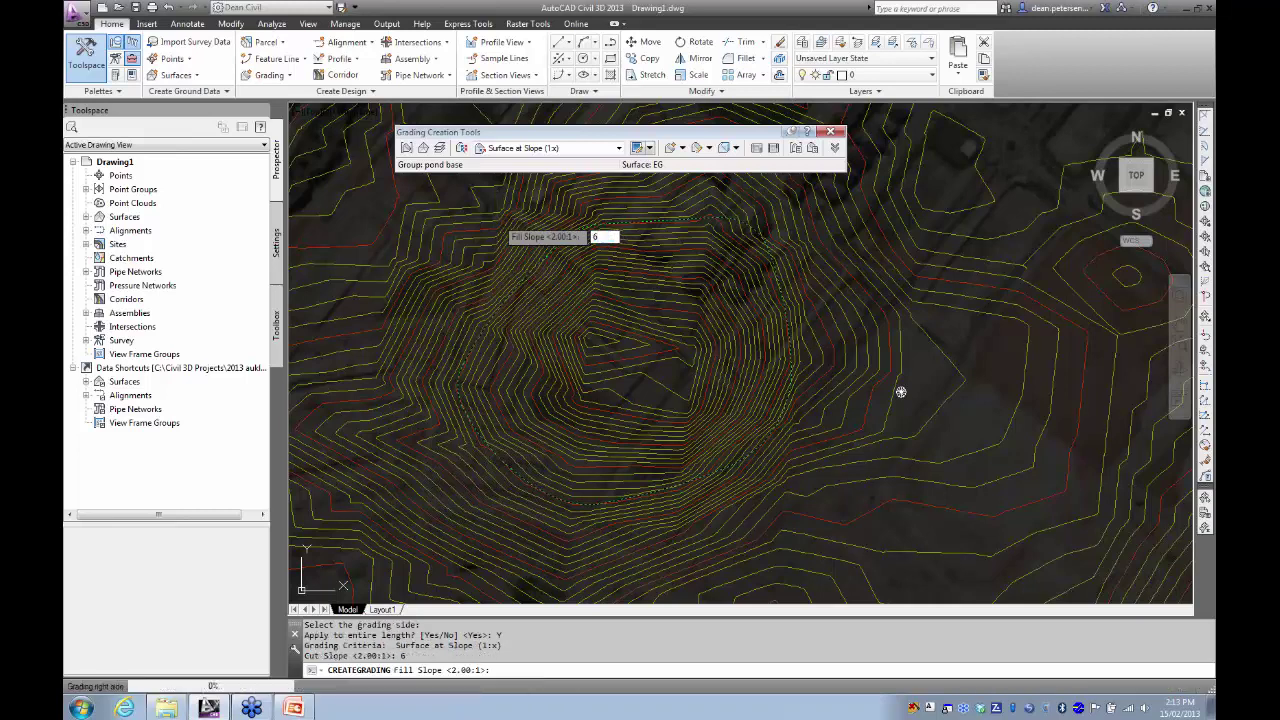
pyautogui.press('Return')
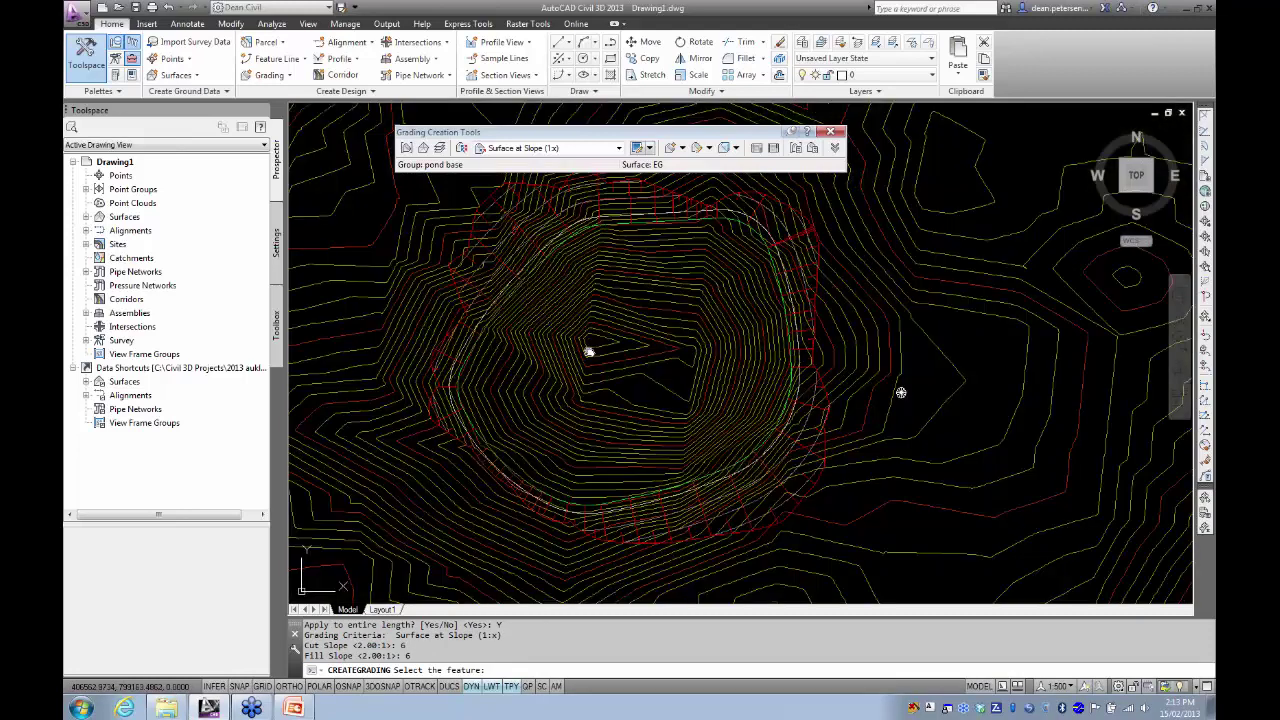
pyautogui.moveTo(901, 392); pyautogui.dragTo(892, 420, button='middle')
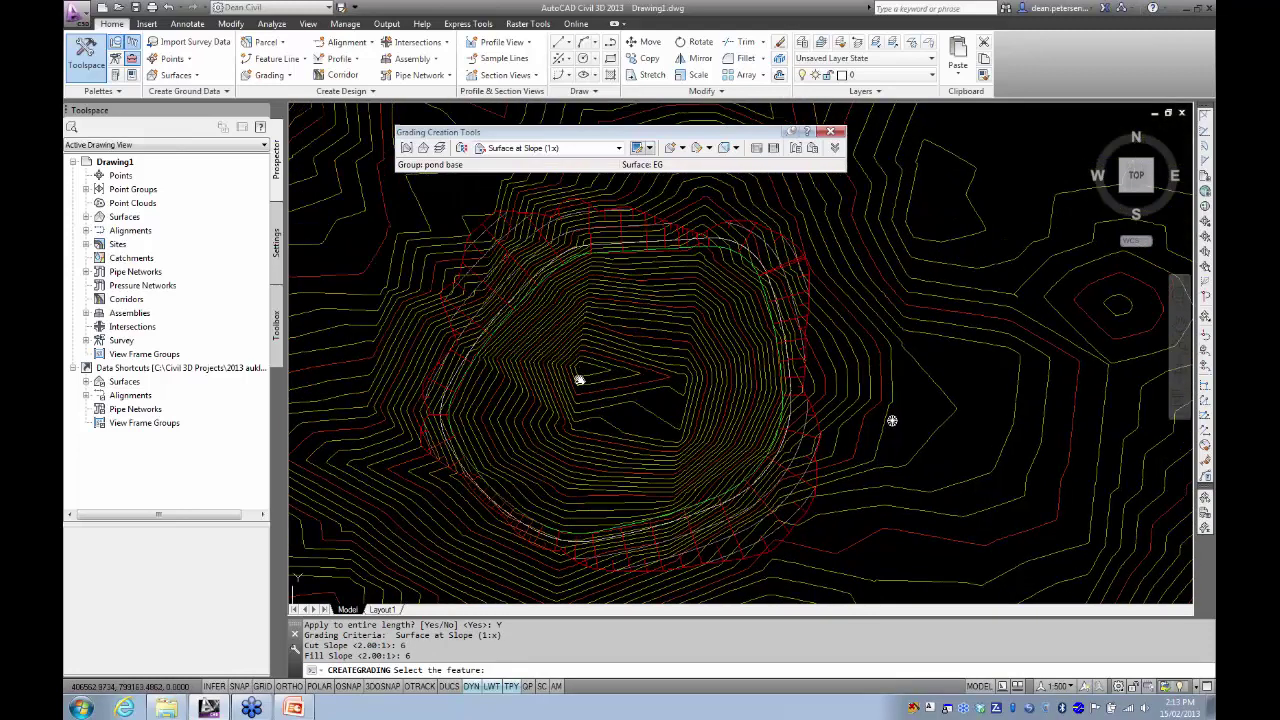
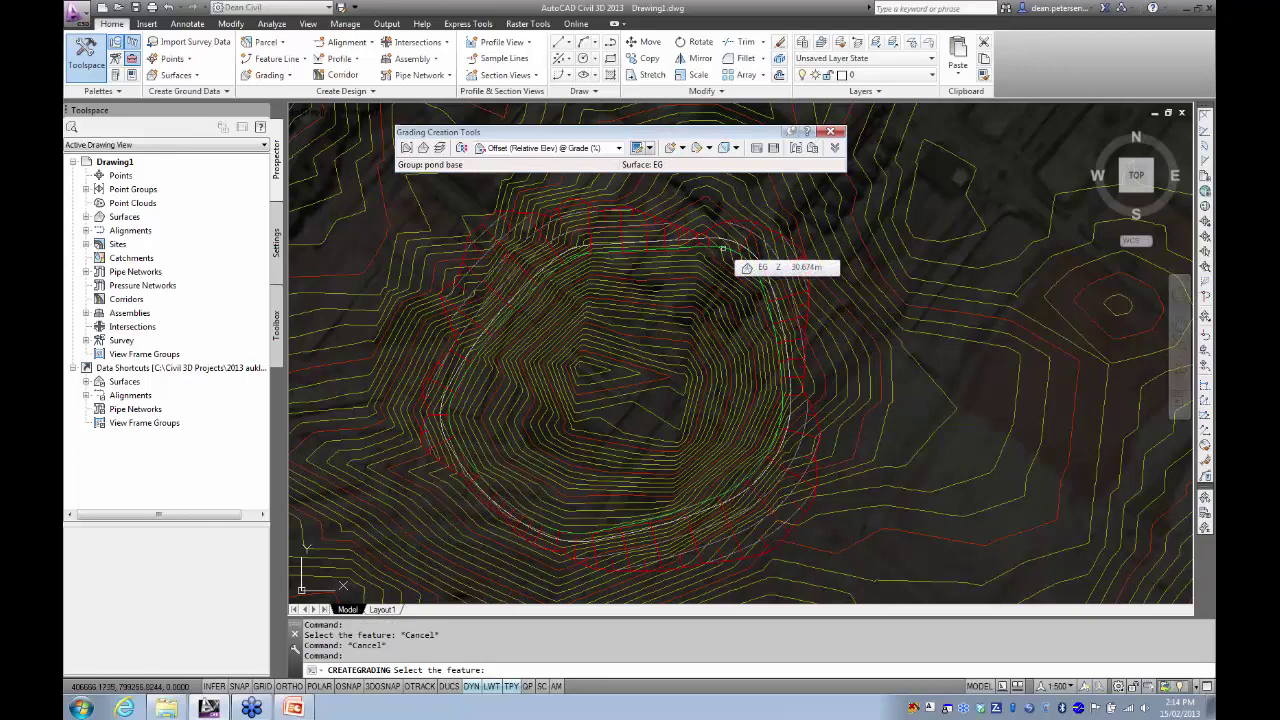
# - Grade the pond edge feature line inward along its entire length to a relative elevation of -0.5 m at a 5% grade
pyautogui.click(723, 247)
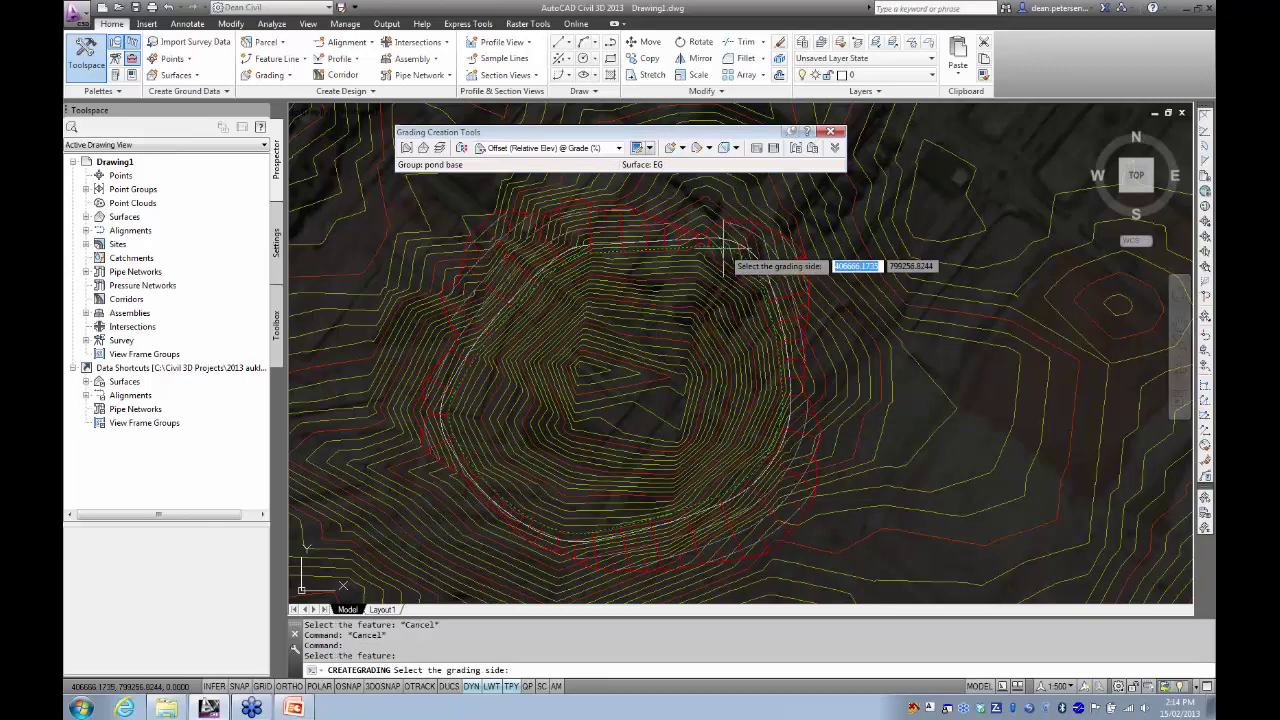
pyautogui.click(660, 298)
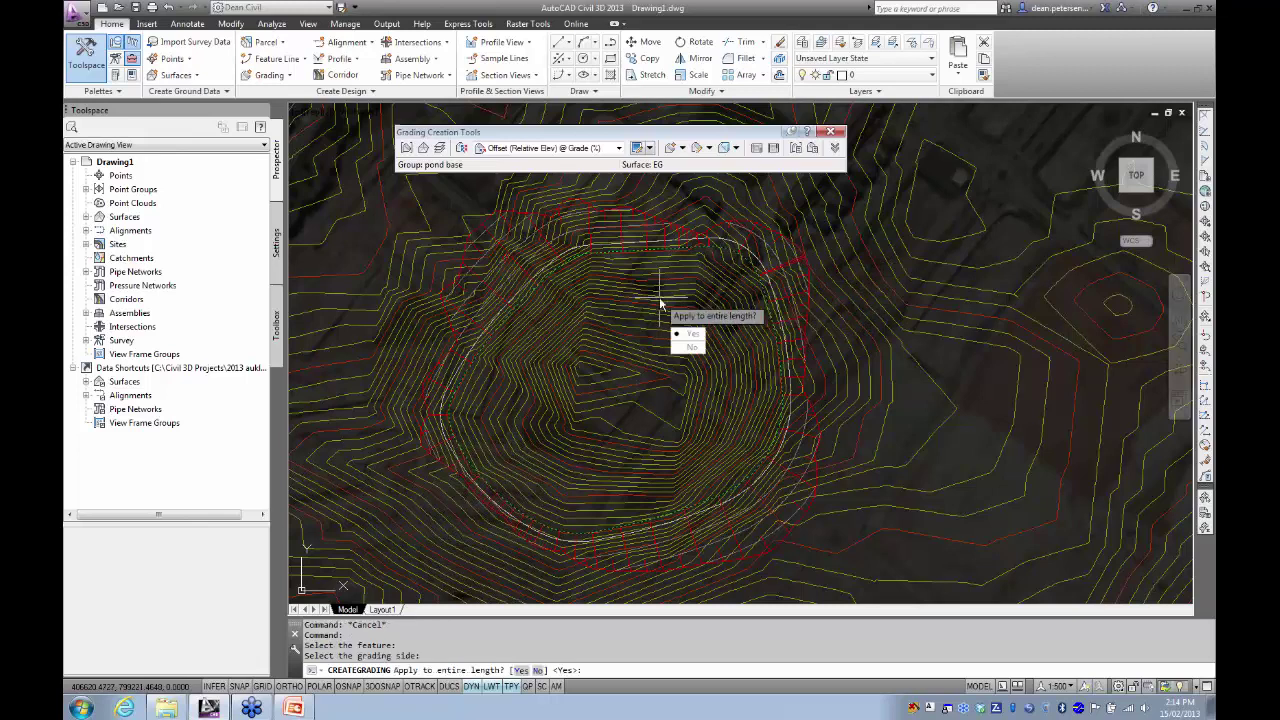
pyautogui.click(689, 334)
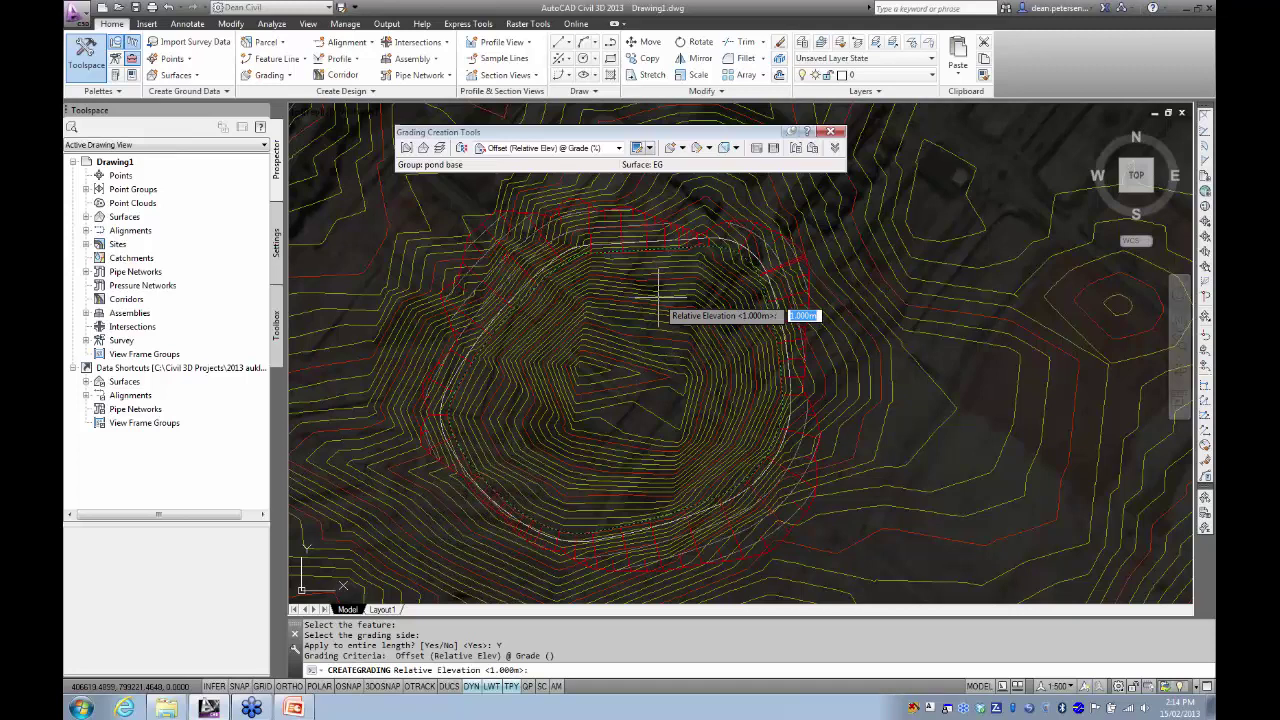
pyautogui.write('-.5')
pyautogui.press('Return')
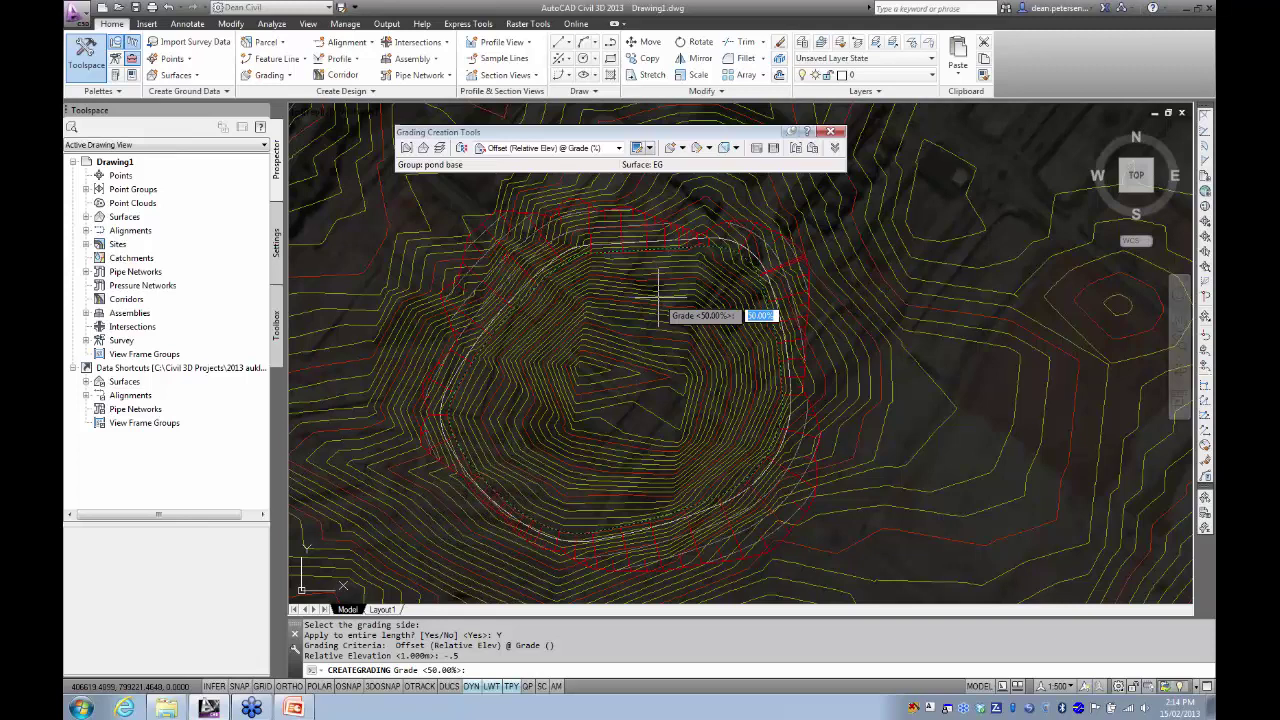
pyautogui.write('5')
pyautogui.press('Return')
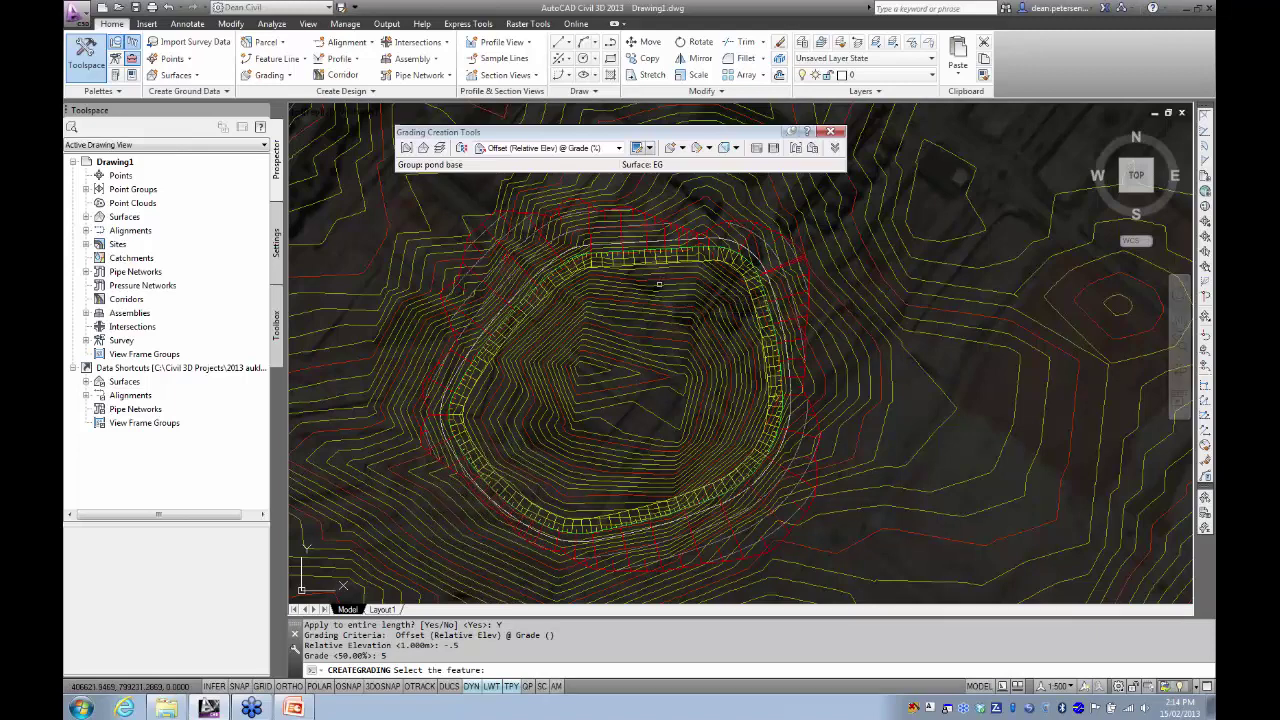
pyautogui.moveTo(645, 275)
pyautogui.mouseDown(button='middle')
pyautogui.moveTo(640, 297)
pyautogui.moveTo(615, 295)
pyautogui.mouseUp(button='middle')
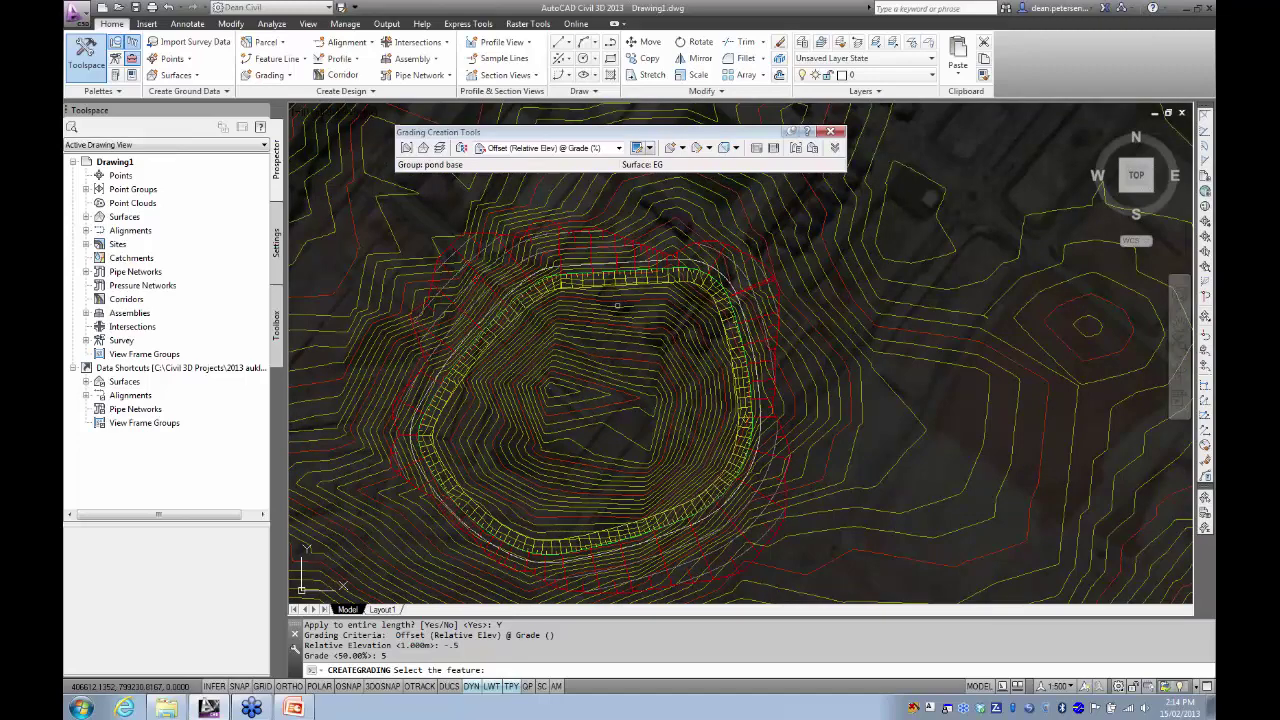
pyautogui.press('Escape')
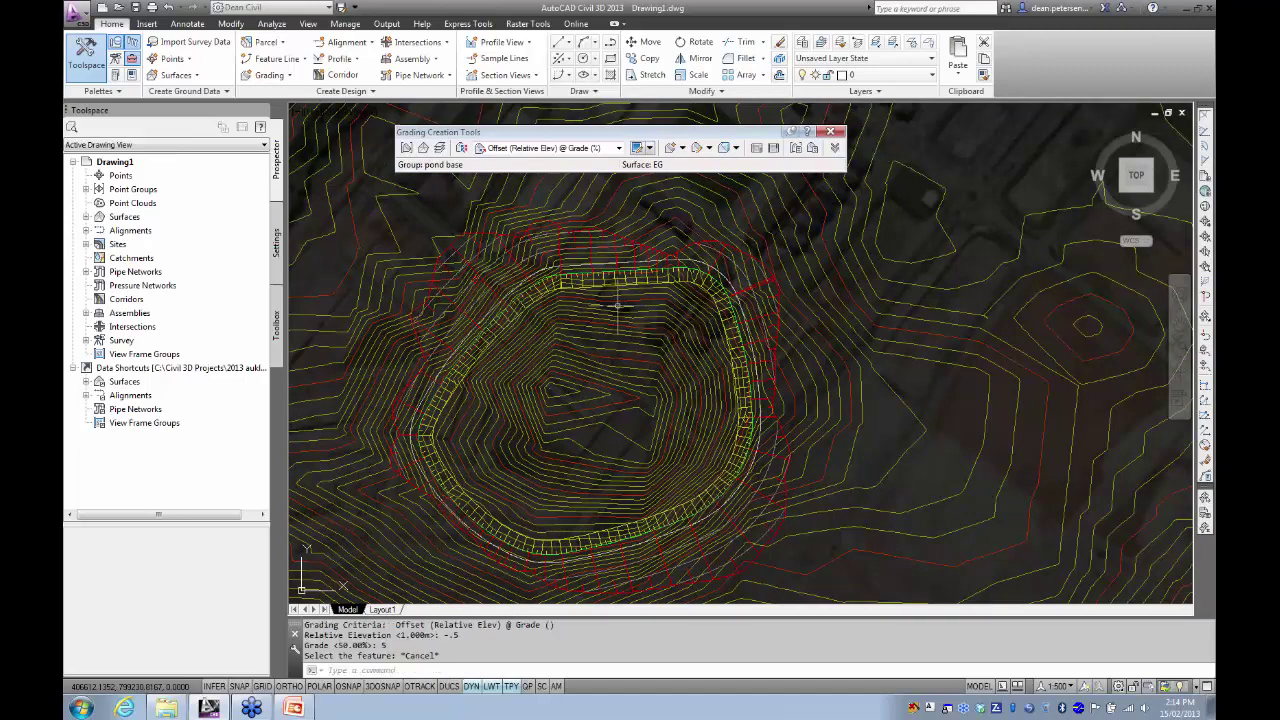
# - Inspect the pond base surface in 3D in the Object Viewer, orbiting around its outer batter and inner bench
pyautogui.scroll(5, 549, 266)
pyautogui.click(574, 265)
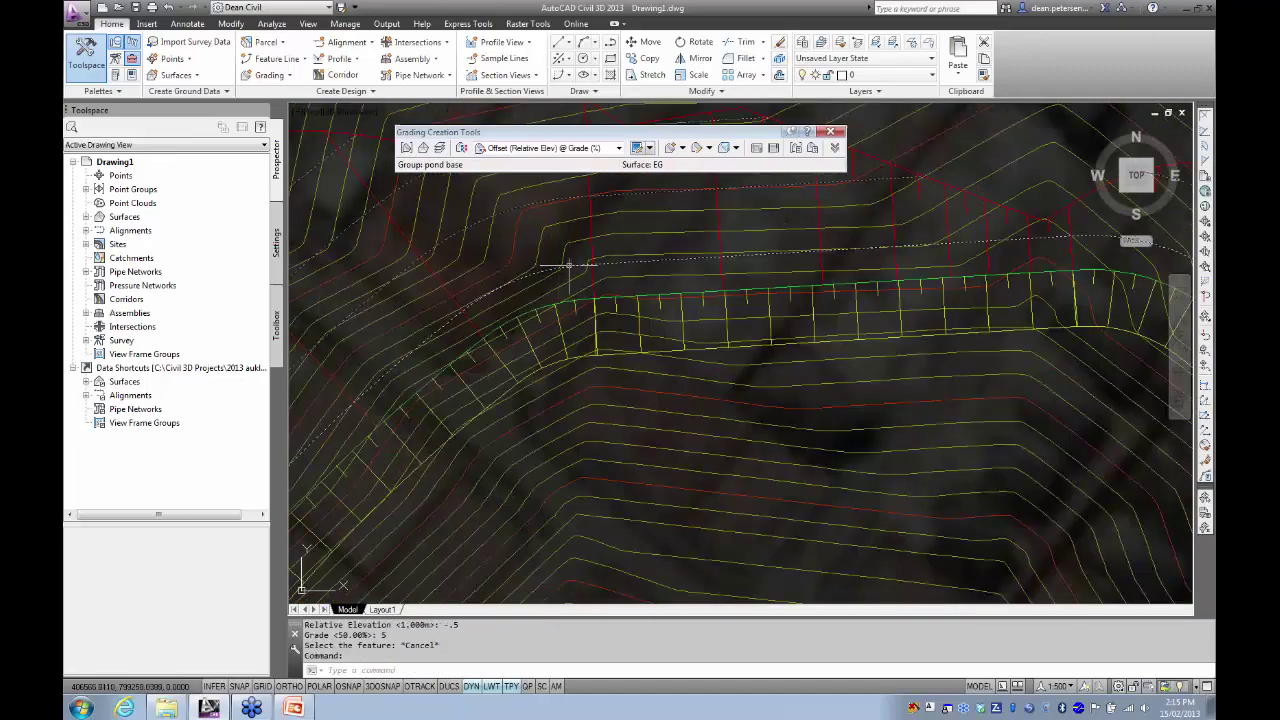
pyautogui.scroll(-3, 540, 262)
pyautogui.rightClick(540, 262)
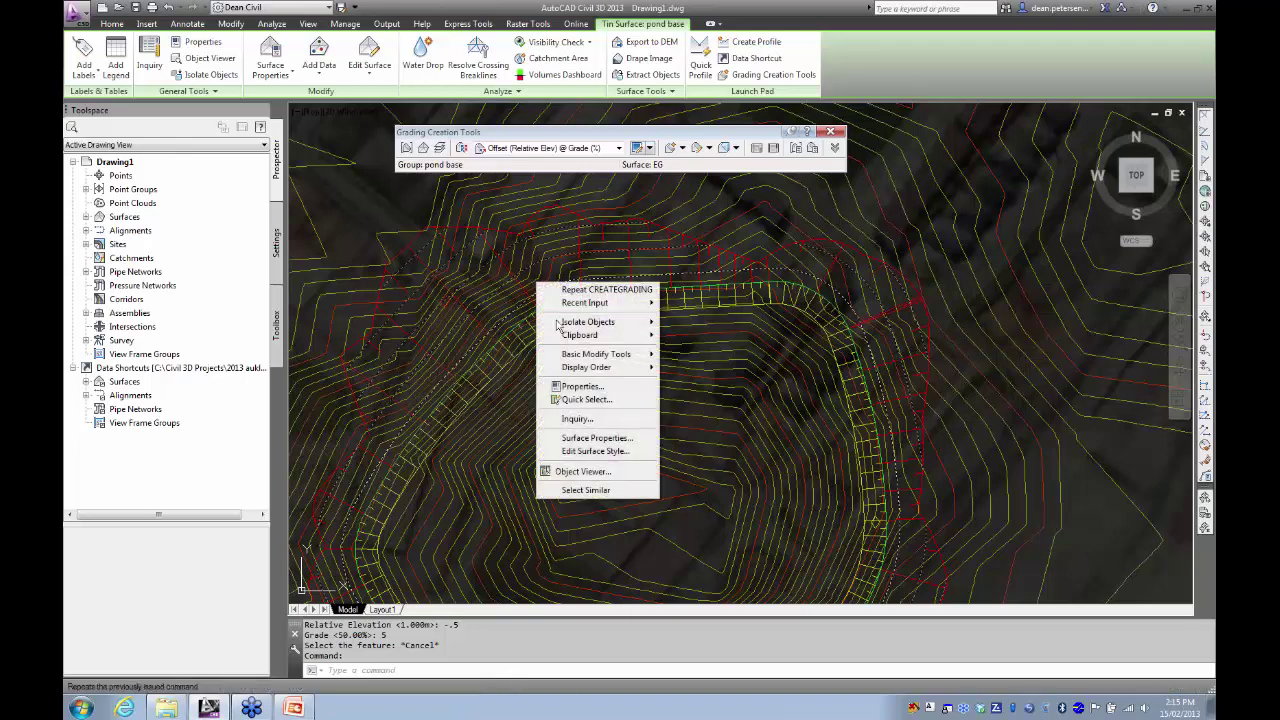
pyautogui.click(586, 468)
pyautogui.moveTo(620, 477)
pyautogui.mouseDown()
pyautogui.moveTo(569, 263)
pyautogui.moveTo(646, 440)
pyautogui.moveTo(543, 434)
pyautogui.moveTo(626, 437)
pyautogui.moveTo(875, 329)
pyautogui.mouseUp()
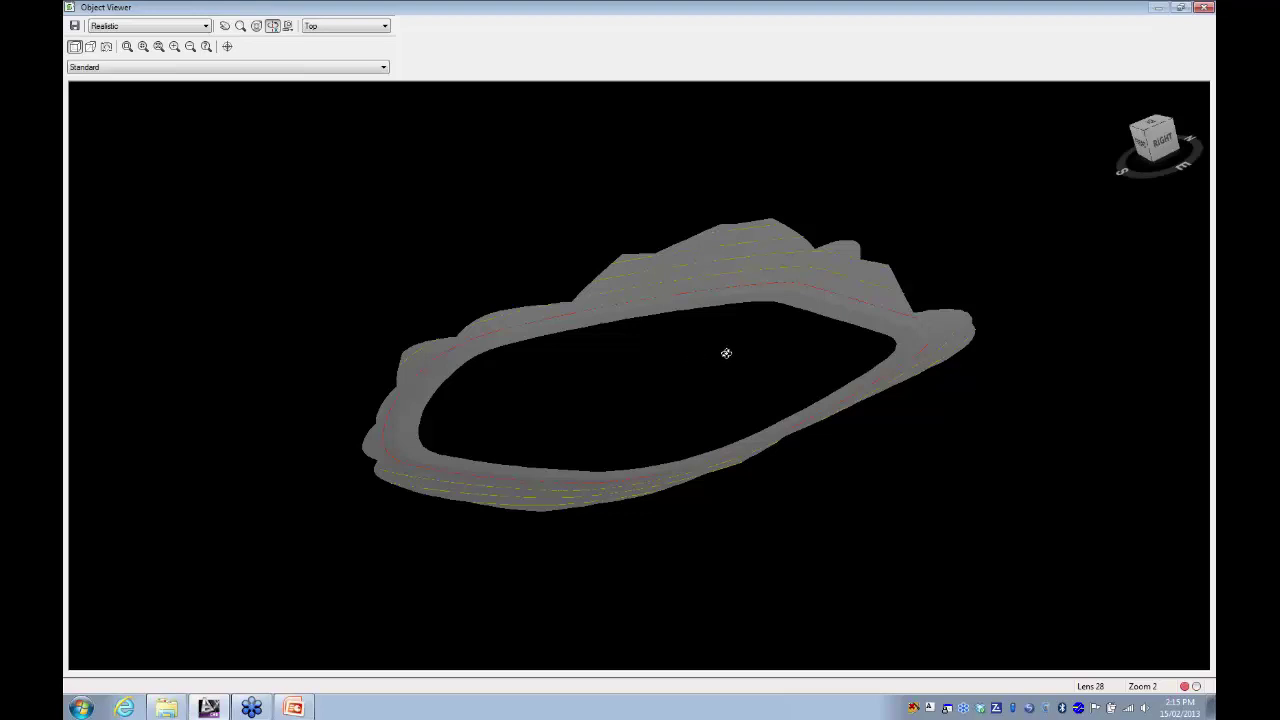
pyautogui.click(1205, 8)
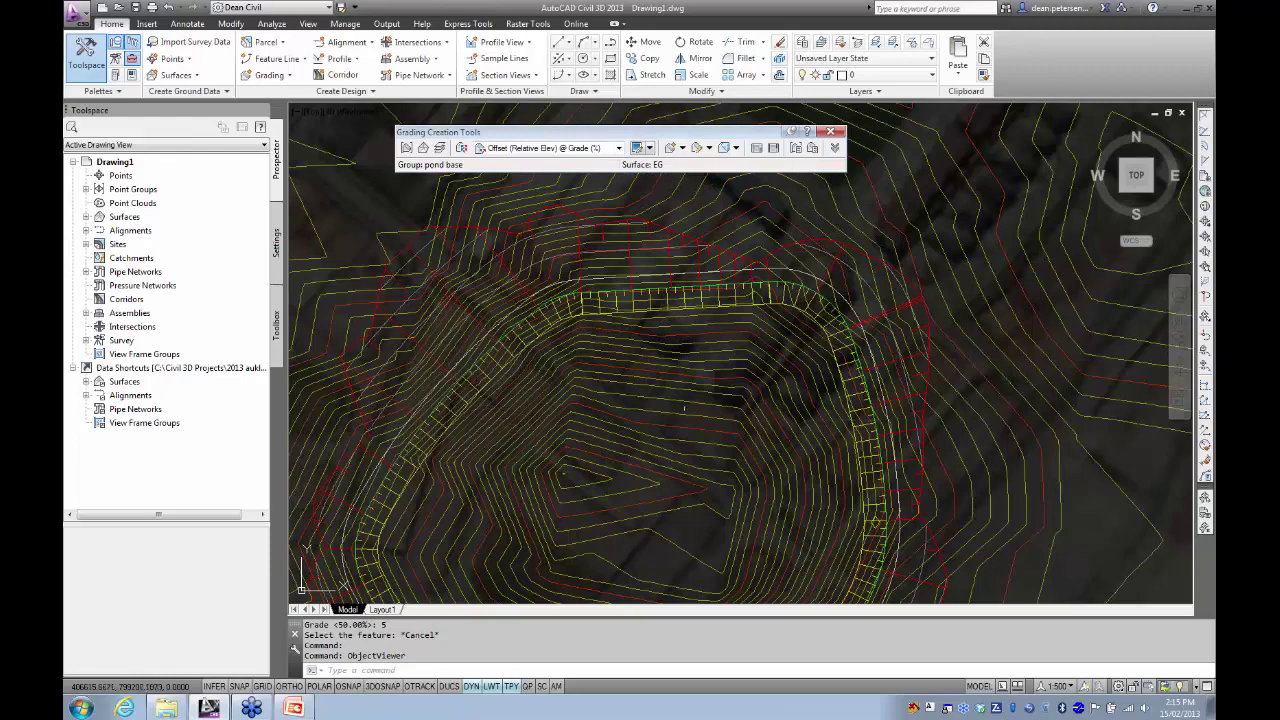
# - Check the EG surface elevation at the bottom of the pit and examine the inner edge of the 5% bench
pyautogui.moveTo(655, 420); pyautogui.dragTo(664, 343, button='middle')
pyautogui.scroll(-2, 664, 343)
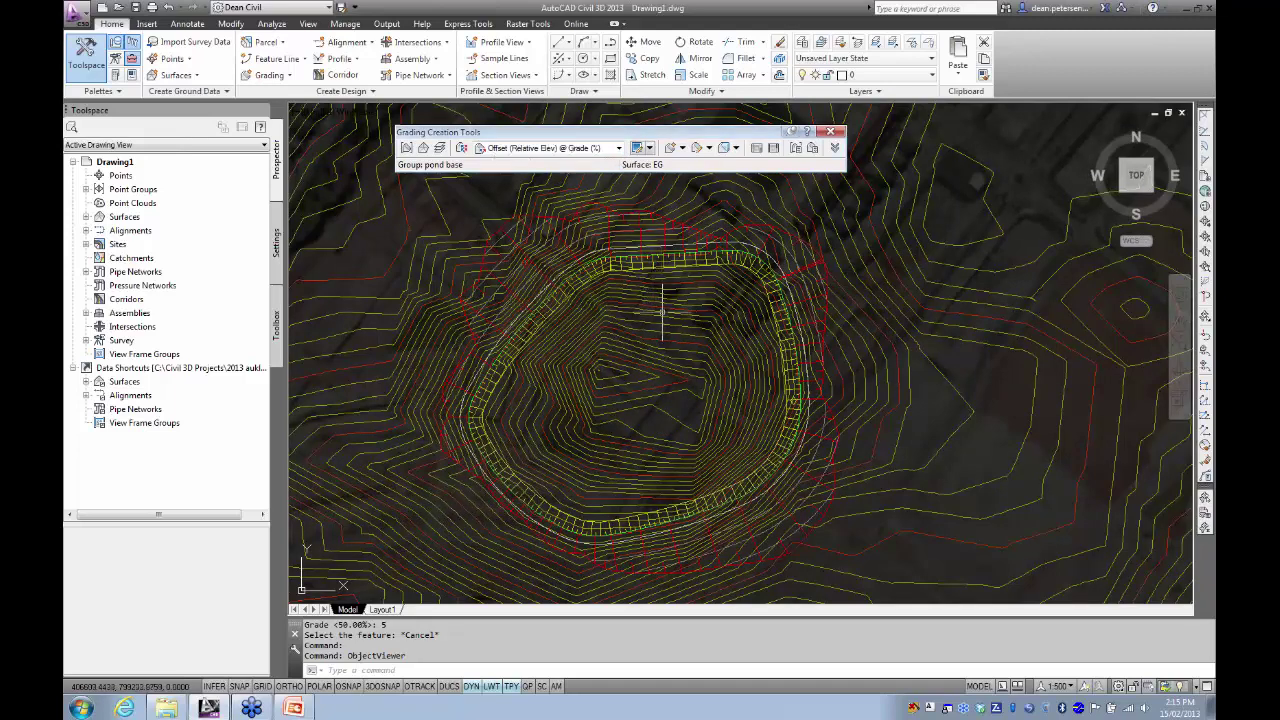
pyautogui.moveTo(609, 374)
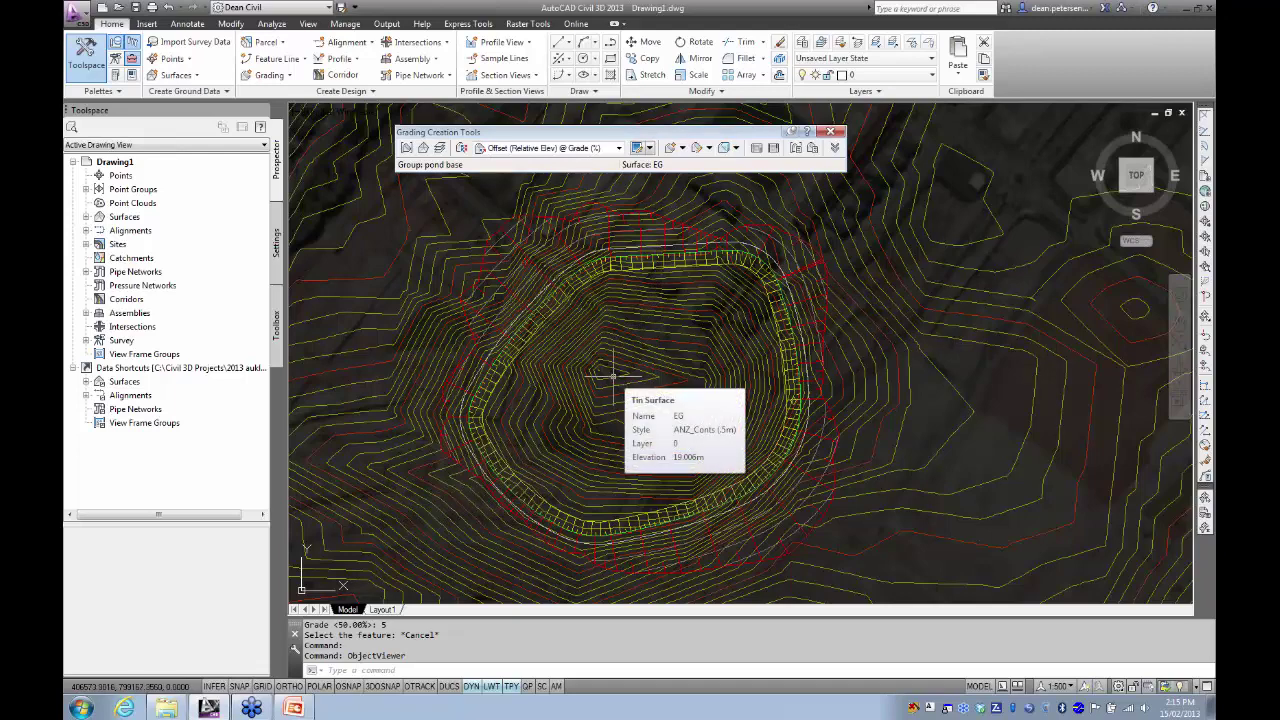
pyautogui.scroll(5, 622, 288)
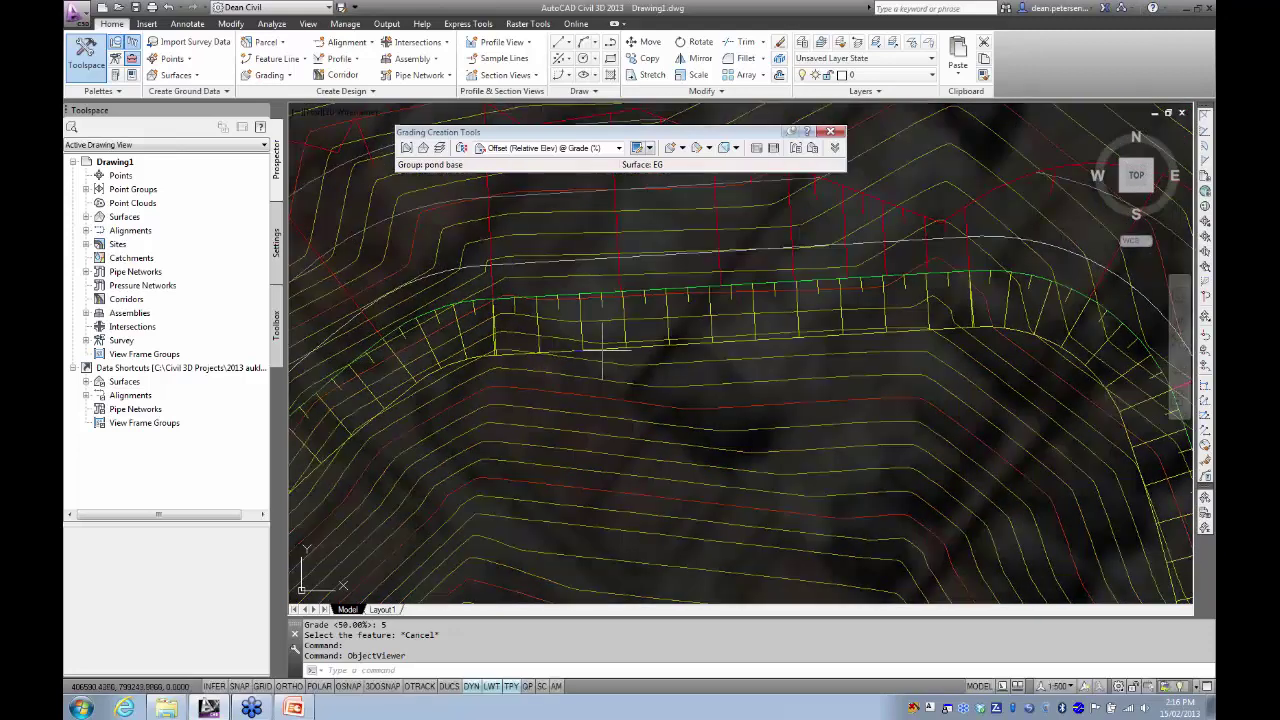
pyautogui.moveTo(602, 347)
pyautogui.moveTo(558, 349)
pyautogui.scroll(-3, 569, 400)
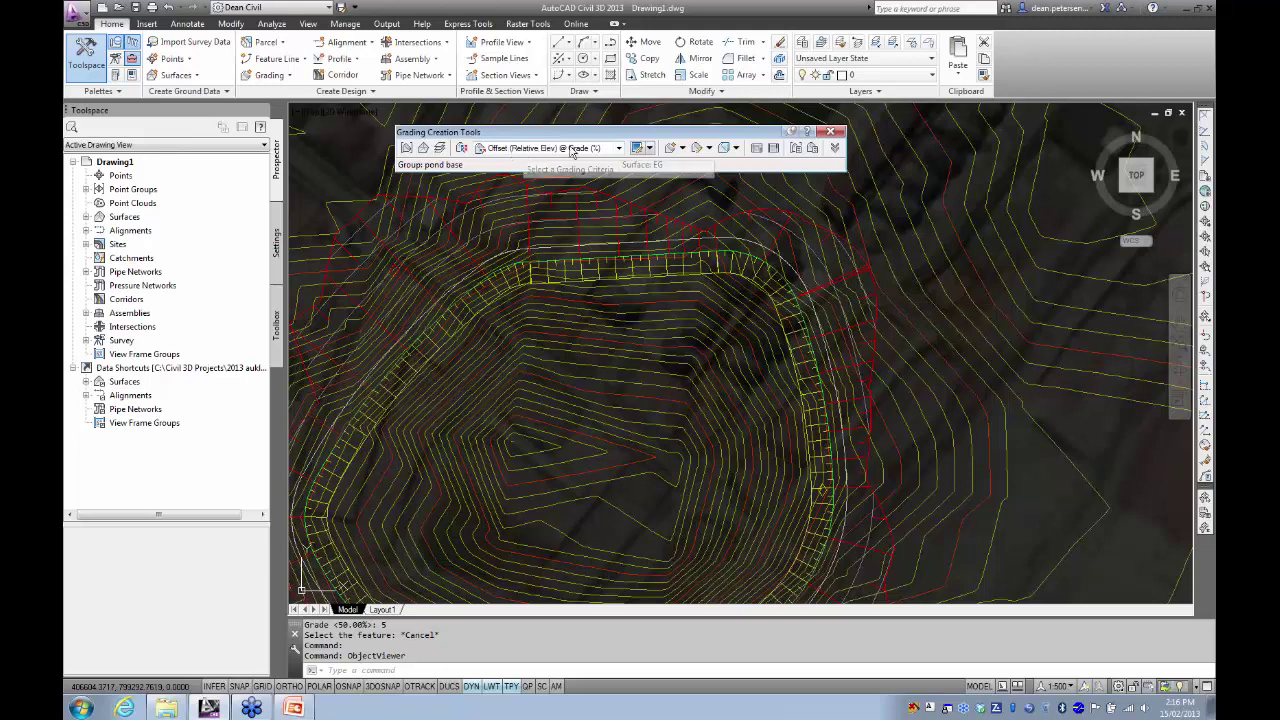
# - Start a grading on the bench's inner edge with the Offset (Relative Elev) @ Slope (1:x) criteria, applied to only part of its length
pyautogui.click(620, 148)
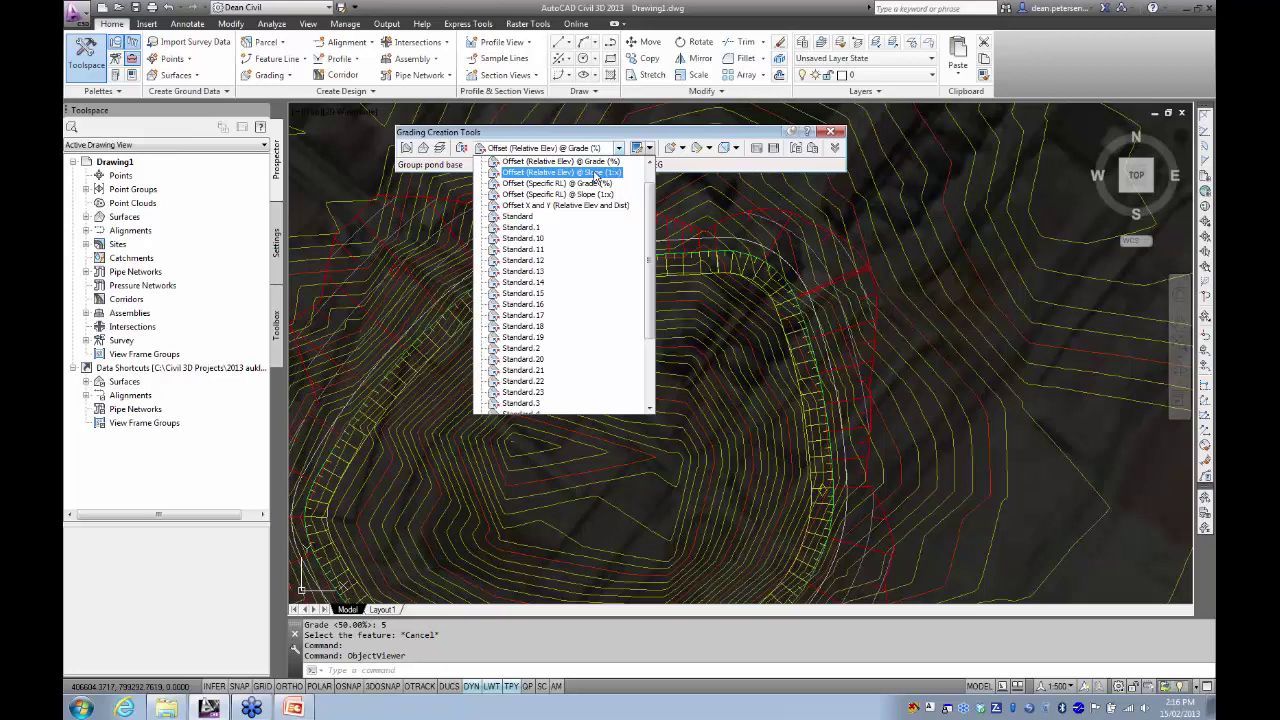
pyautogui.click(596, 173)
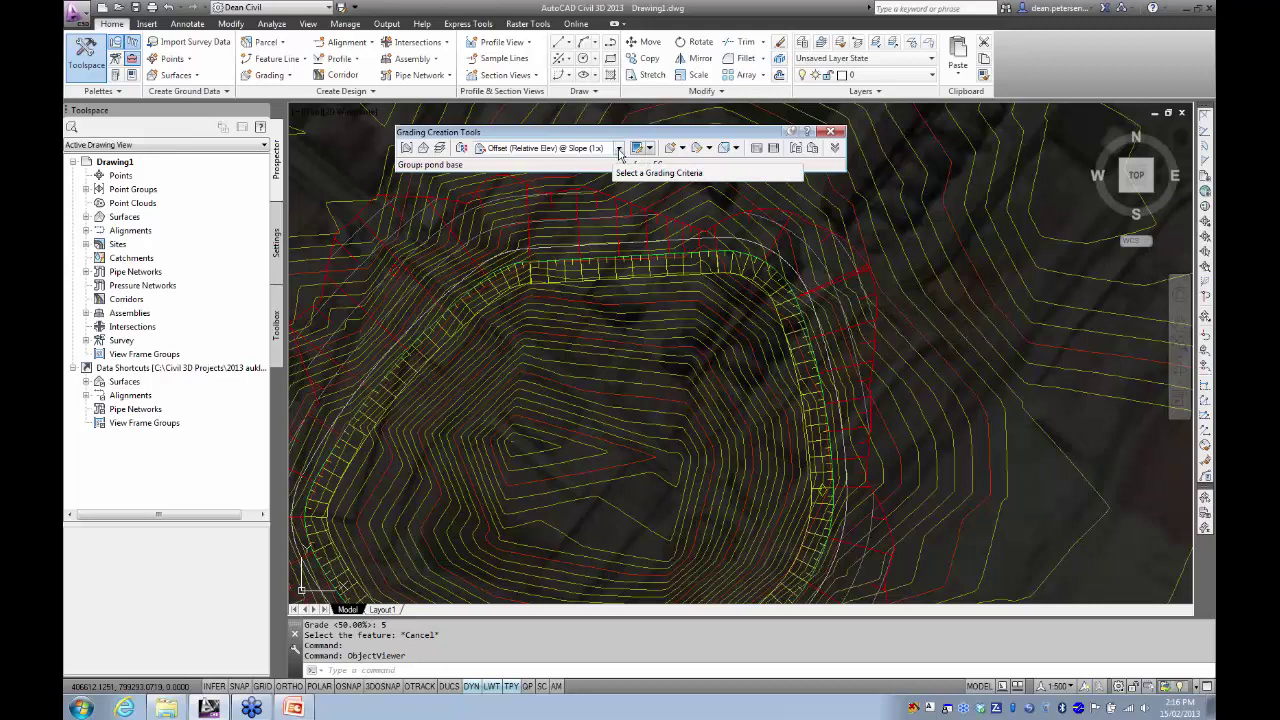
pyautogui.click(670, 148)
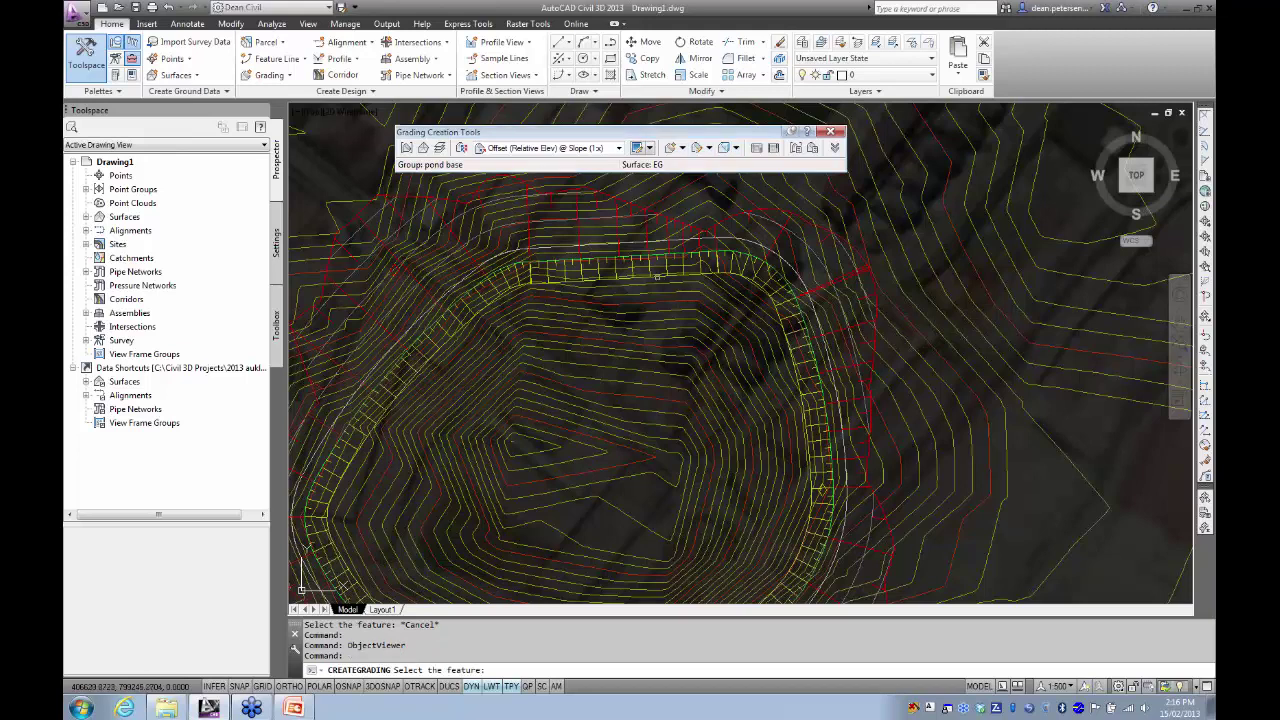
pyautogui.click(657, 276)
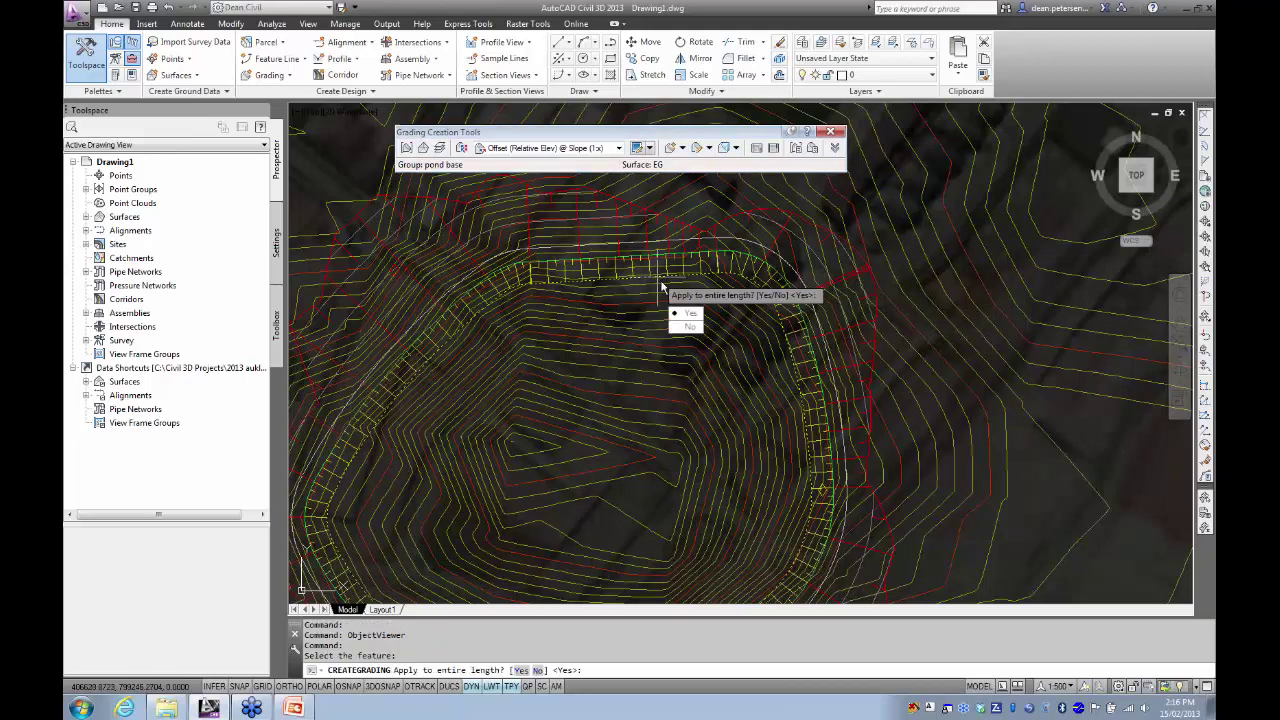
pyautogui.click(688, 328)
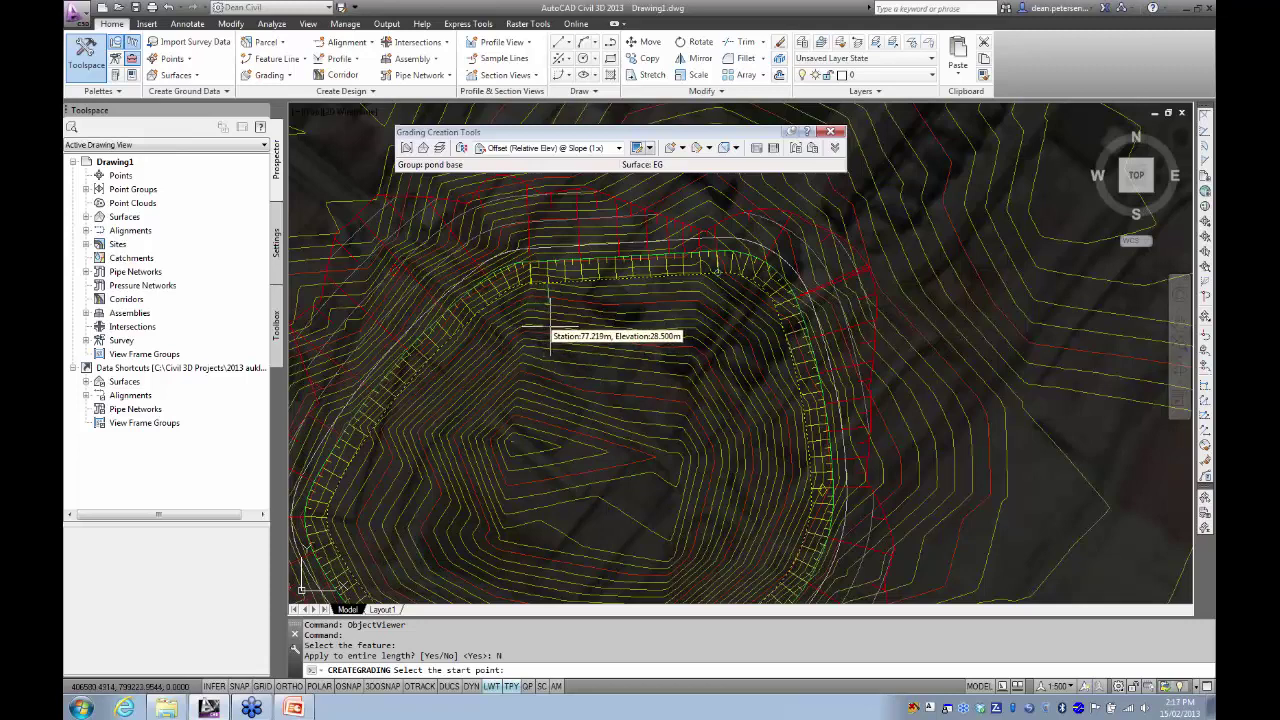
# - Define the graded stretch of the bench's inner edge from station 76.600 m around to station 15.007 m, leaving a gap on the north side
pyautogui.click(551, 325)
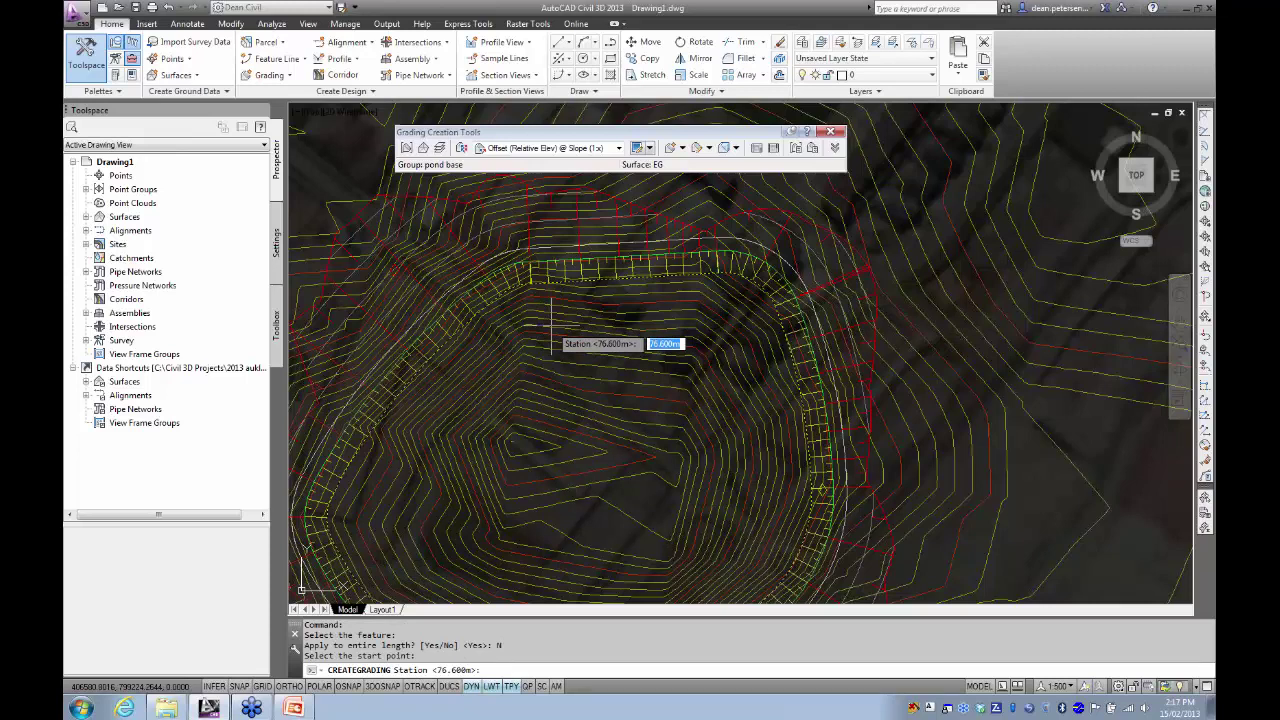
pyautogui.press('Return')
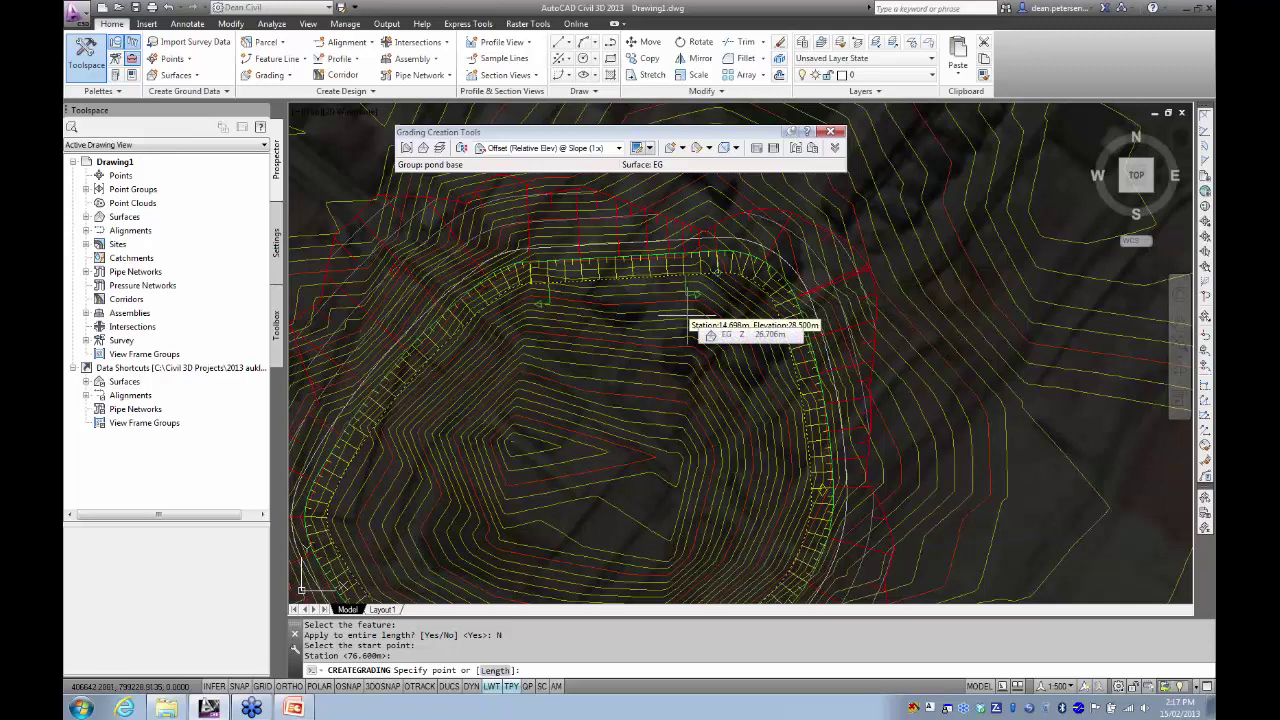
pyautogui.click(688, 316)
pyautogui.press('Return')
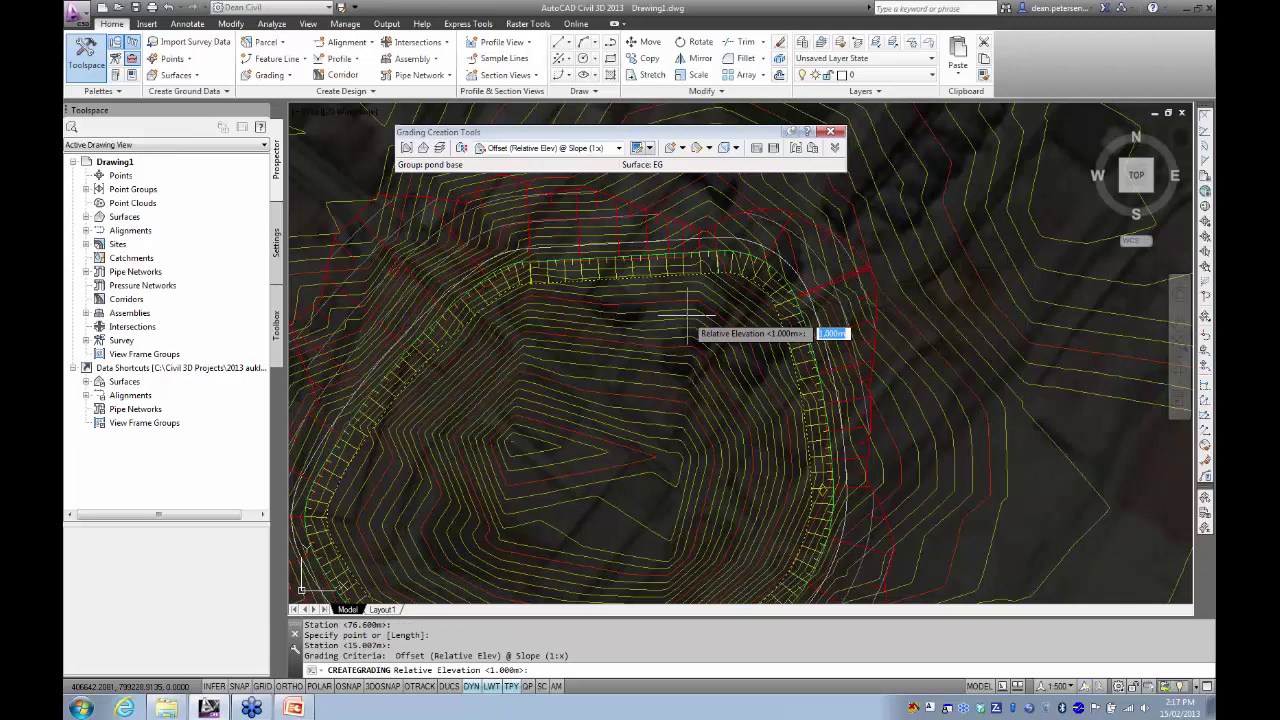
# - Grade the chosen stretch to a relative elevation of -10 m at a 2:1 slope
pyautogui.write('-10')
pyautogui.press('Return')
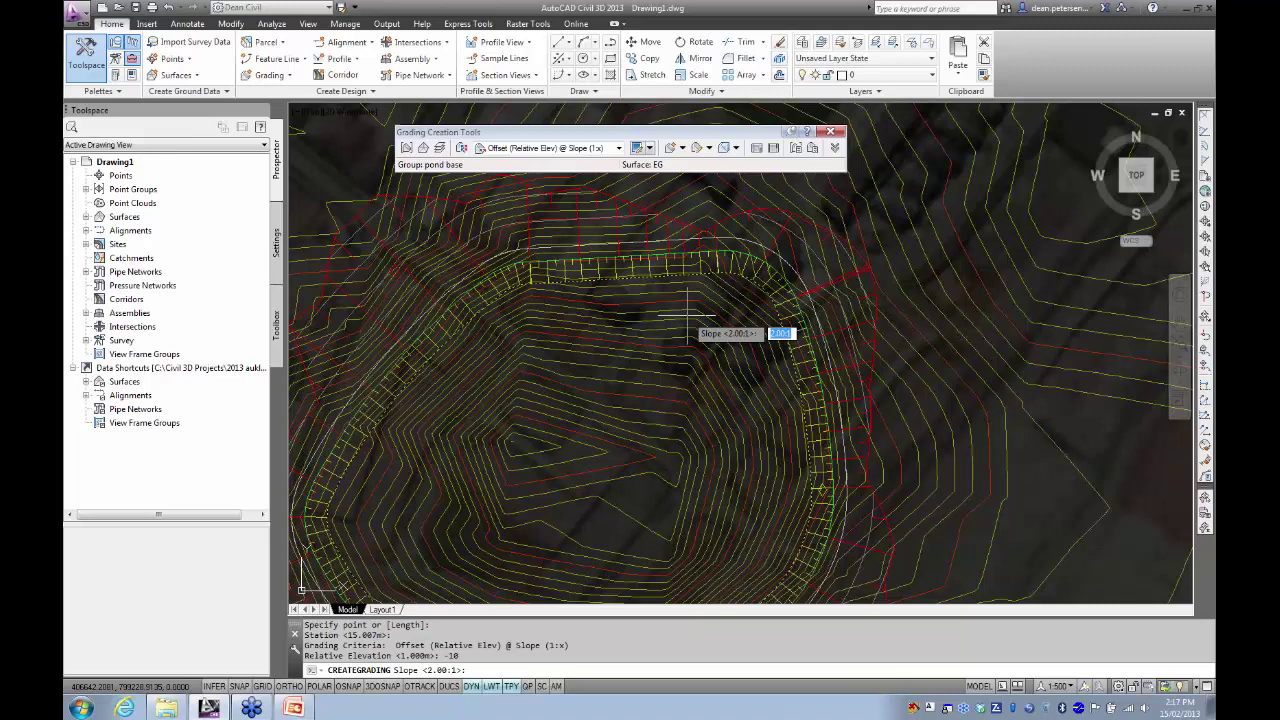
pyautogui.press('Return')
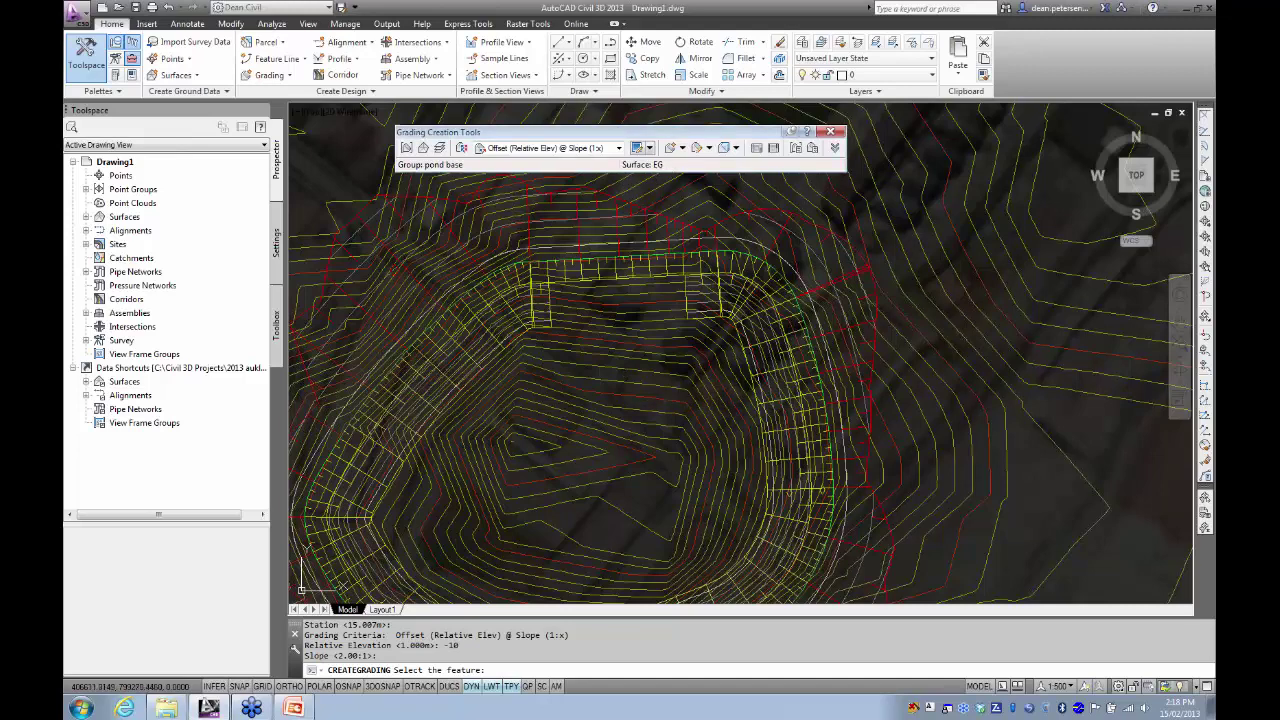
pyautogui.scroll(4, 620, 286)
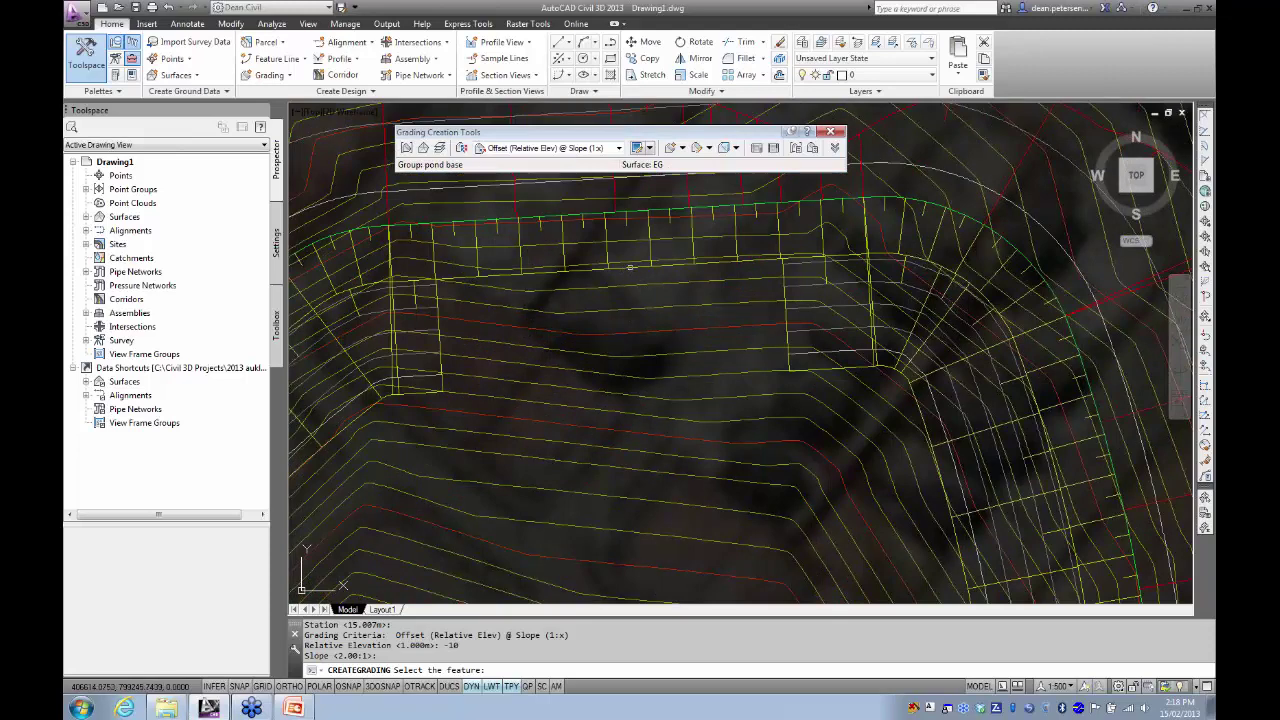
# - Start another grading on the bench's inner edge, covering station 31.105 m to station 62.285 m inside the north gap
pyautogui.click(630, 267)
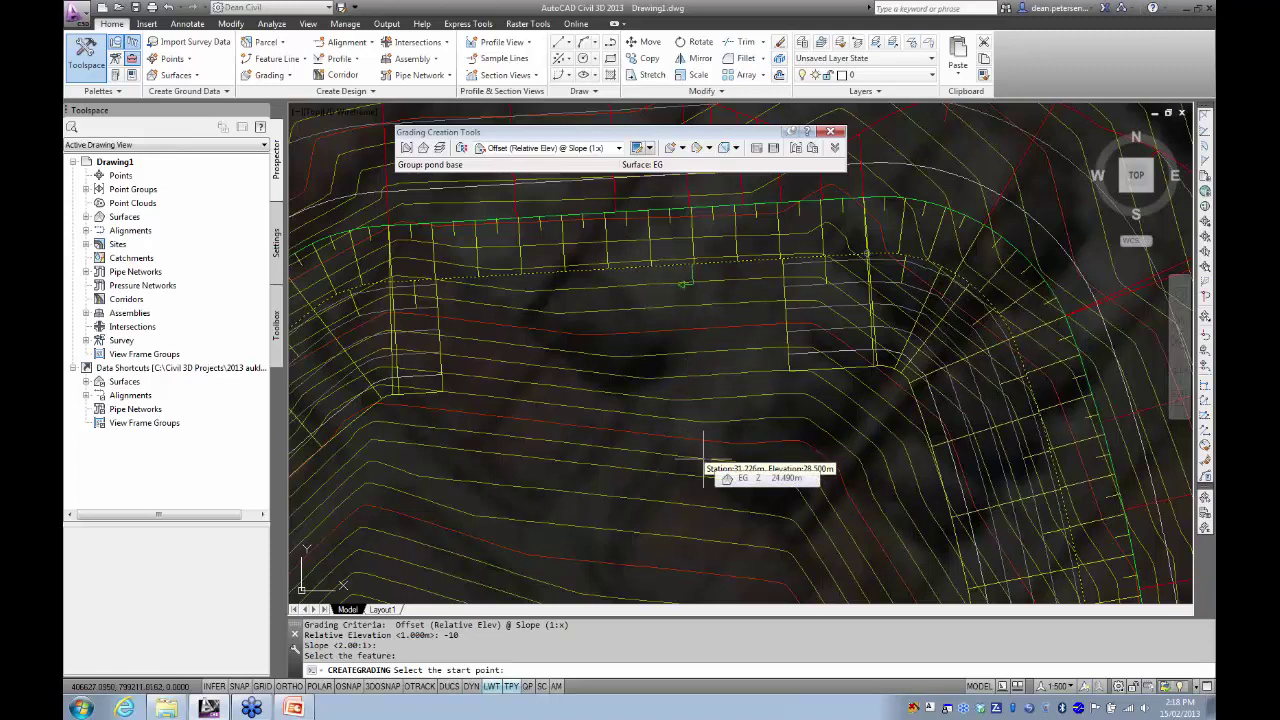
pyautogui.click(704, 460)
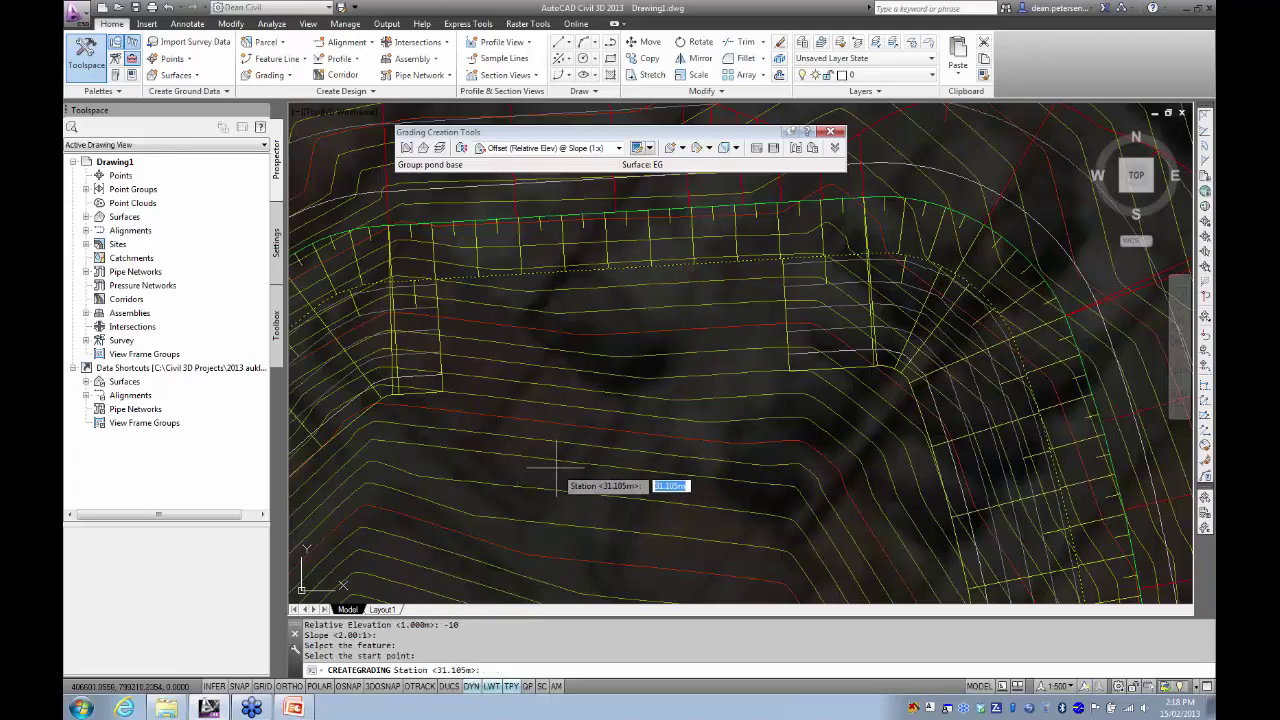
pyautogui.press('Return')
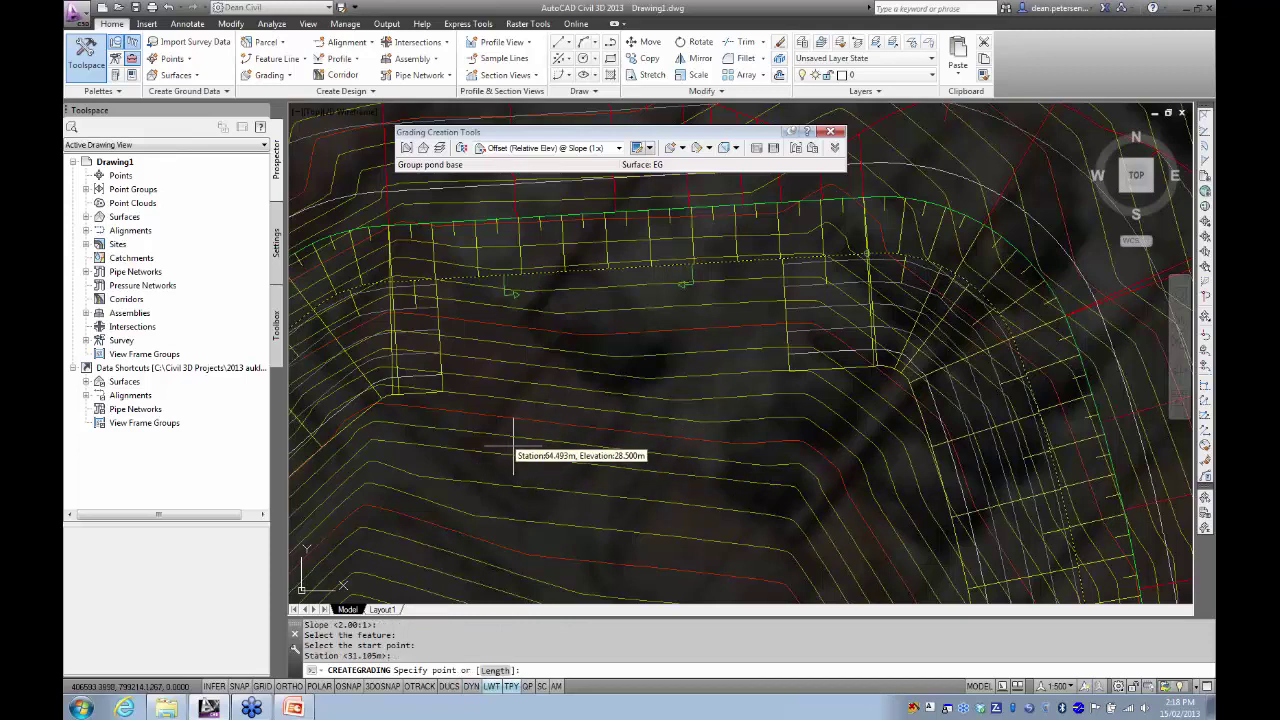
pyautogui.click(527, 444)
pyautogui.press('Return')
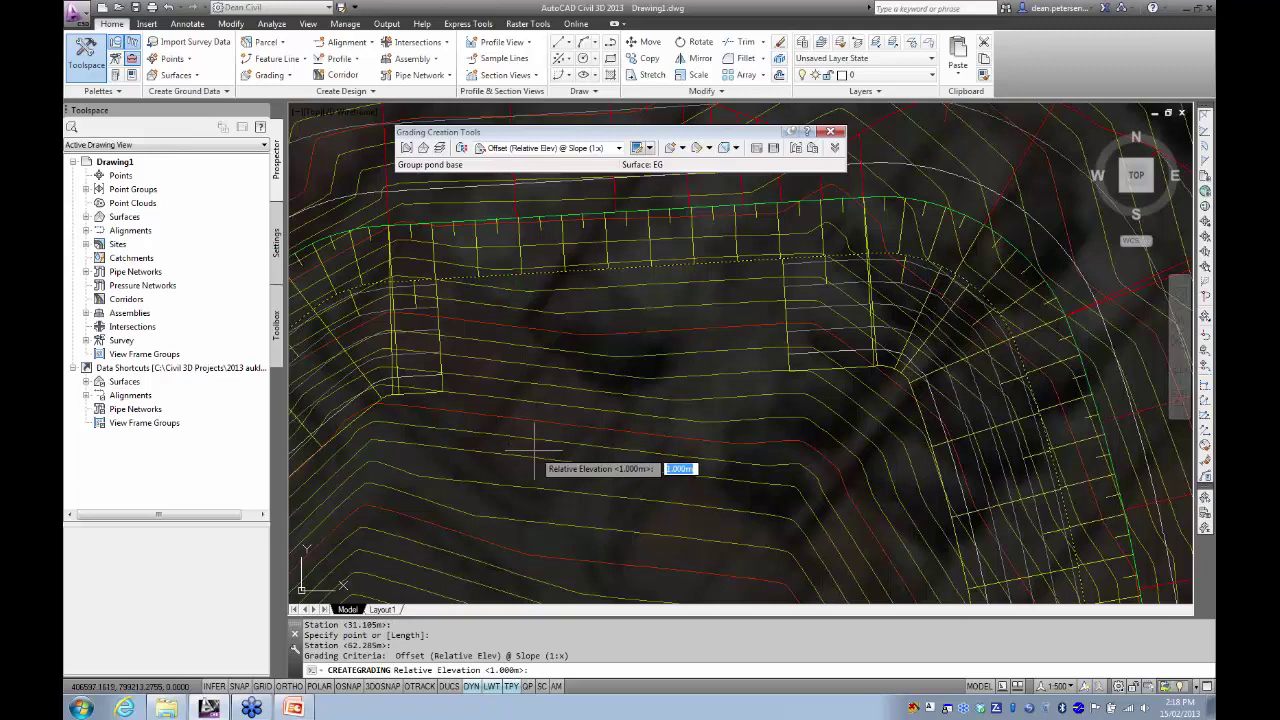
# - Grade this stretch to a relative elevation of -10 m at a 6:1 slope to form a ramp, and finish grading creation
pyautogui.write('-10')
pyautogui.press('Return')
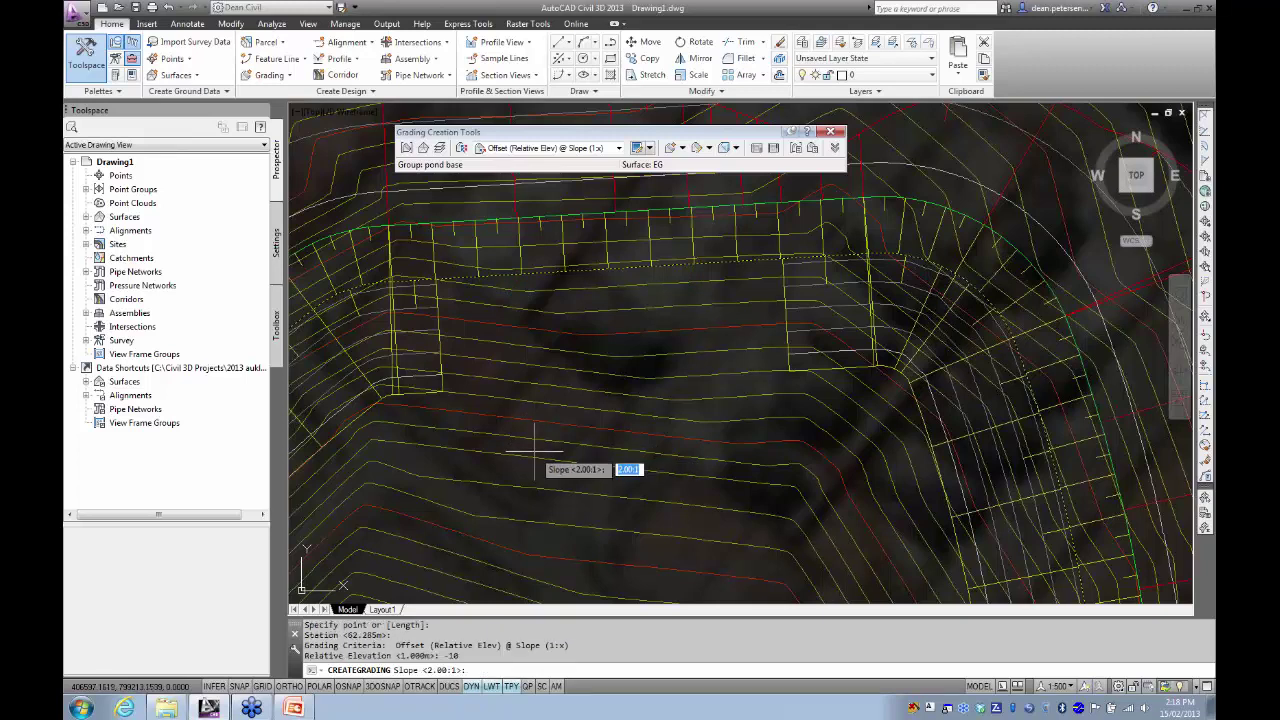
pyautogui.write('6')
pyautogui.press('Return')
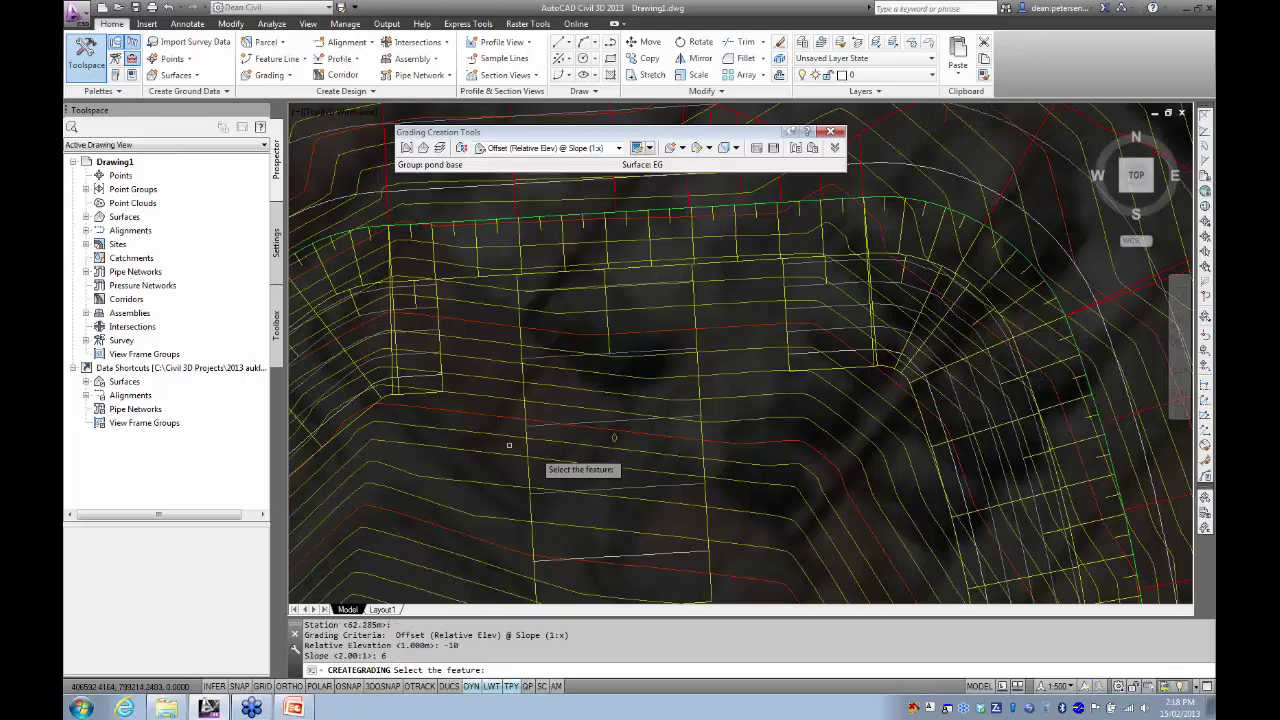
pyautogui.scroll(-3, 497, 456)
pyautogui.moveTo(497, 456); pyautogui.dragTo(493, 373, button='middle')
pyautogui.press('Escape')
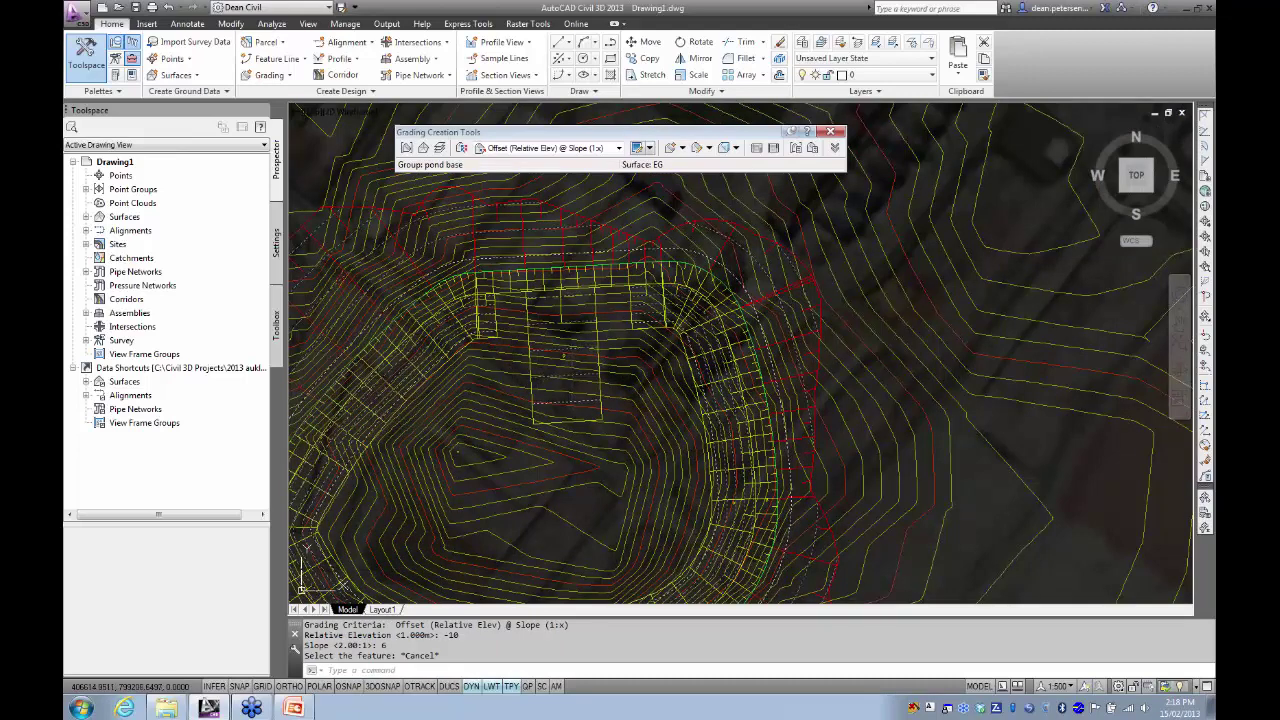
# - Examine the pond base surface in 3D in the Object Viewer, focusing on the ramp and the gaps on both sides of it
pyautogui.click(559, 413)
pyautogui.rightClick(492, 433)
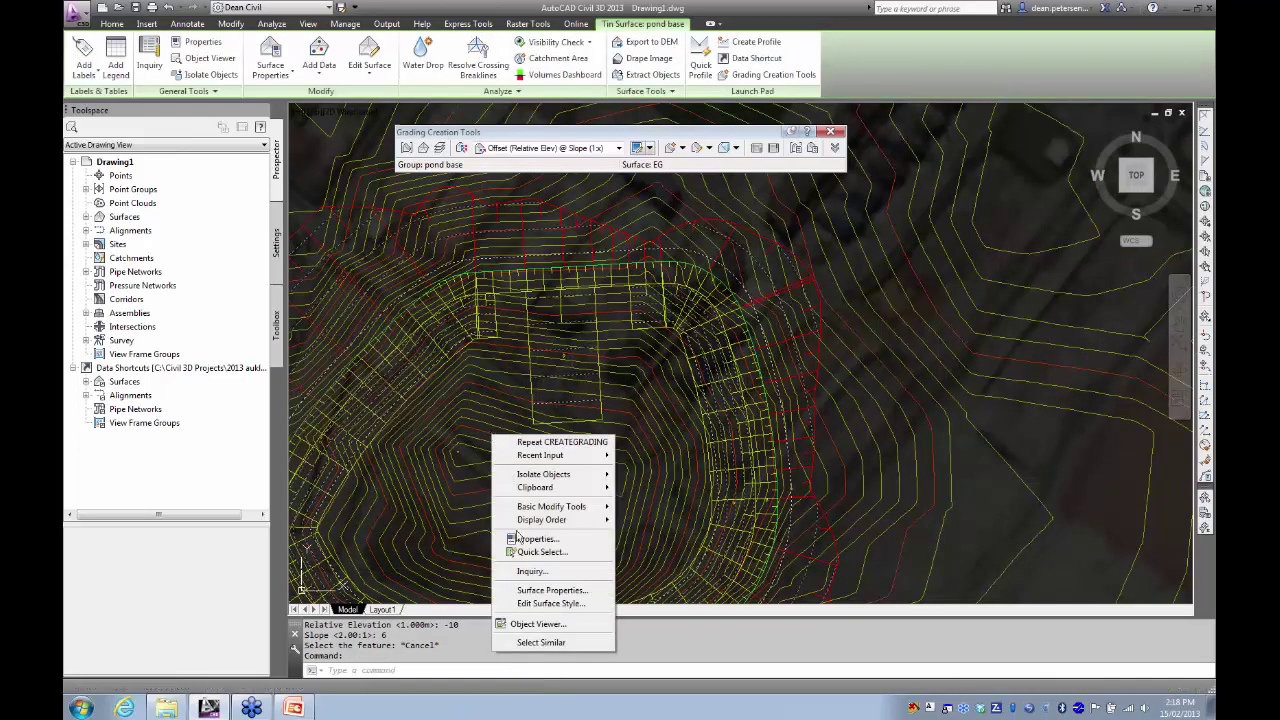
pyautogui.click(524, 625)
pyautogui.moveTo(594, 534)
pyautogui.mouseDown()
pyautogui.moveTo(560, 386)
pyautogui.moveTo(638, 426)
pyautogui.mouseUp()
pyautogui.moveTo(714, 437); pyautogui.dragTo(691, 397)
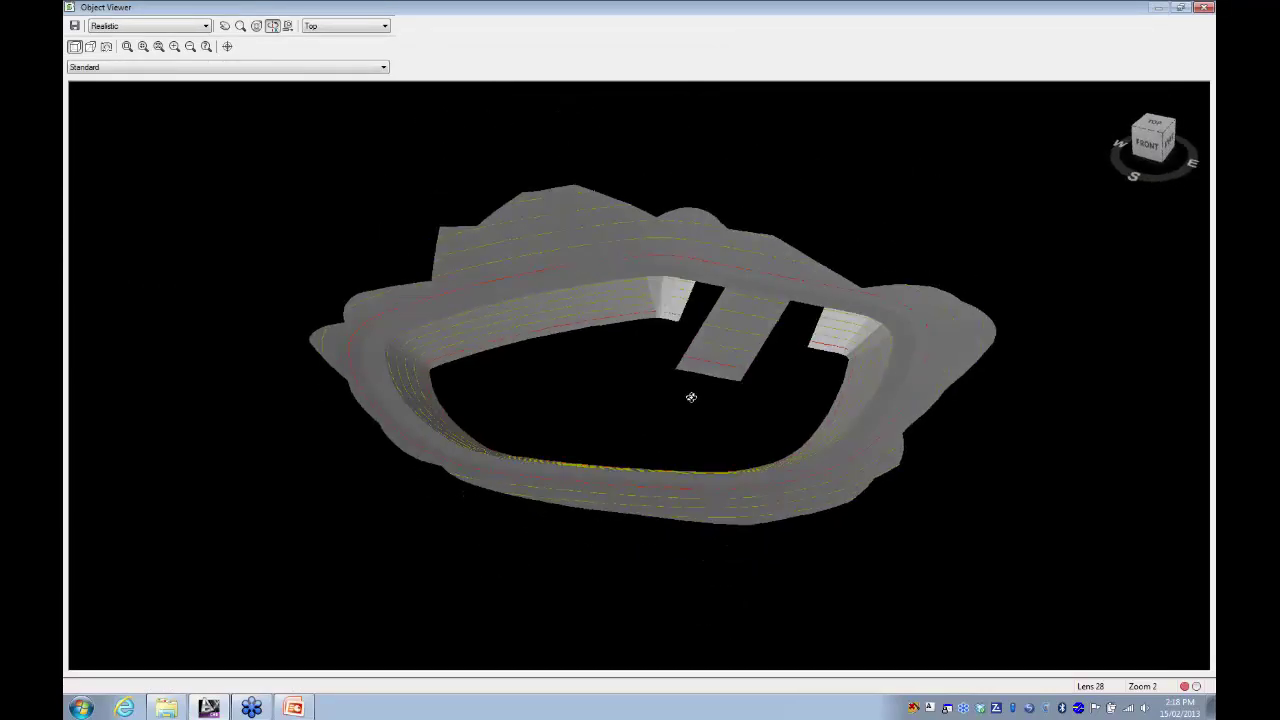
pyautogui.scroll(2, 697, 395)
pyautogui.moveTo(697, 395); pyautogui.dragTo(554, 409, button='middle')
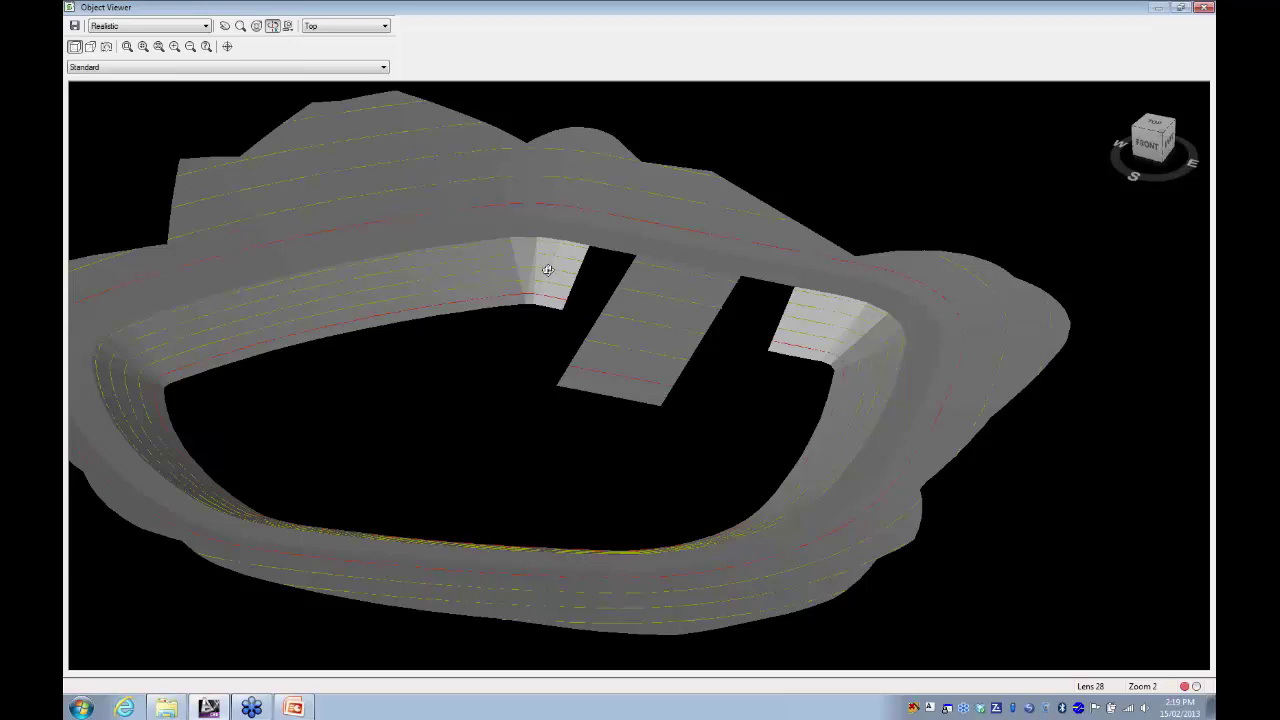
pyautogui.click(1203, 8)
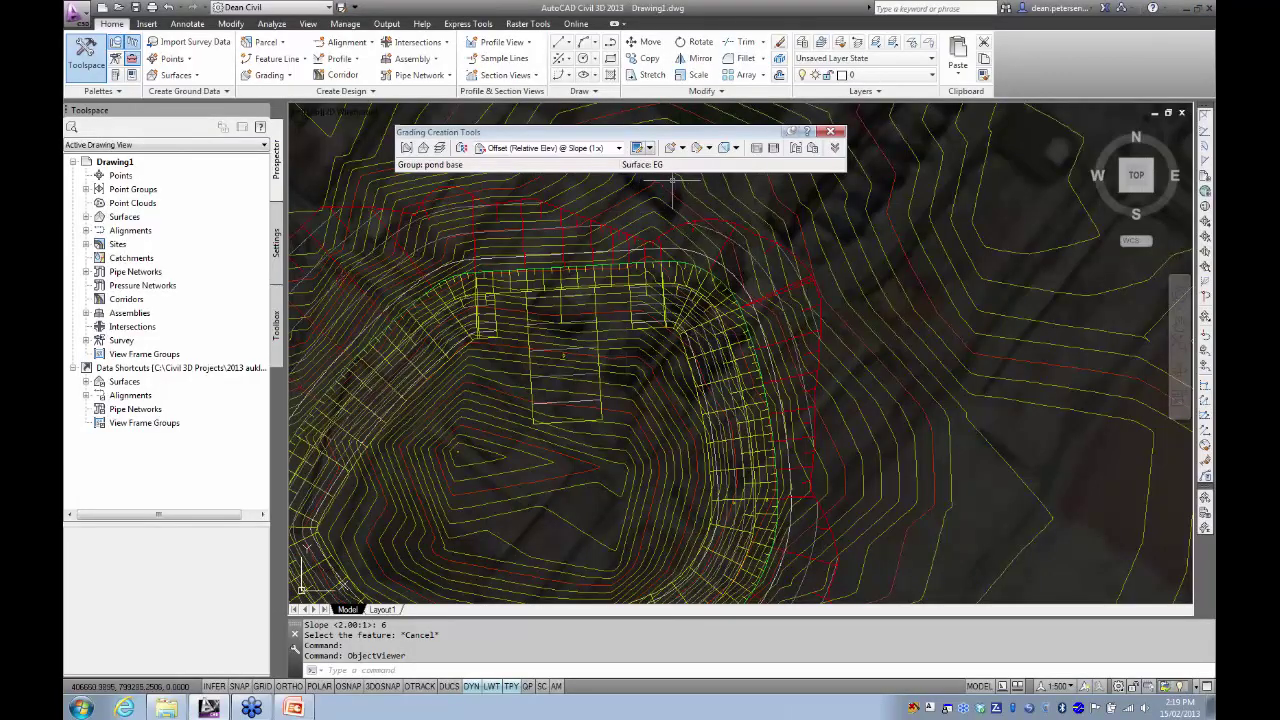
# - Create a grading transition along the bench's inner edge in the gap east of the 6:1 ramp
pyautogui.click(682, 148)
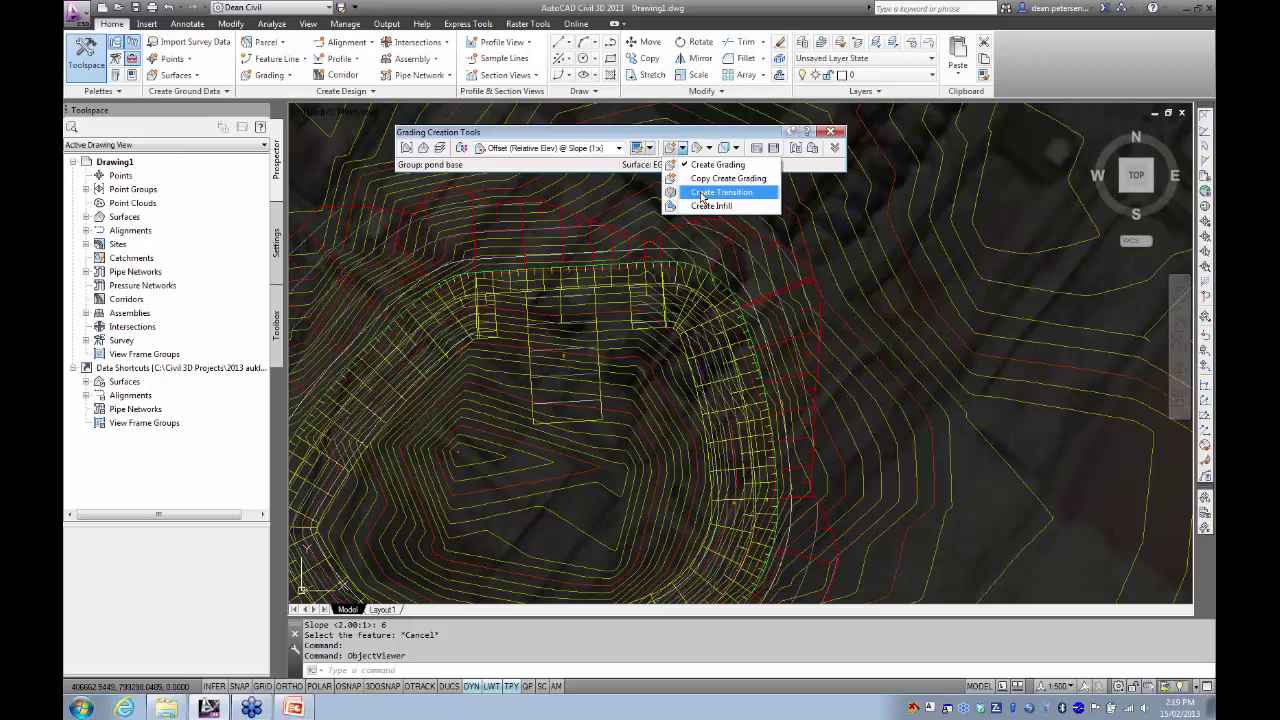
pyautogui.click(703, 196)
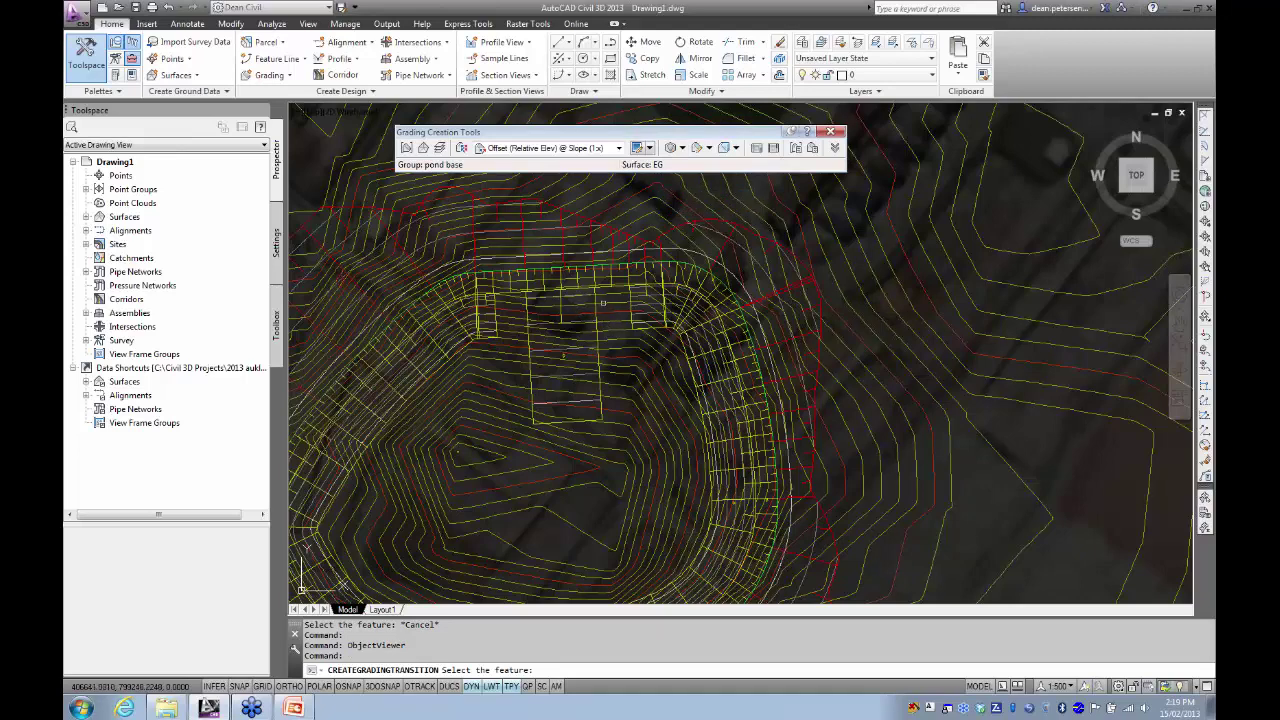
pyautogui.scroll(3, 668, 301)
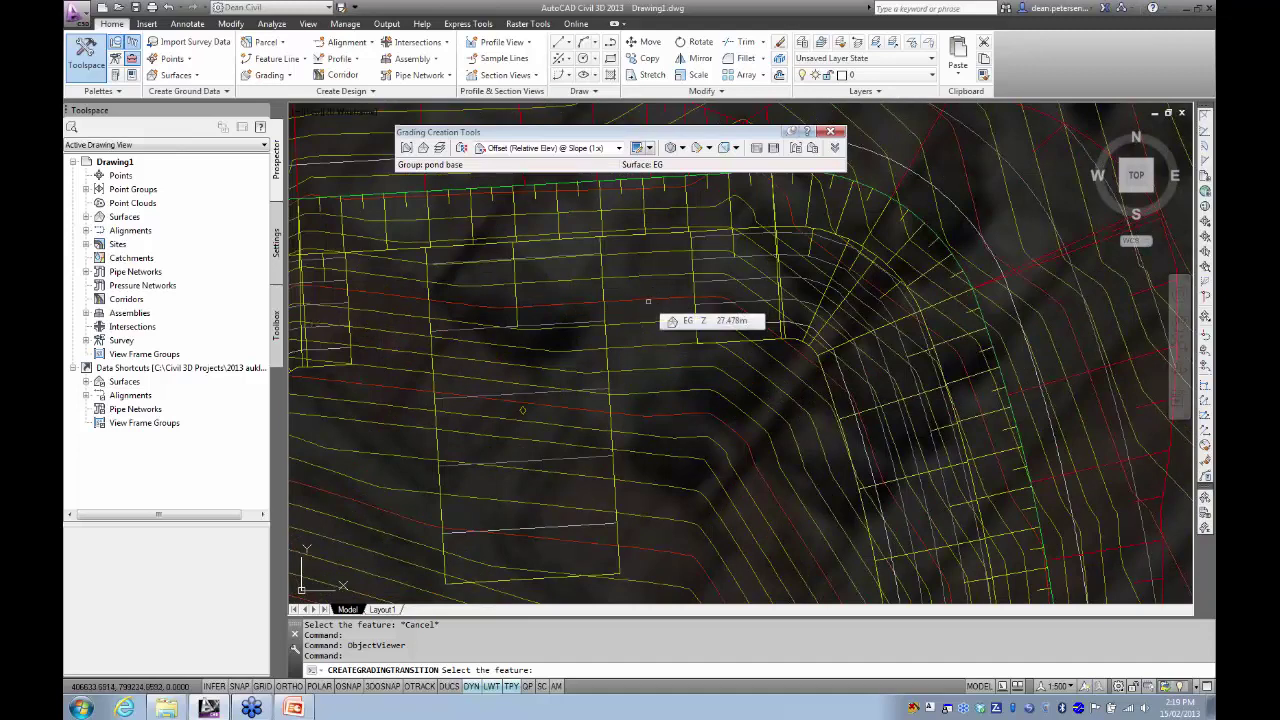
pyautogui.click(662, 233)
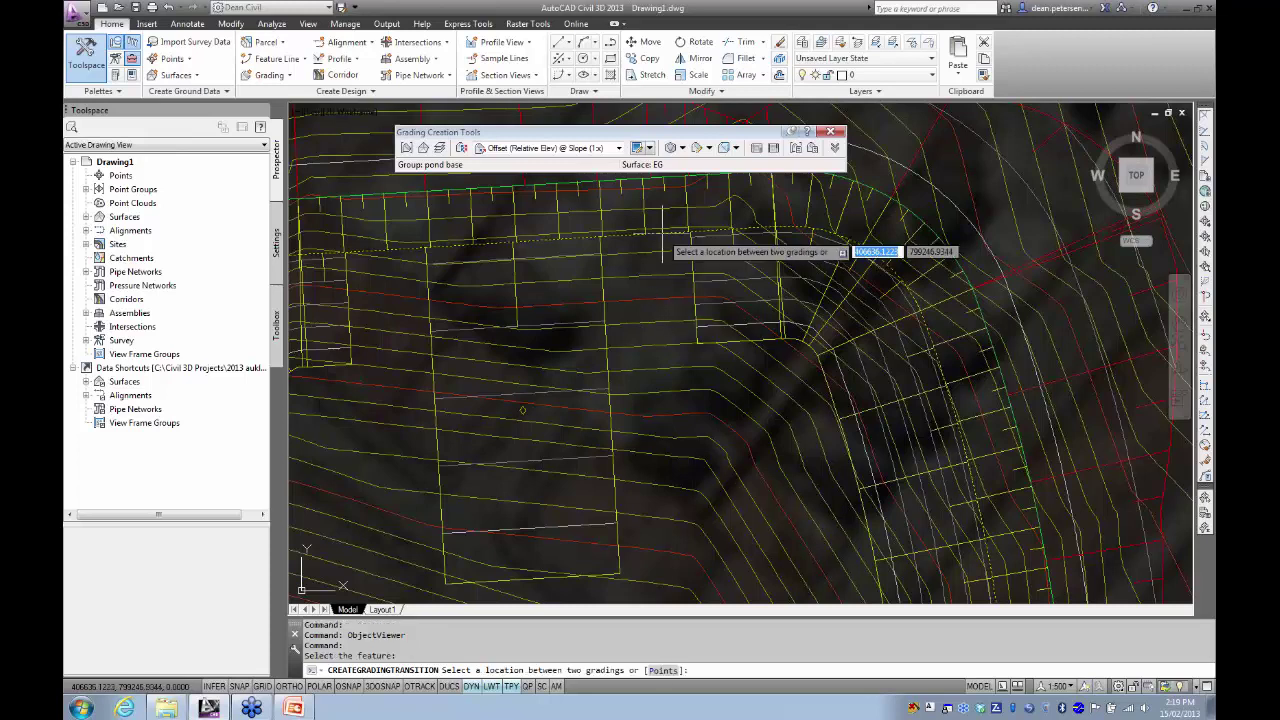
pyautogui.click(656, 292)
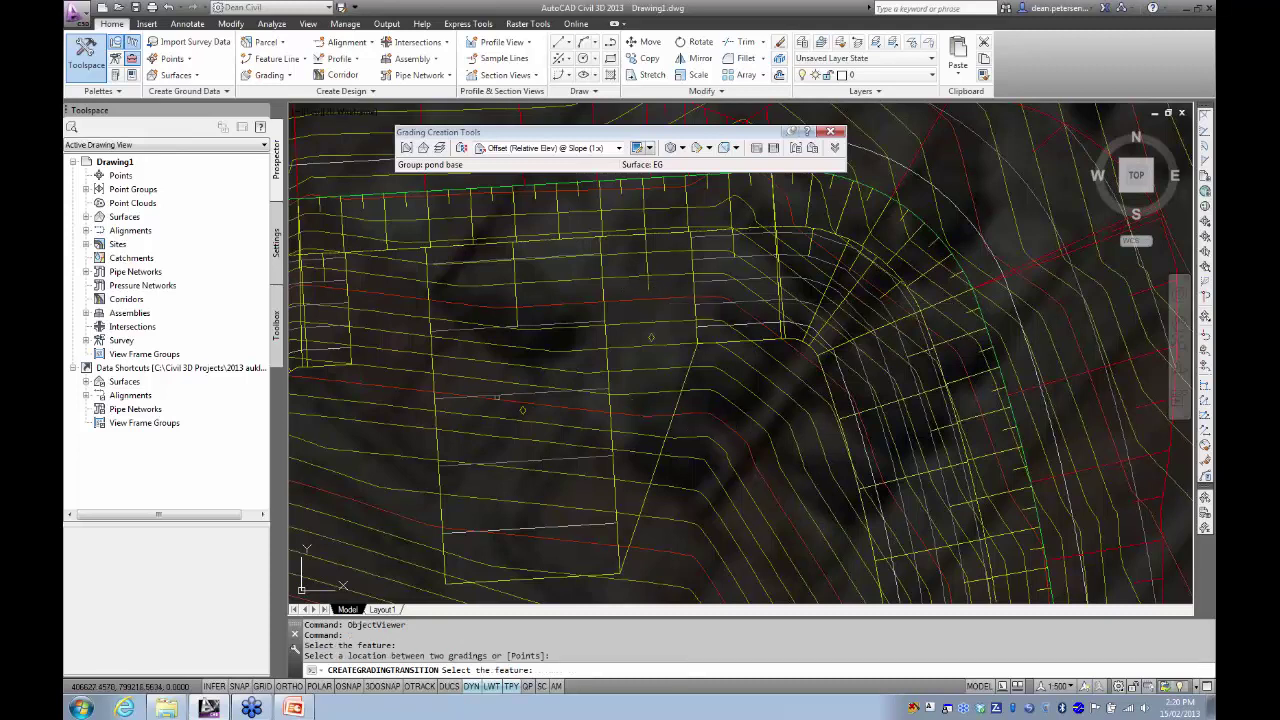
# - Create a matching grading transition in the gap west of the 6:1 ramp and end the command
pyautogui.click(398, 249)
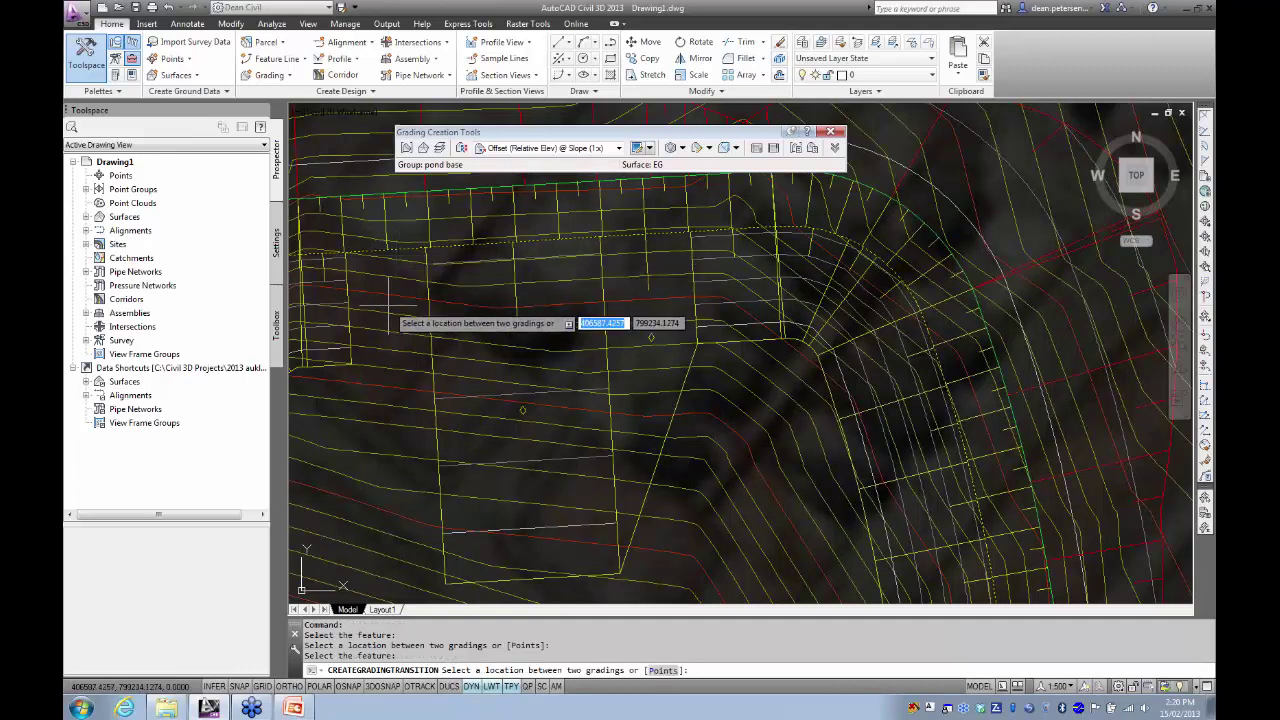
pyautogui.click(390, 306)
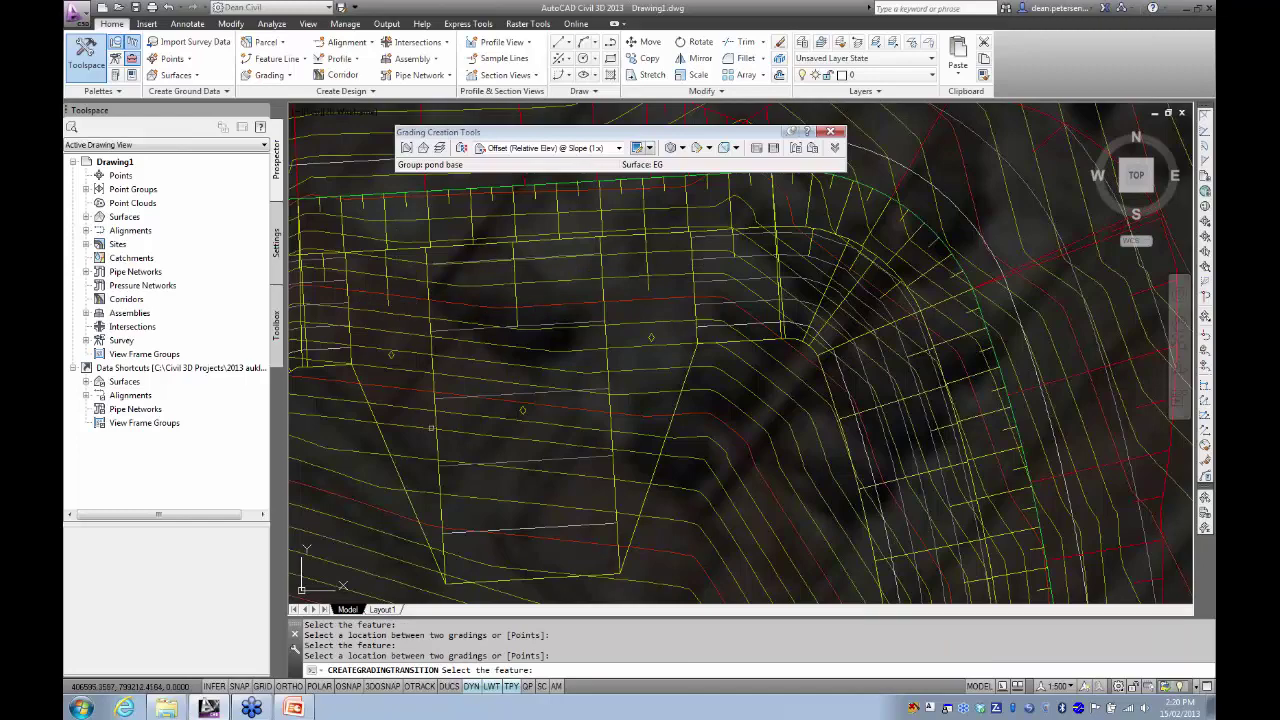
pyautogui.moveTo(431, 428); pyautogui.dragTo(556, 414, button='middle')
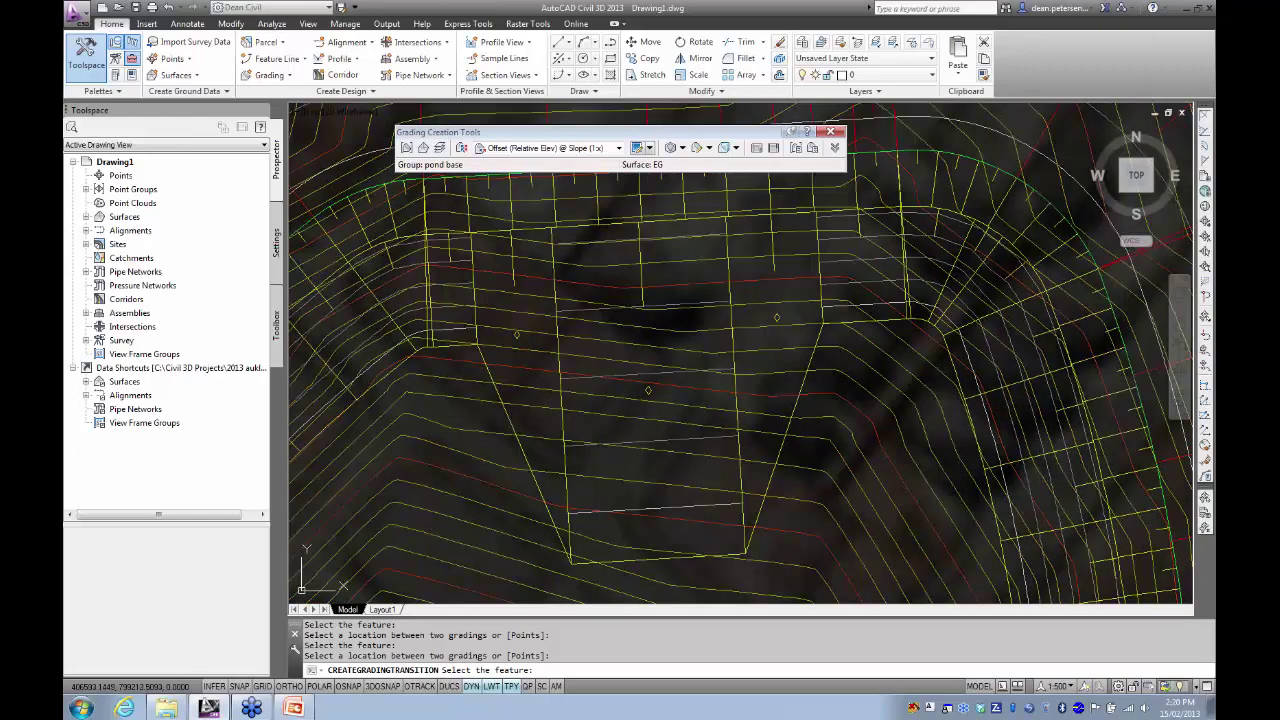
pyautogui.scroll(-2, 490, 478)
pyautogui.press('Escape')
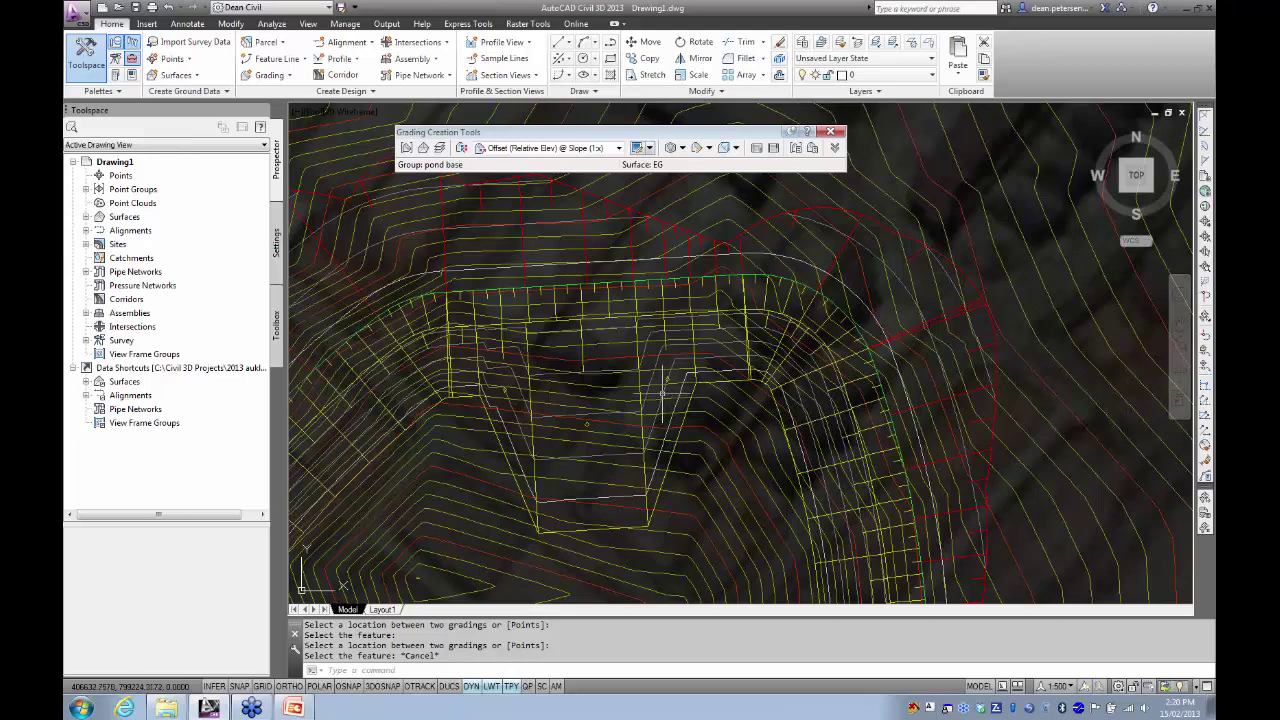
# - Inspect the pond base surface in 3D in the Object Viewer, checking how the transitions join the ramp to the 2:1 slopes
pyautogui.click(662, 392)
pyautogui.rightClick(538, 455)
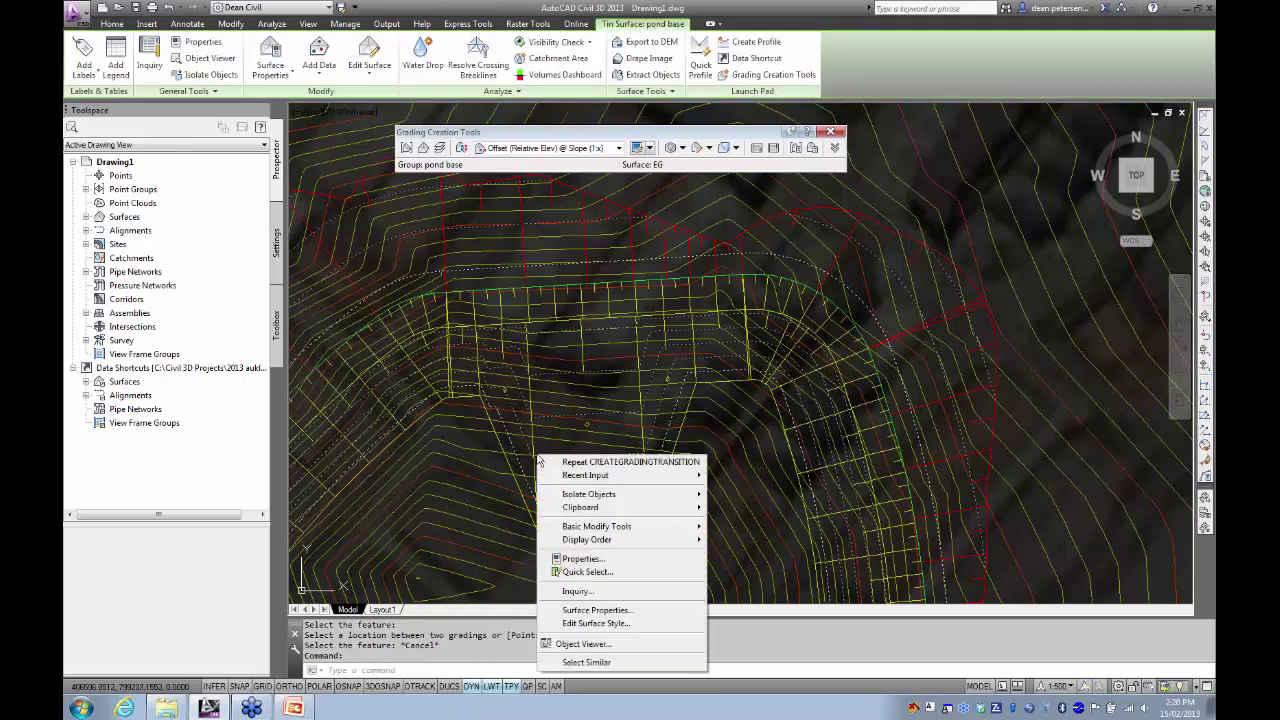
pyautogui.click(570, 643)
pyautogui.moveTo(537, 577); pyautogui.dragTo(689, 437)
pyautogui.scroll(2, 737, 424)
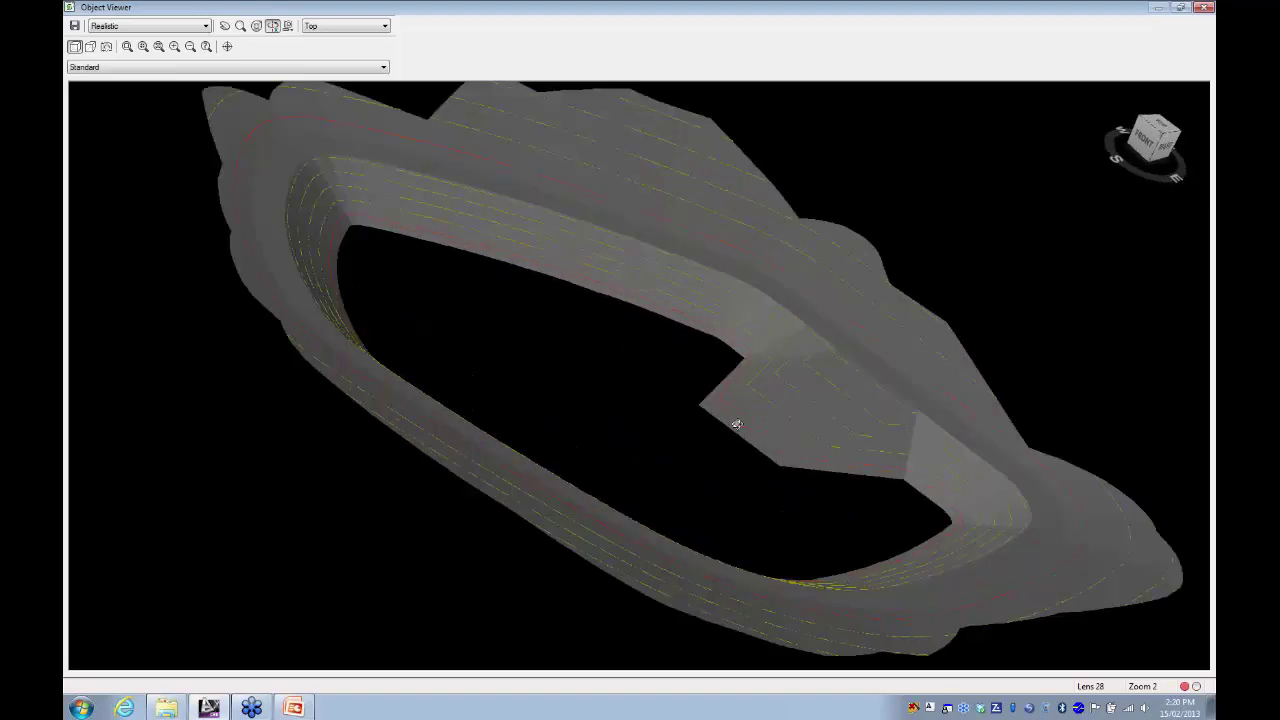
pyautogui.moveTo(737, 424); pyautogui.dragTo(529, 394, button='middle')
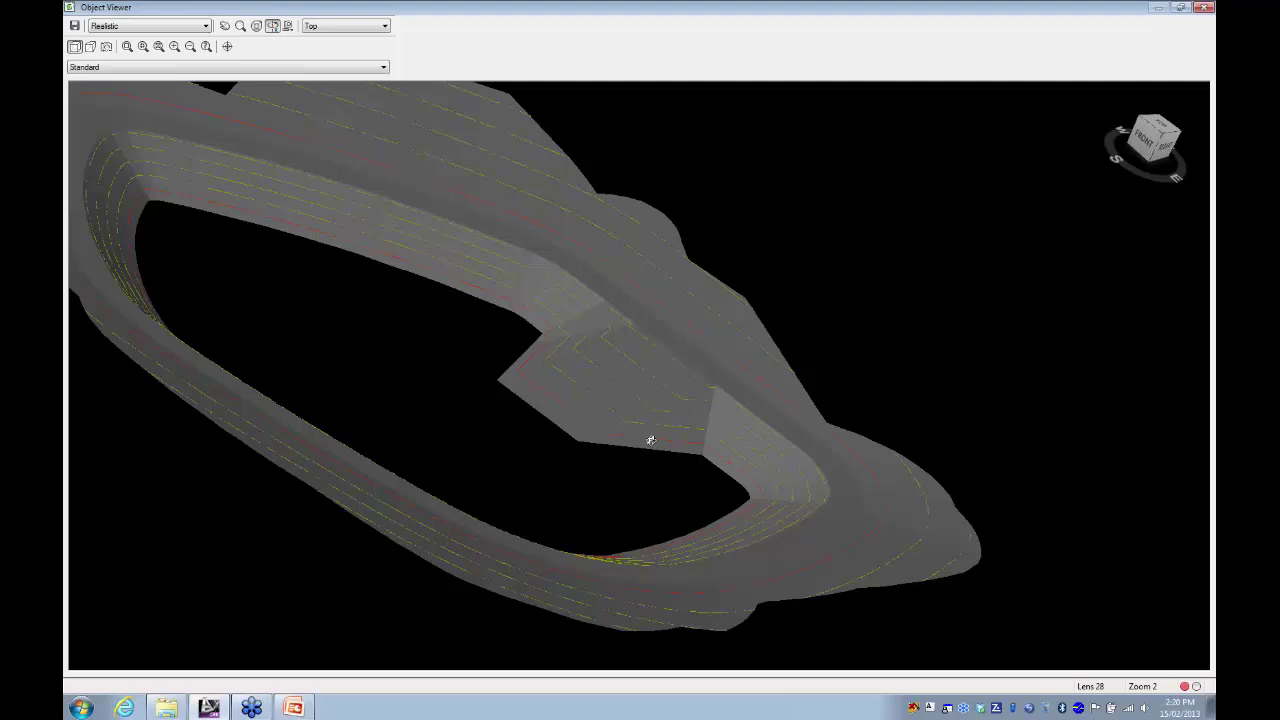
pyautogui.moveTo(452, 432); pyautogui.dragTo(528, 531)
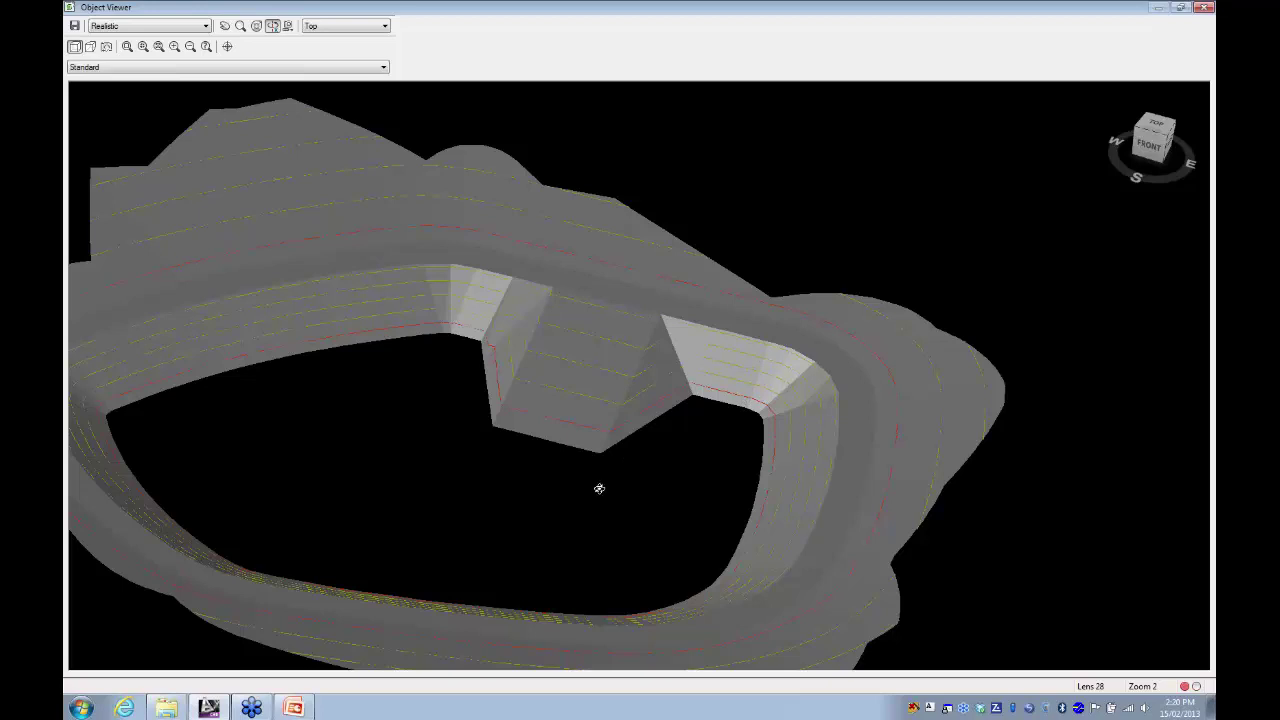
pyautogui.moveTo(583, 483); pyautogui.dragTo(646, 466, button='middle')
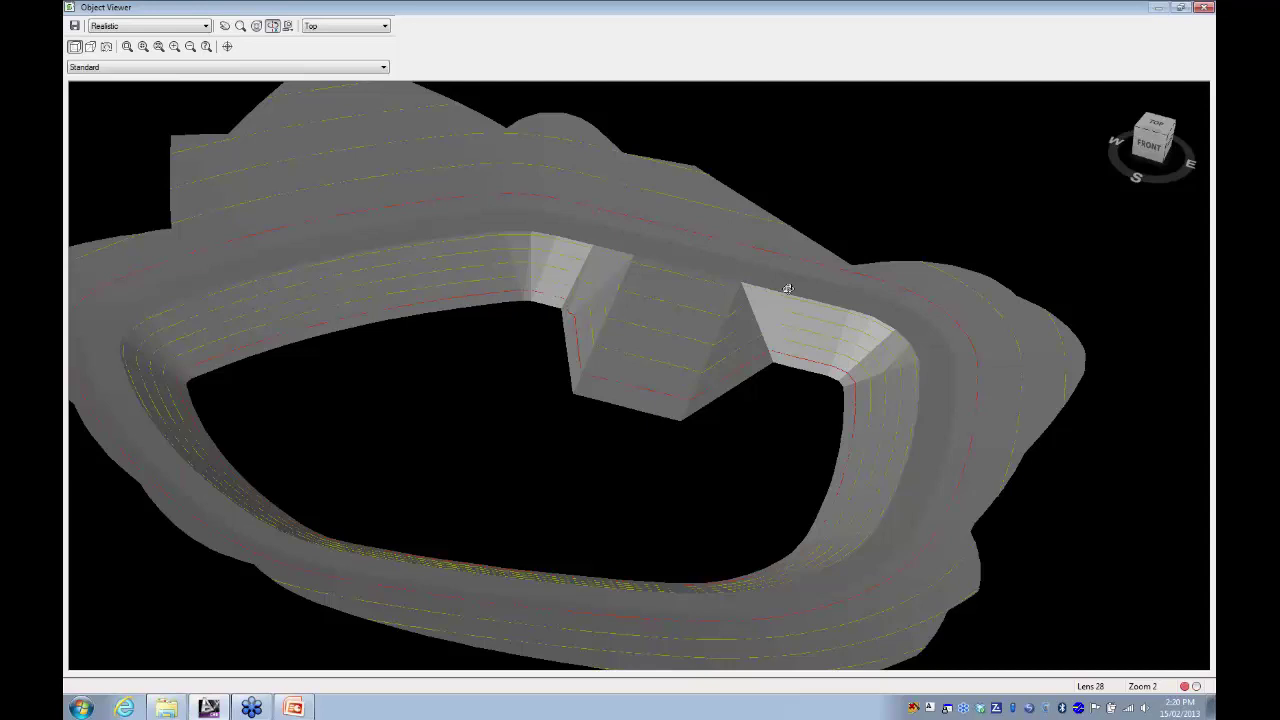
pyautogui.click(1204, 8)
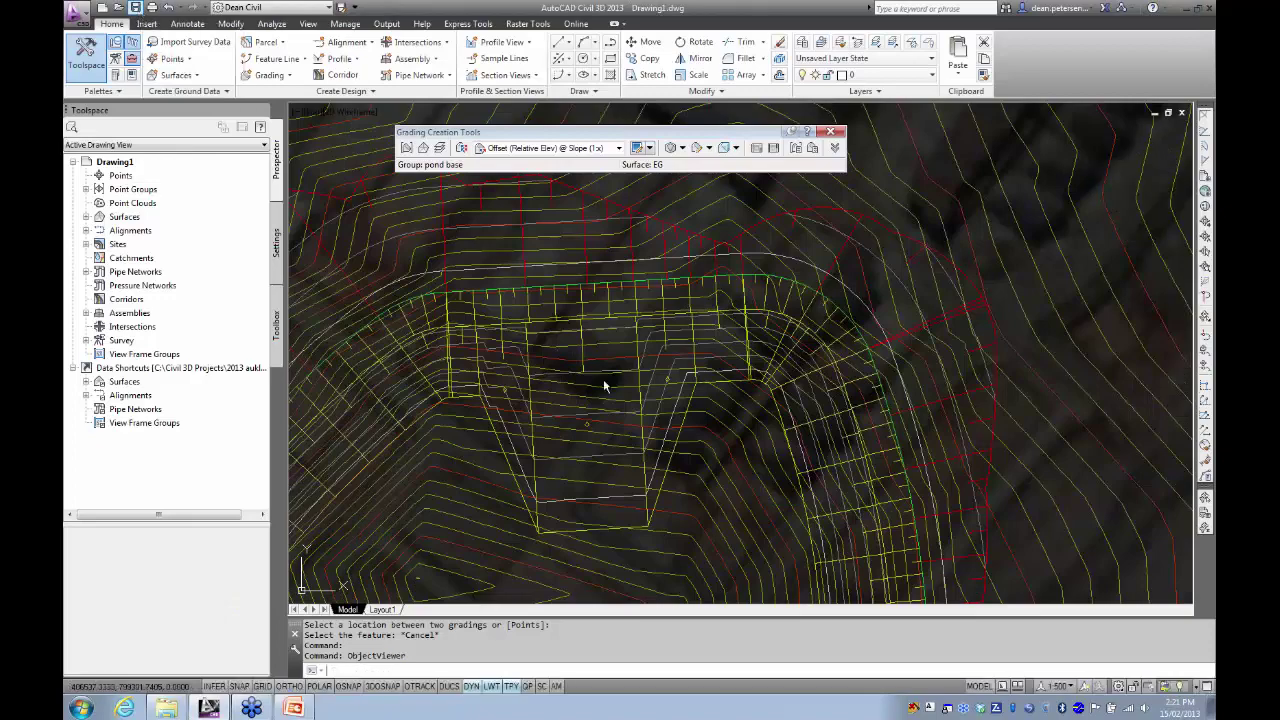
# - Save the drawing and compare the EG and pond base elevations at the lower end of the ramp
pyautogui.hotkey('ctrl', 's')
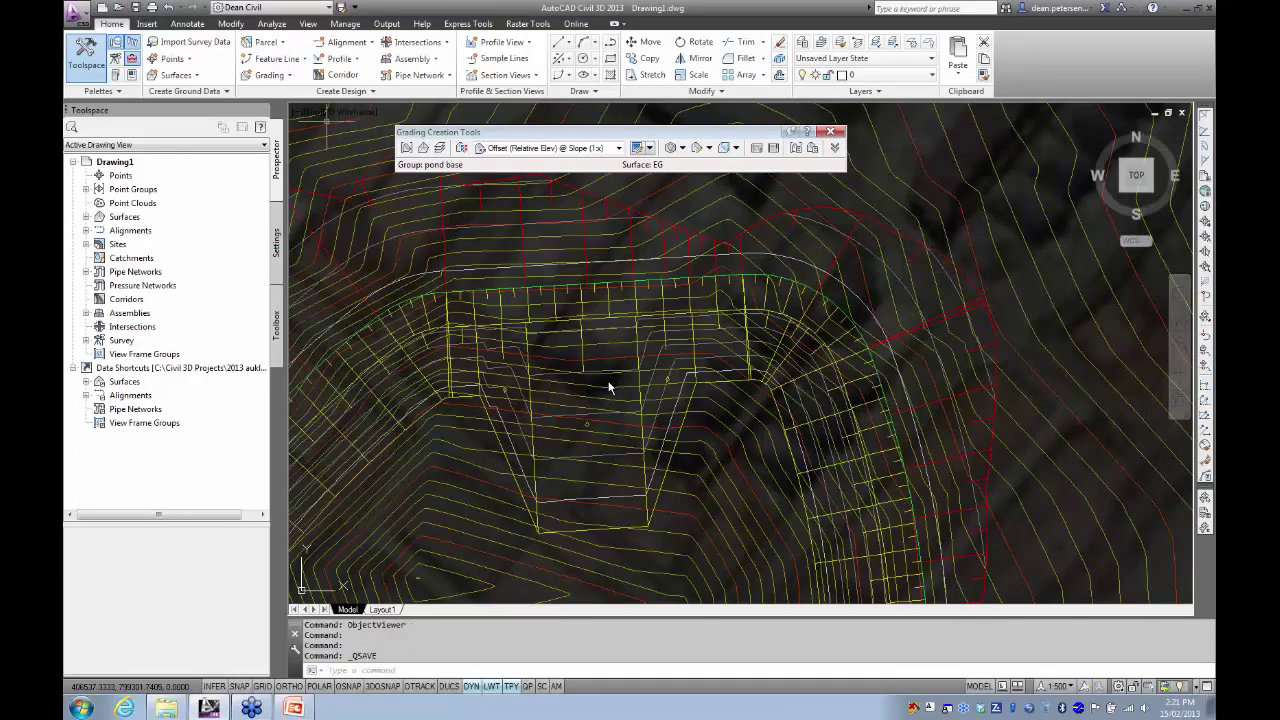
pyautogui.scroll(-3, 600, 400)
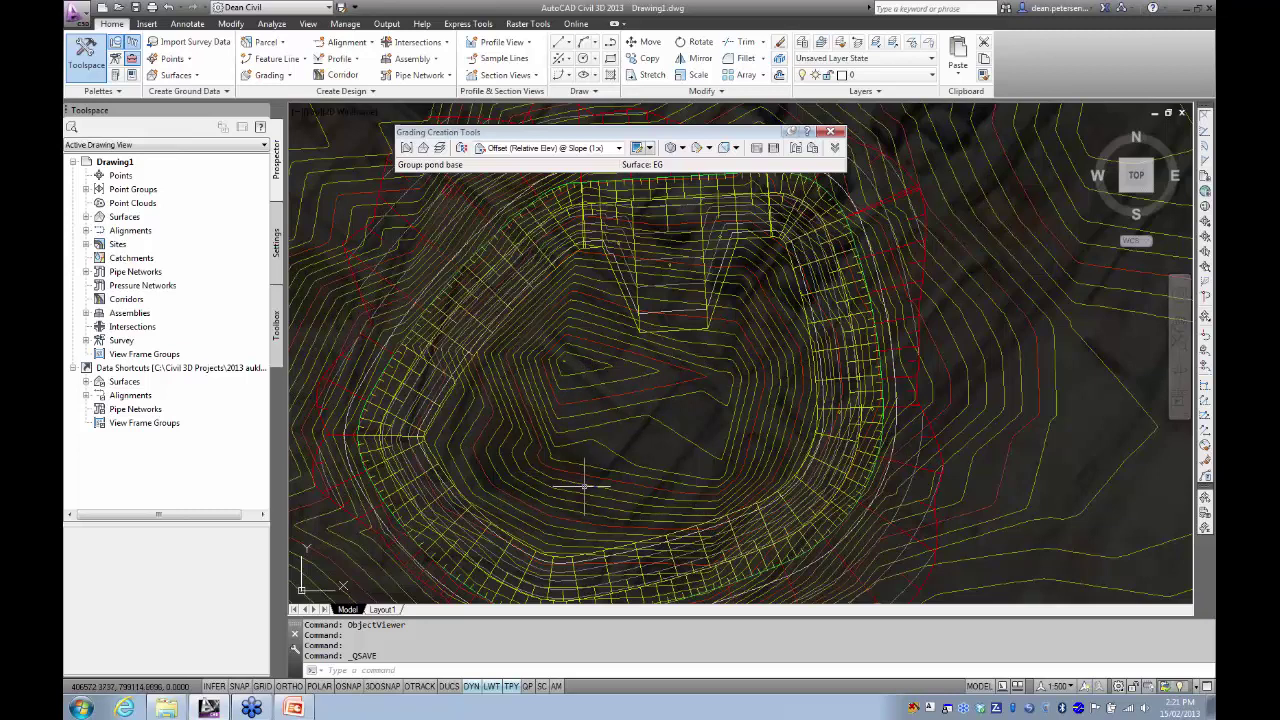
pyautogui.moveTo(585, 486)
pyautogui.scroll(3, 653, 327)
pyautogui.scroll(1, 653, 327)
pyautogui.moveTo(646, 333)
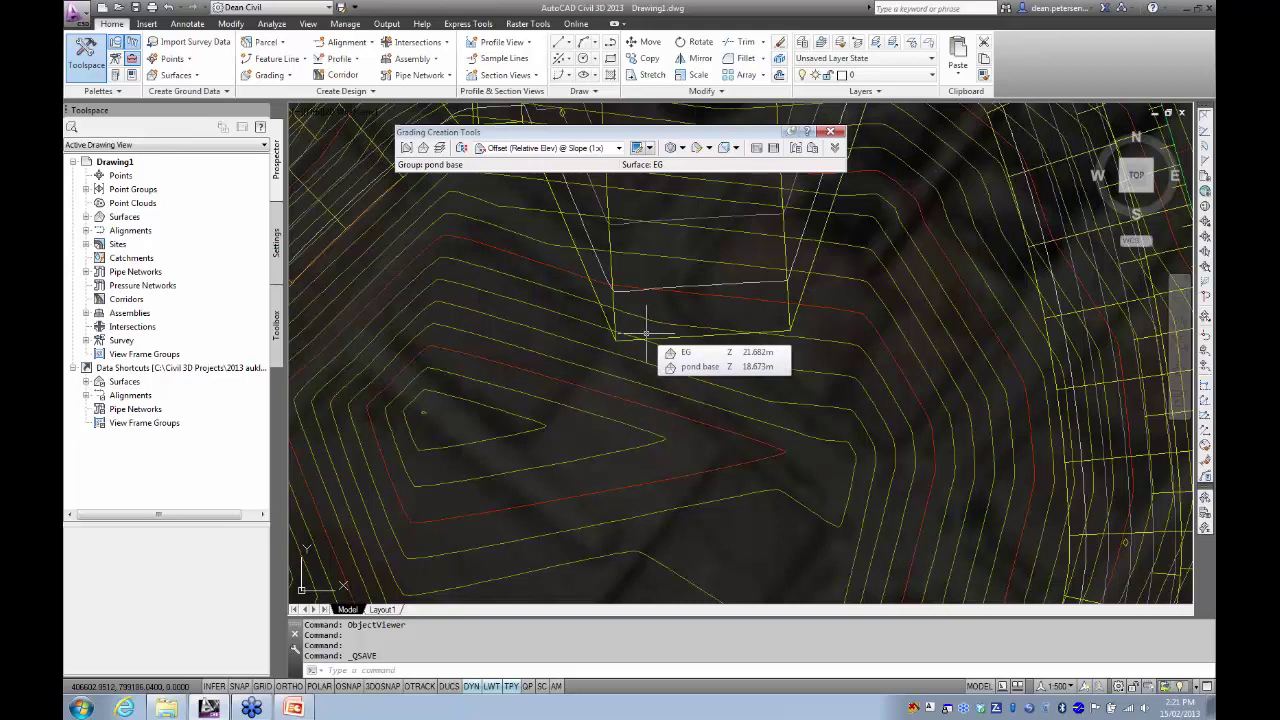
pyautogui.scroll(2, 646, 333)
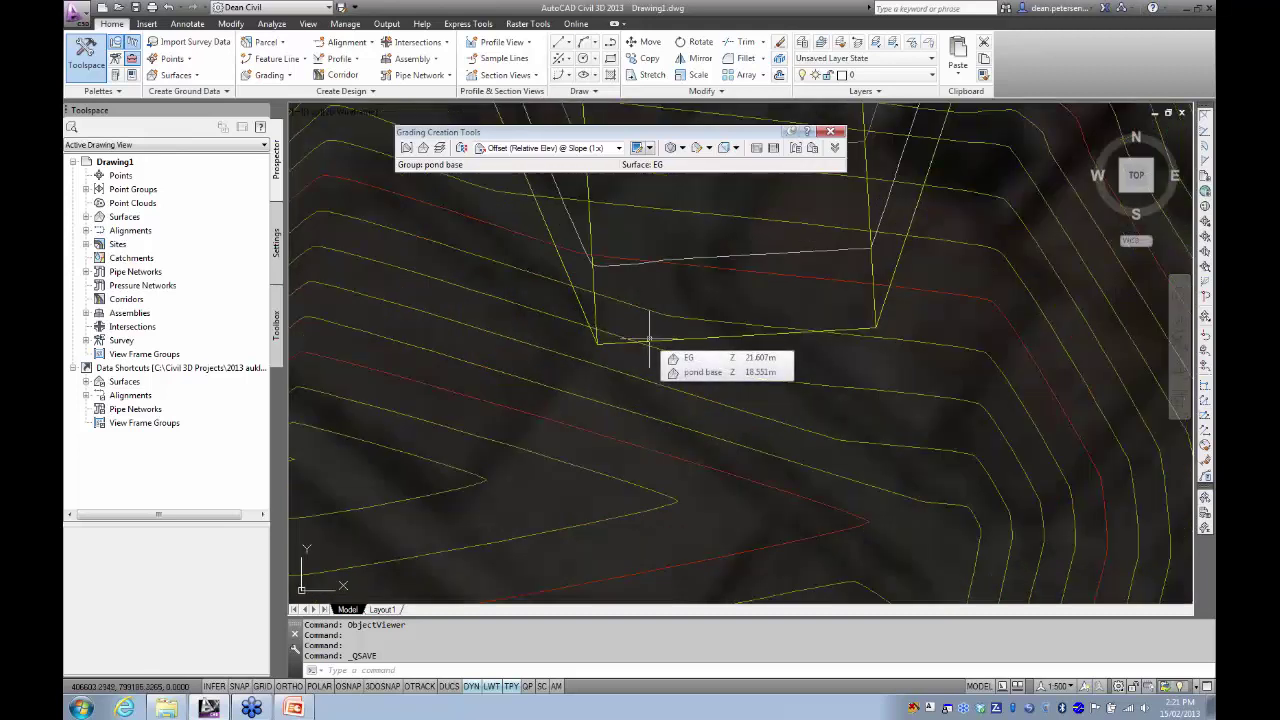
pyautogui.scroll(-6, 649, 339)
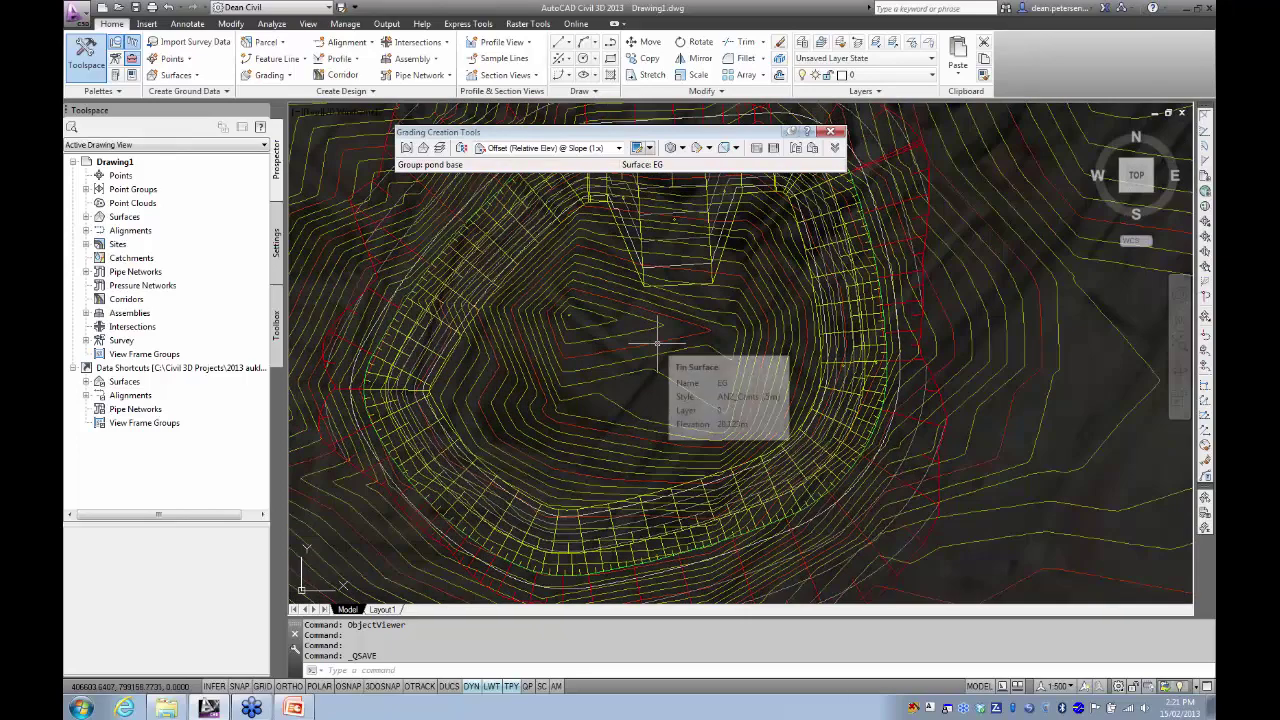
# - Start a polyline just southeast of the ramp's lower end and set its first segment as an arc with an east-northeast starting tangent
pyautogui.write('pl')
pyautogui.press('Return')
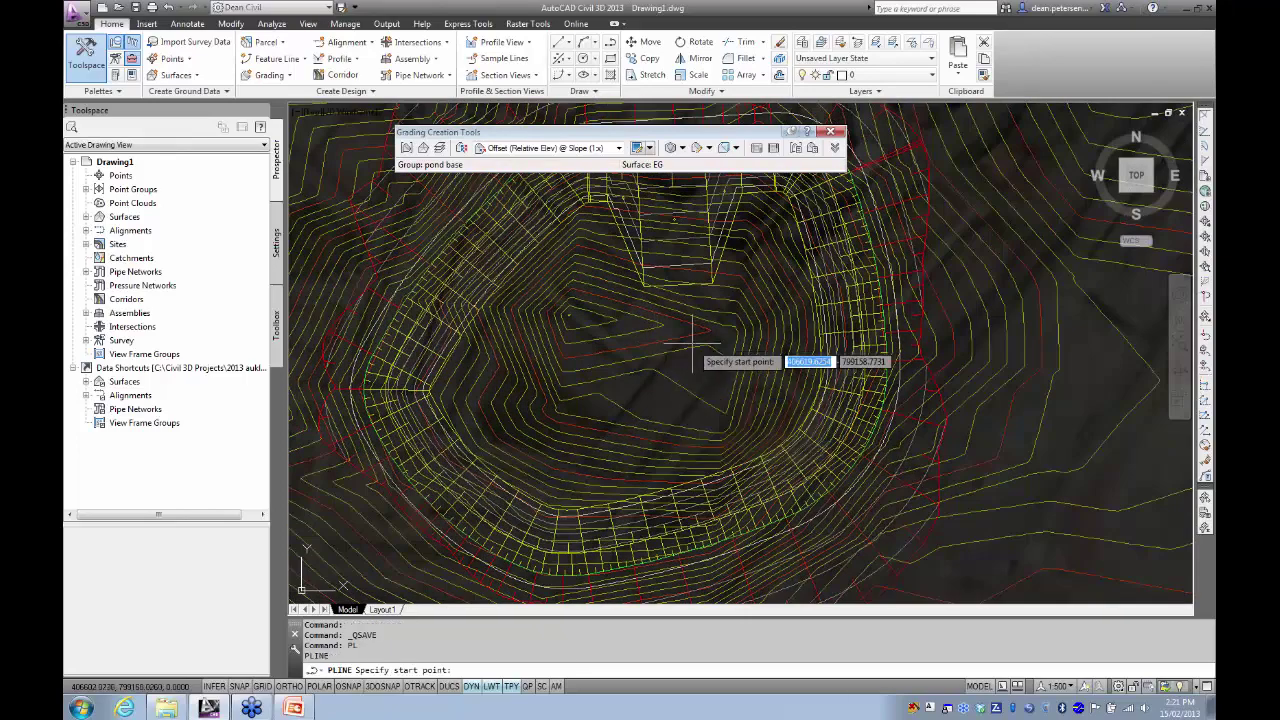
pyautogui.click(751, 310)
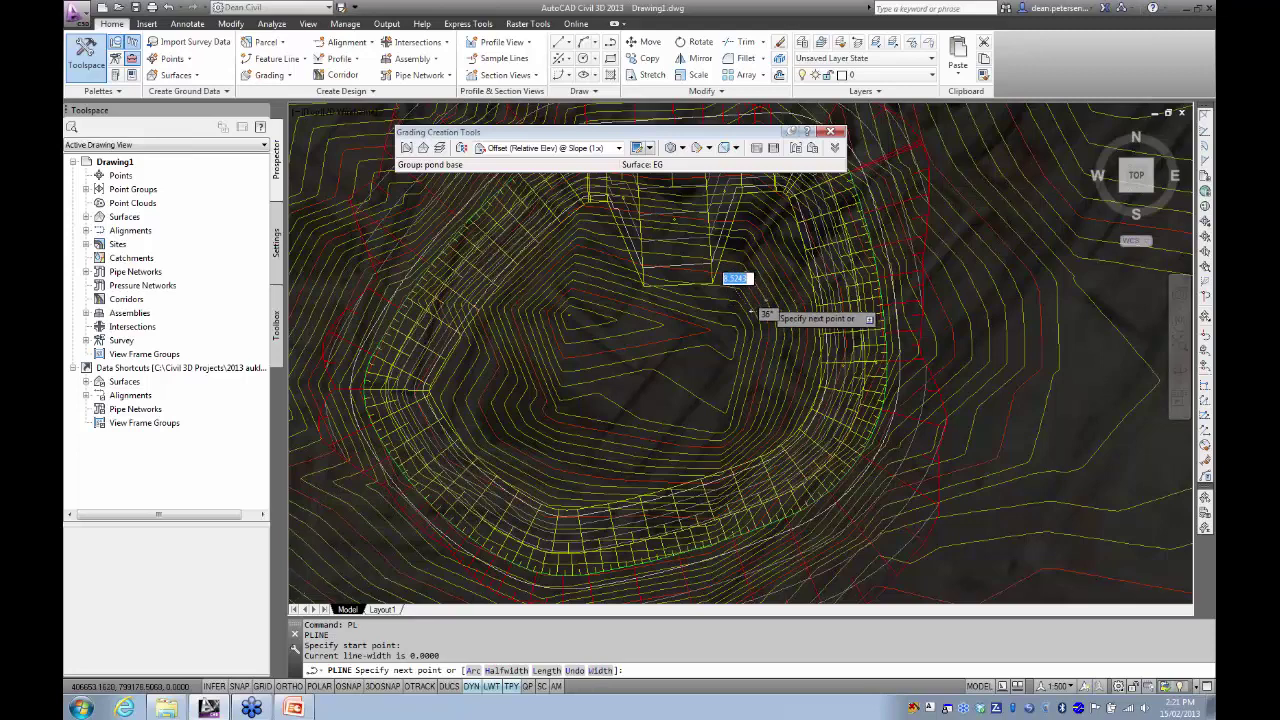
pyautogui.scroll(4, 757, 314)
pyautogui.write('a')
pyautogui.press('Return')
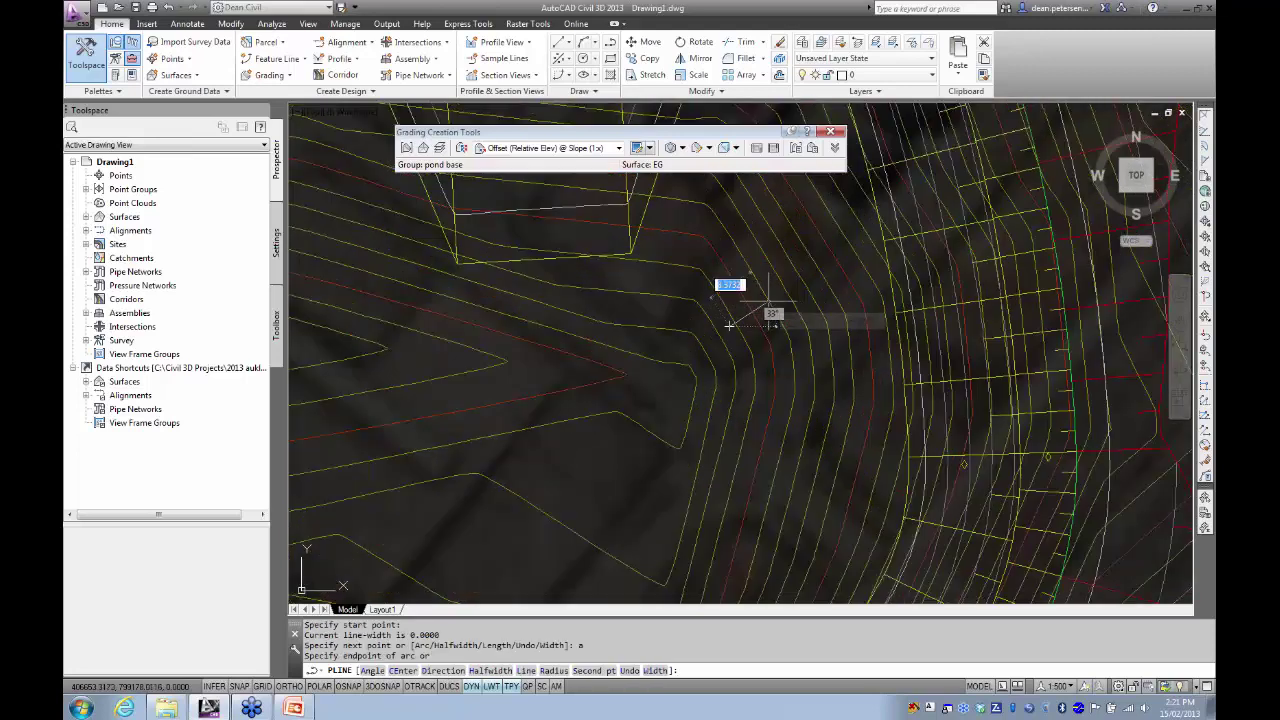
pyautogui.write('d')
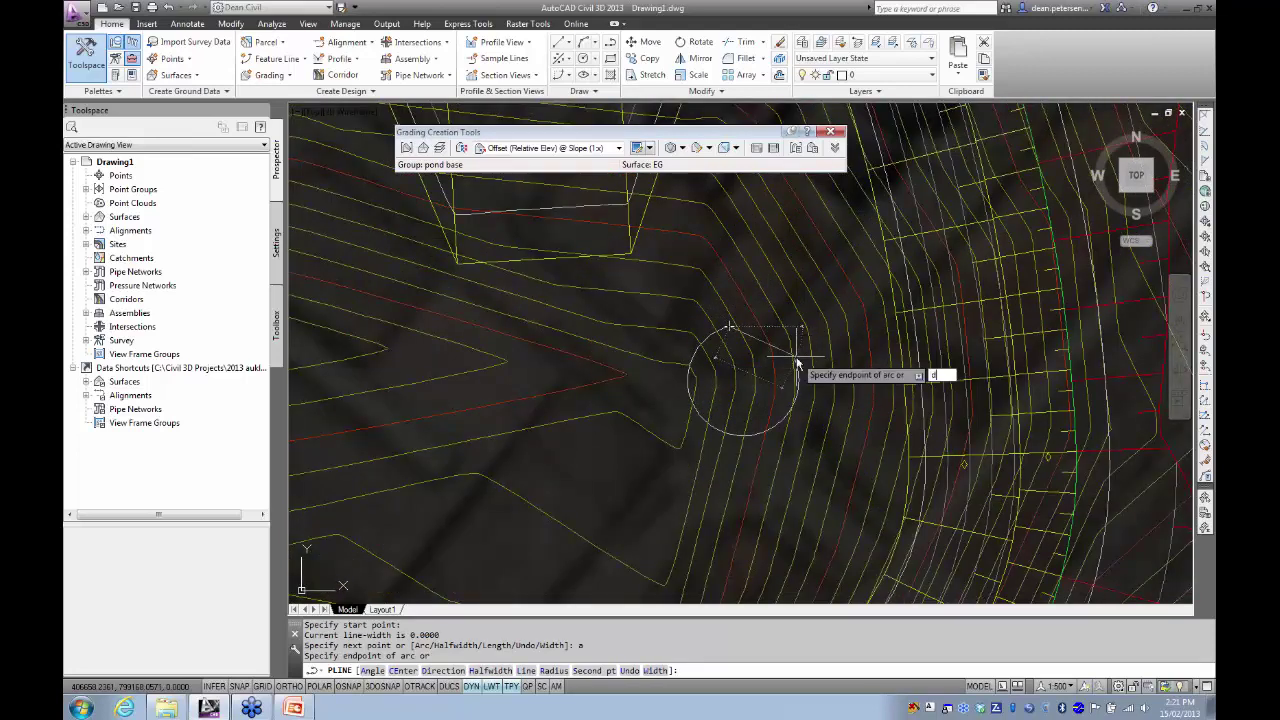
pyautogui.press('Return')
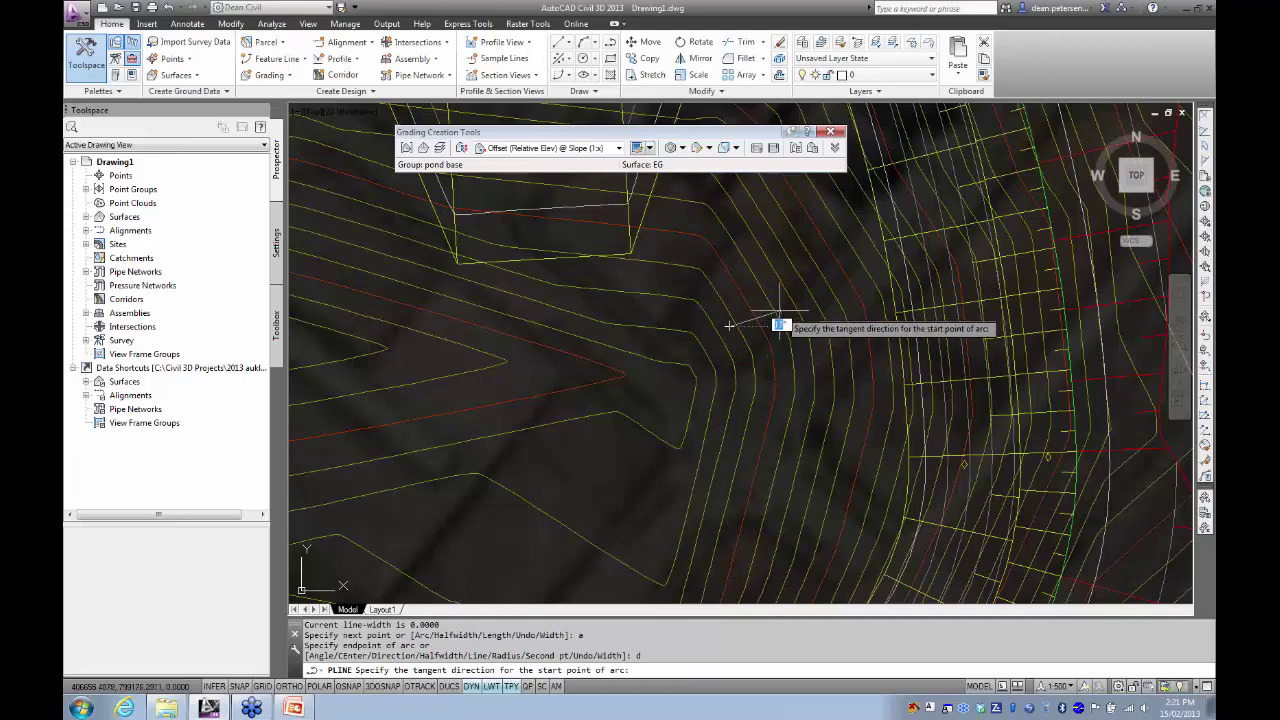
pyautogui.click(779, 312)
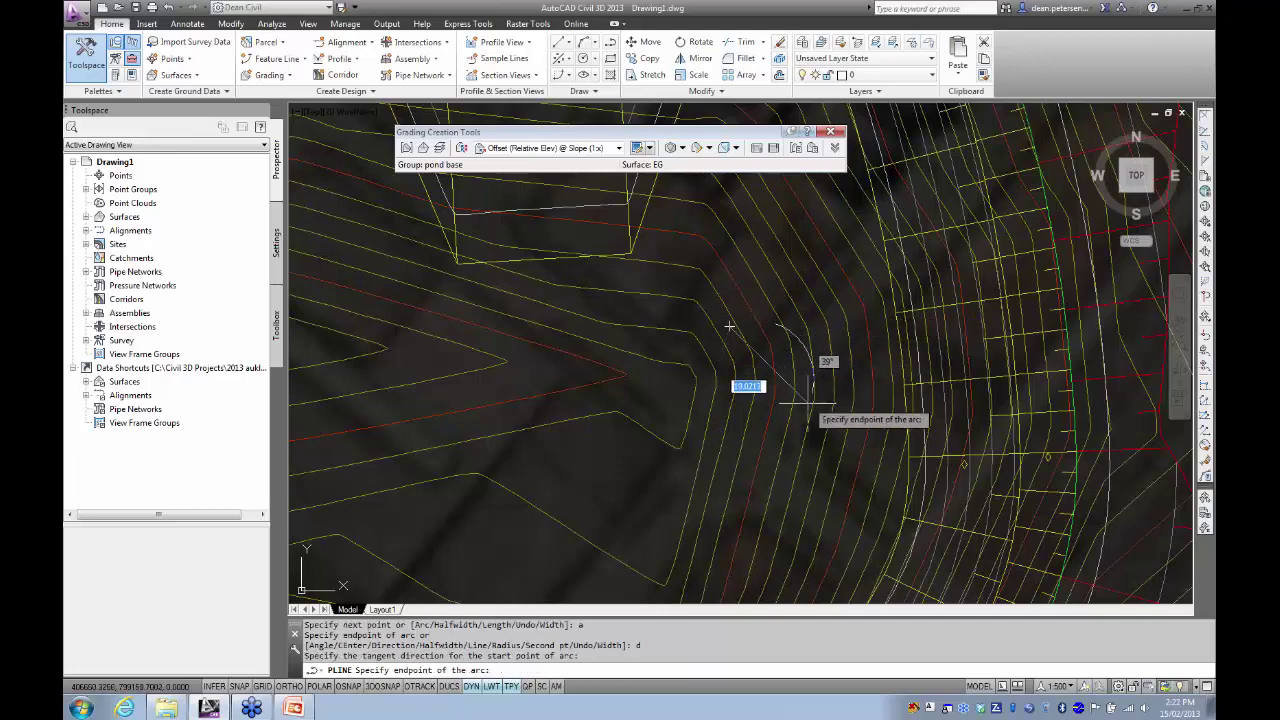
# - Continue the polyline with arcs around the pond floor's east, south, west and northwest, closing it into a kidney-shaped outline about 374 m long
pyautogui.scroll(-3, 800, 462)
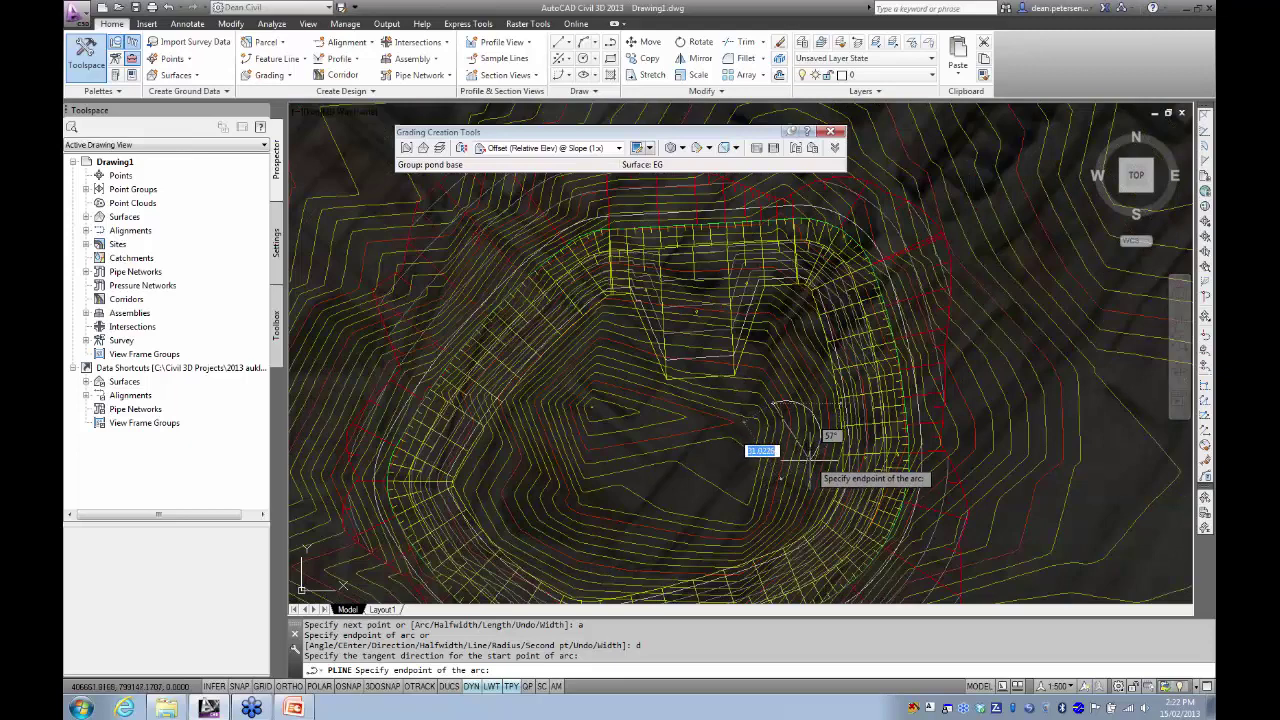
pyautogui.click(810, 452)
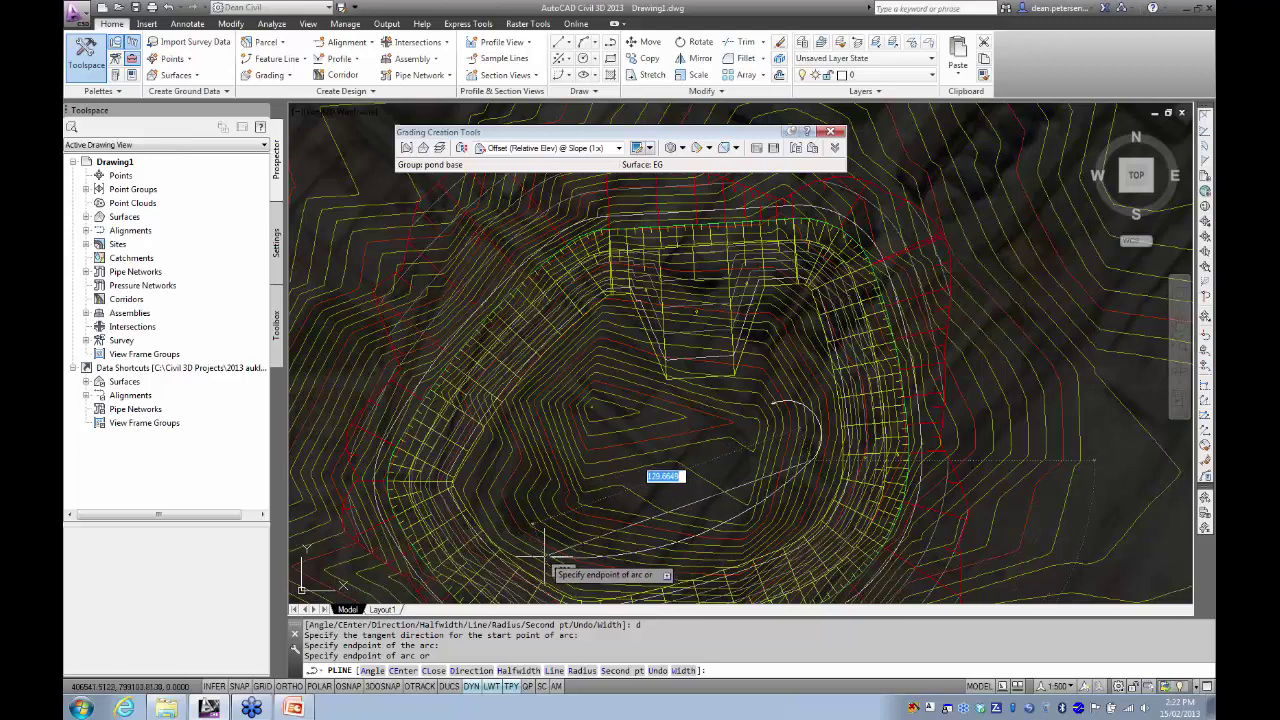
pyautogui.click(580, 560)
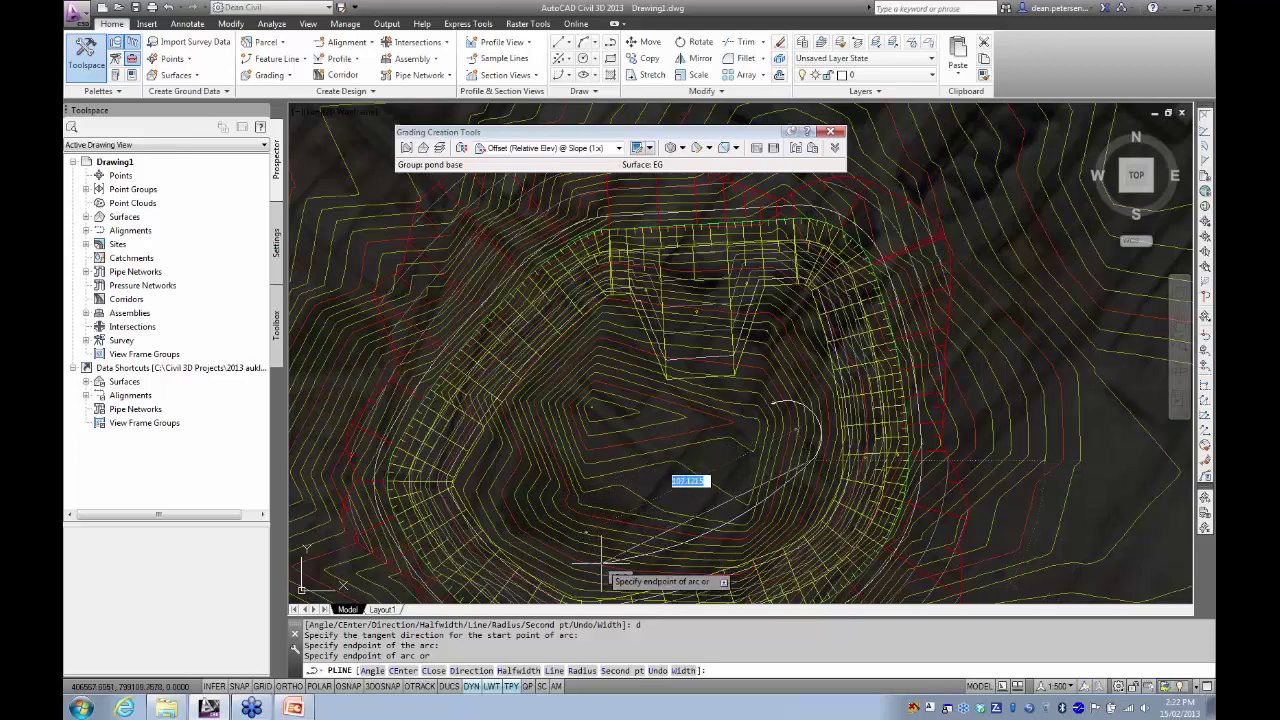
pyautogui.click(503, 466)
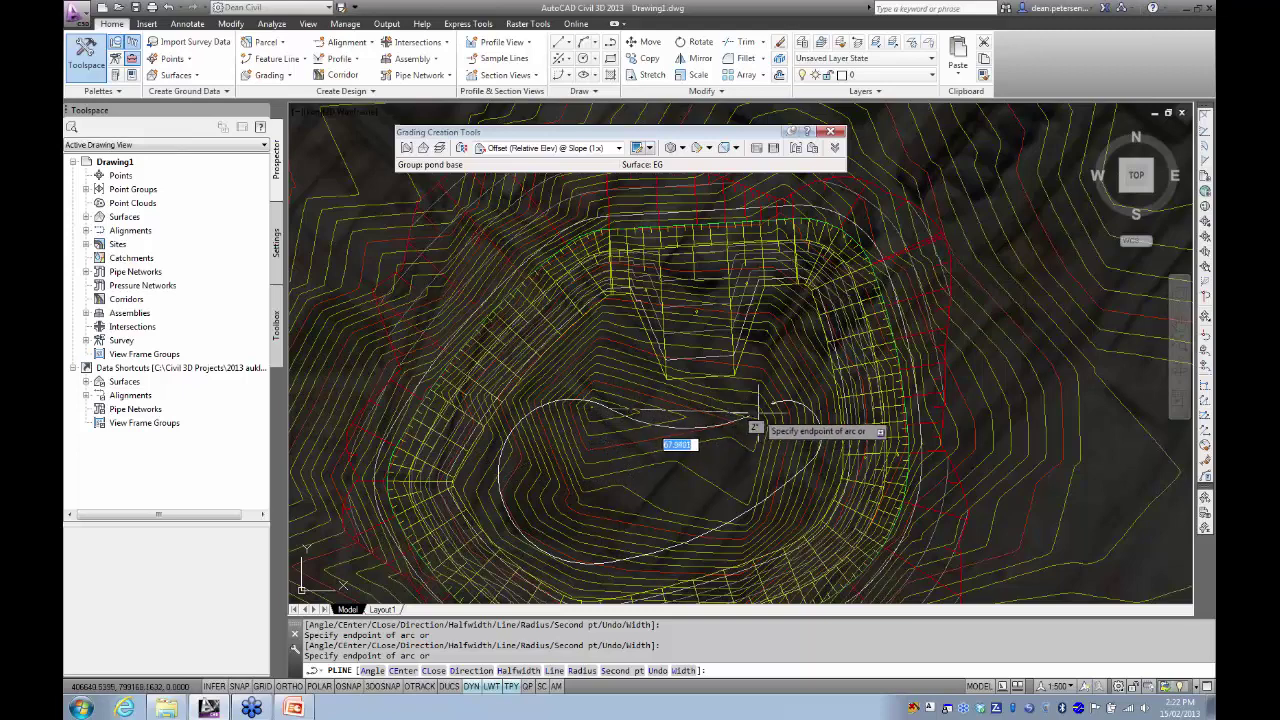
pyautogui.write('cl')
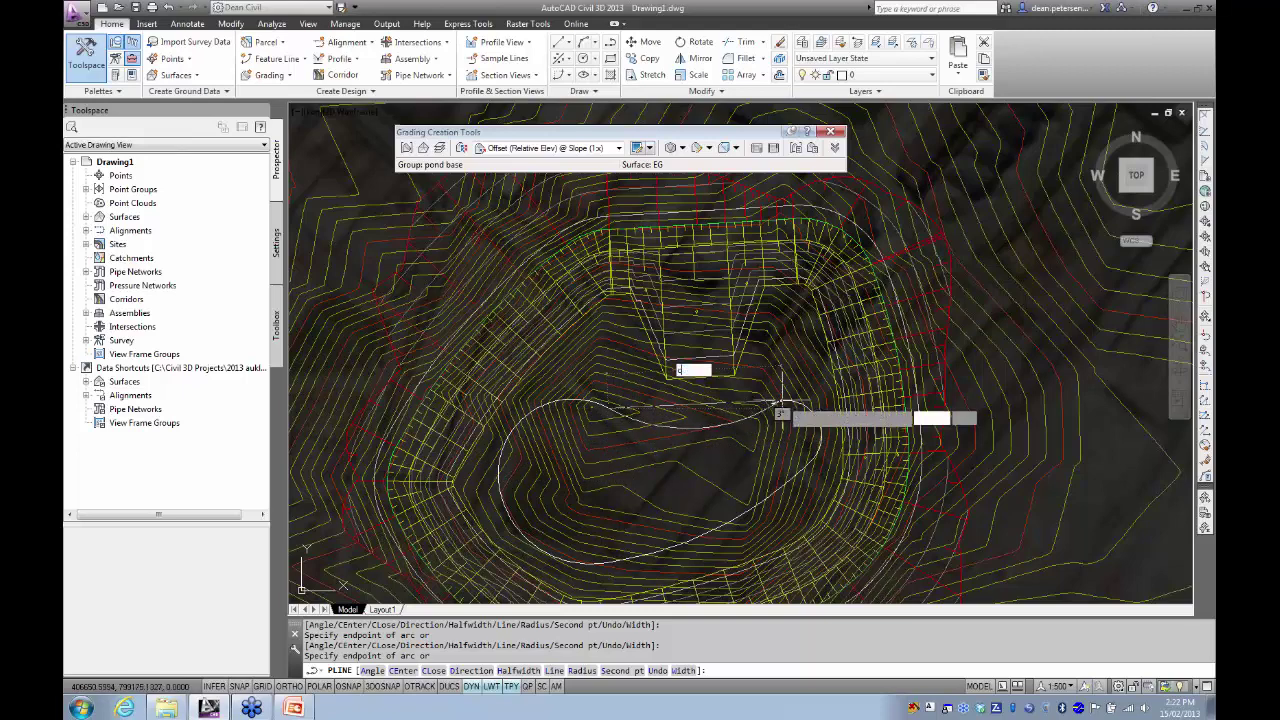
pyautogui.press('Return')
# - Examine the outline's closure and properties, and compare the EG and pond base elevations at the ramp's lower end
pyautogui.scroll(3, 783, 402)
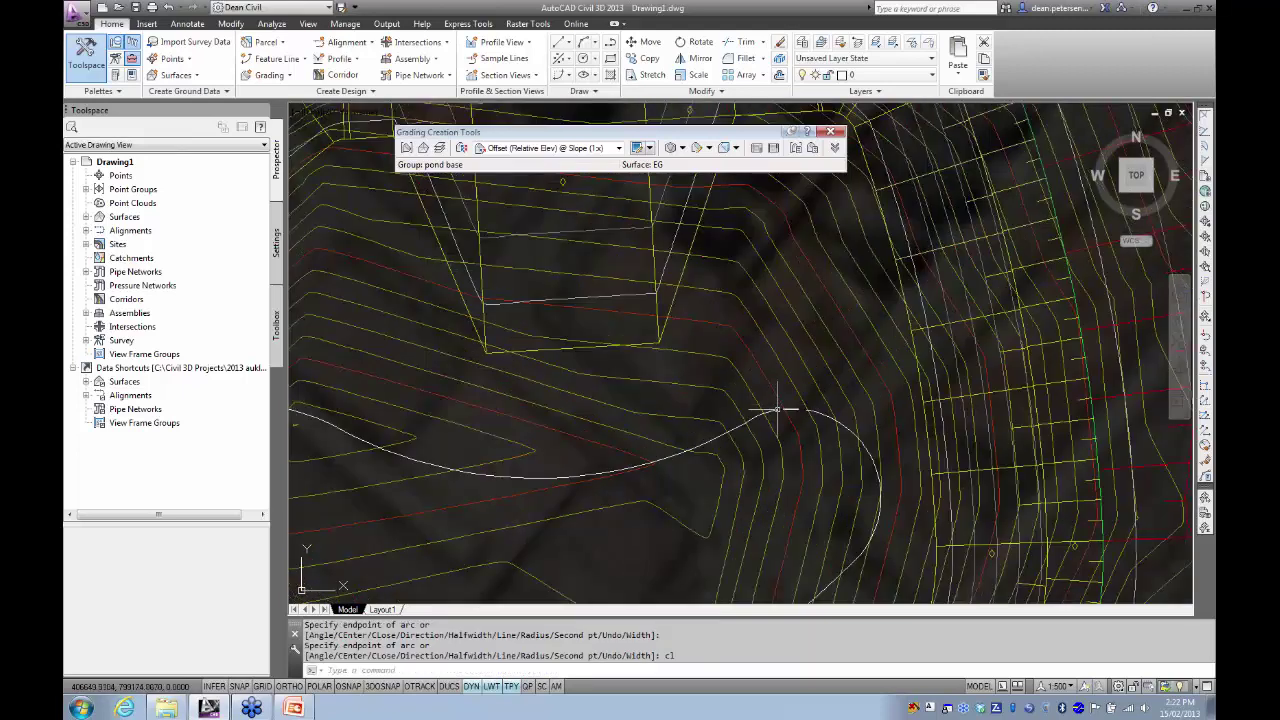
pyautogui.scroll(-4, 723, 451)
pyautogui.scroll(1, 740, 403)
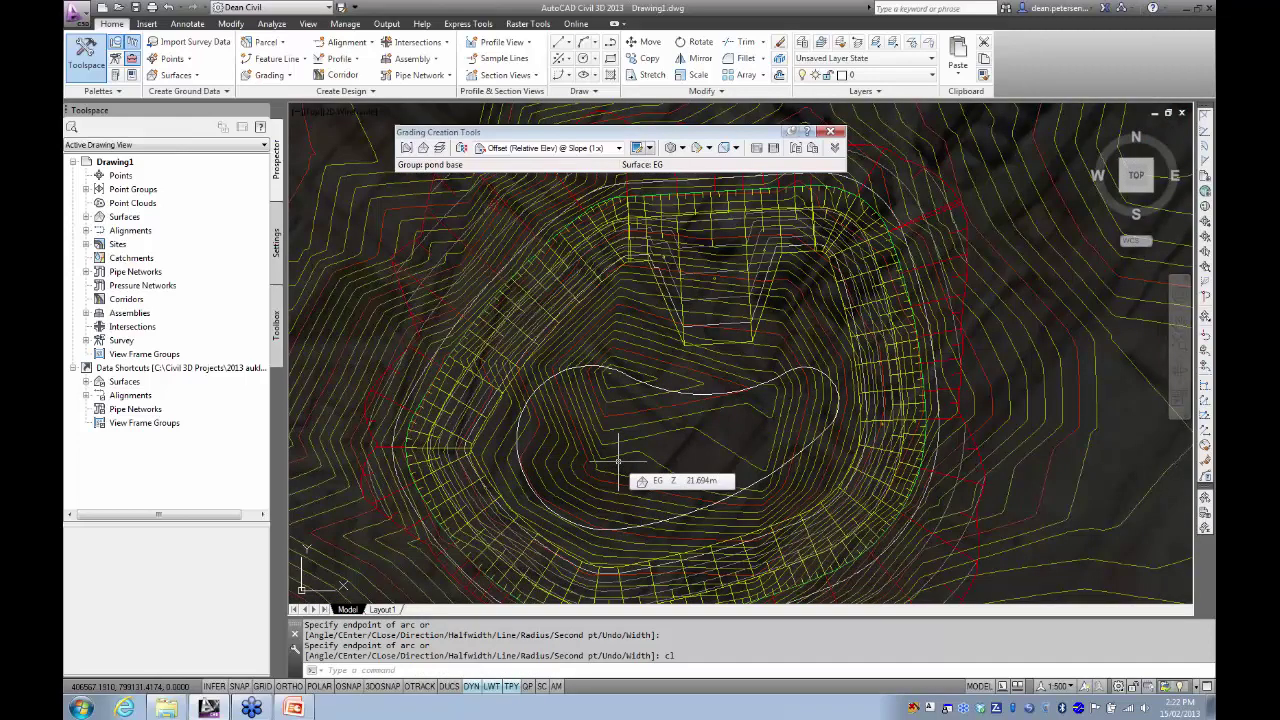
pyautogui.scroll(3, 696, 340)
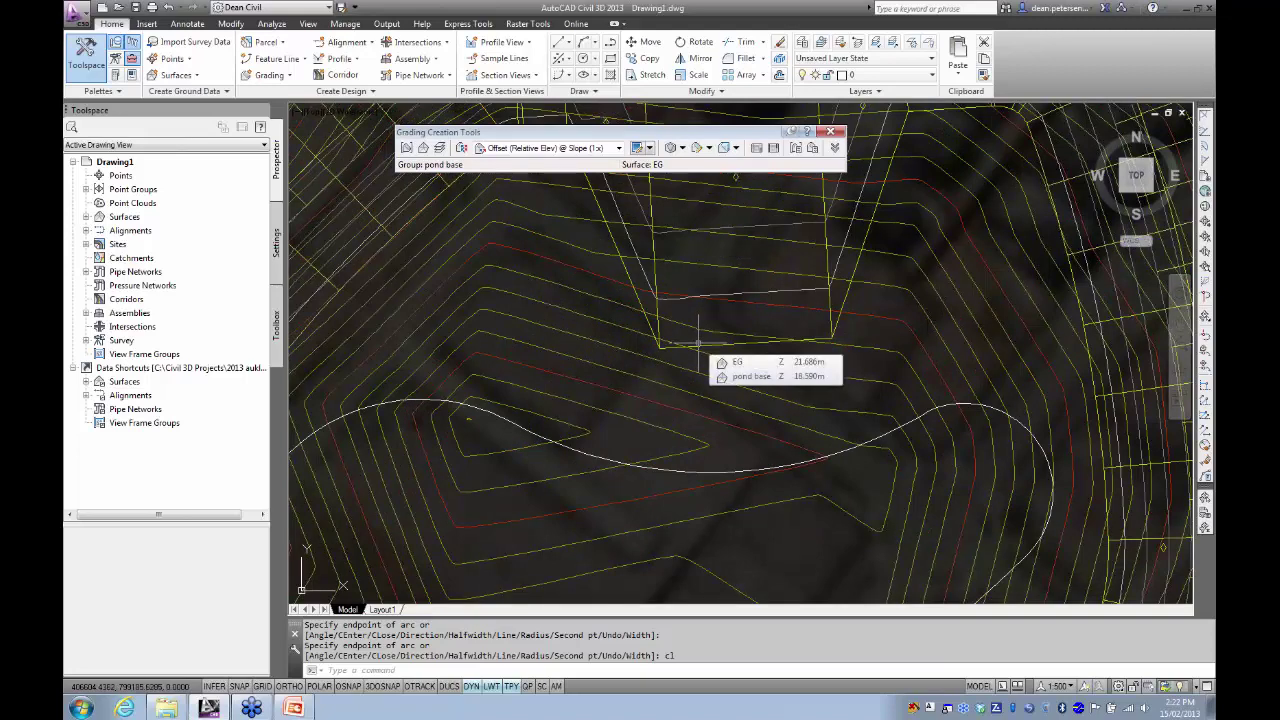
pyautogui.scroll(-3, 680, 437)
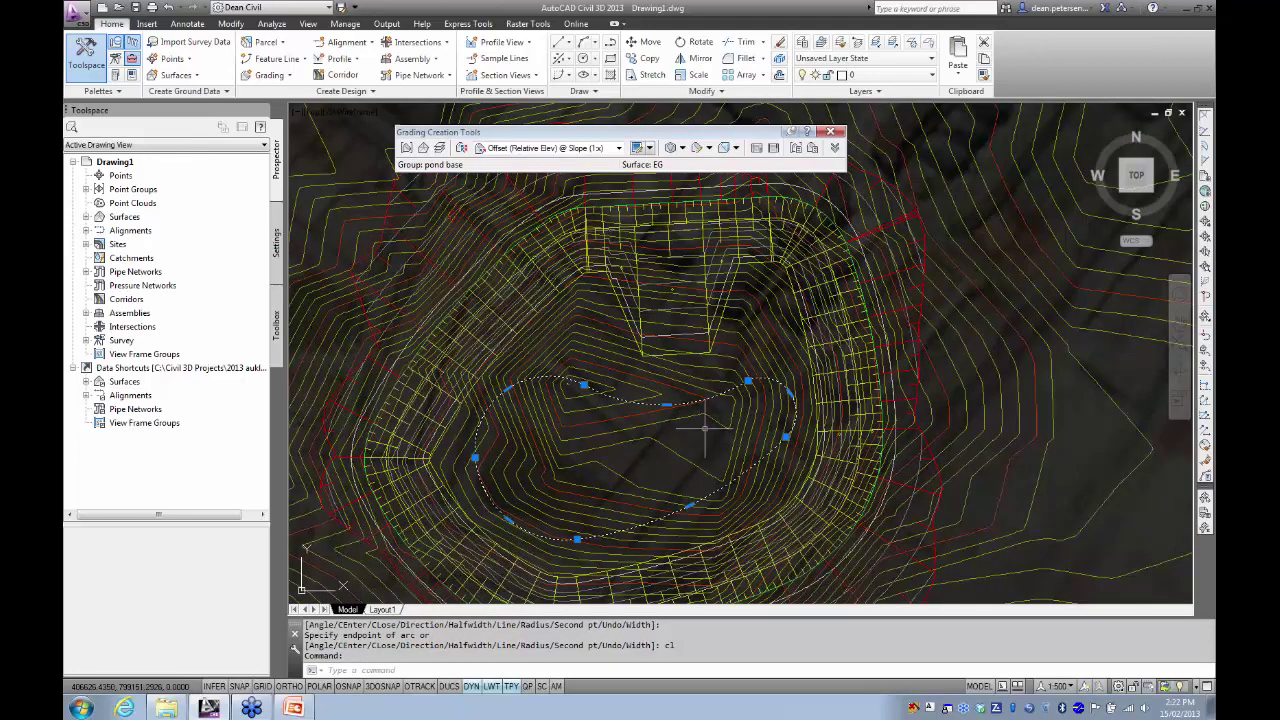
pyautogui.hotkey('ctrl', '1')
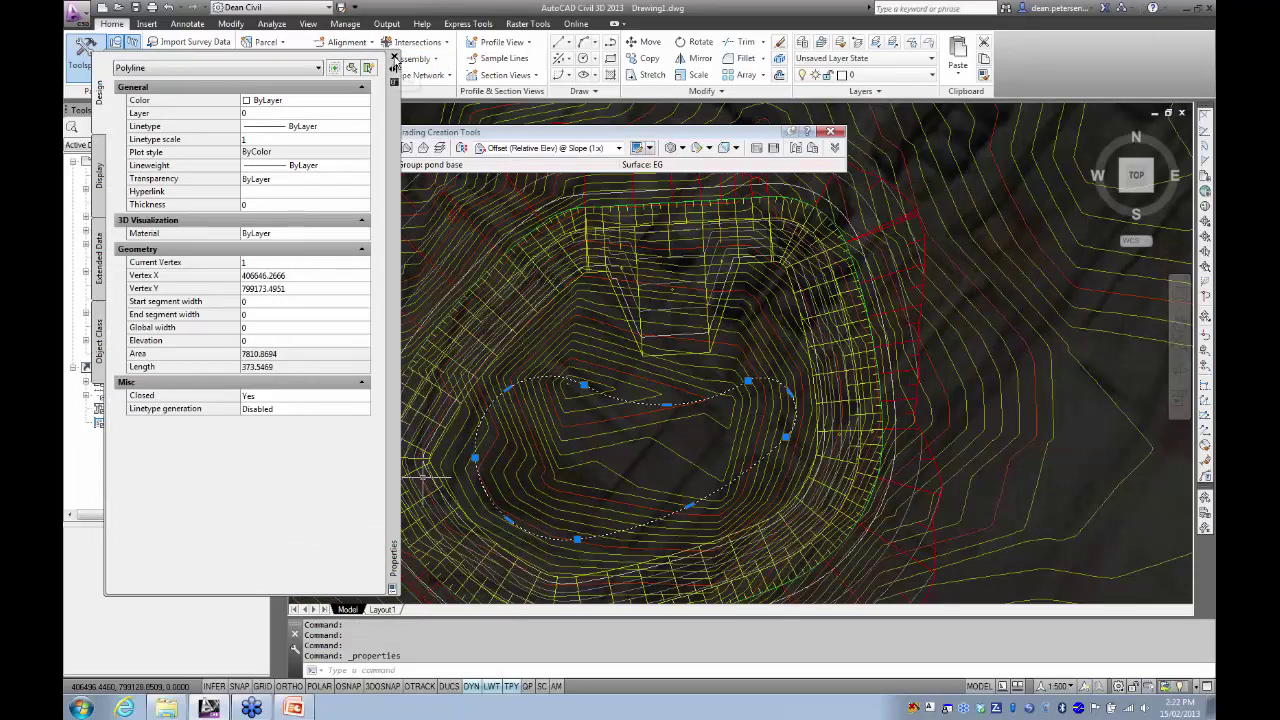
pyautogui.click(394, 58)
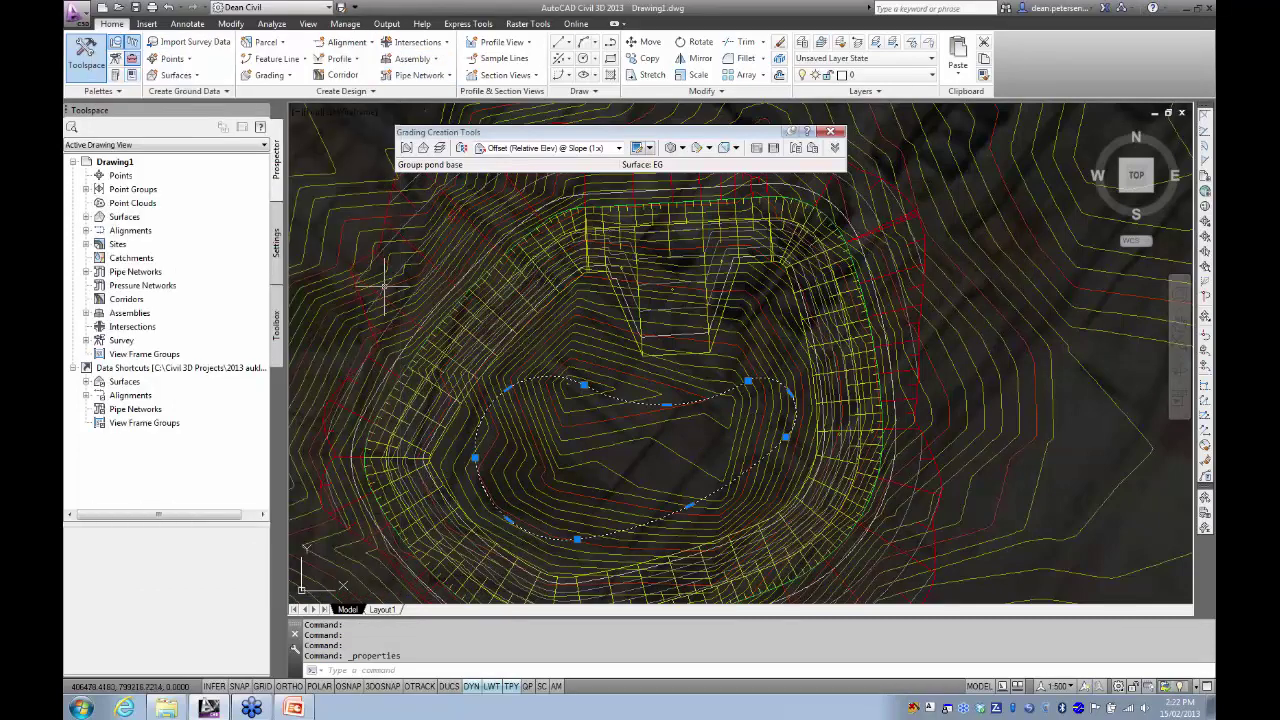
# - Convert the kidney-shaped polyline into a feature line named "island base" on the pond site with the ANZ_Grading style
pyautogui.click(273, 59)
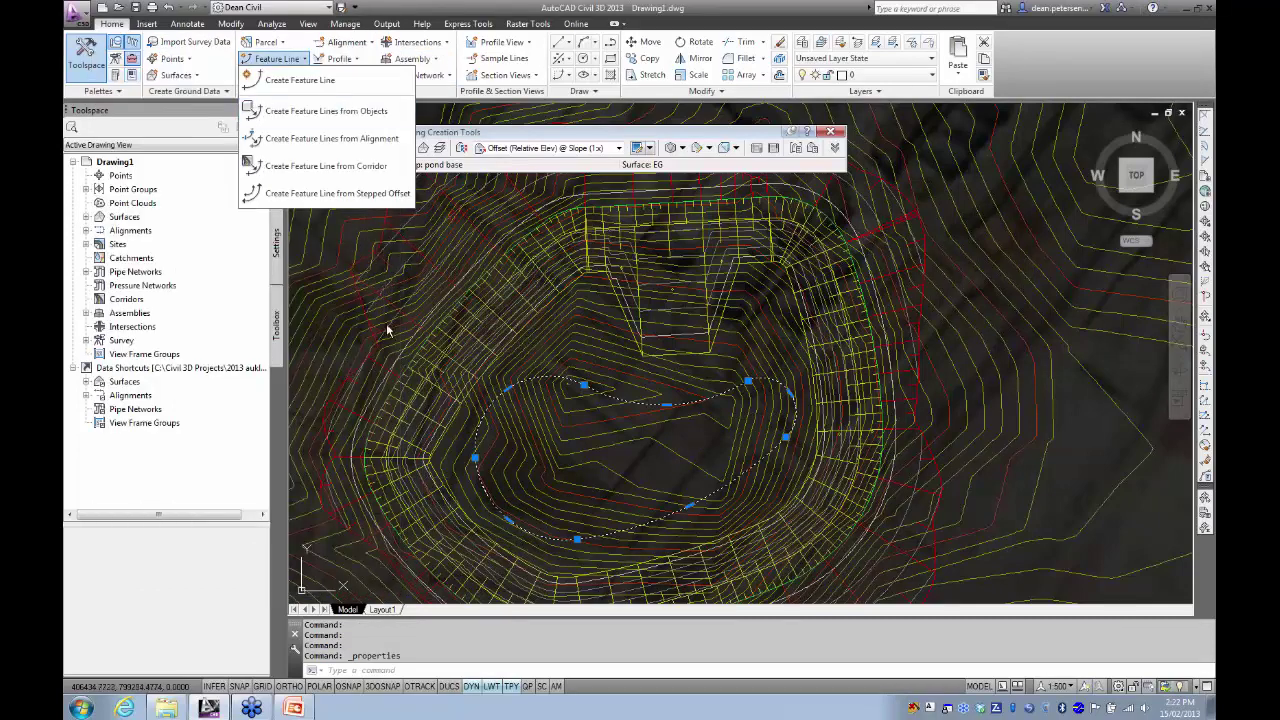
pyautogui.click(320, 113)
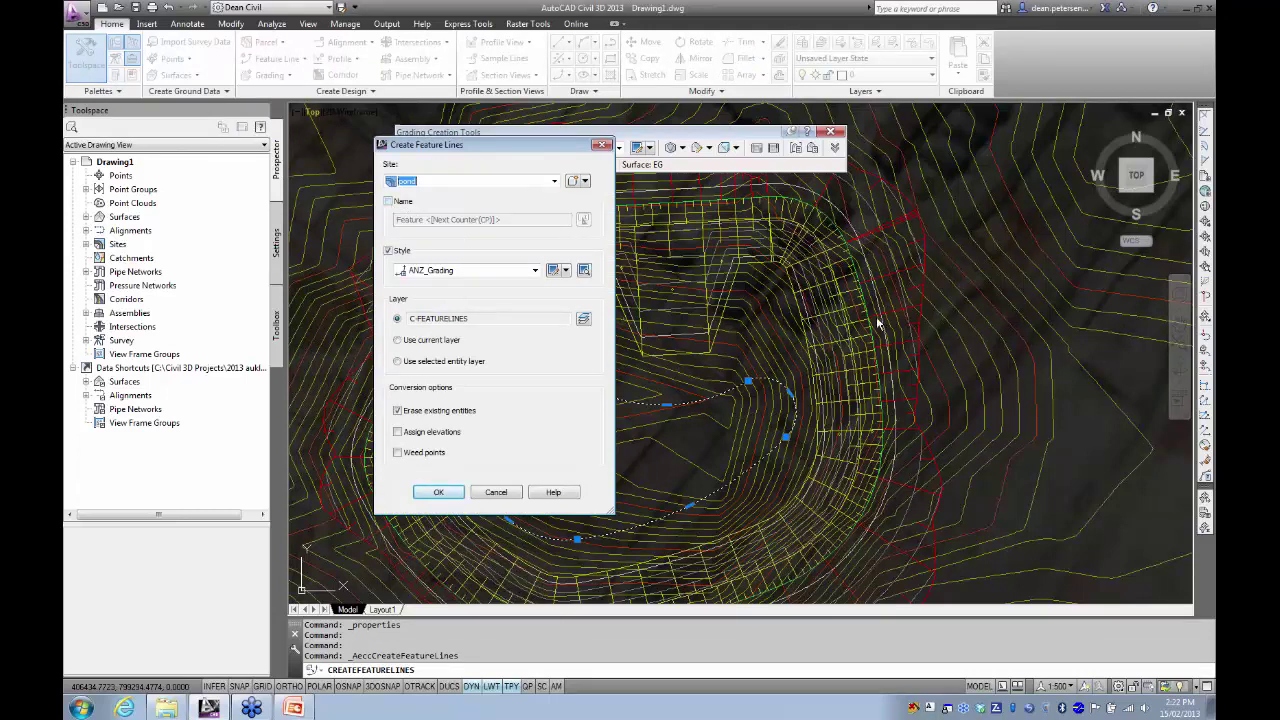
pyautogui.click(388, 202)
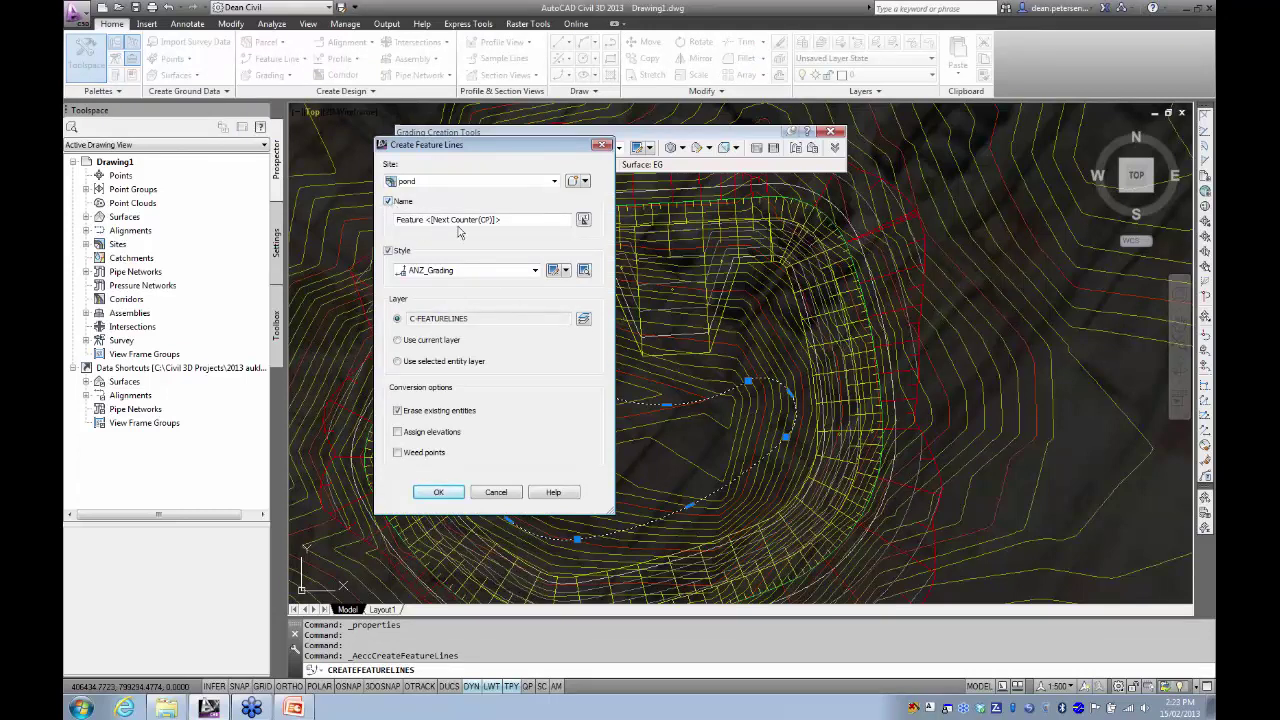
pyautogui.moveTo(505, 220); pyautogui.dragTo(391, 222)
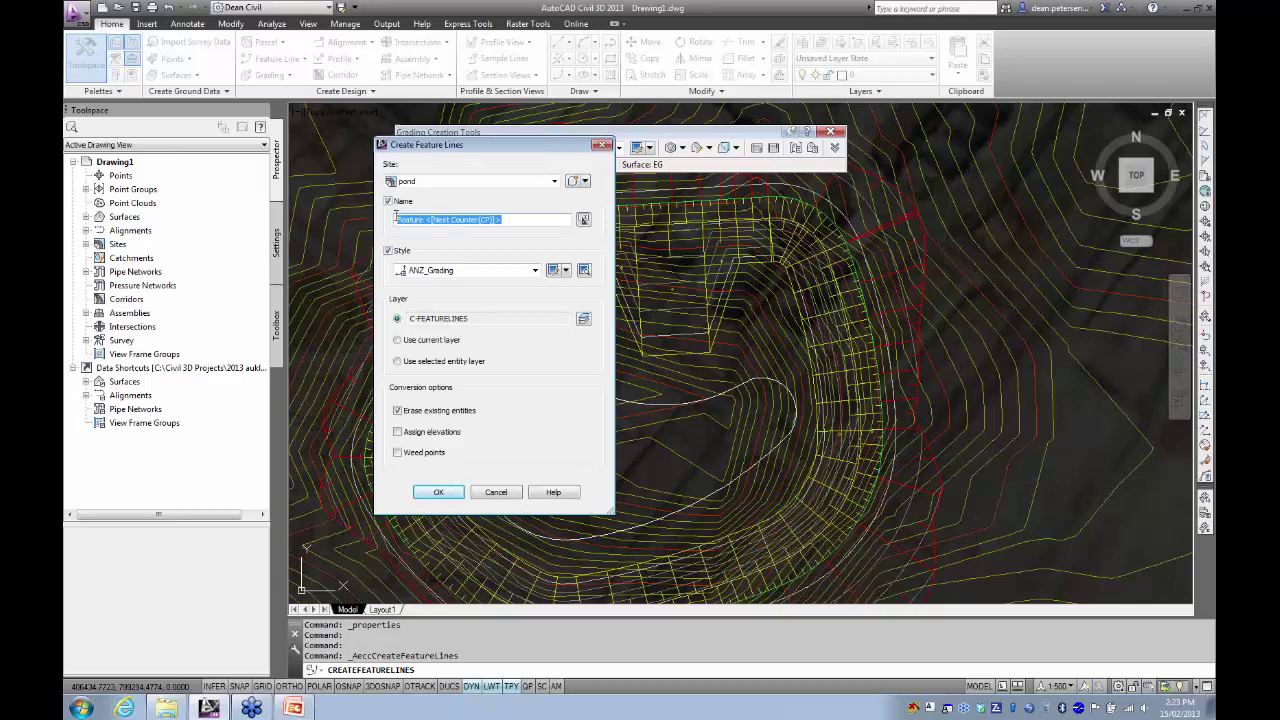
pyautogui.press('BackSpace')
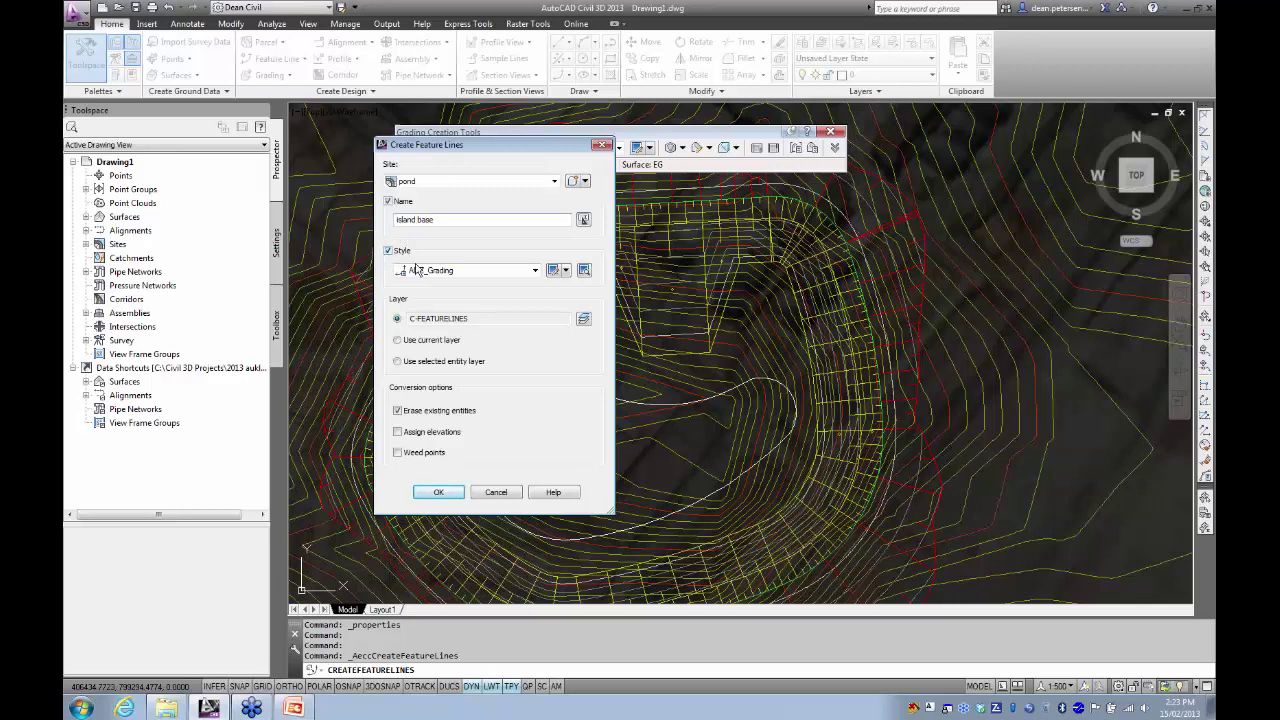
pyautogui.click(399, 433)
pyautogui.click(439, 493)
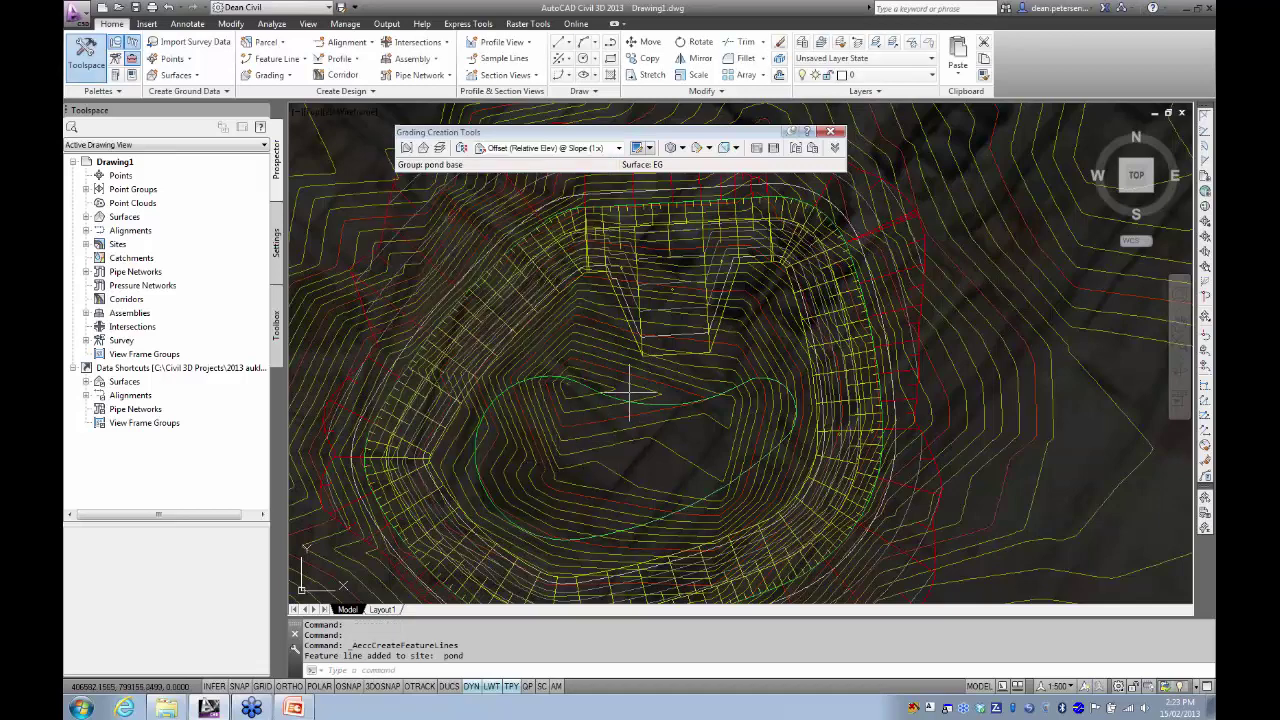
# - Set all elevation points of the island base feature line to 18.5 m in the Elevation Editor
pyautogui.click(648, 405)
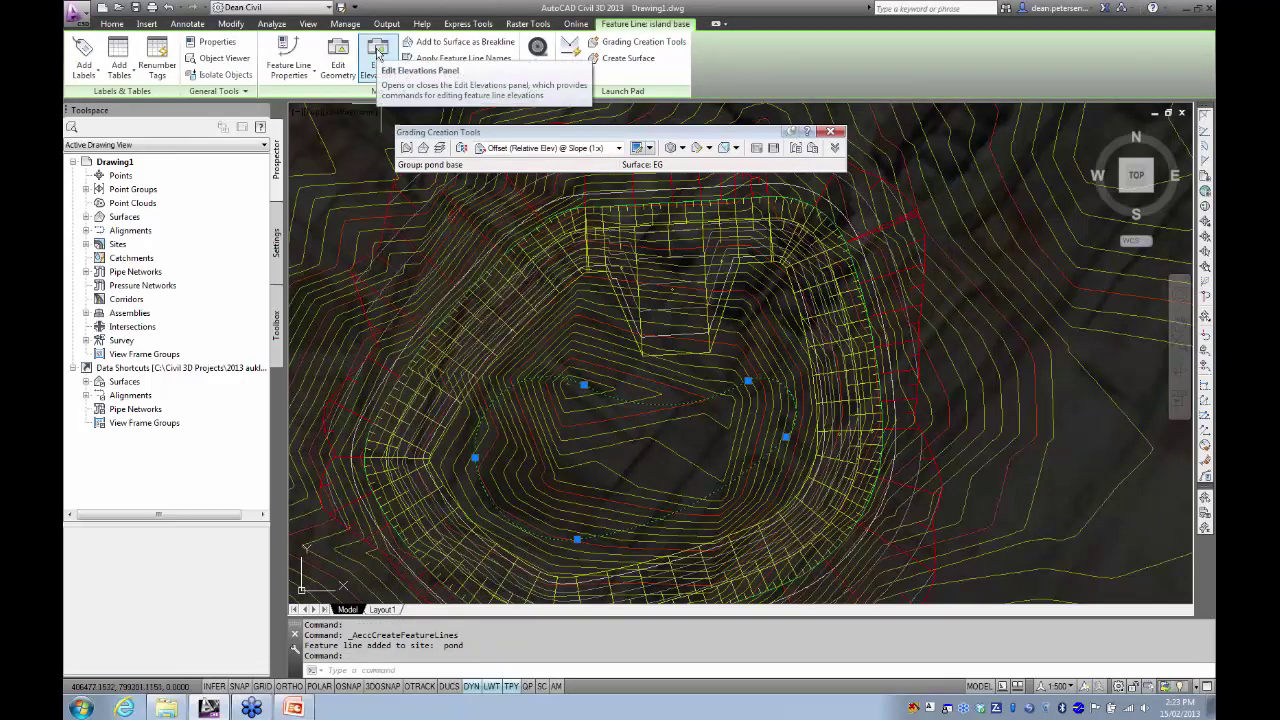
pyautogui.click(378, 52)
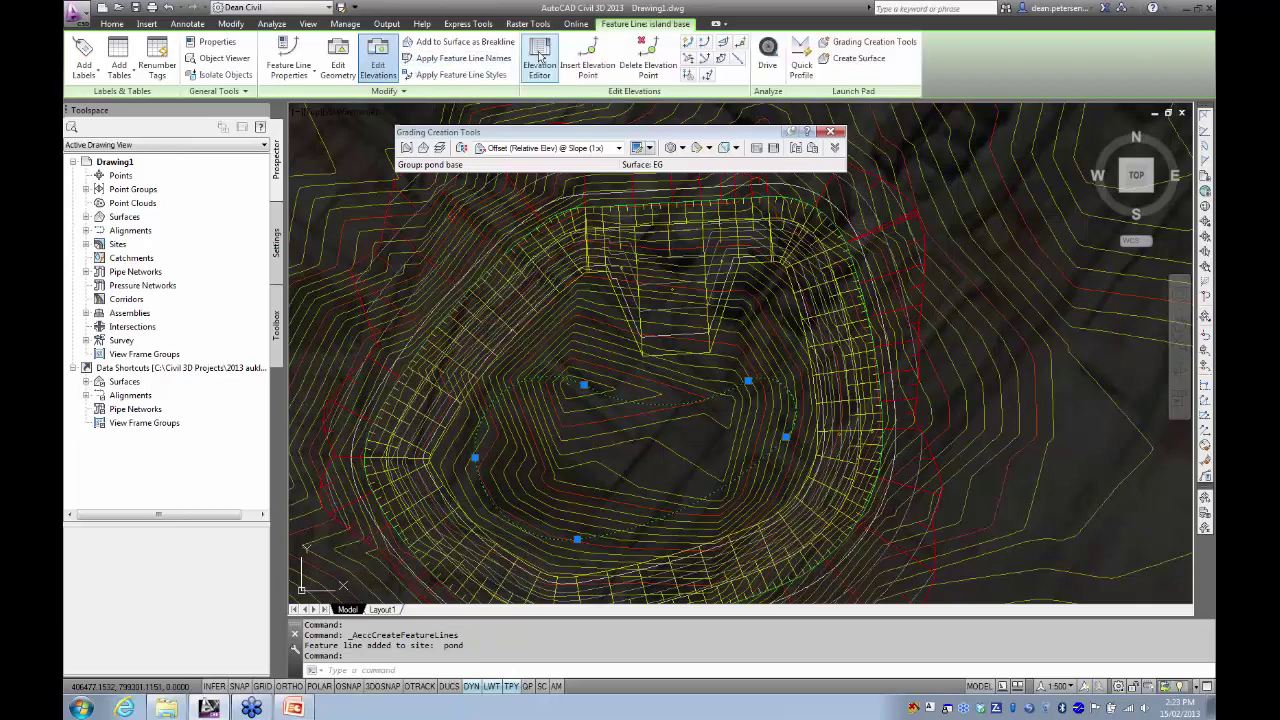
pyautogui.click(540, 57)
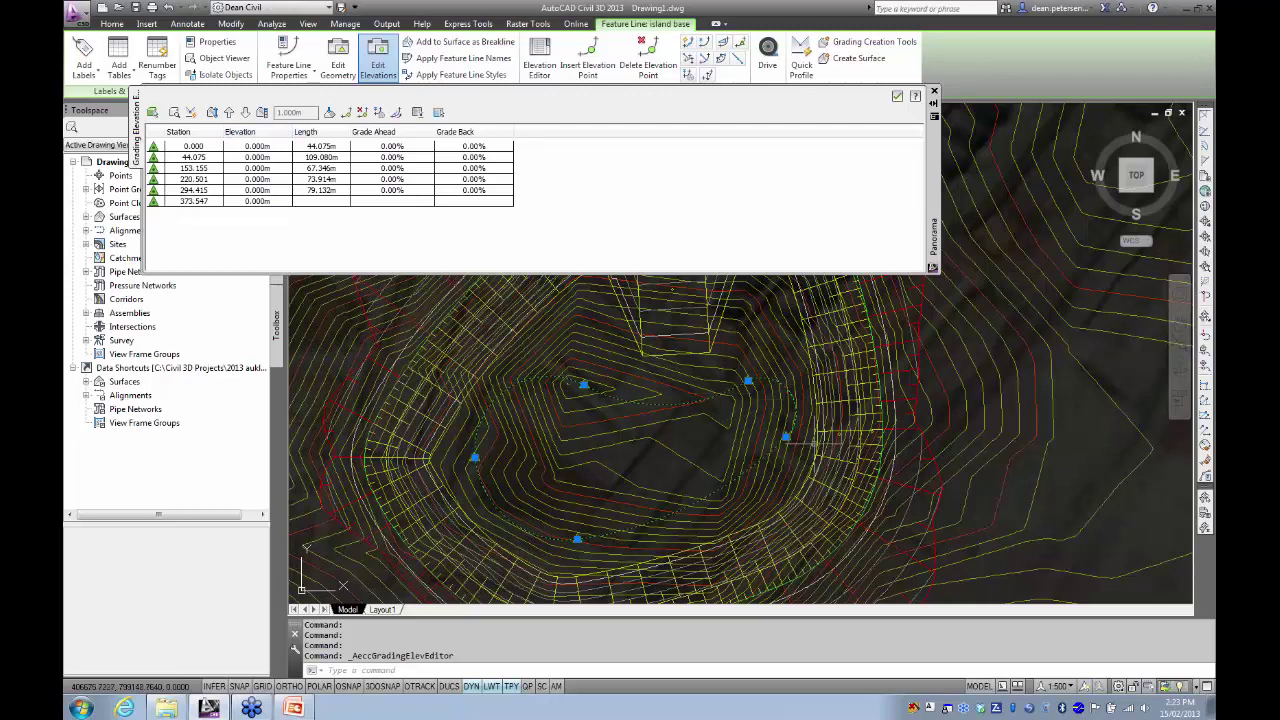
pyautogui.click(279, 149)
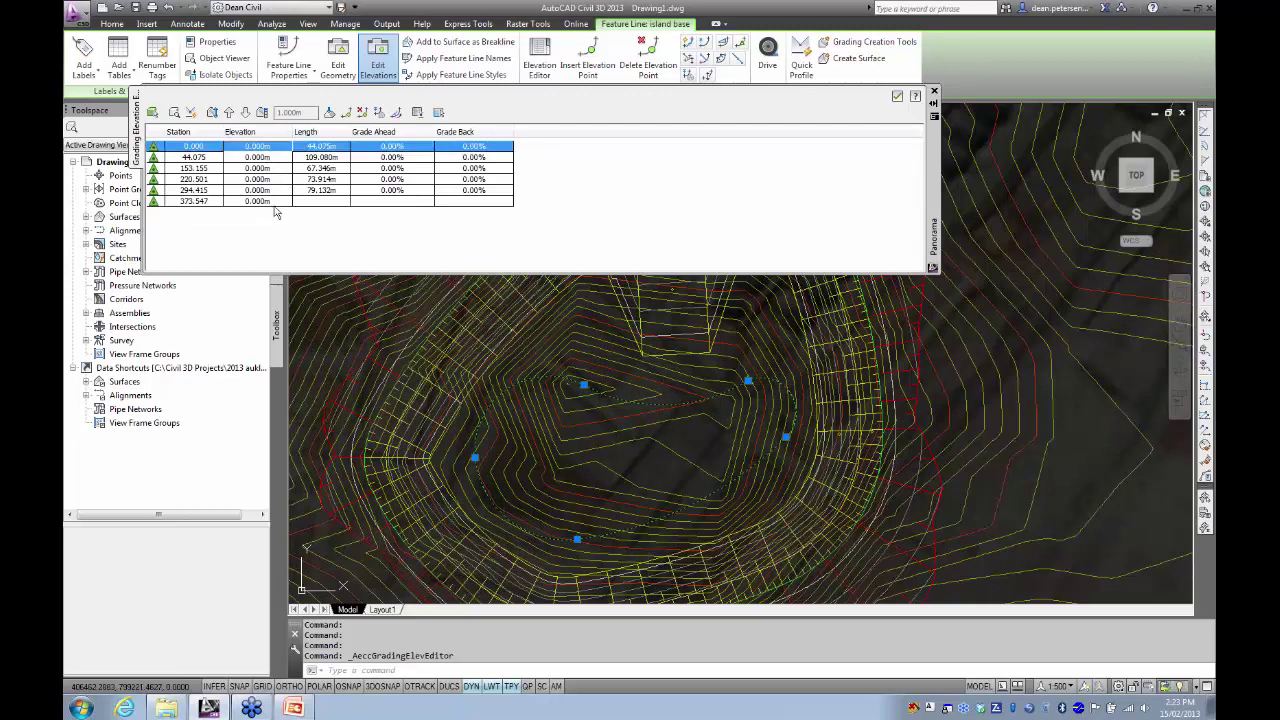
pyautogui.keyDown('shift'); pyautogui.click(288, 203); pyautogui.keyUp('shift')
pyautogui.click(260, 149)
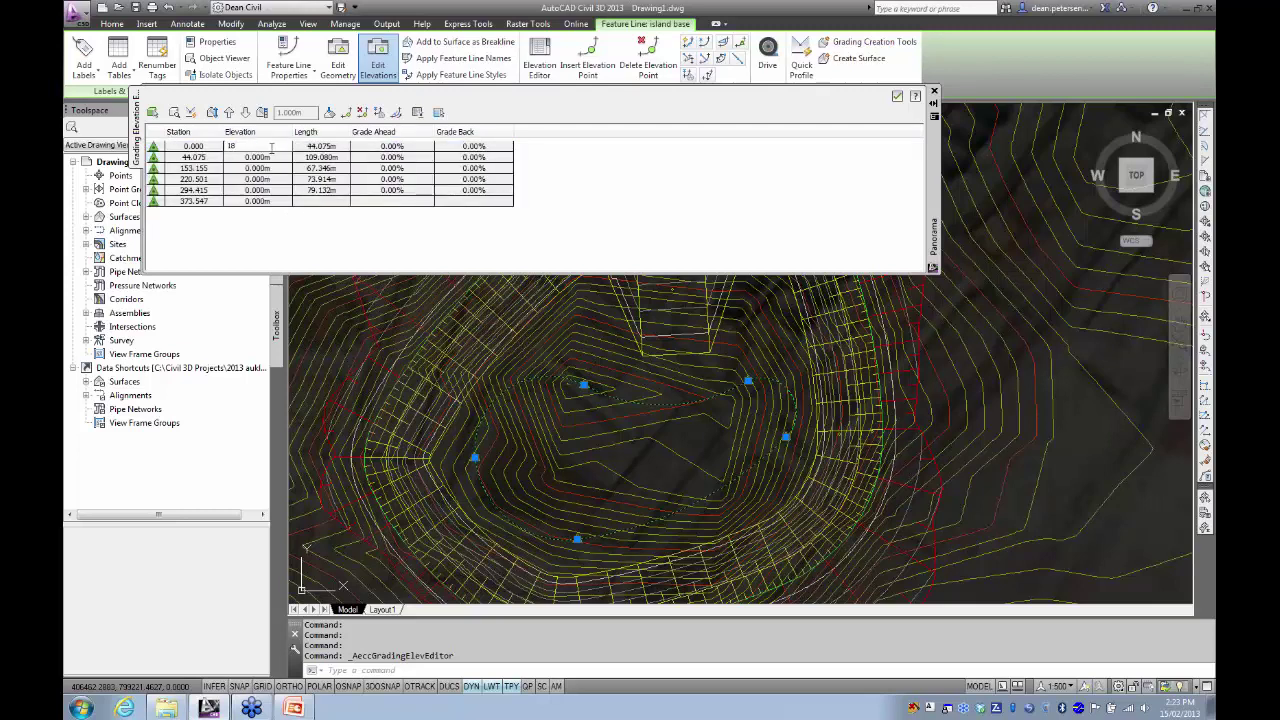
pyautogui.write('18.5')
pyautogui.press('Return')
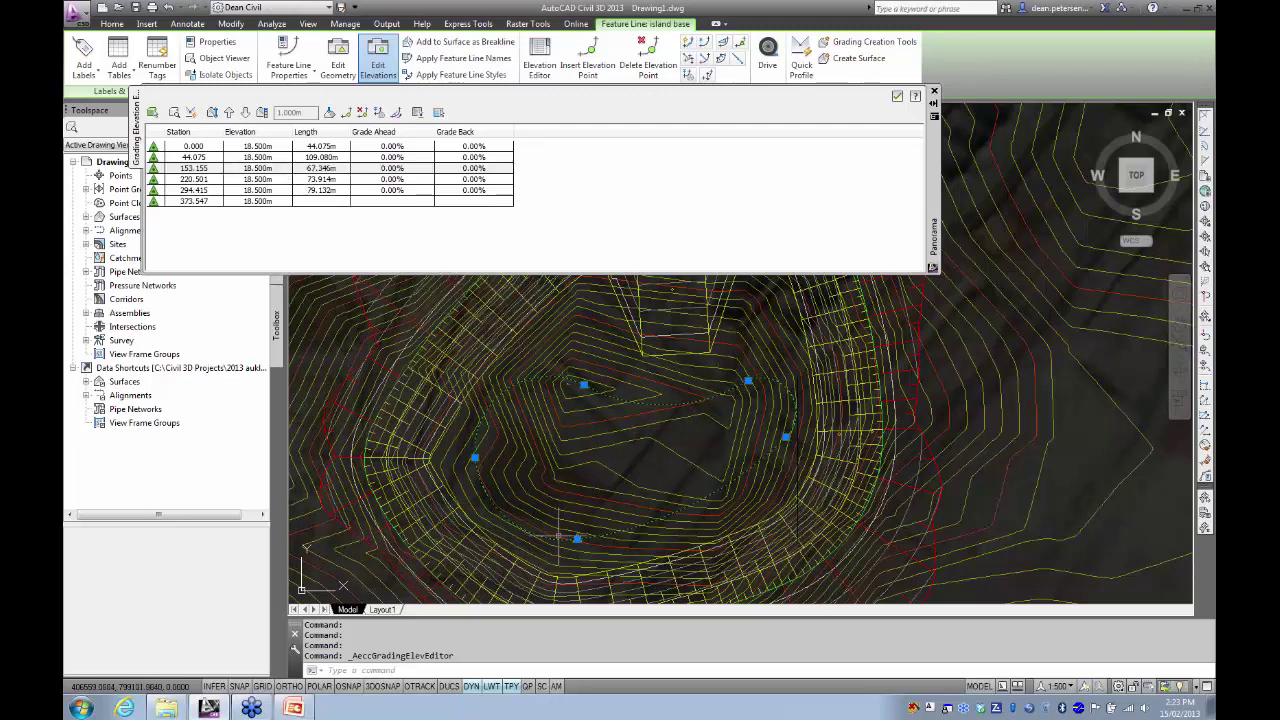
# - Locate the feature line's southern and western points and set the grade ahead from station 153.155 to 2%
pyautogui.moveTo(573, 539); pyautogui.dragTo(577, 535, button='middle')
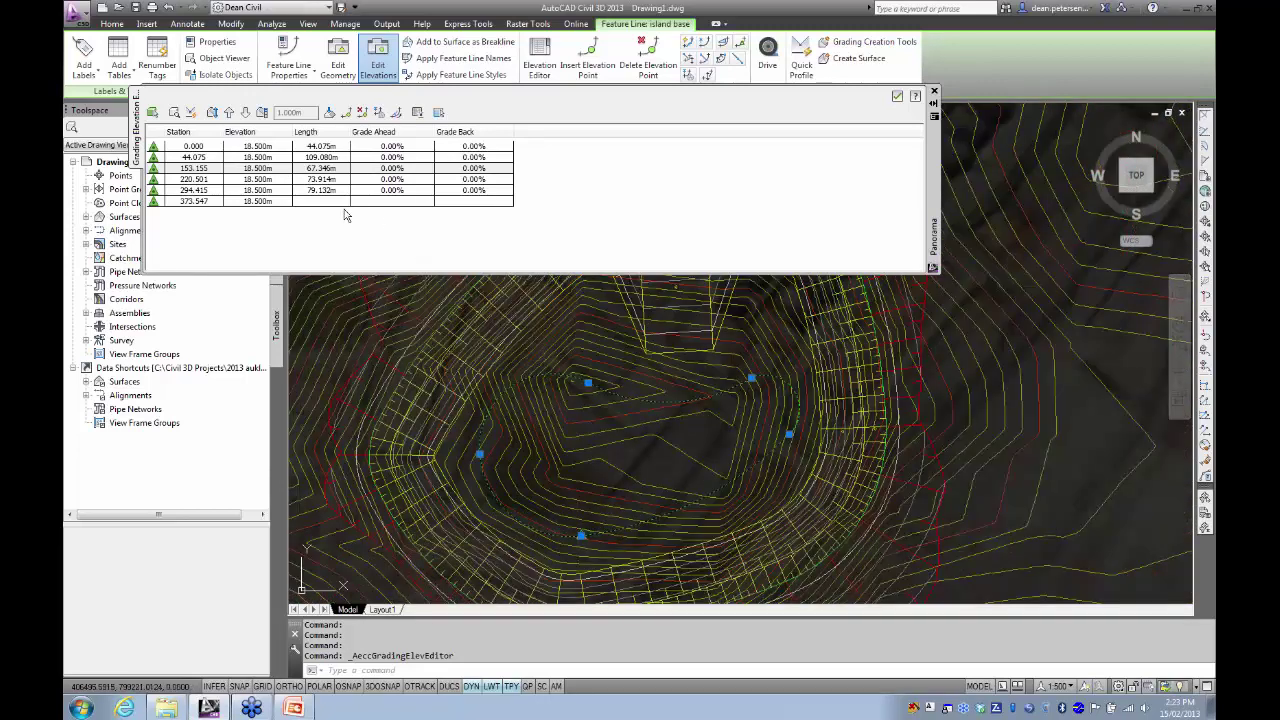
pyautogui.click(259, 181)
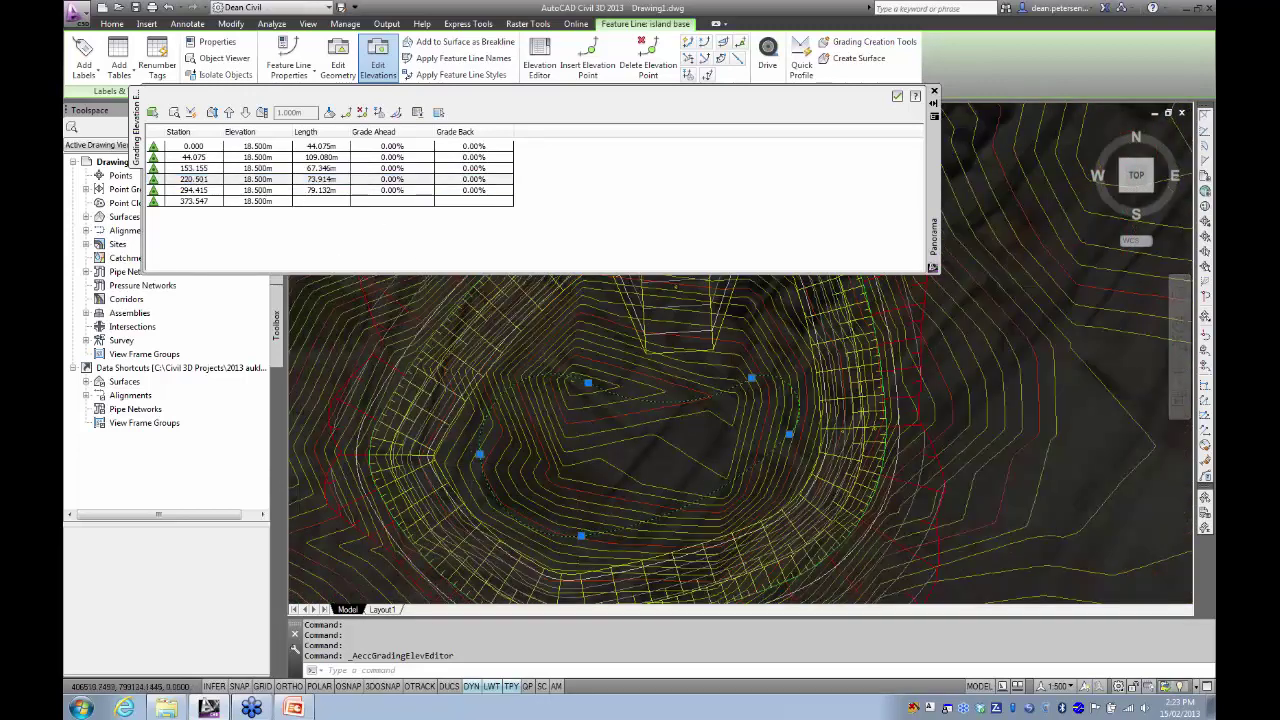
pyautogui.scroll(4, 474, 458)
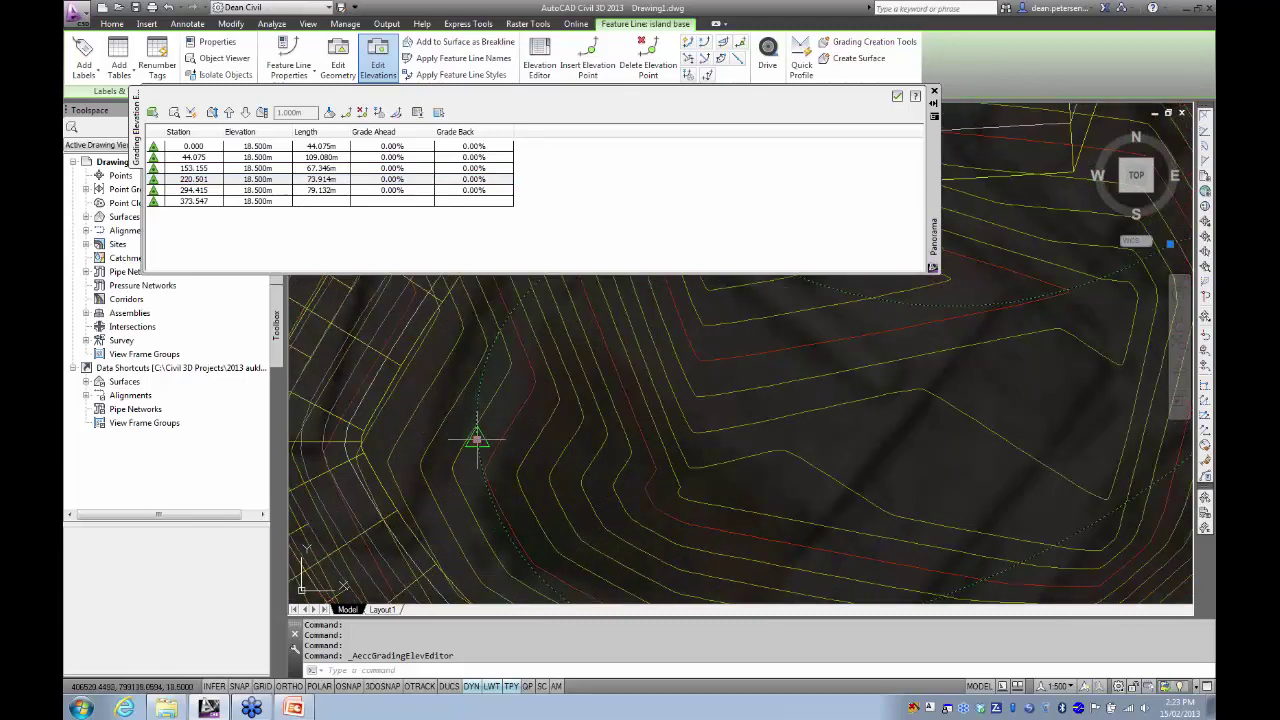
pyautogui.scroll(-3, 476, 438)
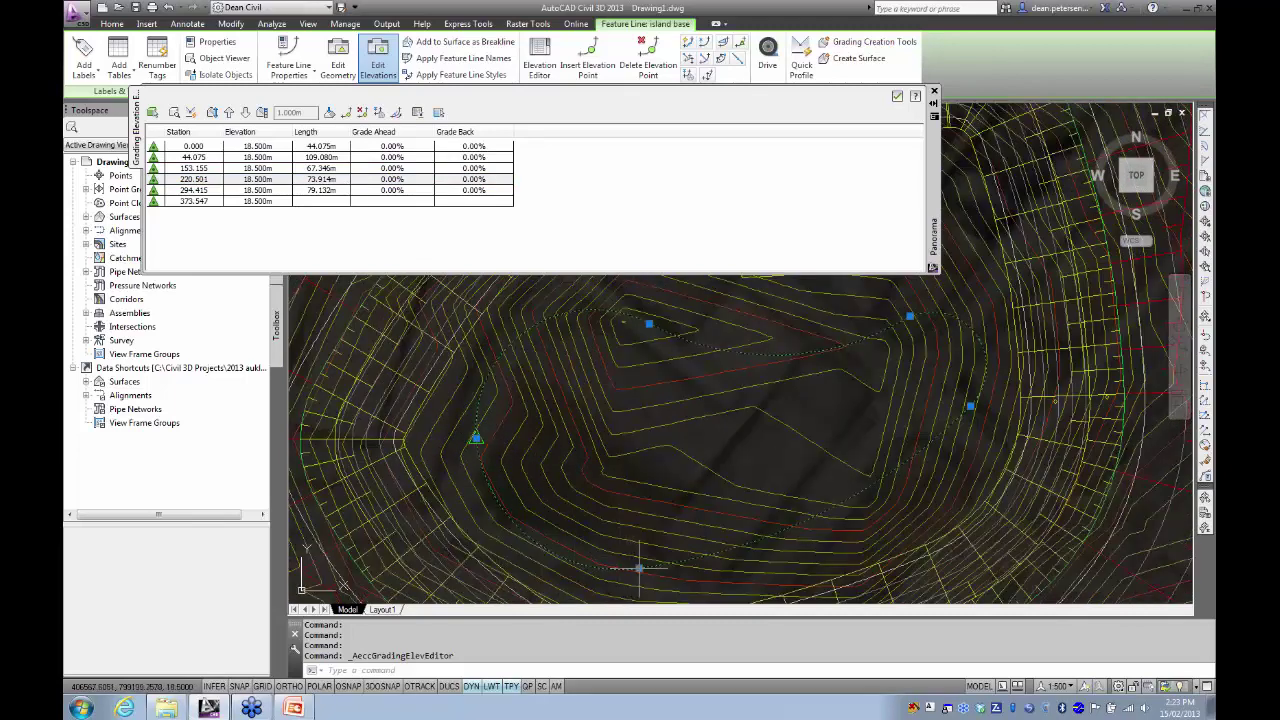
pyautogui.click(215, 170)
pyautogui.click(390, 170)
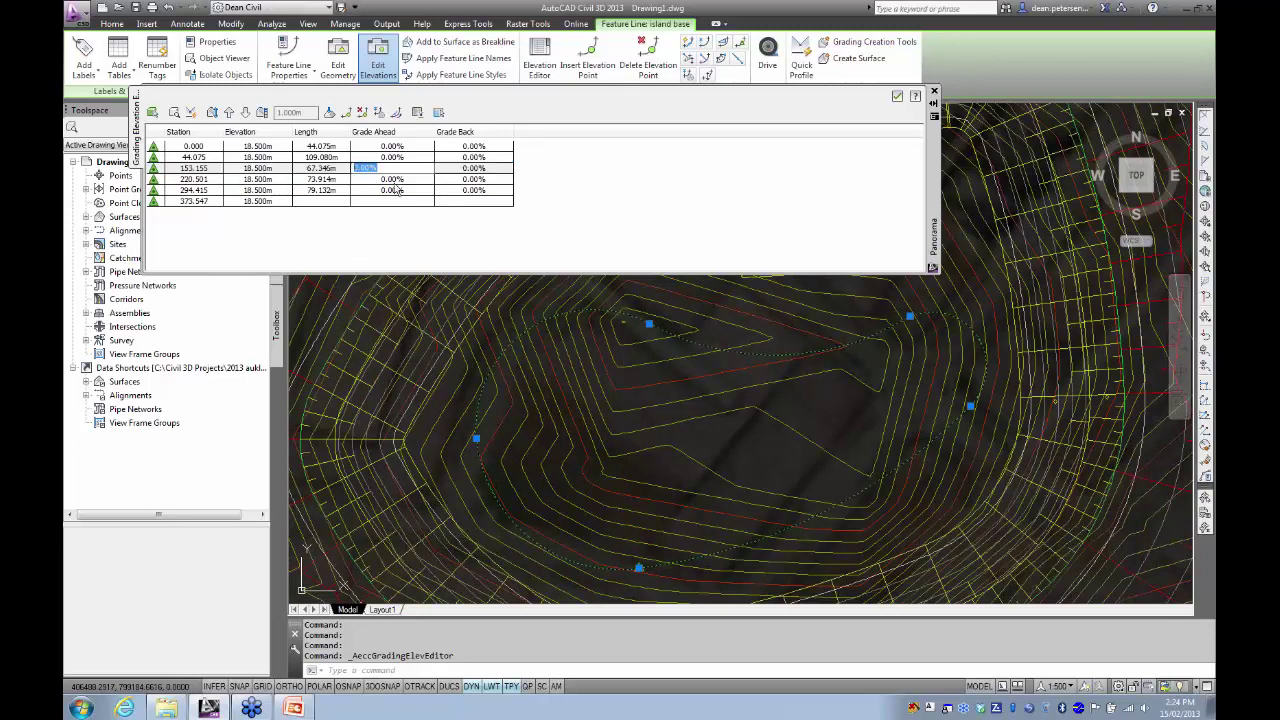
pyautogui.write('2')
pyautogui.press('Return')
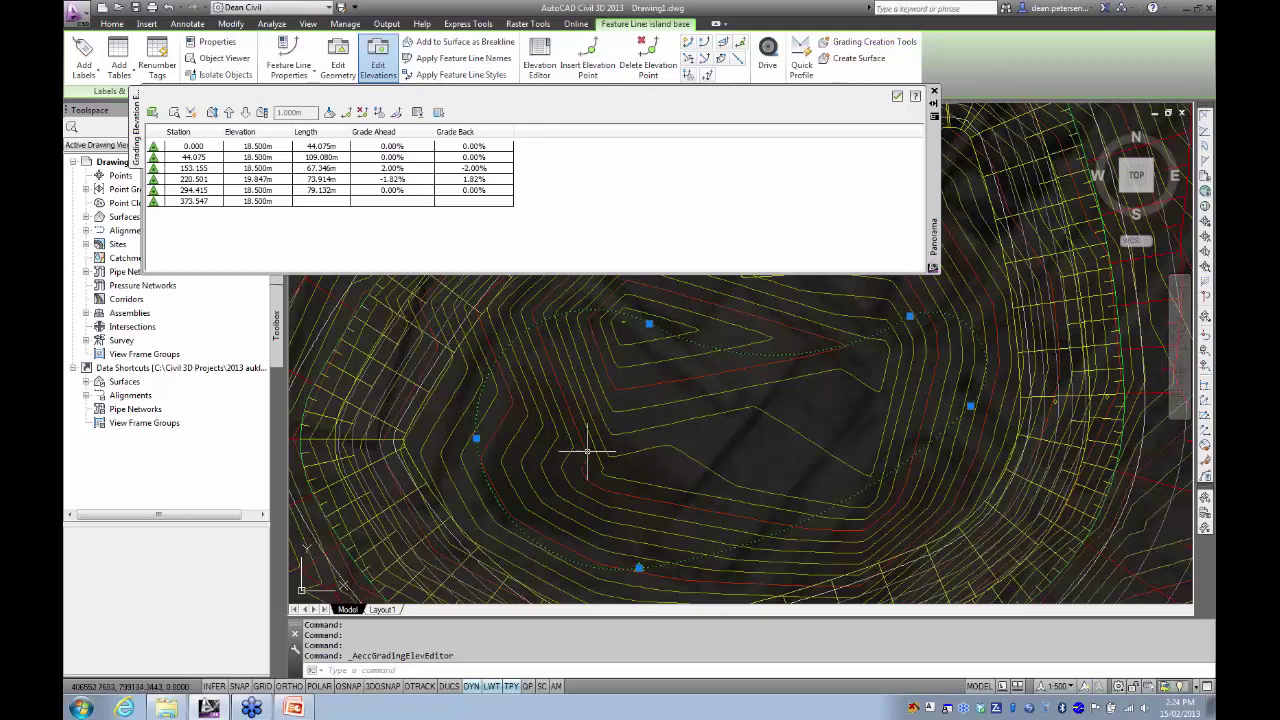
# - Set the elevation at station 220.501 of the island base feature line to 18.5 m and finish the elevation editing
pyautogui.click(276, 180)
pyautogui.click(273, 179)
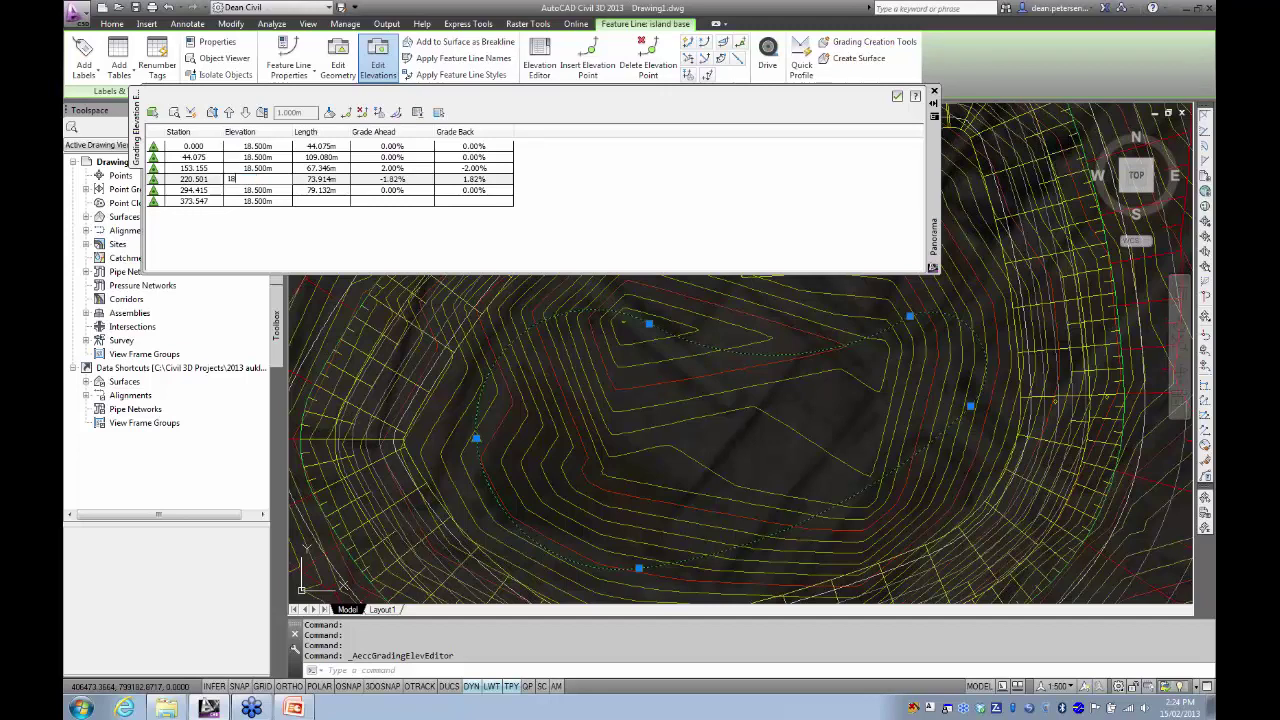
pyautogui.press('Return')
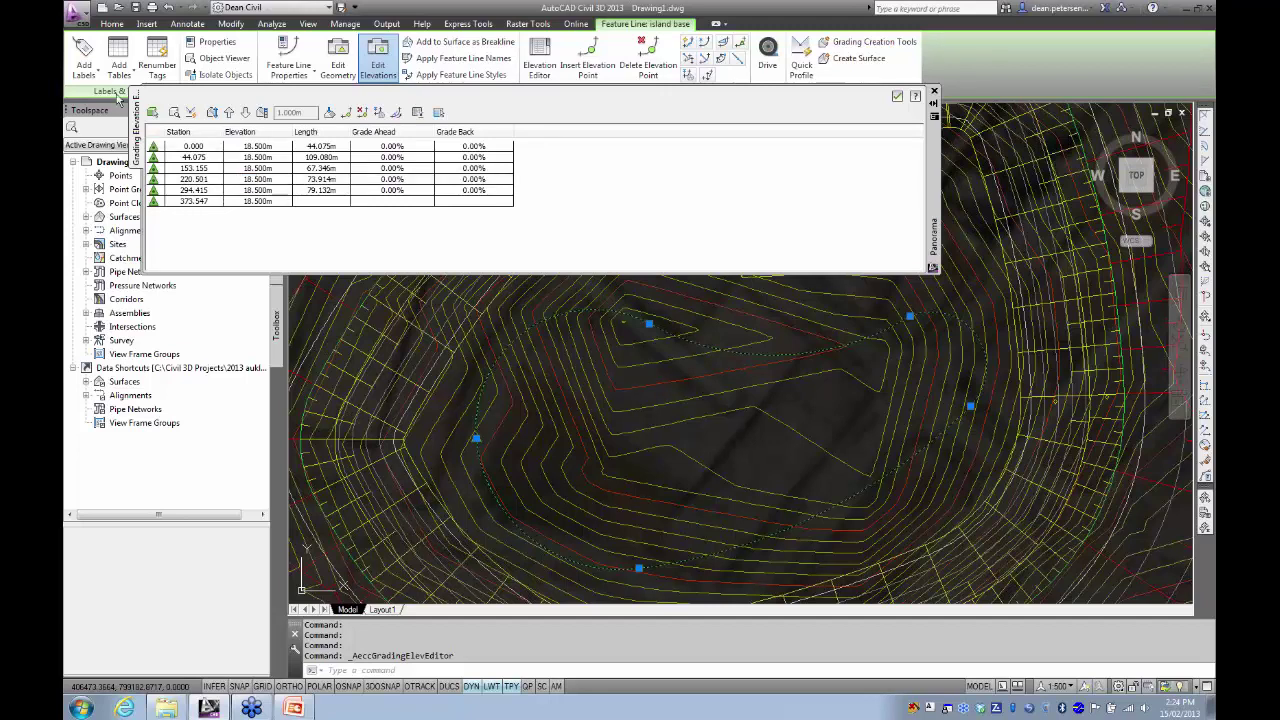
pyautogui.click(897, 96)
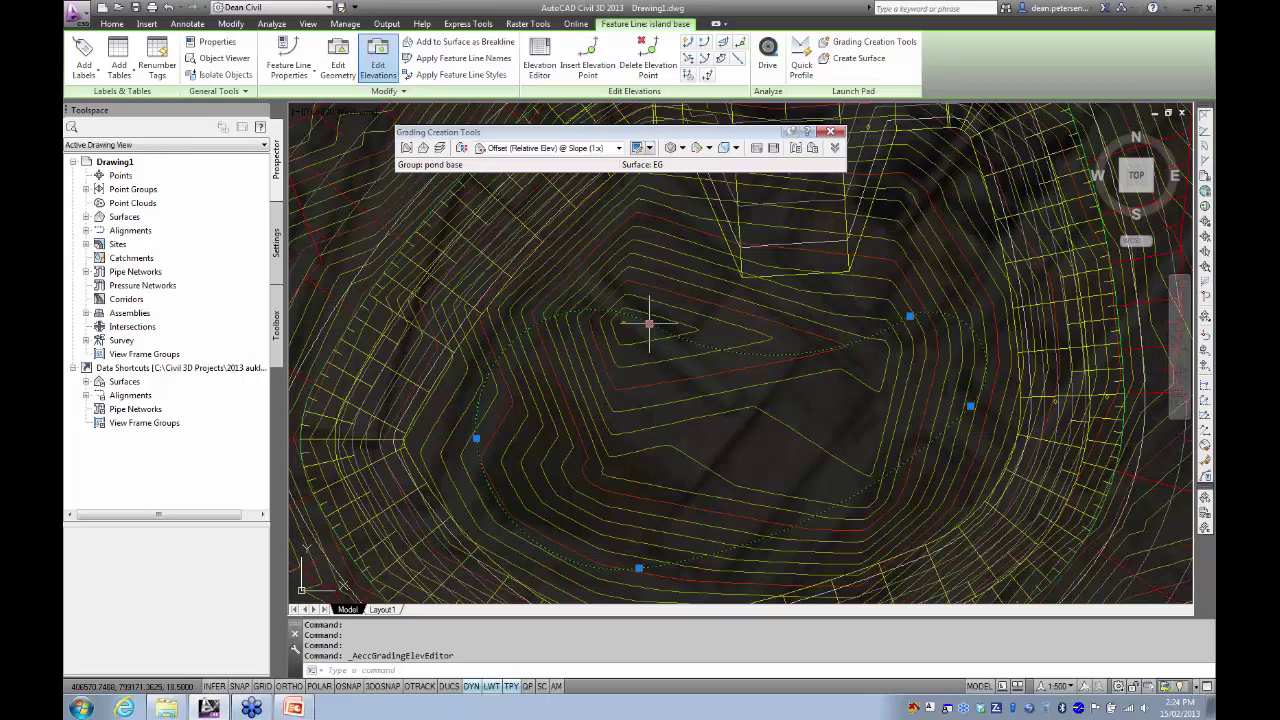
pyautogui.press('Escape')
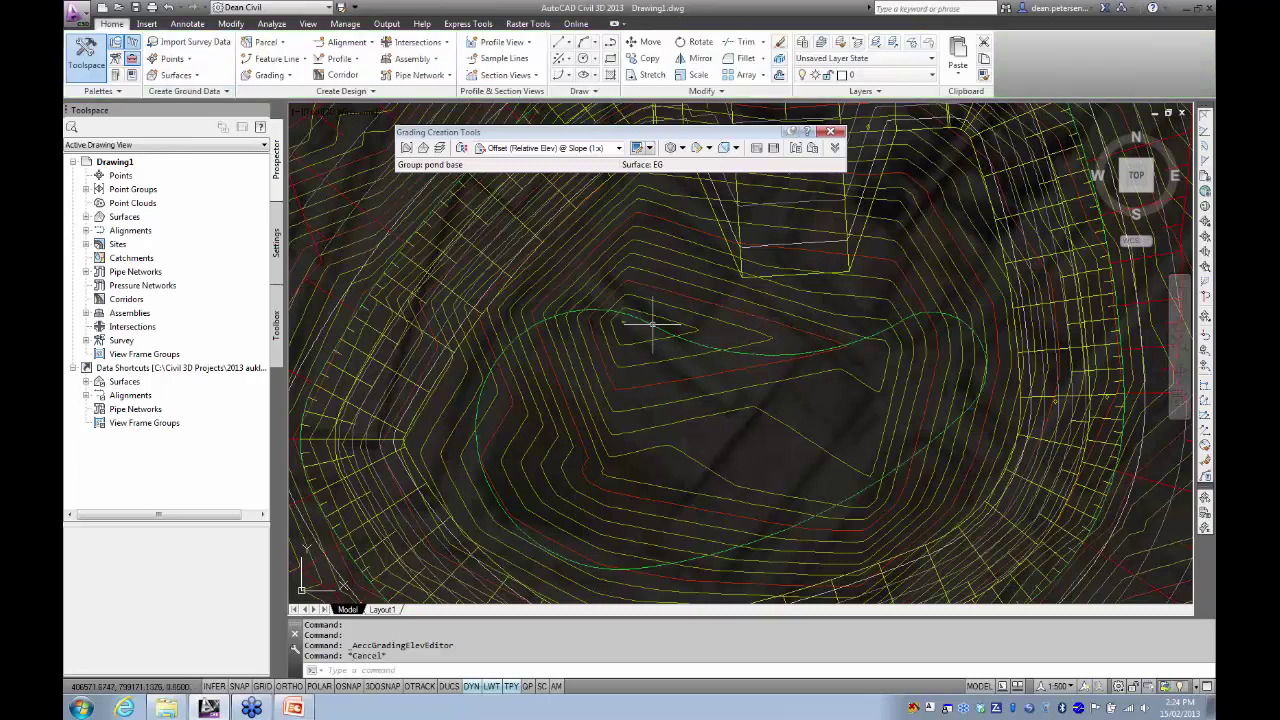
# - Create a grading infill in the pond floor area between the island base feature line and the surrounding pit slopes
pyautogui.scroll(-2, 628, 400)
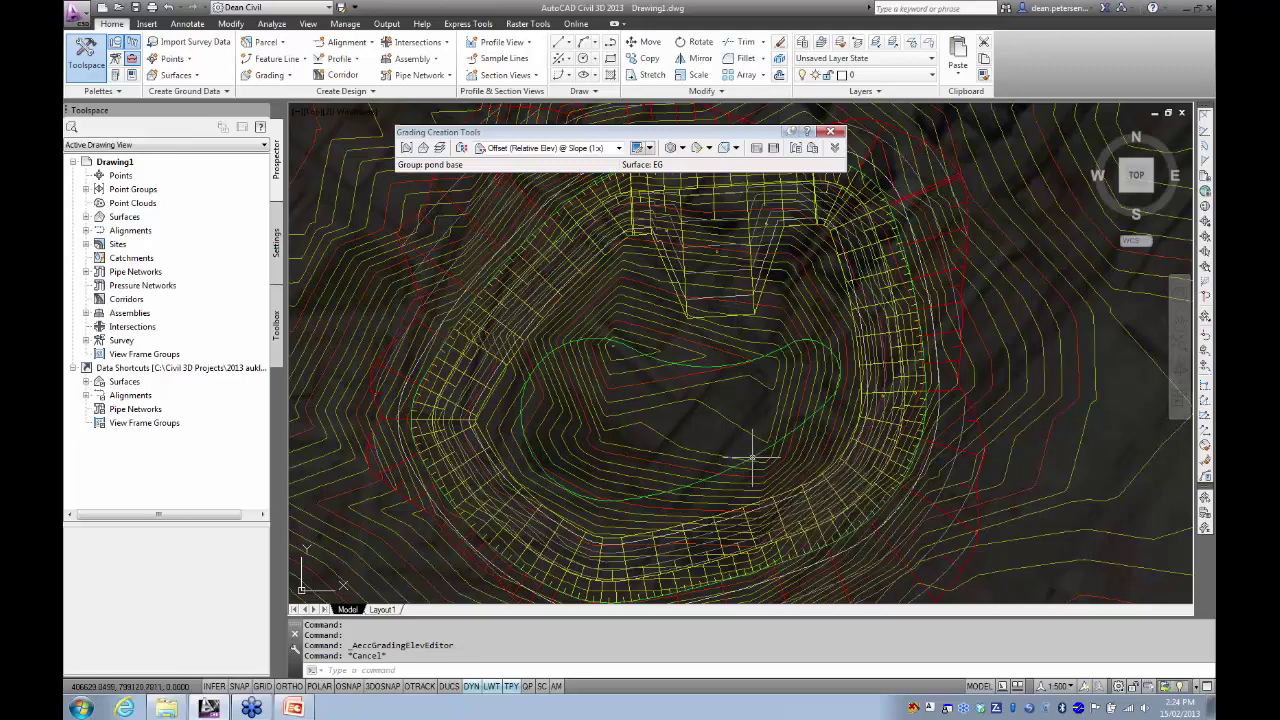
pyautogui.moveTo(760, 453)
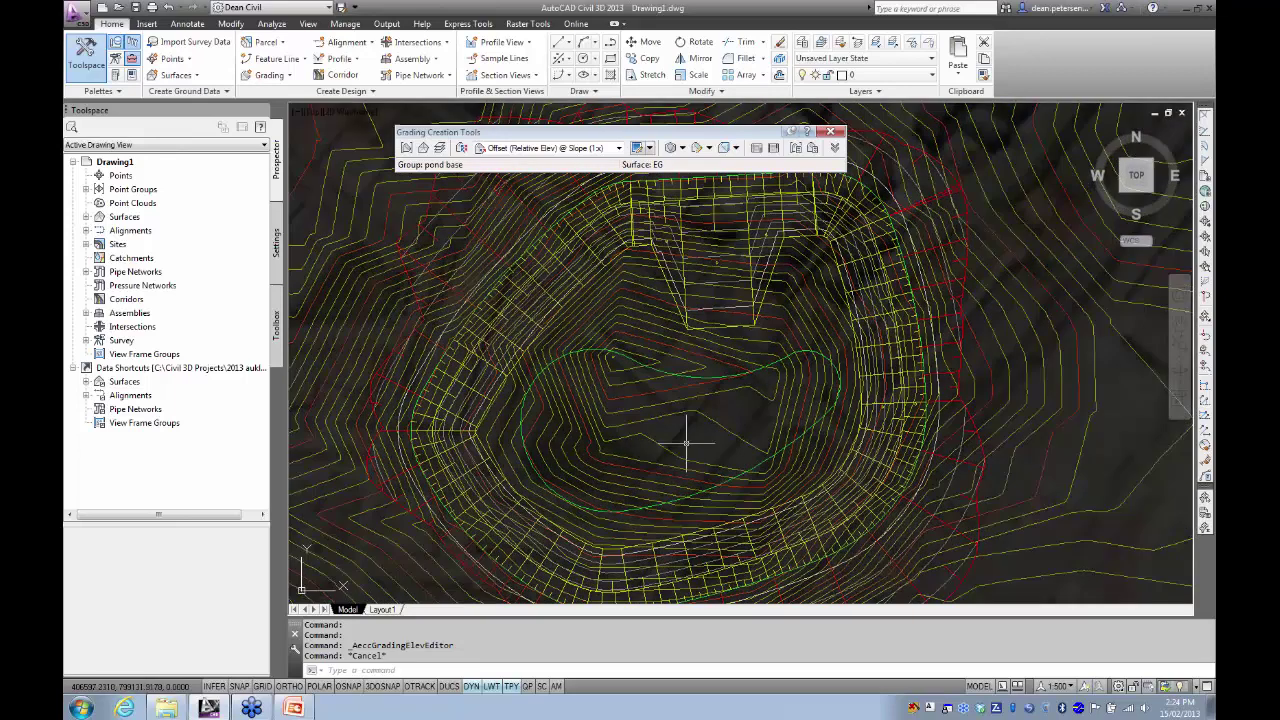
pyautogui.moveTo(685, 436)
pyautogui.click(684, 150)
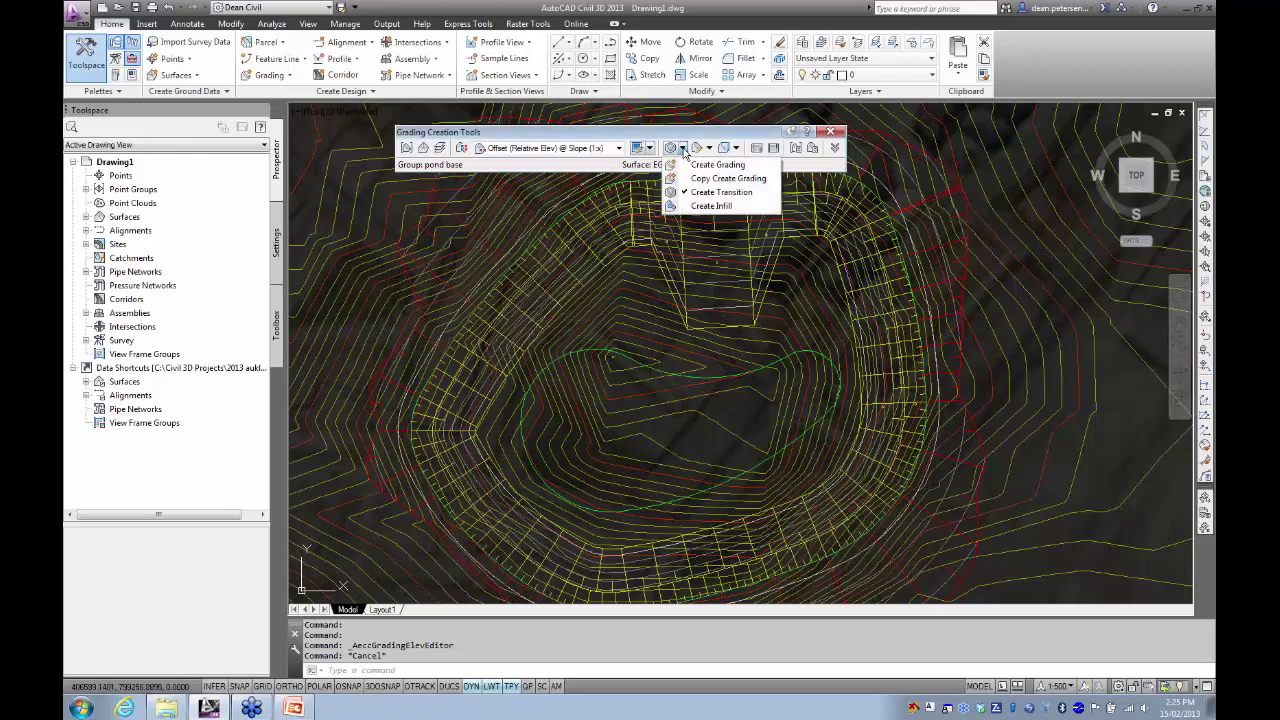
pyautogui.click(698, 206)
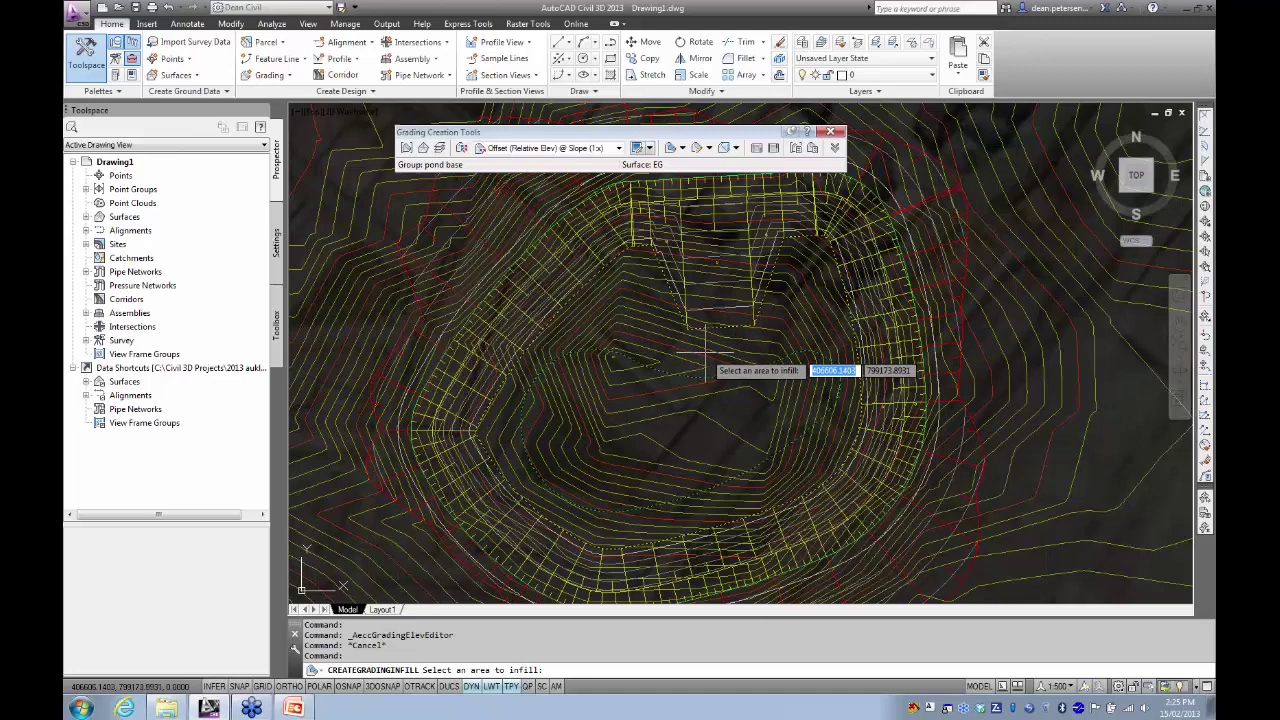
pyautogui.click(706, 356)
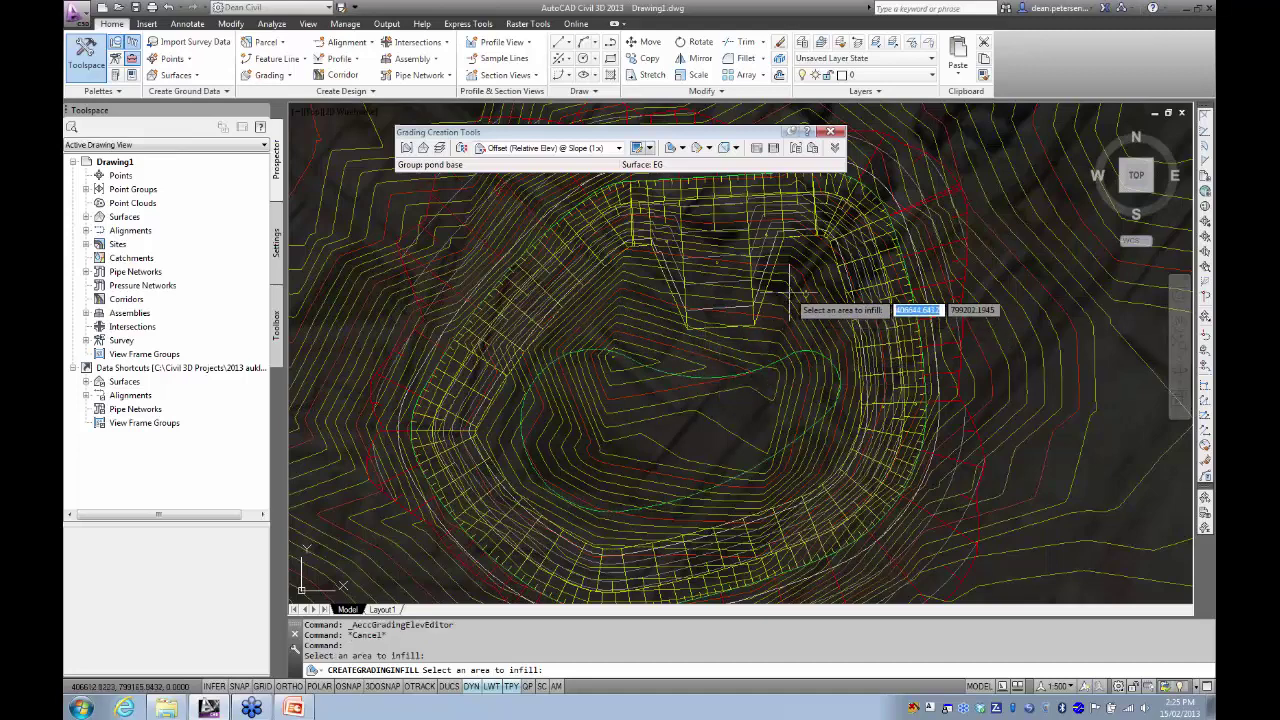
pyautogui.press('Escape')
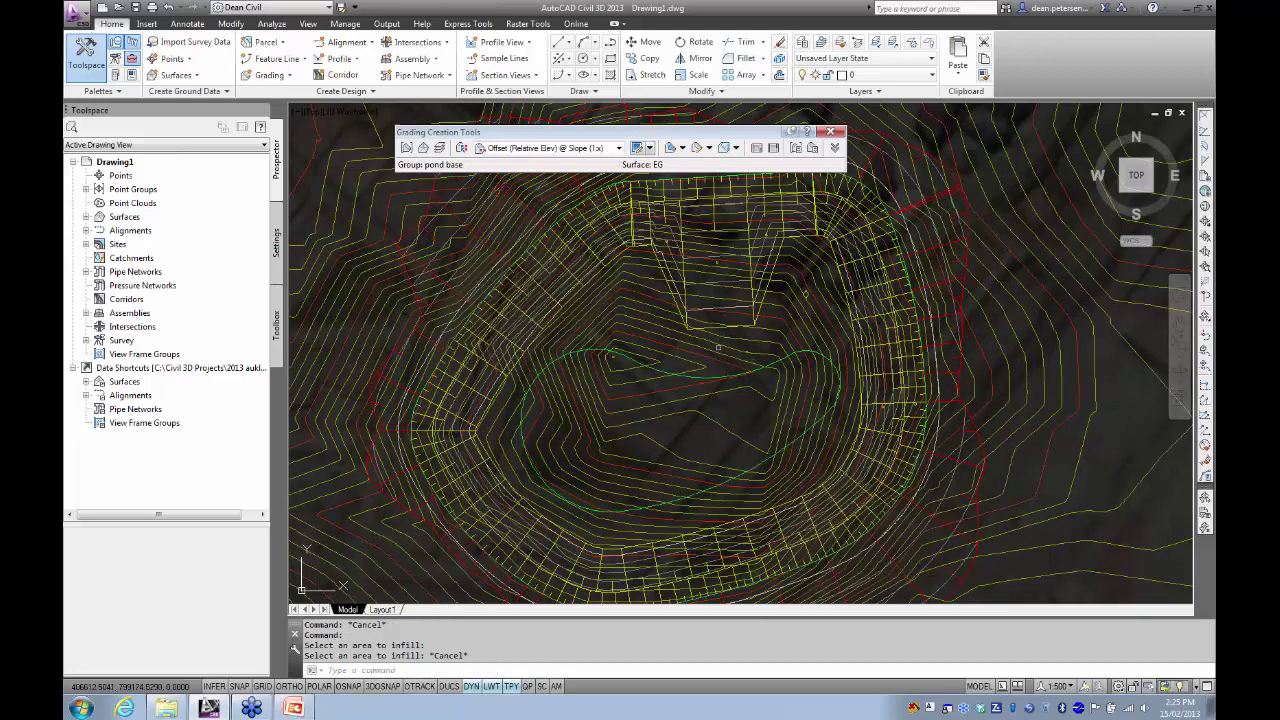
# - Inspect the pond base surface in 3D in the Object Viewer, orbiting around the infilled floor and island outline
pyautogui.click(663, 363)
pyautogui.rightClick(661, 365)
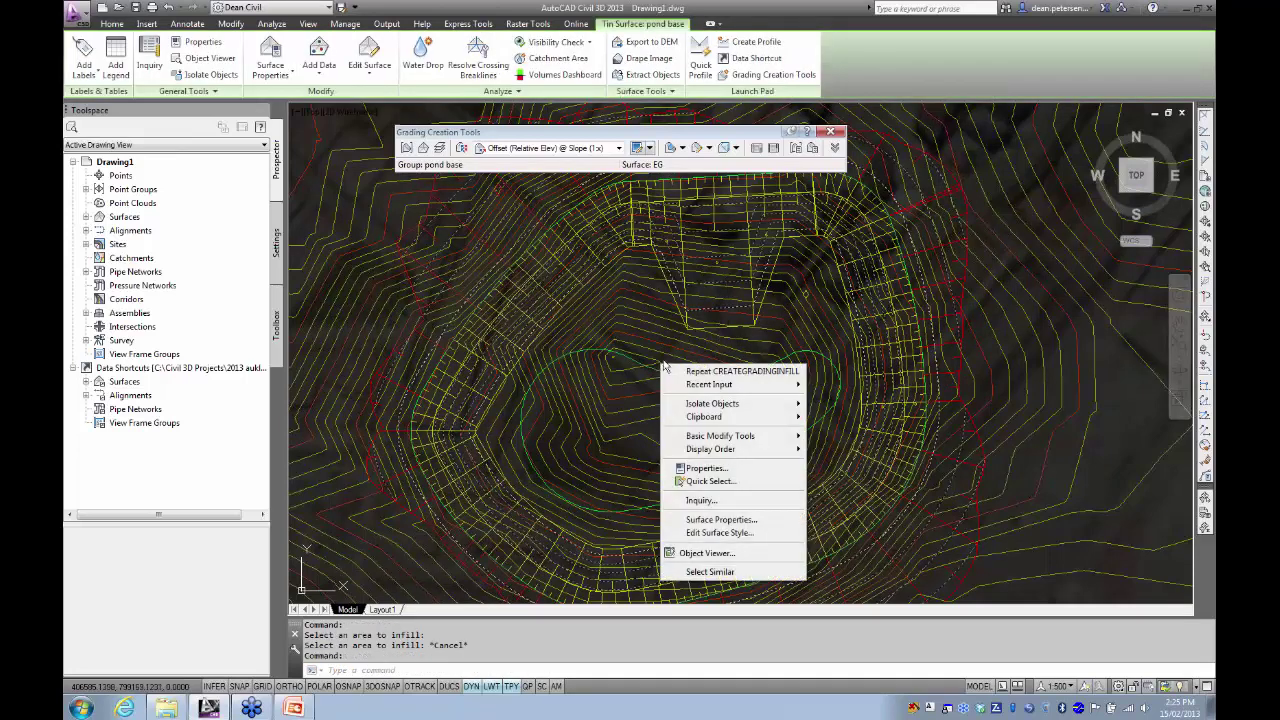
pyautogui.click(706, 553)
pyautogui.moveTo(620, 554)
pyautogui.mouseDown()
pyautogui.moveTo(608, 428)
pyautogui.moveTo(678, 466)
pyautogui.moveTo(552, 470)
pyautogui.mouseUp()
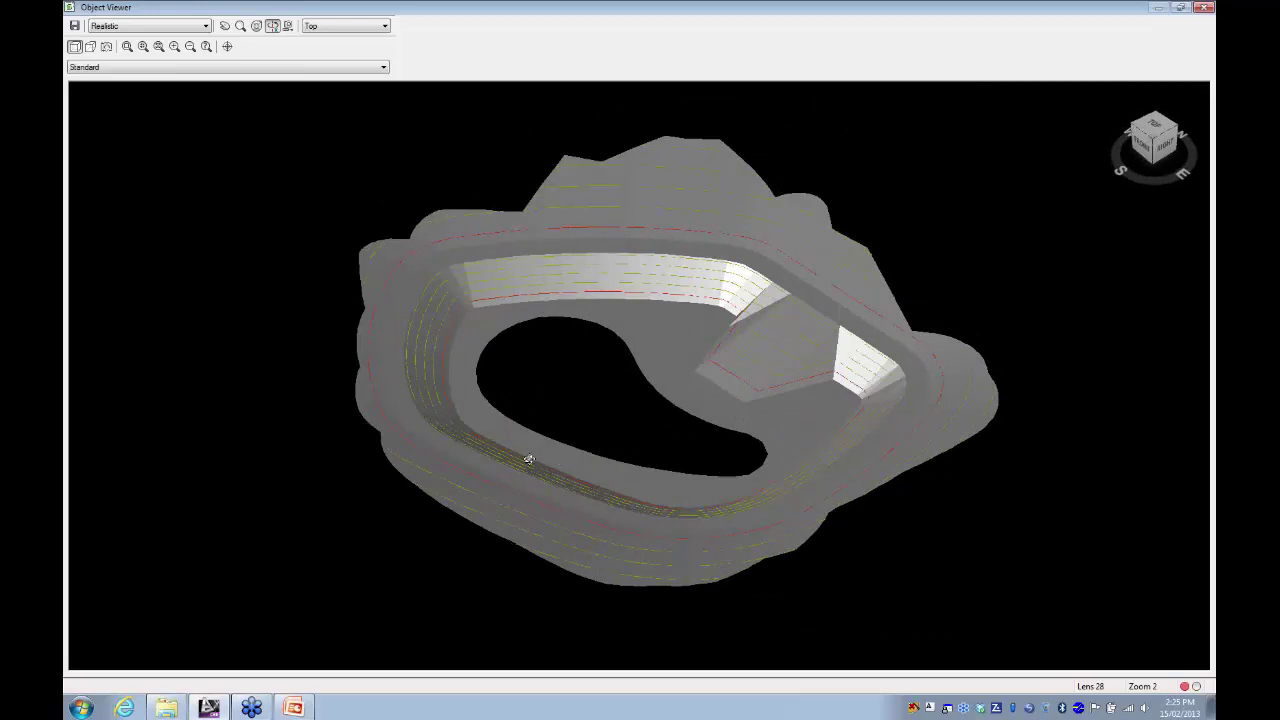
pyautogui.moveTo(529, 459)
pyautogui.mouseDown()
pyautogui.moveTo(566, 457)
pyautogui.moveTo(666, 366)
pyautogui.mouseUp()
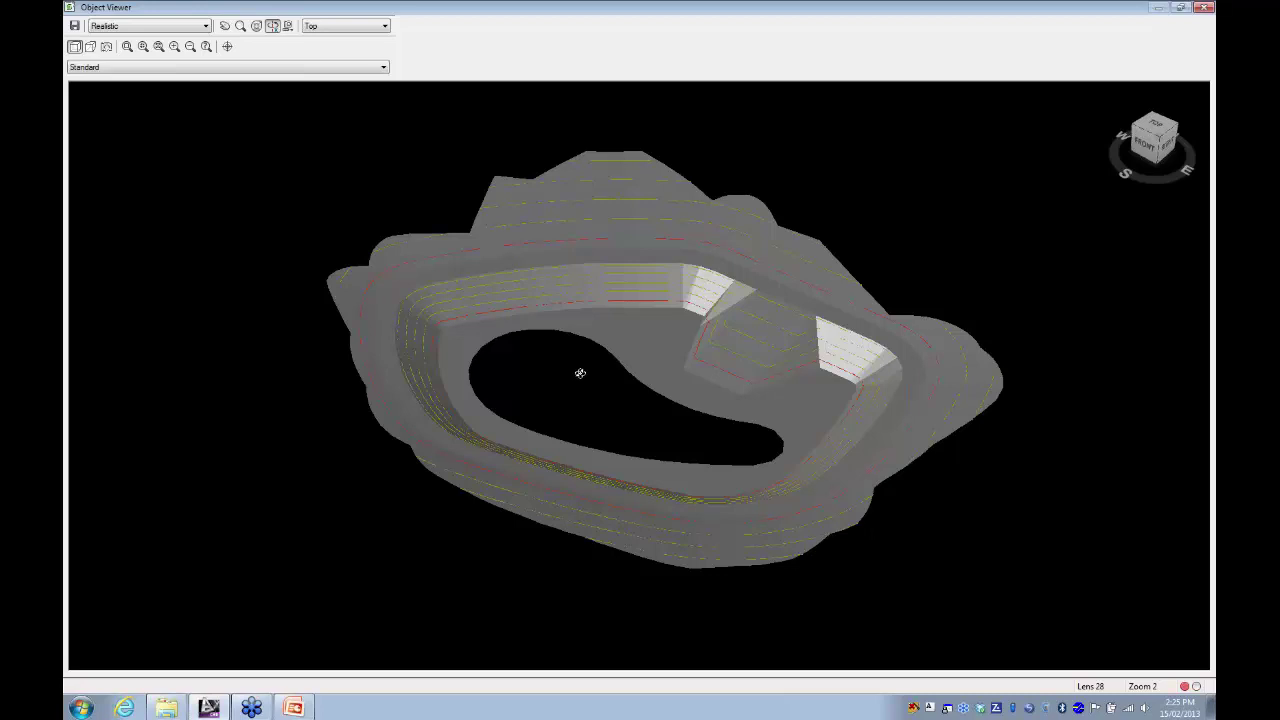
pyautogui.click(1204, 8)
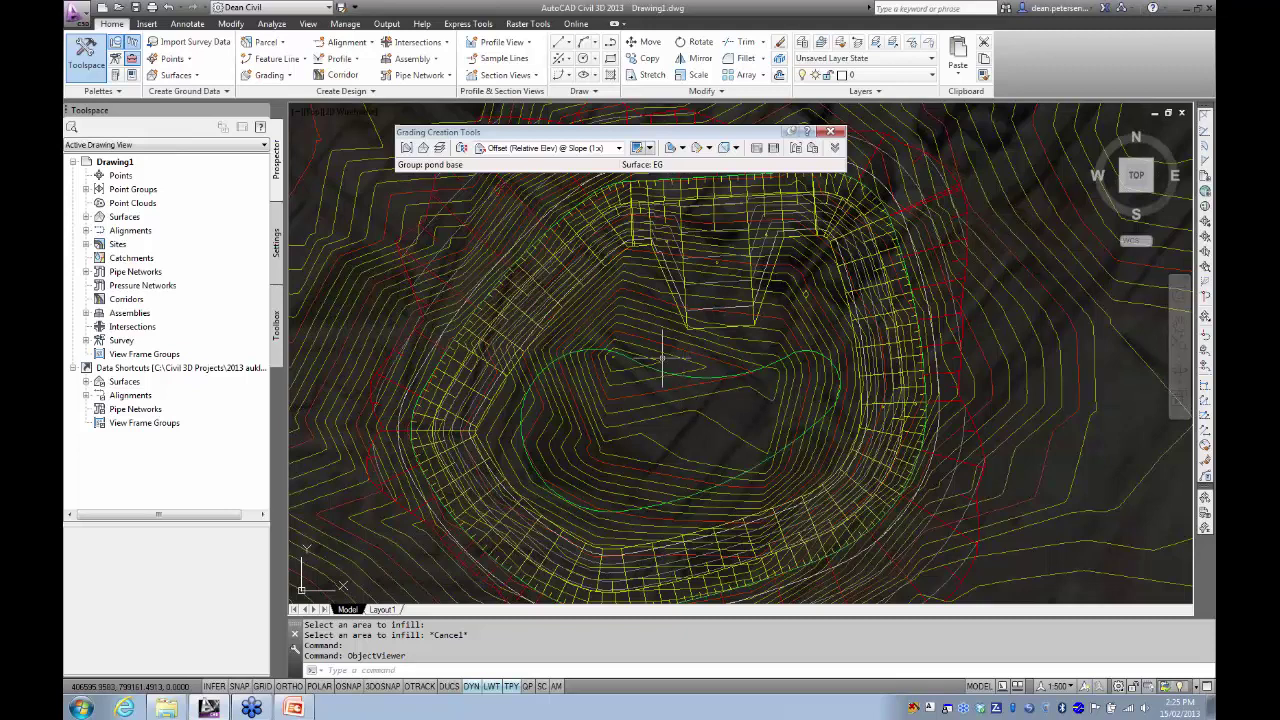
# - Grade inward from the island base feature line along its entire length with a relative elevation of 10 m at a 2:1 slope
pyautogui.click(618, 148)
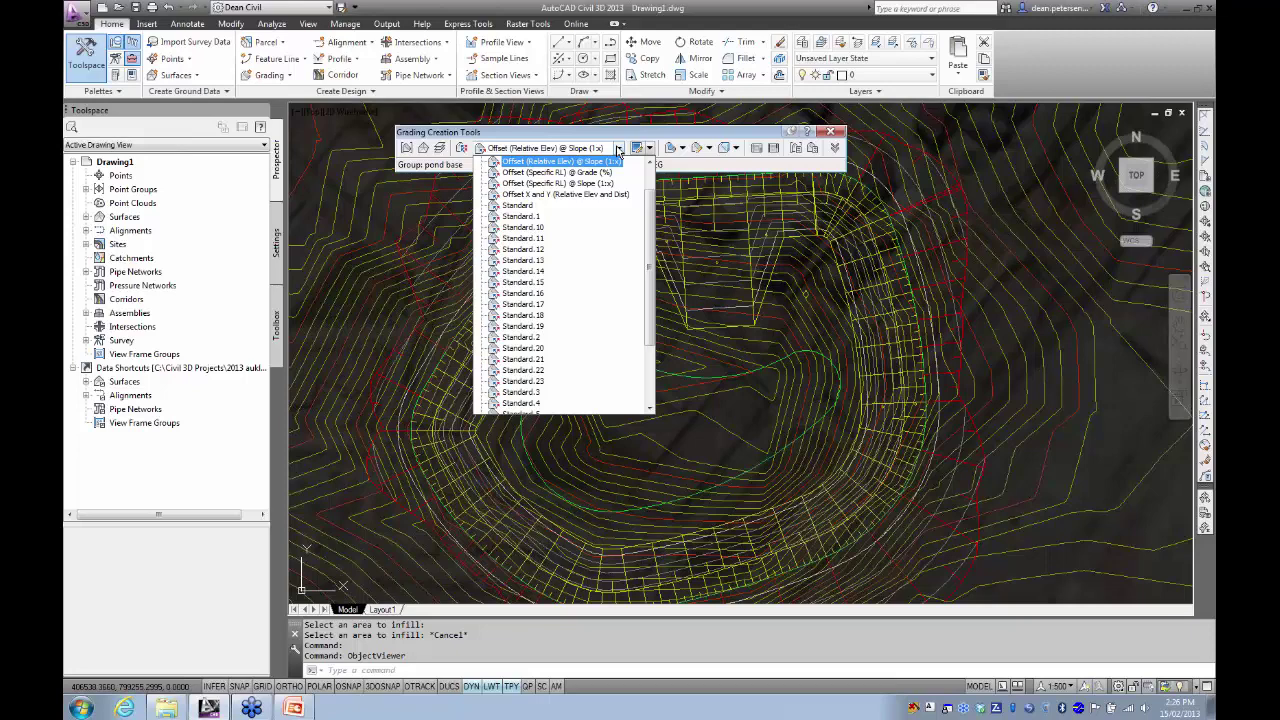
pyautogui.click(618, 148)
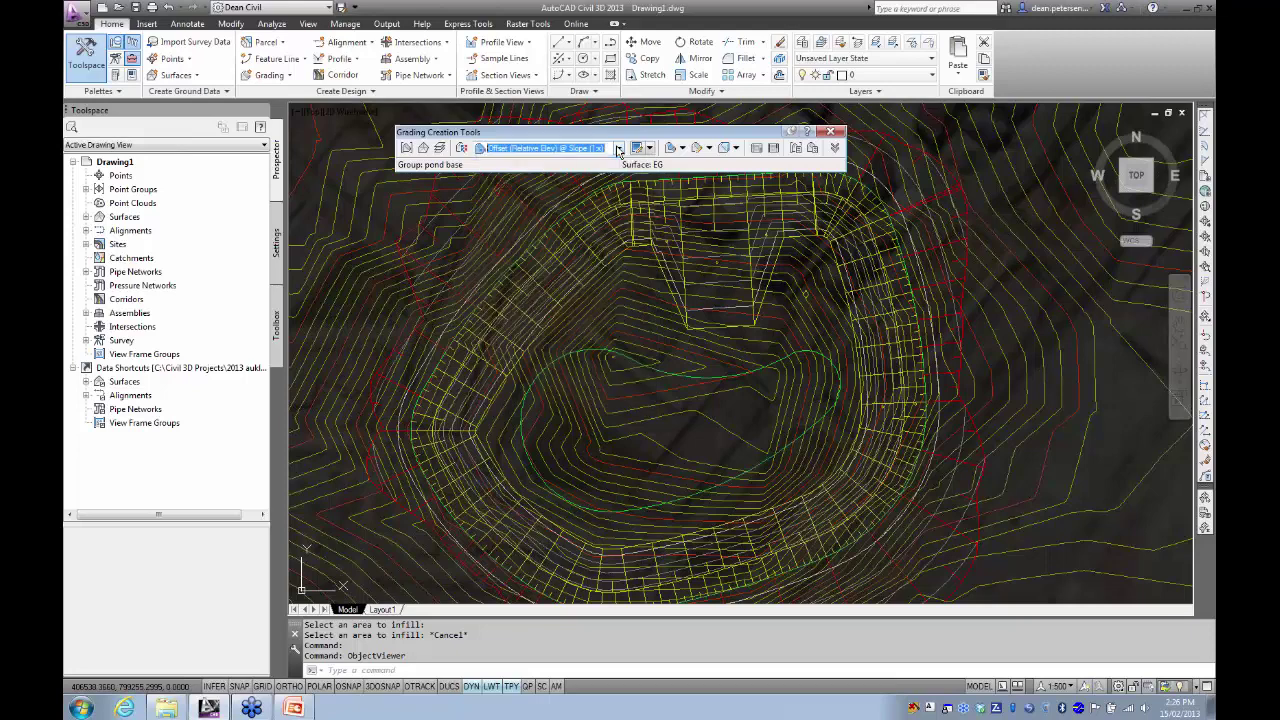
pyautogui.click(681, 148)
pyautogui.click(690, 165)
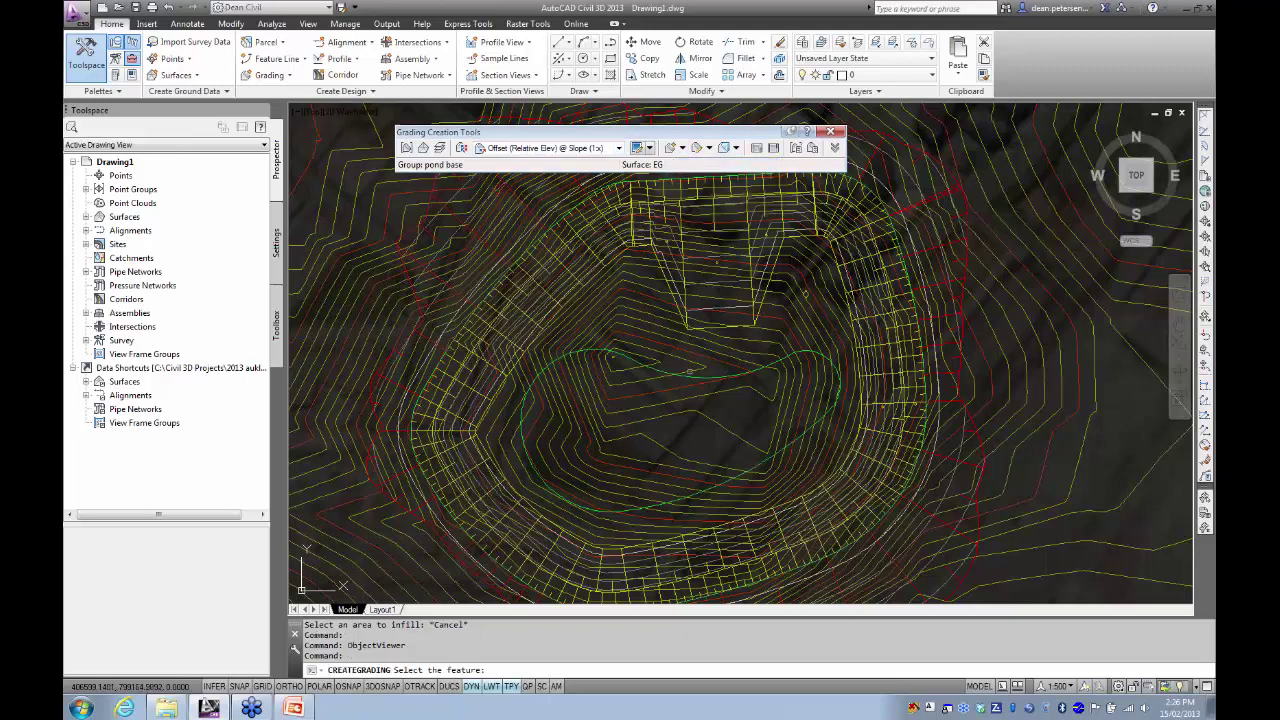
pyautogui.click(691, 374)
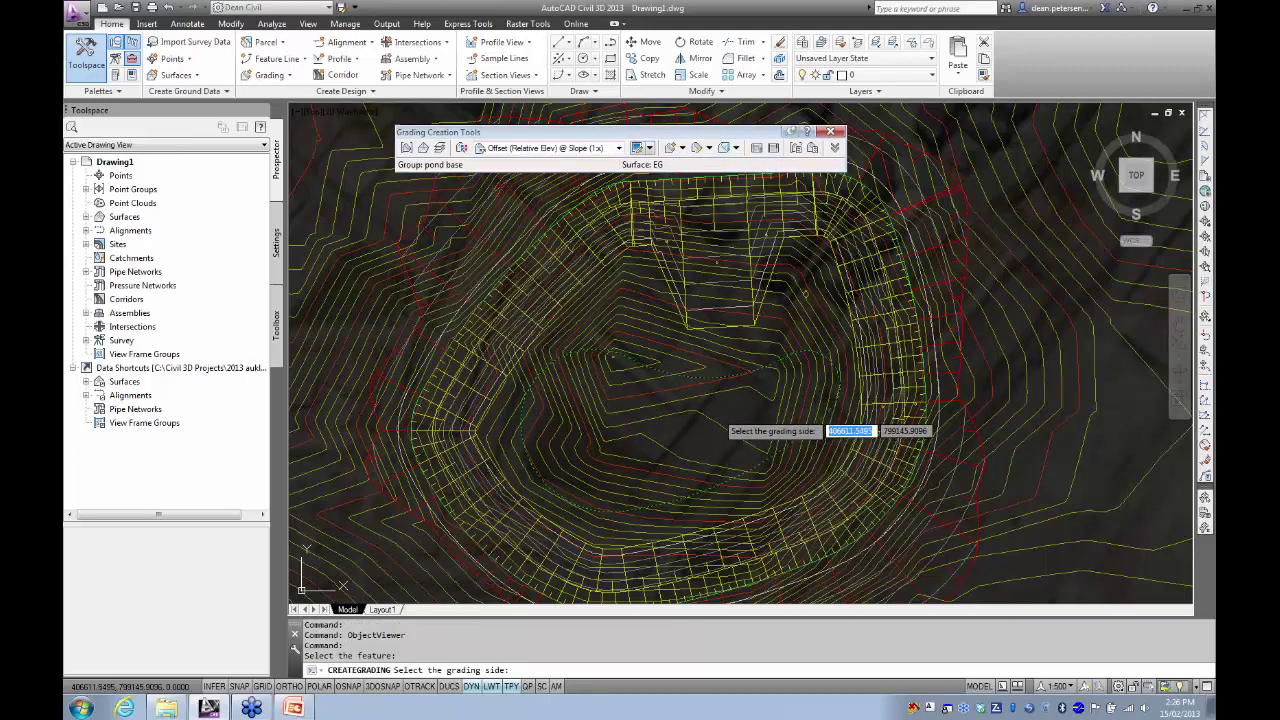
pyautogui.click(716, 411)
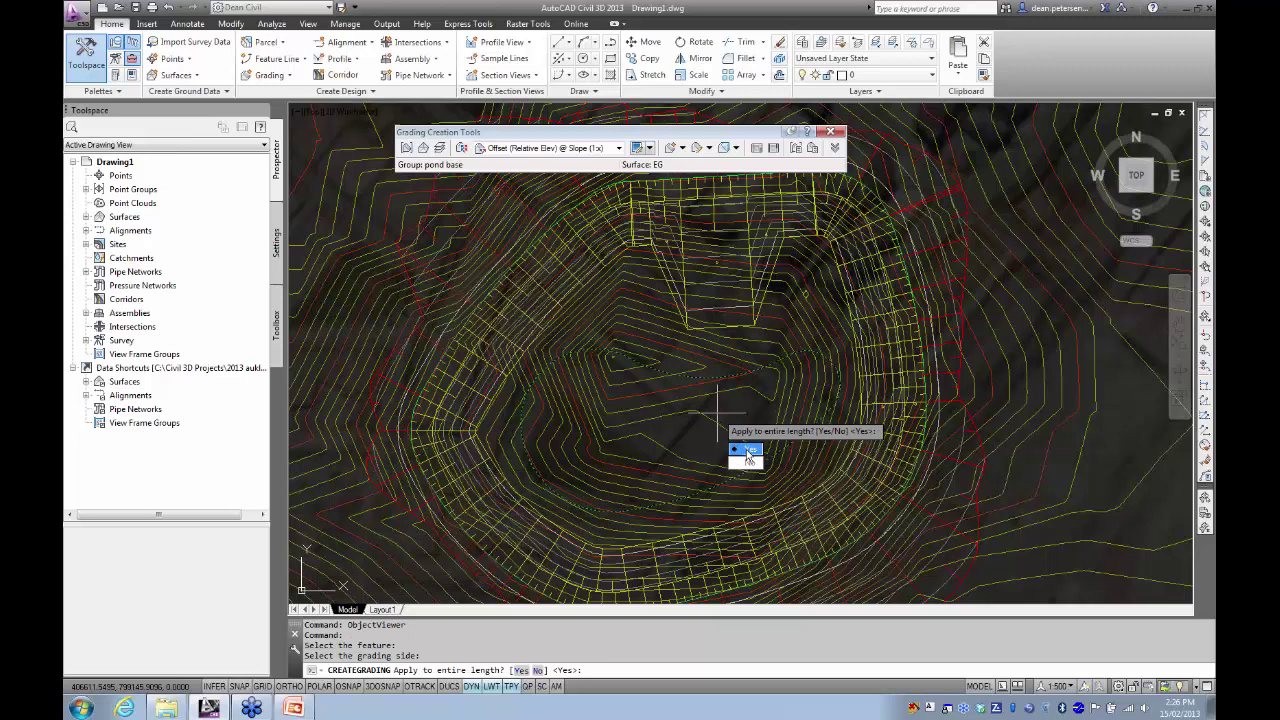
pyautogui.click(748, 451)
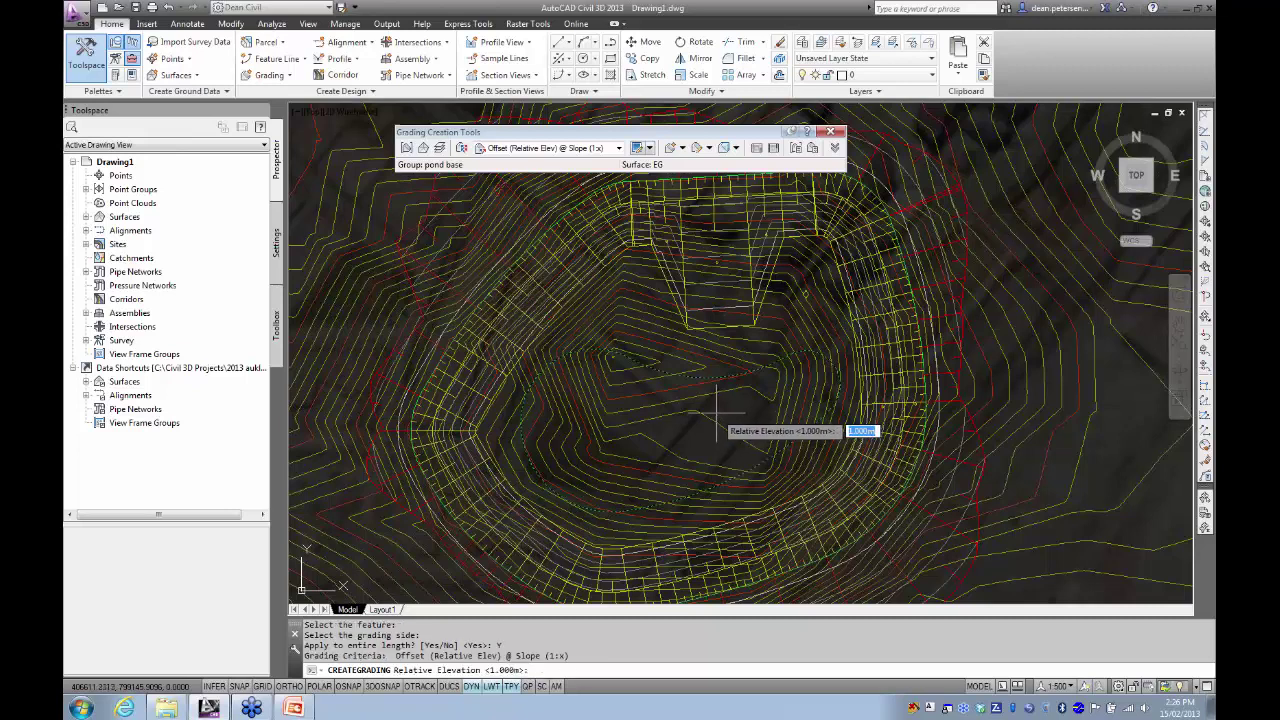
pyautogui.write('10')
pyautogui.press('Return')
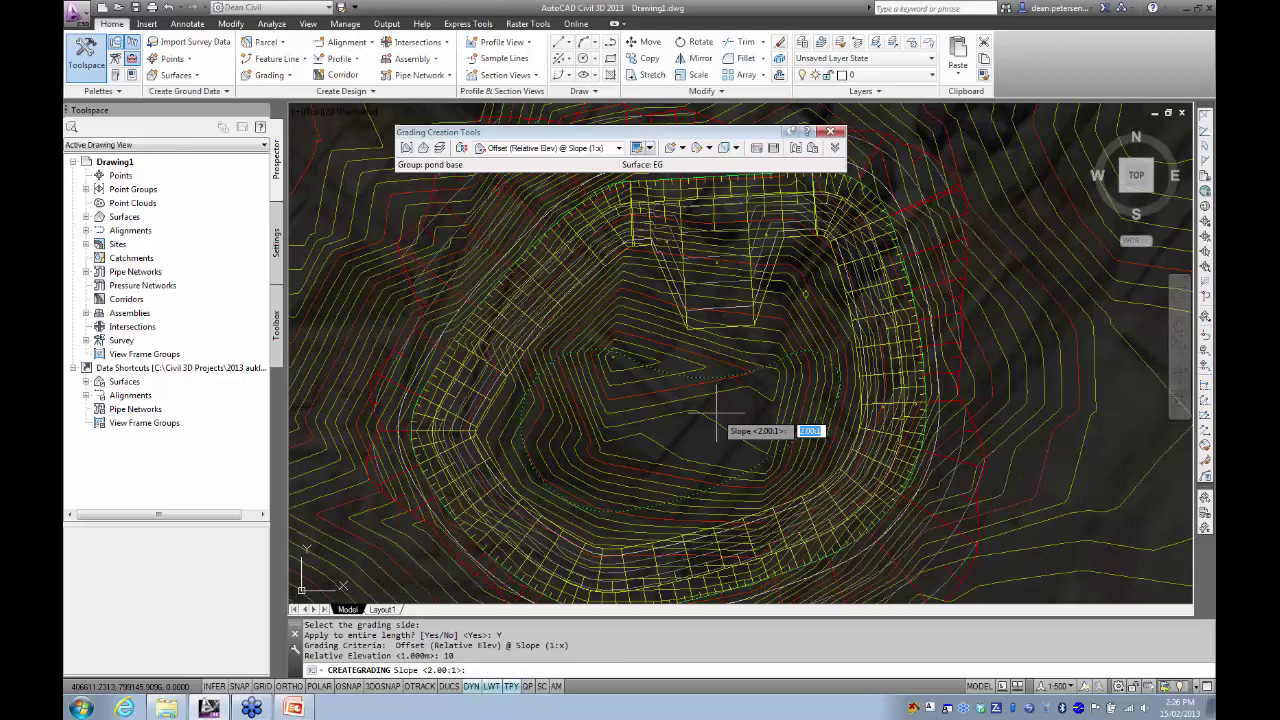
pyautogui.press('Return')
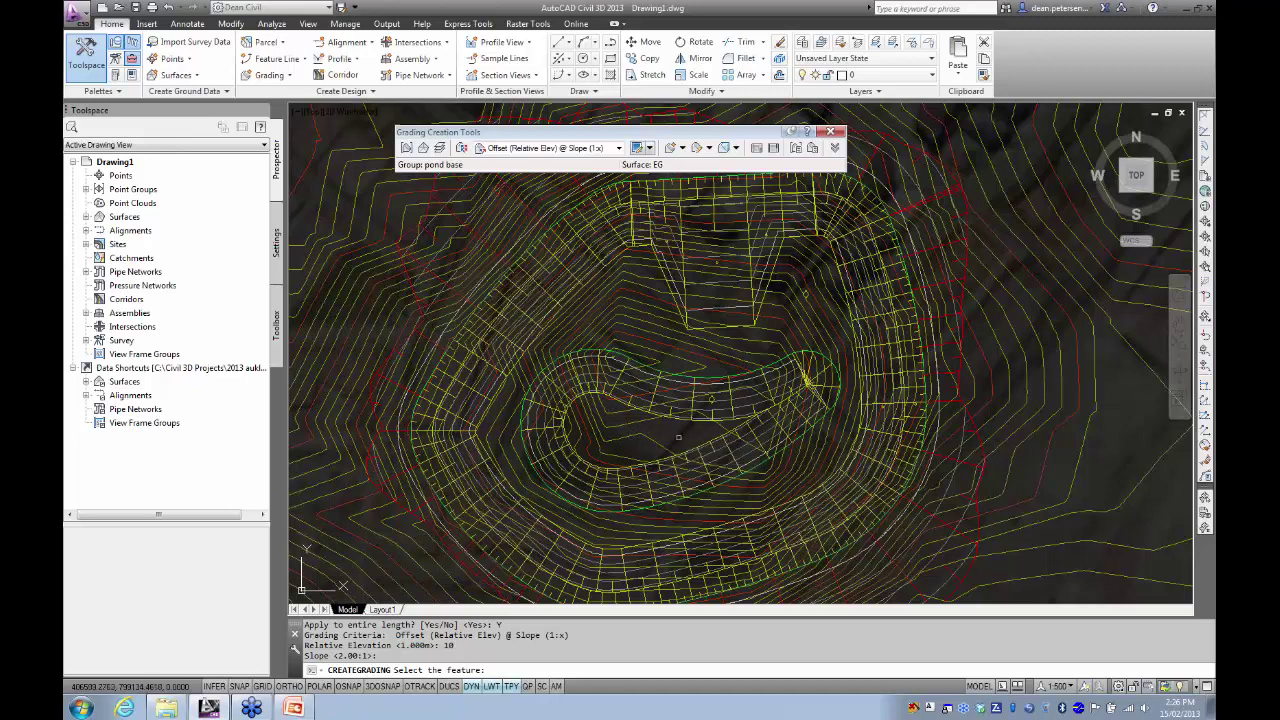
pyautogui.press('Escape')
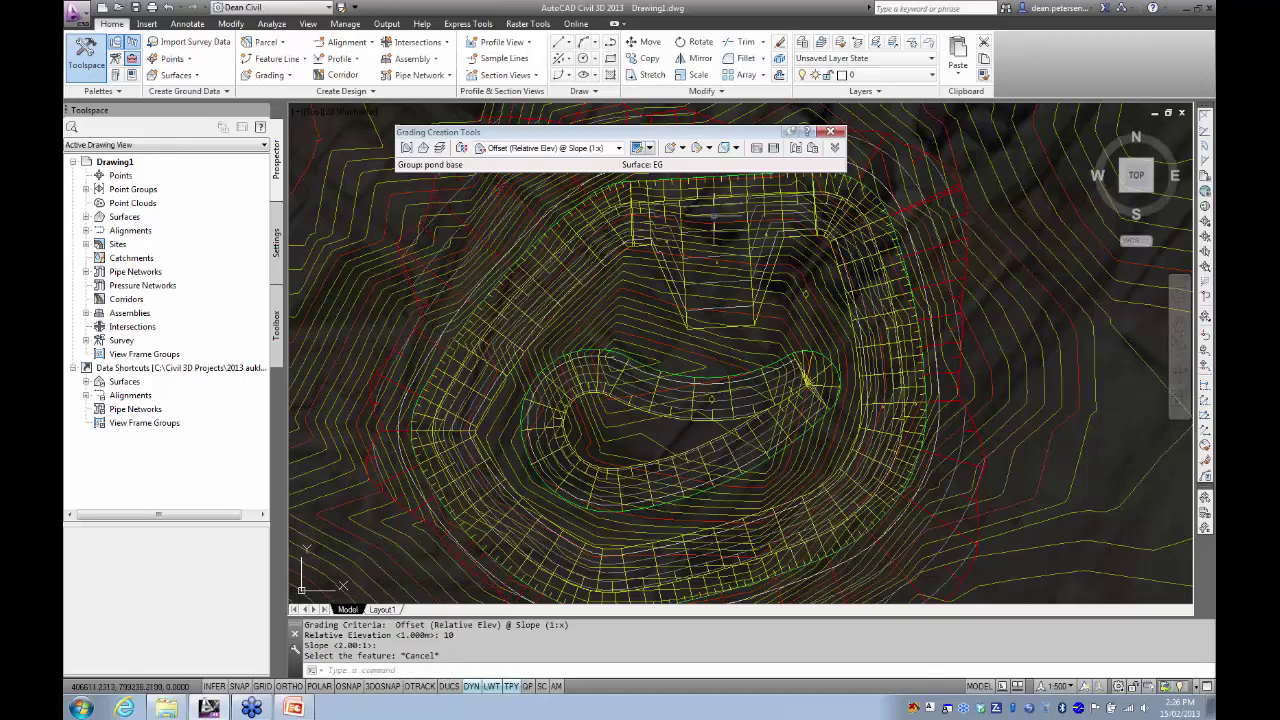
# - Edit the island grading to a relative elevation of 5 m, keeping the 2:1 slope
pyautogui.click(699, 149)
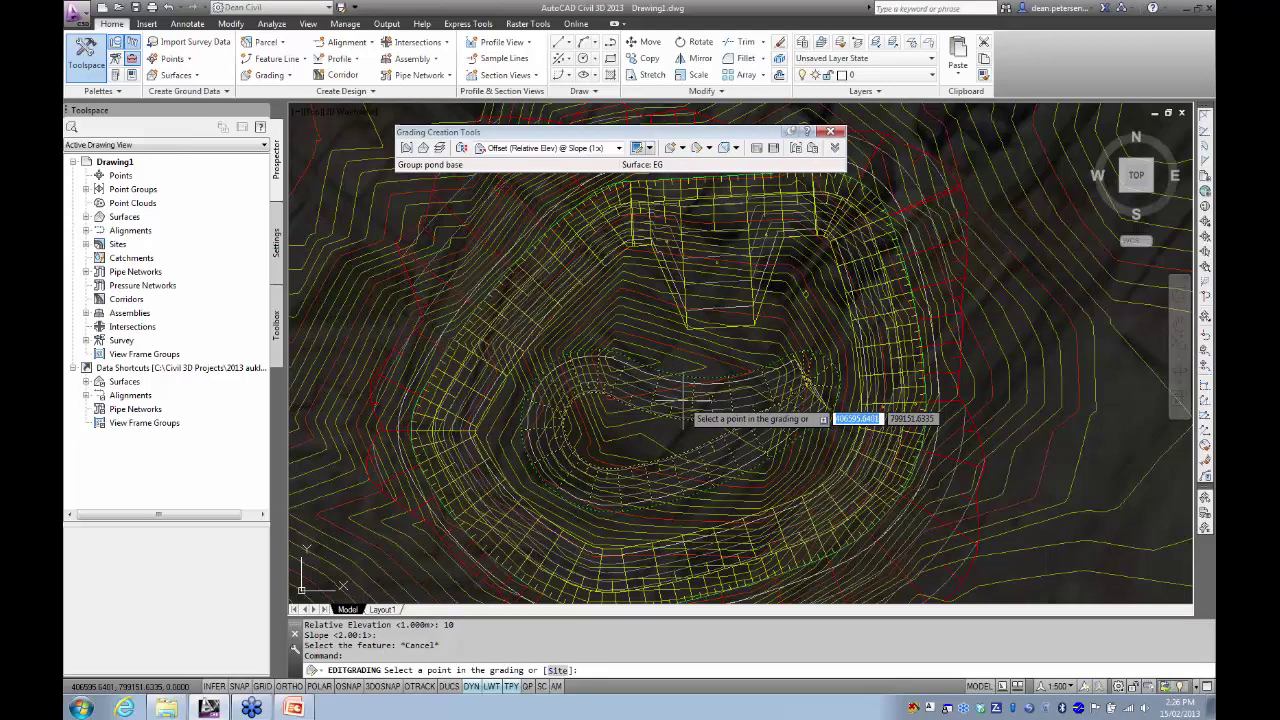
pyautogui.click(686, 410)
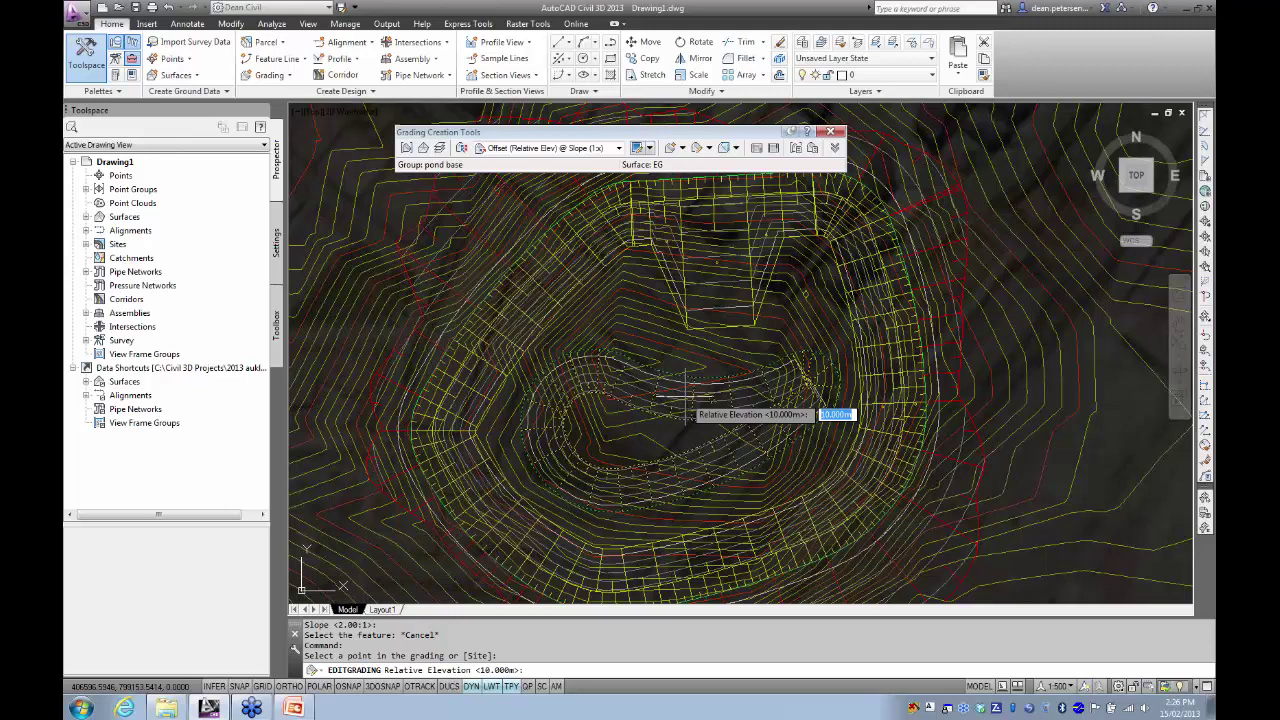
pyautogui.write('5')
pyautogui.press('Return')
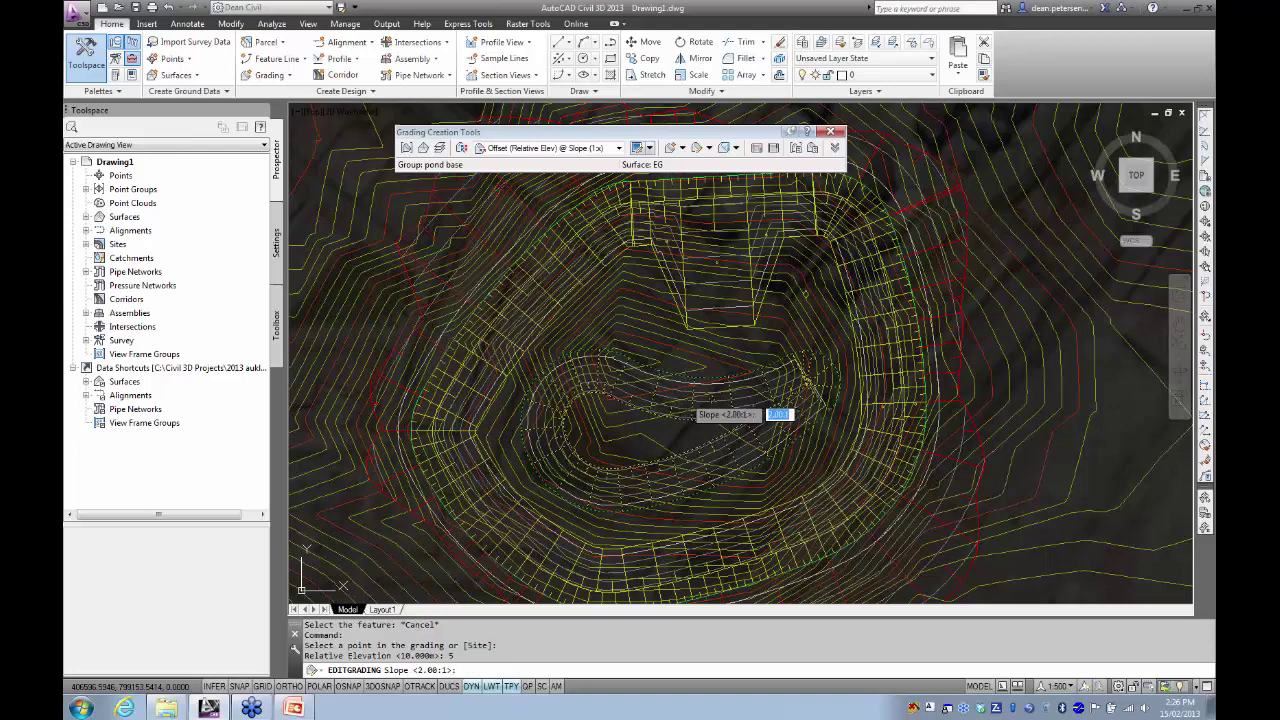
pyautogui.press('Return')
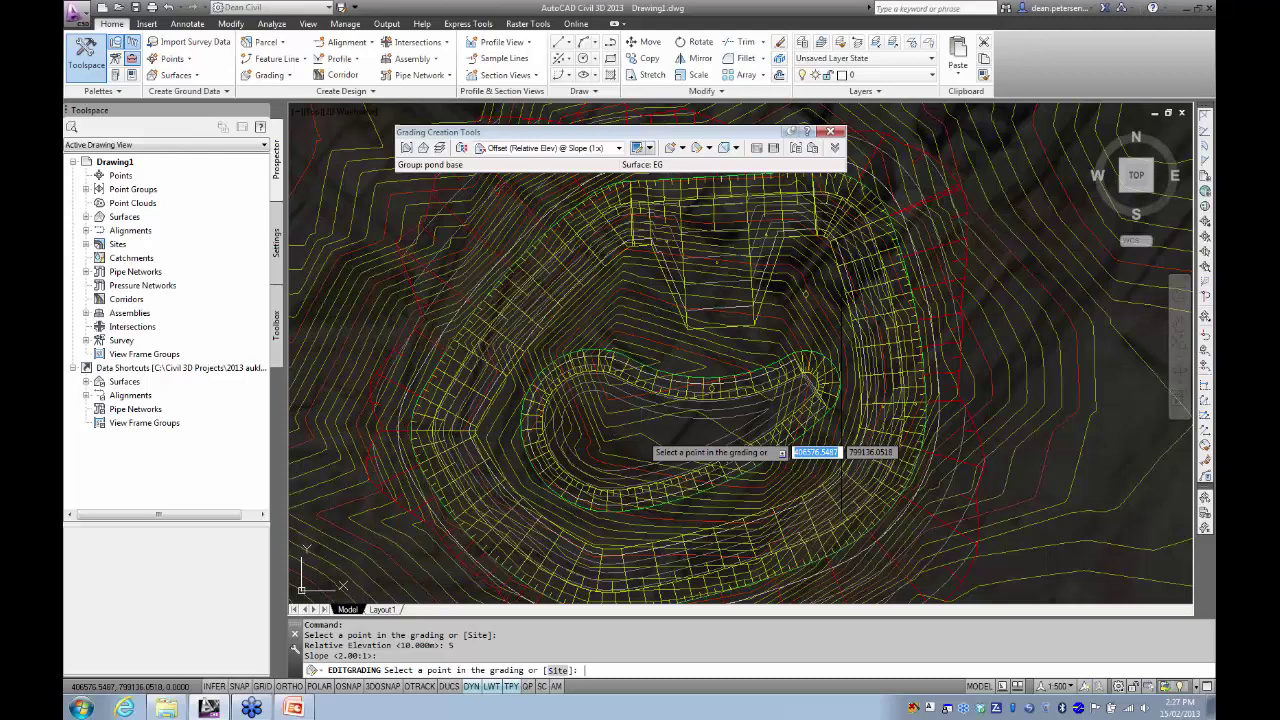
pyautogui.press('Escape')
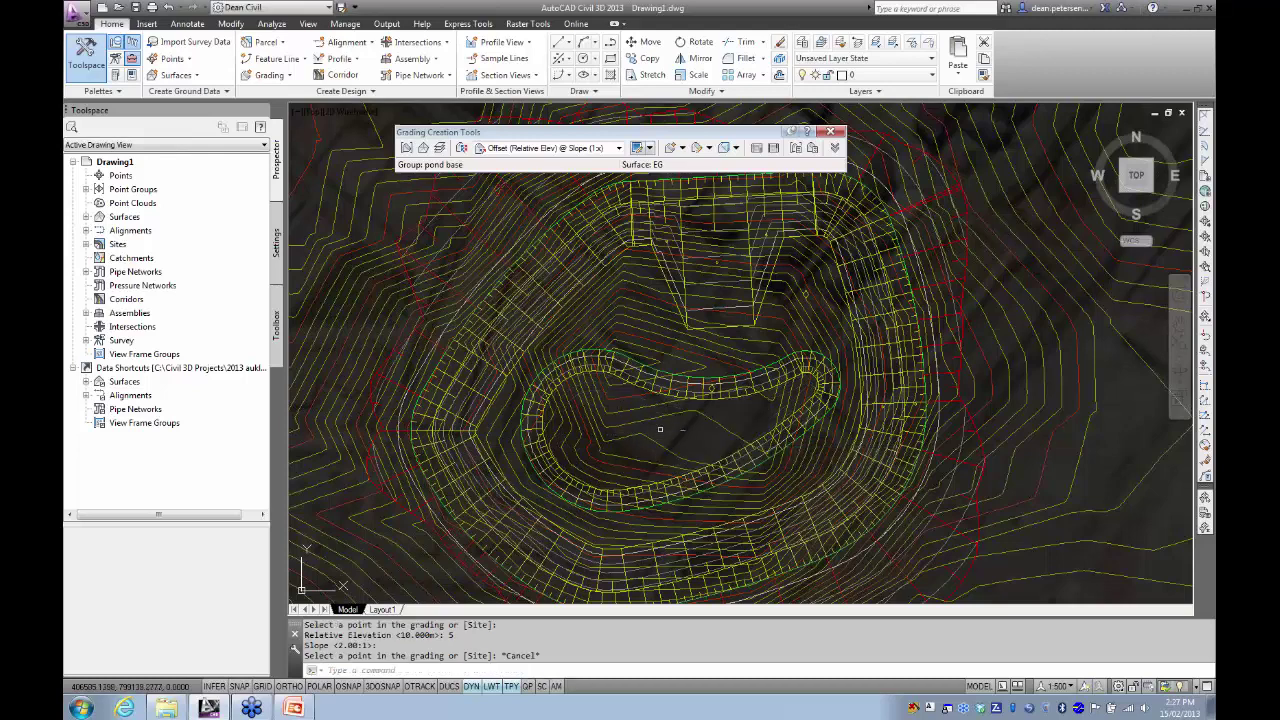
pyautogui.click(700, 356)
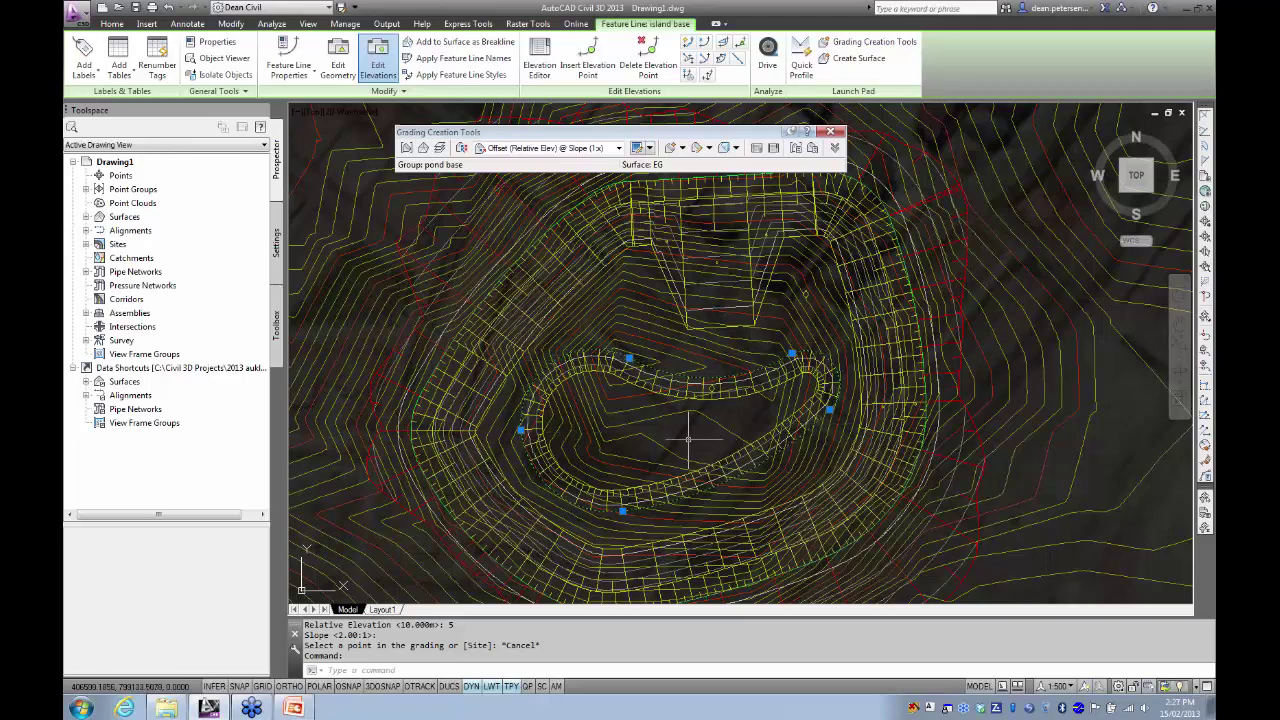
pyautogui.write('m')
pyautogui.press('Return')
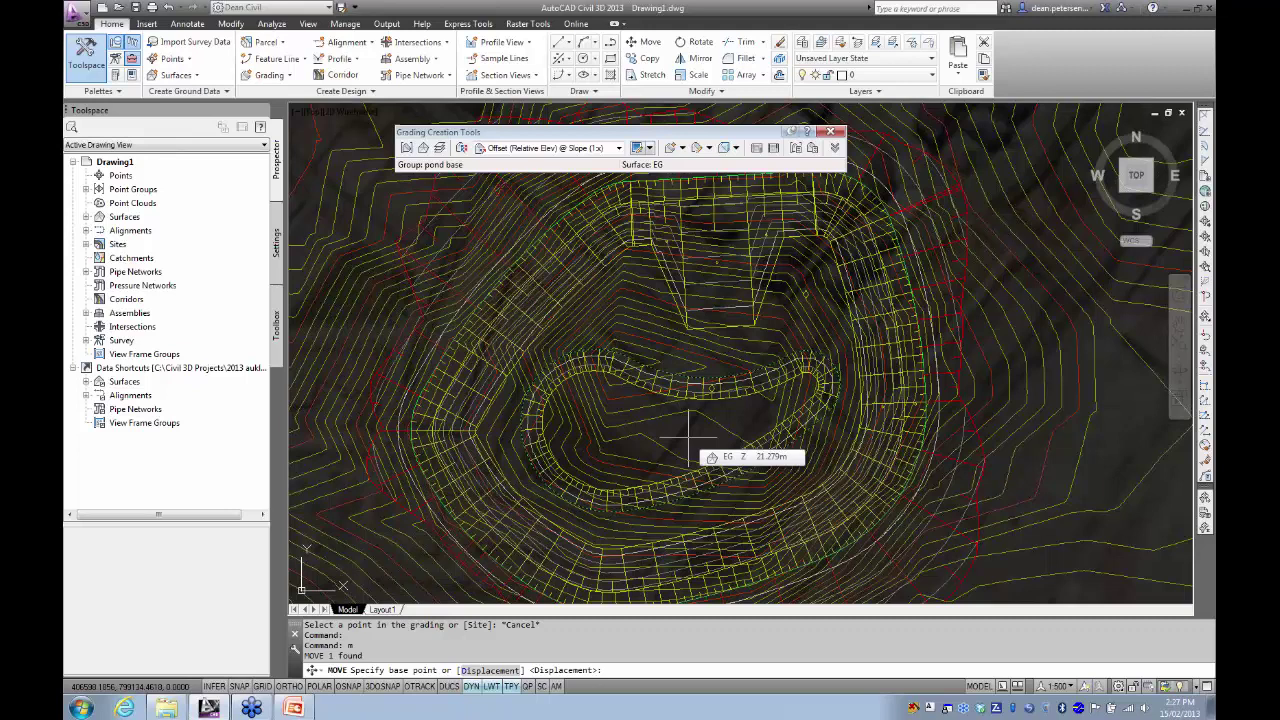
pyautogui.write('d')
pyautogui.press('Return')
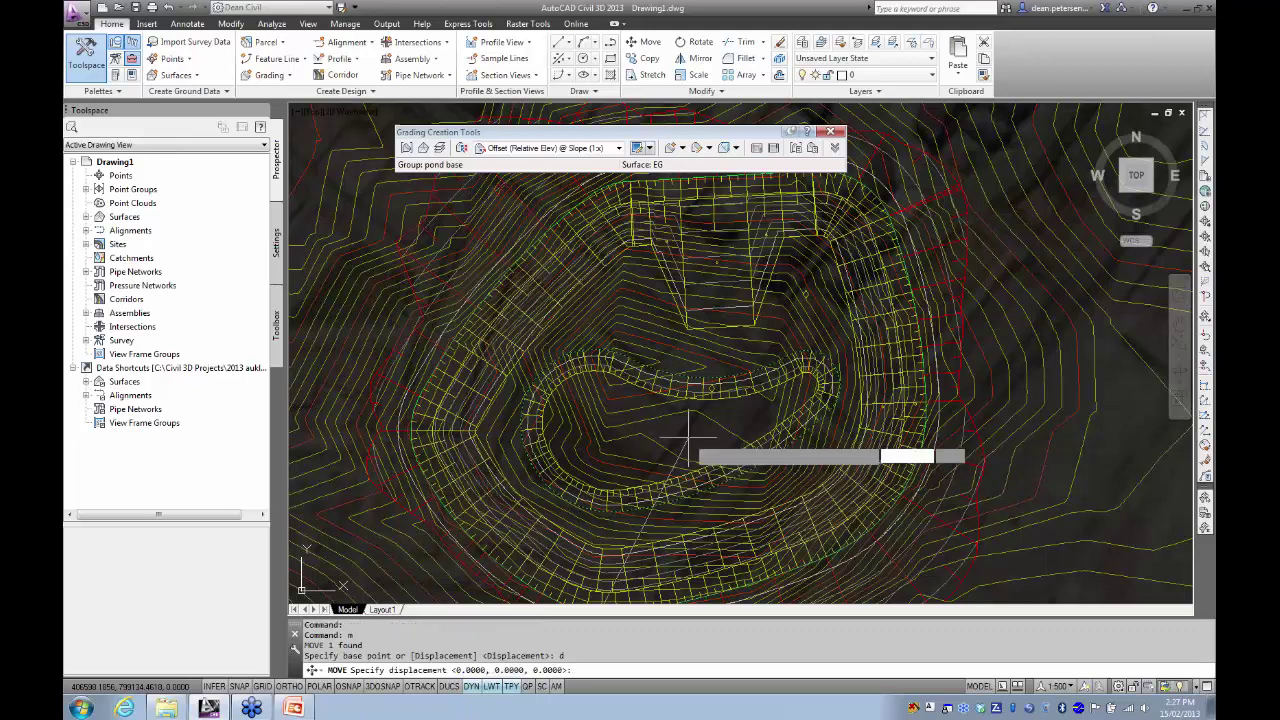
pyautogui.press('Escape')
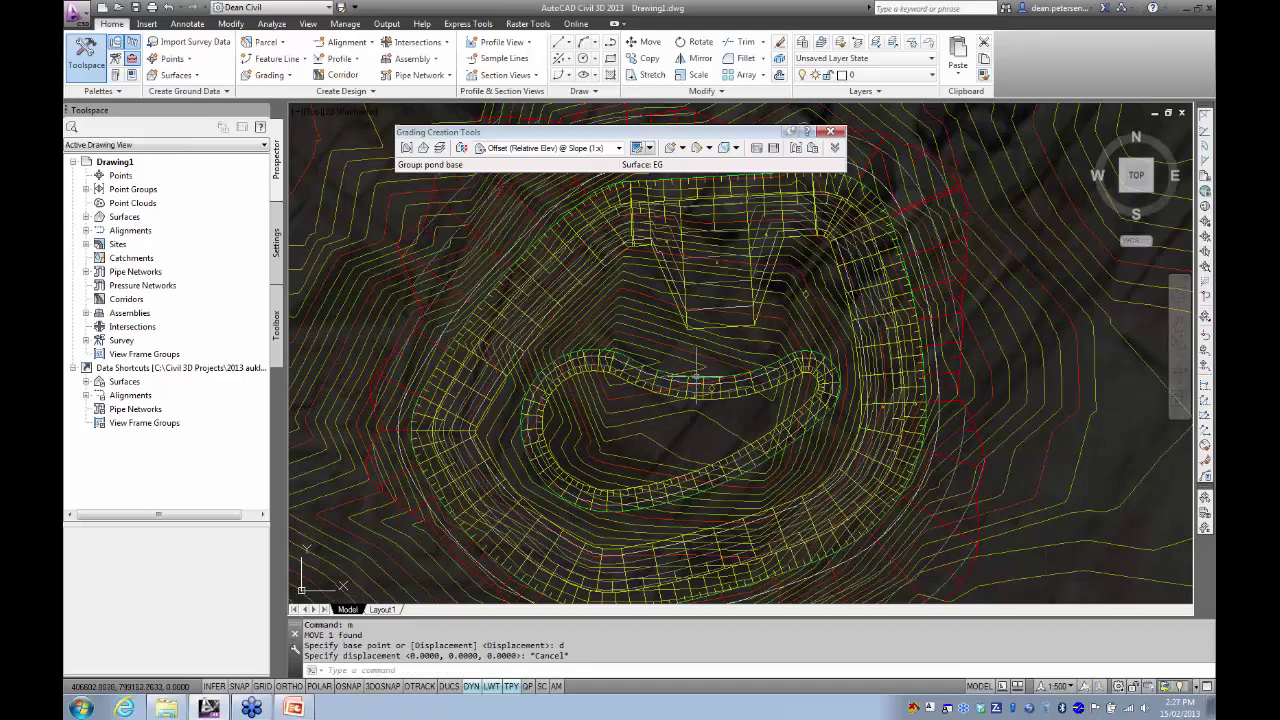
# - Move the island base feature line vertically using a displacement of 0,0,5
pyautogui.click(697, 380)
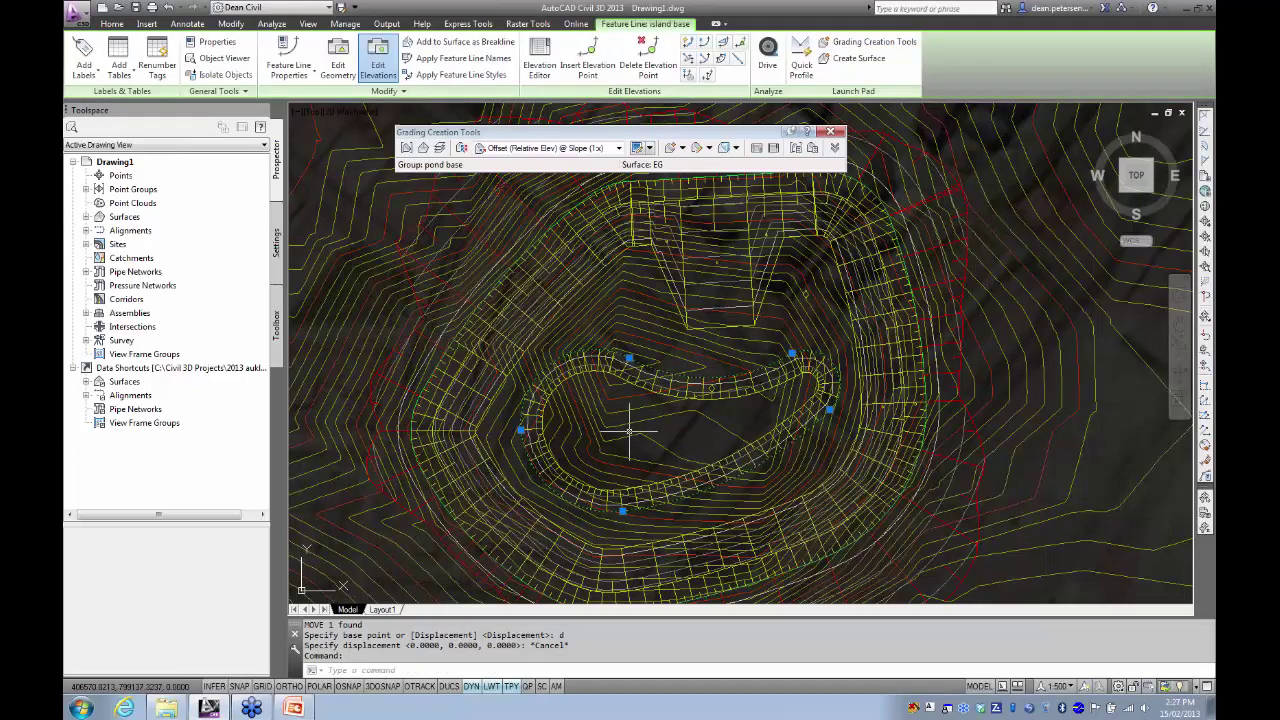
pyautogui.moveTo(628, 432)
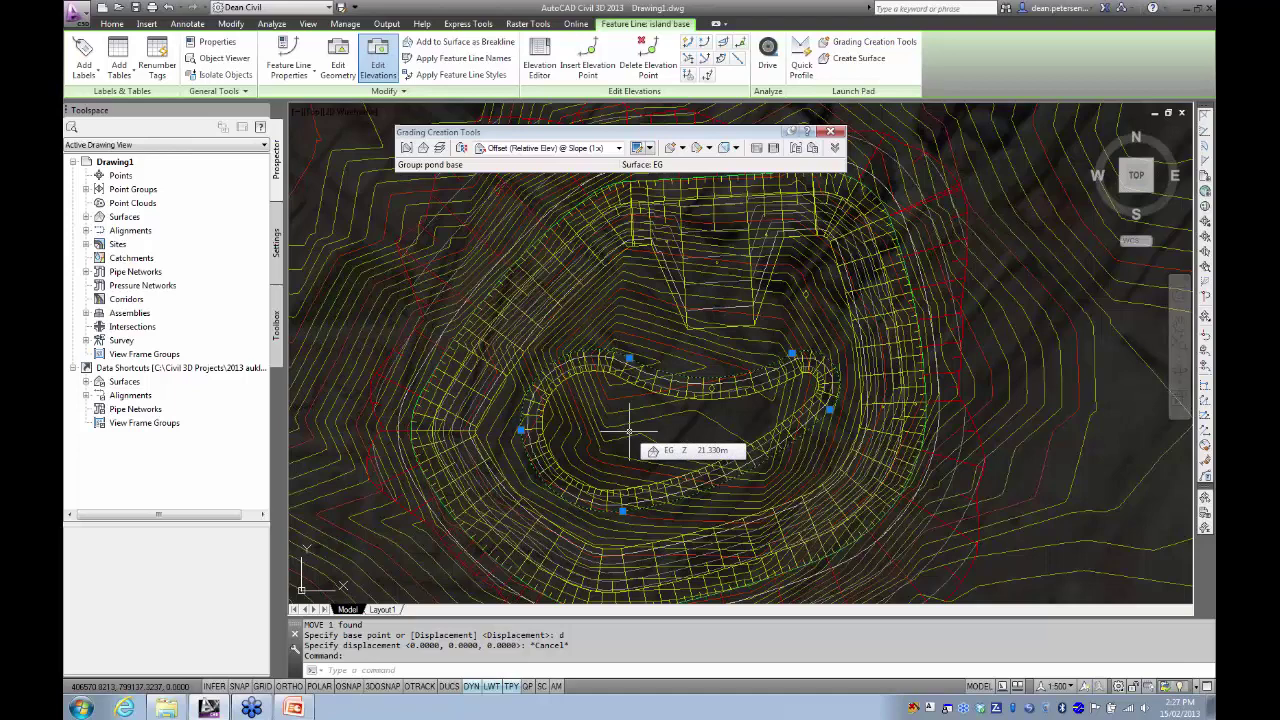
pyautogui.write('m')
pyautogui.press('Return')
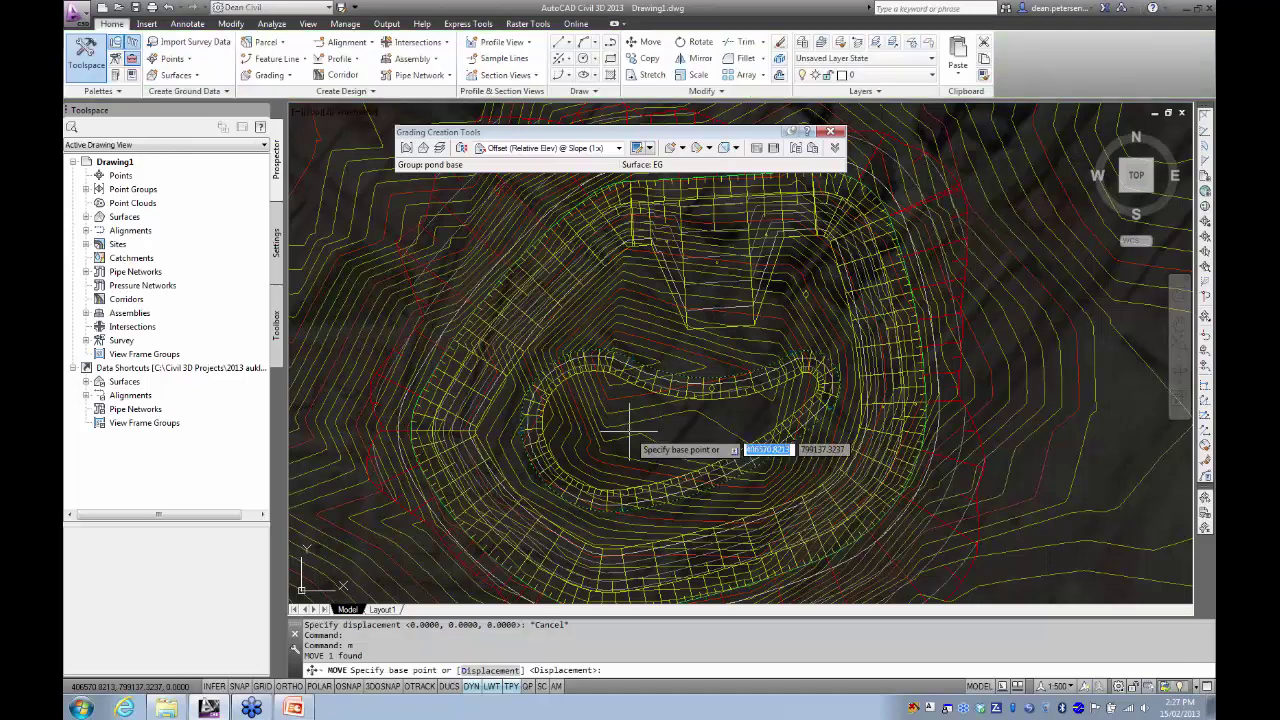
pyautogui.click(491, 671)
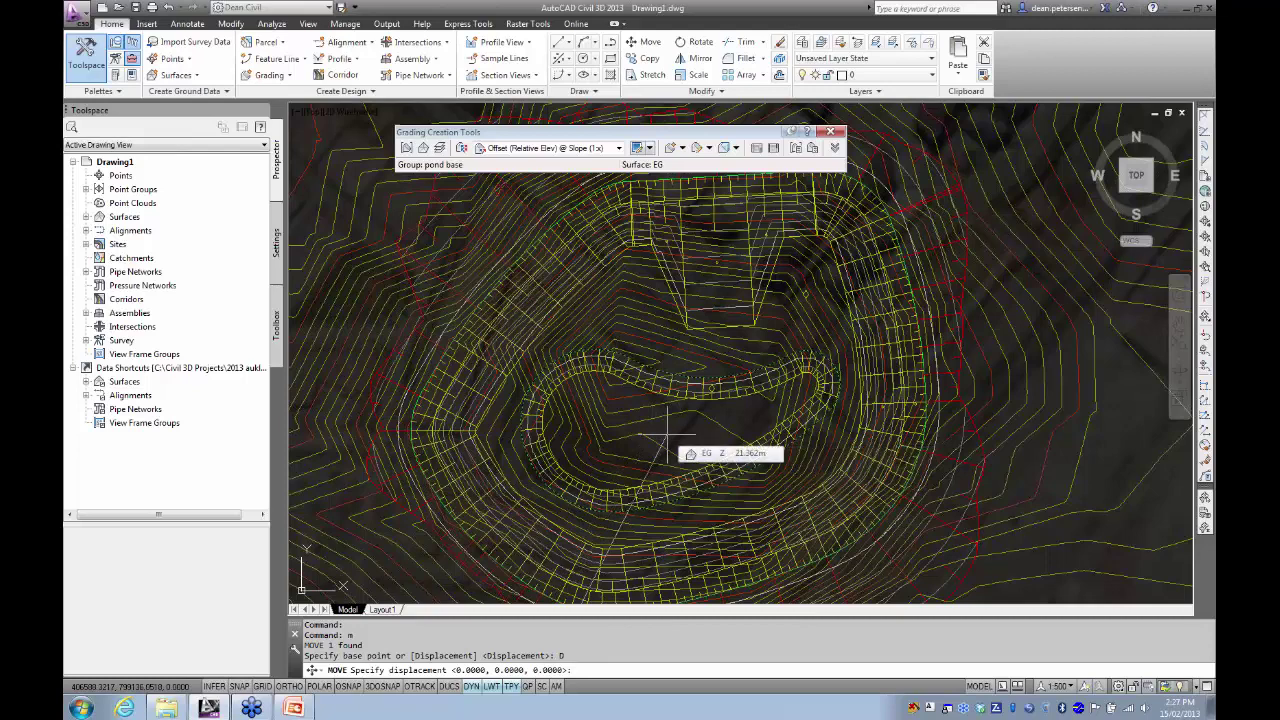
pyautogui.write('0,0,5')
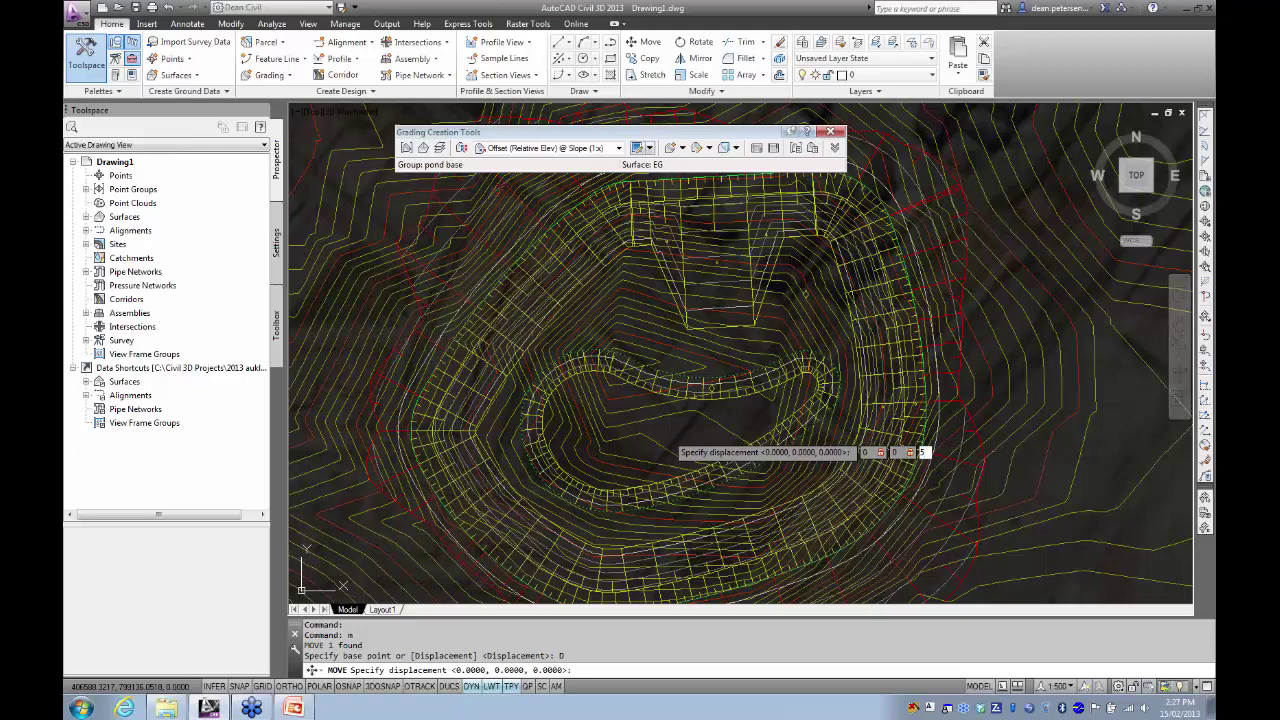
pyautogui.press('Return')
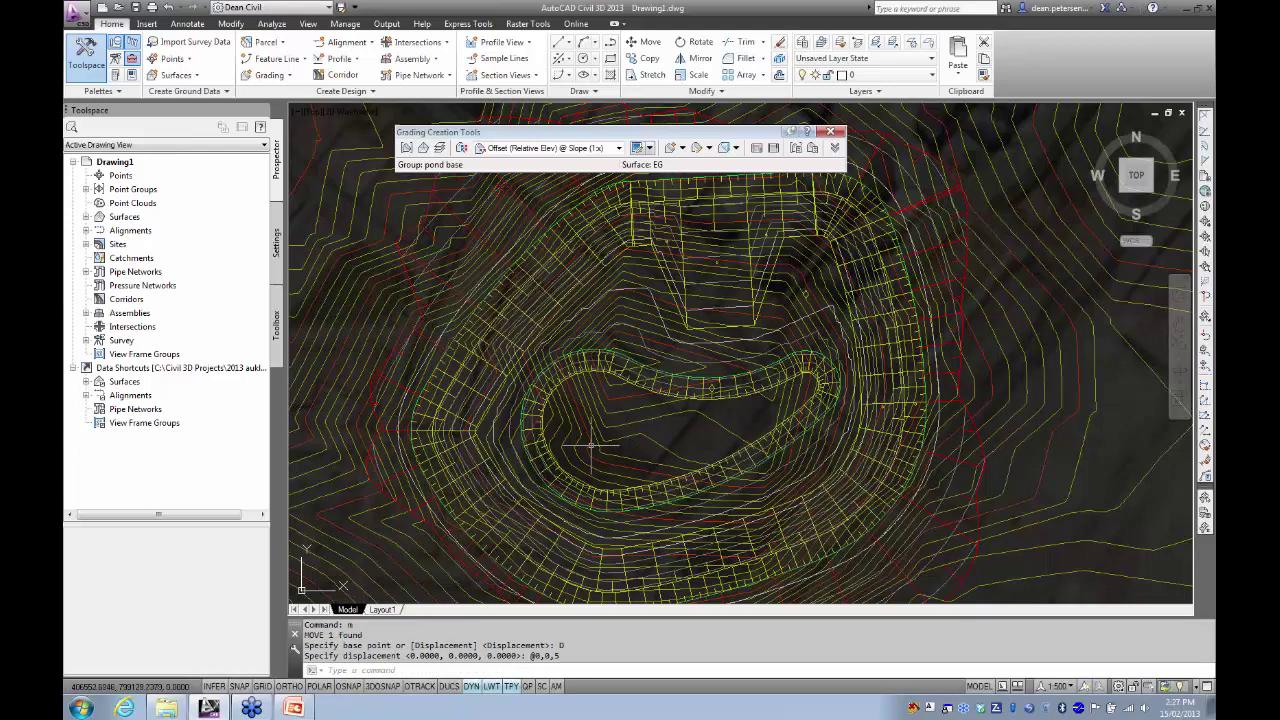
# - Inspect the pond base surface in the Object Viewer, orbiting around the raised island slopes from several sides
pyautogui.click(816, 311)
pyautogui.rightClick(650, 404)
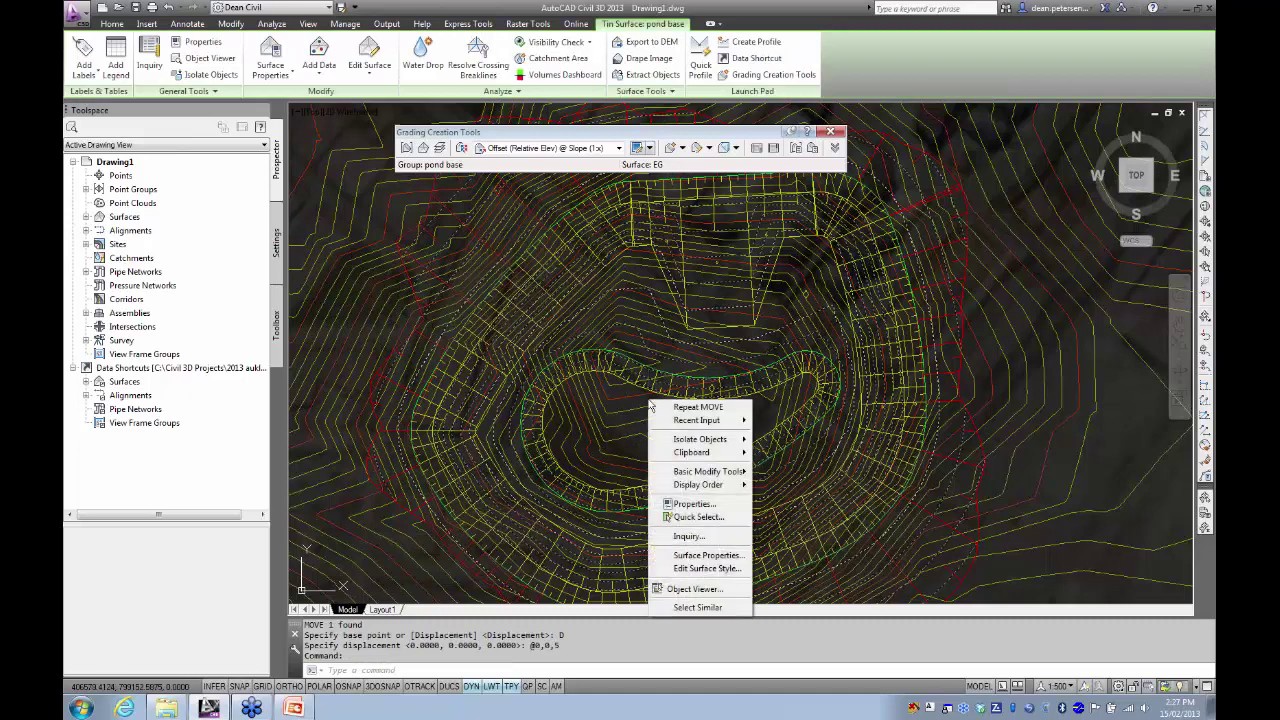
pyautogui.click(694, 589)
pyautogui.moveTo(536, 550)
pyautogui.mouseDown()
pyautogui.moveTo(586, 451)
pyautogui.moveTo(573, 409)
pyautogui.mouseUp()
pyautogui.scroll(5, 566, 440)
pyautogui.scroll(-3, 566, 440)
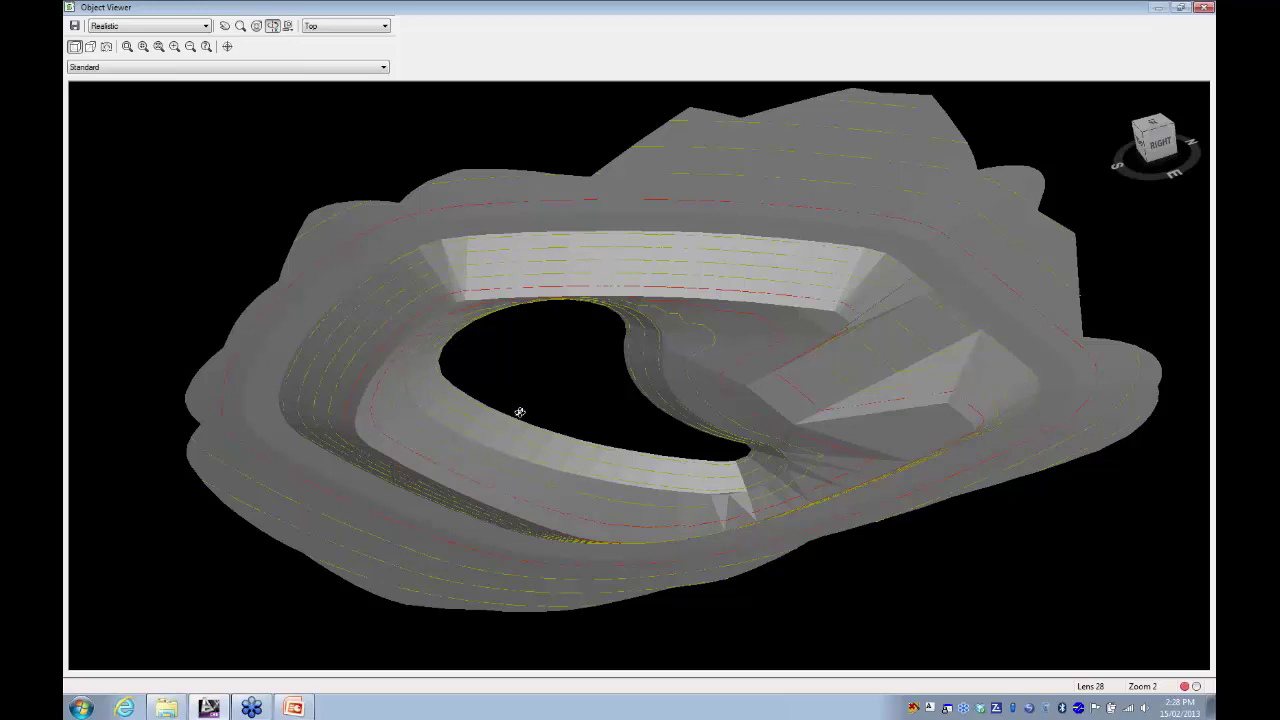
pyautogui.moveTo(519, 412); pyautogui.dragTo(527, 328)
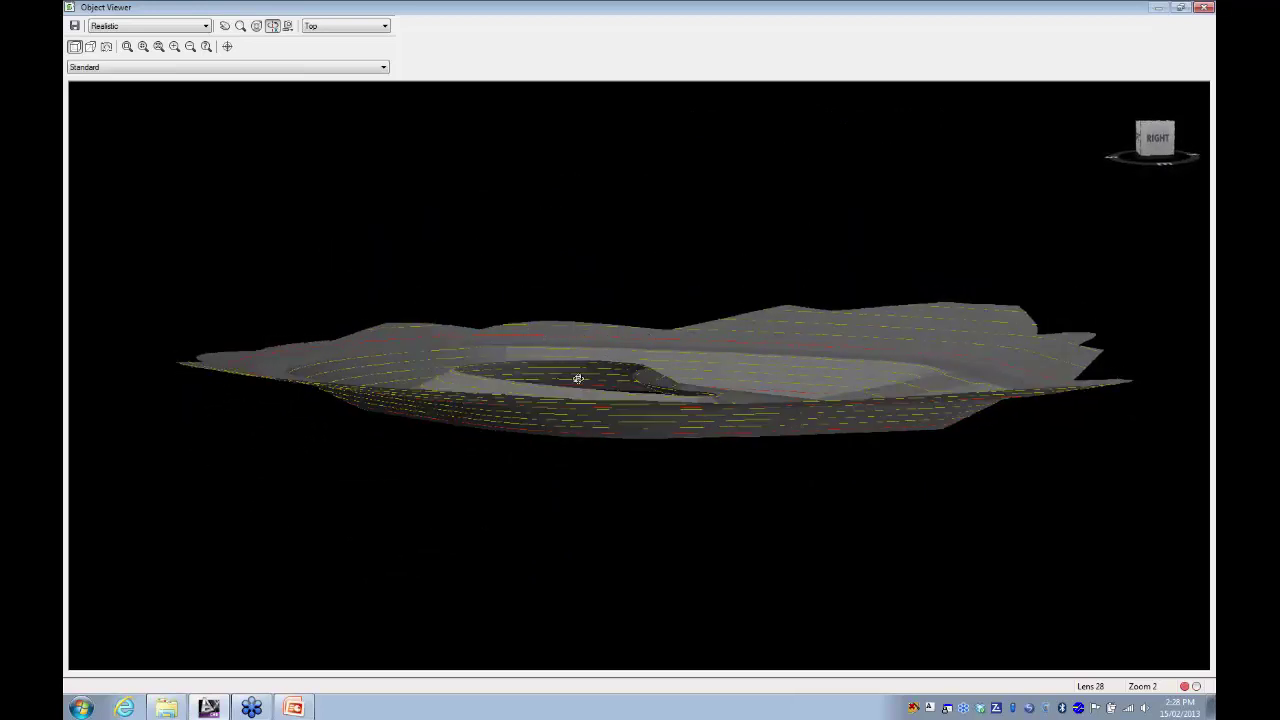
pyautogui.moveTo(578, 378); pyautogui.dragTo(553, 441)
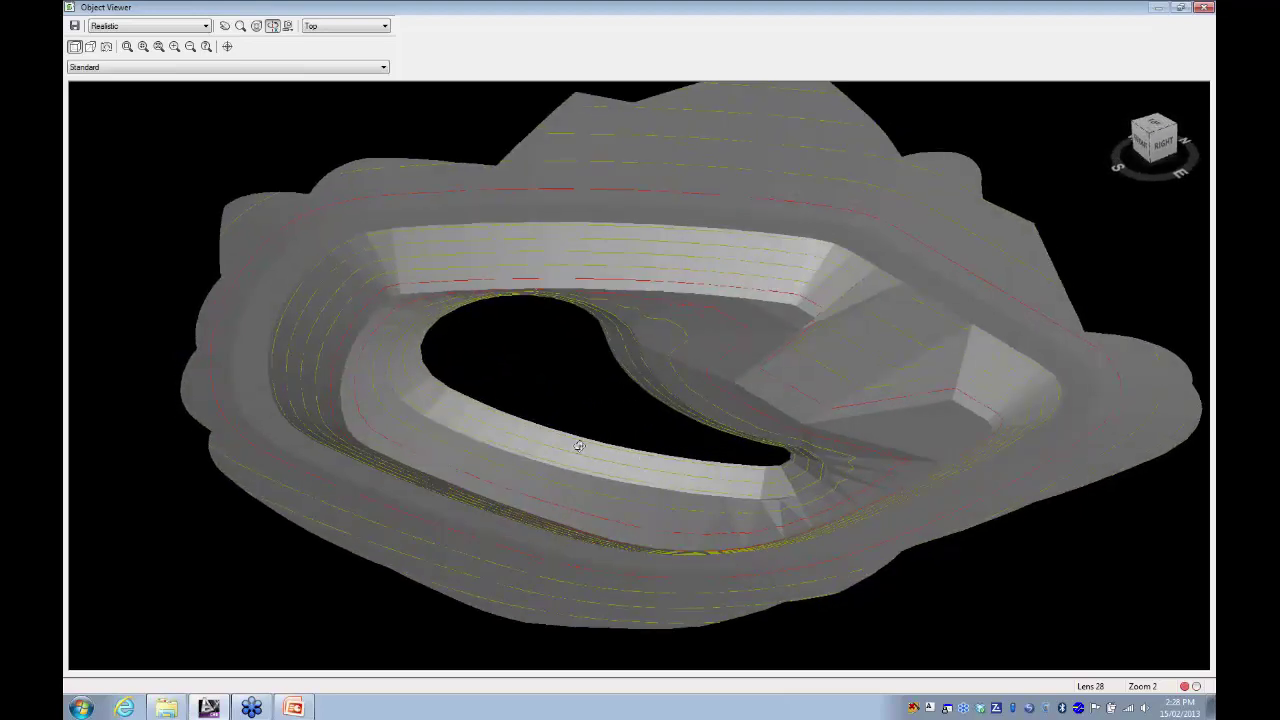
pyautogui.moveTo(515, 425); pyautogui.dragTo(731, 471)
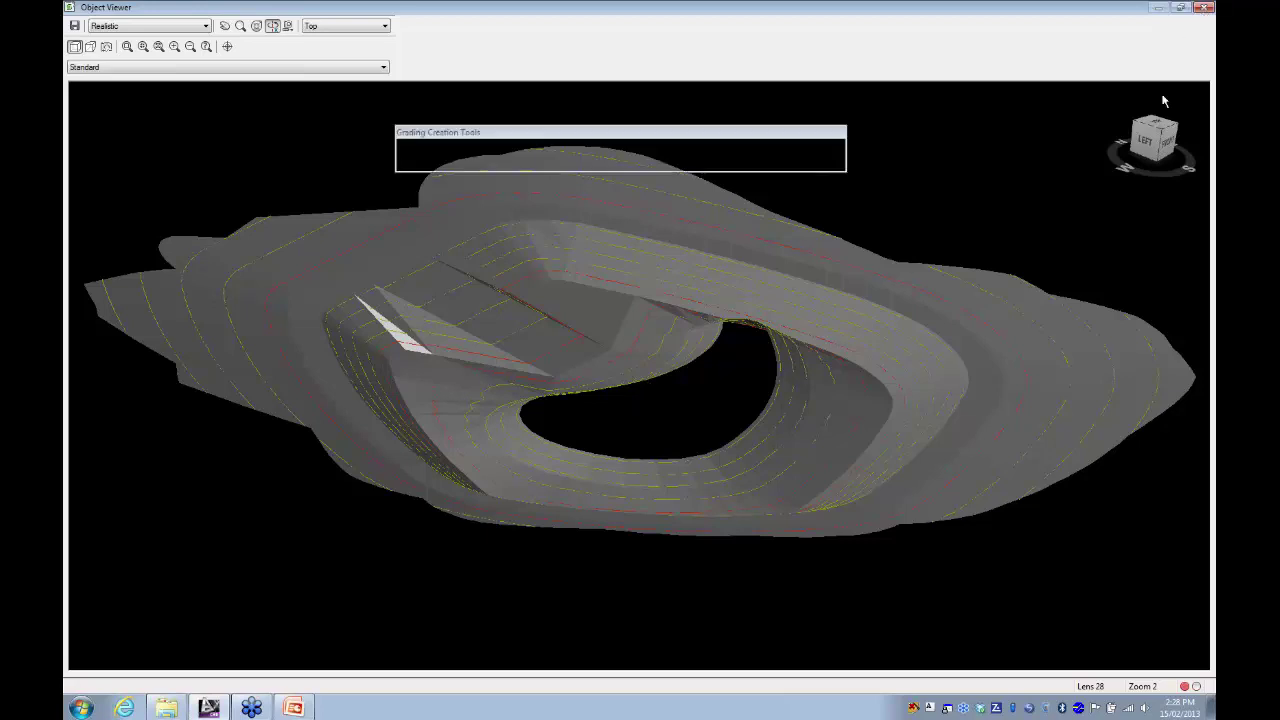
pyautogui.click(1205, 7)
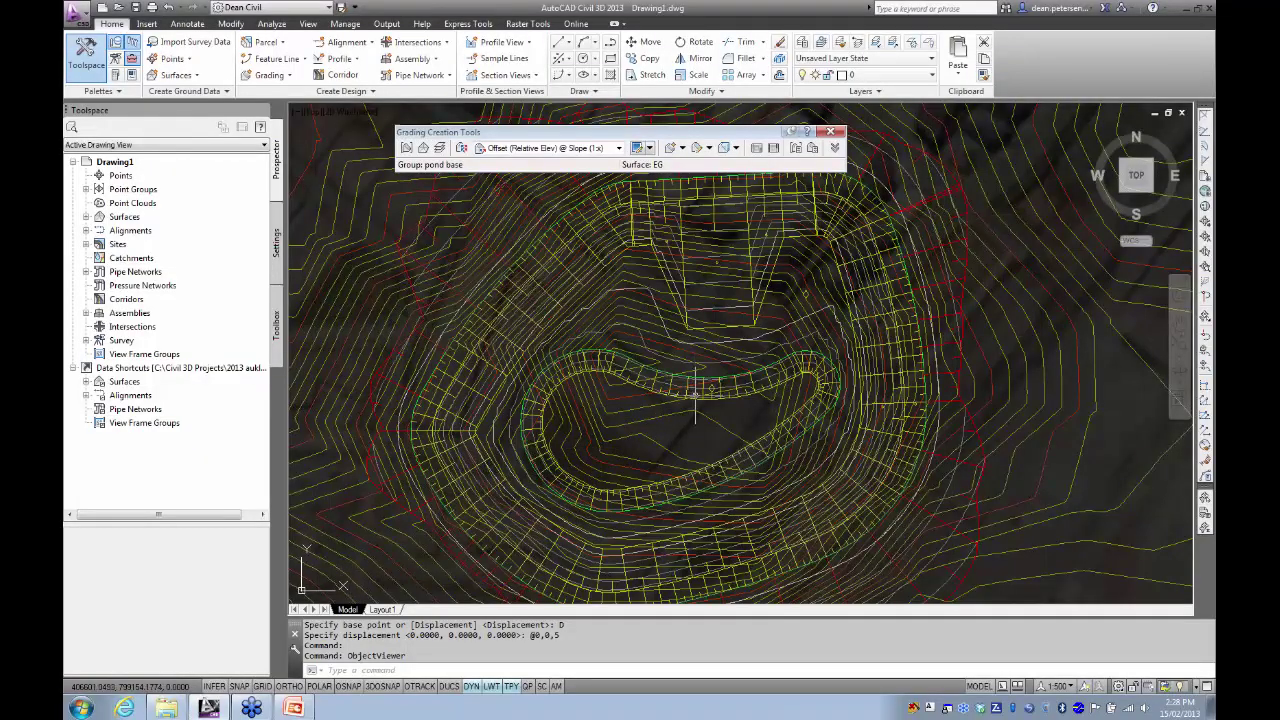
# - Grade from the inner edge of the island slope along its entire length with a relative elevation of 0.5 m at a 4:1 slope
pyautogui.click(620, 149)
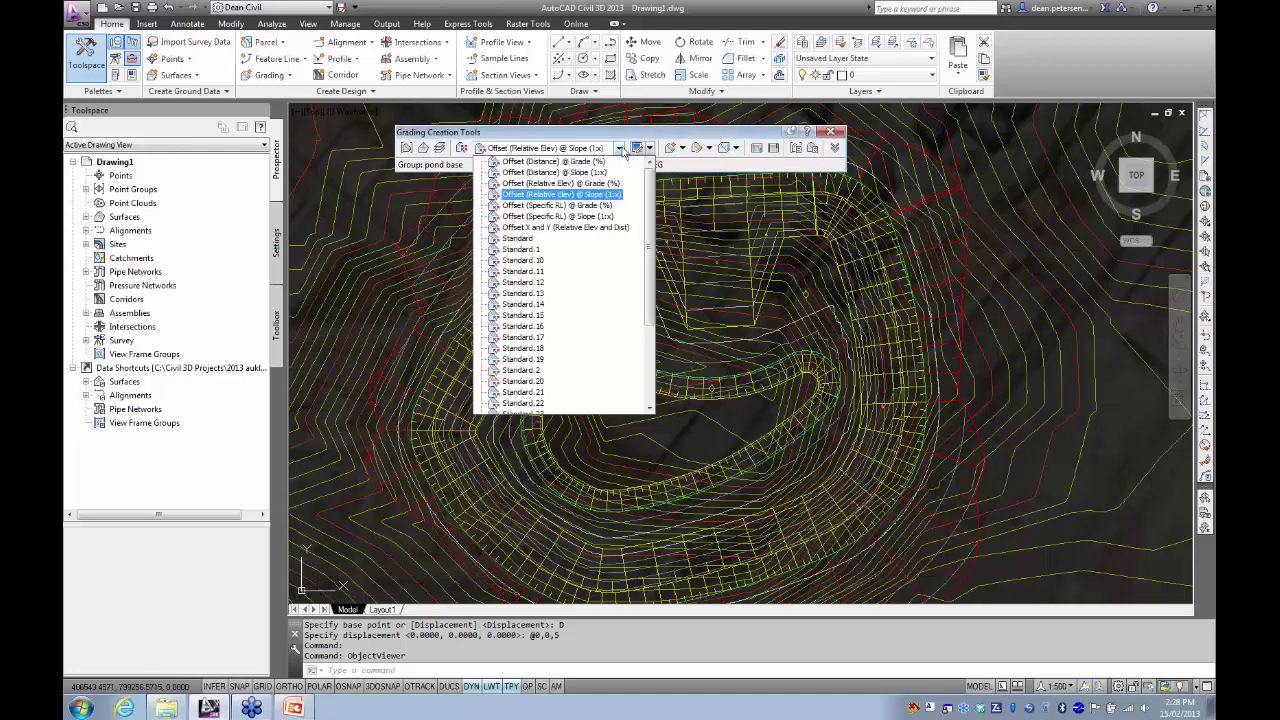
pyautogui.click(623, 150)
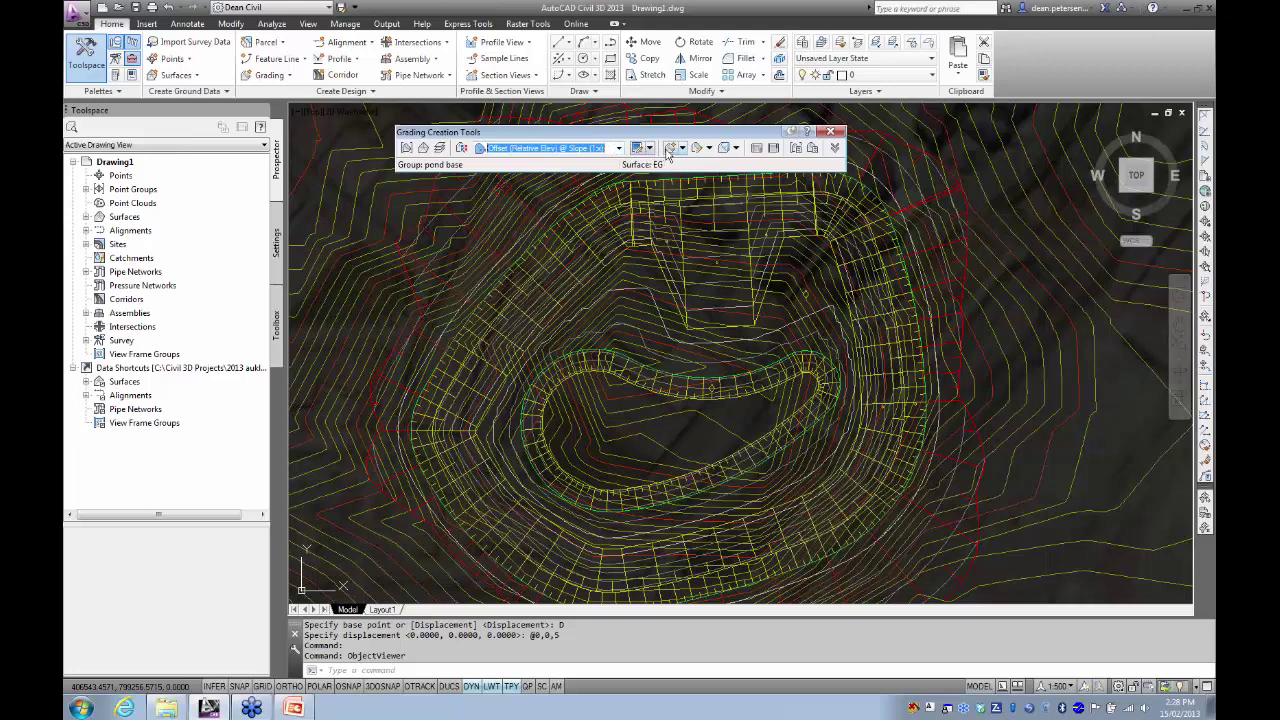
pyautogui.click(640, 149)
pyautogui.scroll(3, 656, 401)
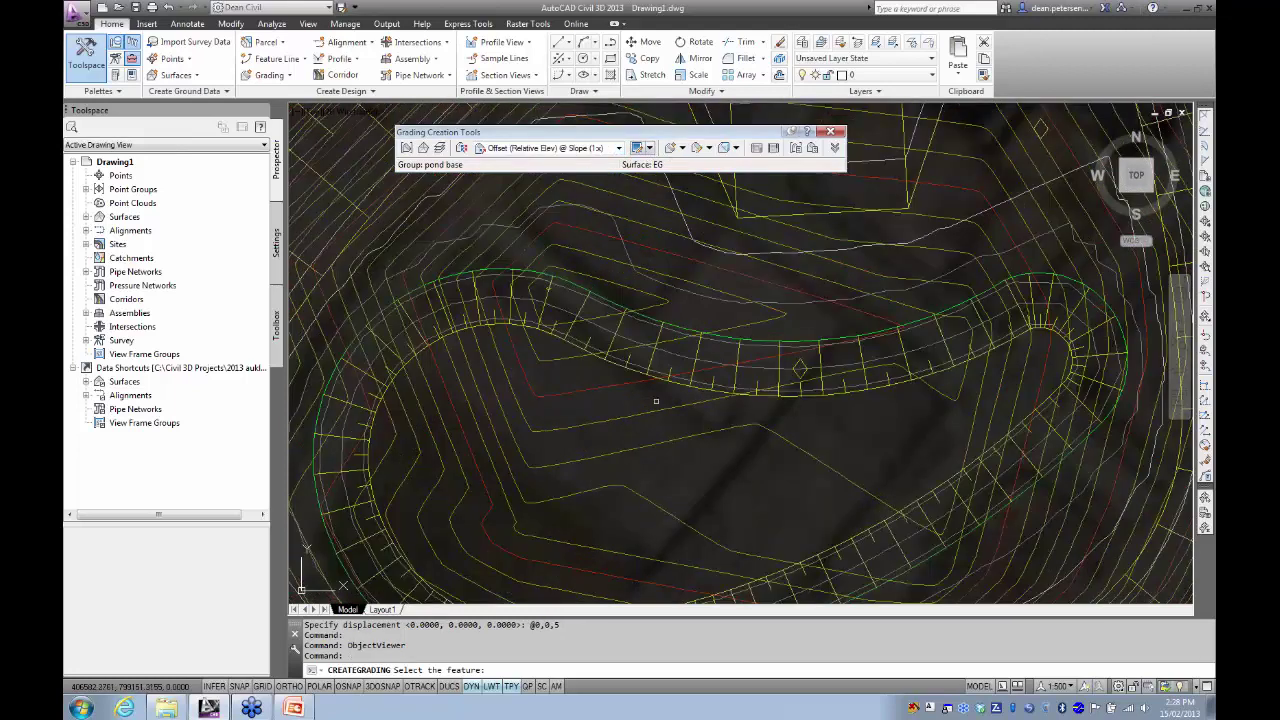
pyautogui.click(676, 389)
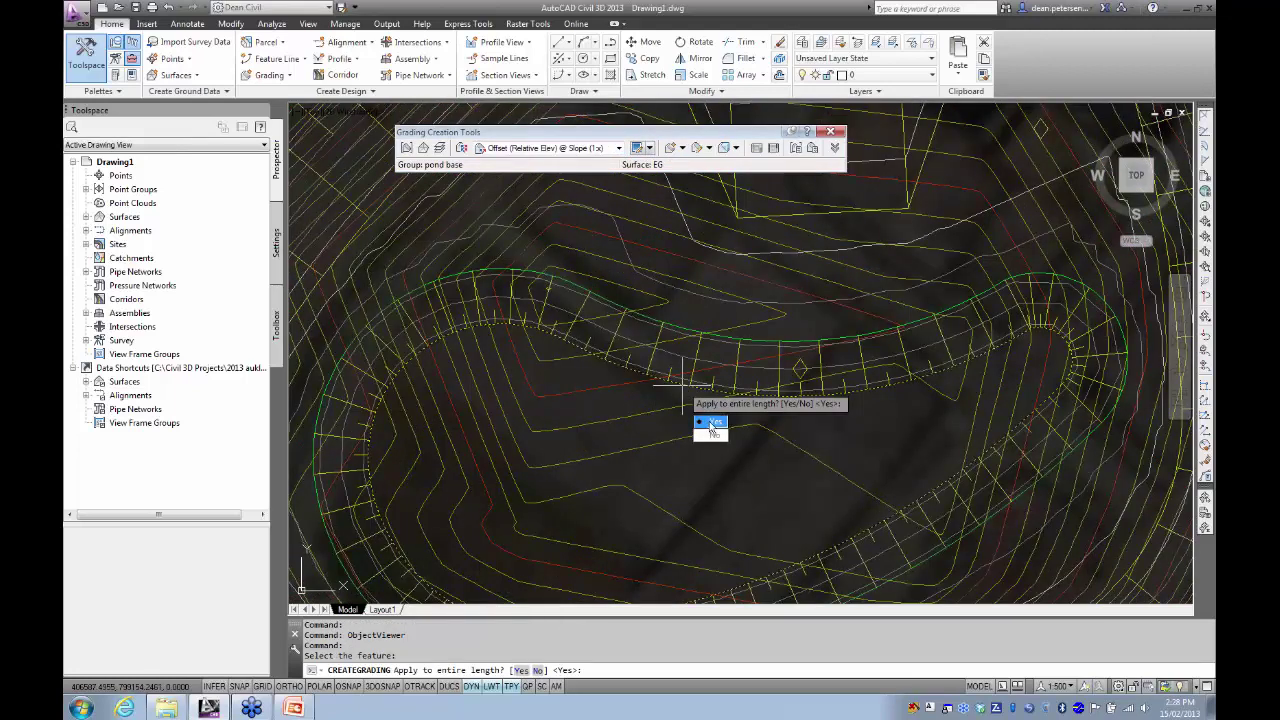
pyautogui.click(711, 422)
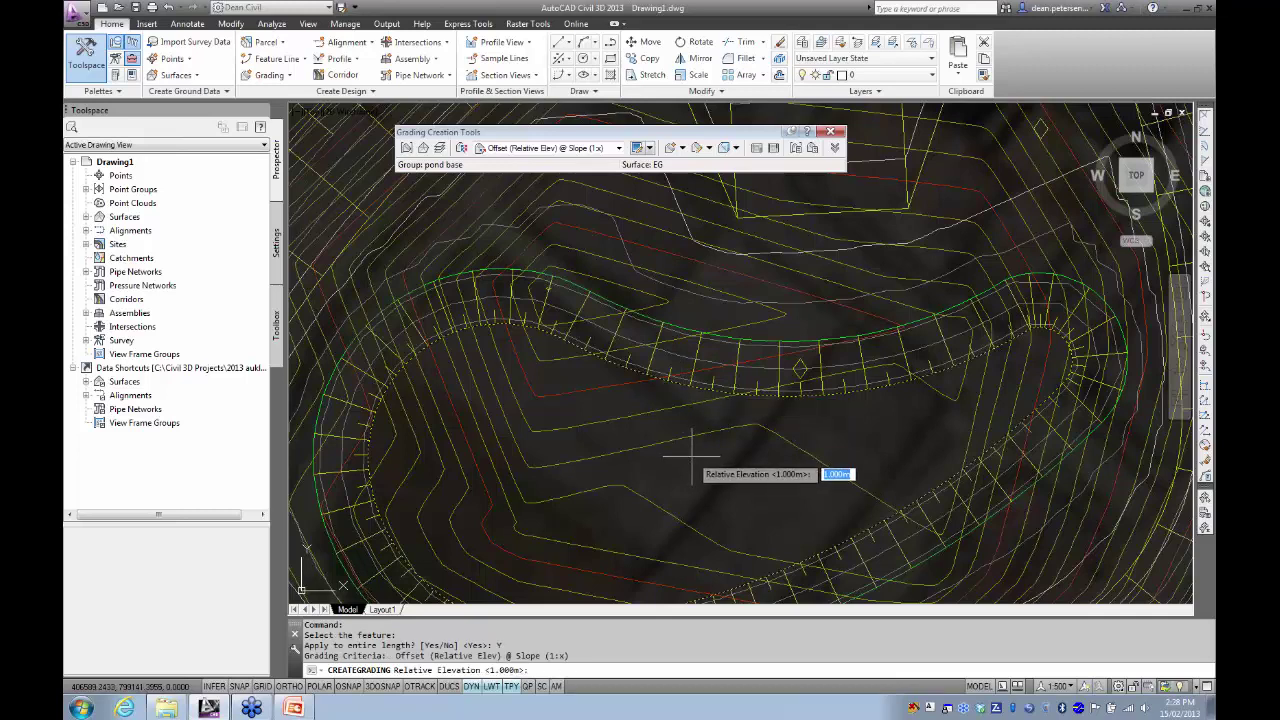
pyautogui.write('-5')
pyautogui.press('Return')
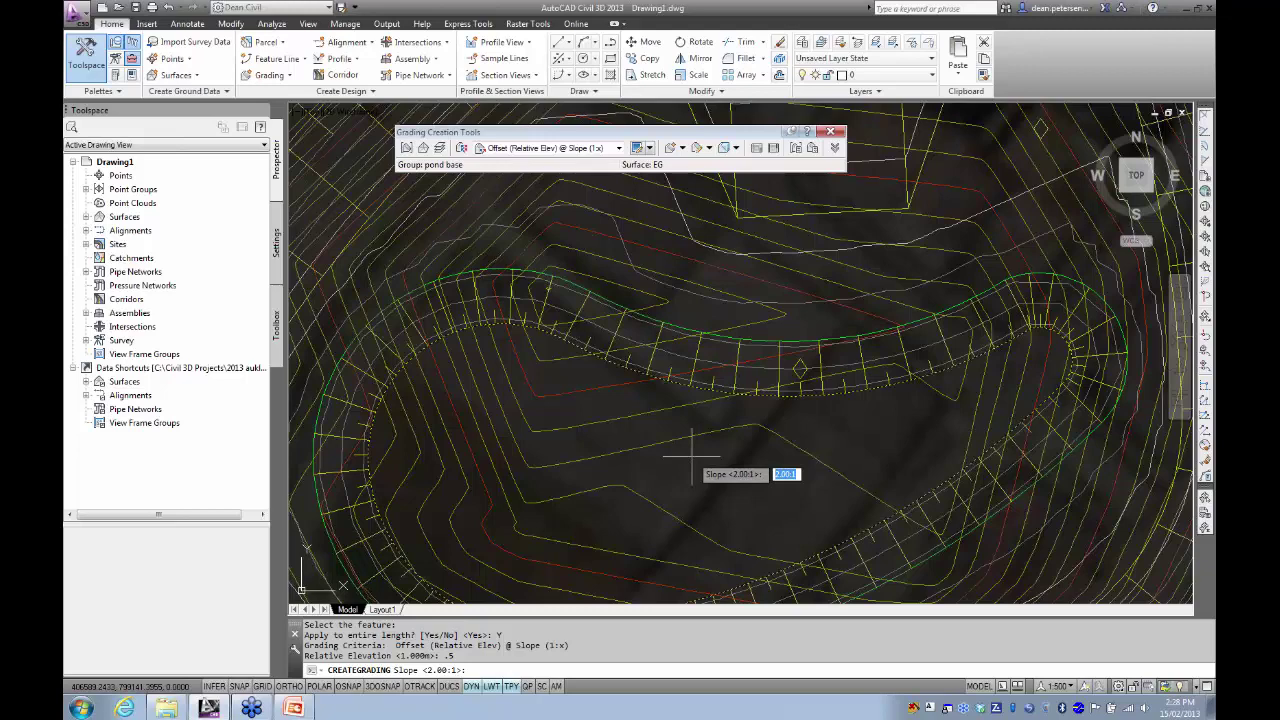
pyautogui.write('4')
pyautogui.press('Return')
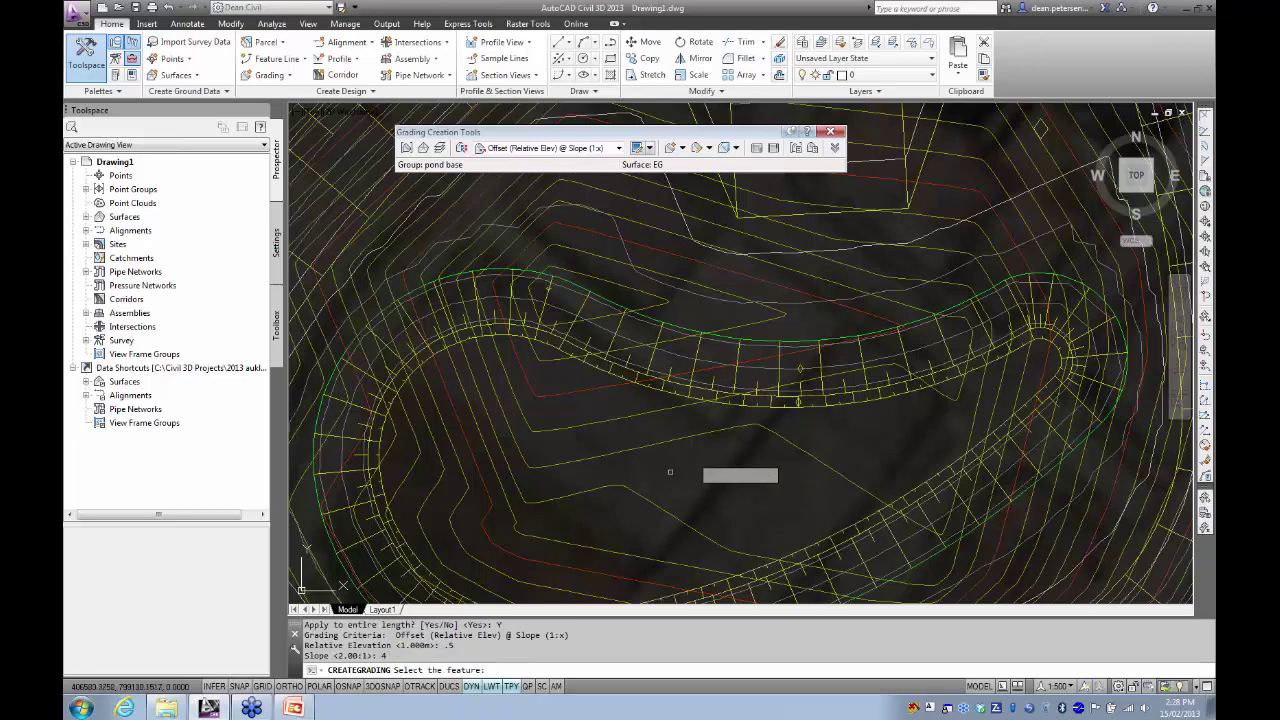
# - Grade from the inner edge of the 4:1 island band along its entire length with a relative elevation of 0.5 m at a 6:1 slope
pyautogui.moveTo(670, 472); pyautogui.dragTo(552, 442, button='middle')
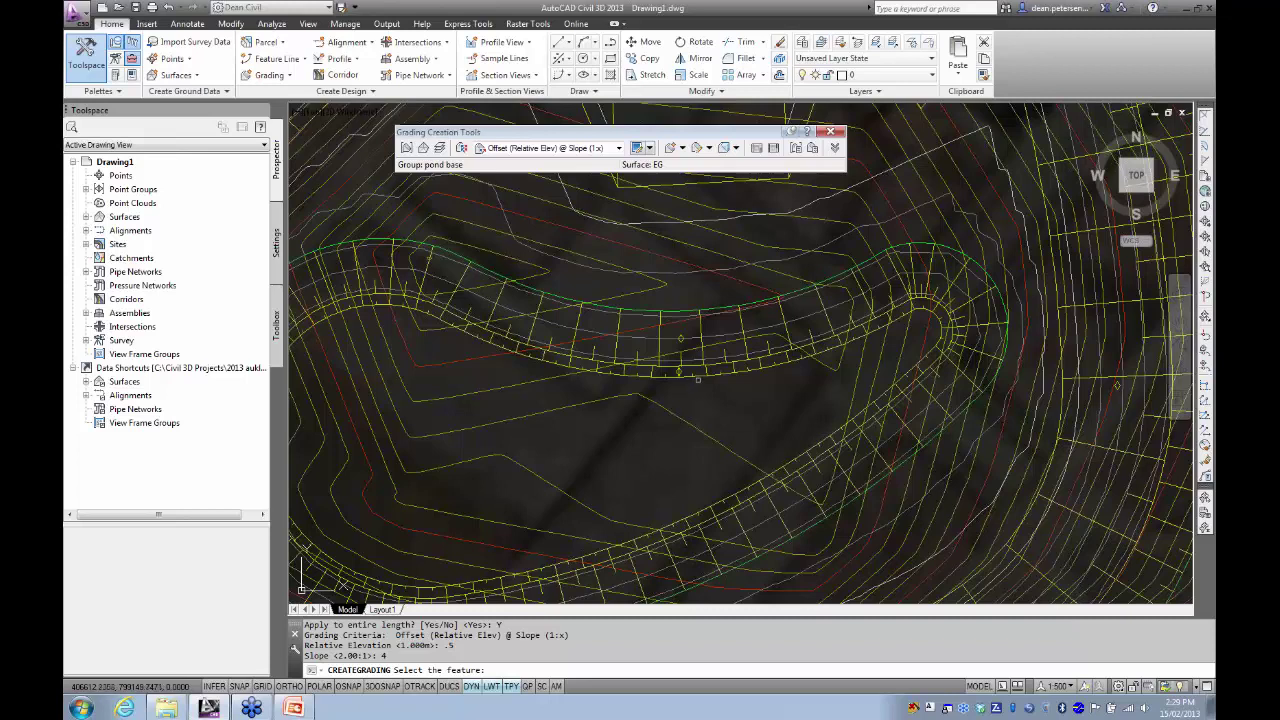
pyautogui.click(699, 376)
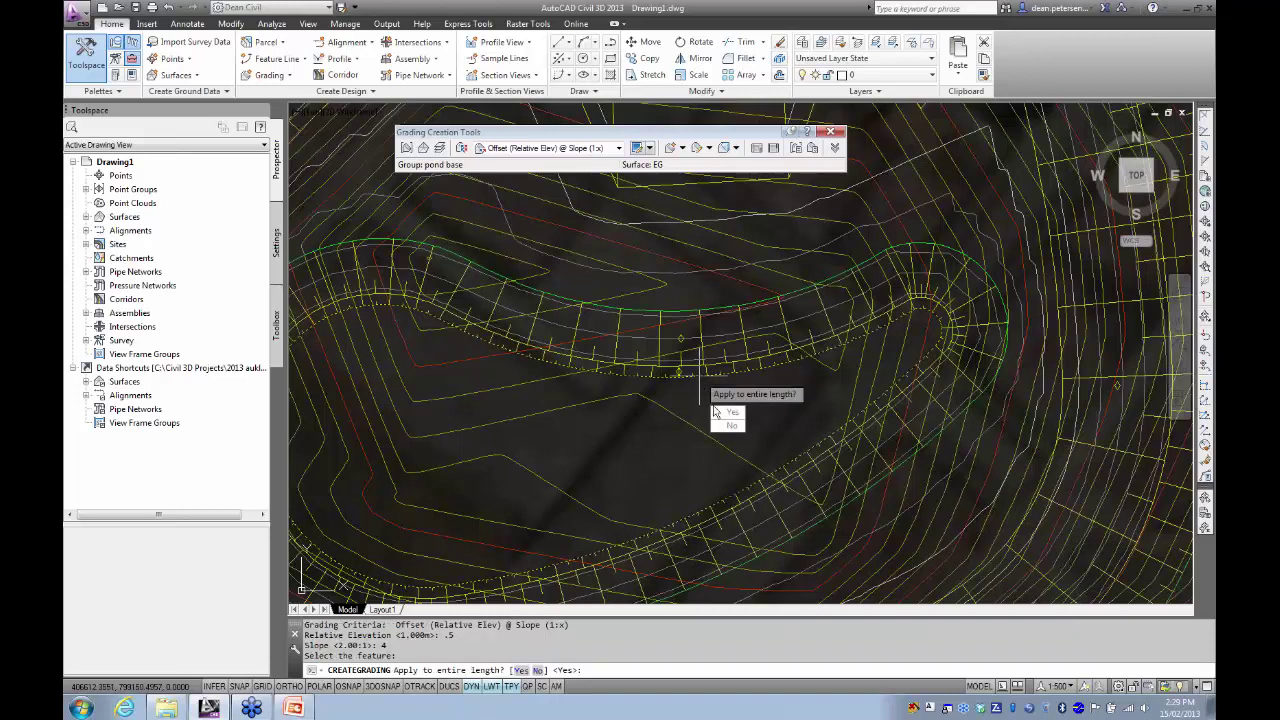
pyautogui.click(724, 420)
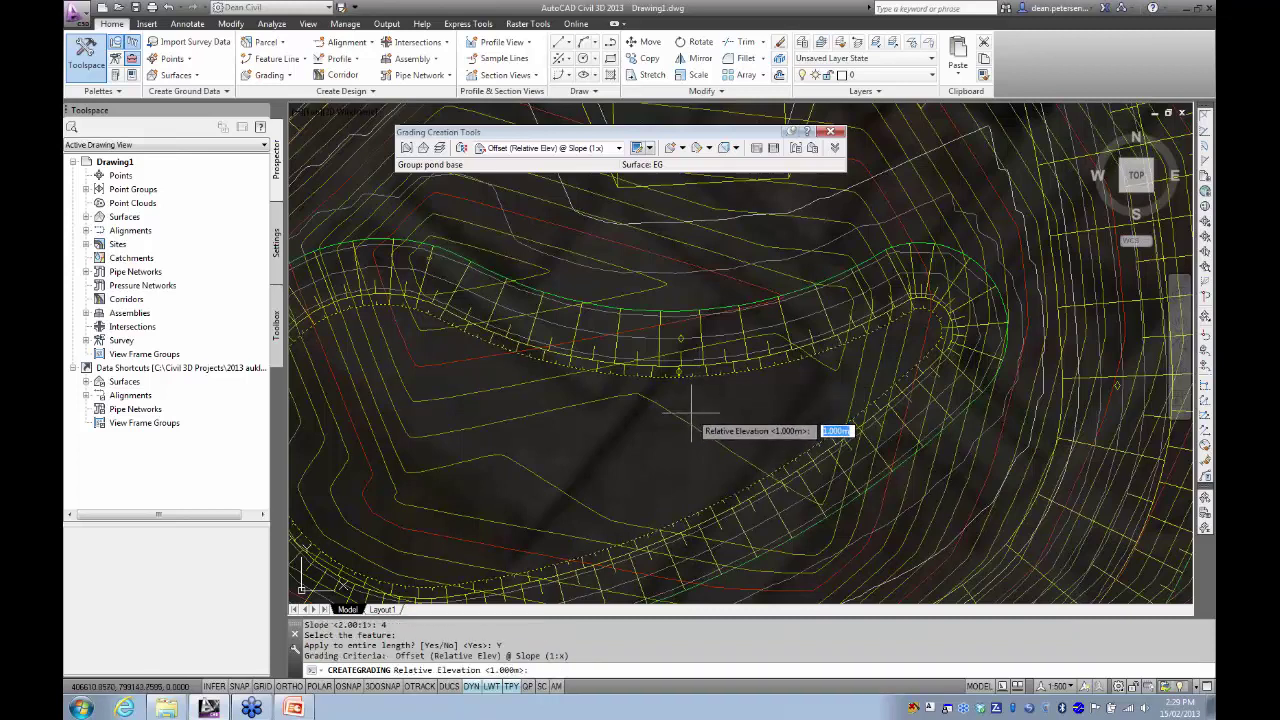
pyautogui.write('5')
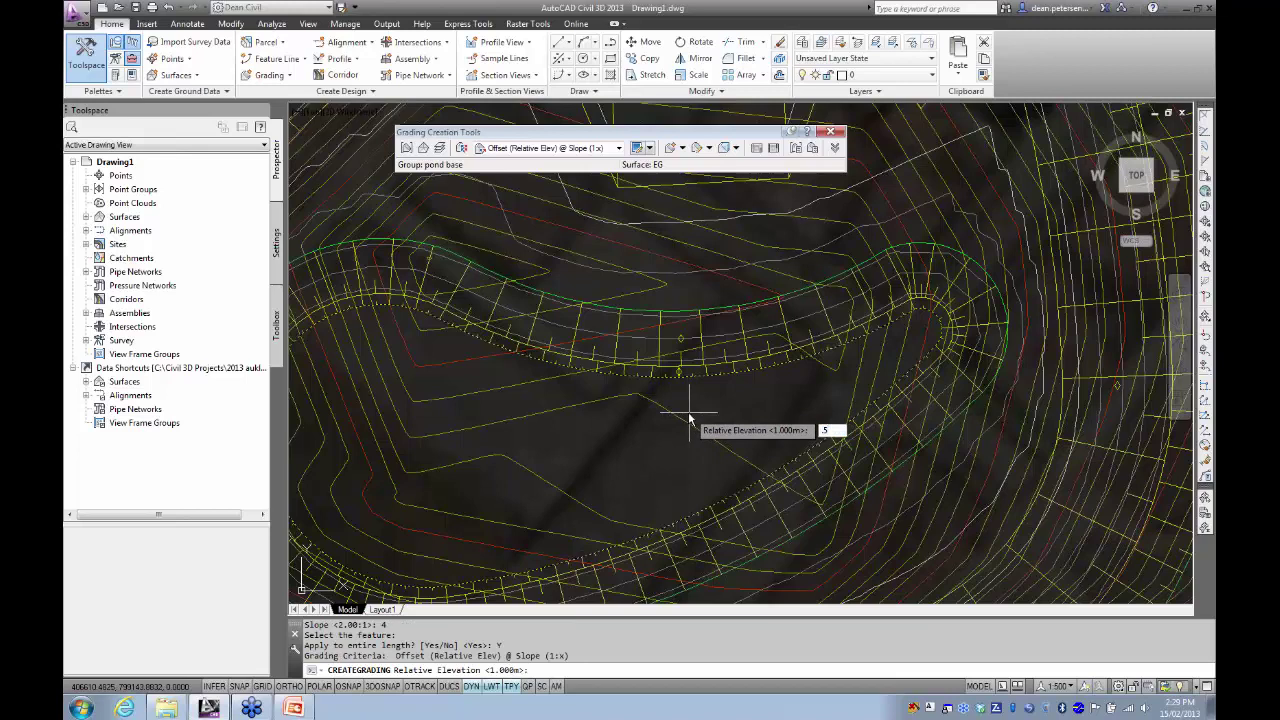
pyautogui.press('Return')
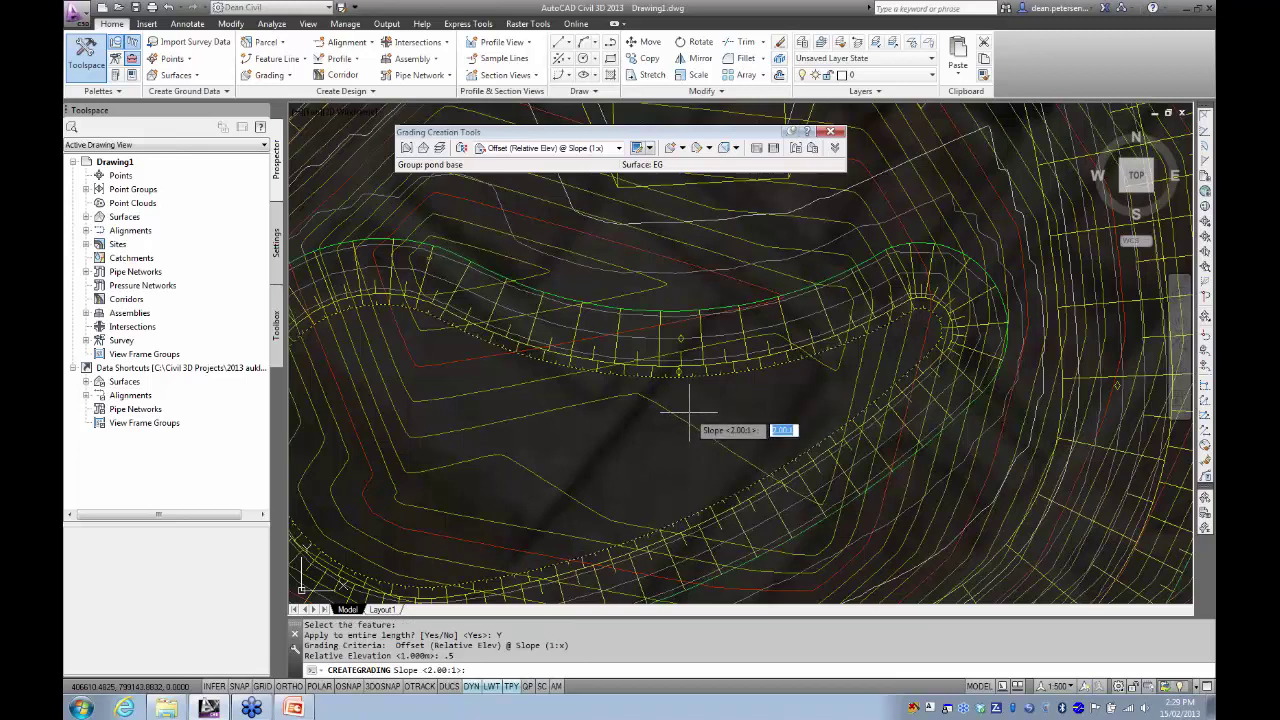
pyautogui.write('6')
pyautogui.press('Return')
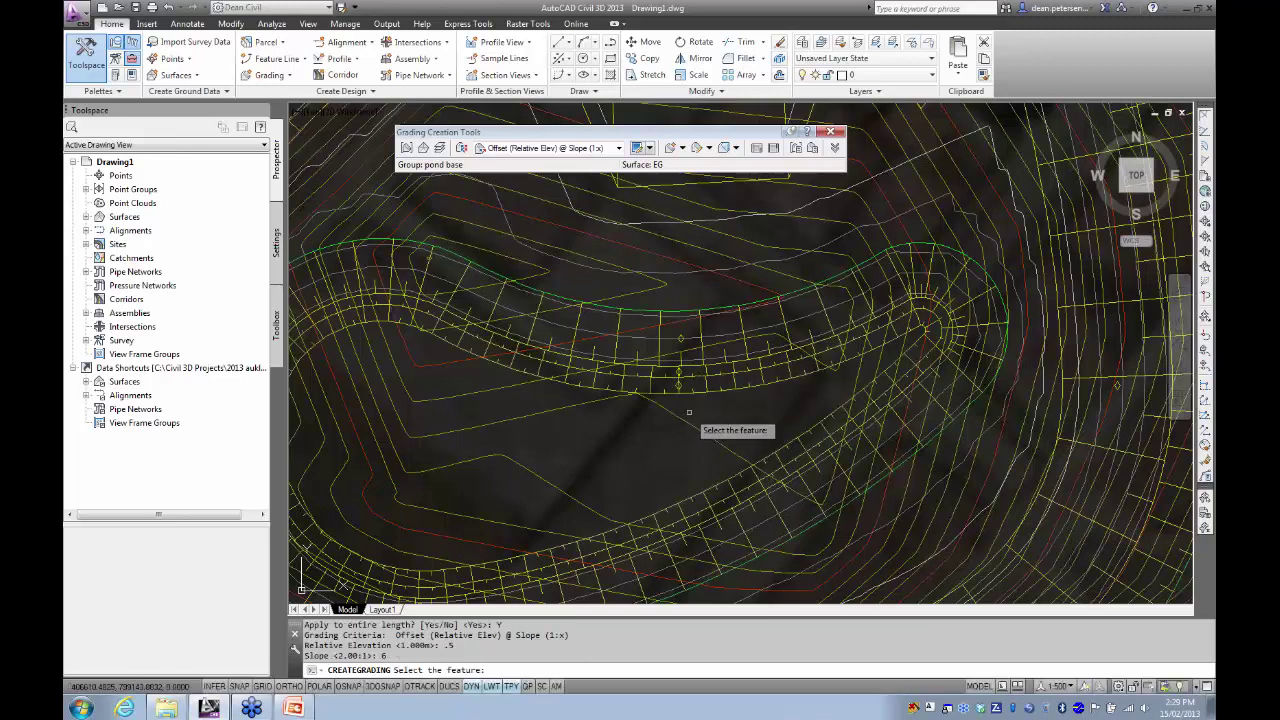
# - Create a grading infill in the open centre of the island, inside the innermost grading band
pyautogui.scroll(2, 608, 450)
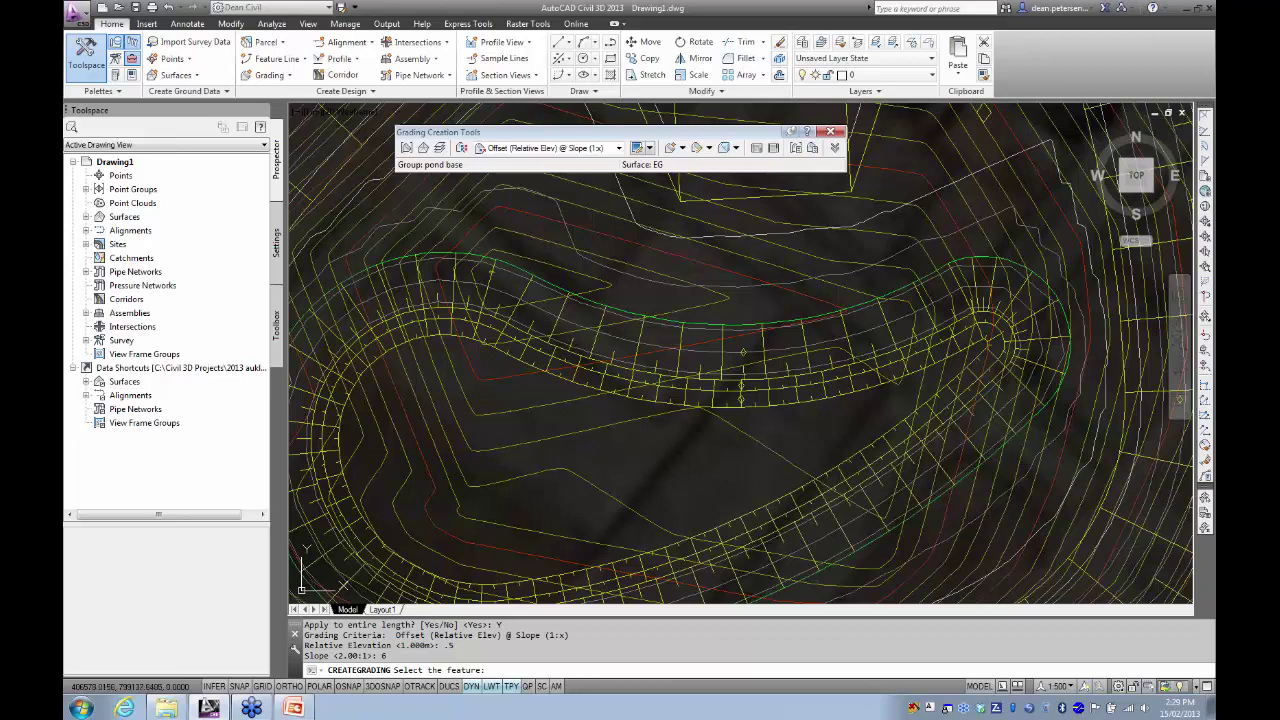
pyautogui.click(682, 148)
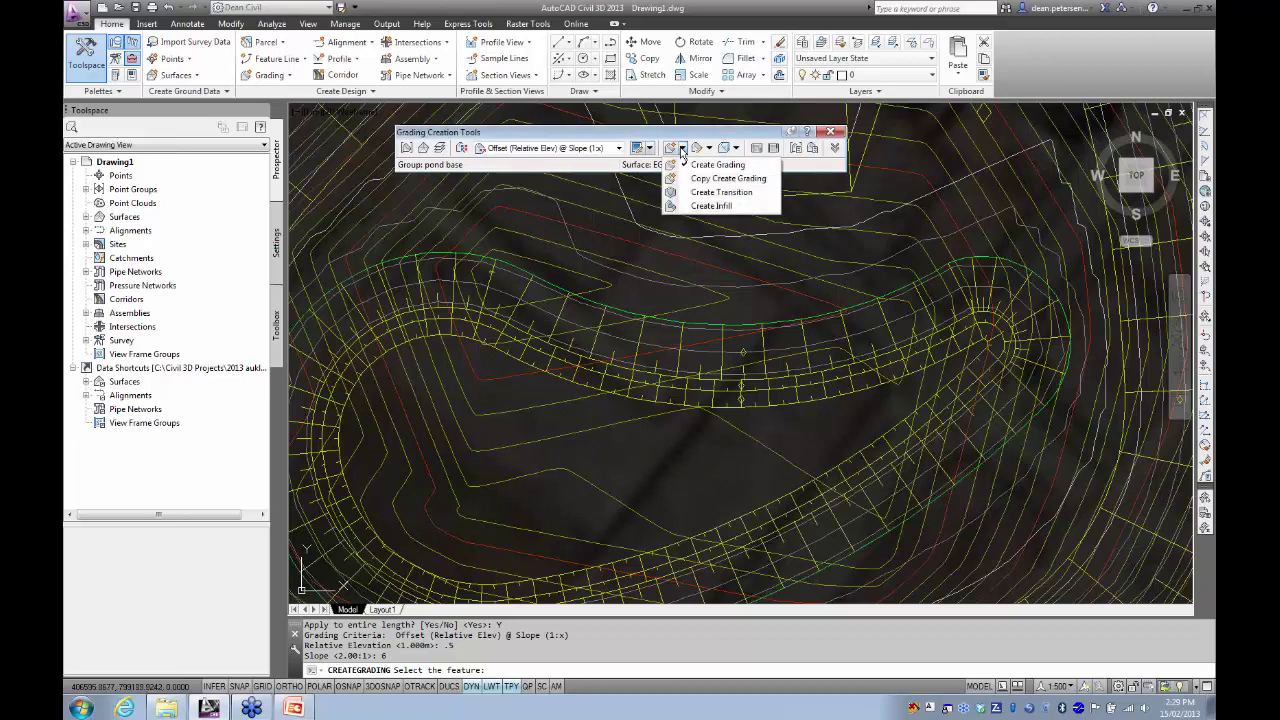
pyautogui.click(712, 205)
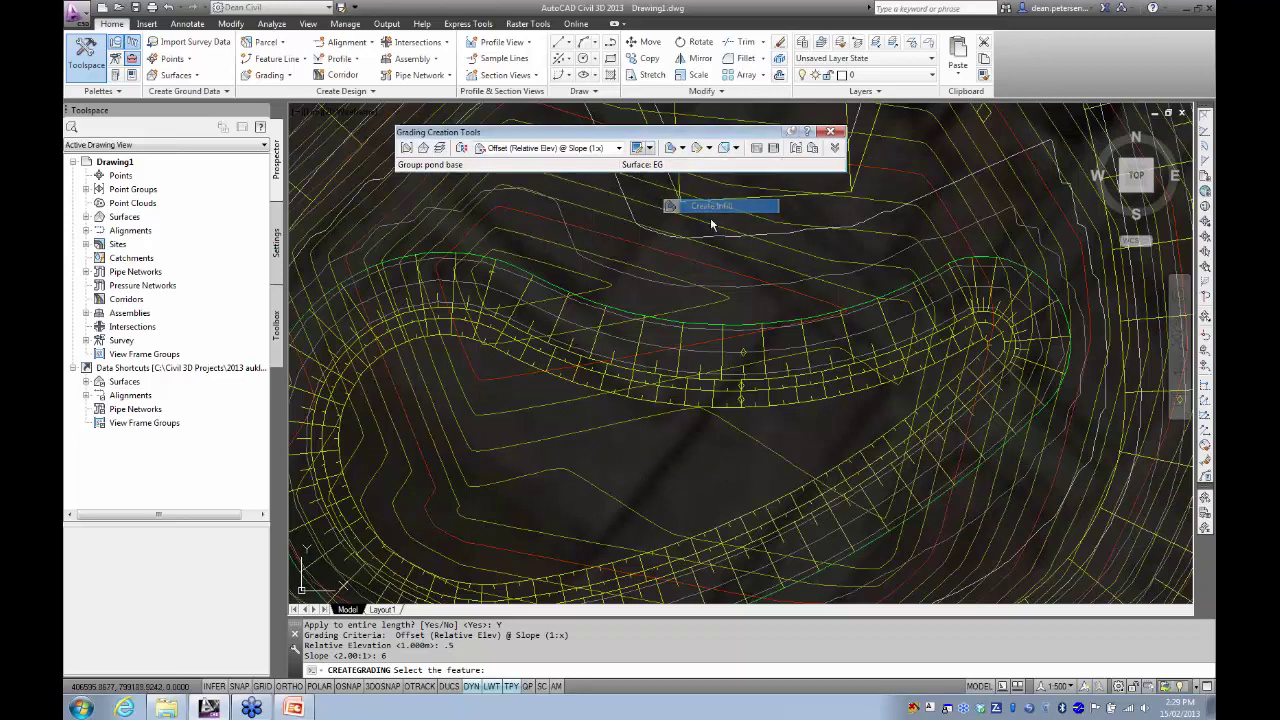
pyautogui.click(649, 477)
pyautogui.press('Escape')
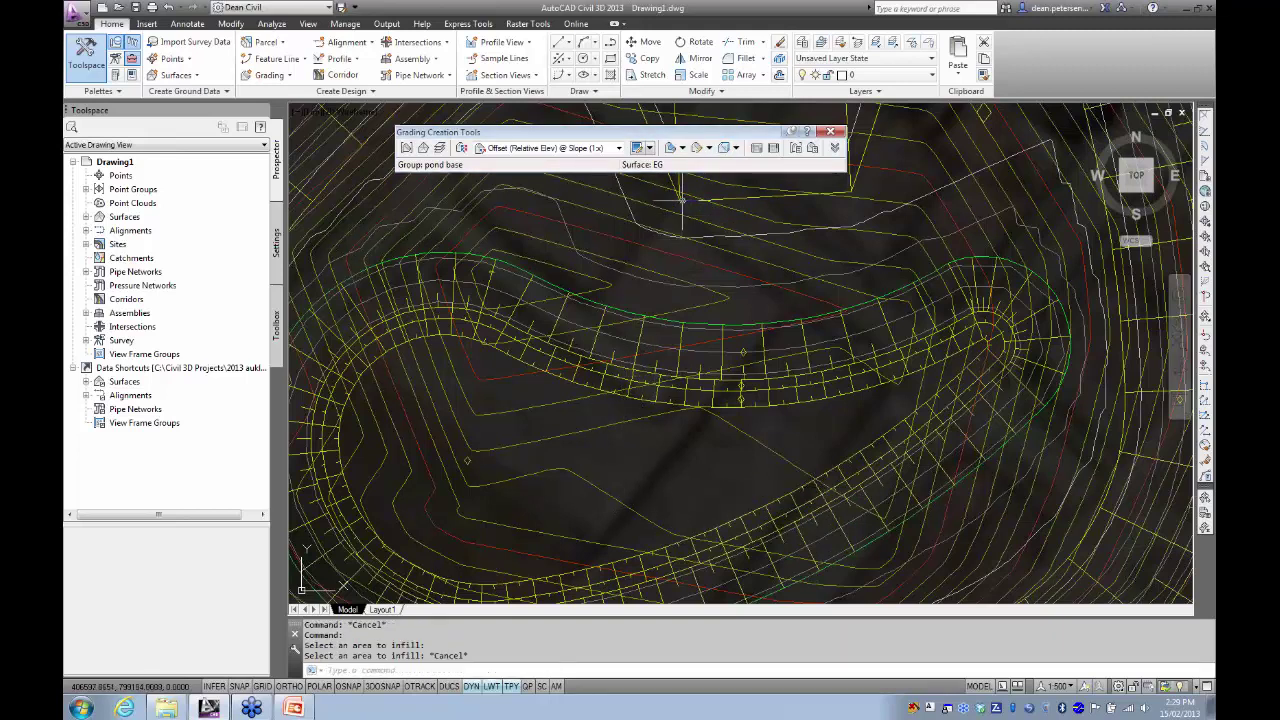
# - Edit the 4:1 island grading band to a relative elevation of 1 m, keeping its slope
pyautogui.click(697, 147)
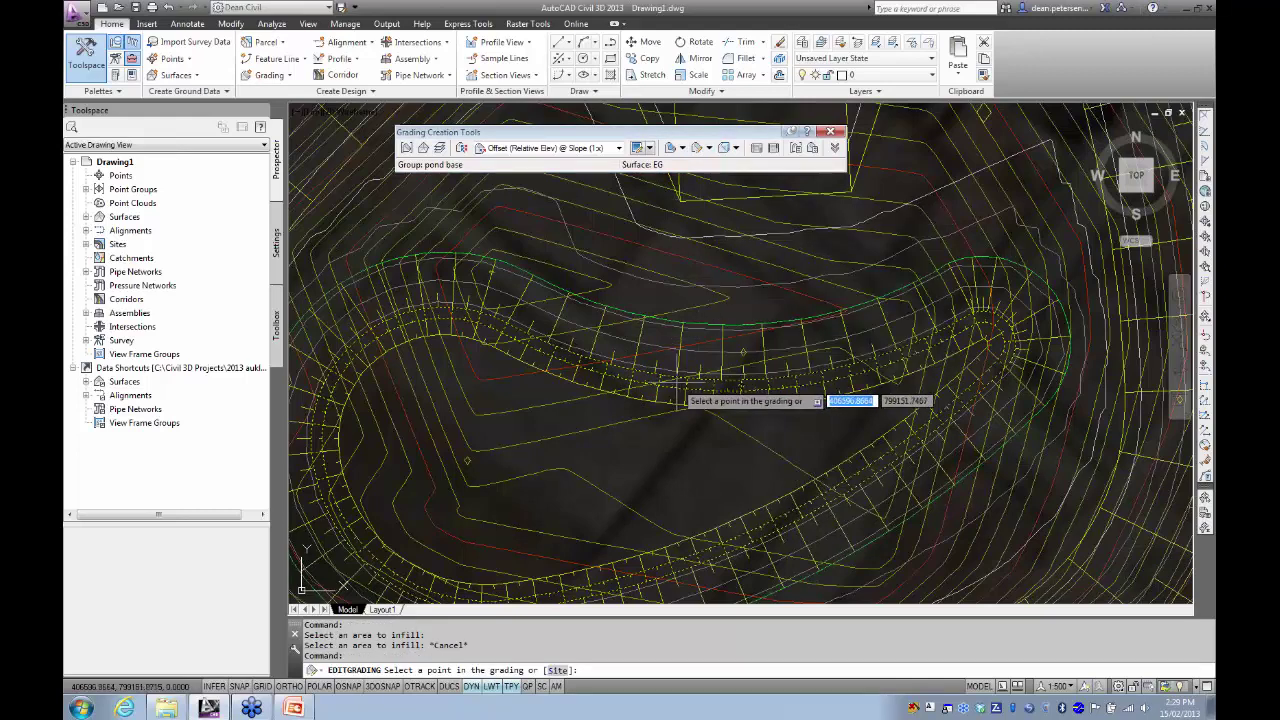
pyautogui.click(680, 383)
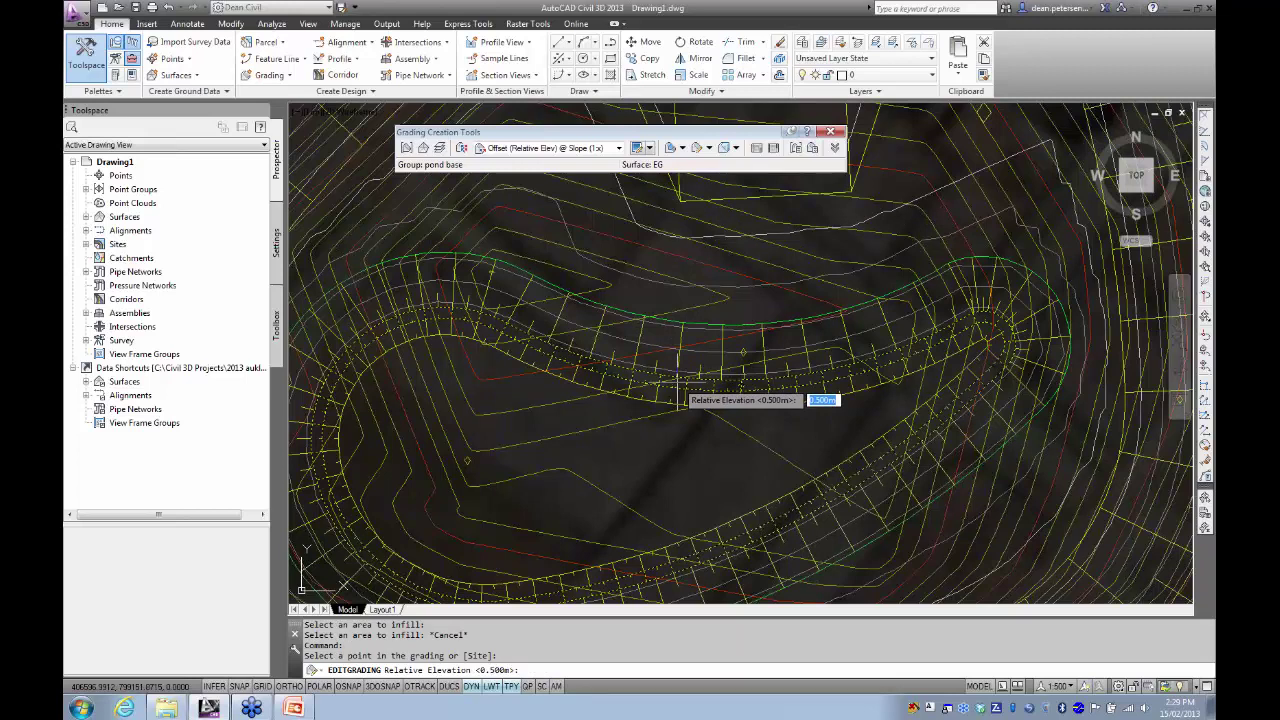
pyautogui.write('1')
pyautogui.press('Return')
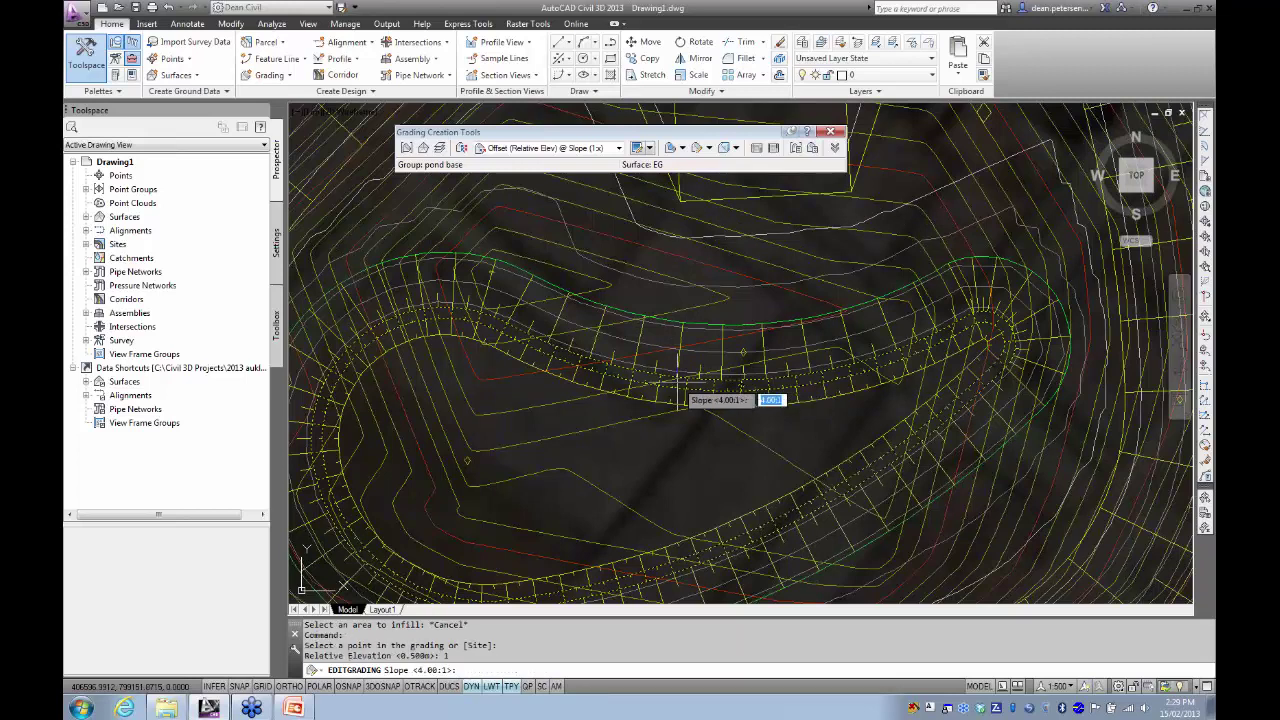
pyautogui.press('Return')
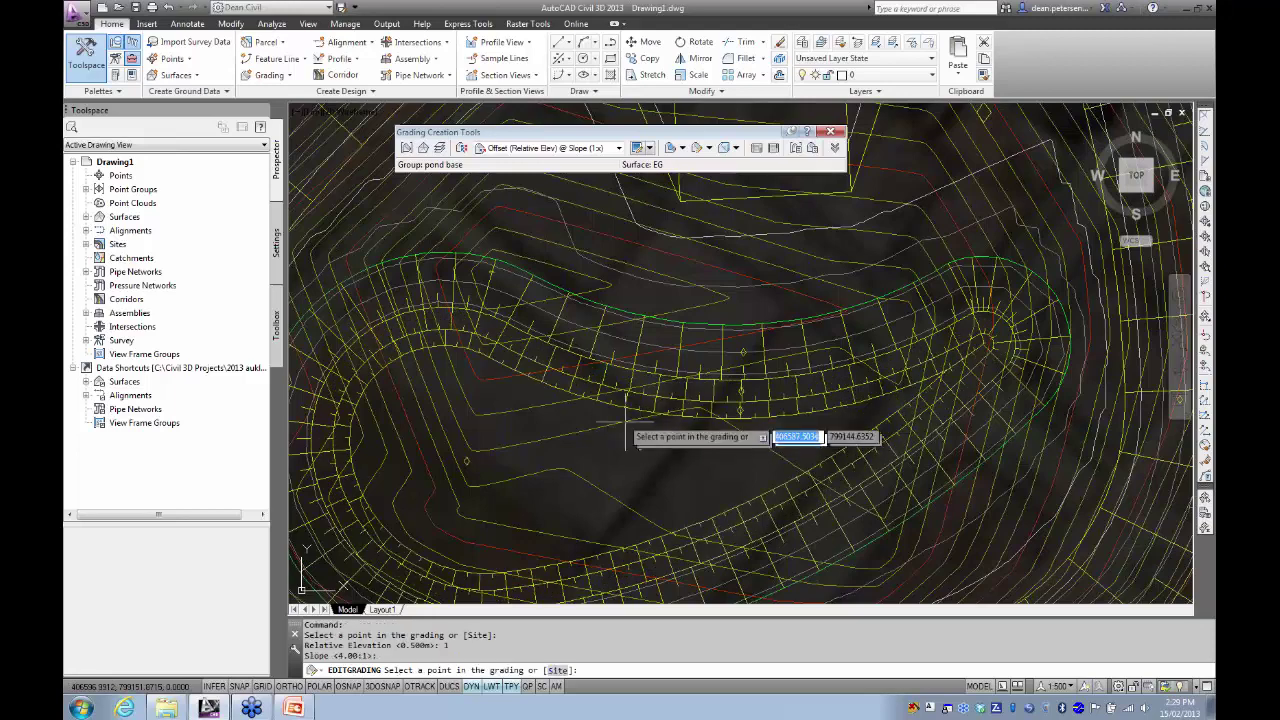
pyautogui.press('Escape')
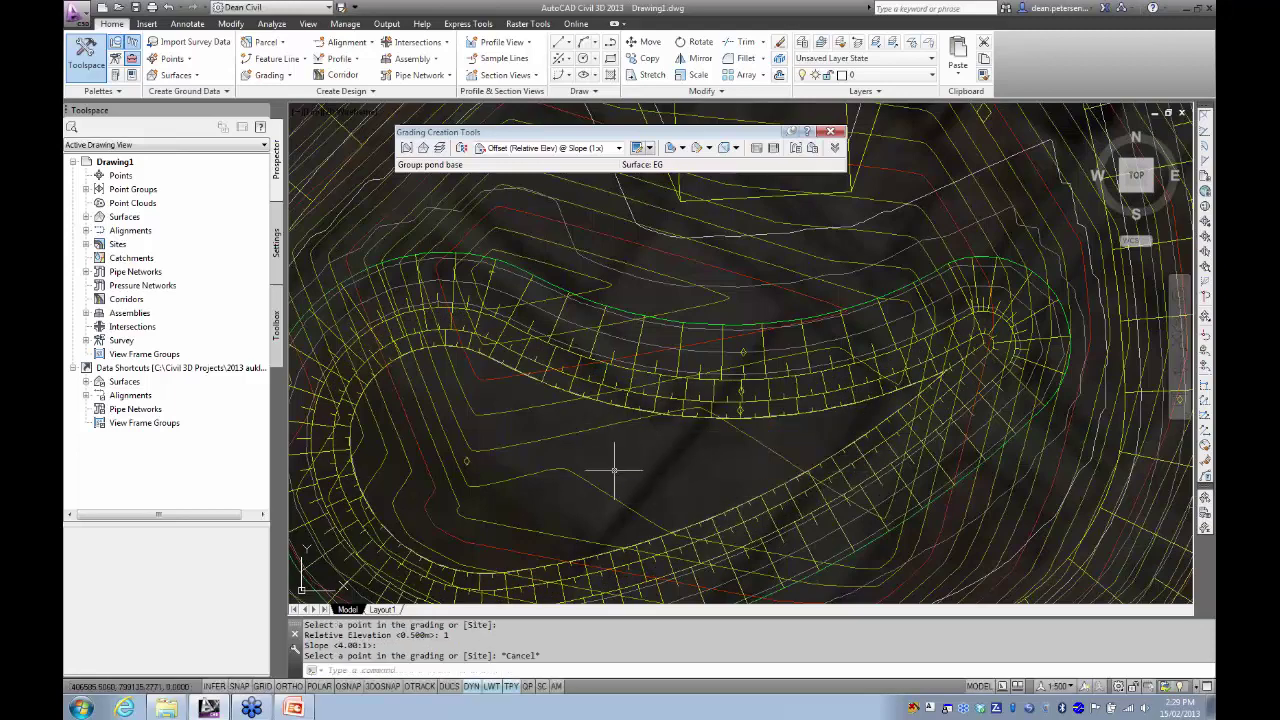
pyautogui.scroll(-3, 576, 470)
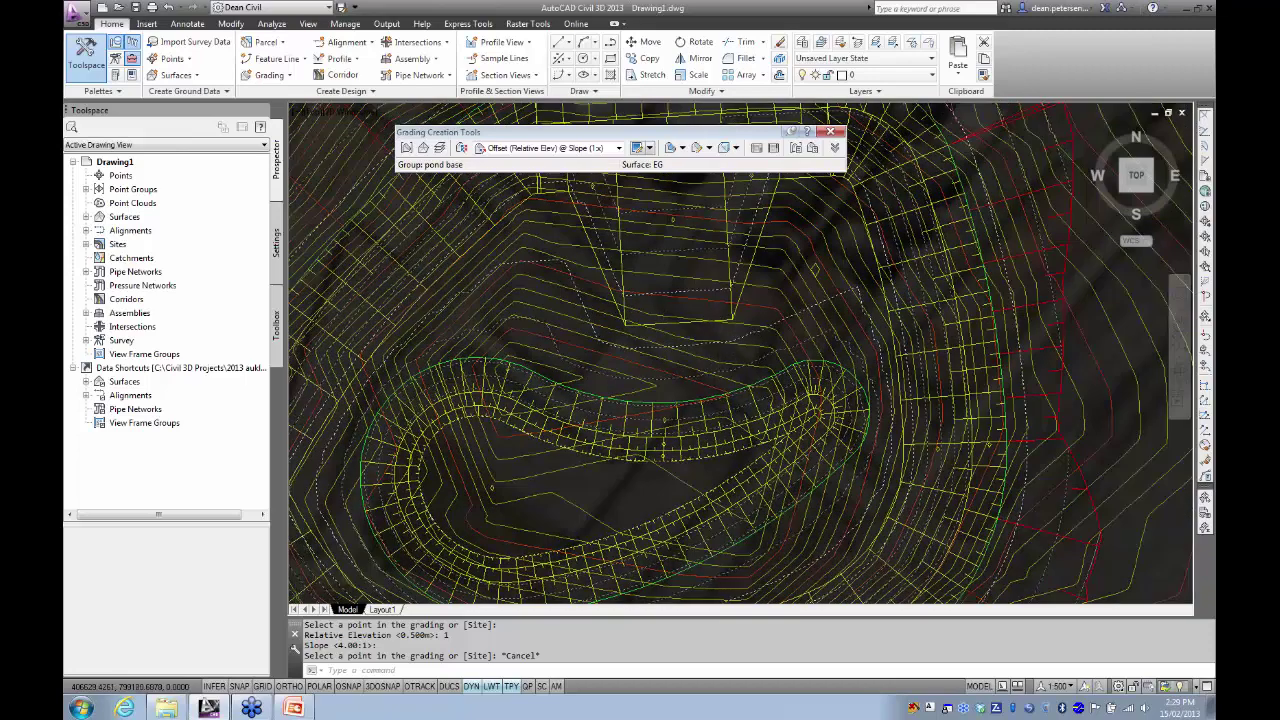
# - Inspect the pond base surface in 3D in the Object Viewer, examining the island, ramp and side slopes from several angles
pyautogui.click(581, 381)
pyautogui.rightClick(581, 381)
pyautogui.click(622, 565)
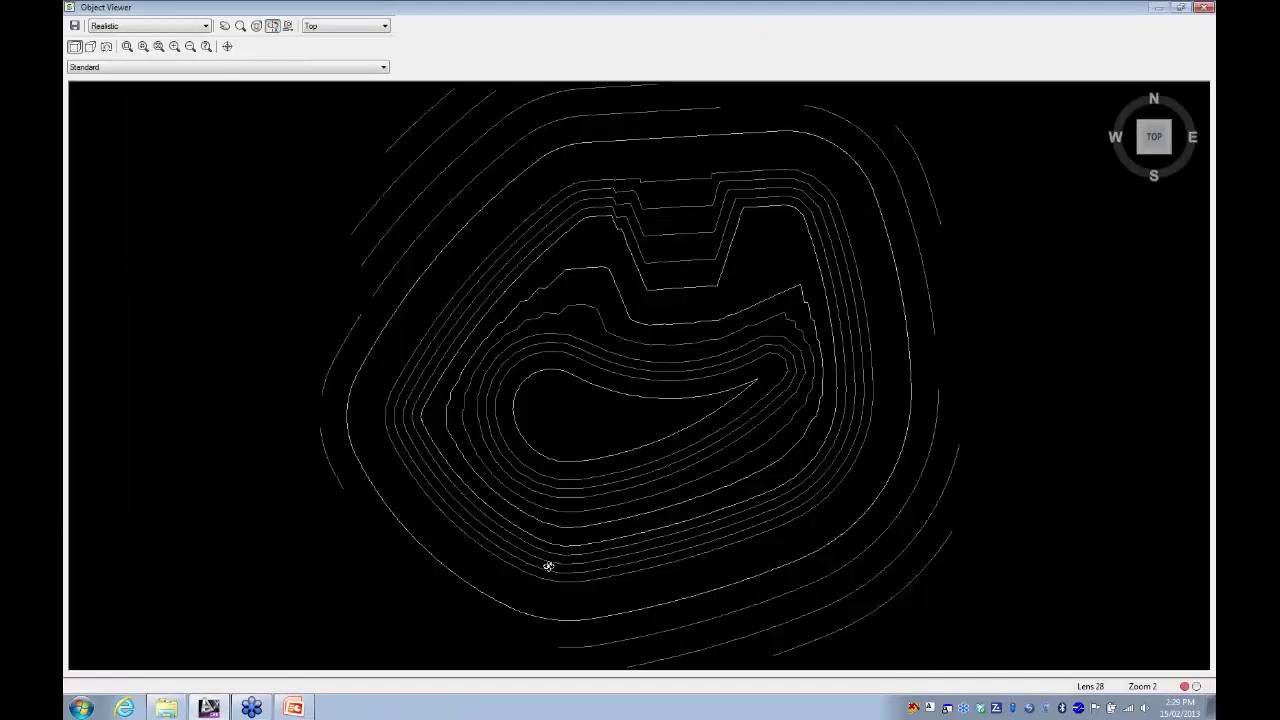
pyautogui.moveTo(409, 337)
pyautogui.mouseDown()
pyautogui.moveTo(559, 465)
pyautogui.moveTo(559, 367)
pyautogui.mouseUp()
pyautogui.scroll(5, 586, 391)
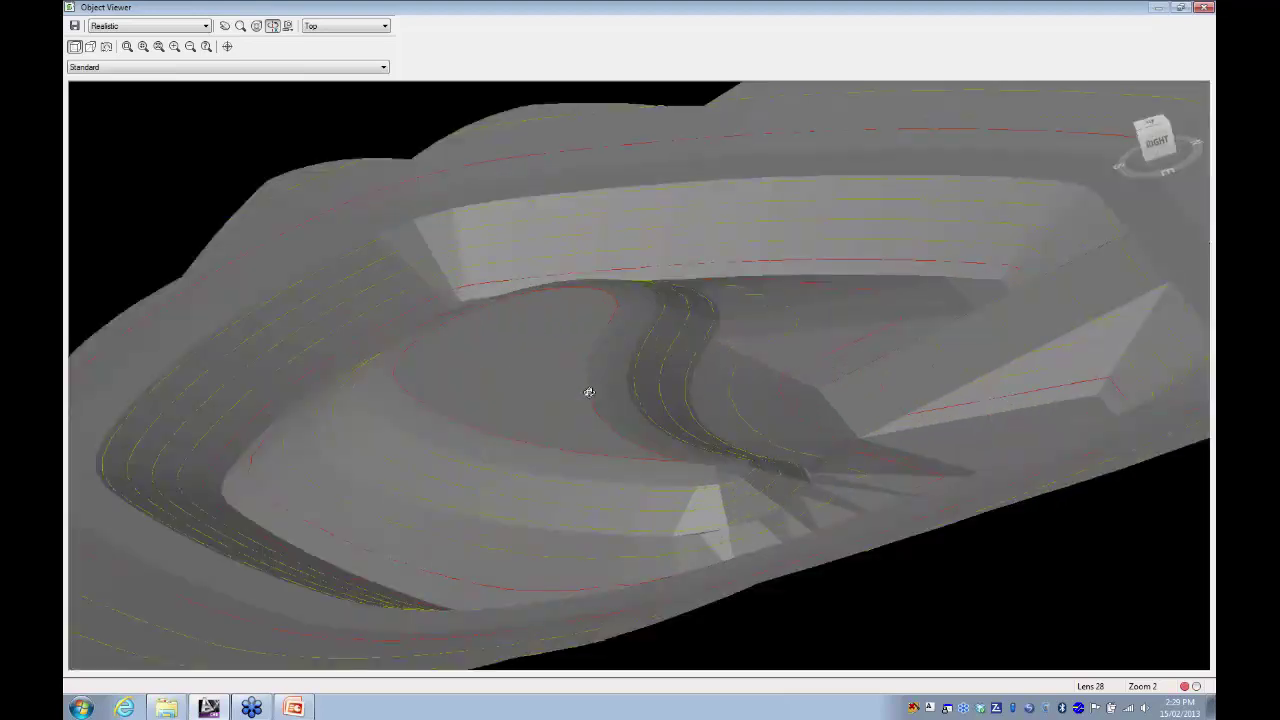
pyautogui.moveTo(541, 455)
pyautogui.mouseDown()
pyautogui.moveTo(606, 423)
pyautogui.moveTo(583, 443)
pyautogui.moveTo(329, 443)
pyautogui.moveTo(326, 418)
pyautogui.moveTo(529, 423)
pyautogui.moveTo(457, 397)
pyautogui.moveTo(575, 295)
pyautogui.mouseUp()
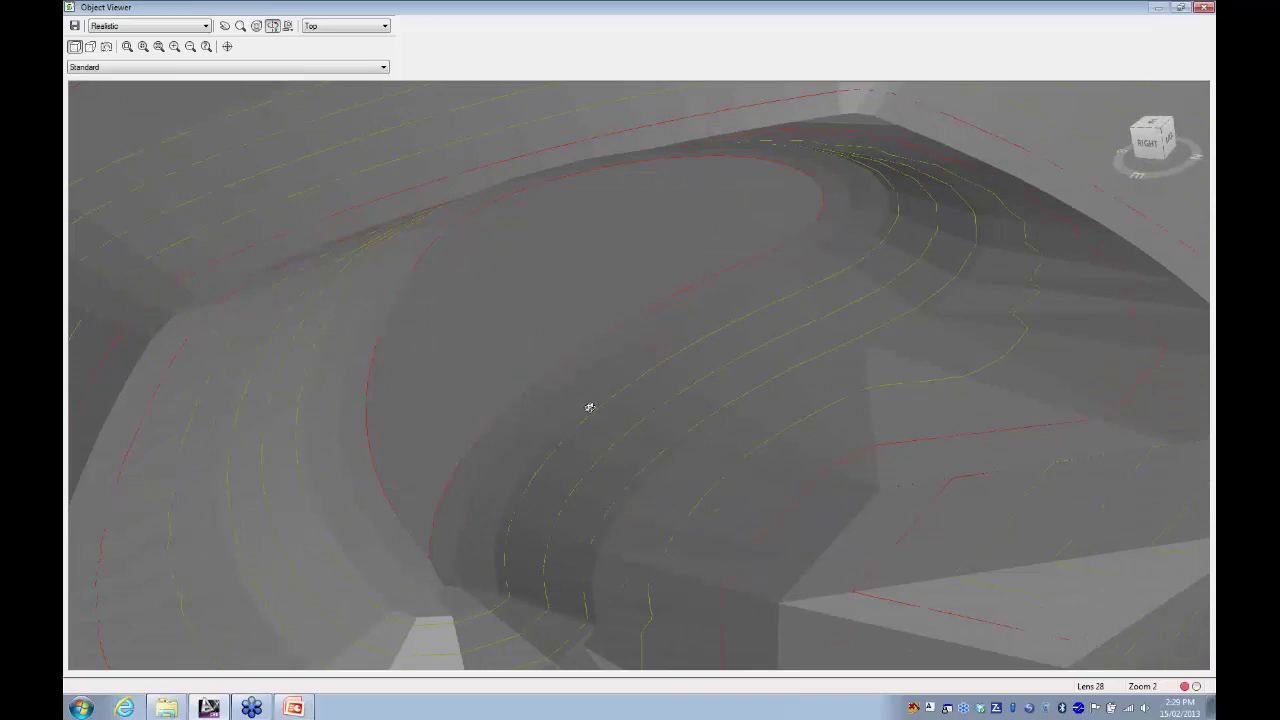
pyautogui.moveTo(548, 461)
pyautogui.mouseDown()
pyautogui.moveTo(589, 406)
pyautogui.moveTo(603, 443)
pyautogui.moveTo(620, 445)
pyautogui.moveTo(740, 420)
pyautogui.moveTo(550, 429)
pyautogui.moveTo(566, 431)
pyautogui.moveTo(529, 397)
pyautogui.moveTo(459, 398)
pyautogui.moveTo(474, 434)
pyautogui.moveTo(518, 473)
pyautogui.mouseUp()
pyautogui.scroll(-5, 518, 473)
pyautogui.moveTo(491, 420)
pyautogui.mouseDown()
pyautogui.moveTo(697, 435)
pyautogui.moveTo(551, 434)
pyautogui.moveTo(619, 434)
pyautogui.mouseUp()
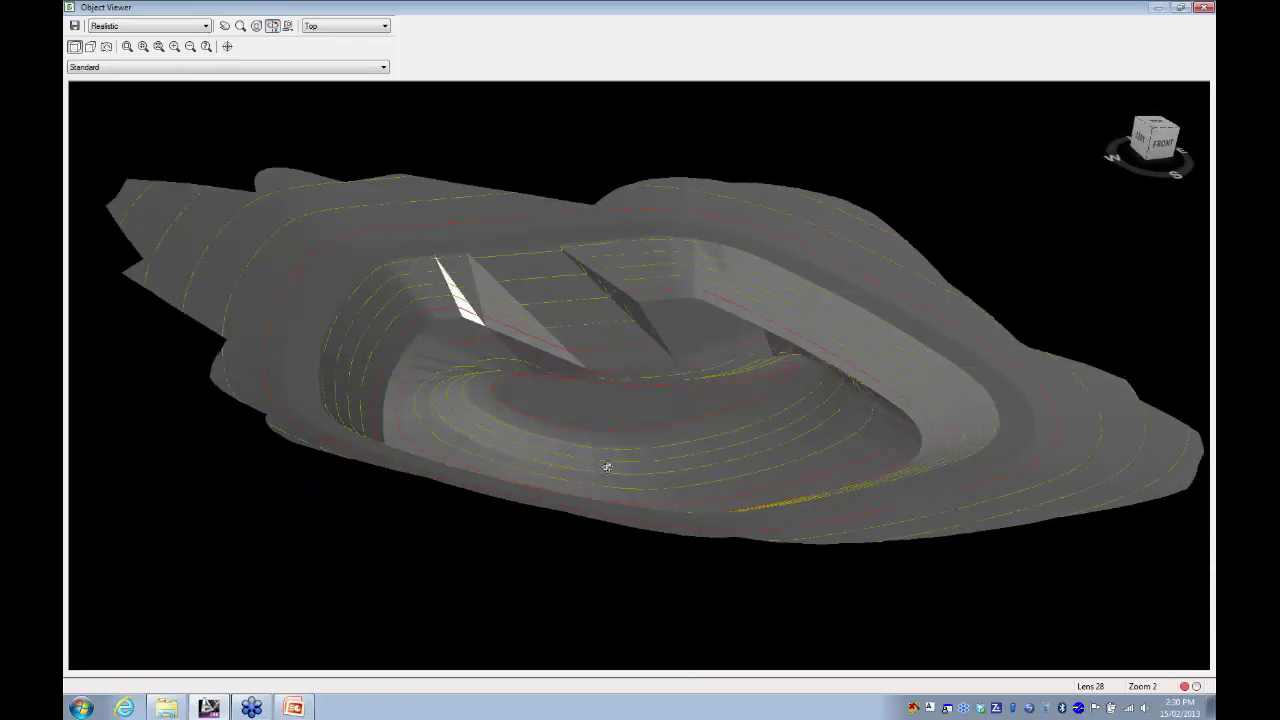
pyautogui.moveTo(674, 401)
pyautogui.mouseDown()
pyautogui.moveTo(689, 403)
pyautogui.moveTo(586, 437)
pyautogui.moveTo(523, 423)
pyautogui.moveTo(651, 449)
pyautogui.moveTo(521, 447)
pyautogui.mouseUp()
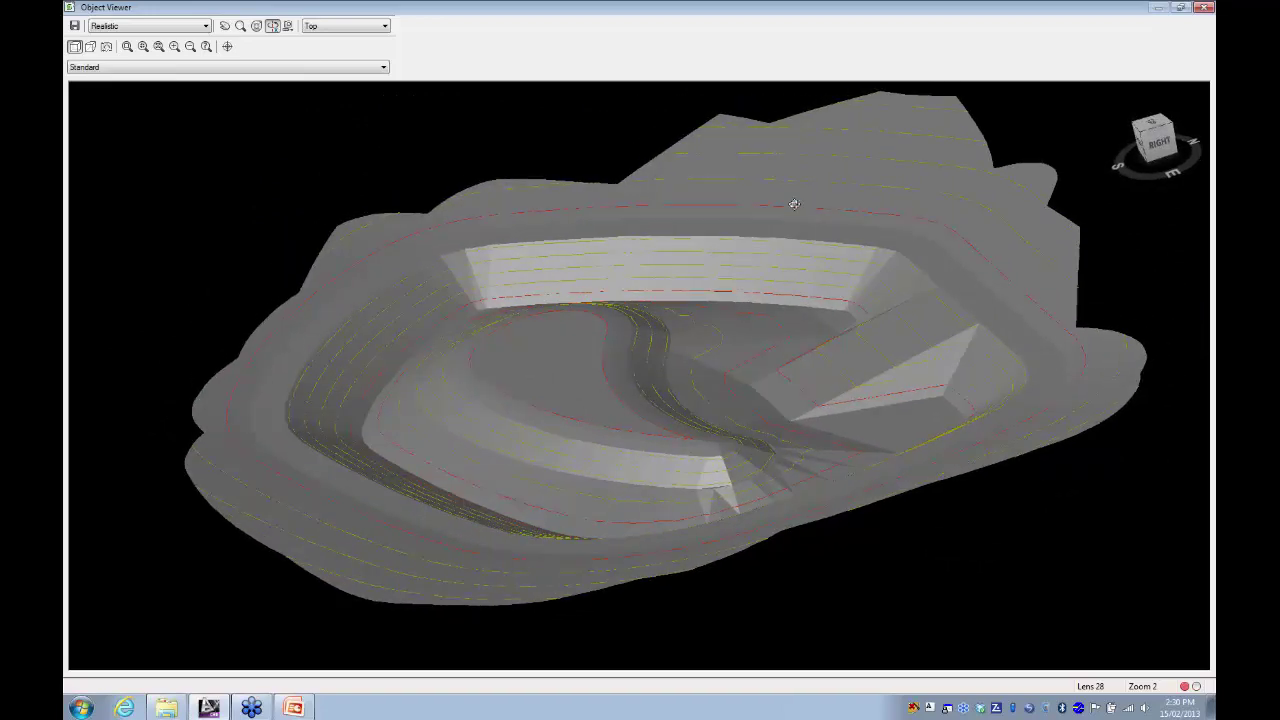
pyautogui.click(1205, 8)
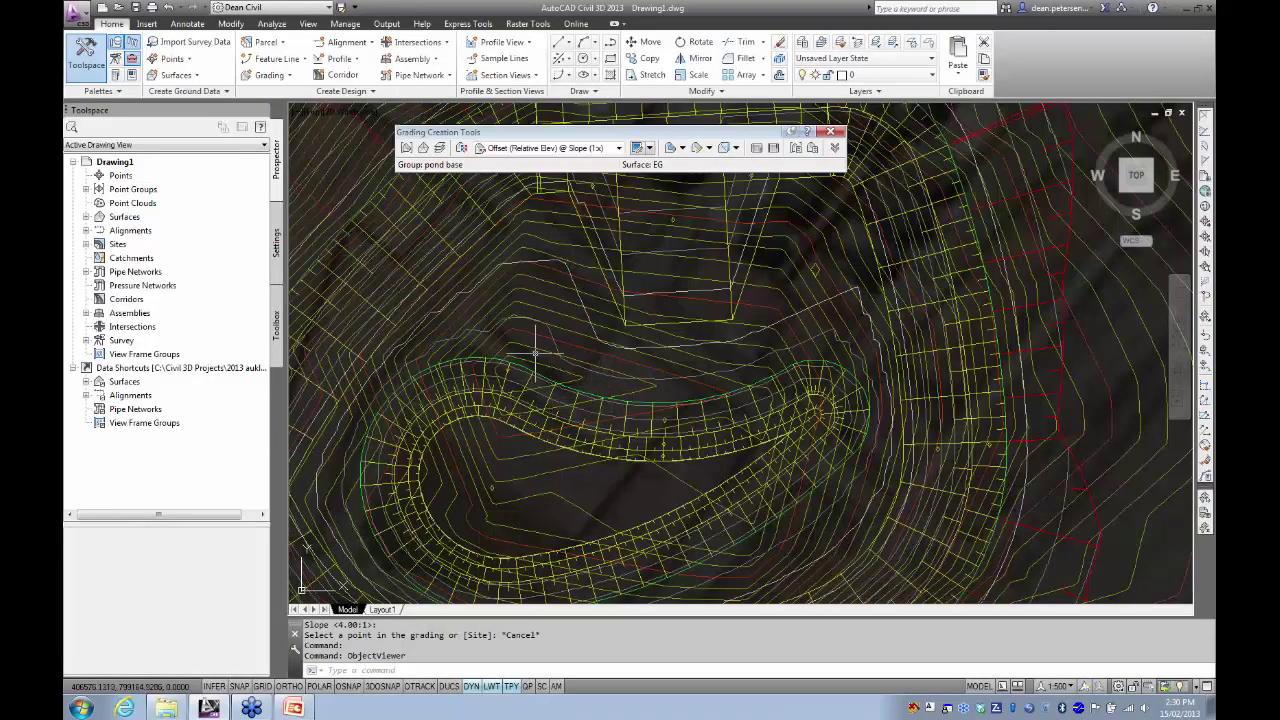
# - Close the grading creation tools and save the drawing
pyautogui.click(830, 133)
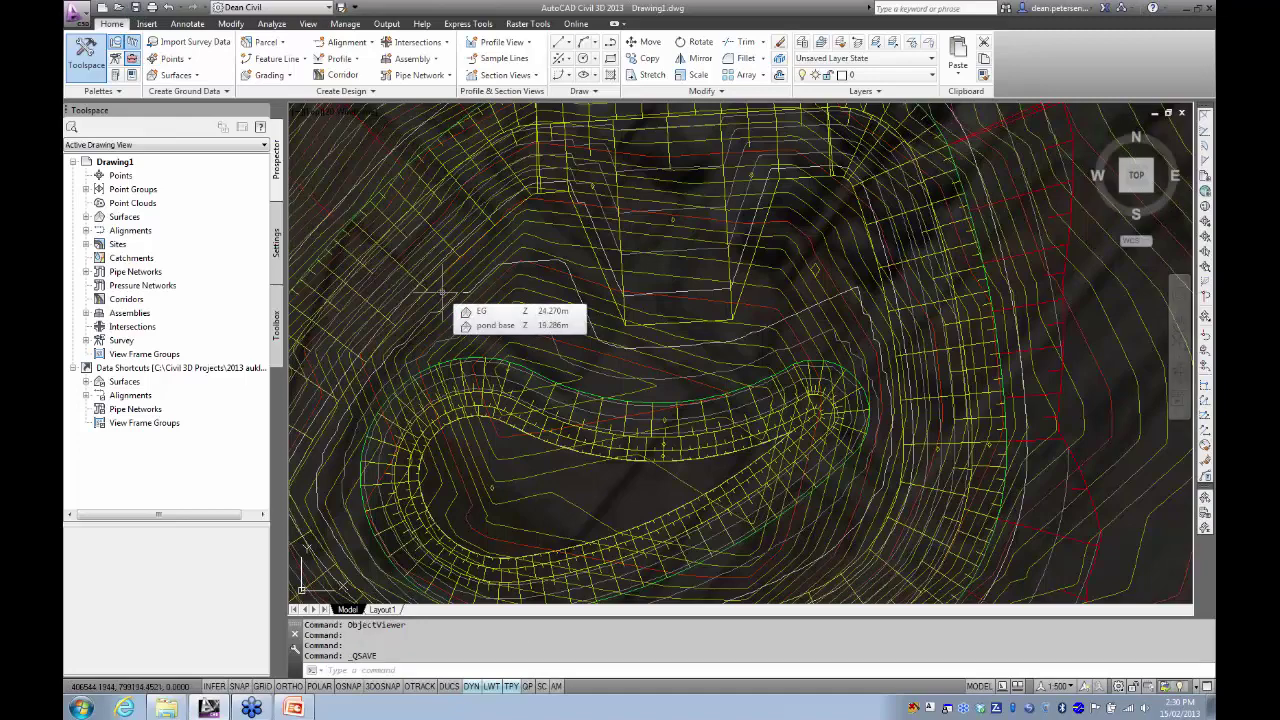
# - Open the pond base surface and the EG surface together in the Object Viewer
pyautogui.scroll(-3, 486, 380)
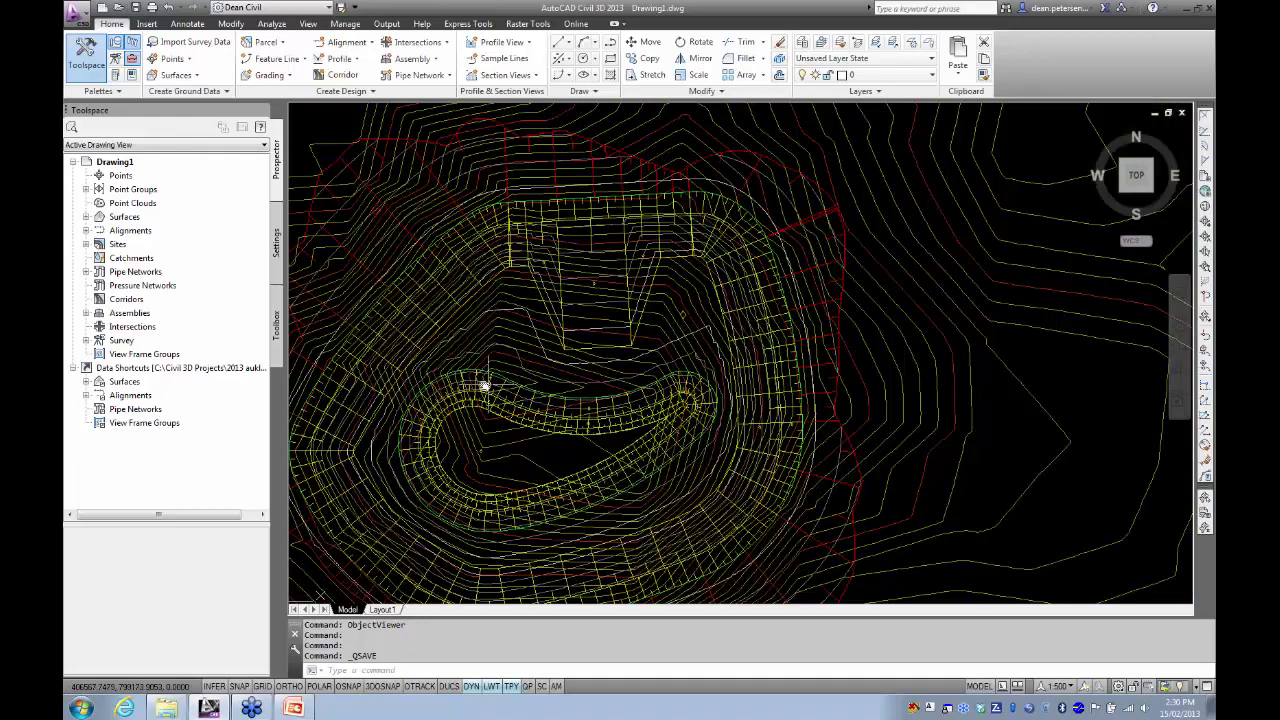
pyautogui.scroll(-4, 547, 349)
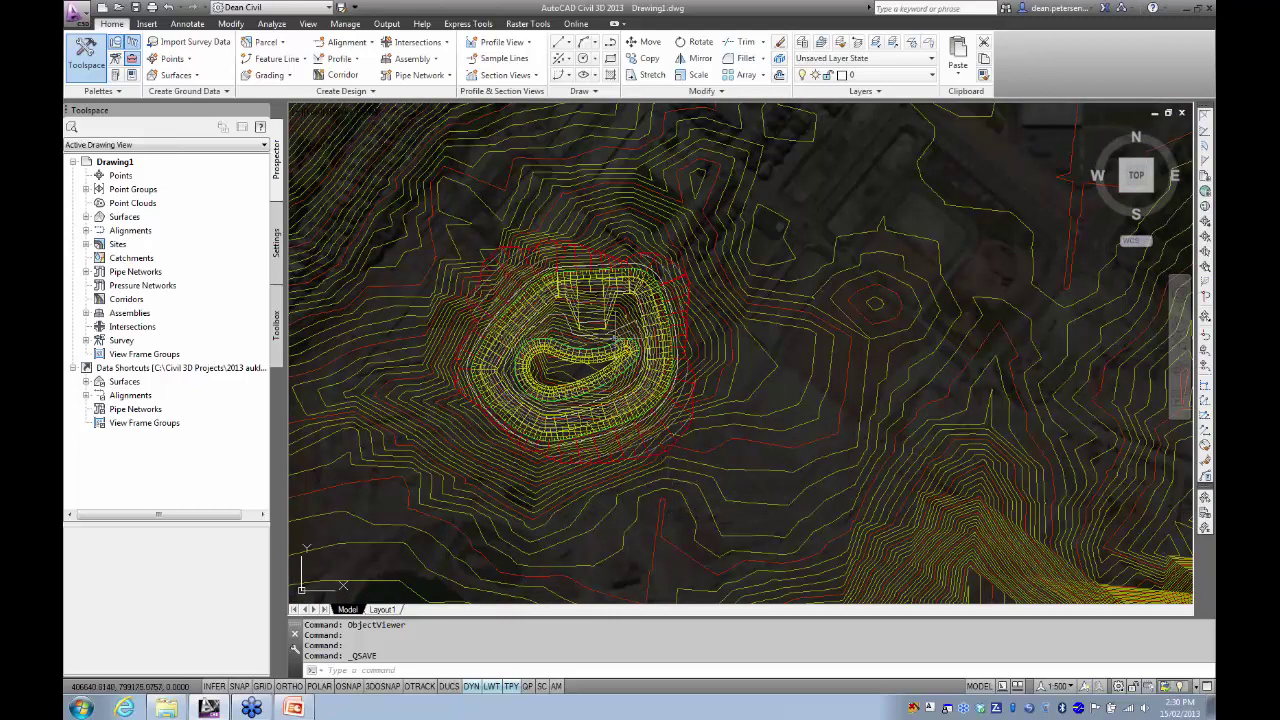
pyautogui.moveTo(607, 318)
pyautogui.scroll(3, 608, 338)
pyautogui.click(633, 293)
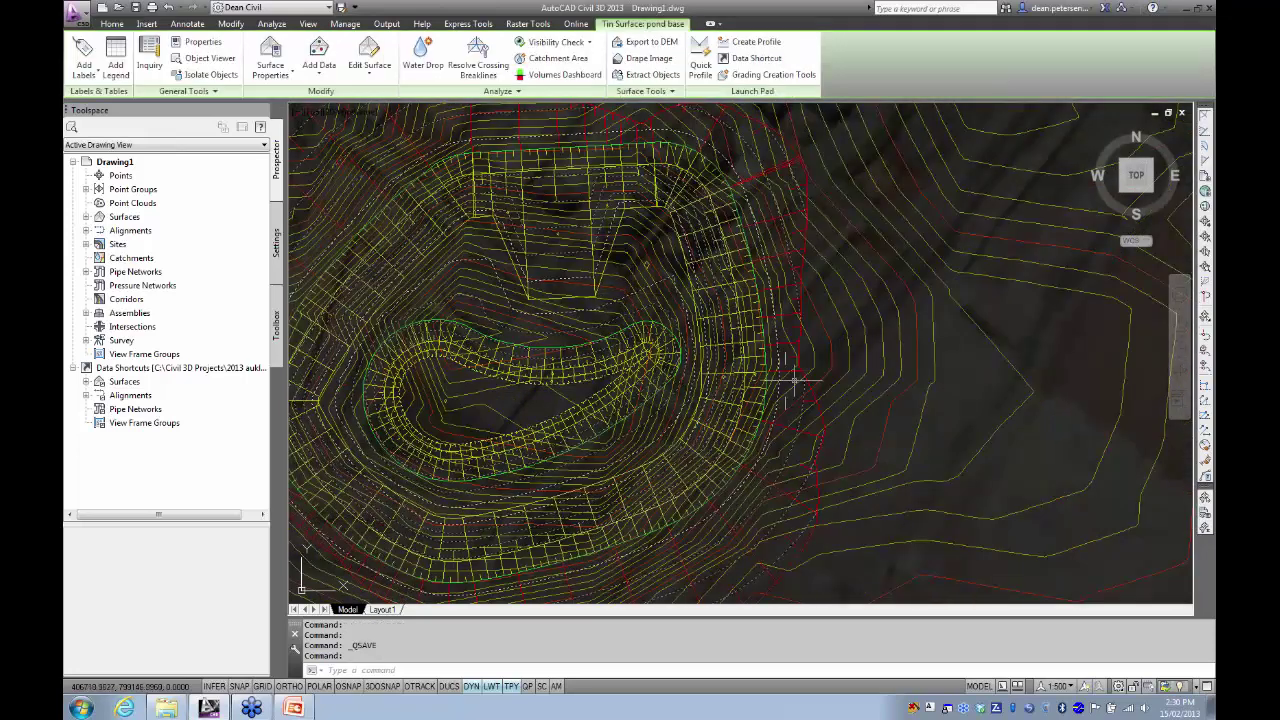
pyautogui.scroll(-2, 815, 350)
pyautogui.click(823, 337)
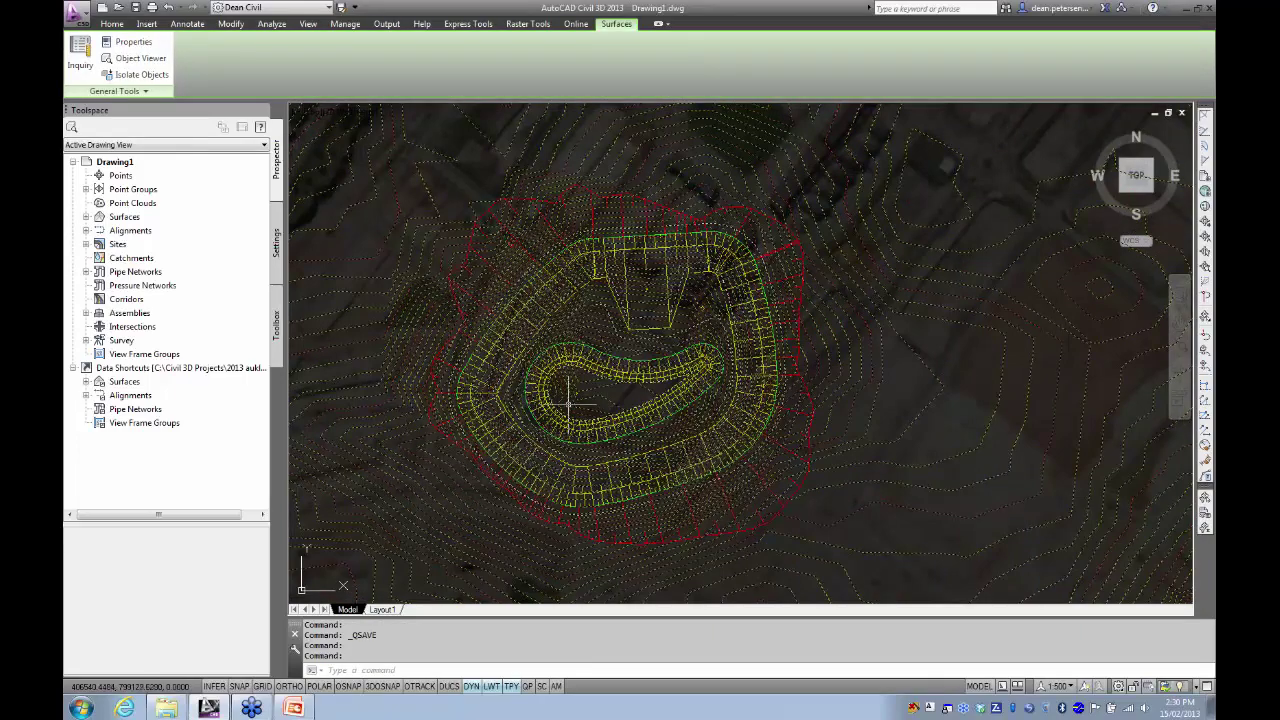
pyautogui.rightClick(410, 376)
pyautogui.click(450, 510)
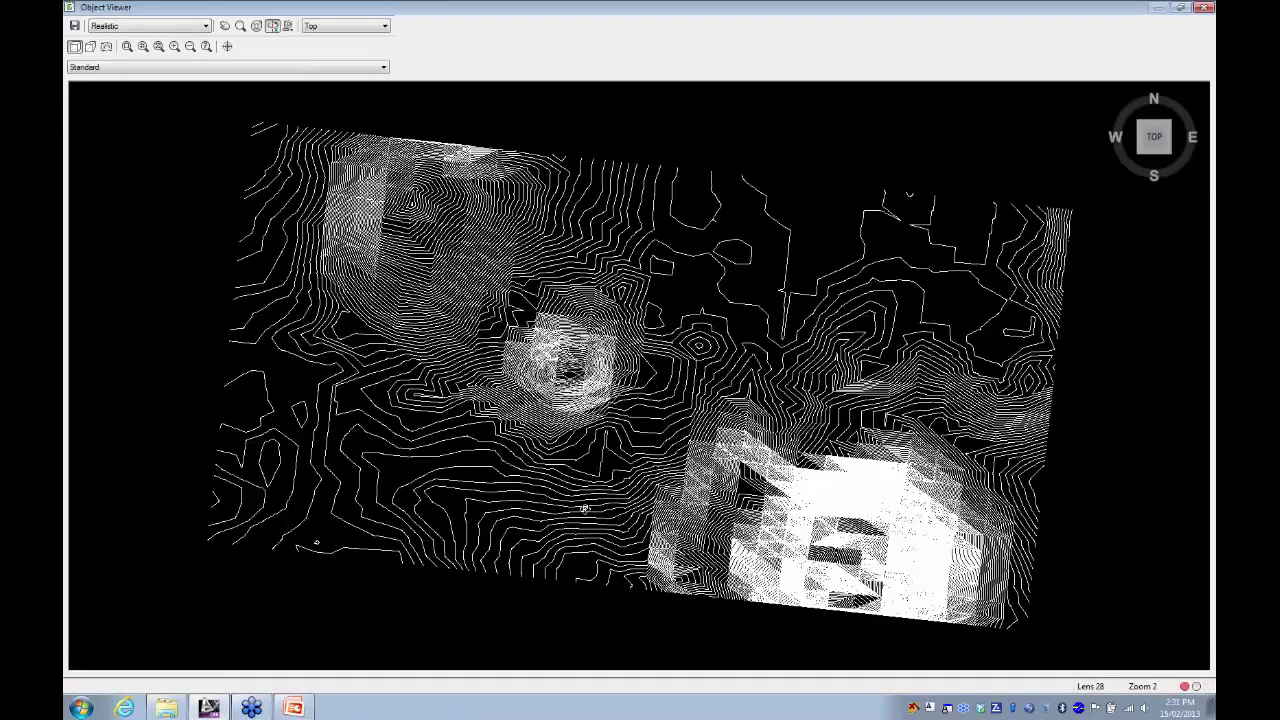
# - Examine the pond and island against the aerial-draped ground from above and from underneath, and close the viewer
pyautogui.moveTo(584, 508); pyautogui.dragTo(573, 405)
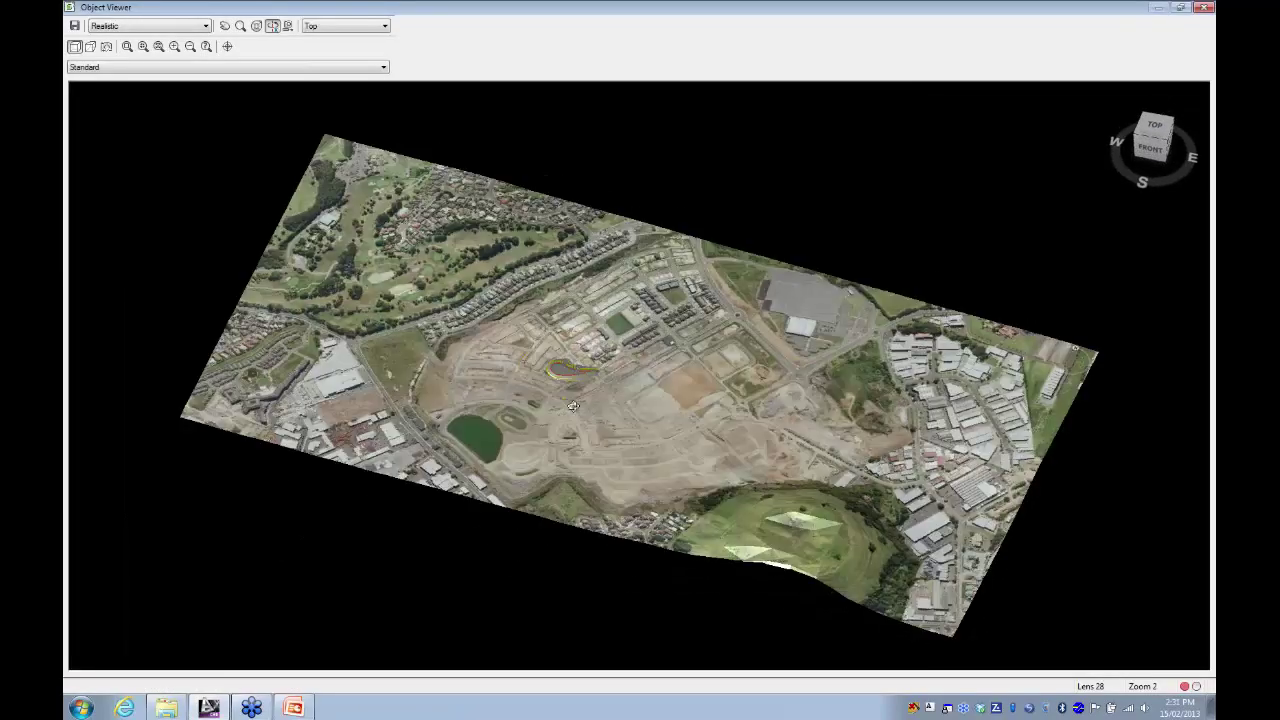
pyautogui.scroll(5, 566, 385)
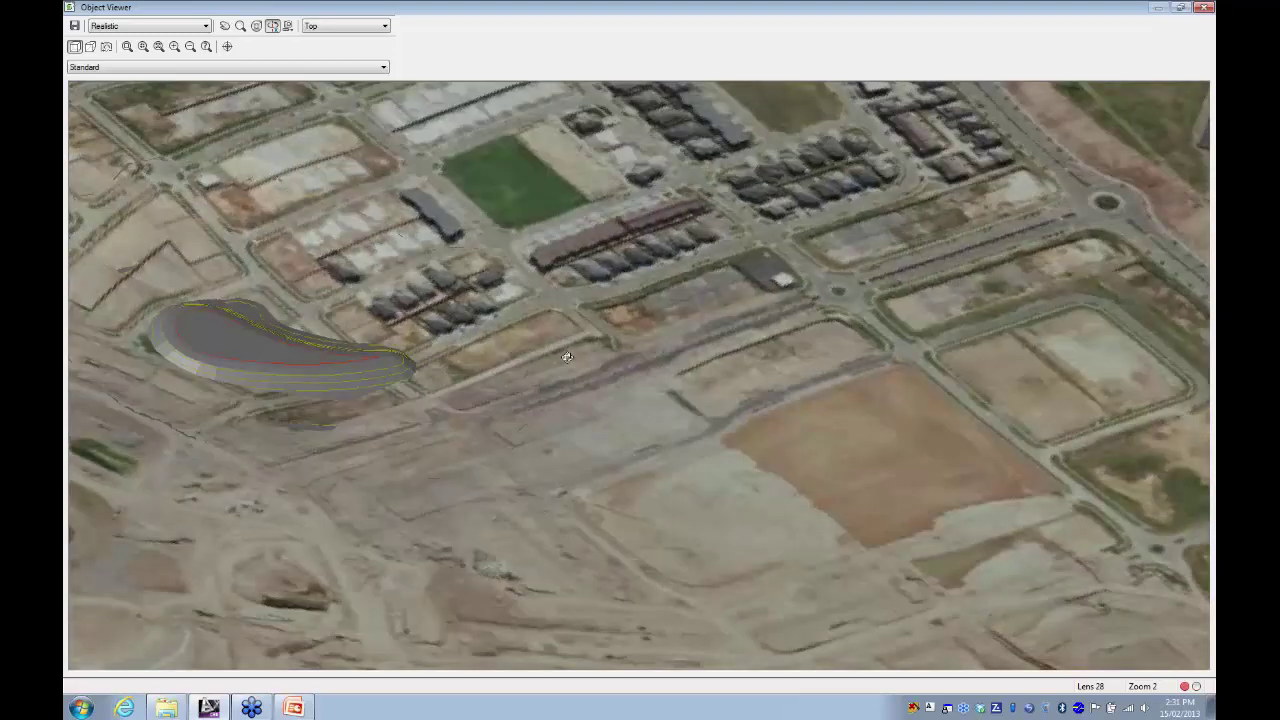
pyautogui.moveTo(566, 357); pyautogui.dragTo(568, 392)
pyautogui.moveTo(695, 373); pyautogui.dragTo(554, 323)
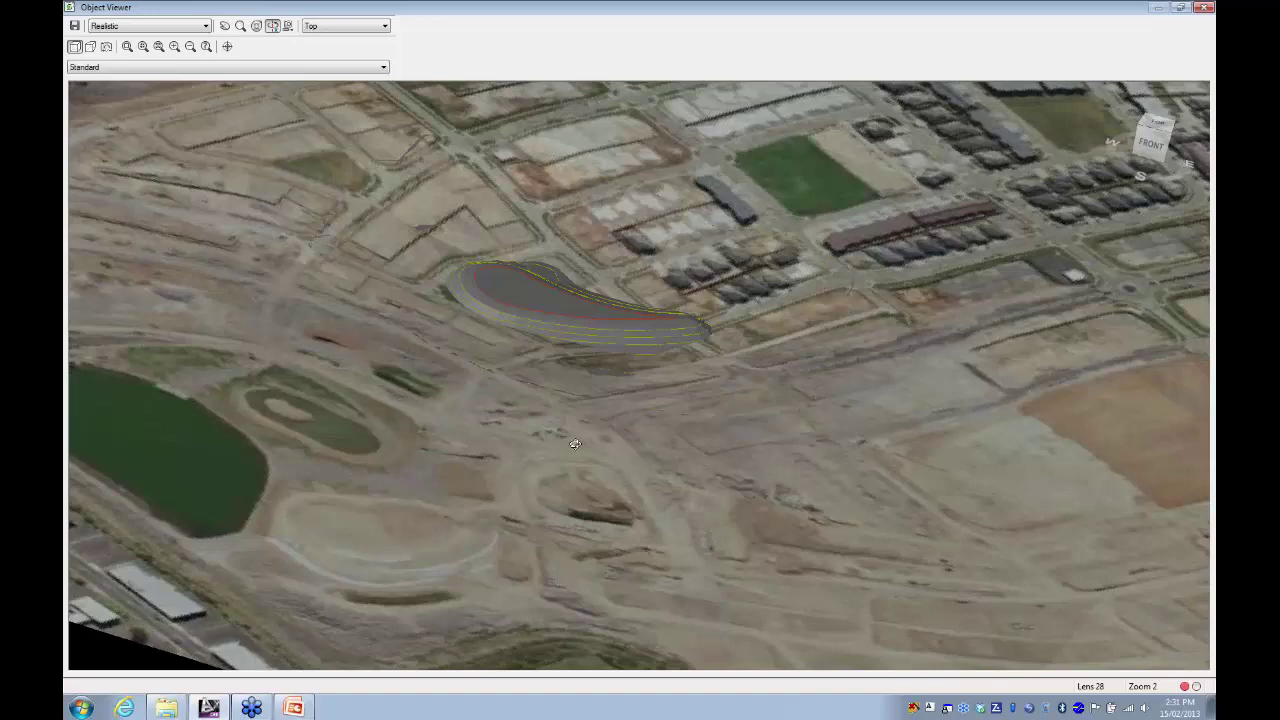
pyautogui.scroll(-5, 563, 443)
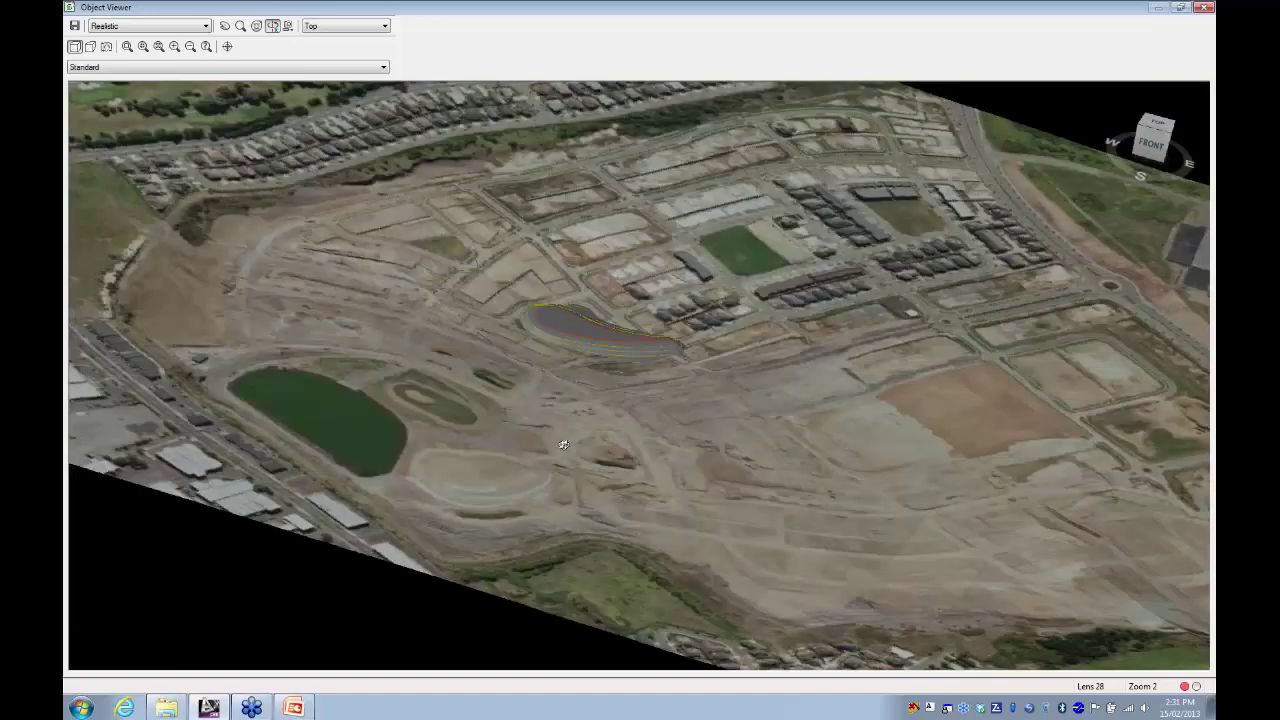
pyautogui.moveTo(579, 437); pyautogui.dragTo(613, 289)
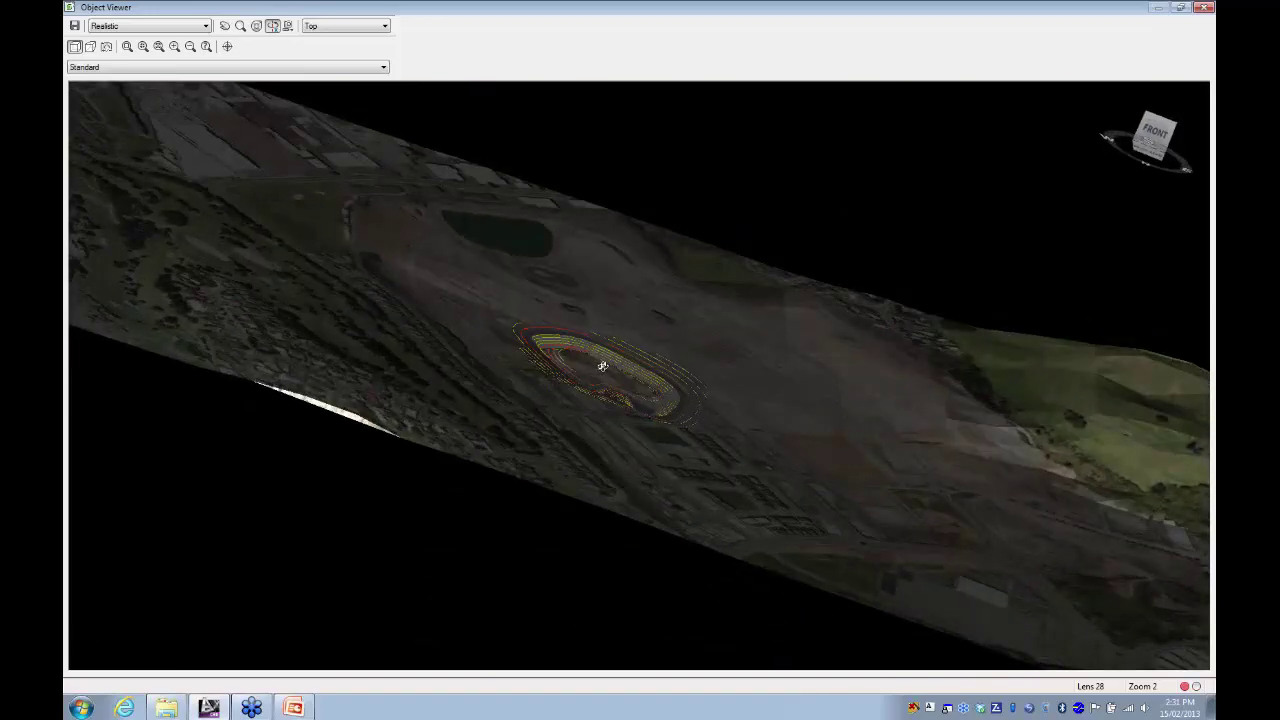
pyautogui.scroll(5, 600, 364)
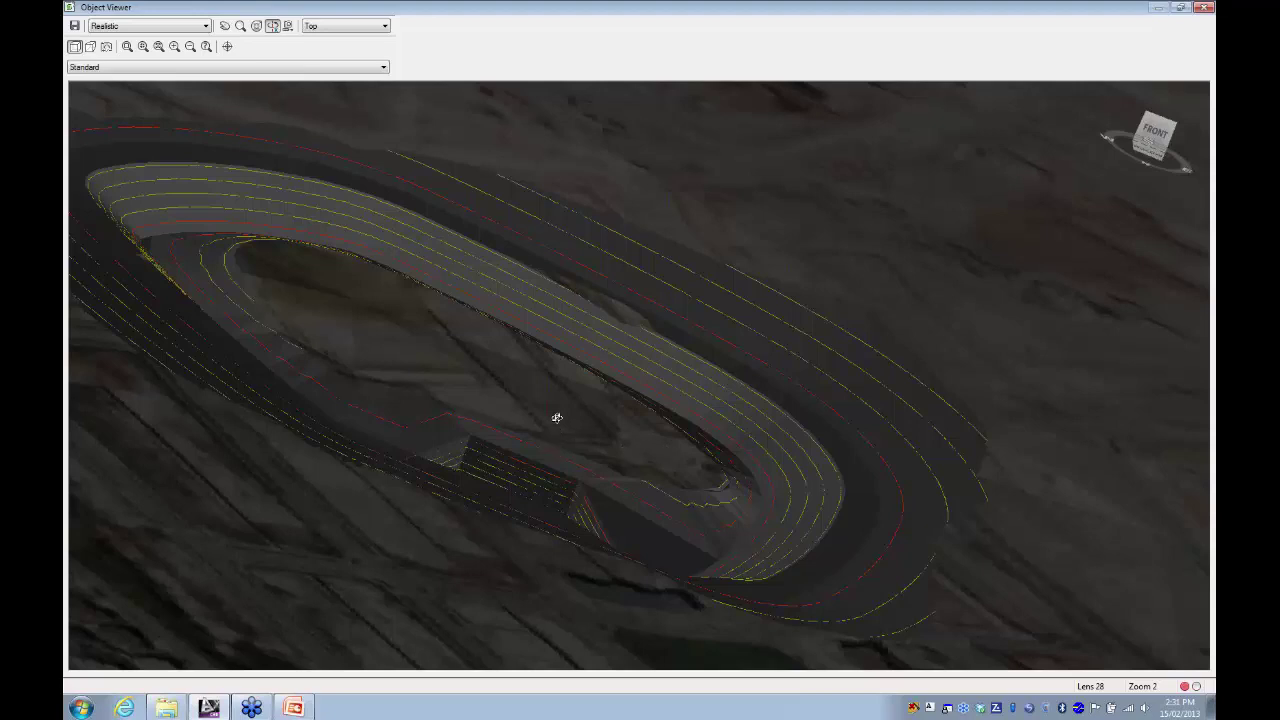
pyautogui.moveTo(557, 417); pyautogui.dragTo(620, 374)
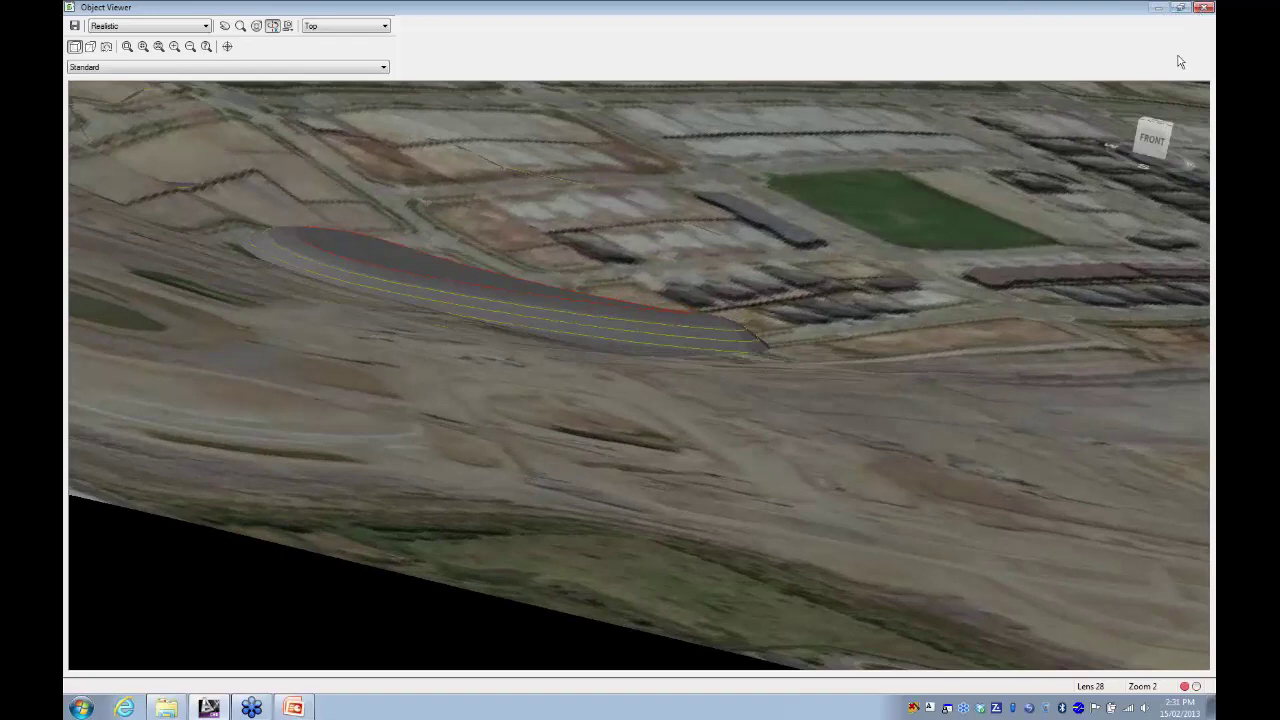
pyautogui.click(1204, 7)
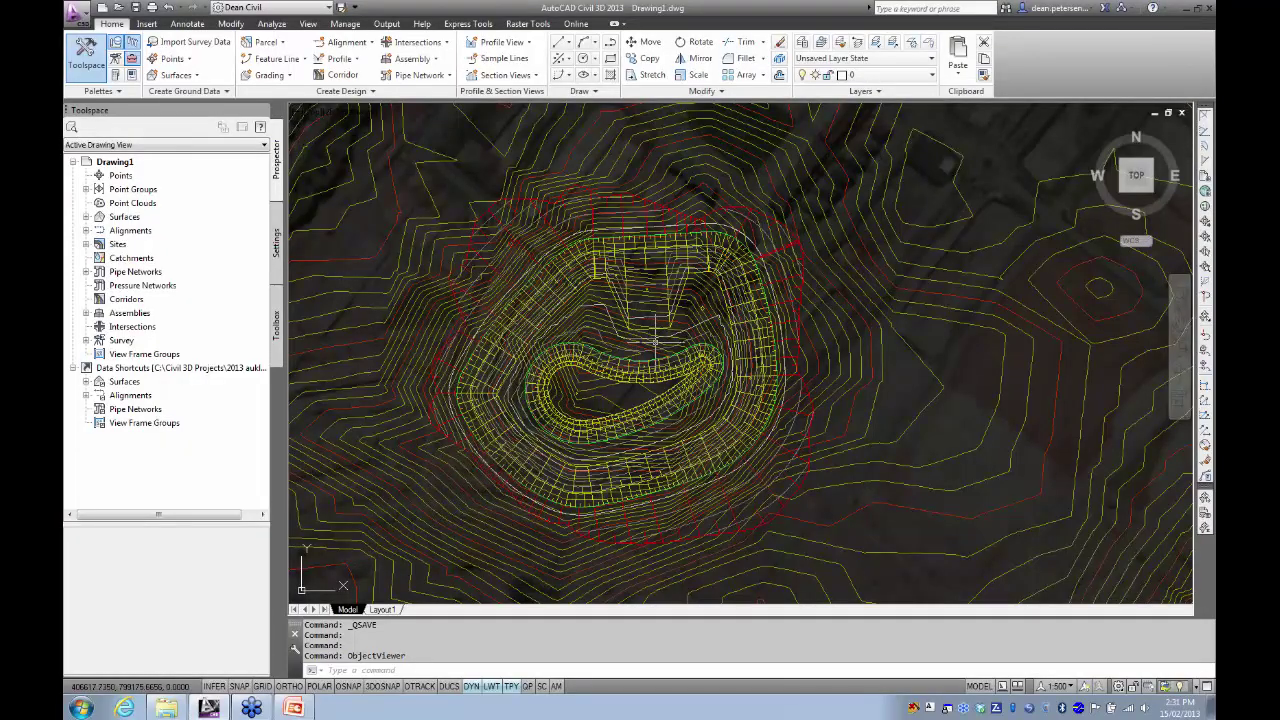
# - Calculate the cut and fill volumes of the entire pond base grading group in the pond site with the Grading Volume Tools
pyautogui.moveTo(655, 341)
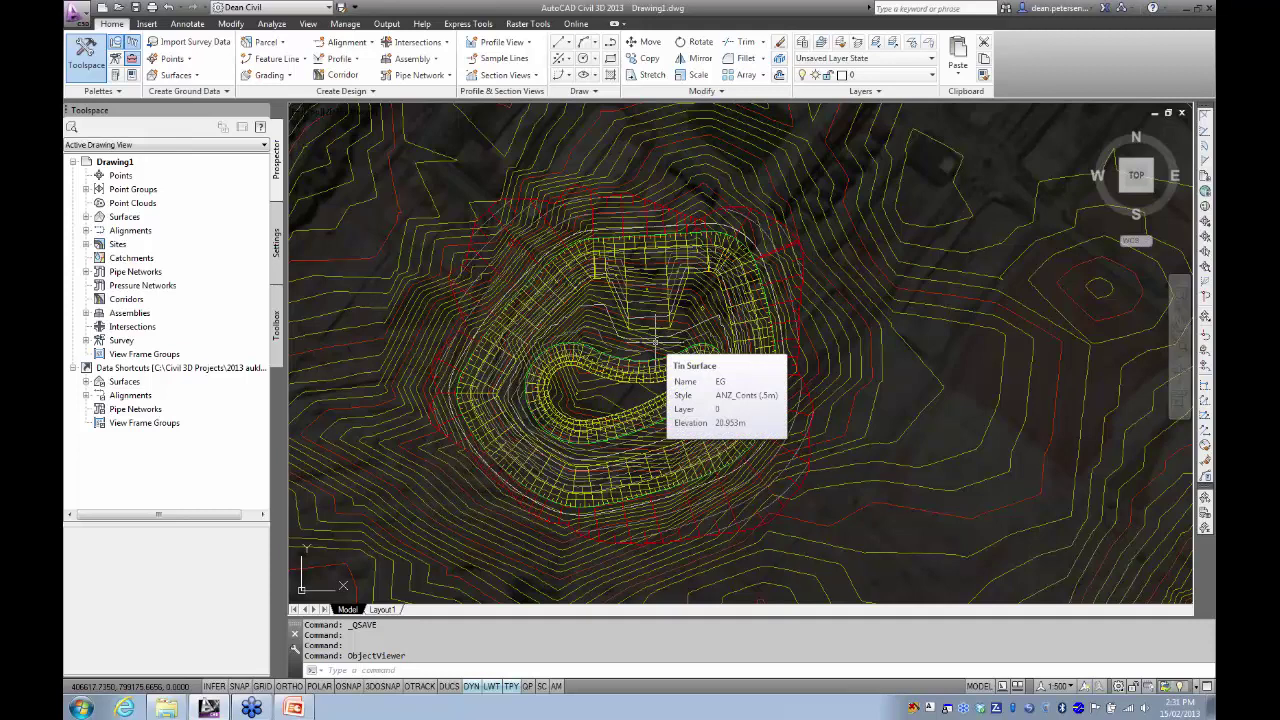
pyautogui.click(271, 77)
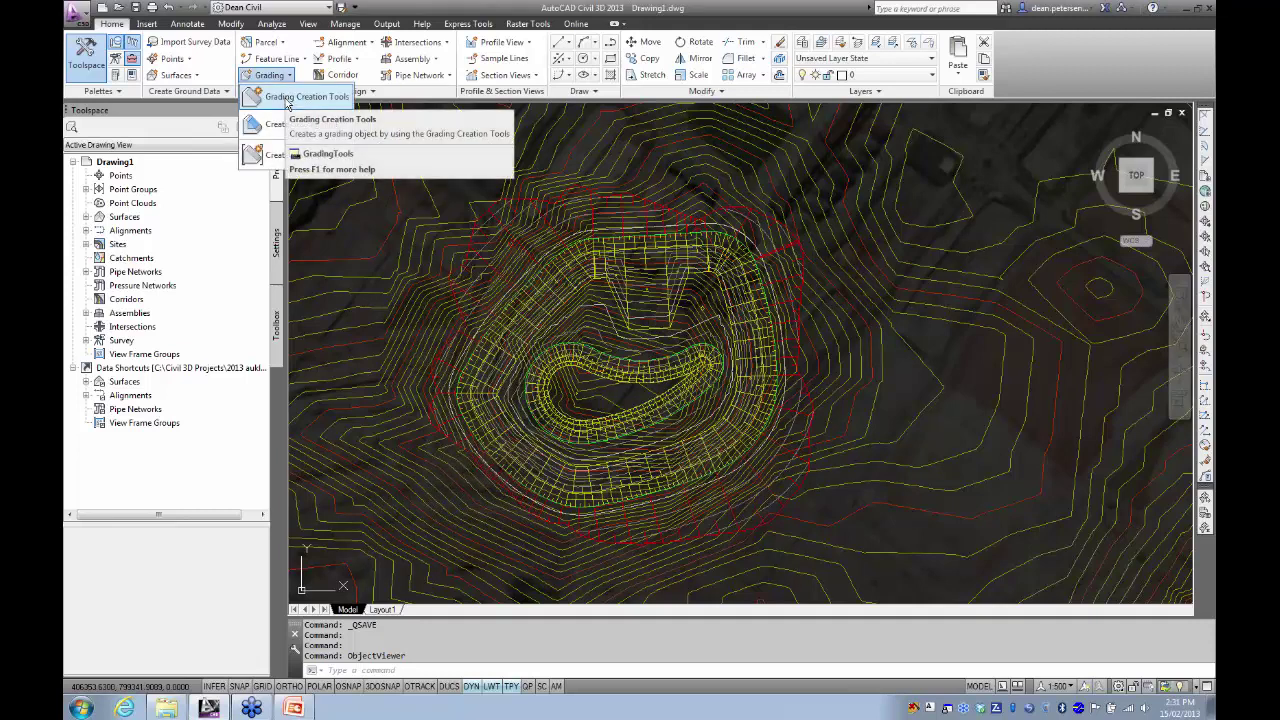
pyautogui.click(287, 100)
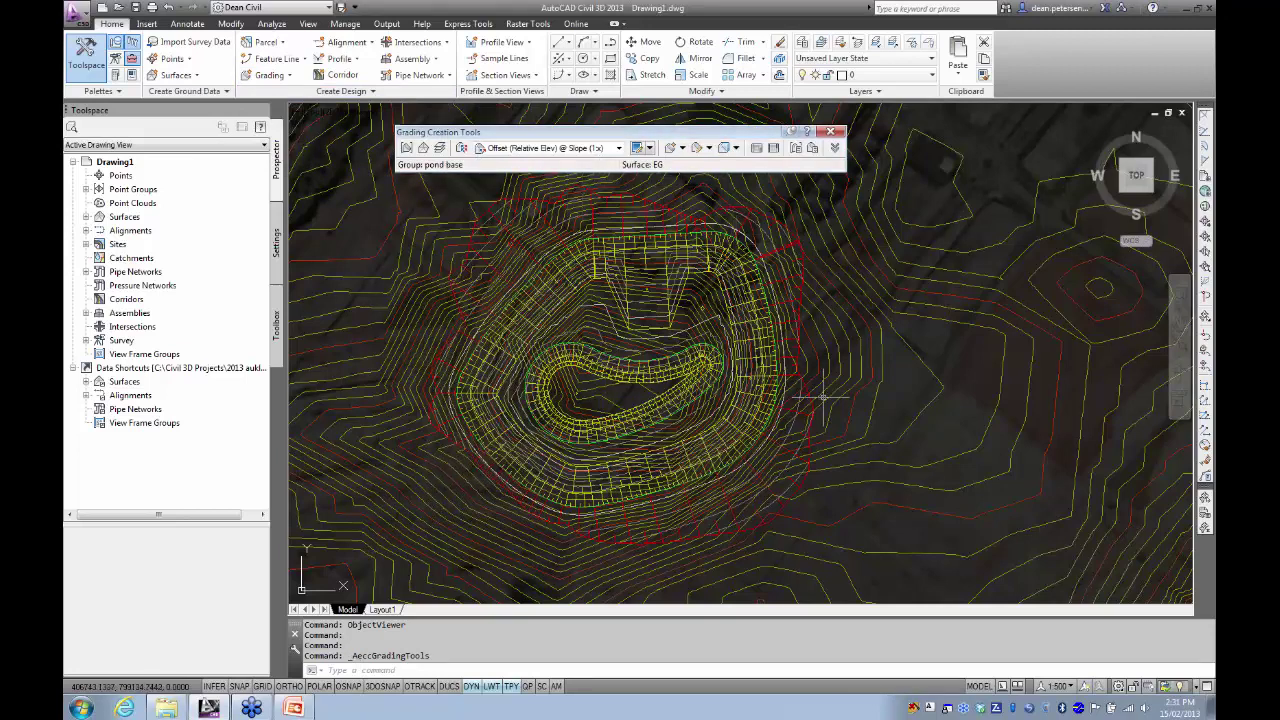
pyautogui.click(725, 149)
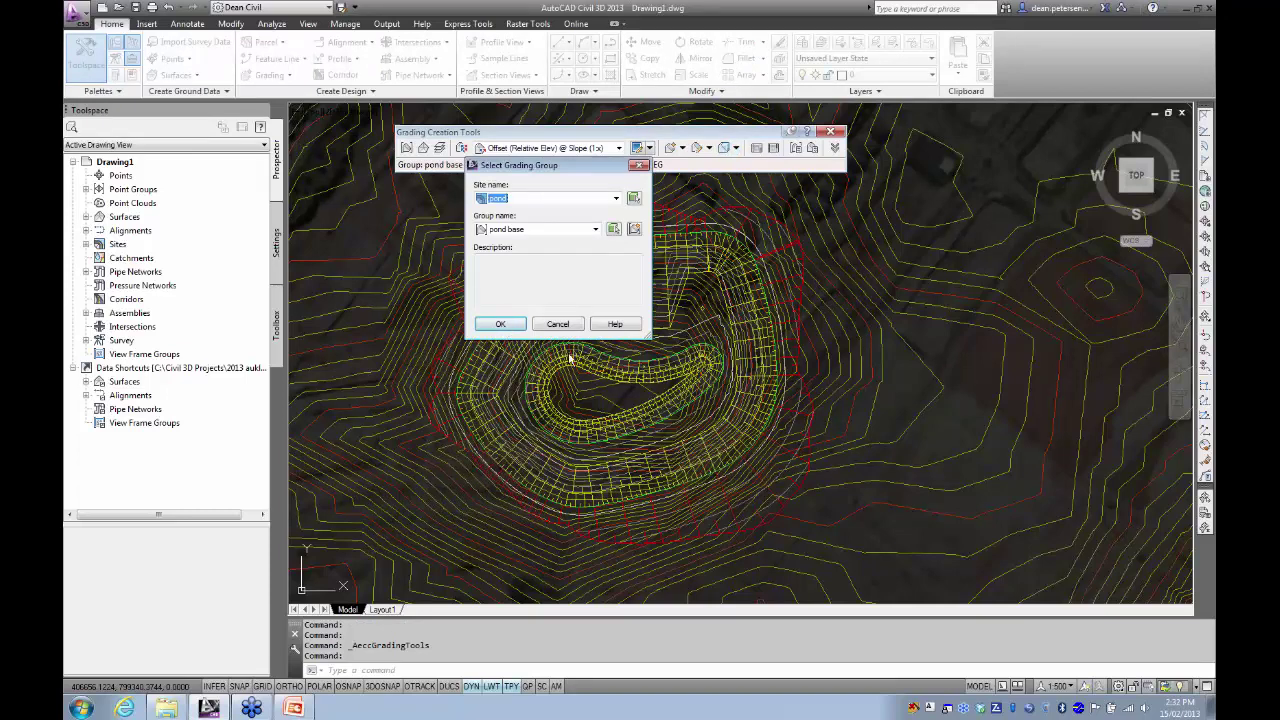
pyautogui.click(501, 325)
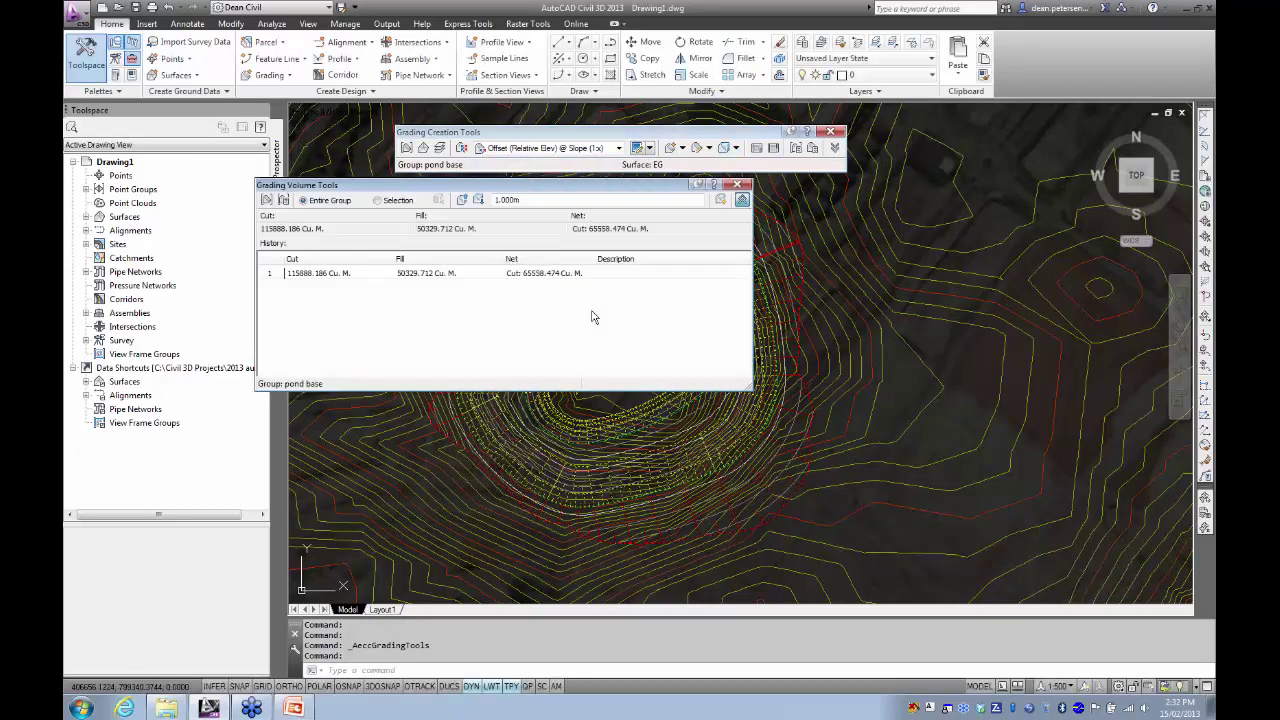
# - Auto-balance the pond base group to a required volume of 0 Cu. M. and close the volume tools
pyautogui.moveTo(536, 187); pyautogui.dragTo(436, 208)
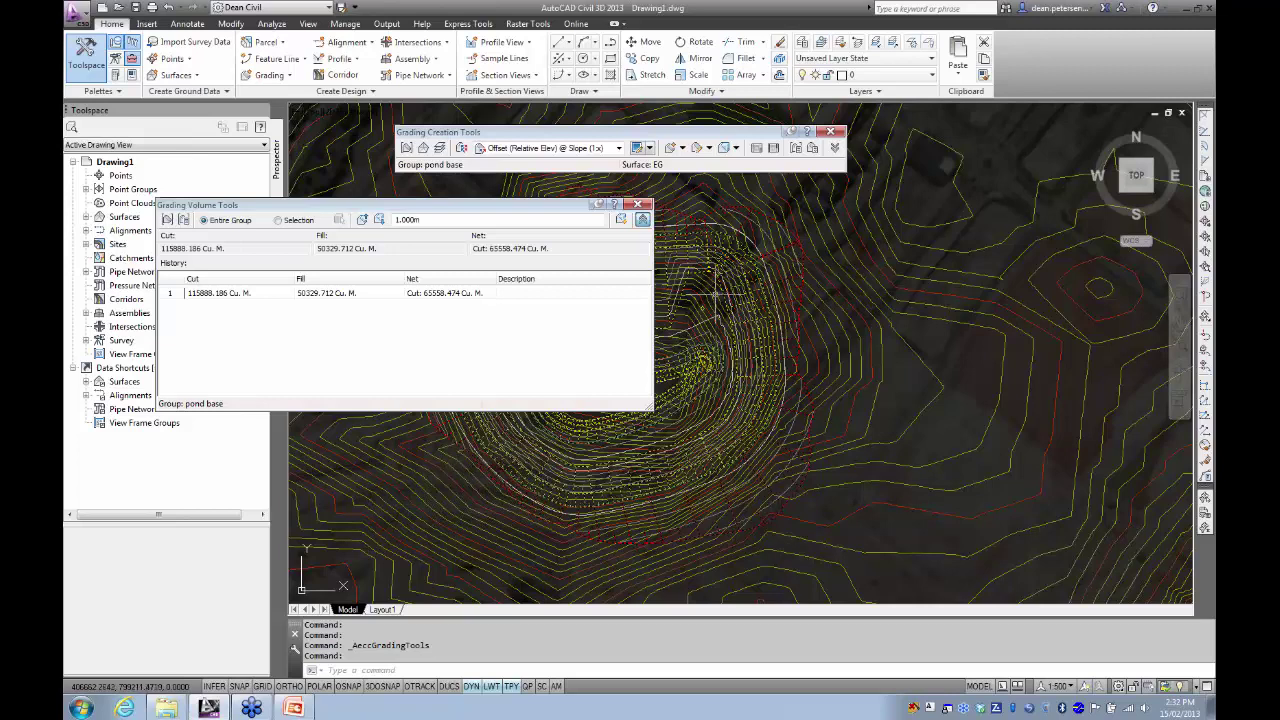
pyautogui.click(621, 220)
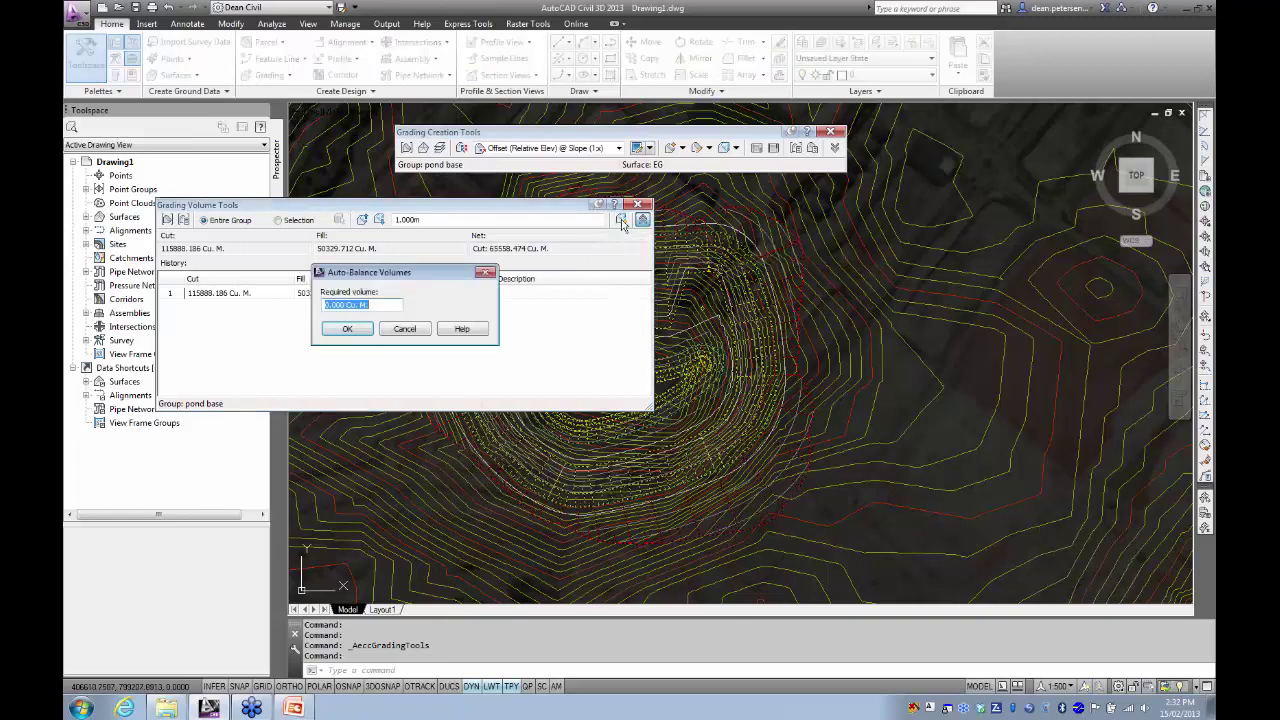
pyautogui.click(345, 331)
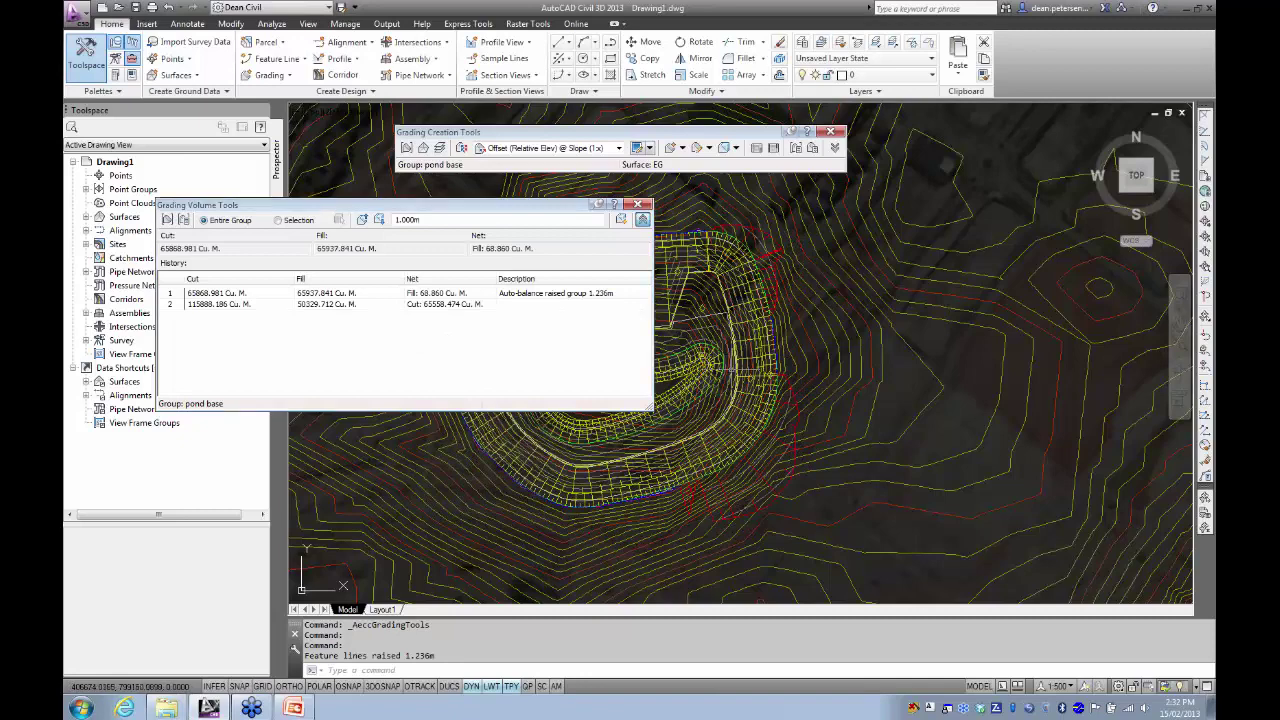
pyautogui.click(637, 204)
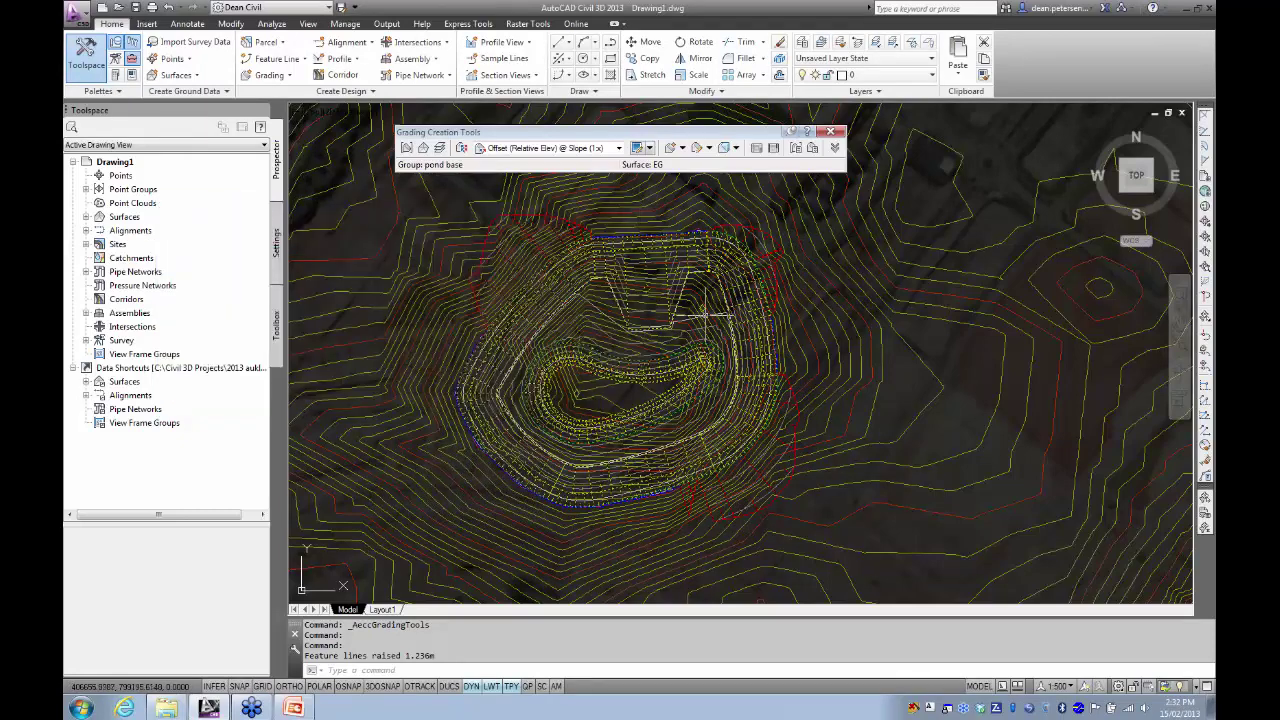
# - Examine the balanced pond grading in plan, checking its outer slopes, the island and the surrounding contours
pyautogui.scroll(5, 446, 418)
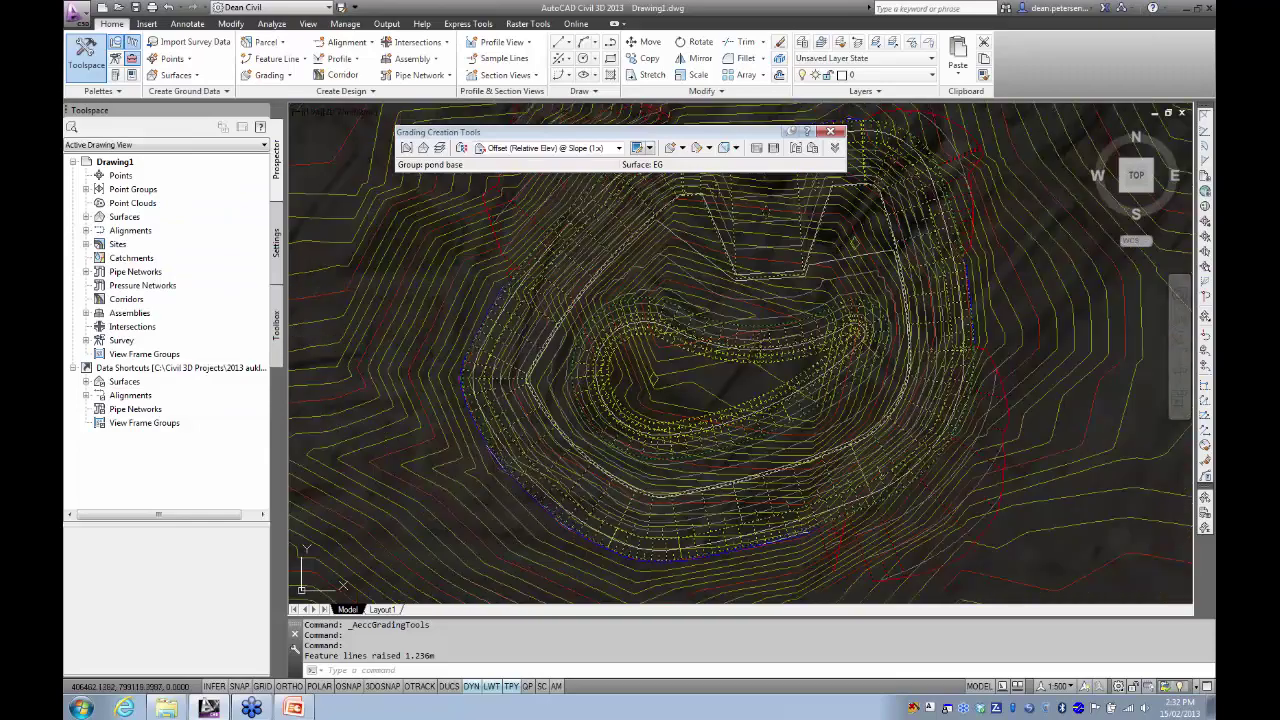
pyautogui.scroll(-6, 663, 363)
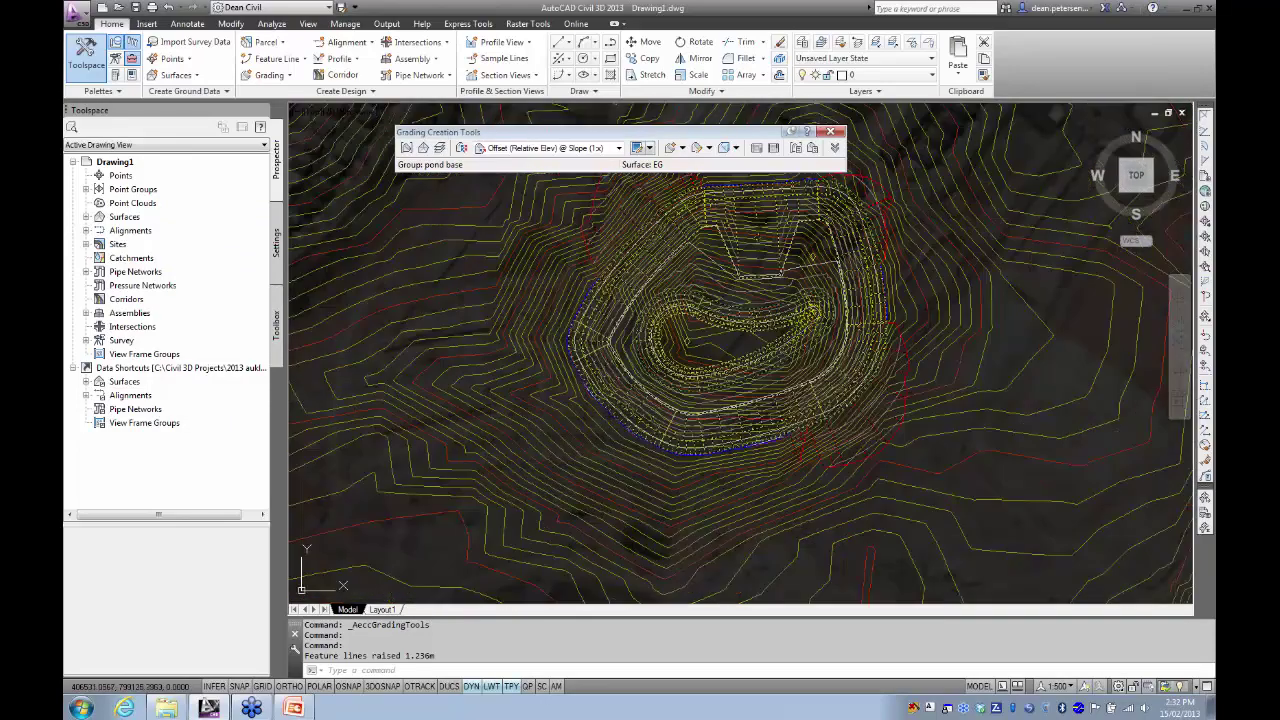
pyautogui.moveTo(663, 363); pyautogui.dragTo(616, 371, button='middle')
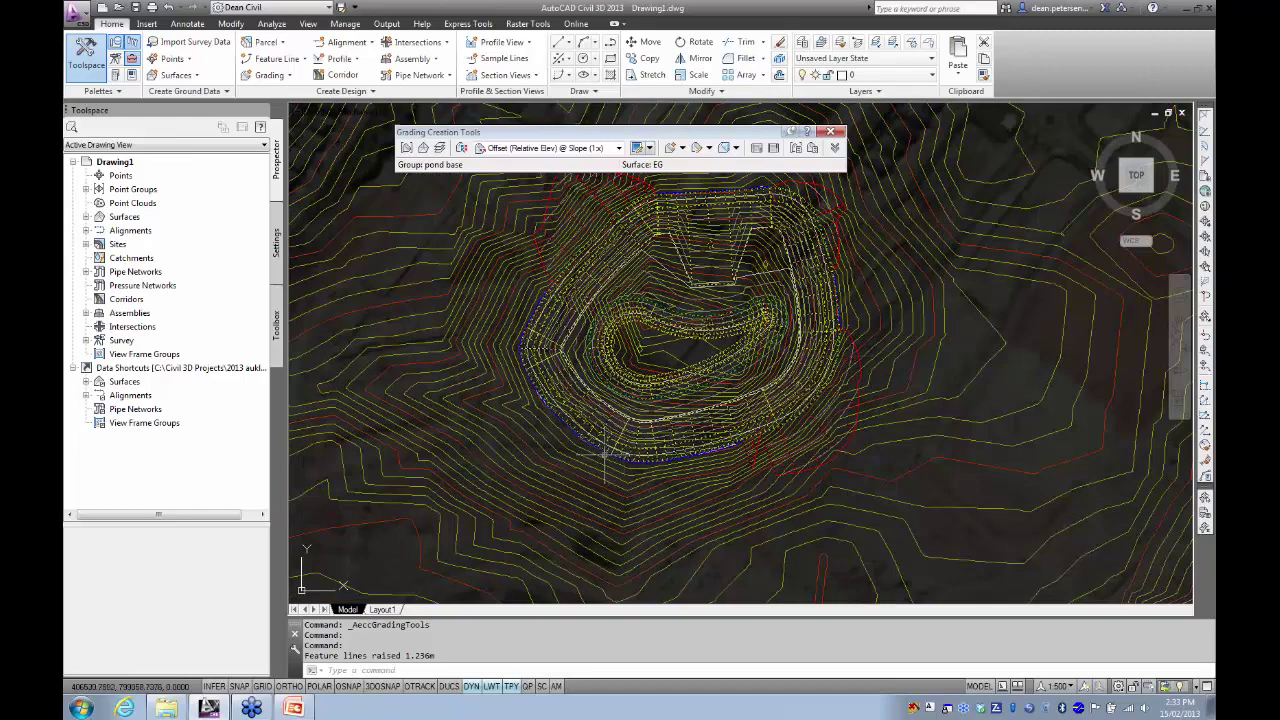
pyautogui.scroll(1, 598, 405)
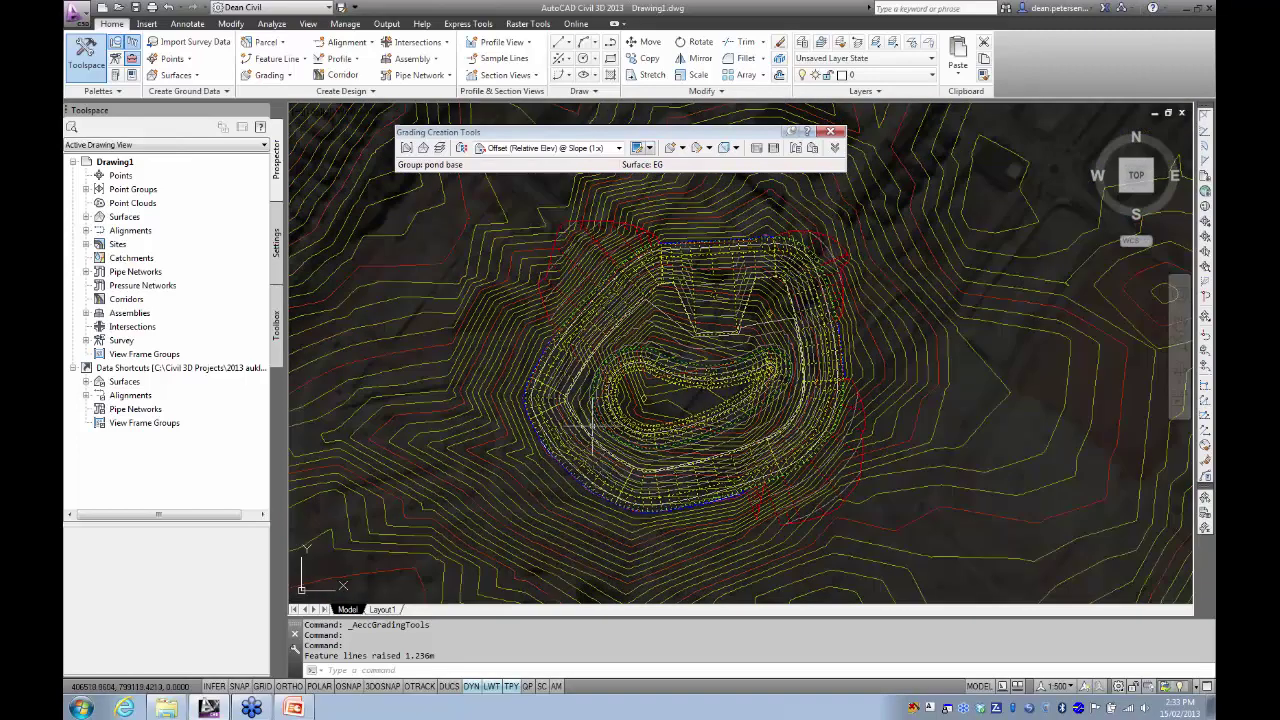
pyautogui.scroll(2, 560, 375)
pyautogui.scroll(-1, 540, 370)
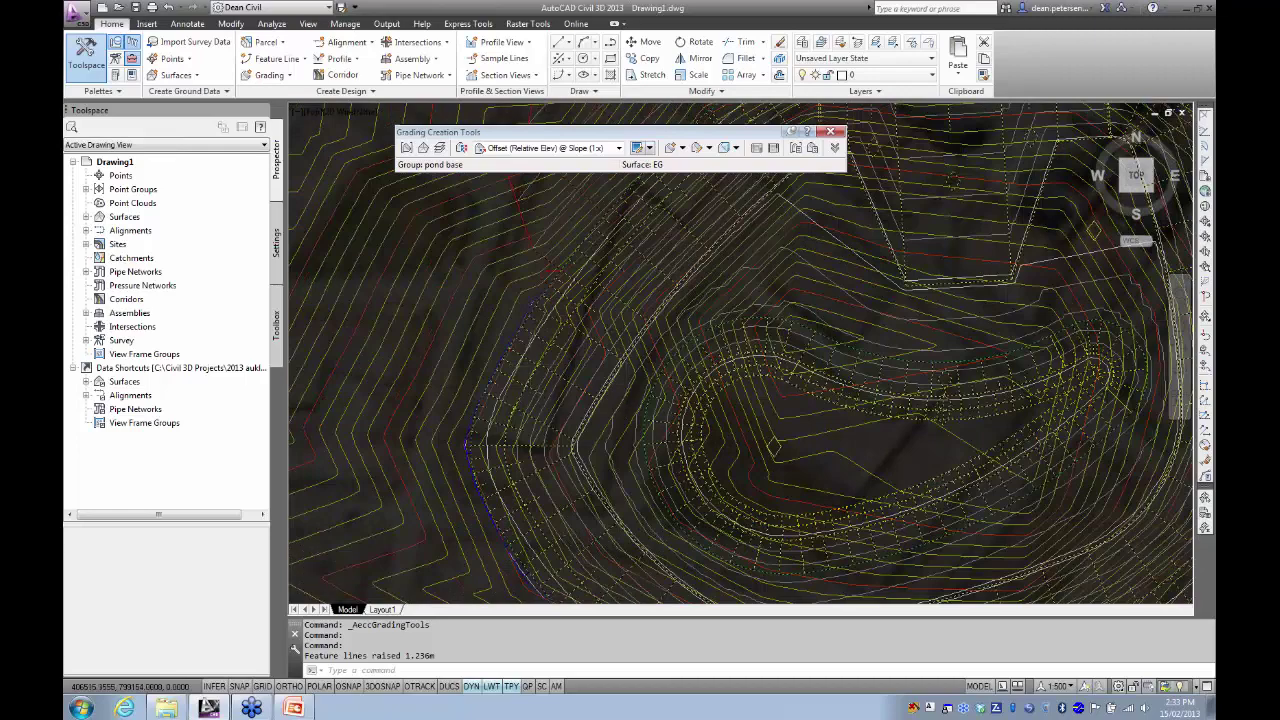
pyautogui.scroll(-2, 565, 372)
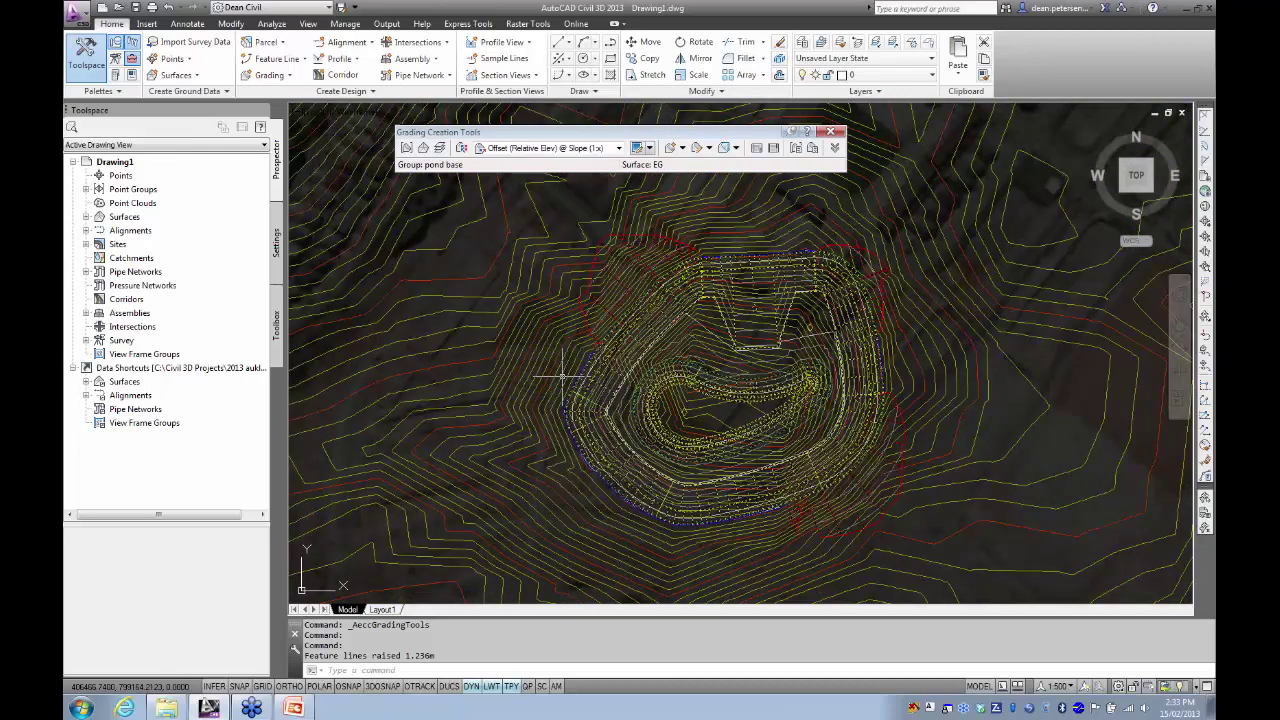
# - Open the balanced pond base surface on its own in the Object Viewer
pyautogui.press('Escape')
pyautogui.press('Escape')
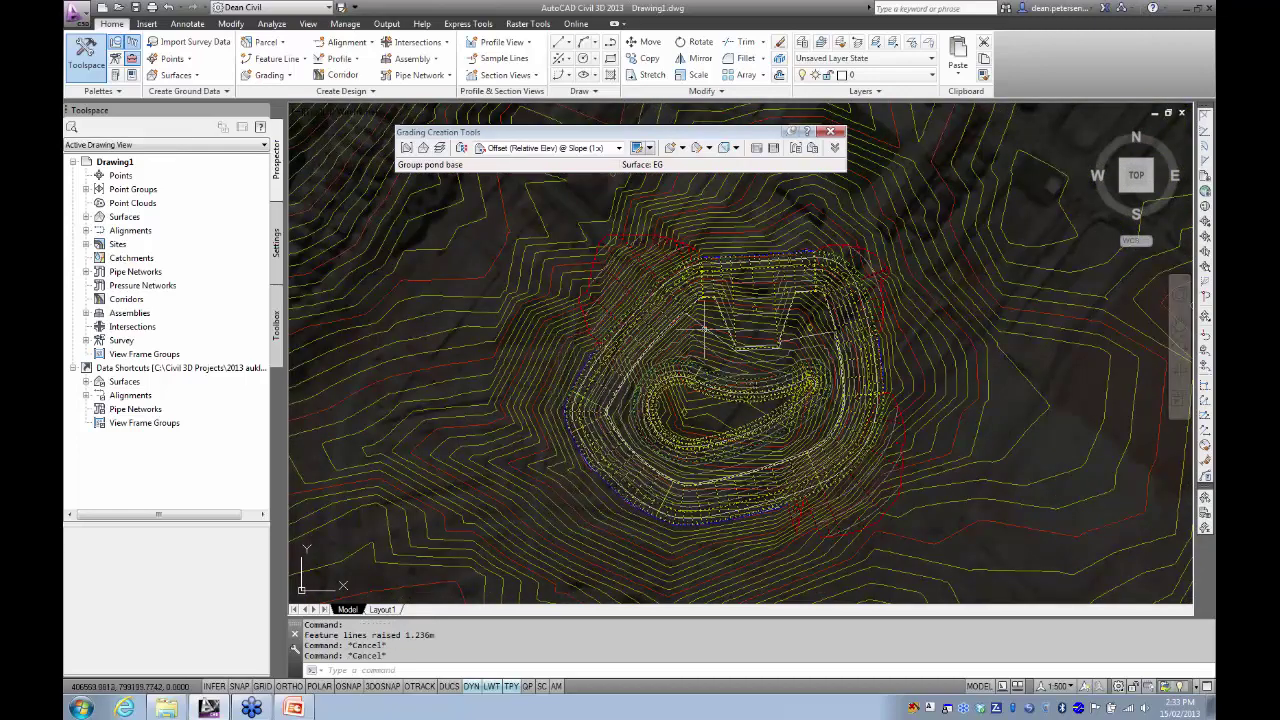
pyautogui.scroll(3, 705, 325)
pyautogui.click(712, 330)
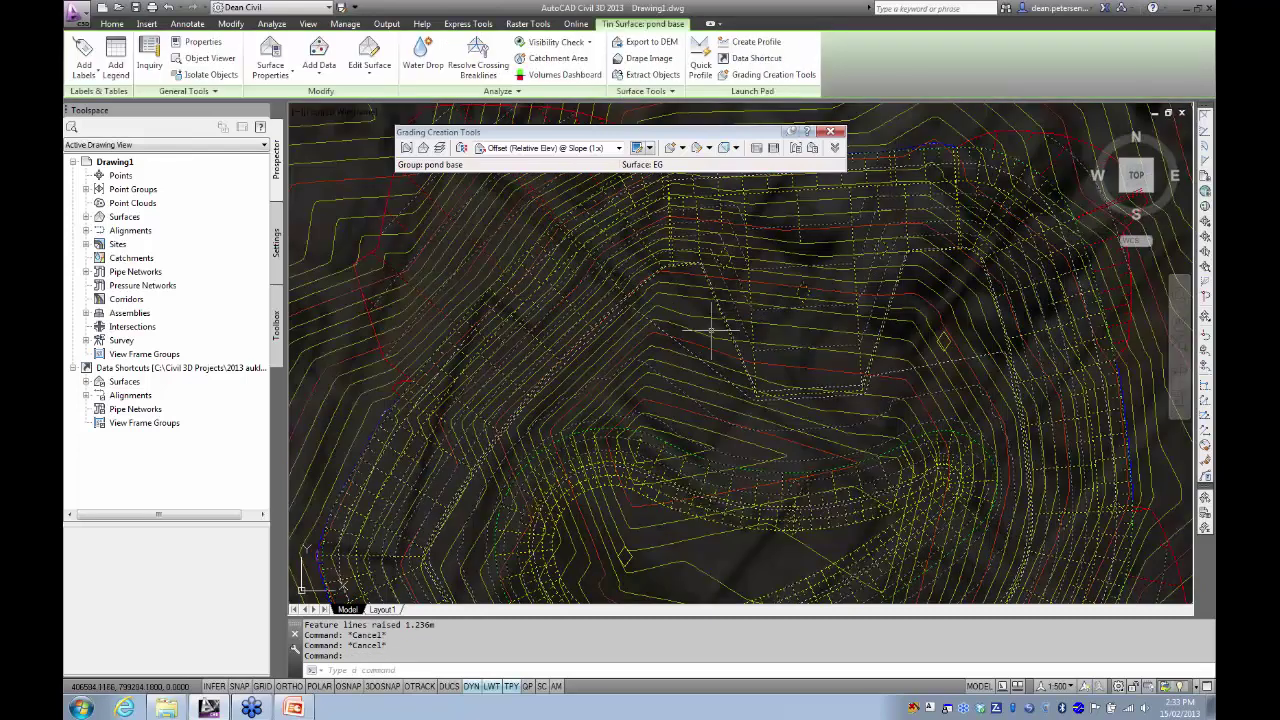
pyautogui.rightClick(710, 331)
pyautogui.click(745, 518)
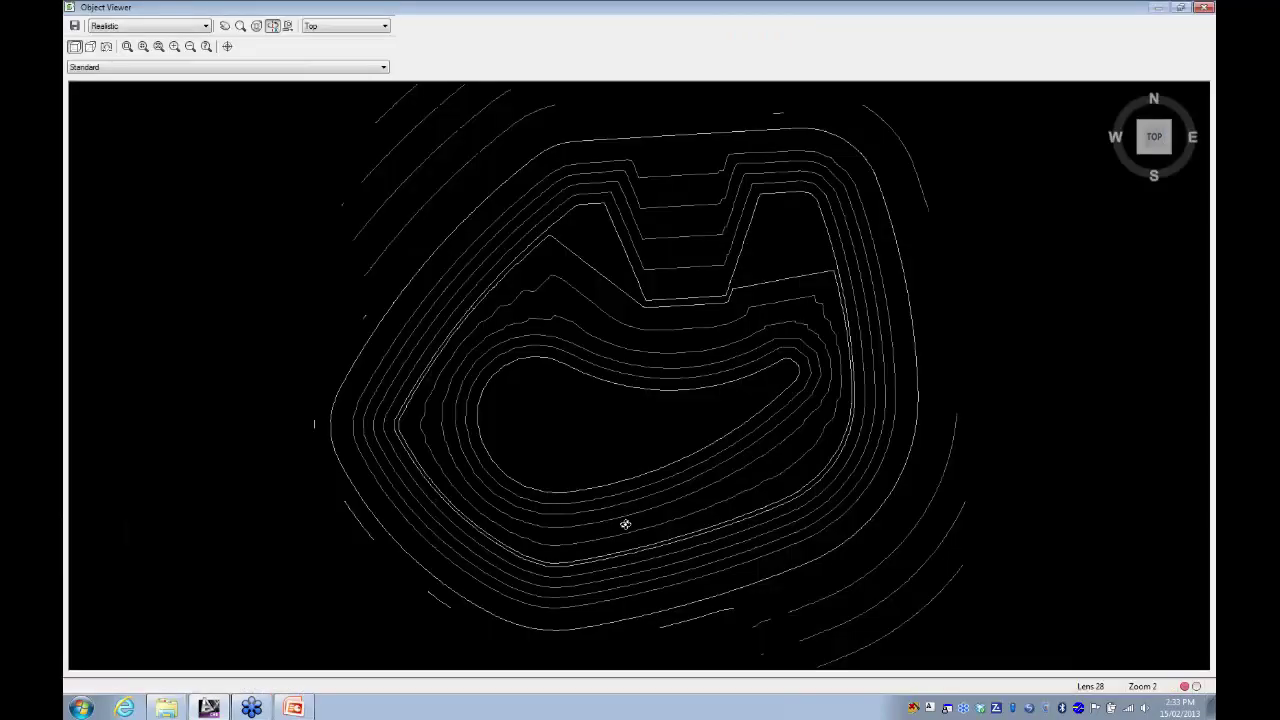
# - Examine the shaded pond base surface in 3D from several sides, checking the ramp, the island and the outer slopes up close
pyautogui.moveTo(623, 523)
pyautogui.mouseDown()
pyautogui.moveTo(600, 357)
pyautogui.moveTo(556, 459)
pyautogui.mouseUp()
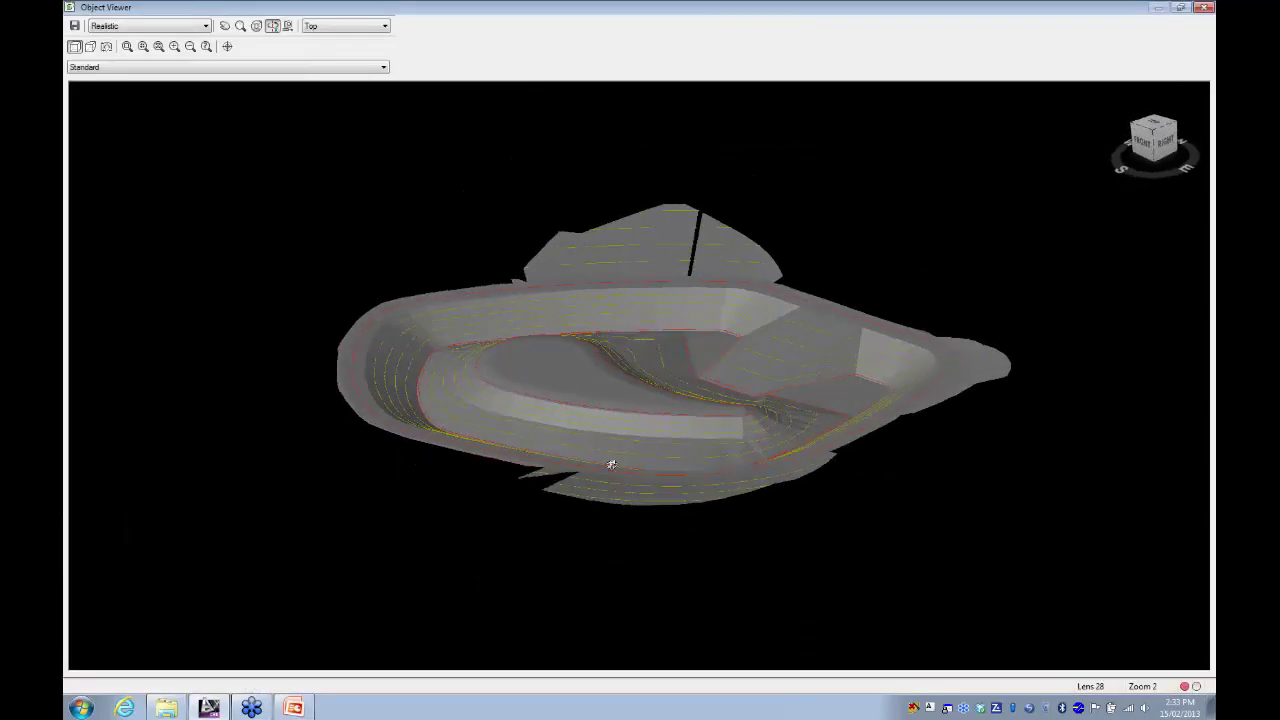
pyautogui.moveTo(663, 434); pyautogui.dragTo(801, 325)
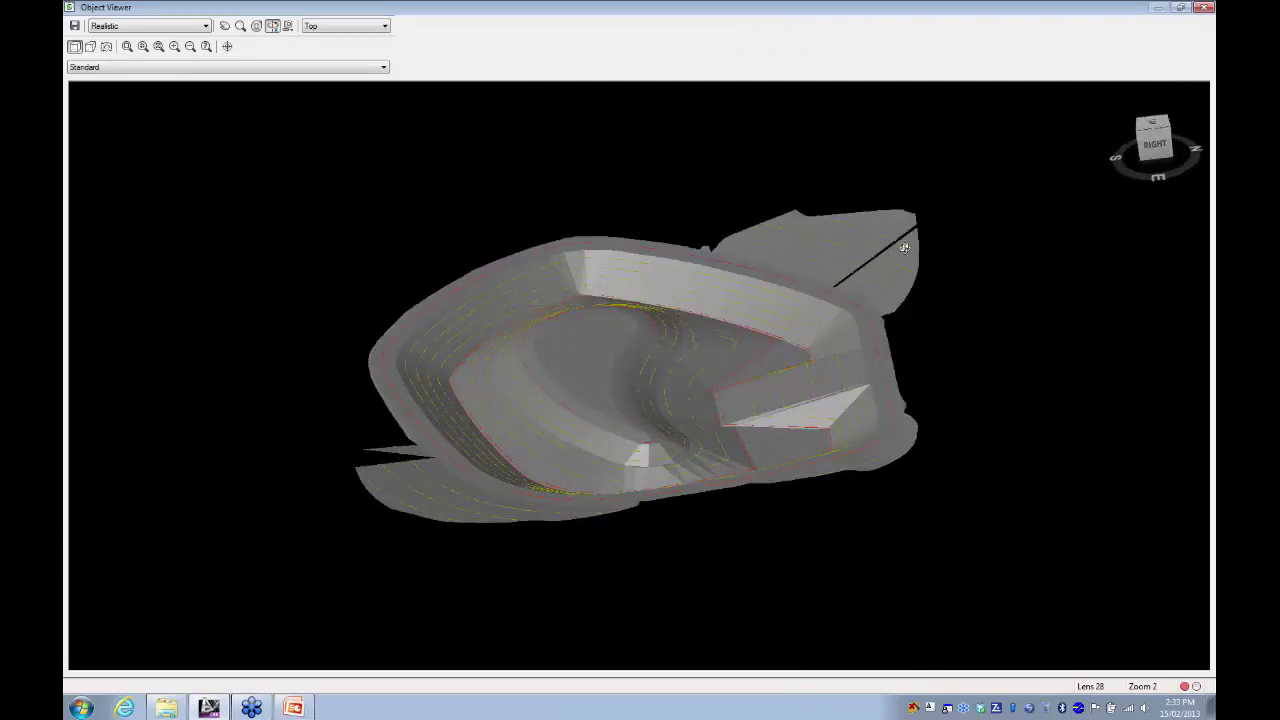
pyautogui.moveTo(749, 365); pyautogui.dragTo(669, 292)
pyautogui.scroll(5, 669, 292)
pyautogui.scroll(-5, 663, 314)
pyautogui.moveTo(640, 371); pyautogui.dragTo(636, 472)
pyautogui.moveTo(838, 468); pyautogui.dragTo(842, 436)
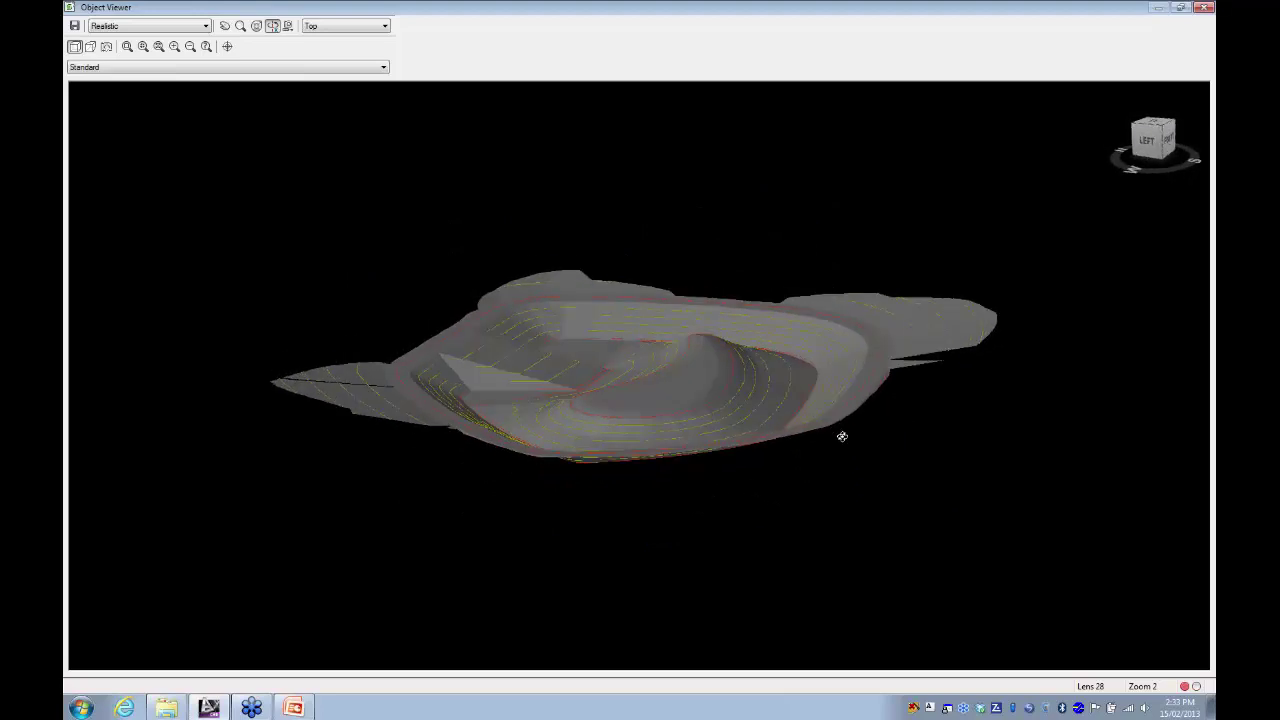
pyautogui.scroll(2, 870, 410)
pyautogui.moveTo(869, 391); pyautogui.dragTo(629, 380, button='middle')
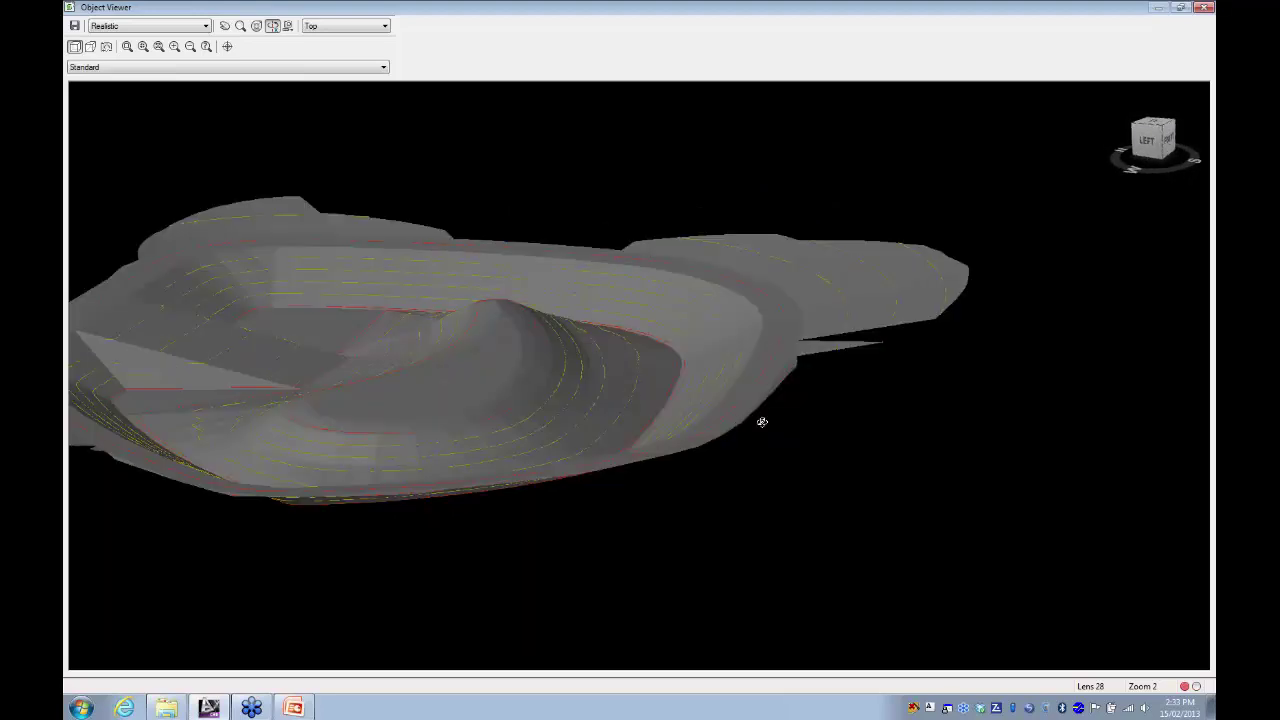
# - Examine the pond grading model in 3D from several sides and close the Object Viewer
pyautogui.moveTo(738, 385); pyautogui.dragTo(504, 417)
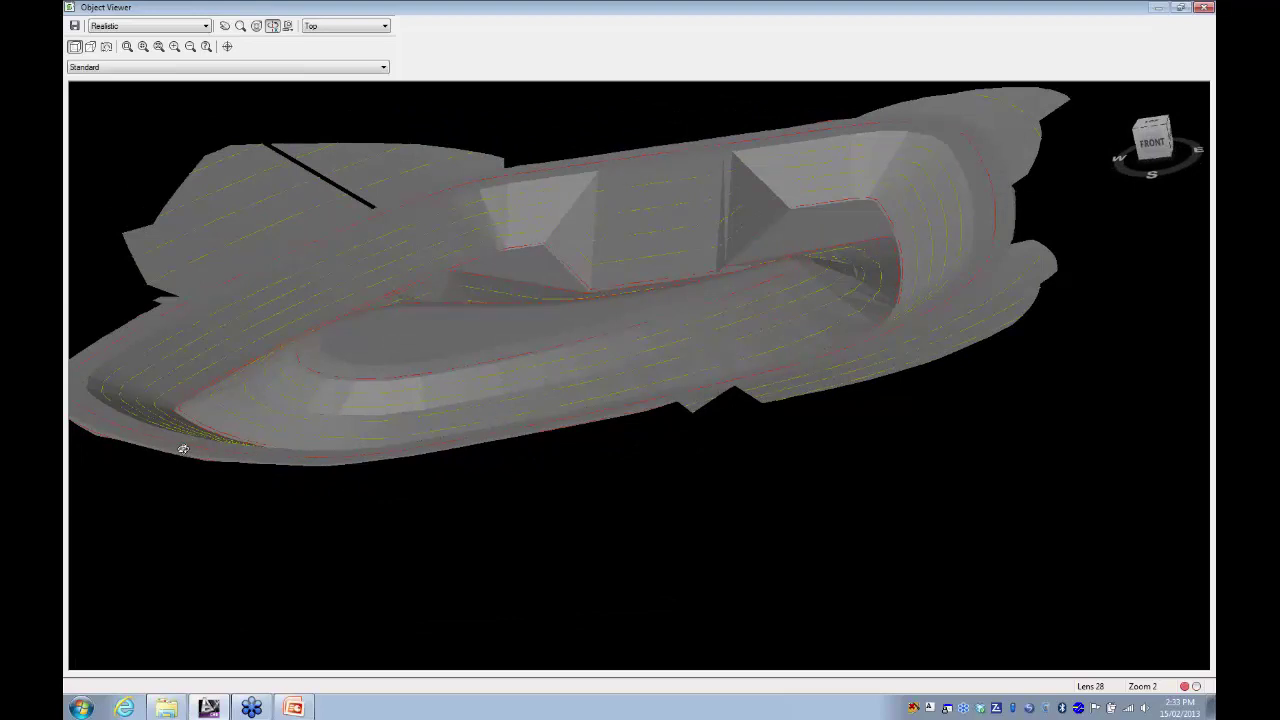
pyautogui.moveTo(221, 415); pyautogui.dragTo(968, 82)
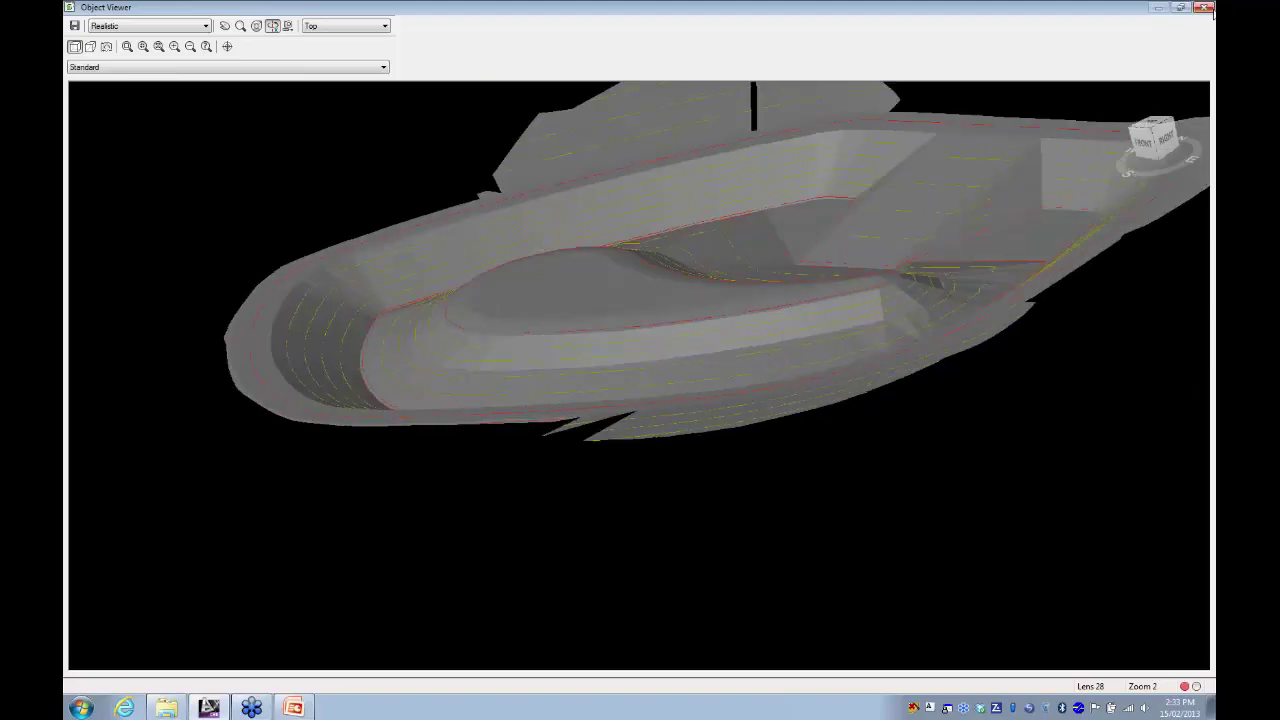
pyautogui.click(1205, 8)
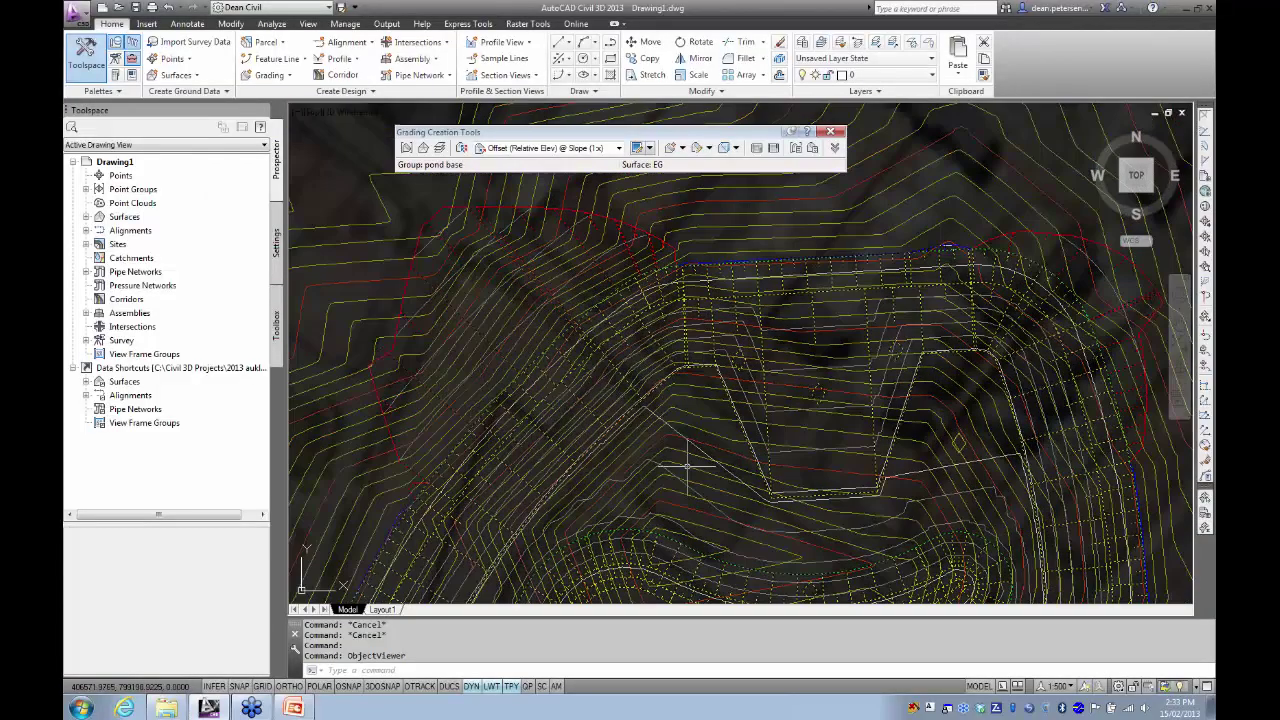
# - Regenerate the whole drawing so the graded pond displays correctly
pyautogui.scroll(5, 551, 337)
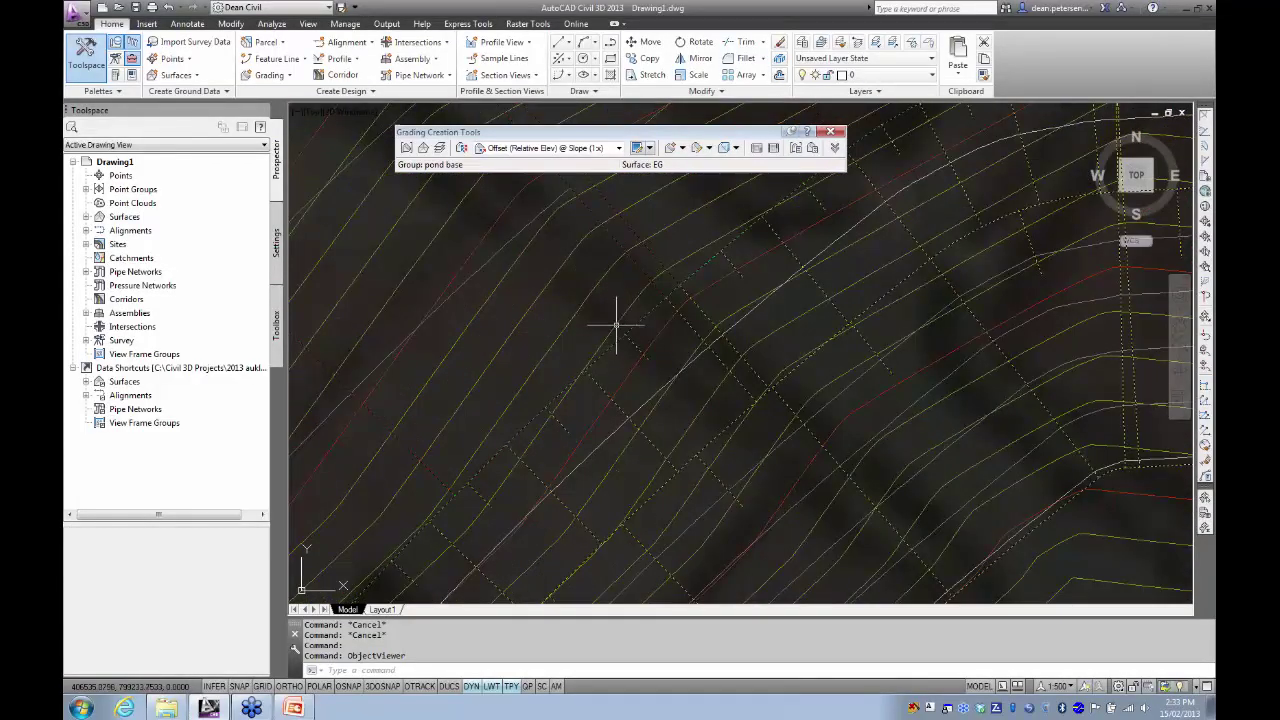
pyautogui.press('Escape')
pyautogui.write('rea')
pyautogui.press('Return')
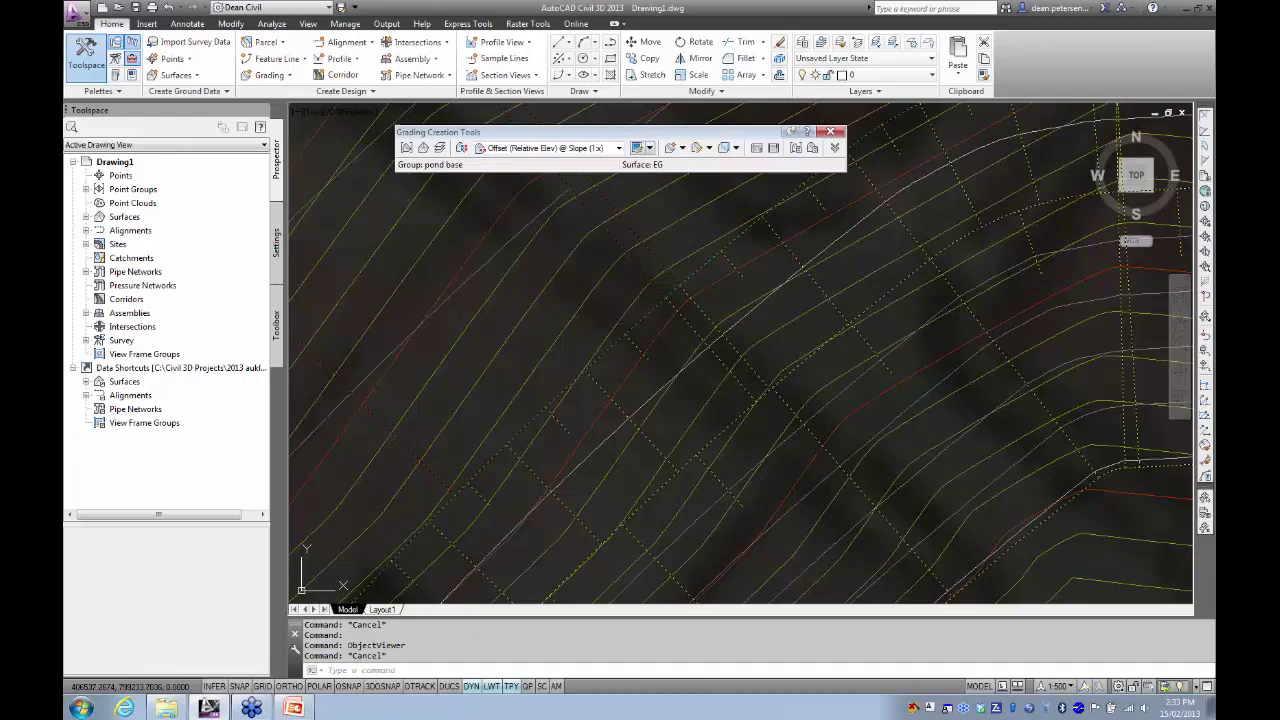
# - Stretch the north-western vertex of the pond edge feature line about 0.4 m to the southwest
pyautogui.click(634, 323)
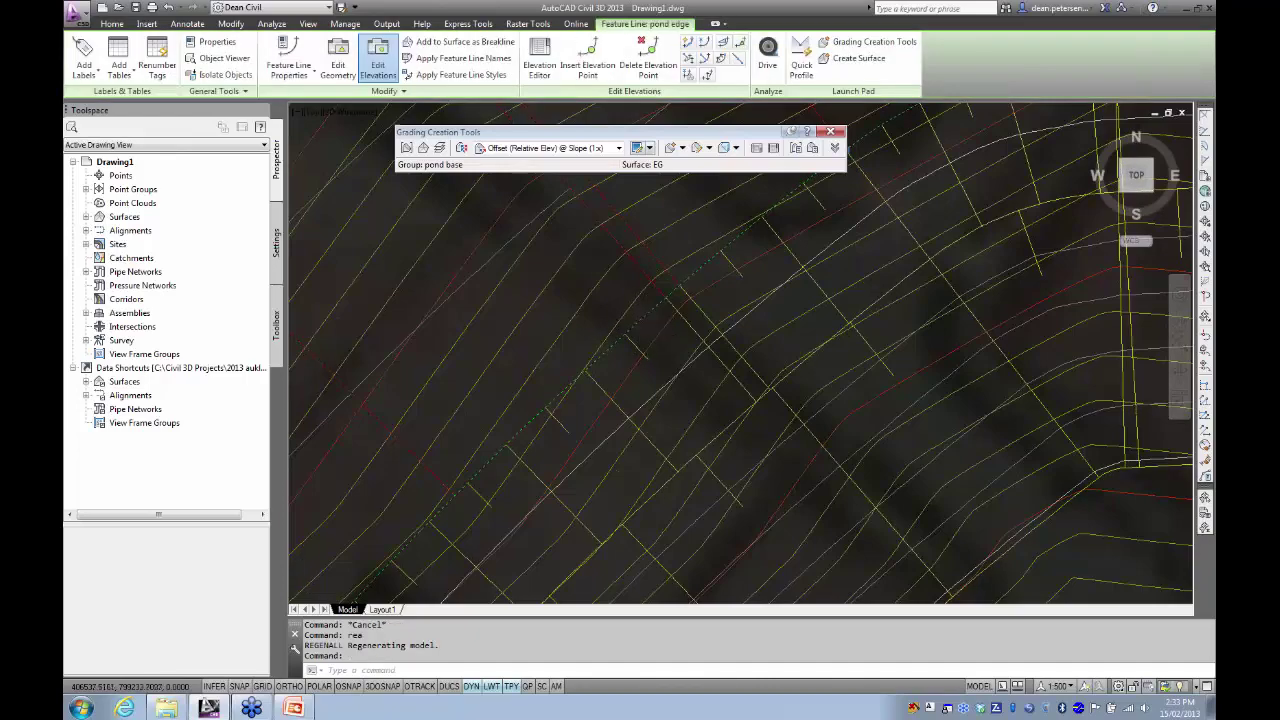
pyautogui.scroll(-4, 630, 335)
pyautogui.moveTo(582, 341); pyautogui.dragTo(606, 343, button='middle')
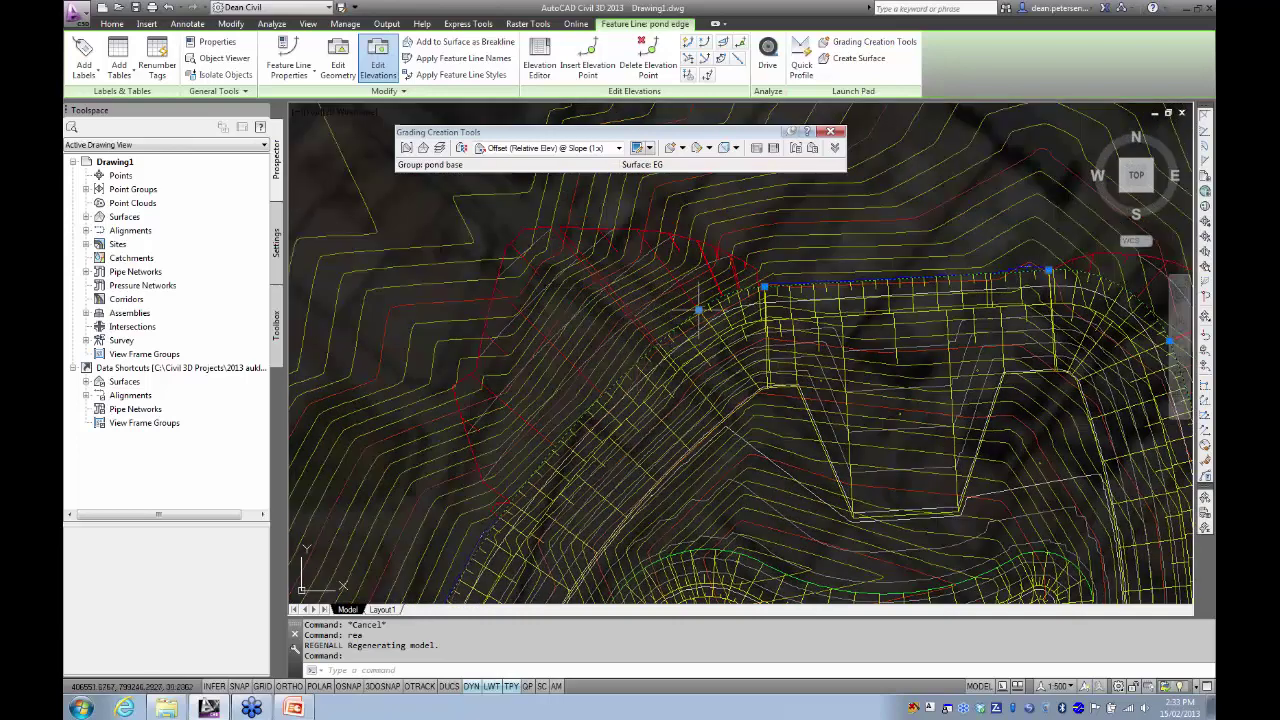
pyautogui.scroll(4, 697, 308)
pyautogui.click(697, 308)
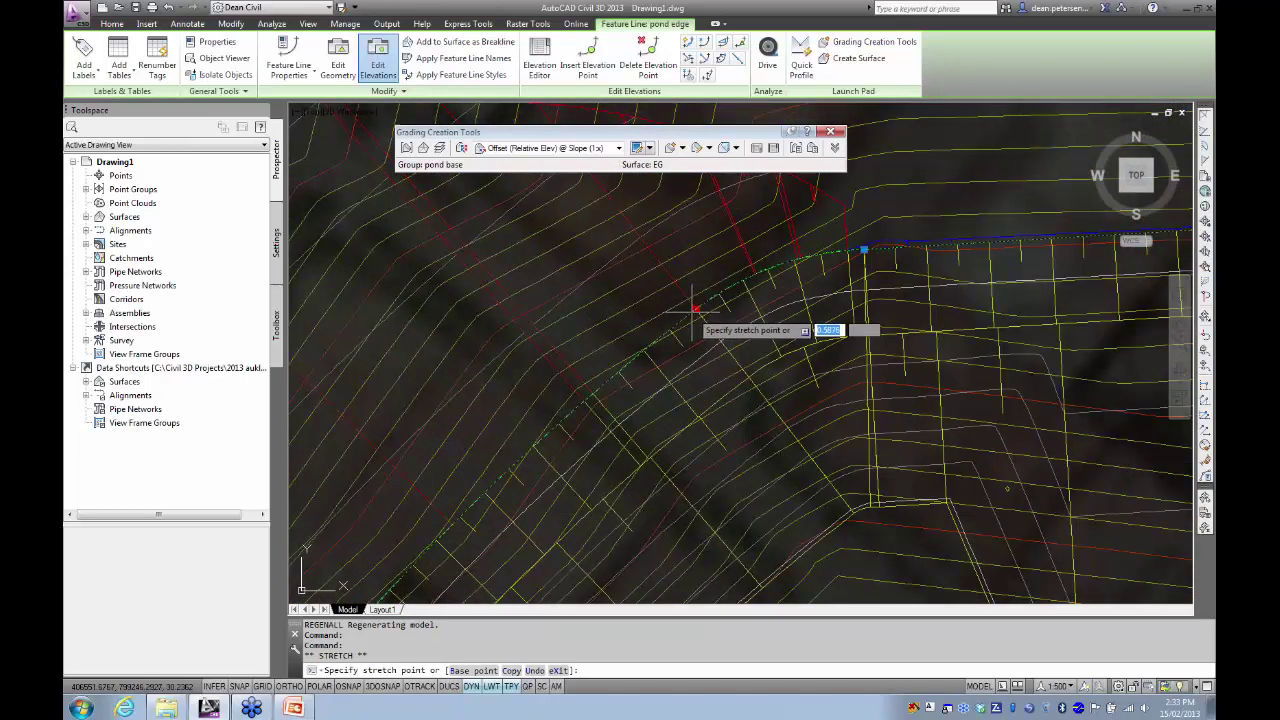
pyautogui.scroll(3, 692, 305)
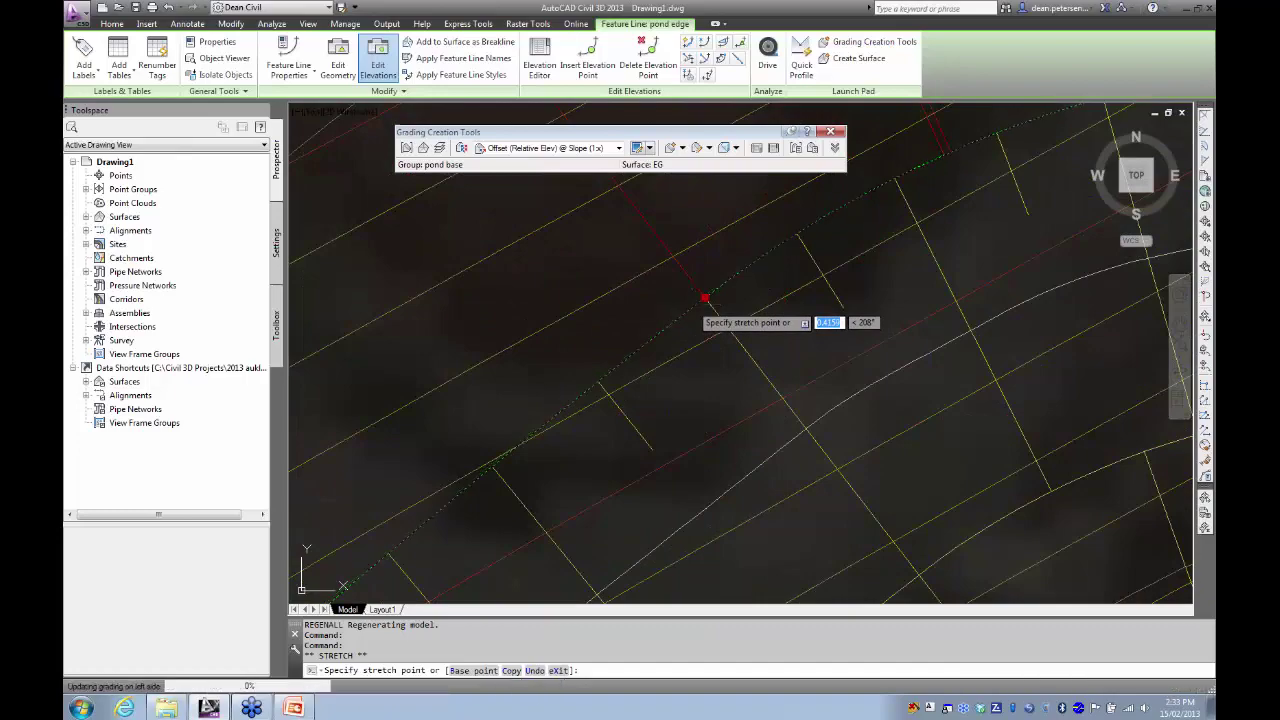
pyautogui.click(691, 304)
pyautogui.scroll(-5, 560, 370)
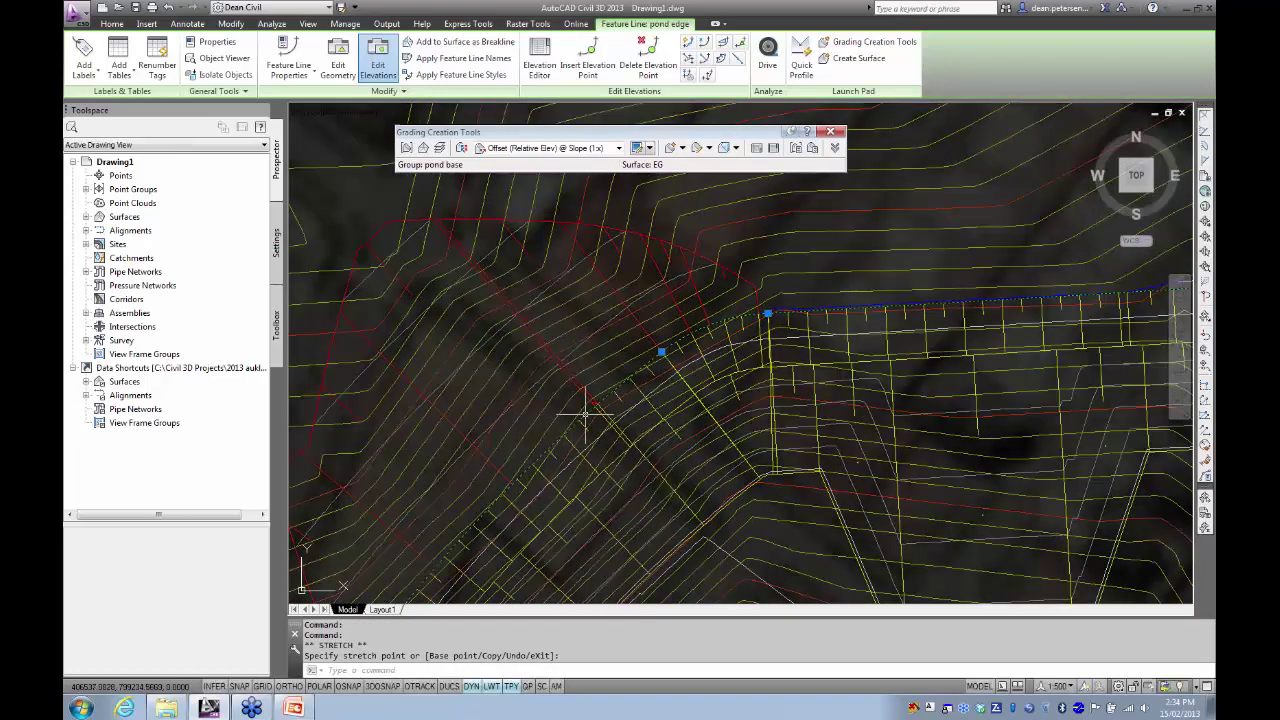
# - Stretch the pond edge's north-western vertex again, about 1.5 m inward to the south-southeast
pyautogui.scroll(3, 590, 410)
pyautogui.scroll(-2, 590, 392)
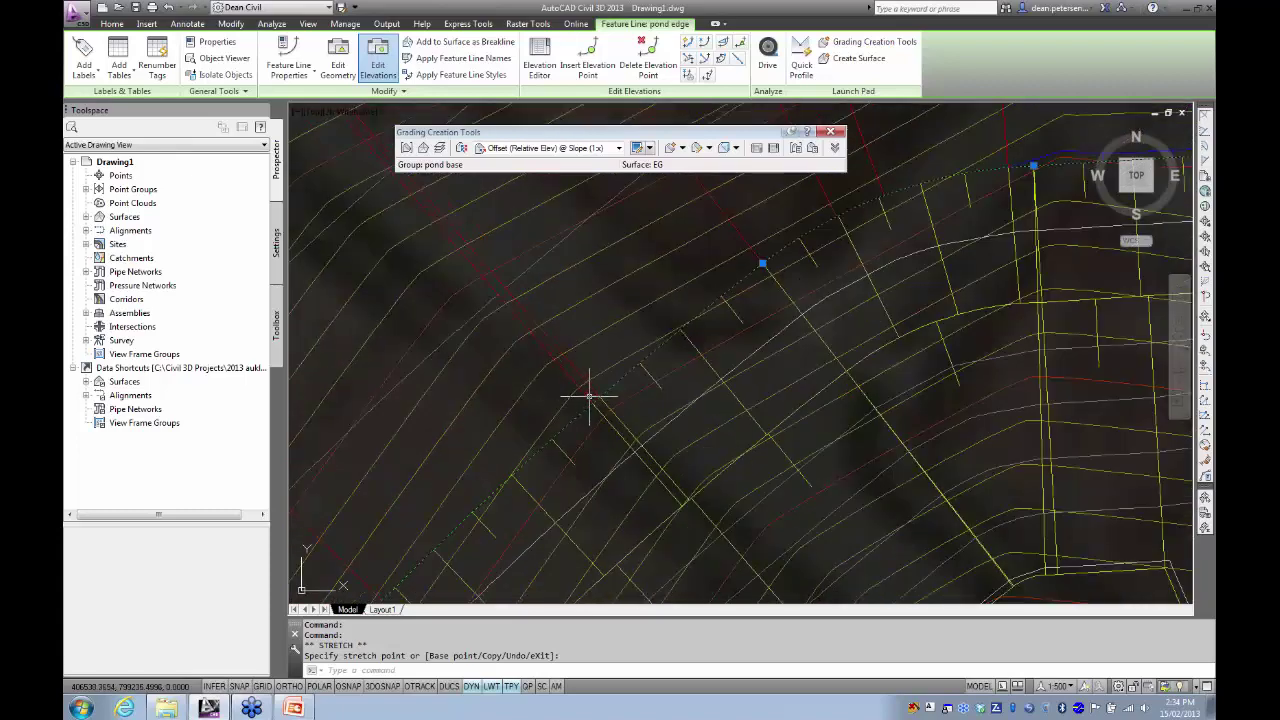
pyautogui.moveTo(586, 394); pyautogui.dragTo(636, 280, button='middle')
pyautogui.moveTo(579, 351); pyautogui.dragTo(617, 317, button='middle')
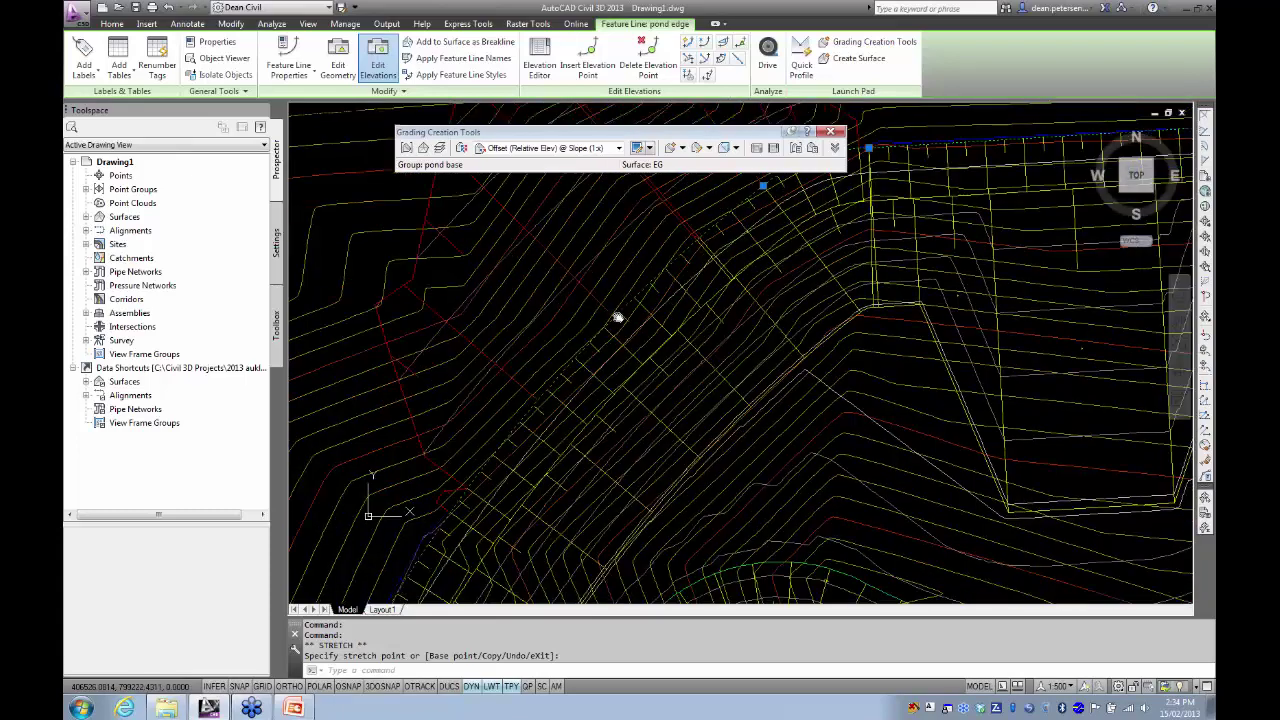
pyautogui.moveTo(505, 432); pyautogui.dragTo(449, 569, button='middle')
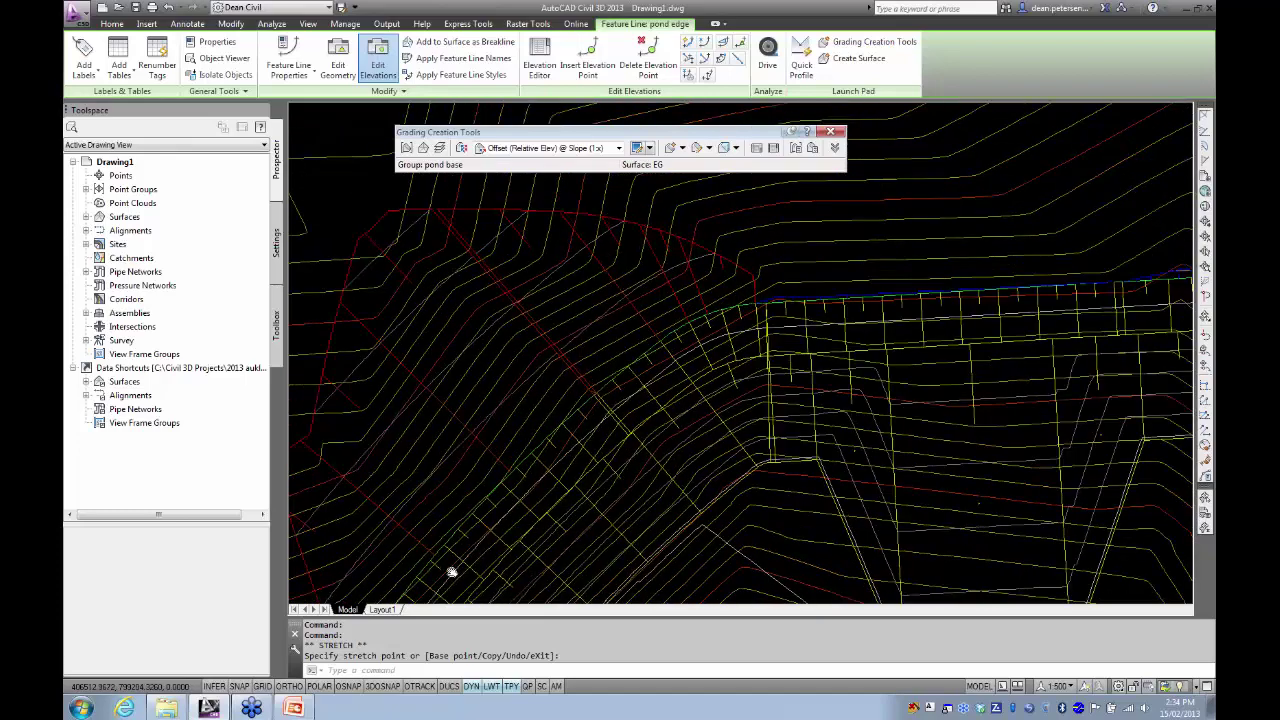
pyautogui.click(658, 344)
pyautogui.scroll(4, 659, 346)
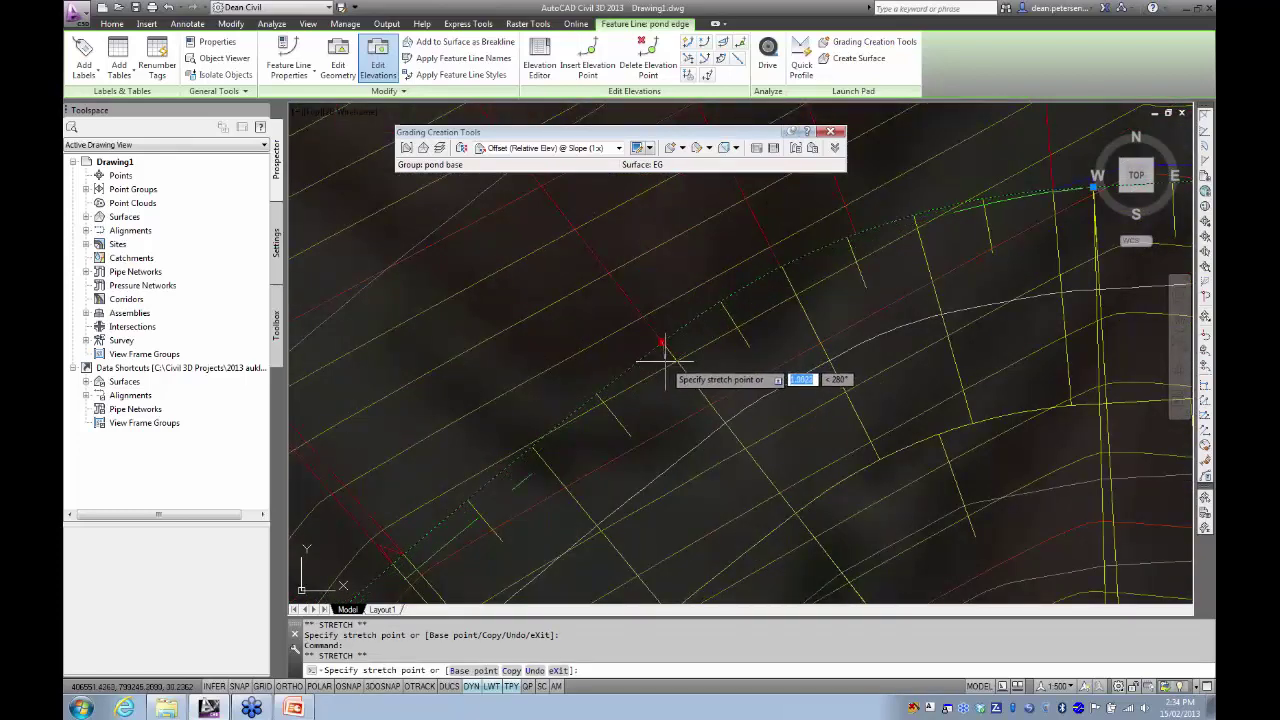
pyautogui.click(677, 368)
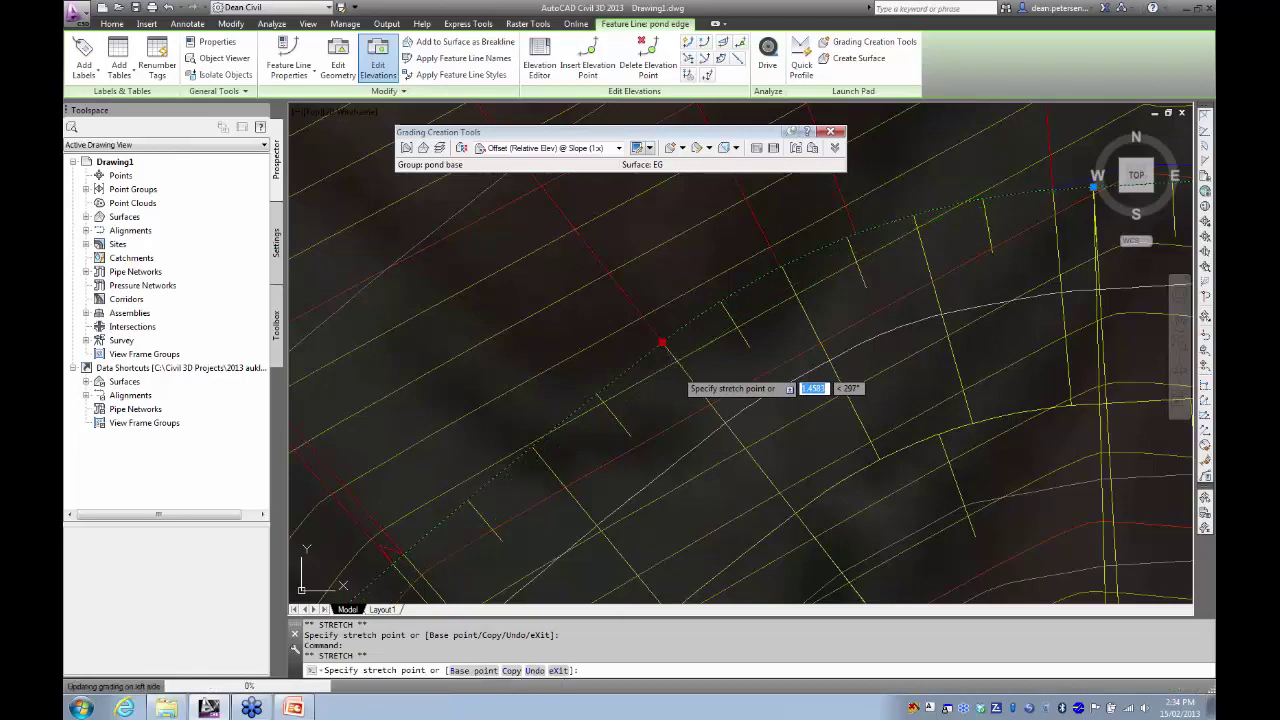
pyautogui.scroll(-6, 617, 388)
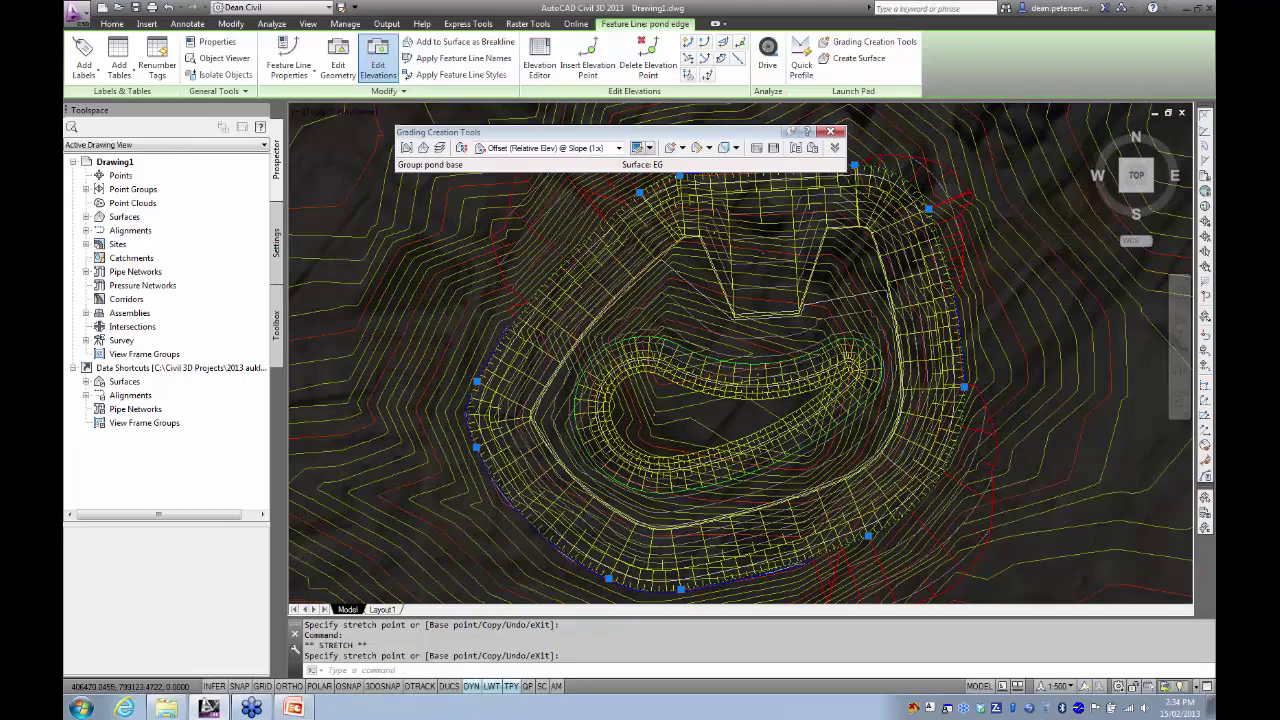
# - Stretch the lower vertex on the pond edge's west side slightly inward, and pull it outward to the southwest
pyautogui.scroll(8, 456, 438)
pyautogui.click(489, 460)
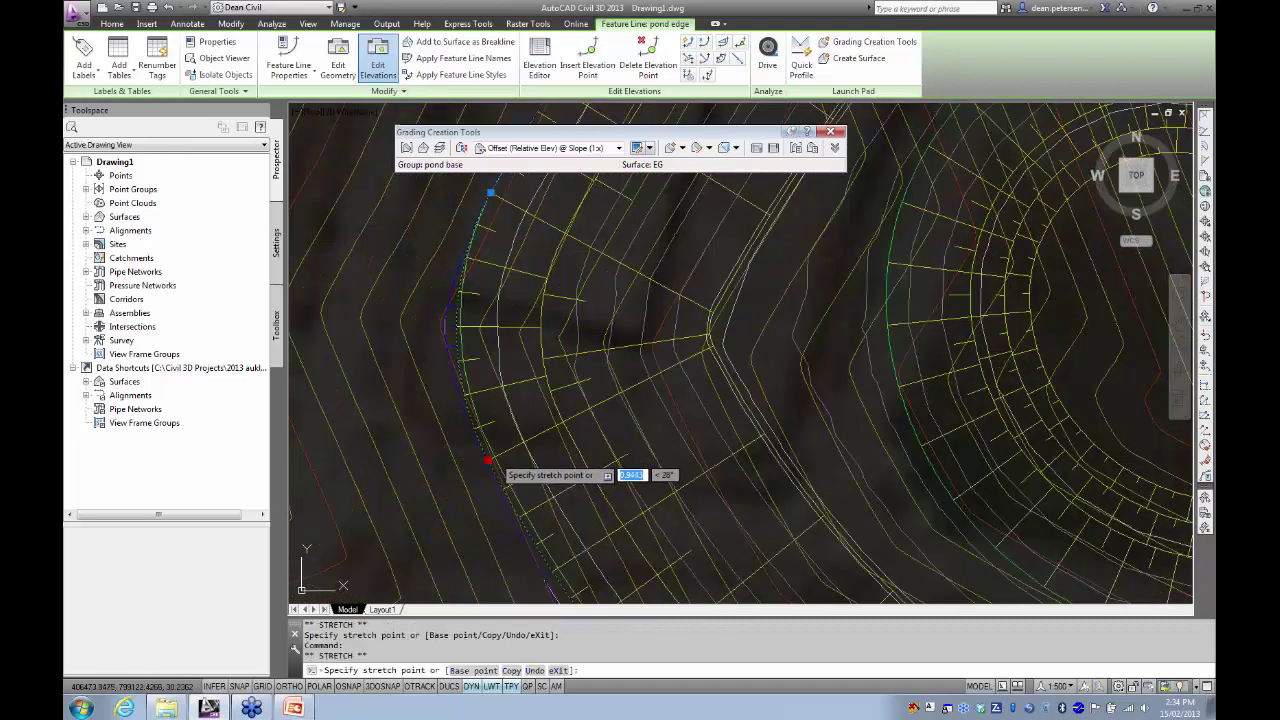
pyautogui.click(490, 460)
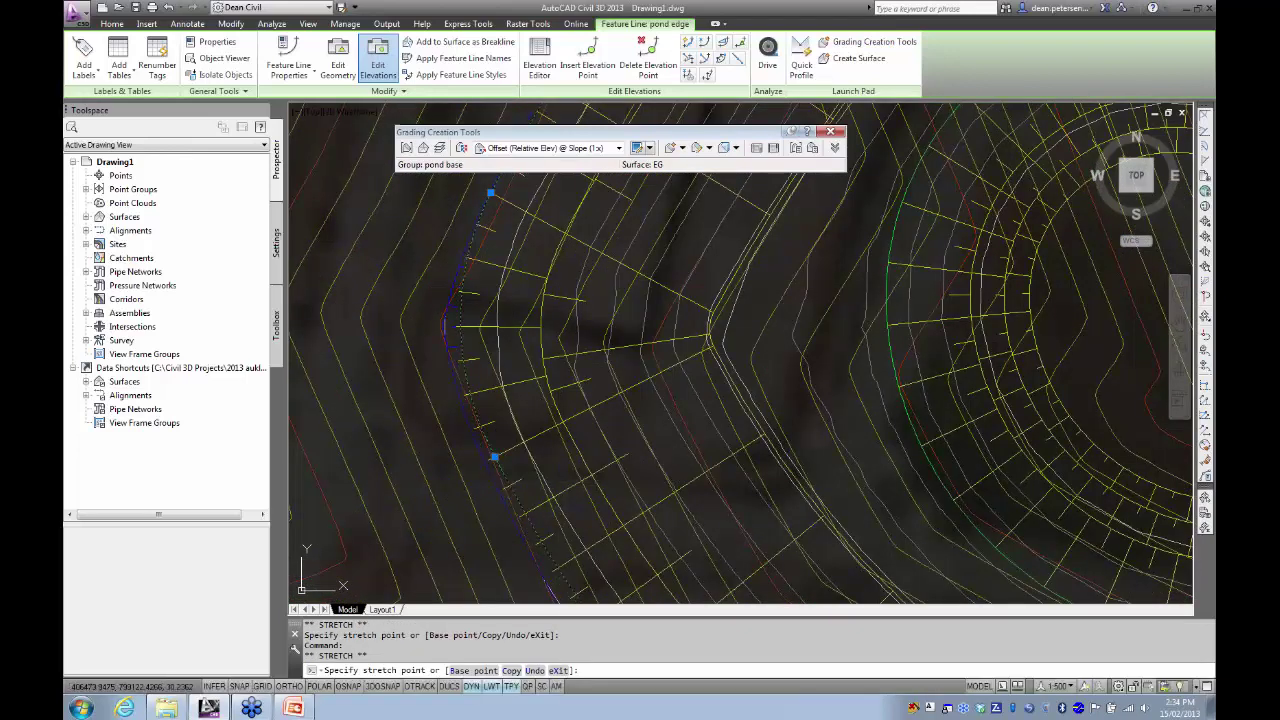
pyautogui.click(494, 457)
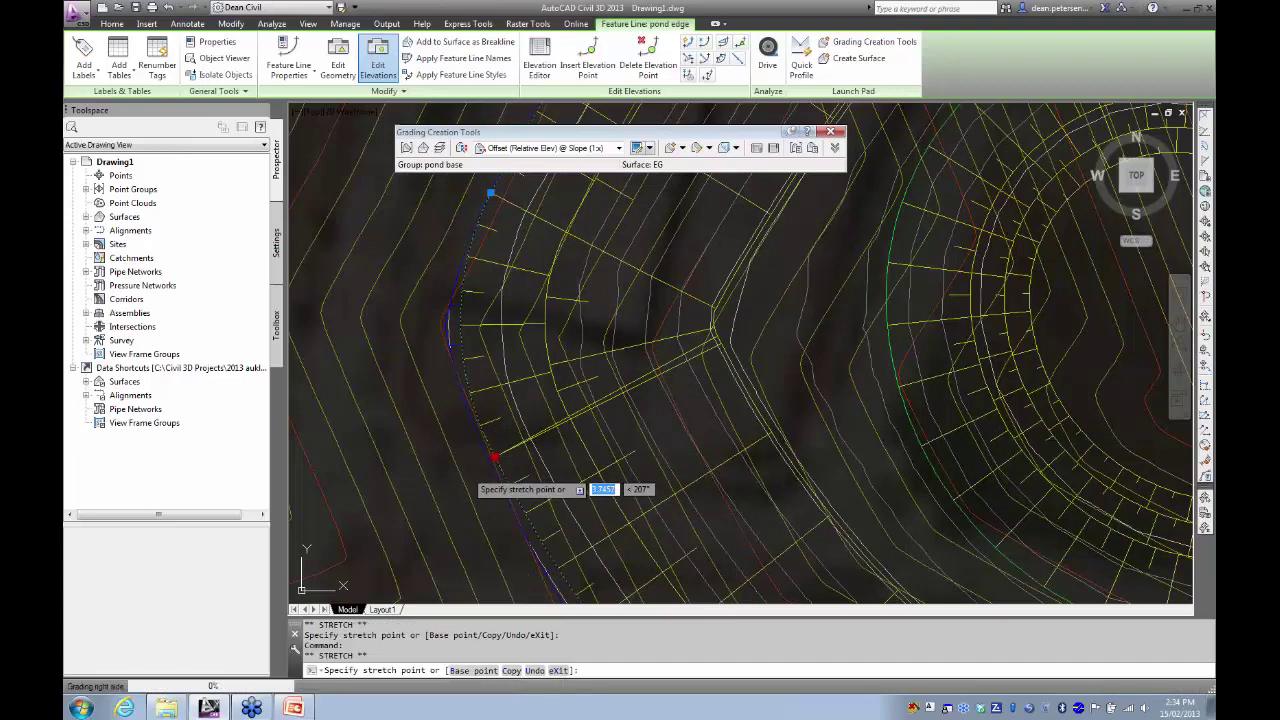
pyautogui.click(467, 472)
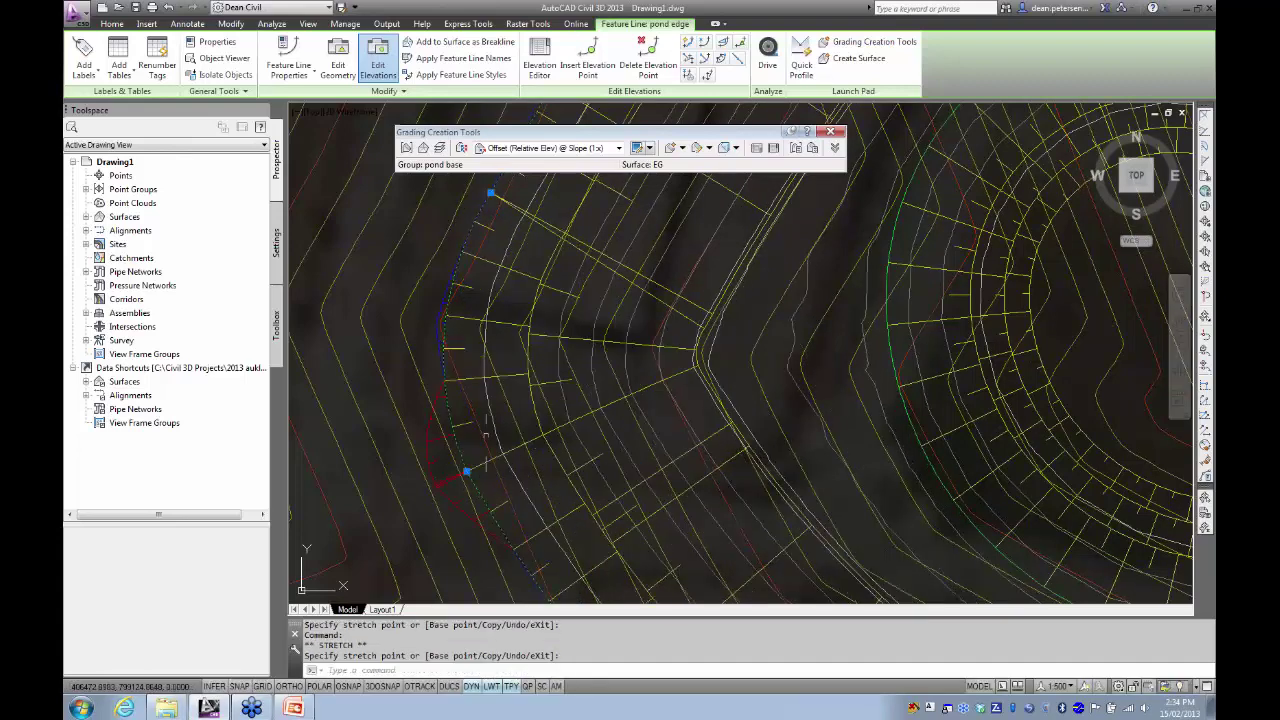
# - Stretch the upper vertex on the pond edge's west side about 1.4 m outward to the northwest and deselect the feature line
pyautogui.moveTo(491, 434); pyautogui.dragTo(503, 491, button='middle')
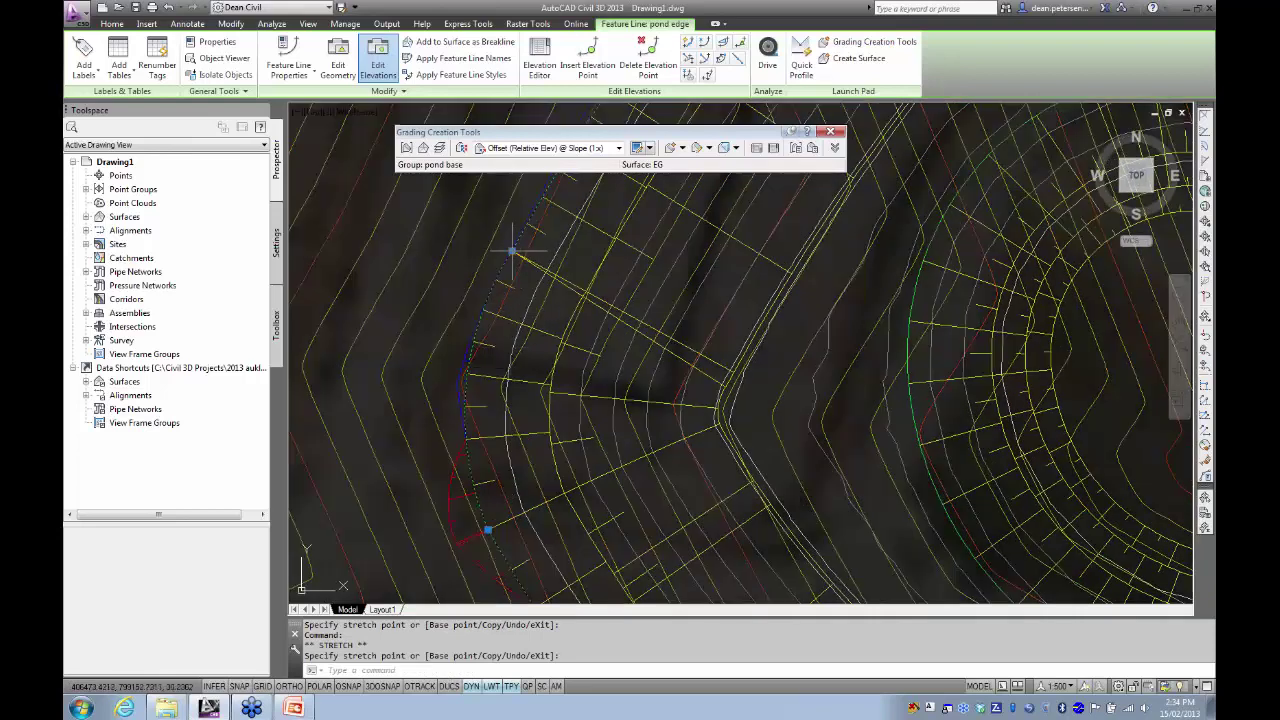
pyautogui.click(512, 251)
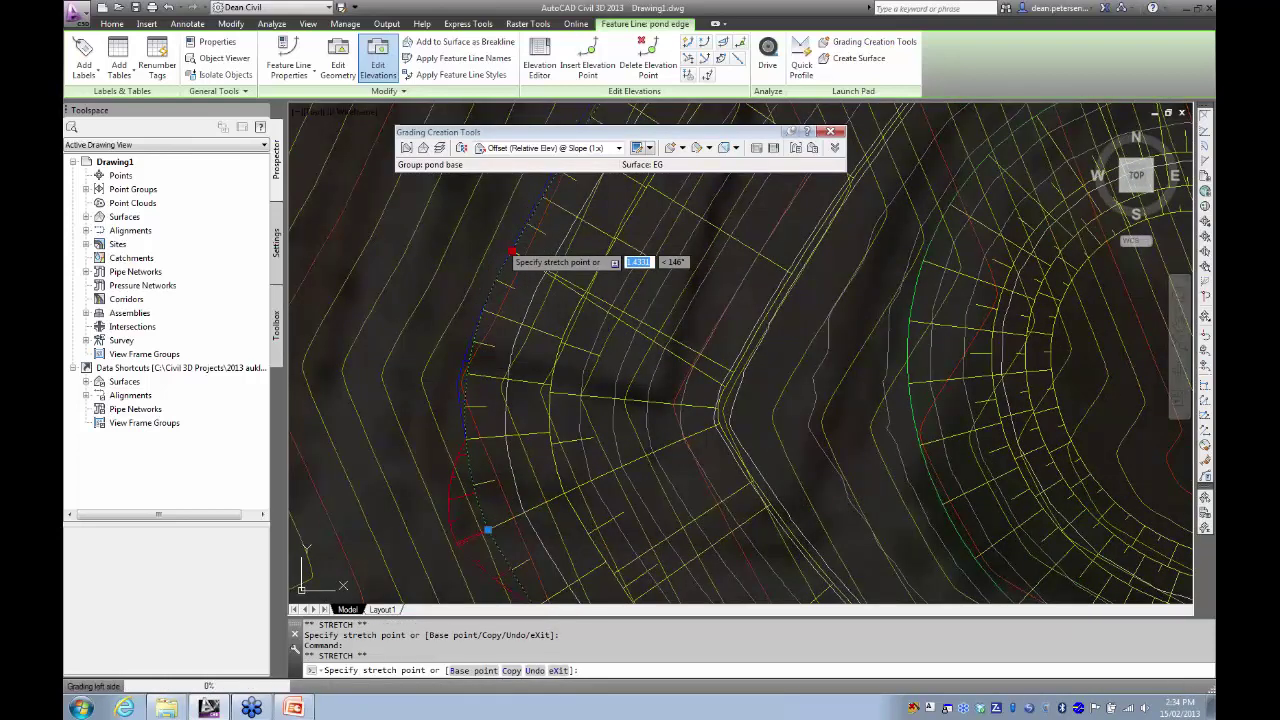
pyautogui.click(501, 244)
pyautogui.scroll(-5, 597, 423)
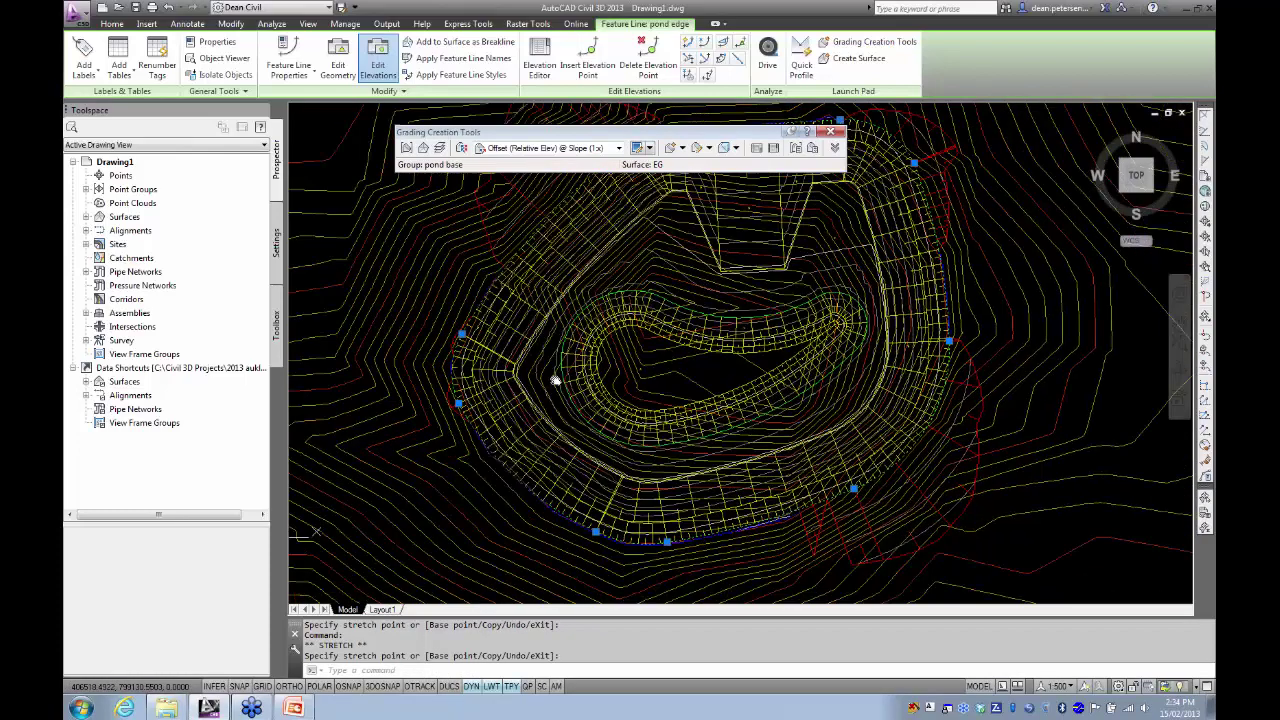
pyautogui.moveTo(570, 425); pyautogui.dragTo(514, 428, button='middle')
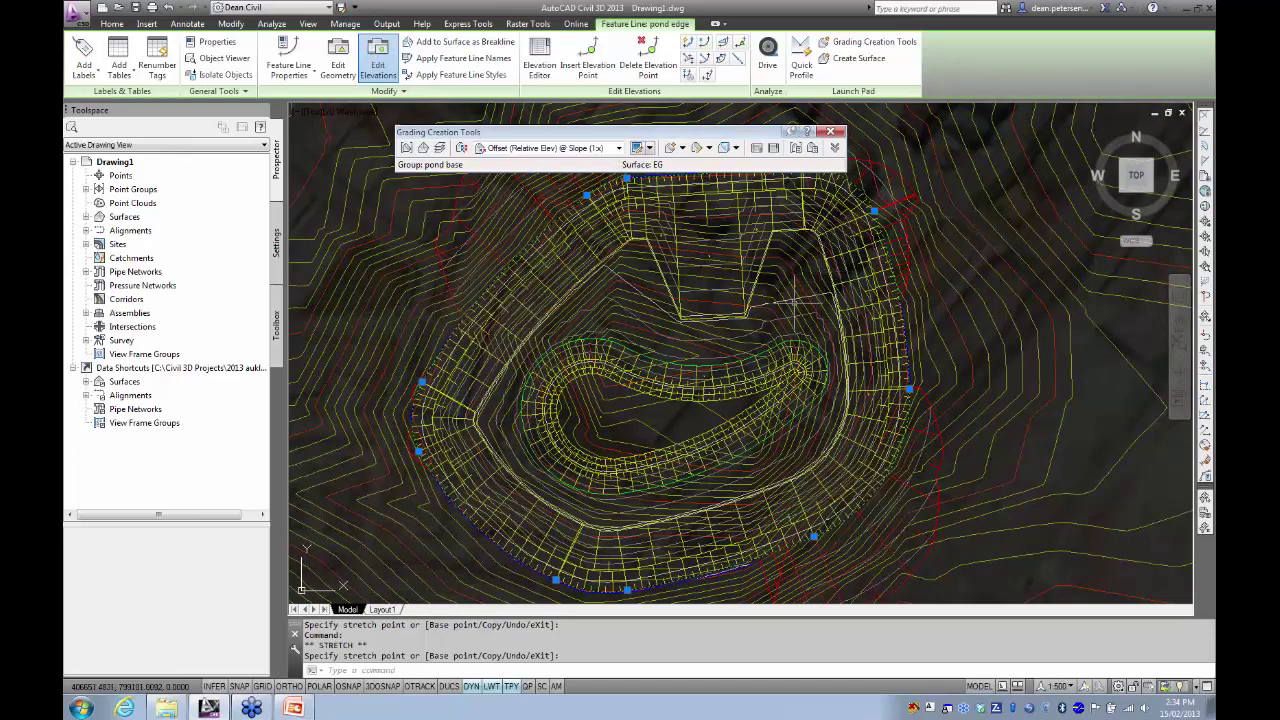
pyautogui.moveTo(786, 309); pyautogui.dragTo(771, 429, button='middle')
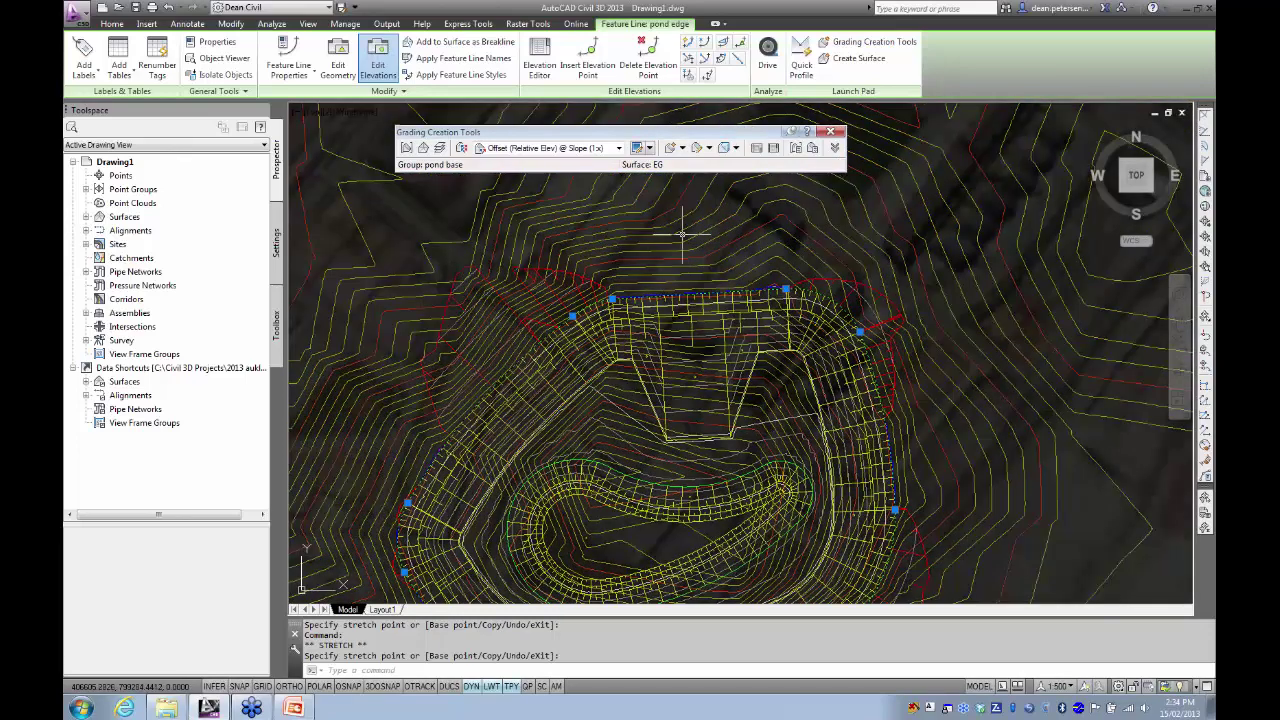
pyautogui.press('Escape')
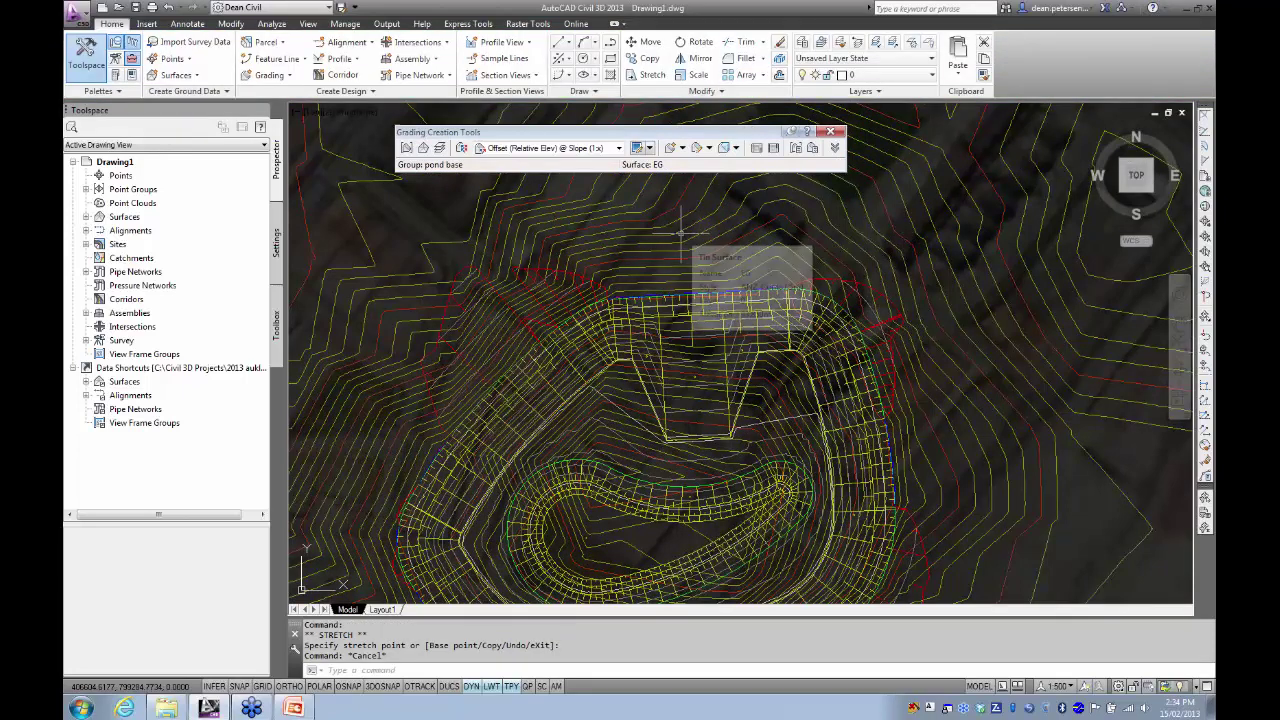
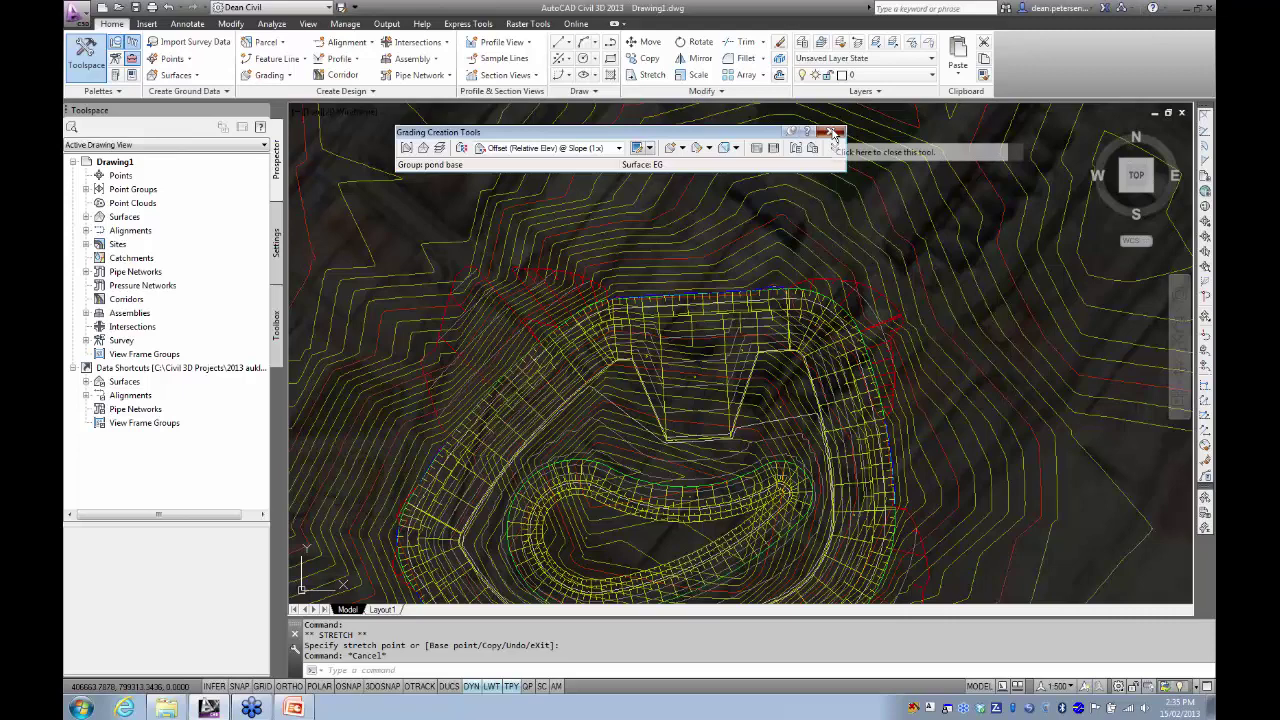
# - Close the Grading Creation Tools and open the Volumes Dashboard for the pond base surface
pyautogui.click(833, 135)
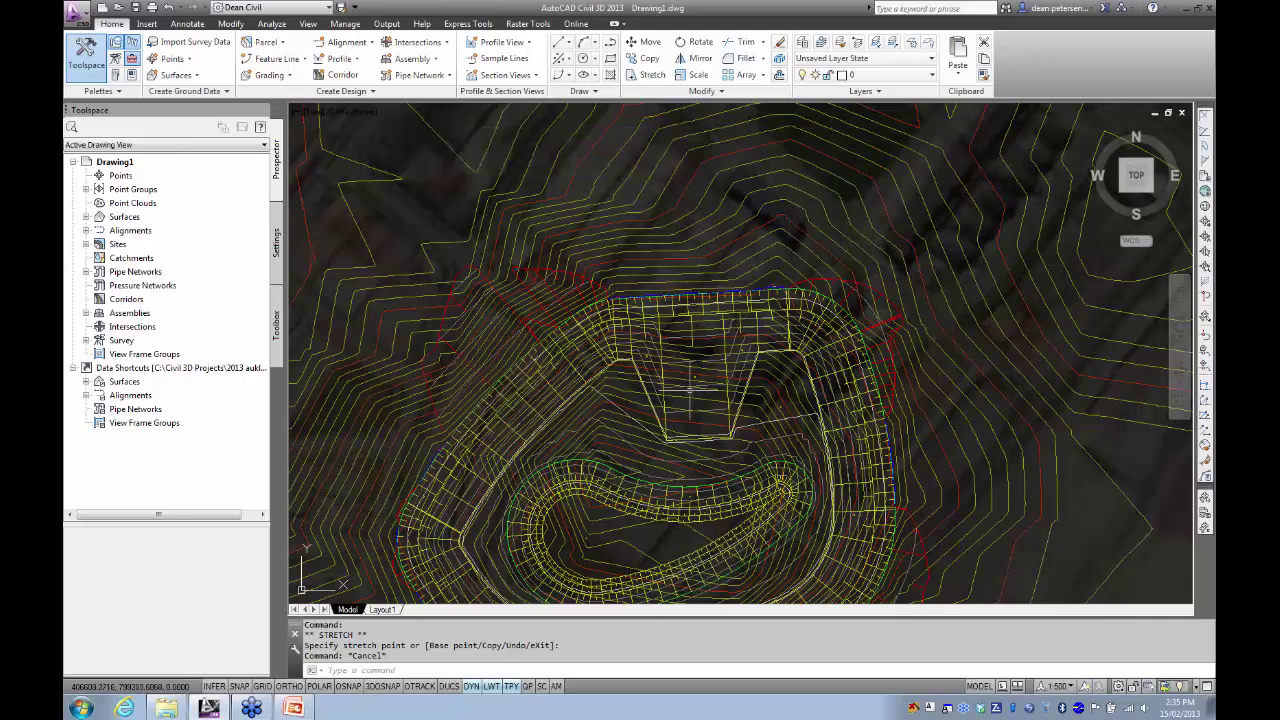
pyautogui.click(724, 410)
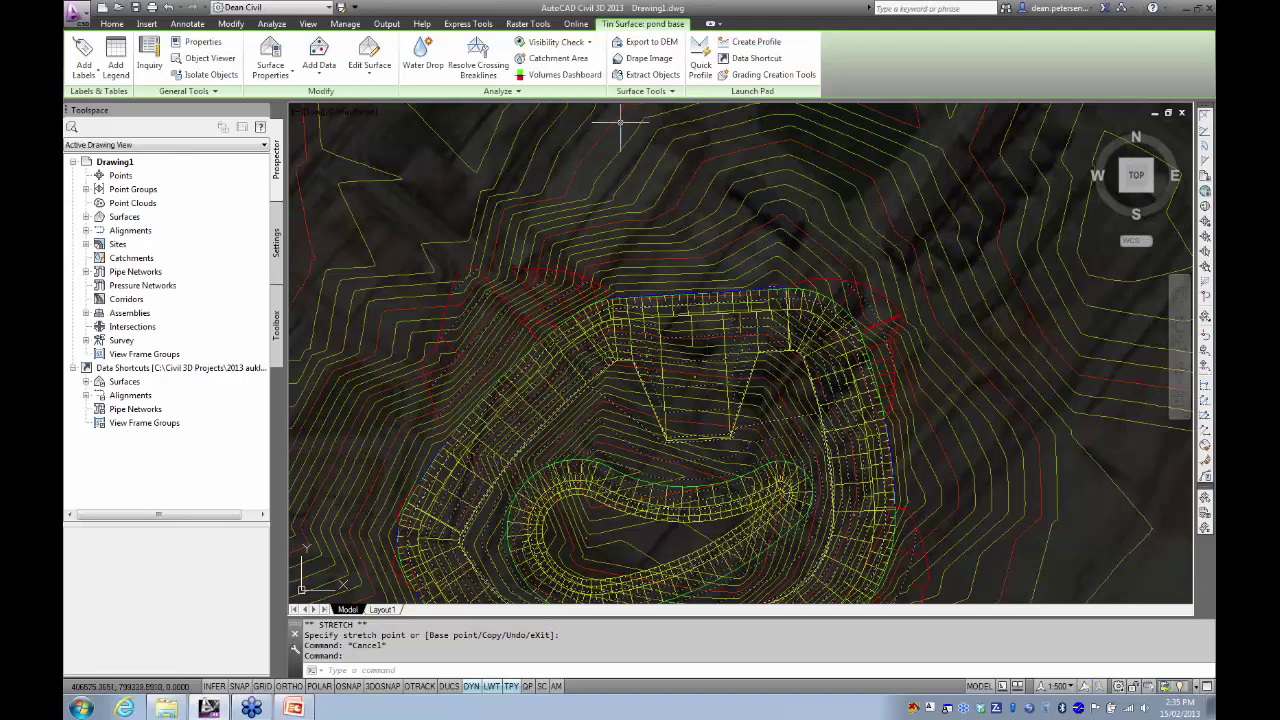
pyautogui.click(566, 77)
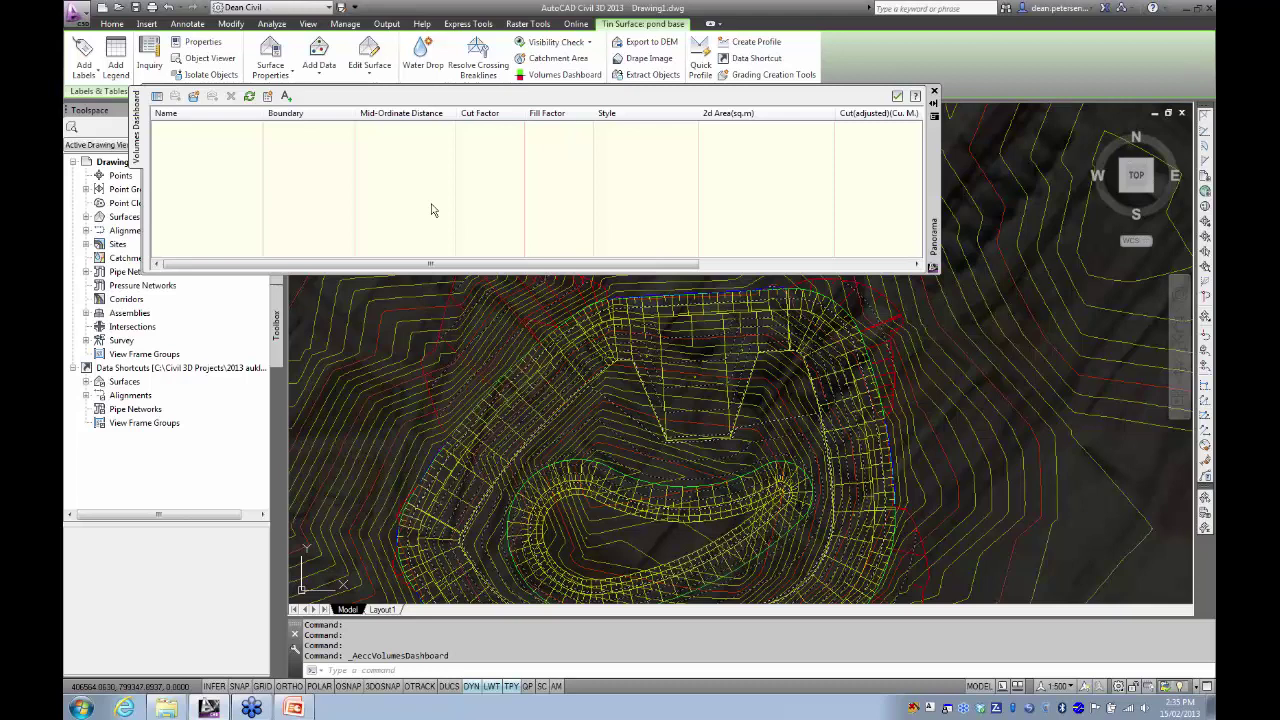
# - Start creating a TIN volume surface and name it "volumes"
pyautogui.click(194, 100)
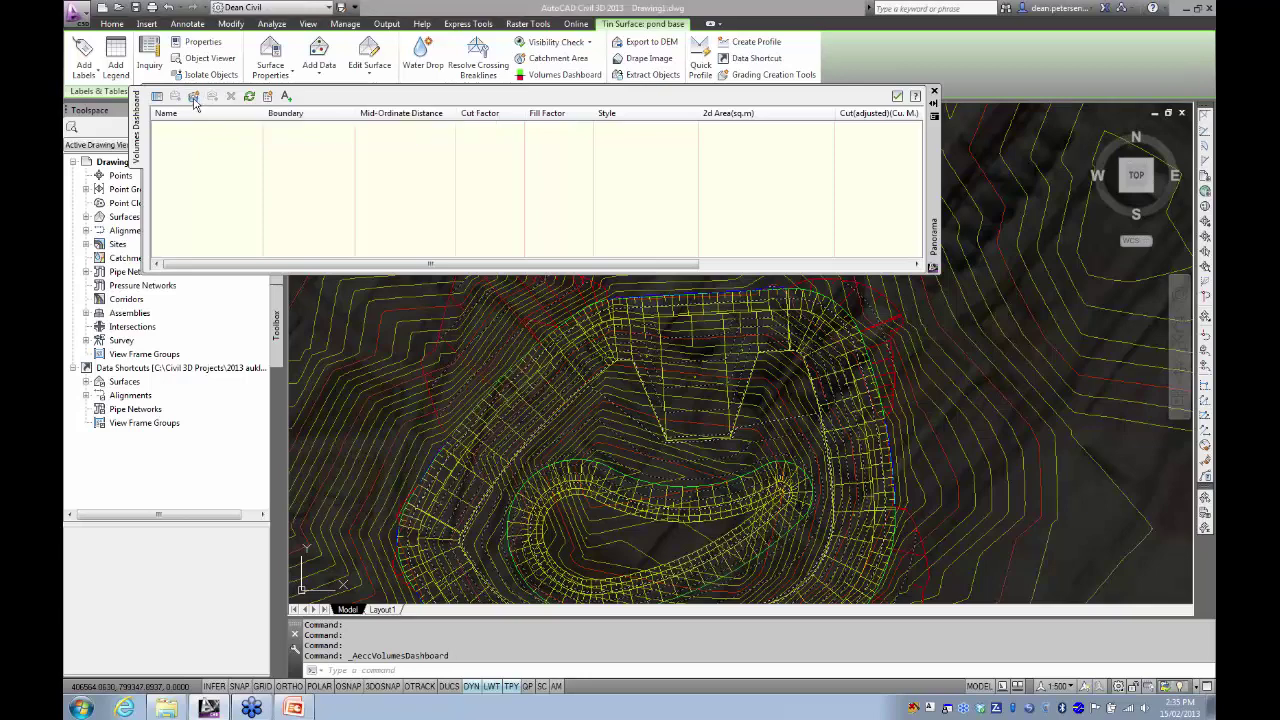
pyautogui.moveTo(365, 137); pyautogui.dragTo(381, 287)
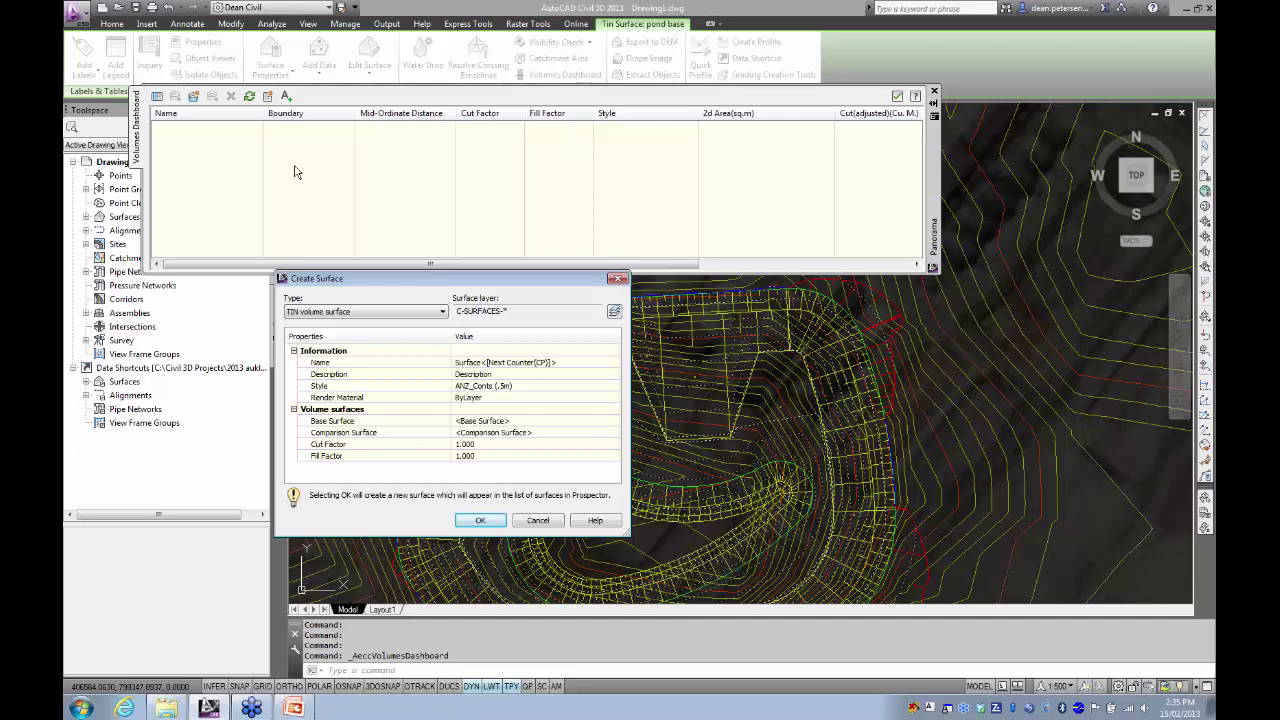
pyautogui.click(535, 364)
pyautogui.write('volumes')
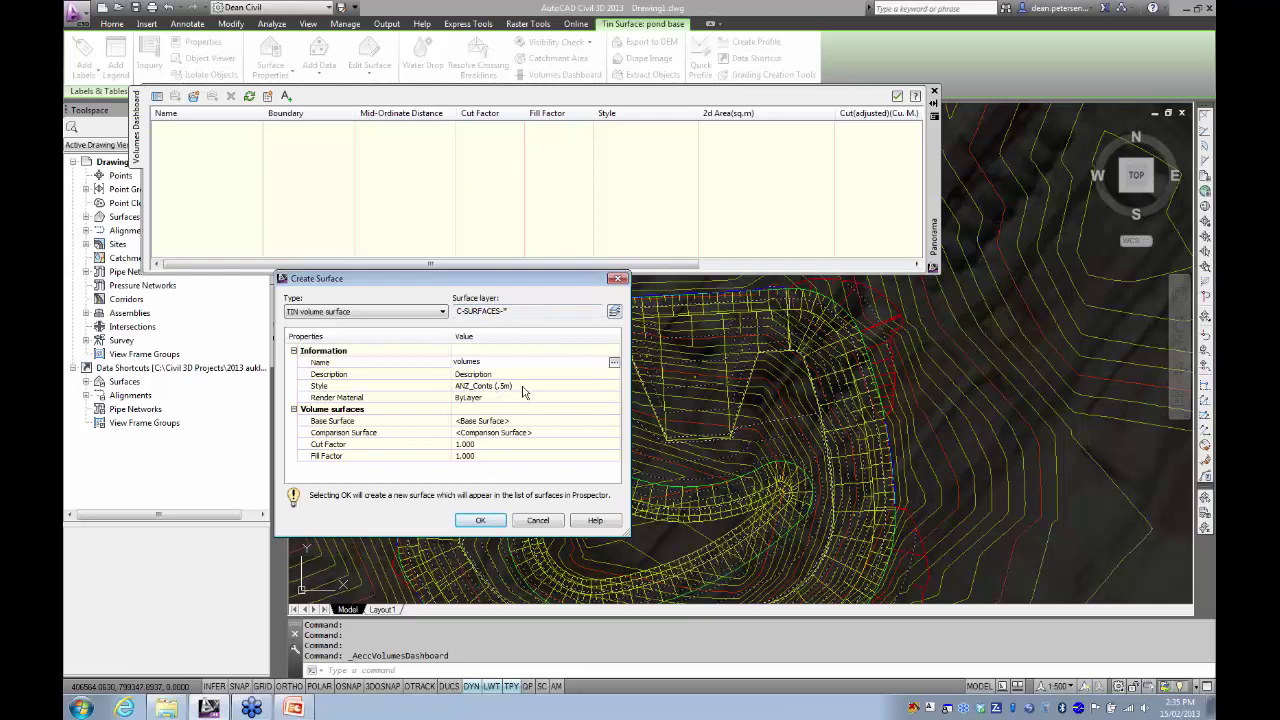
# - Set the new volume surface's style to ANZ_Analysis - Elevation (2D)
pyautogui.click(524, 392)
pyautogui.click(614, 388)
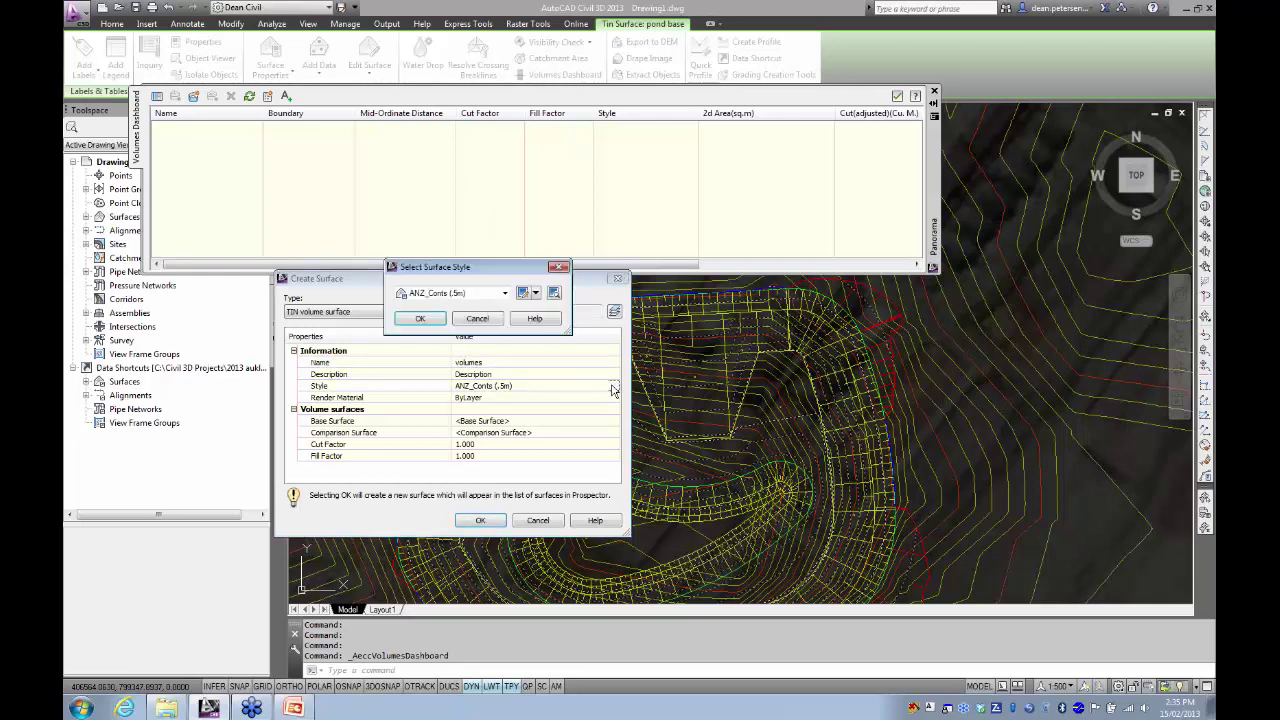
pyautogui.click(505, 293)
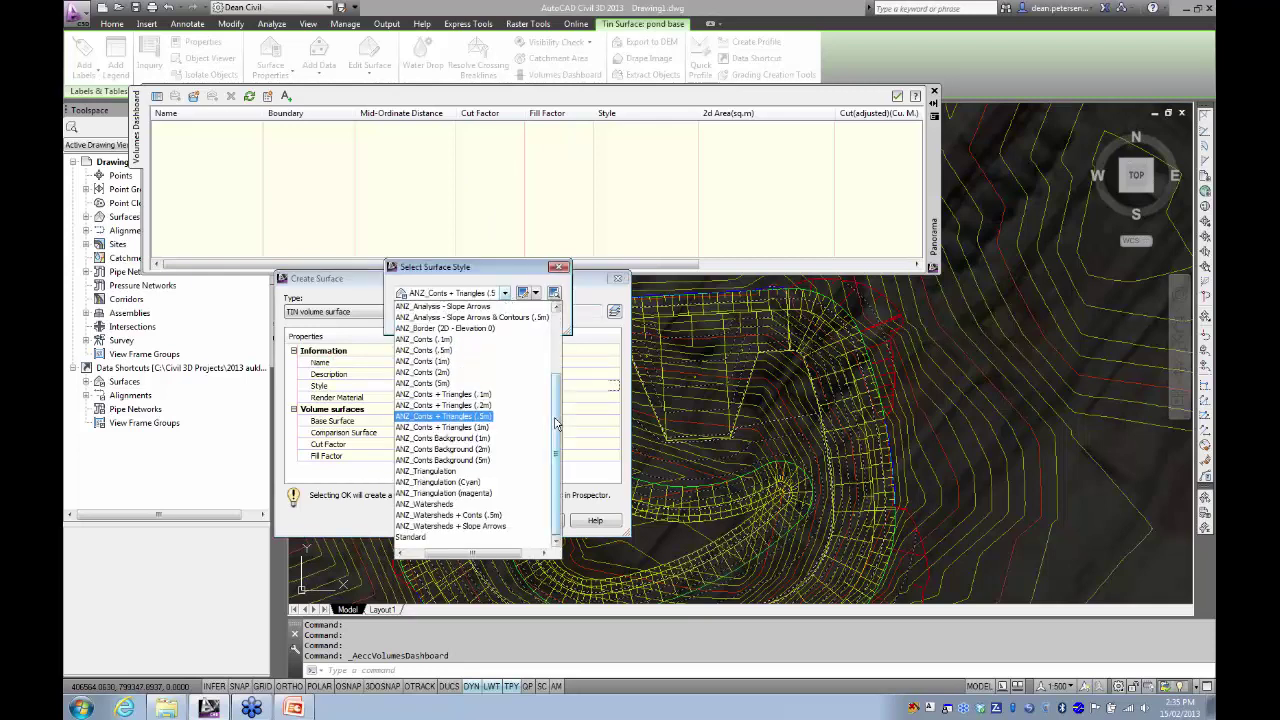
pyautogui.moveTo(557, 423); pyautogui.dragTo(560, 353)
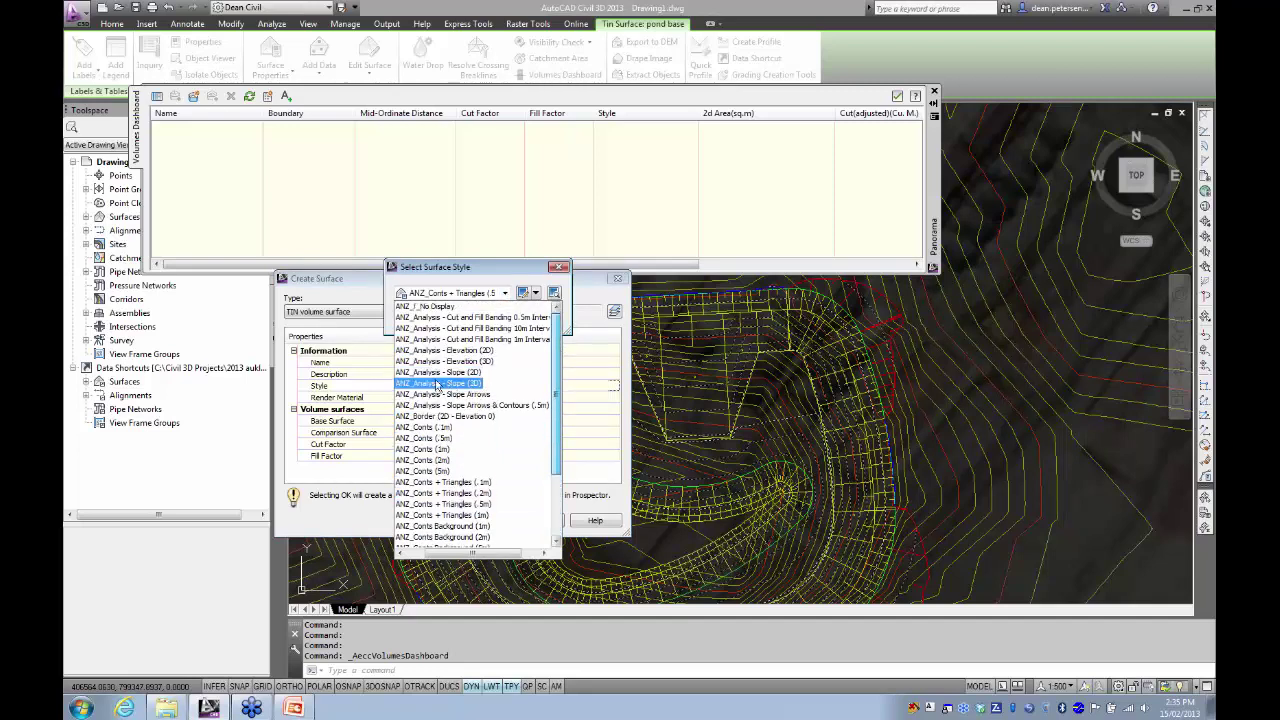
pyautogui.click(460, 352)
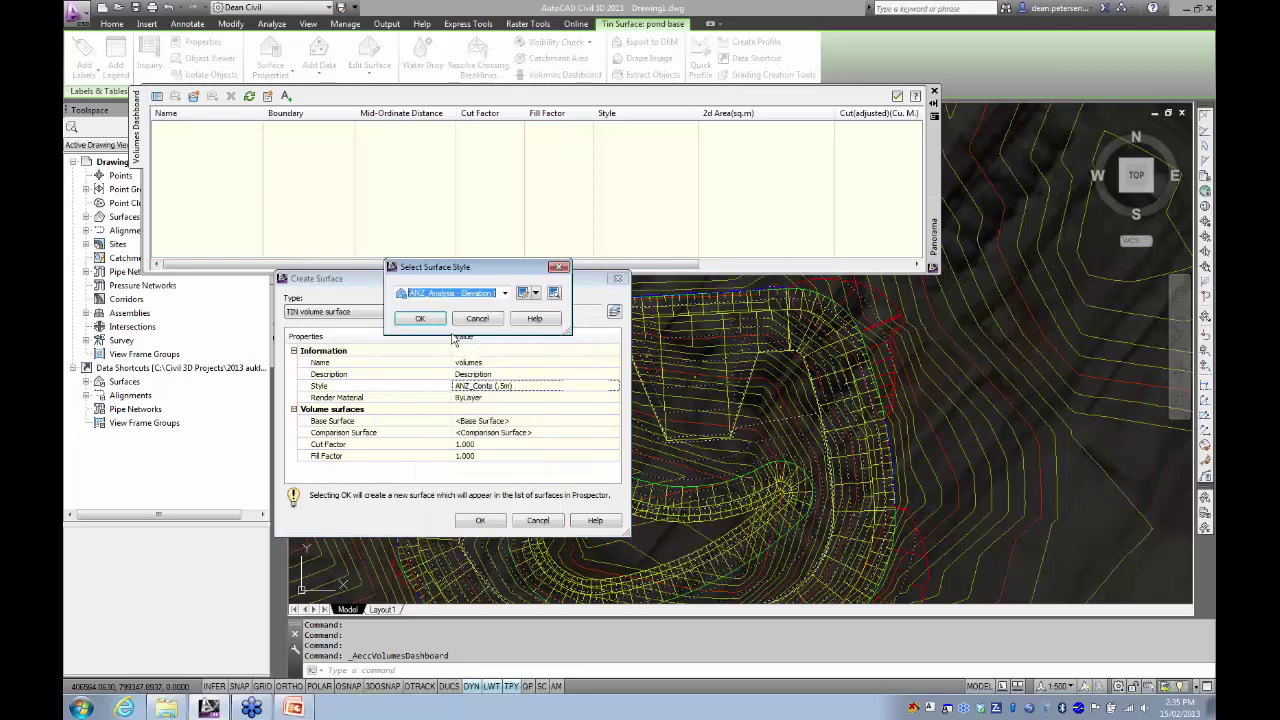
pyautogui.click(433, 322)
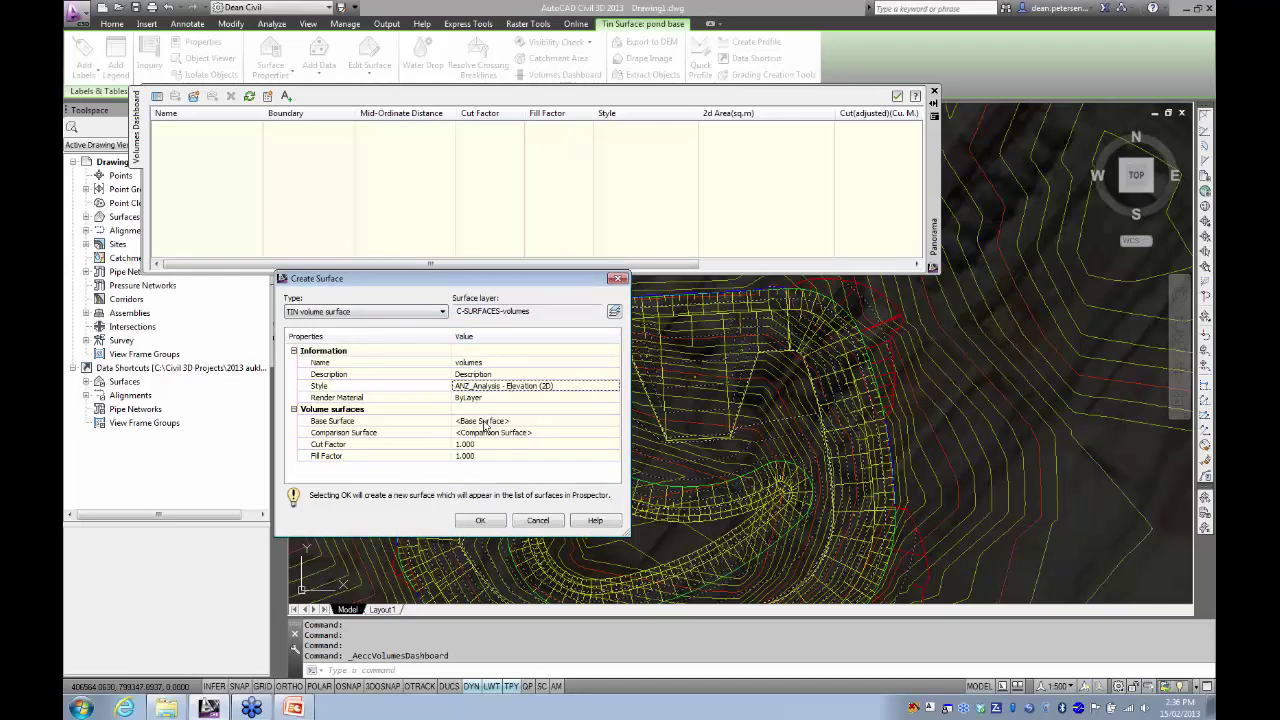
# - Set EG as the base surface and pond base as the comparison surface, and create the volume surface
pyautogui.click(486, 424)
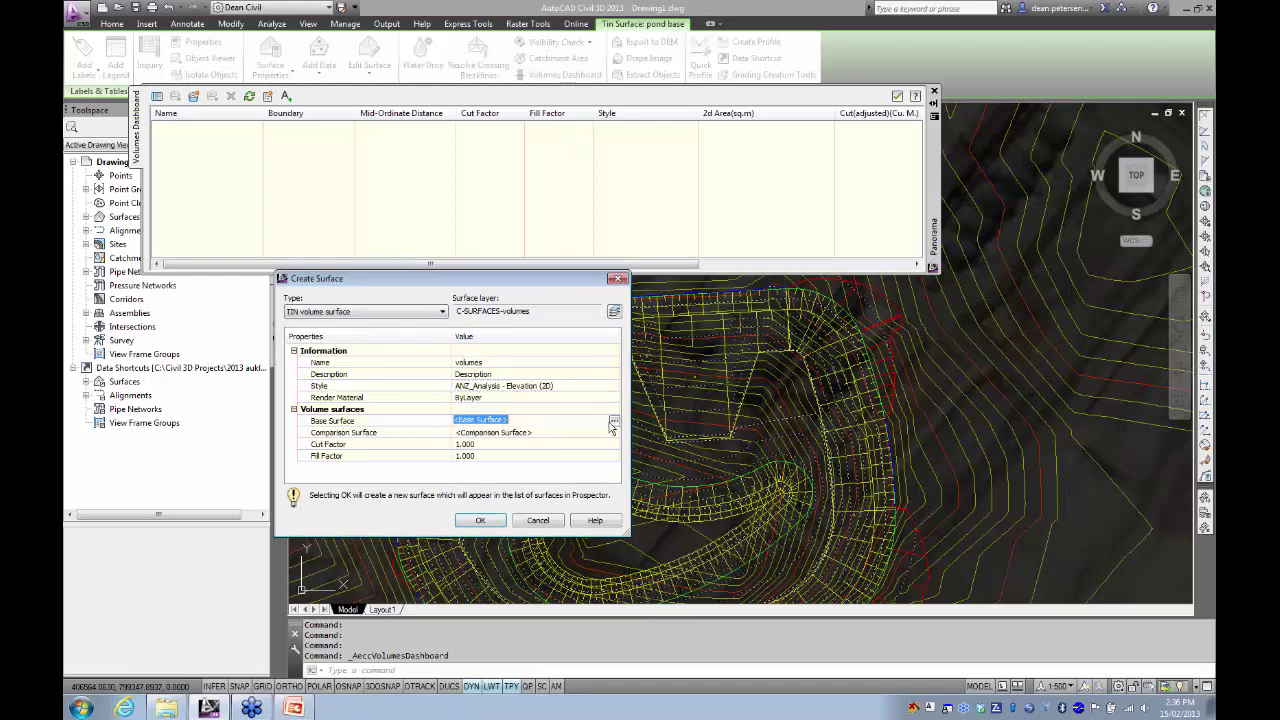
pyautogui.click(614, 423)
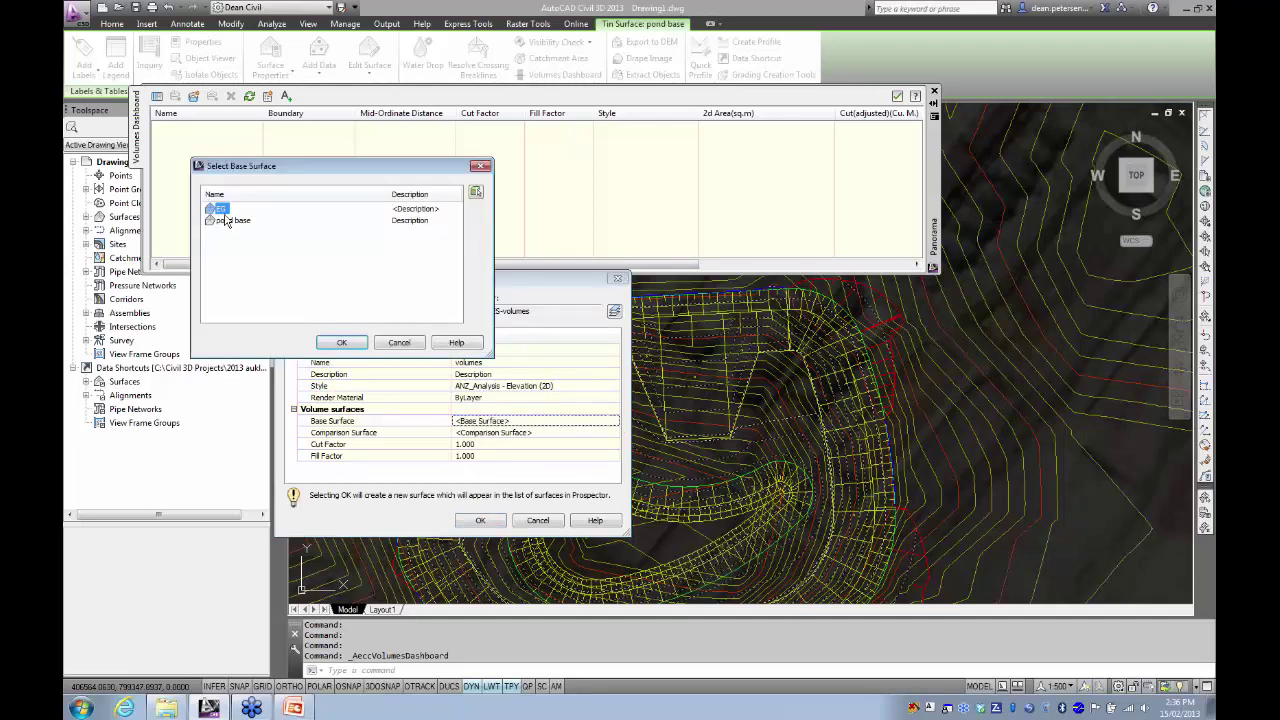
pyautogui.click(341, 342)
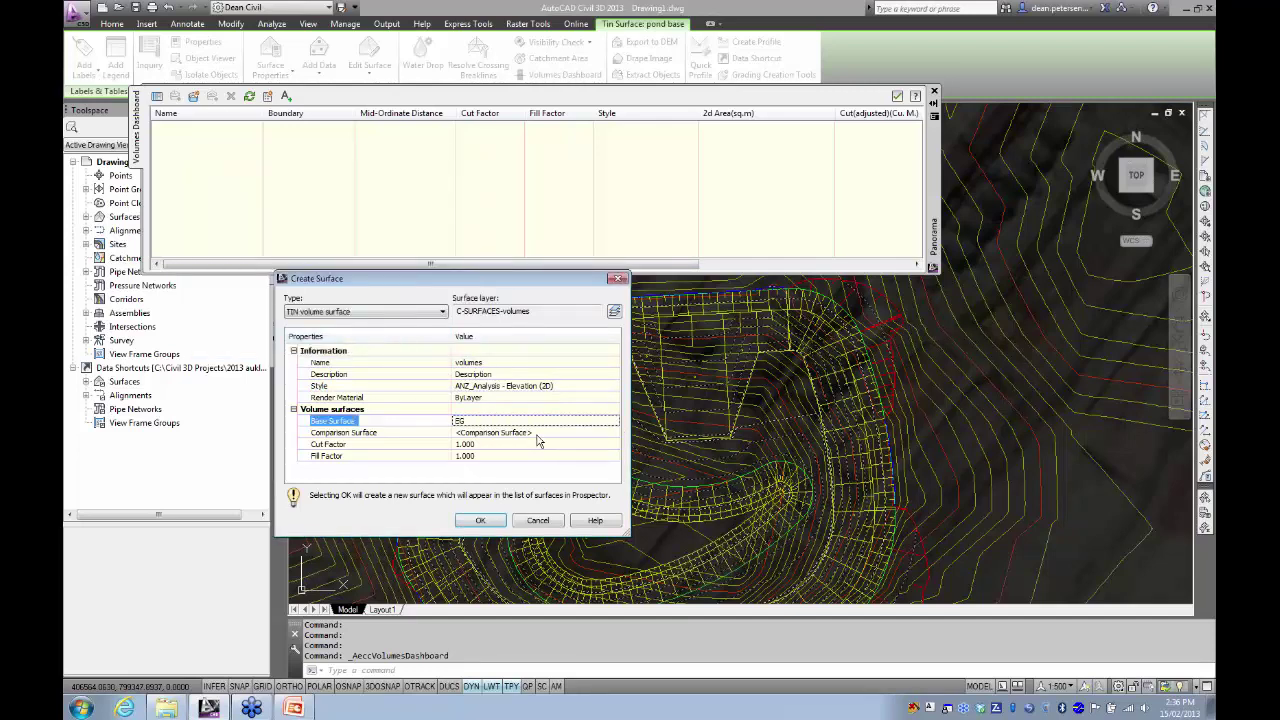
pyautogui.click(547, 433)
pyautogui.click(612, 432)
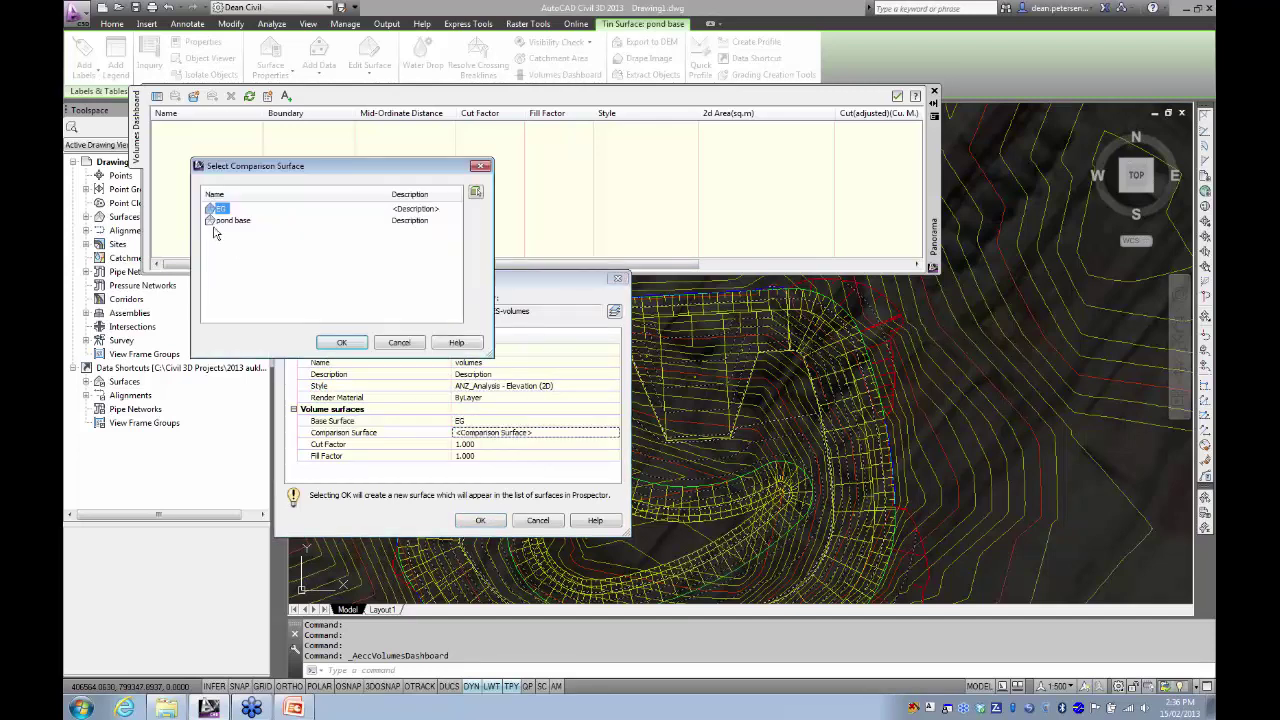
pyautogui.click(222, 221)
pyautogui.click(338, 344)
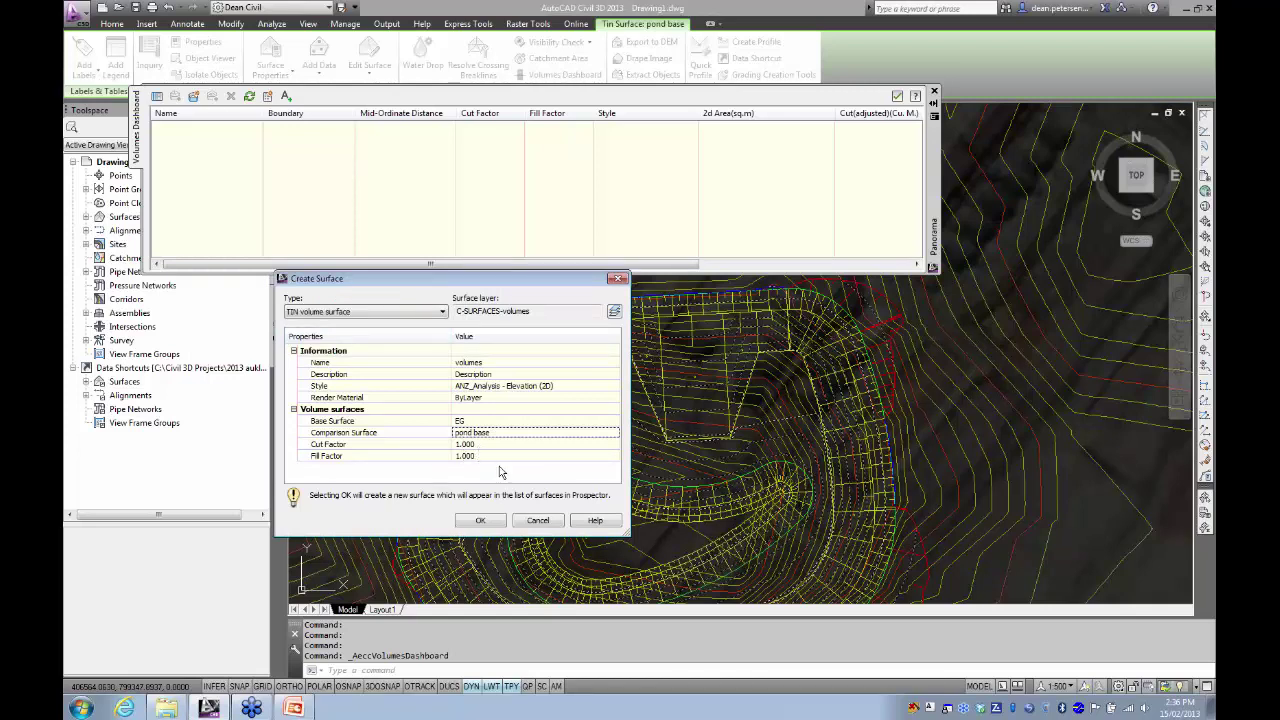
pyautogui.click(480, 521)
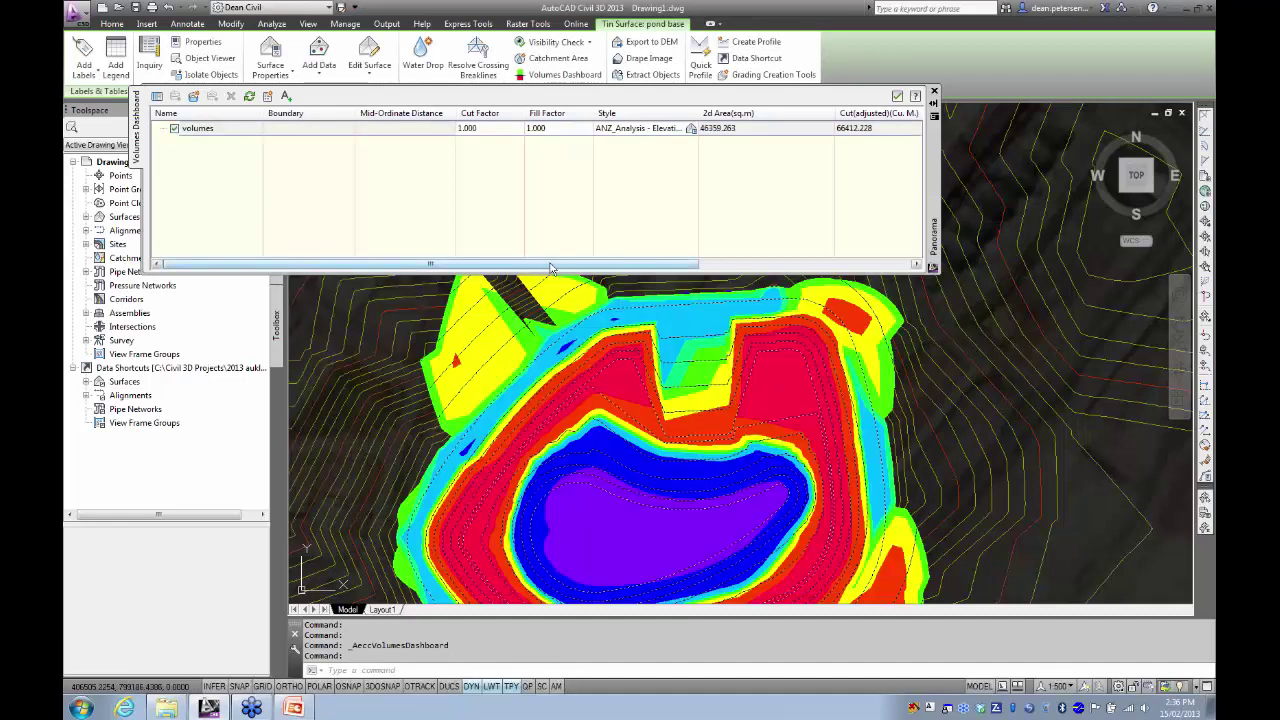
# - Review the adjusted cut, fill and net volumes of the volume surface in the Volumes Dashboard
pyautogui.moveTo(550, 268); pyautogui.dragTo(771, 266)
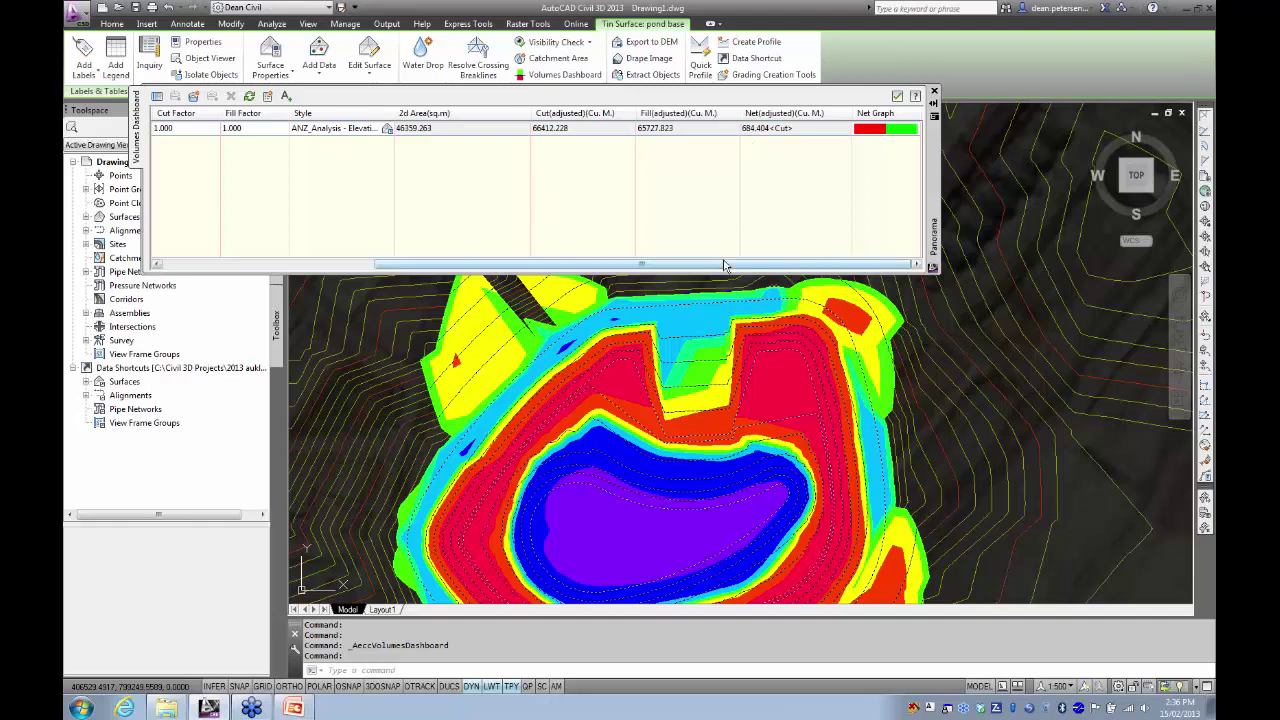
pyautogui.moveTo(723, 263)
pyautogui.mouseDown()
pyautogui.moveTo(690, 270)
pyautogui.moveTo(736, 268)
pyautogui.mouseUp()
pyautogui.moveTo(731, 270); pyautogui.dragTo(510, 276)
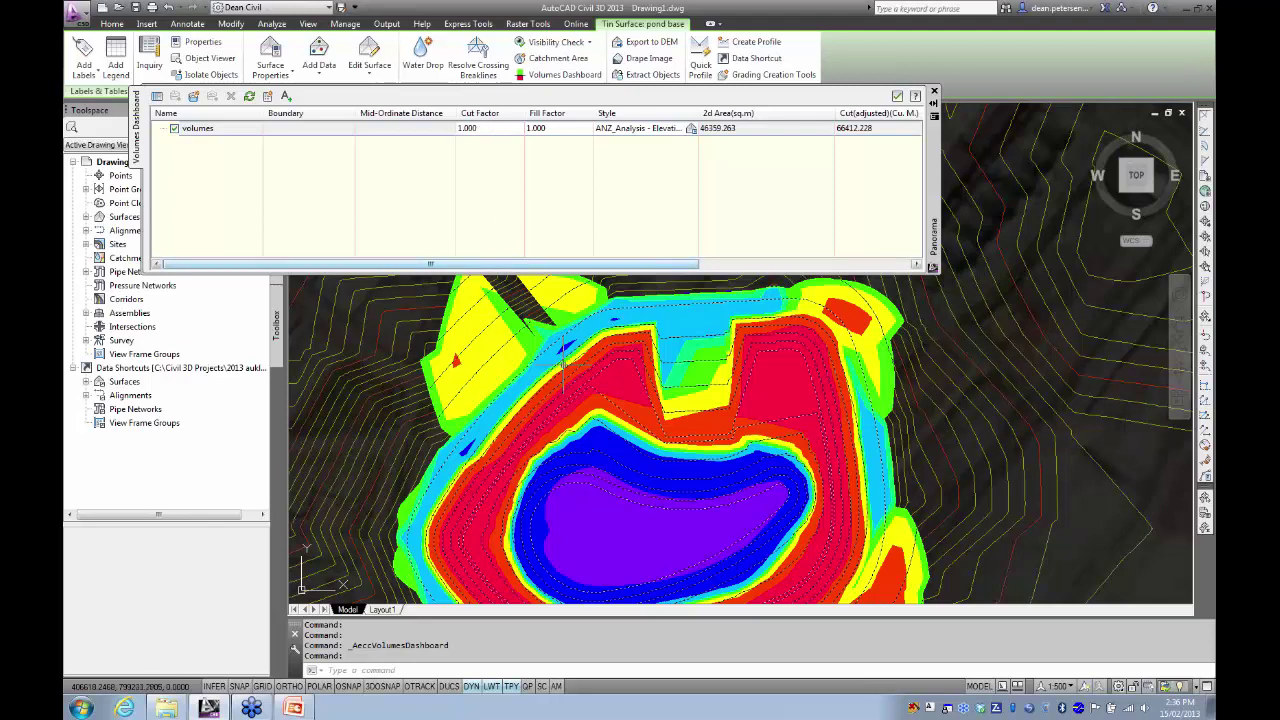
# - Set the volume surface's cut factor to 1.3 and its fill factor to 0.9
pyautogui.doubleClick(488, 129)
pyautogui.moveTo(488, 129); pyautogui.dragTo(461, 129)
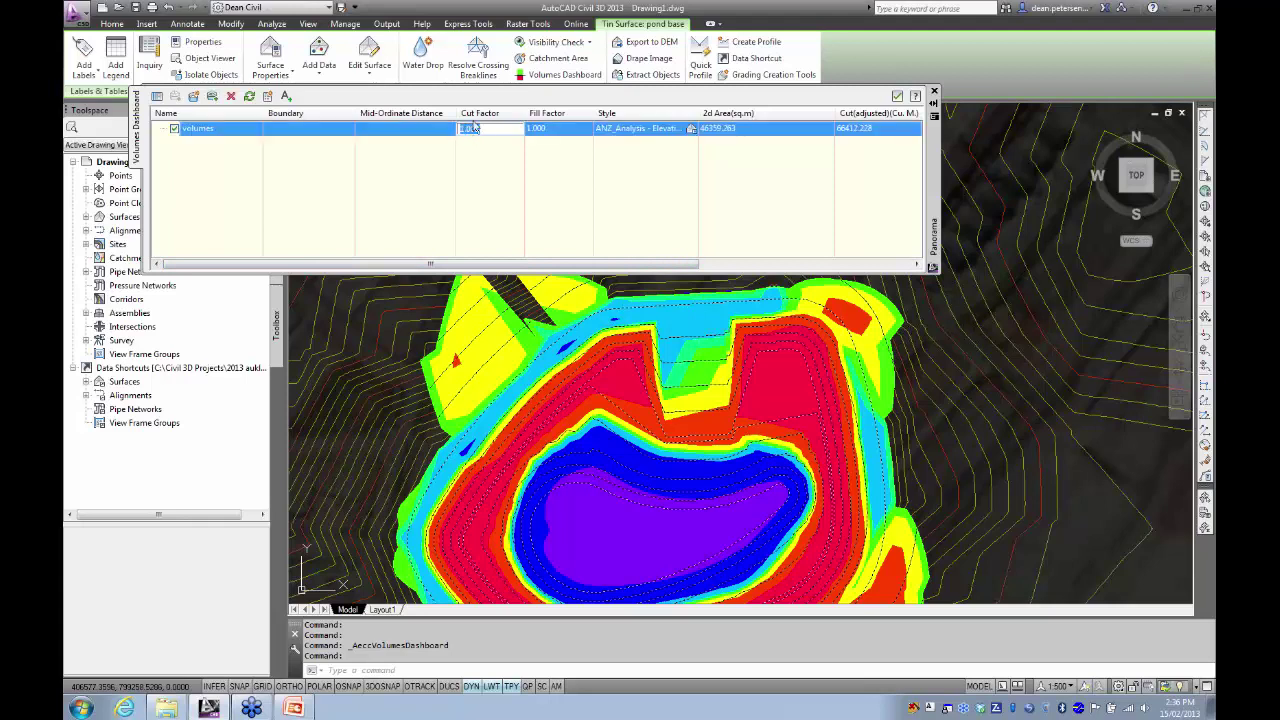
pyautogui.write('1.3')
pyautogui.click(560, 128)
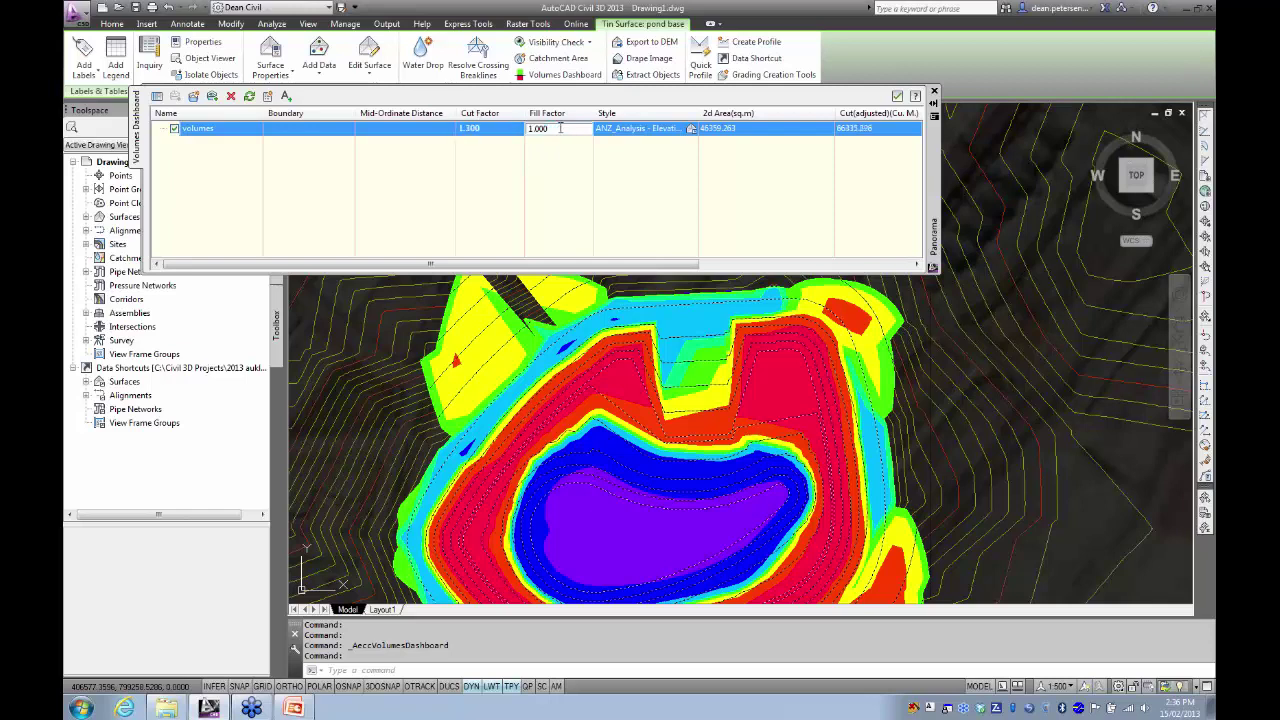
pyautogui.moveTo(560, 128); pyautogui.dragTo(527, 132)
pyautogui.write('1')
pyautogui.write('9')
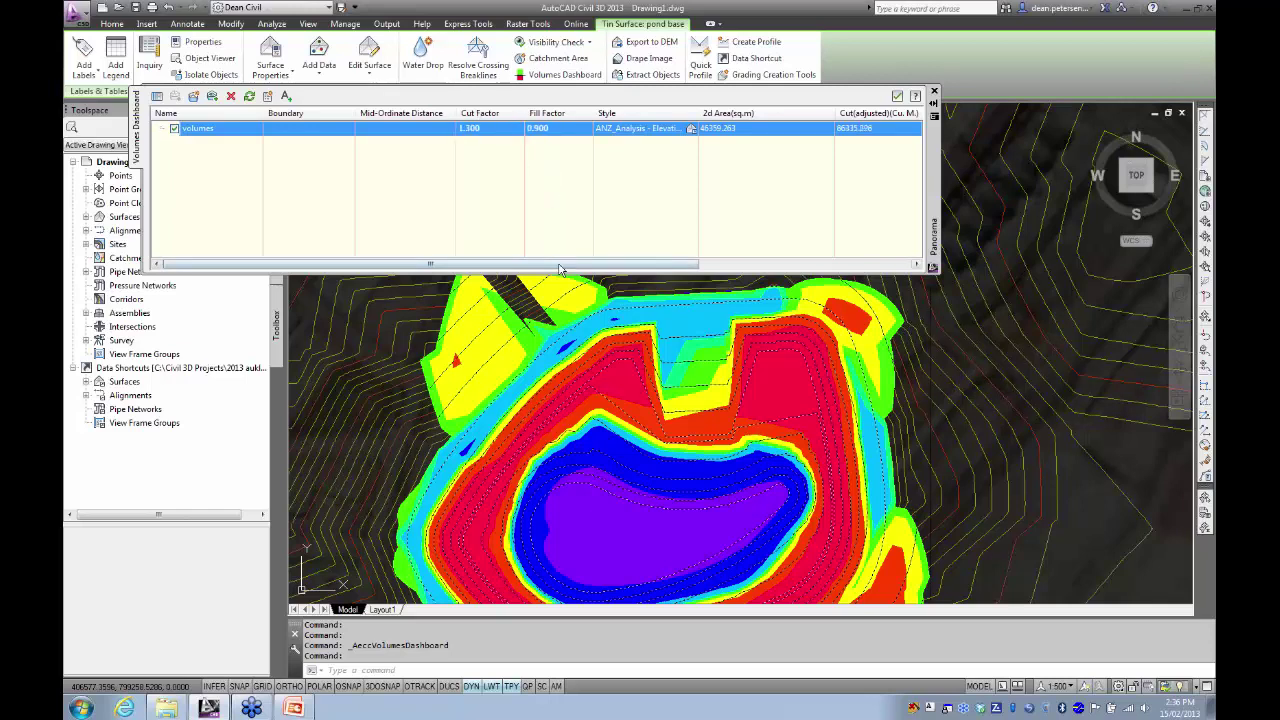
# - Compare the adjusted volumes by trying a fill factor of 1 and restoring it to 0.9
pyautogui.moveTo(564, 264); pyautogui.dragTo(773, 283)
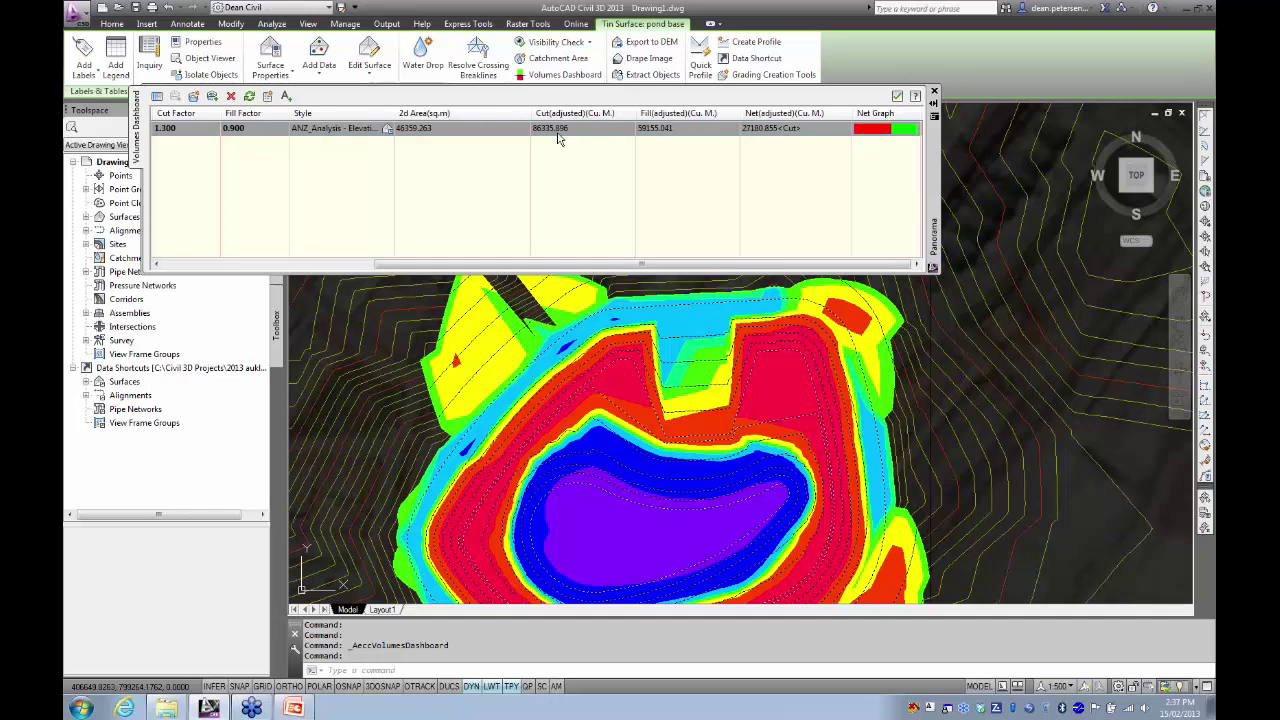
pyautogui.moveTo(583, 265)
pyautogui.mouseDown()
pyautogui.moveTo(571, 268)
pyautogui.moveTo(593, 272)
pyautogui.mouseUp()
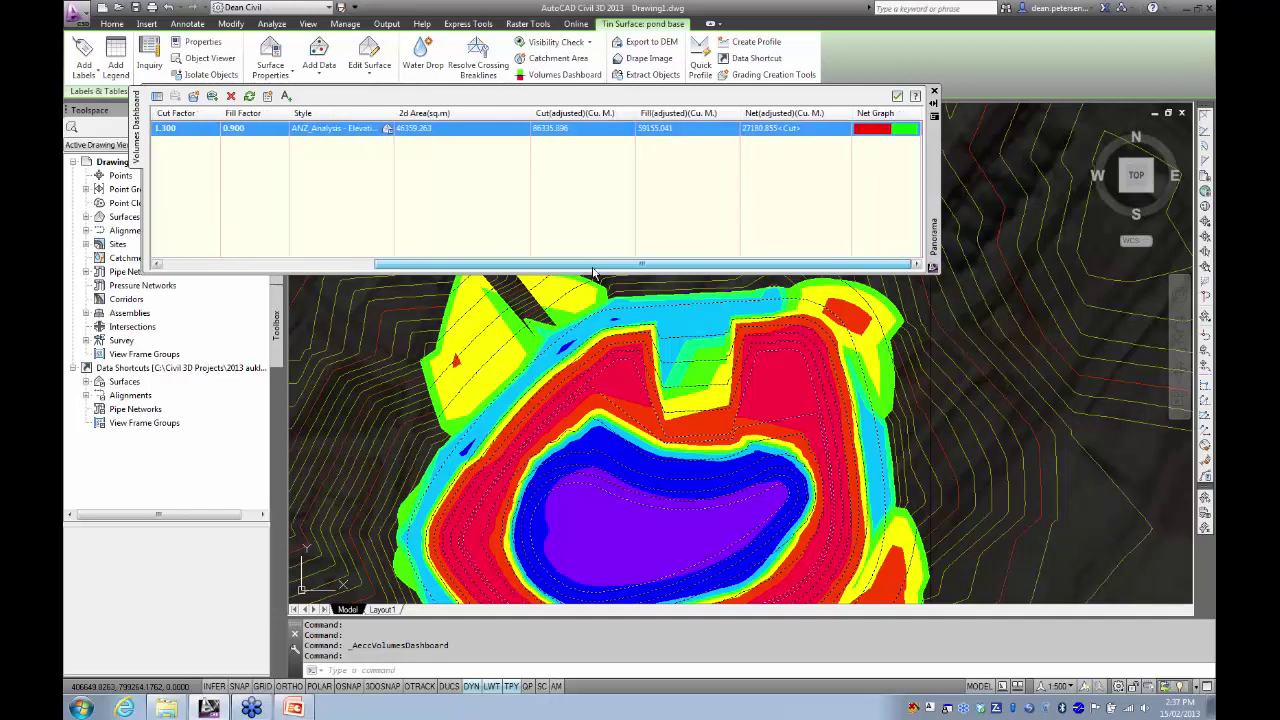
pyautogui.click(251, 127)
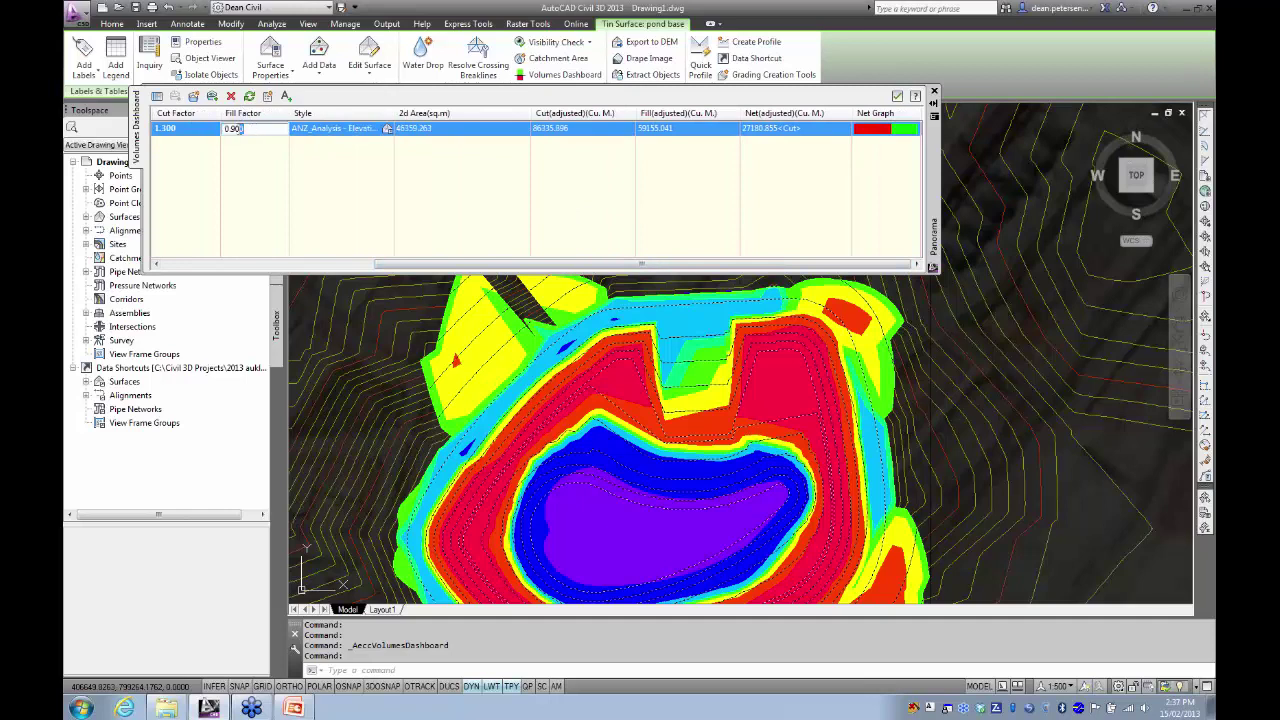
pyautogui.doubleClick(237, 129)
pyautogui.write('1')
pyautogui.press('Return')
pyautogui.doubleClick(241, 130)
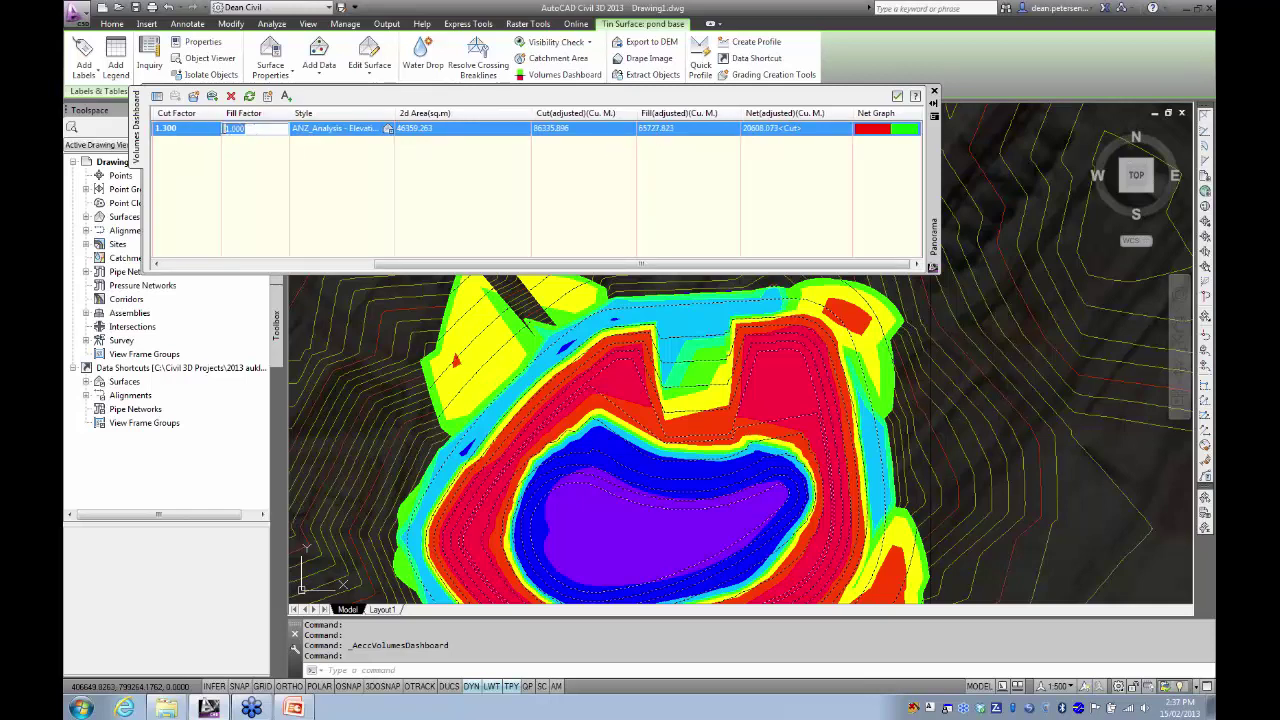
pyautogui.write('.9')
pyautogui.press('Return')
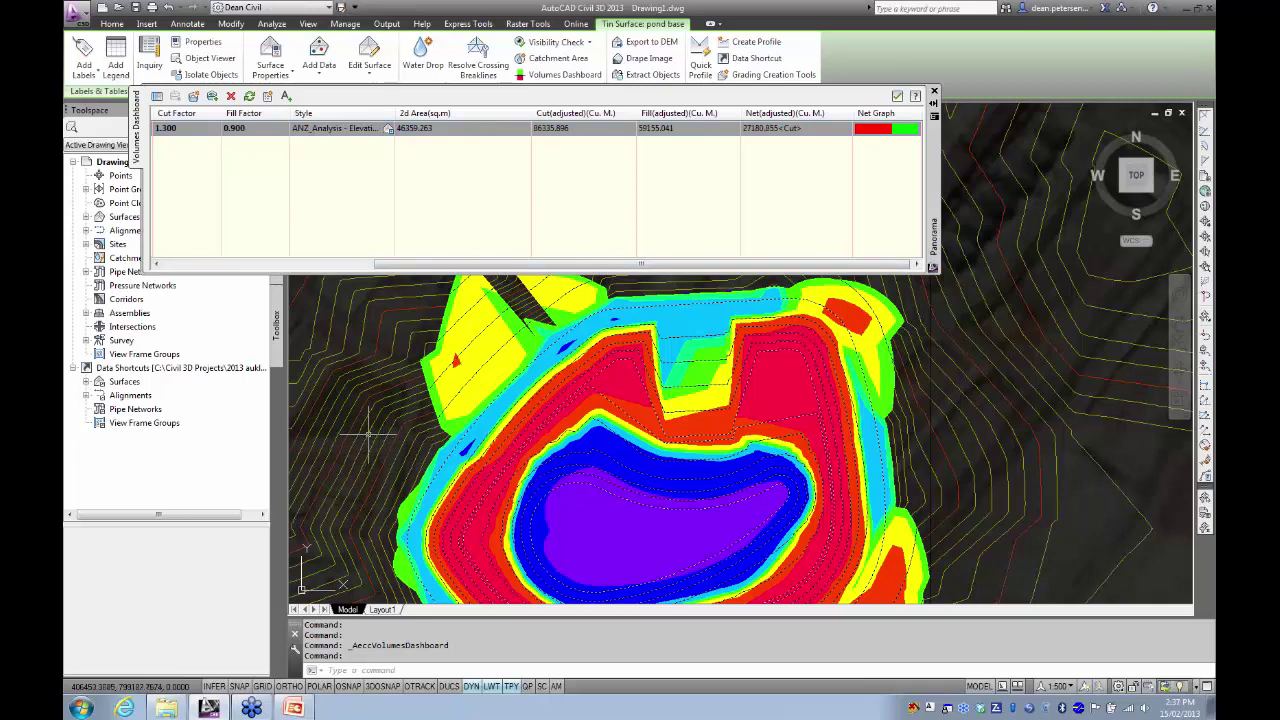
# - Send the coloured volume surface to the back of the display order, behind the pond grading
pyautogui.moveTo(366, 443)
pyautogui.mouseDown(button='middle')
pyautogui.moveTo(371, 410)
pyautogui.moveTo(380, 472)
pyautogui.mouseUp(button='middle')
pyautogui.press('Escape')
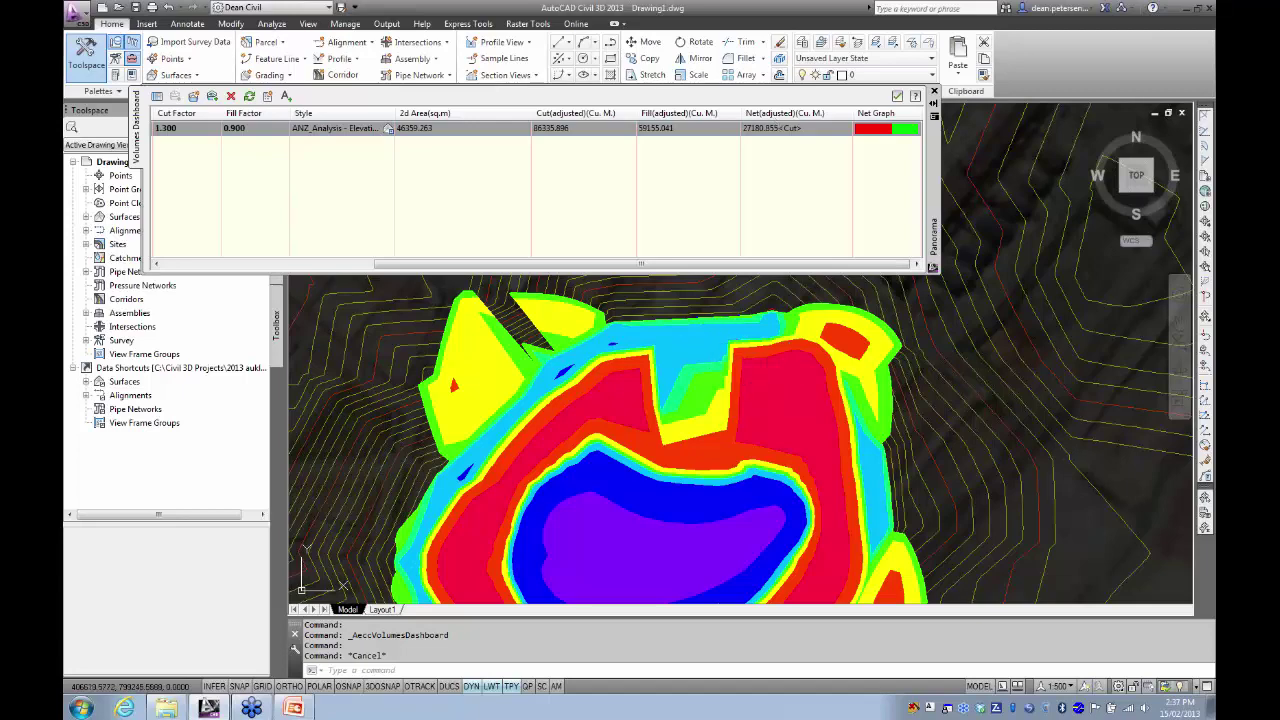
pyautogui.click(700, 337)
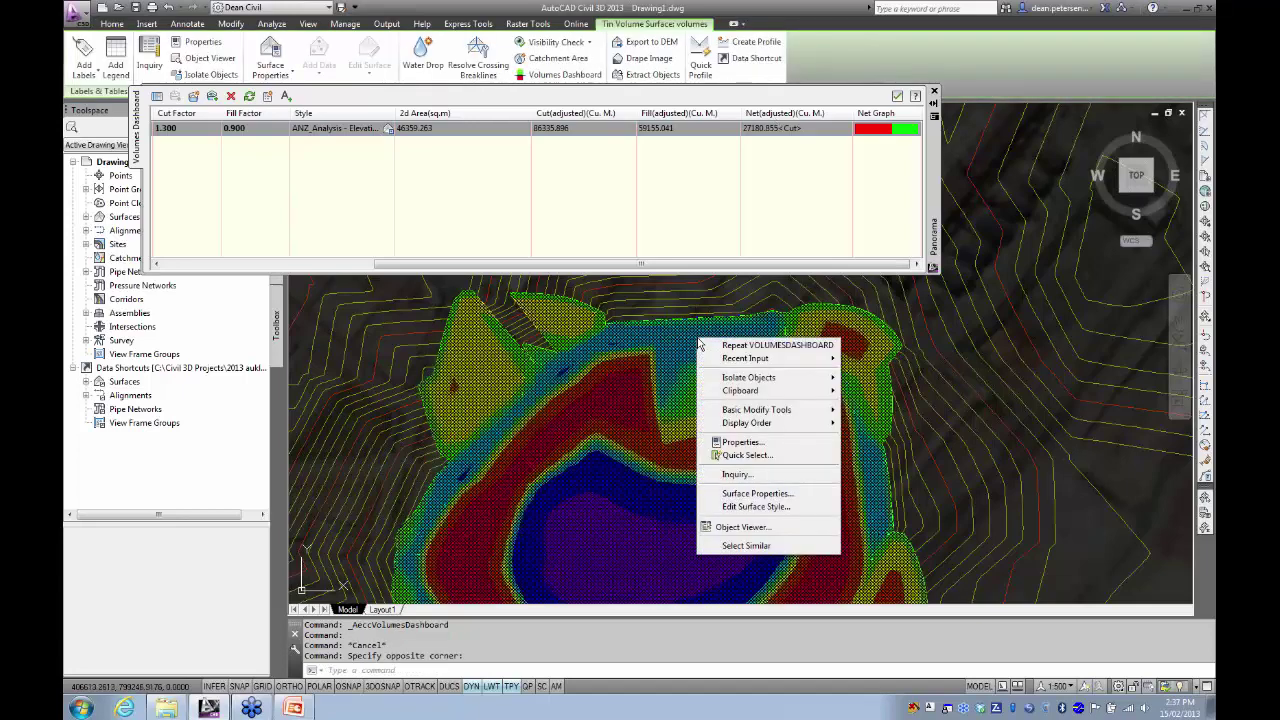
pyautogui.moveTo(741, 391)
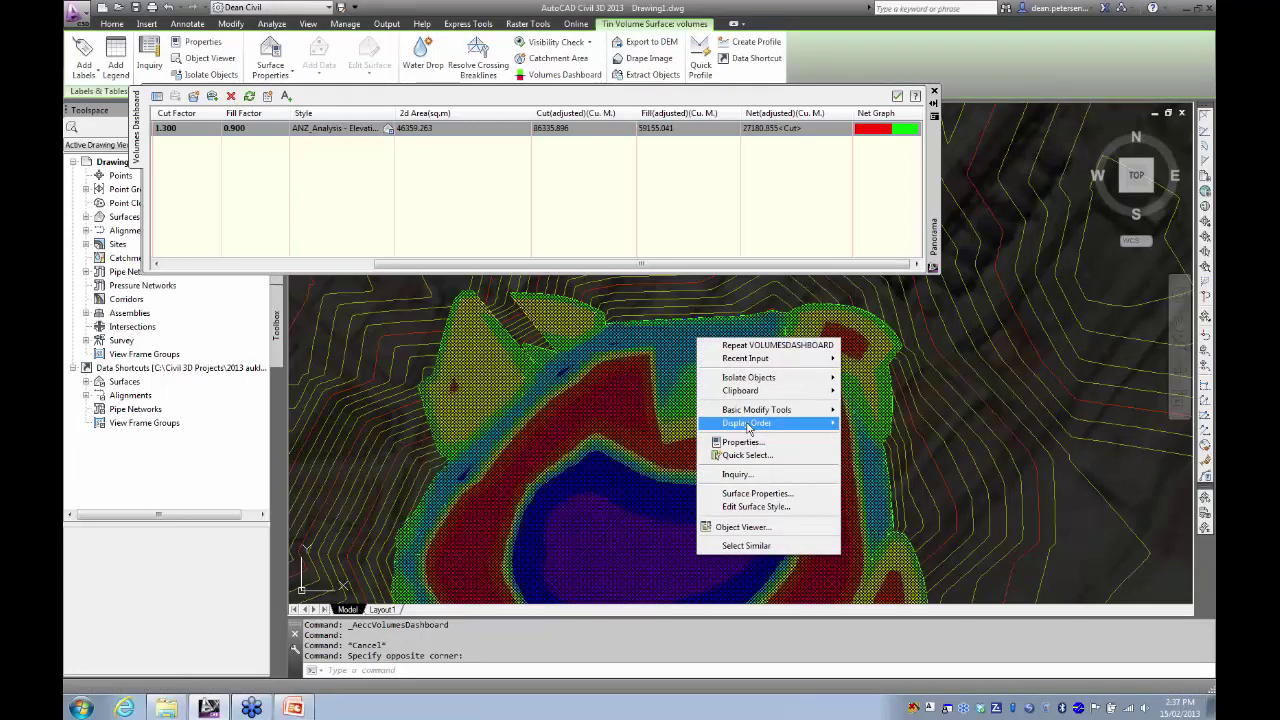
pyautogui.moveTo(754, 428)
pyautogui.click(881, 443)
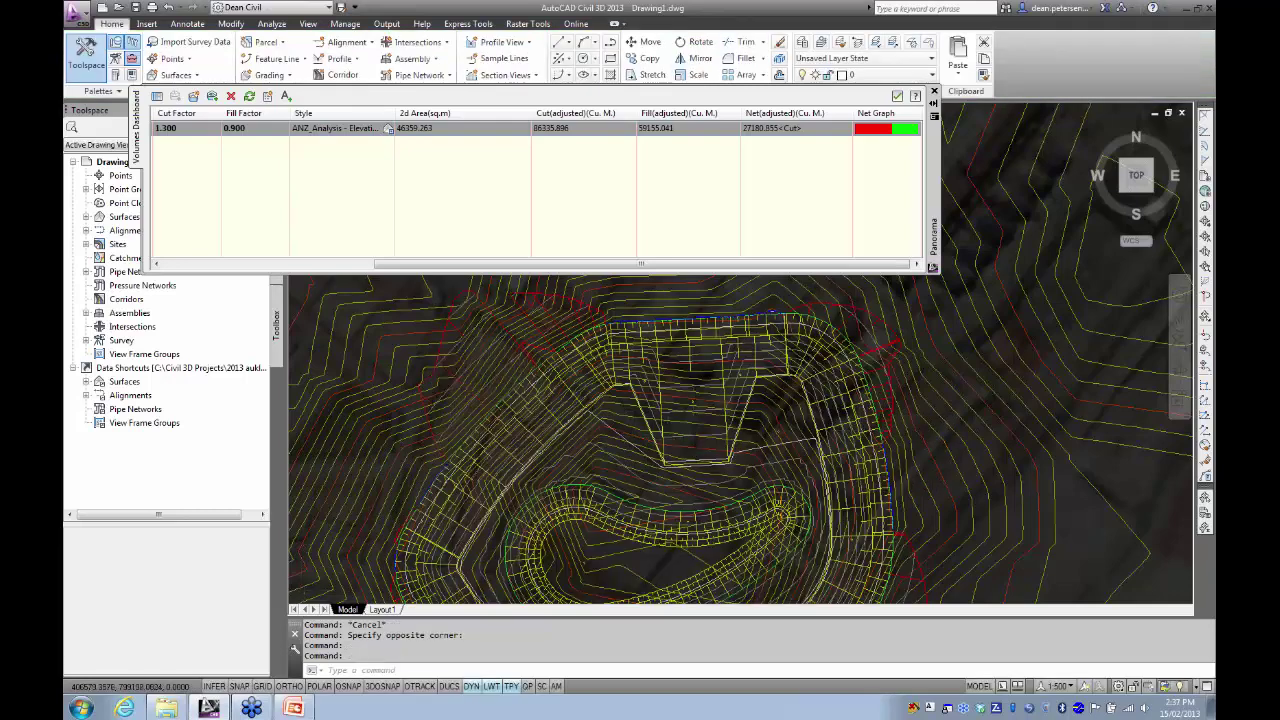
# - Select both the outer pond edge feature line and the inner feature line around the kidney-shaped area inside the pond
pyautogui.scroll(-5, 635, 440)
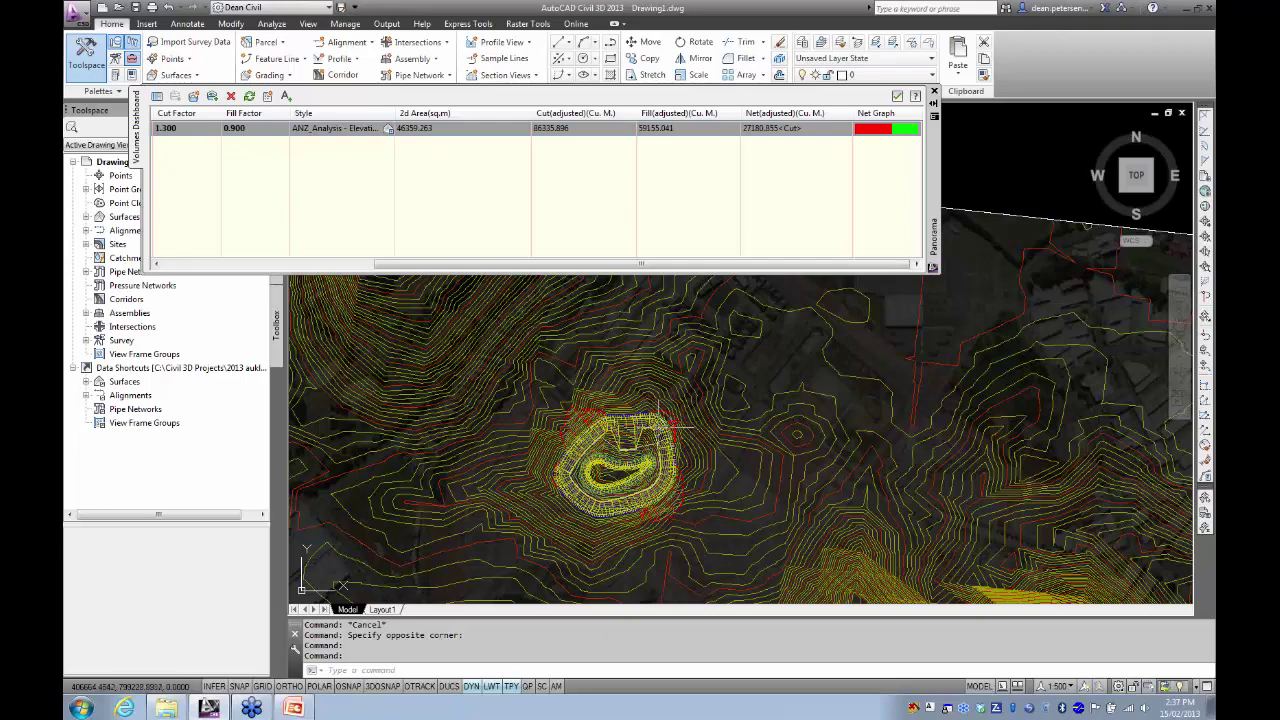
pyautogui.scroll(3, 636, 440)
pyautogui.scroll(5, 640, 440)
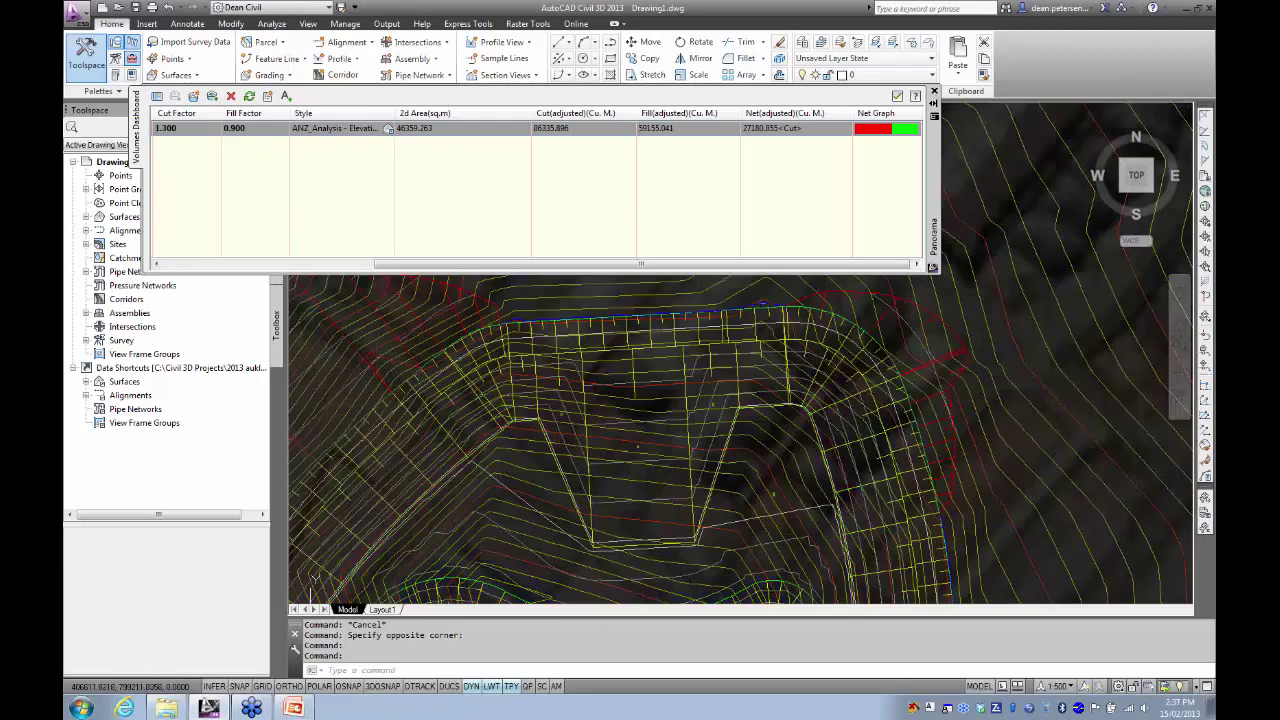
pyautogui.click(837, 315)
pyautogui.scroll(-4, 787, 416)
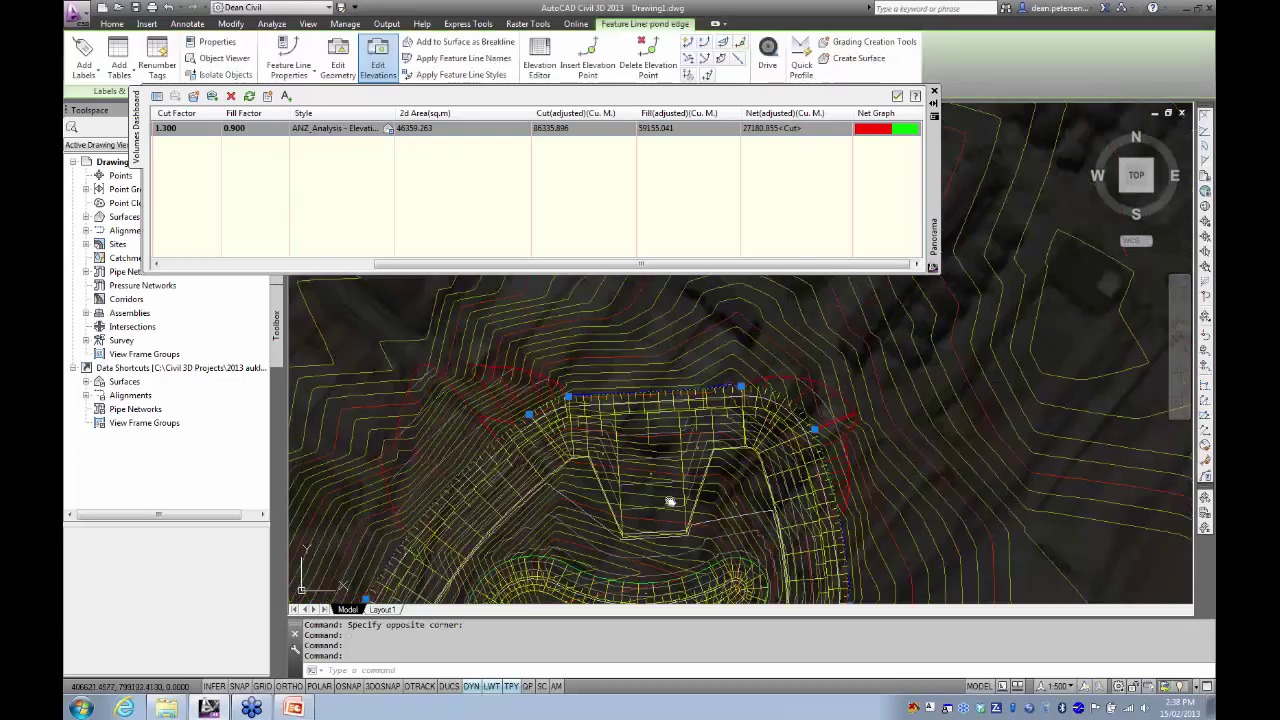
pyautogui.scroll(2, 669, 503)
pyautogui.scroll(3, 717, 438)
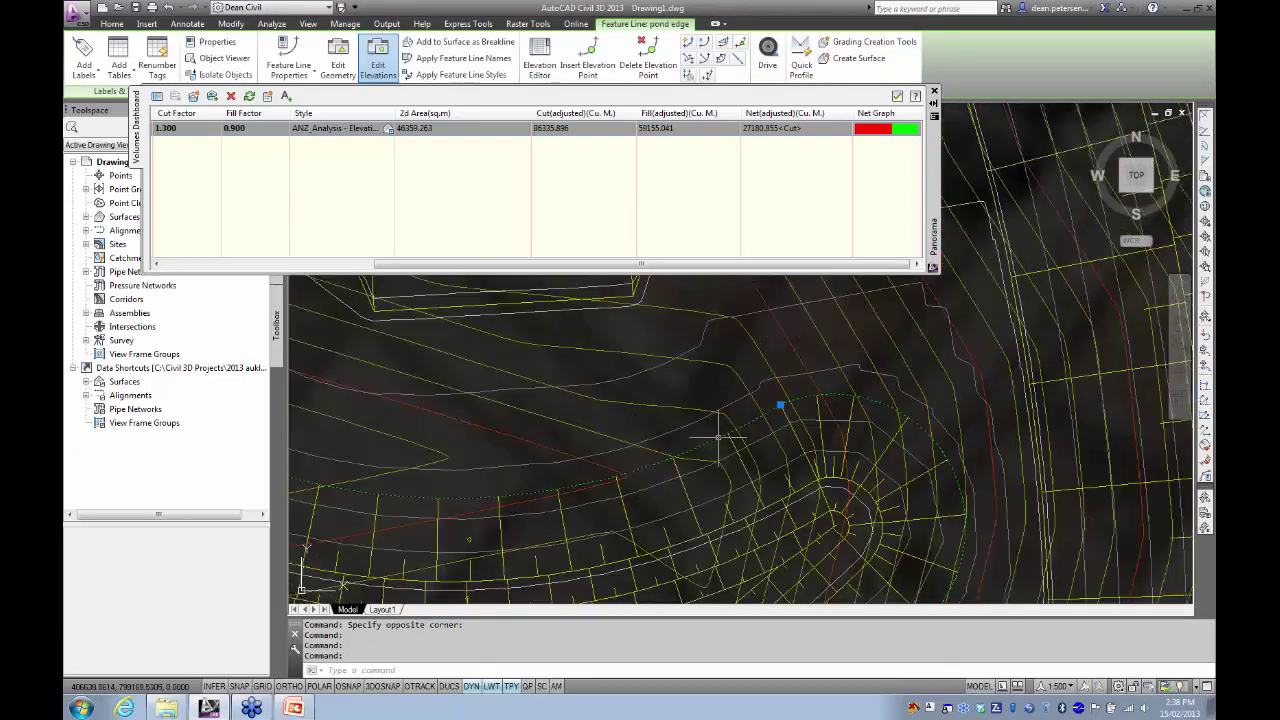
pyautogui.scroll(-5, 690, 445)
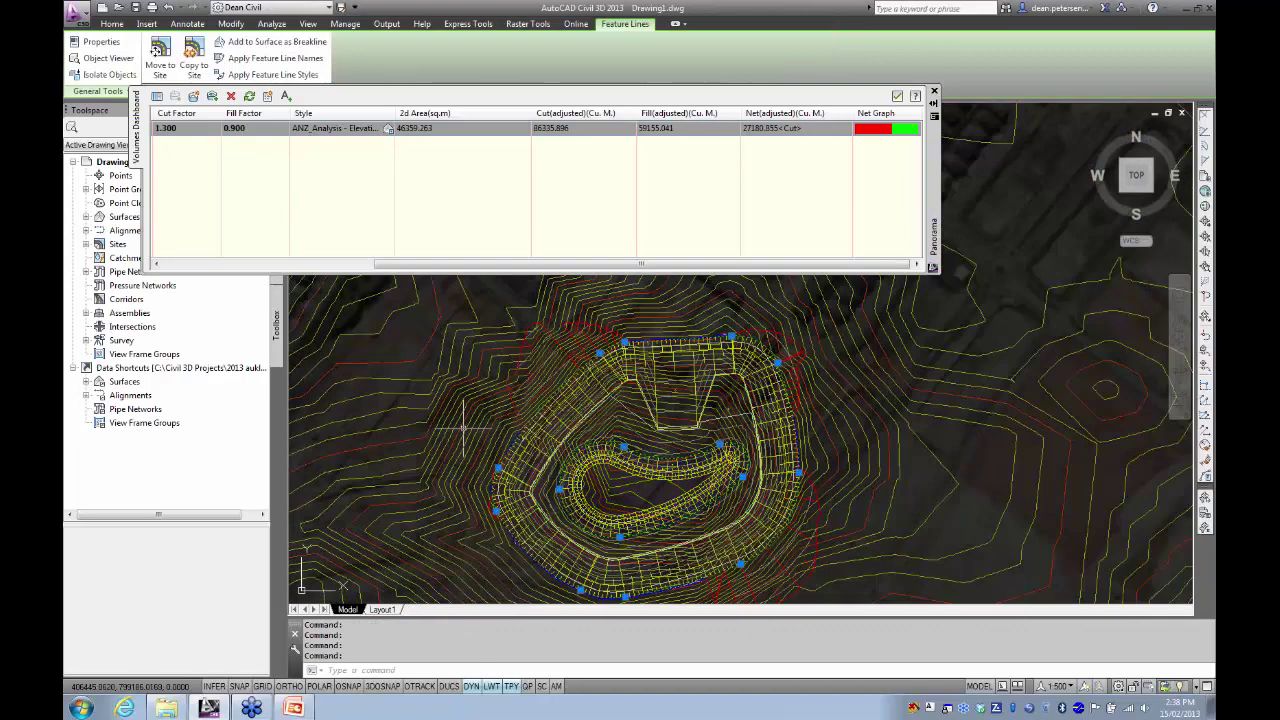
pyautogui.moveTo(437, 423)
pyautogui.moveTo(926, 470)
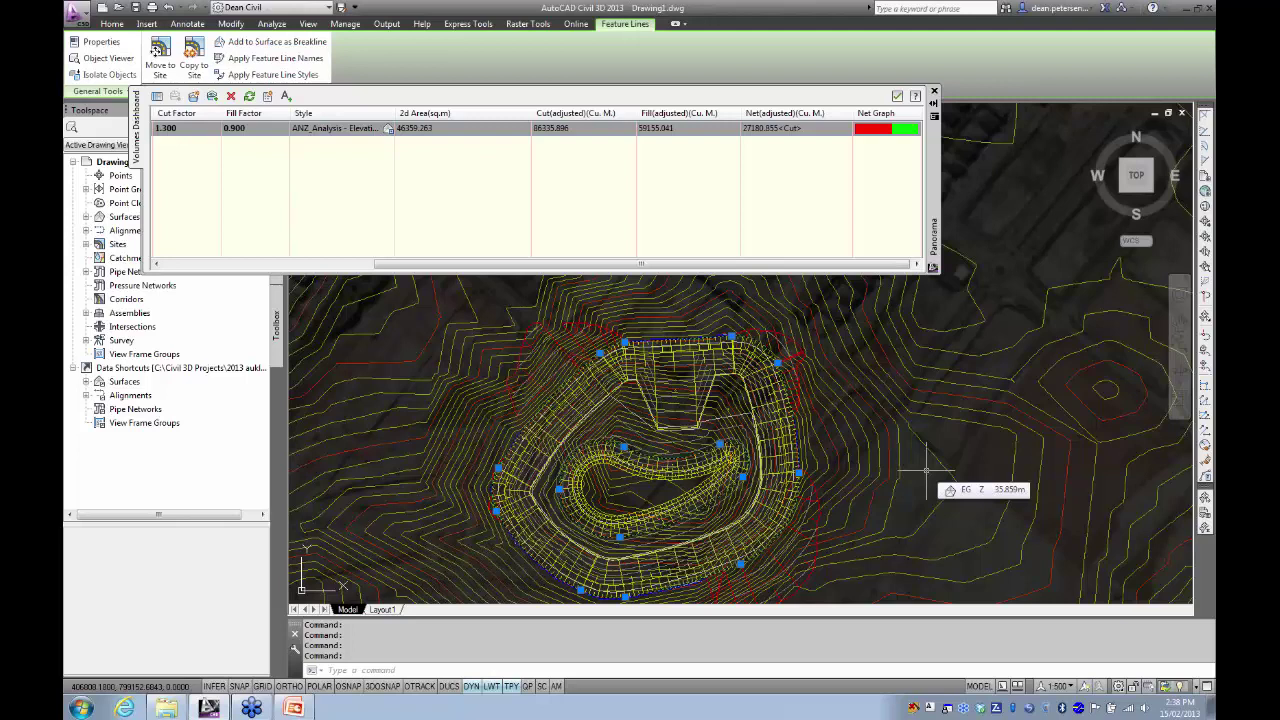
# - Move the two selected feature lines by a displacement of 0,0,.5 and recompute the volumes
pyautogui.write('m')
pyautogui.press('Return')
pyautogui.write('d')
pyautogui.press('Return')
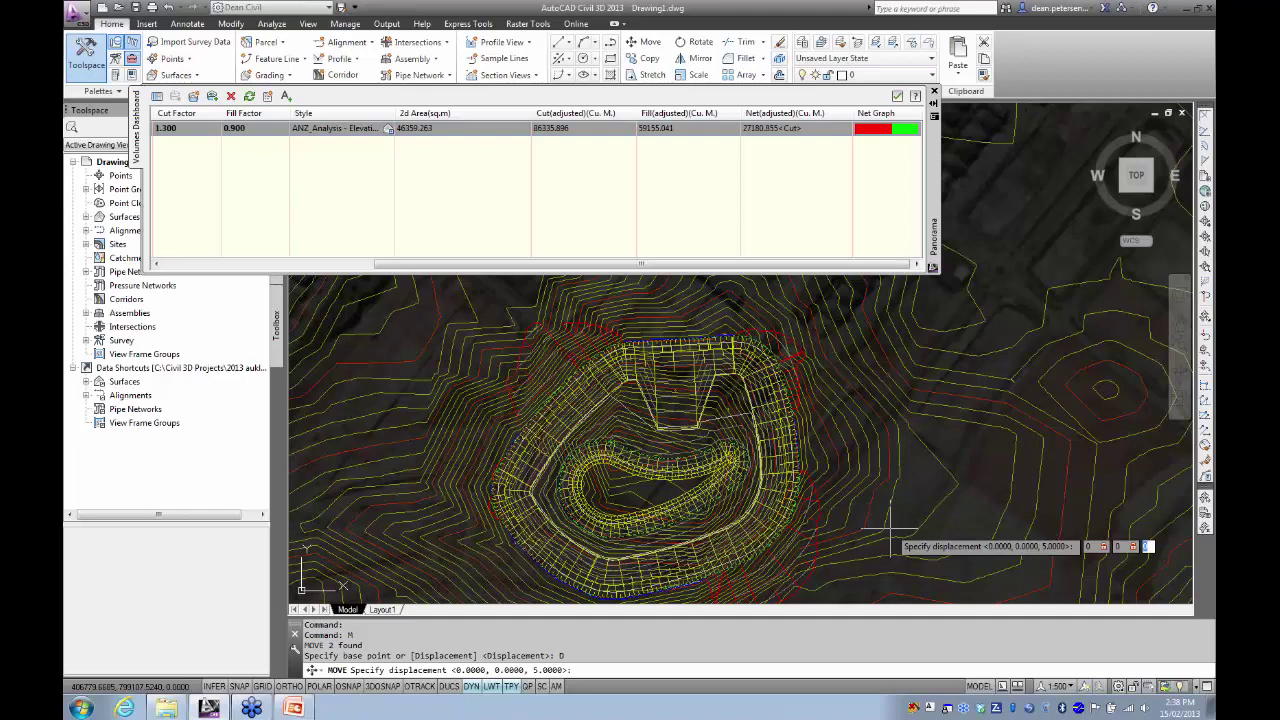
pyautogui.write('@0,0,.5')
pyautogui.press('Return')
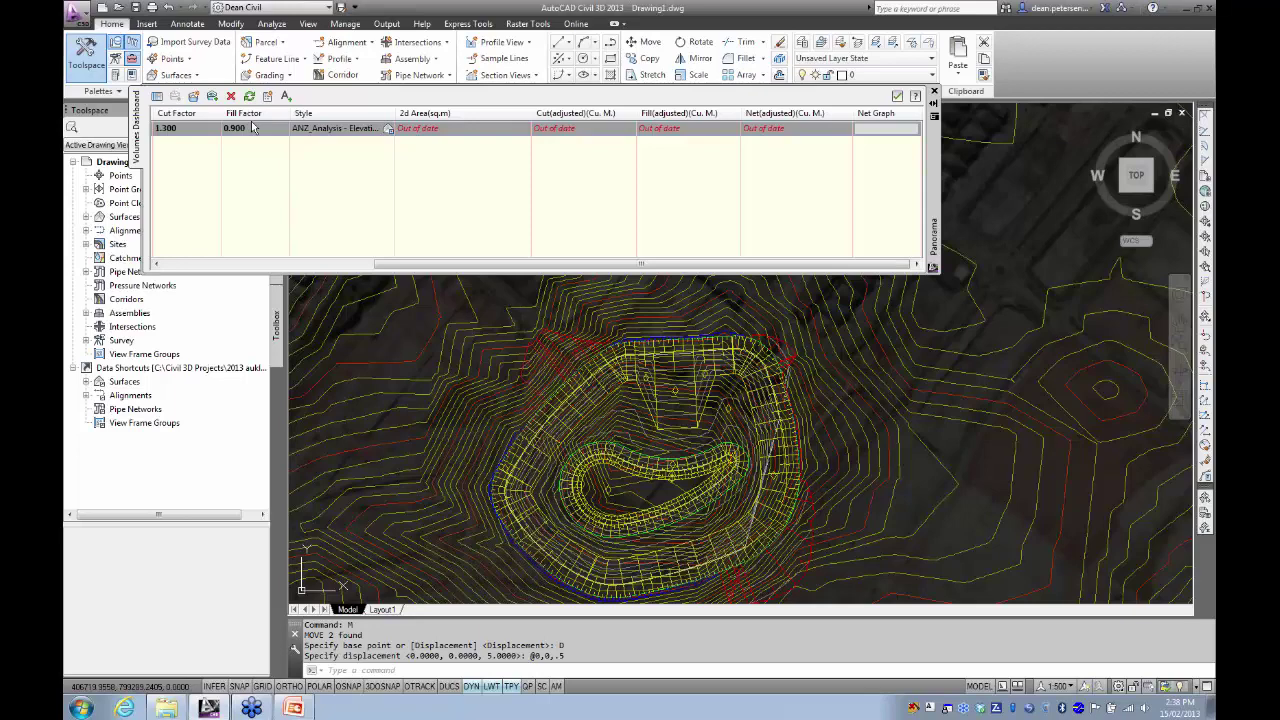
pyautogui.press('Return')
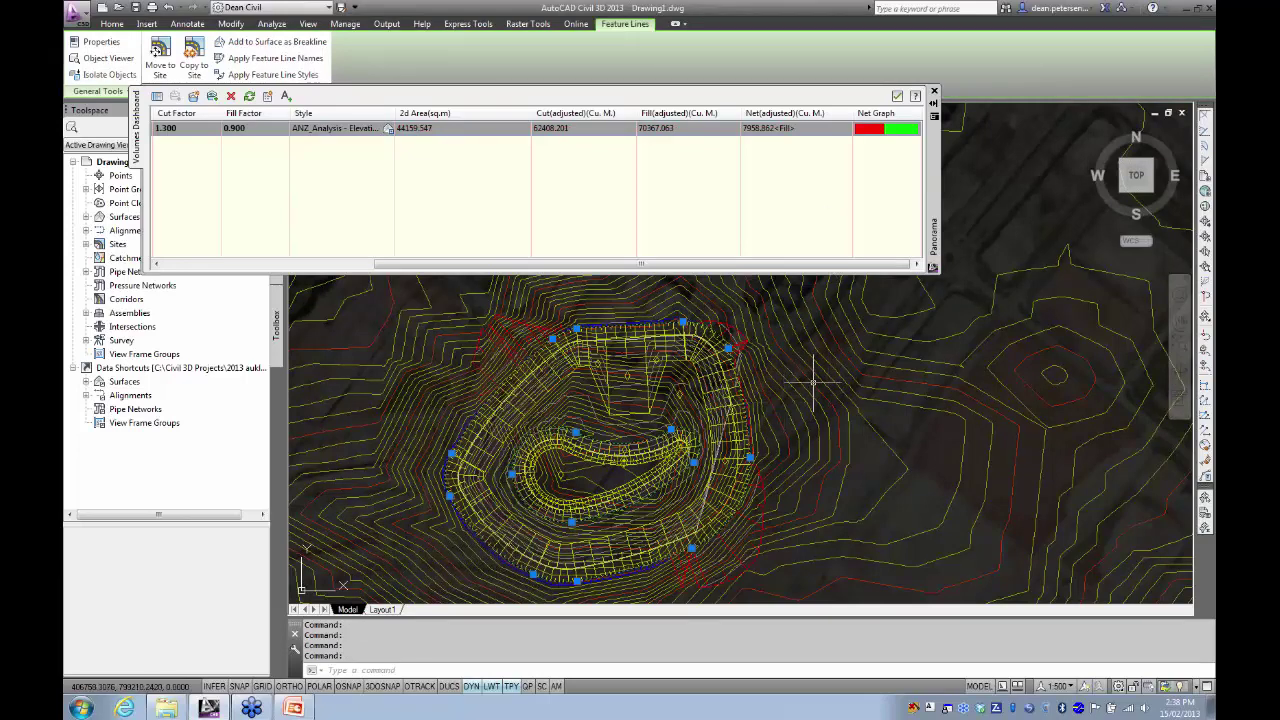
# - Move the two selected feature lines by a displacement of 0,0,-.25 and recompute the volumes
pyautogui.write('m')
pyautogui.press('Return')
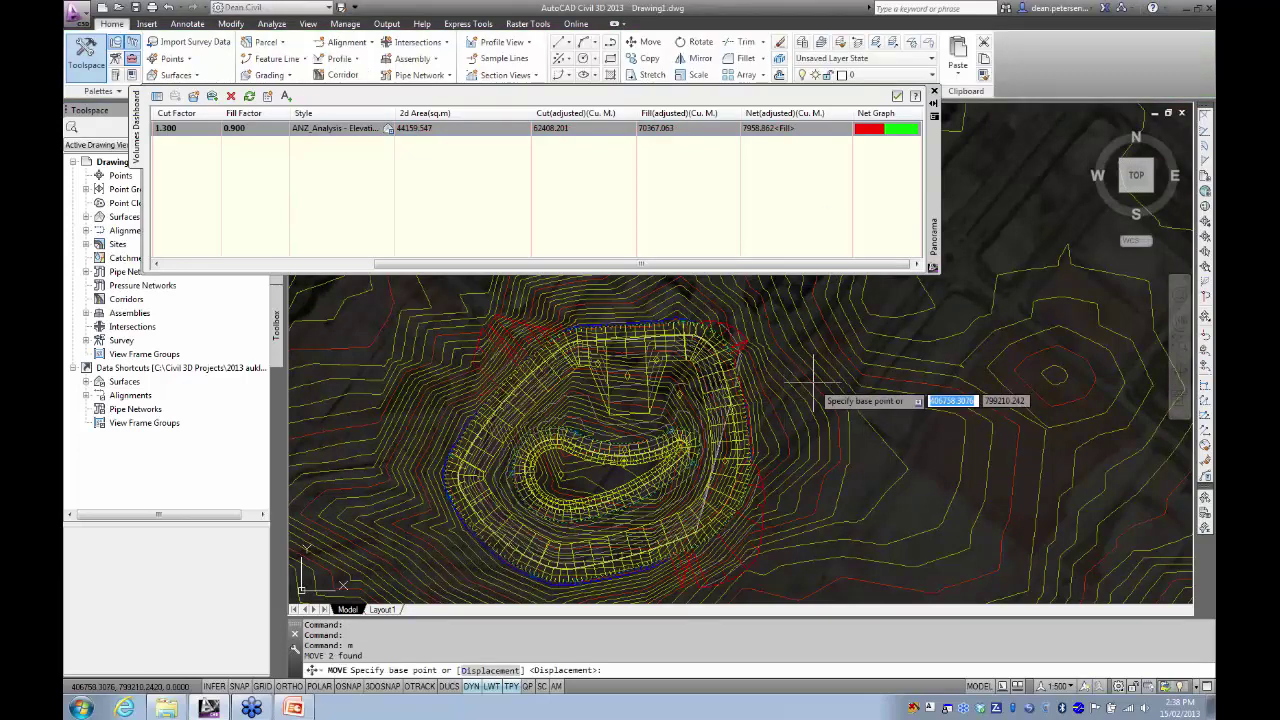
pyautogui.click(490, 670)
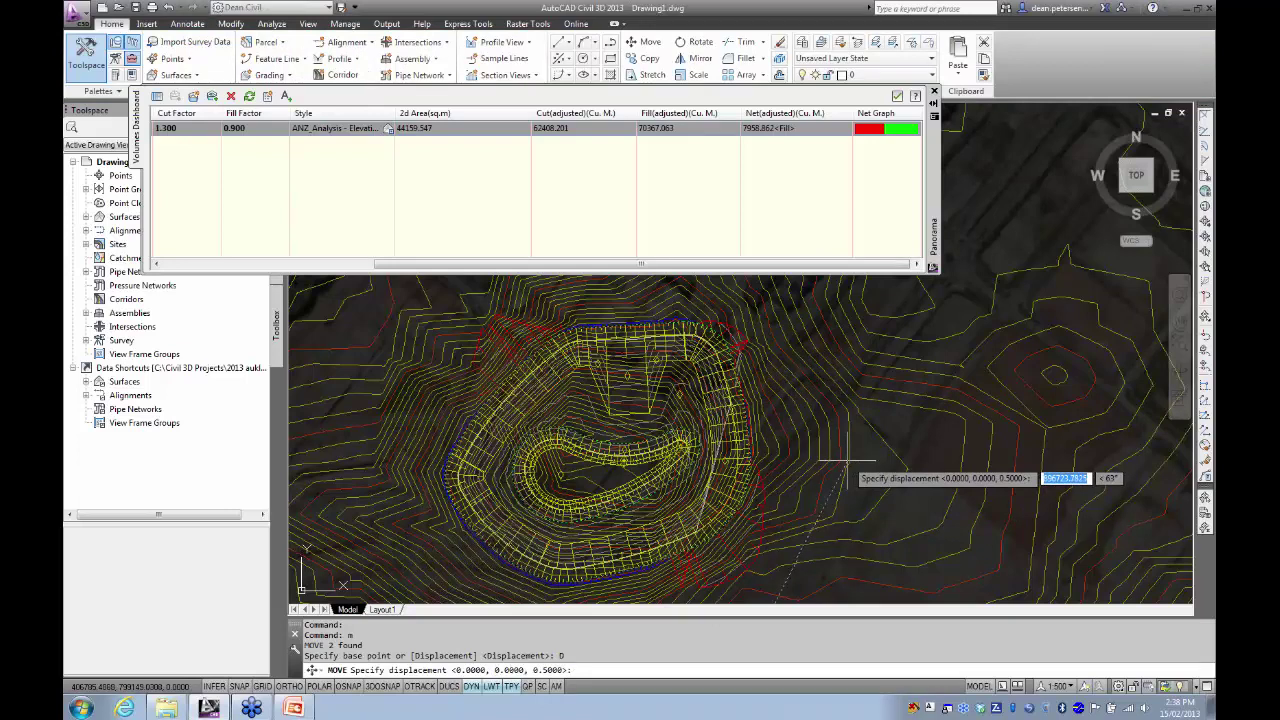
pyautogui.write('0,0,')
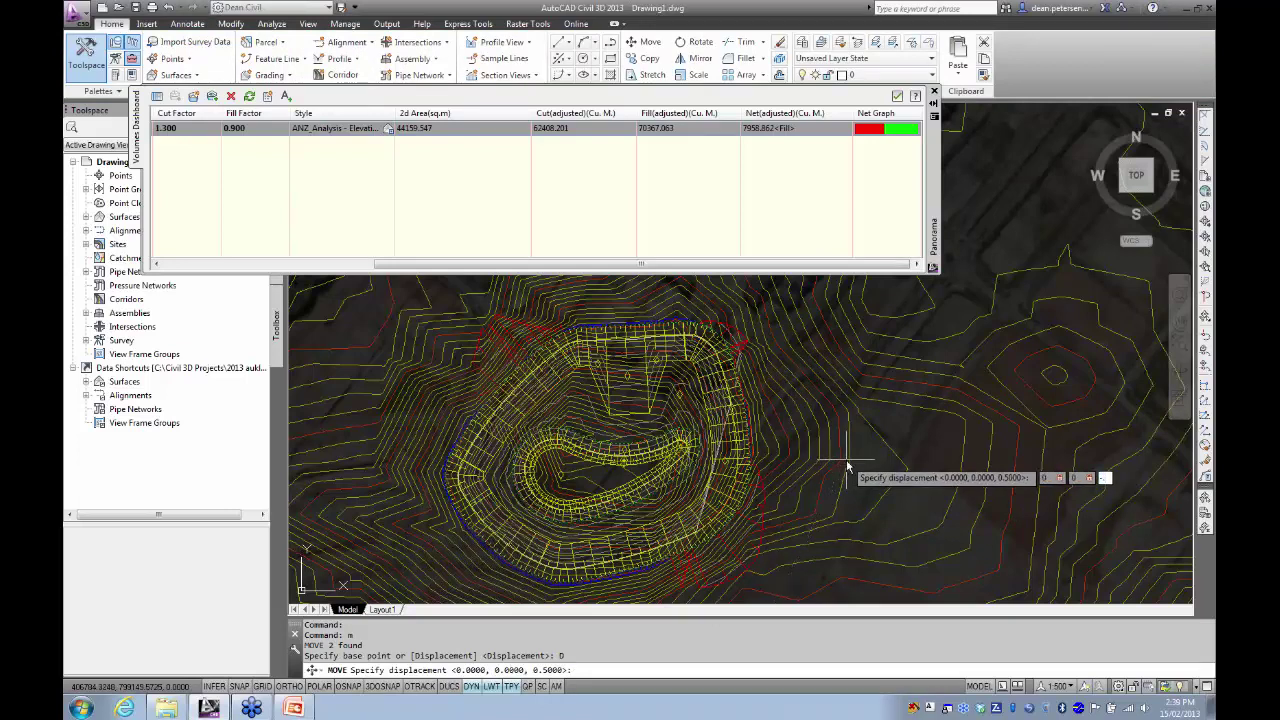
pyautogui.write('-25')
pyautogui.press('Return')
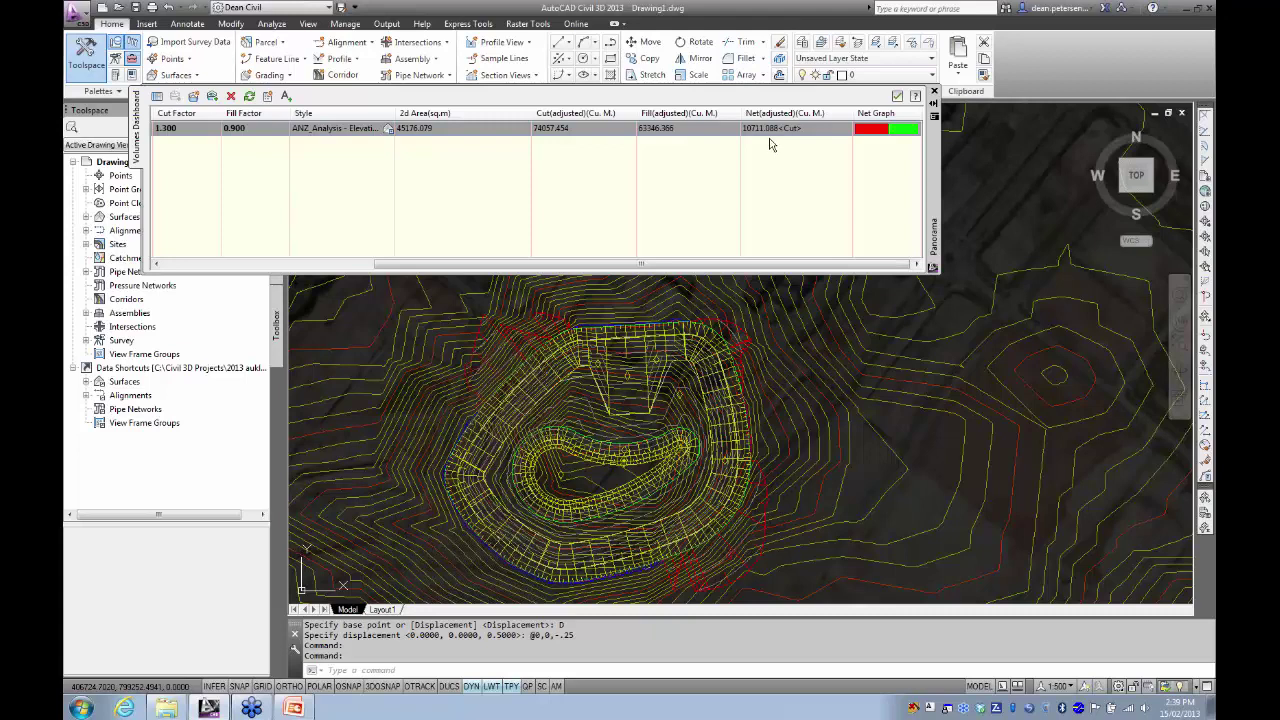
# - Select the outer pond edge feature line and the kidney-shaped feature line inside the pond again
pyautogui.scroll(5, 720, 328)
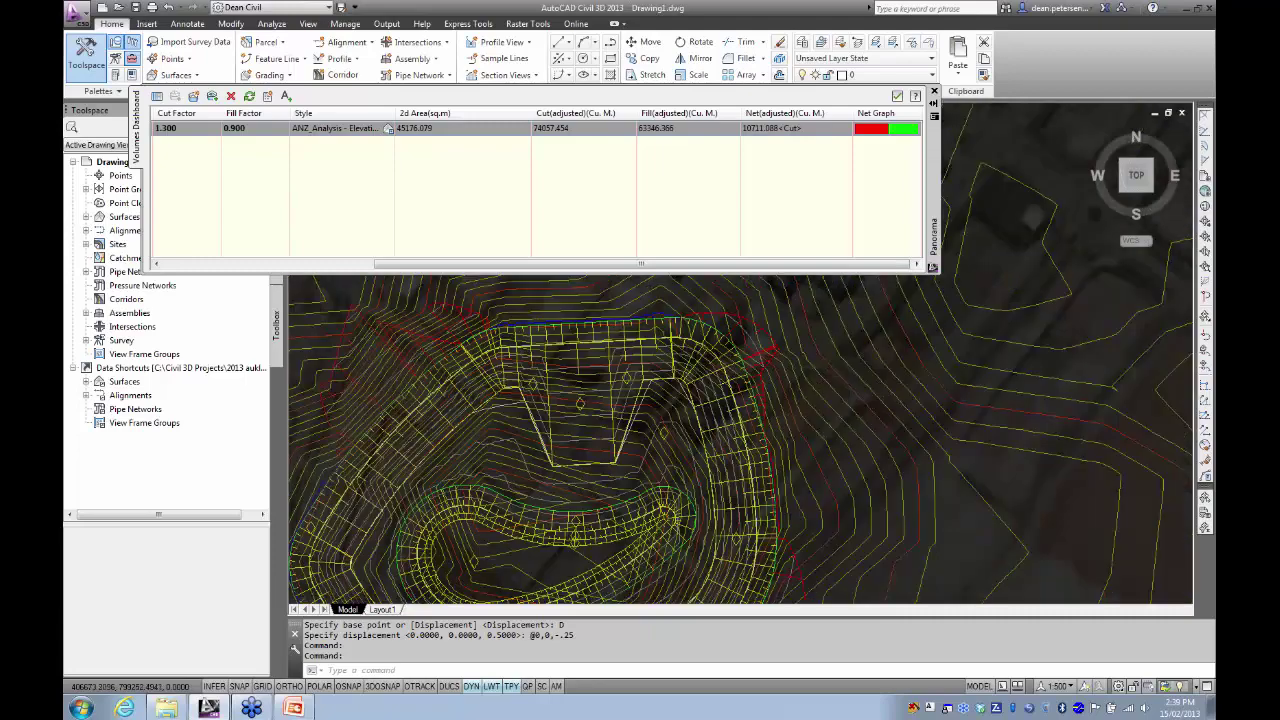
pyautogui.click(720, 328)
pyautogui.scroll(-3, 720, 328)
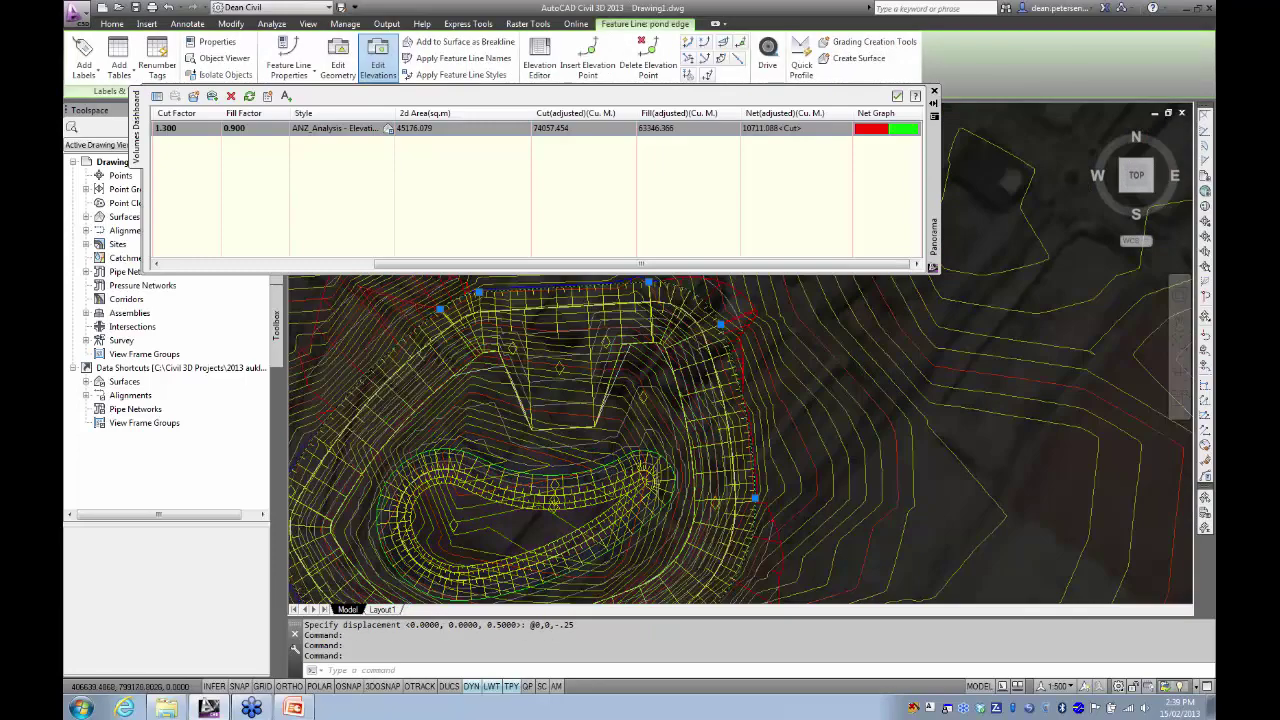
pyautogui.scroll(3, 720, 328)
pyautogui.click(625, 435)
pyautogui.scroll(-3, 625, 435)
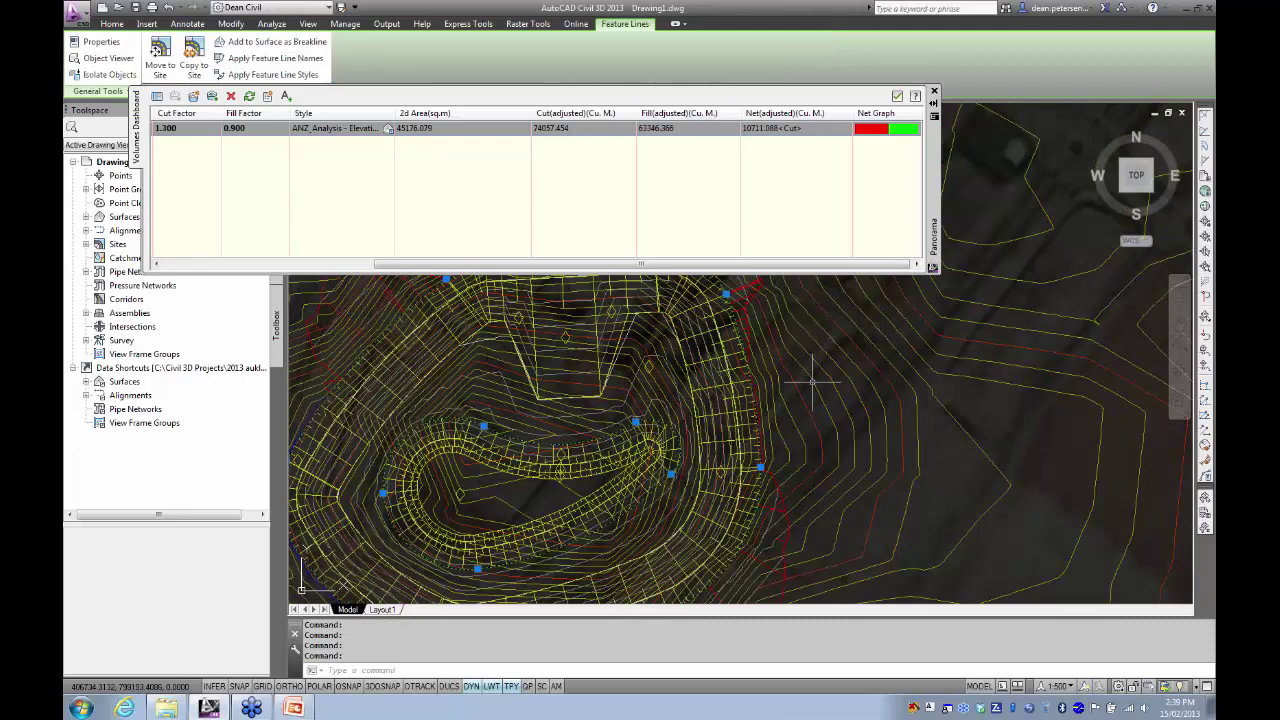
# - Move both selected feature lines by a displacement of 0,0,.1 and recompute the cut and fill volumes
pyautogui.write('m')
pyautogui.press('Return')
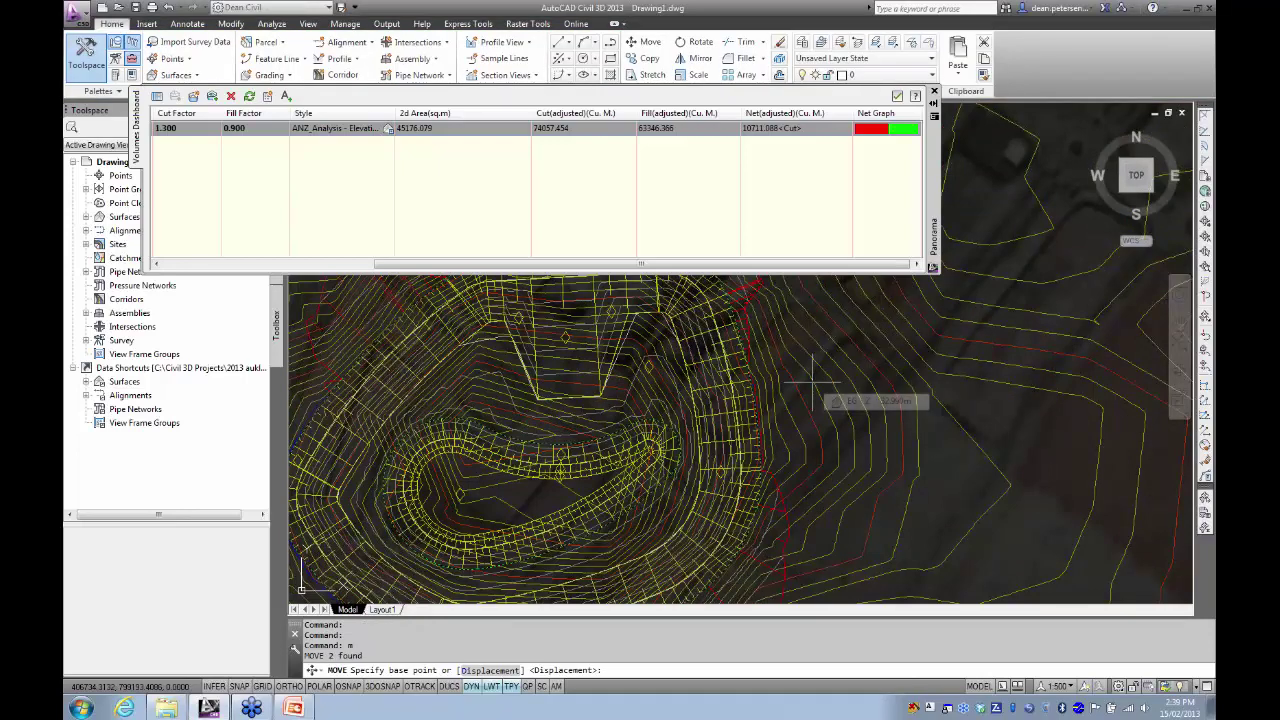
pyautogui.write('d')
pyautogui.press('Return')
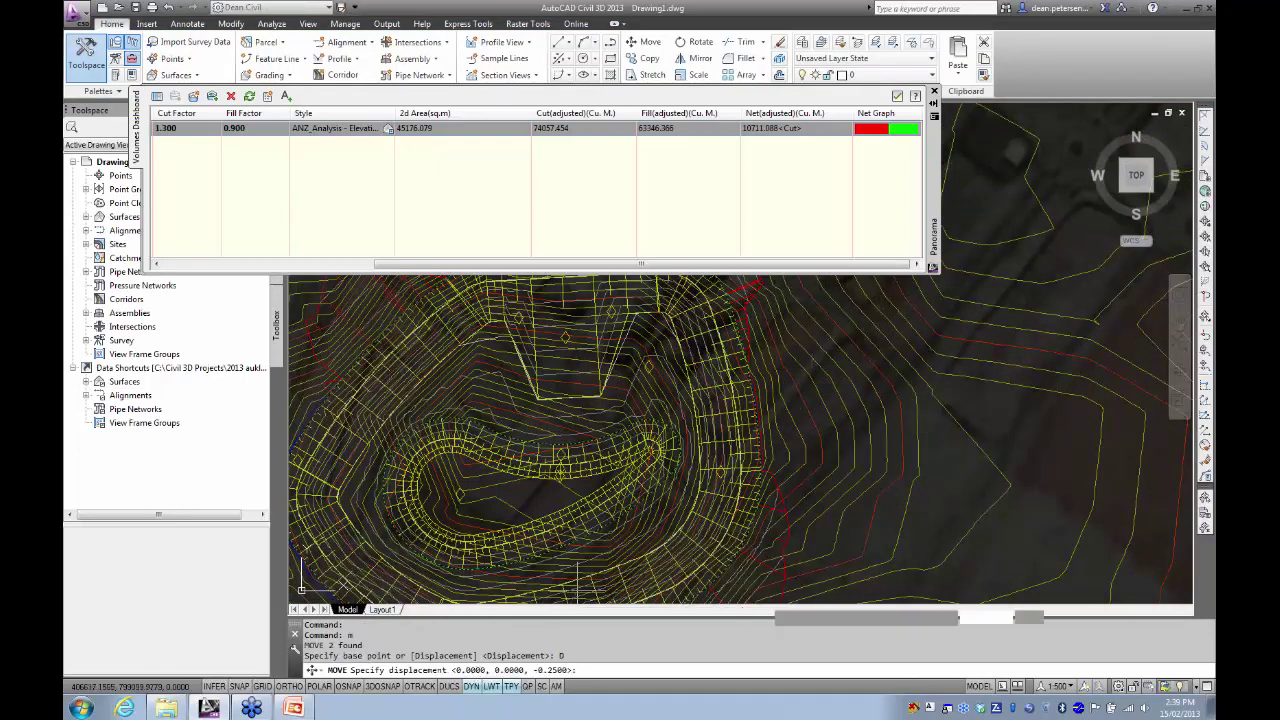
pyautogui.write('0,0')
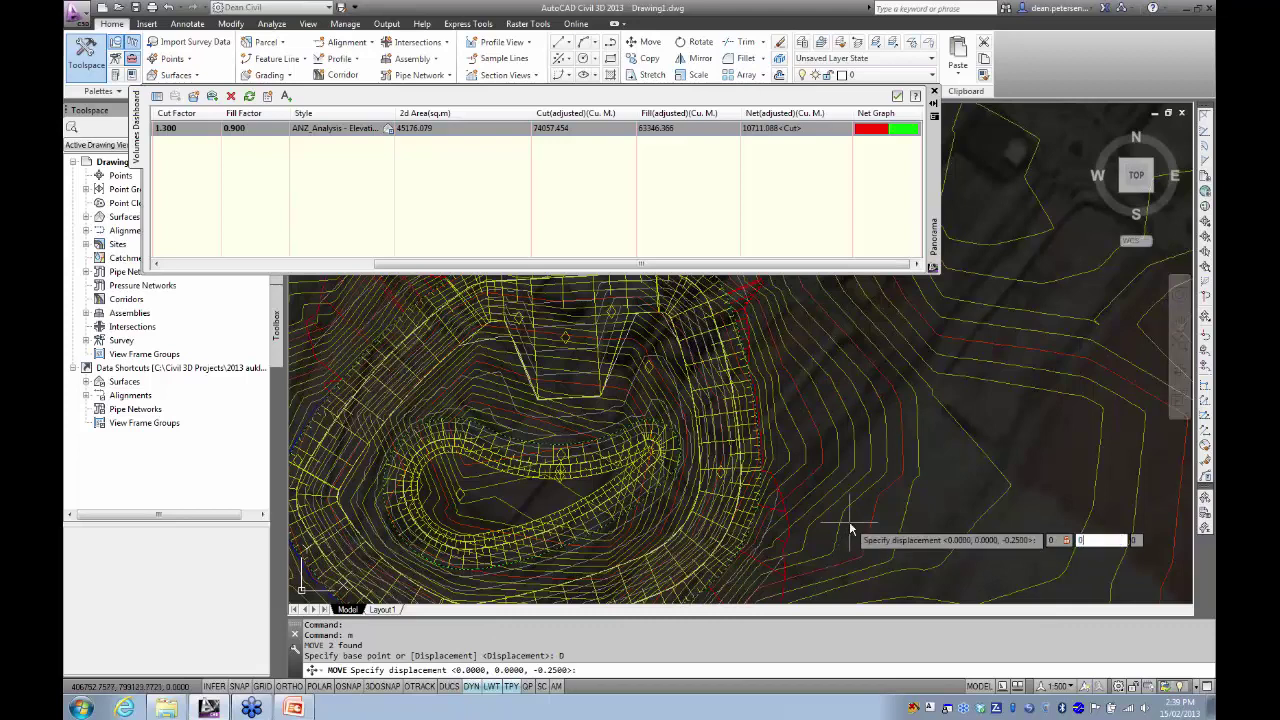
pyautogui.write(',')
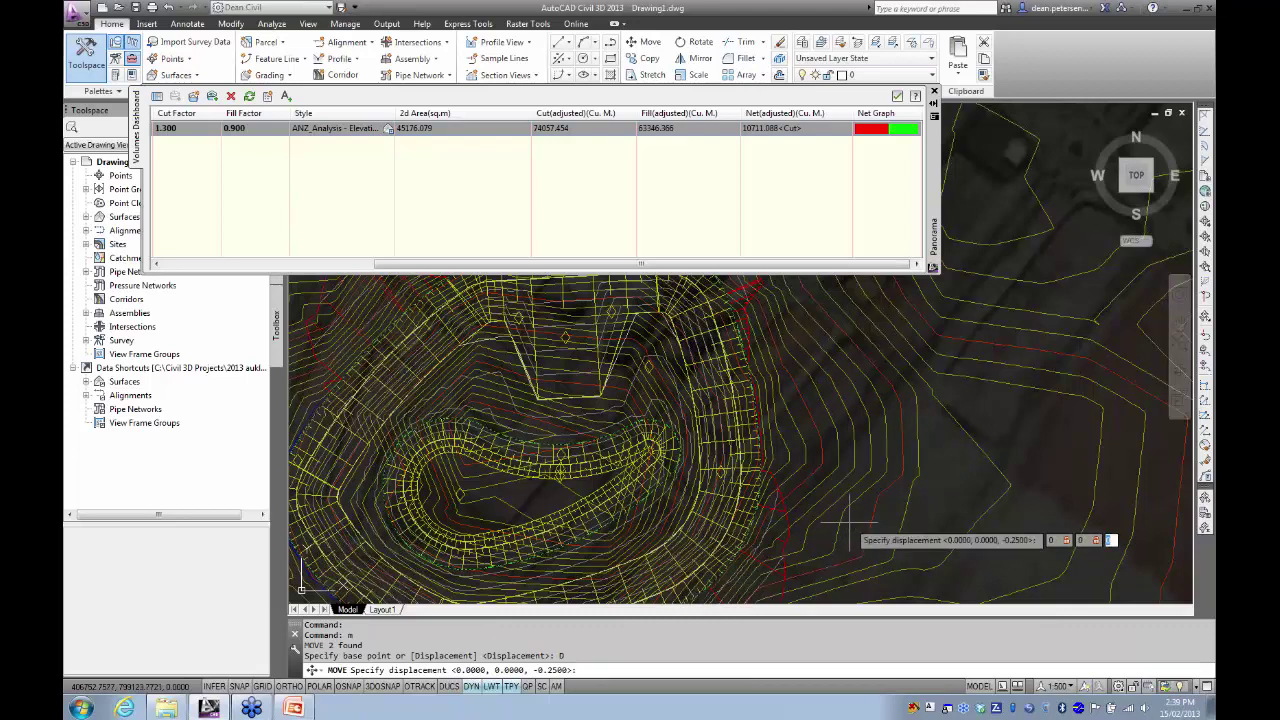
pyautogui.write('1')
pyautogui.press('Return')
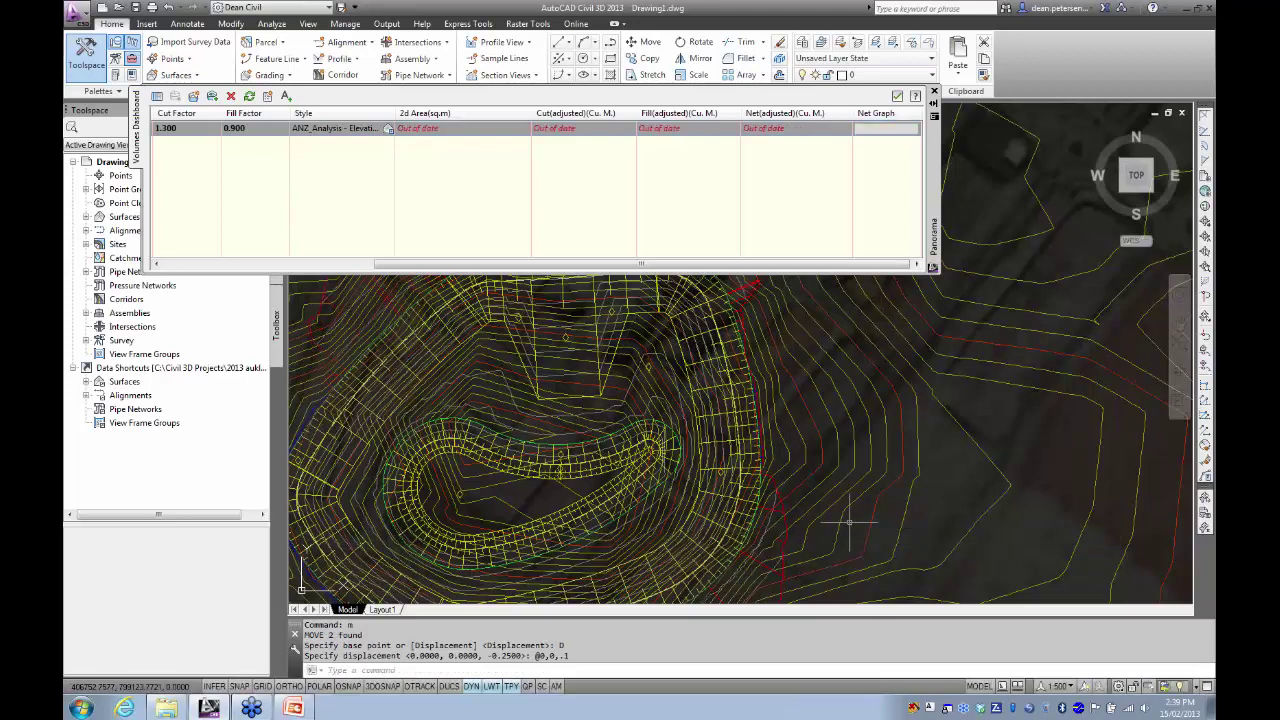
pyautogui.click(249, 96)
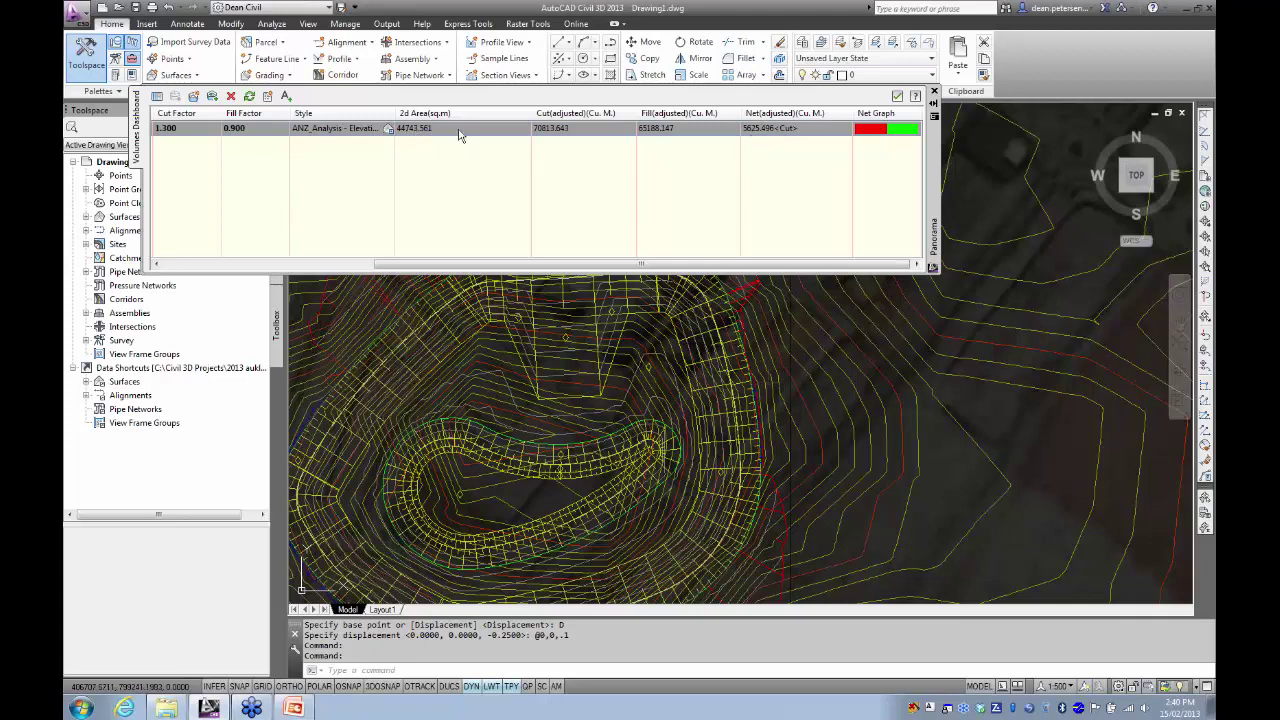
# - Close the Volumes Dashboard and bring the whole site into view
pyautogui.scroll(-2, 524, 414)
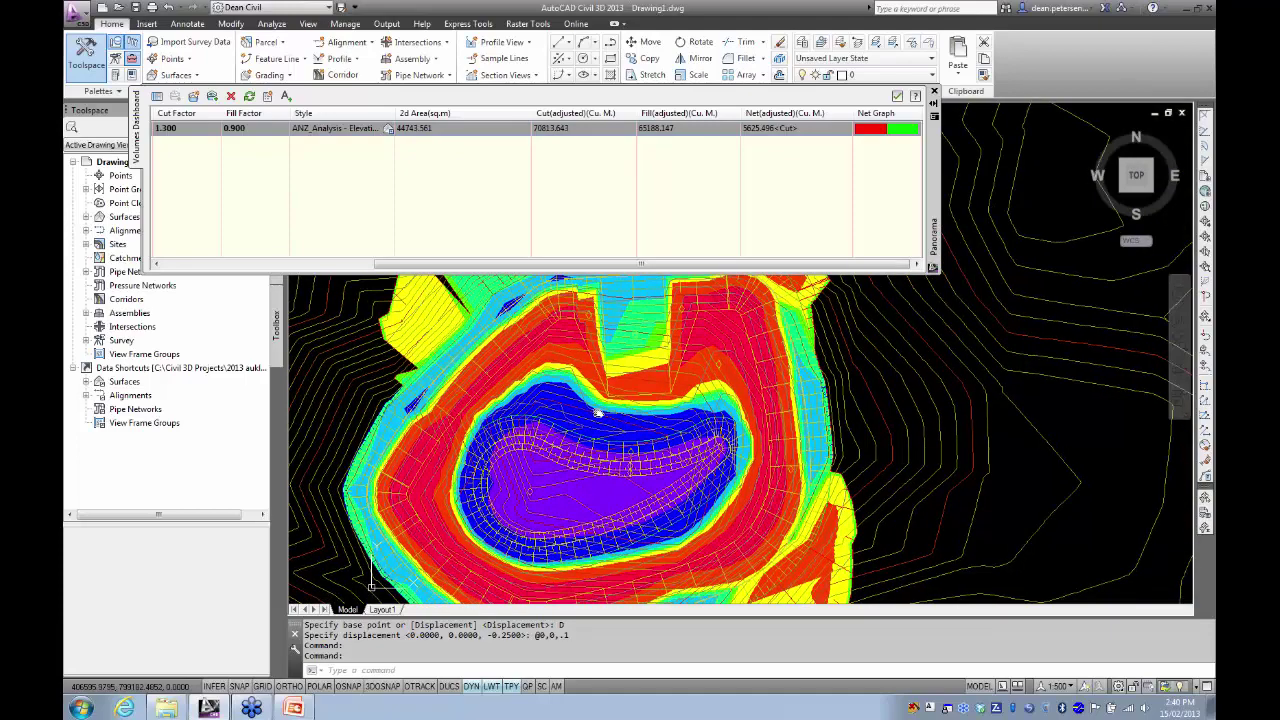
pyautogui.scroll(-1, 578, 410)
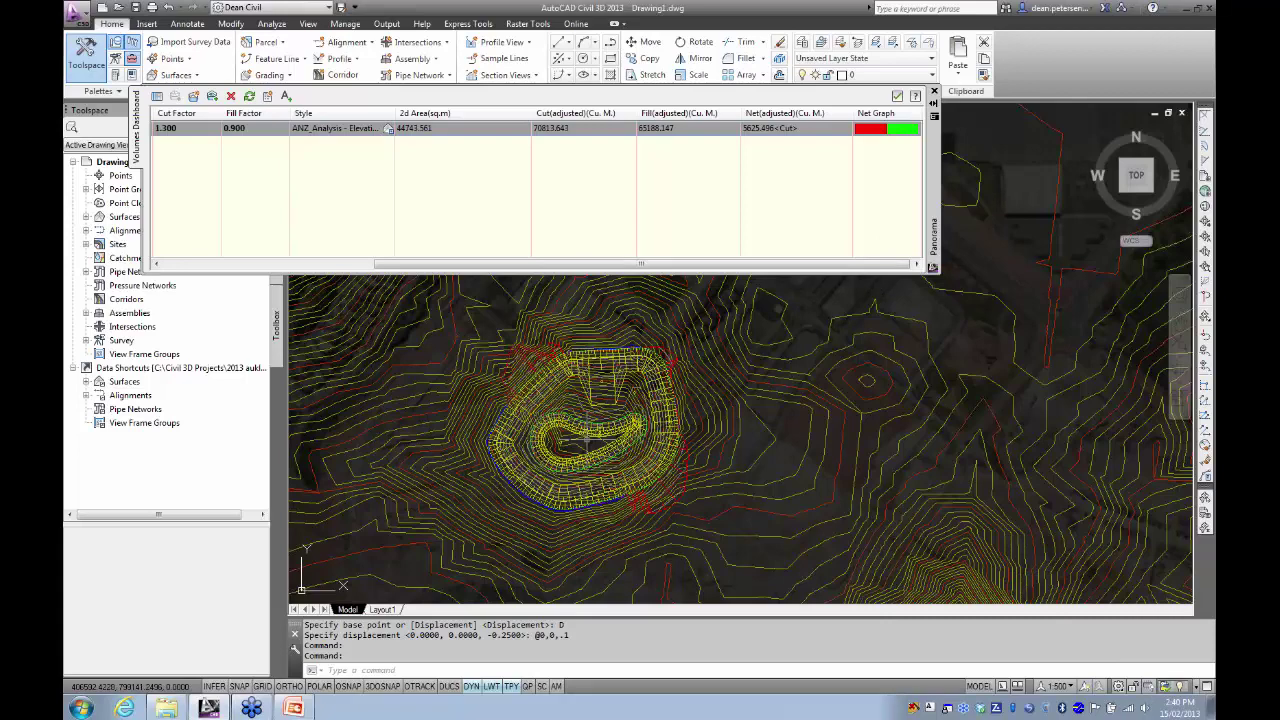
pyautogui.click(935, 93)
pyautogui.scroll(-5, 645, 277)
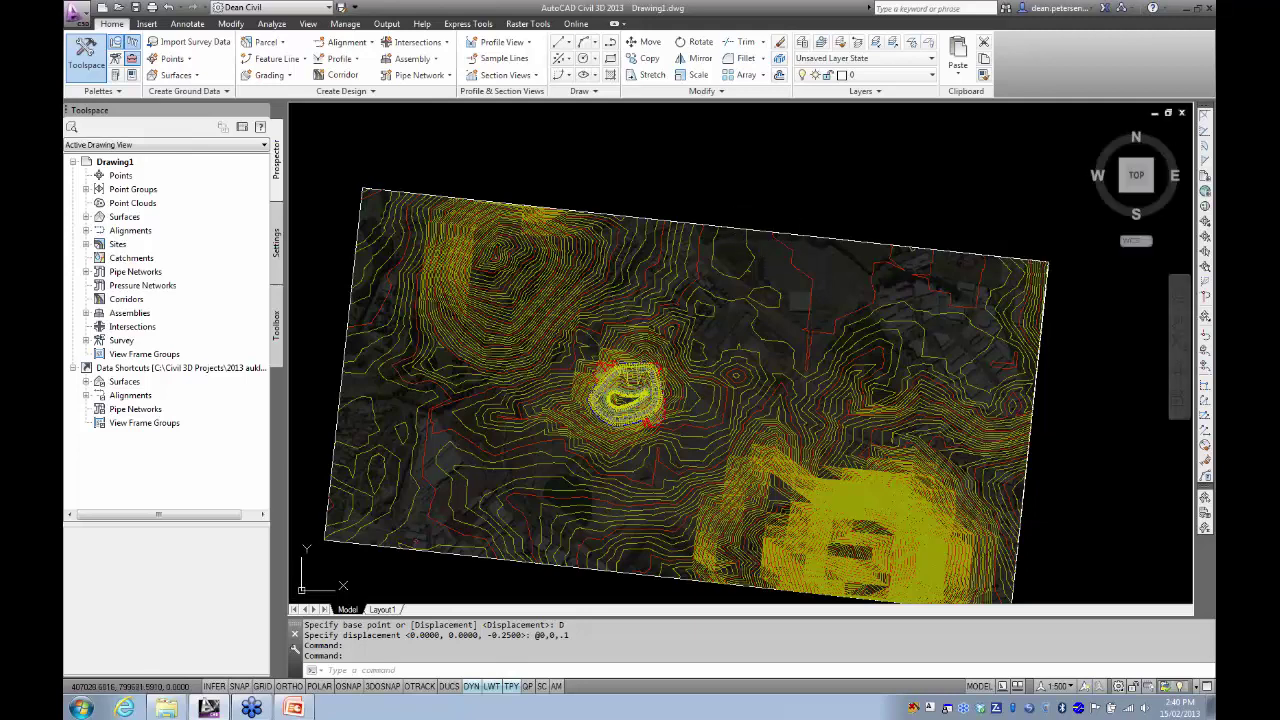
# - Select the overlapping objects along the site's outer boundary, including the aerial image, and send them to the back of the display order
pyautogui.click(760, 232)
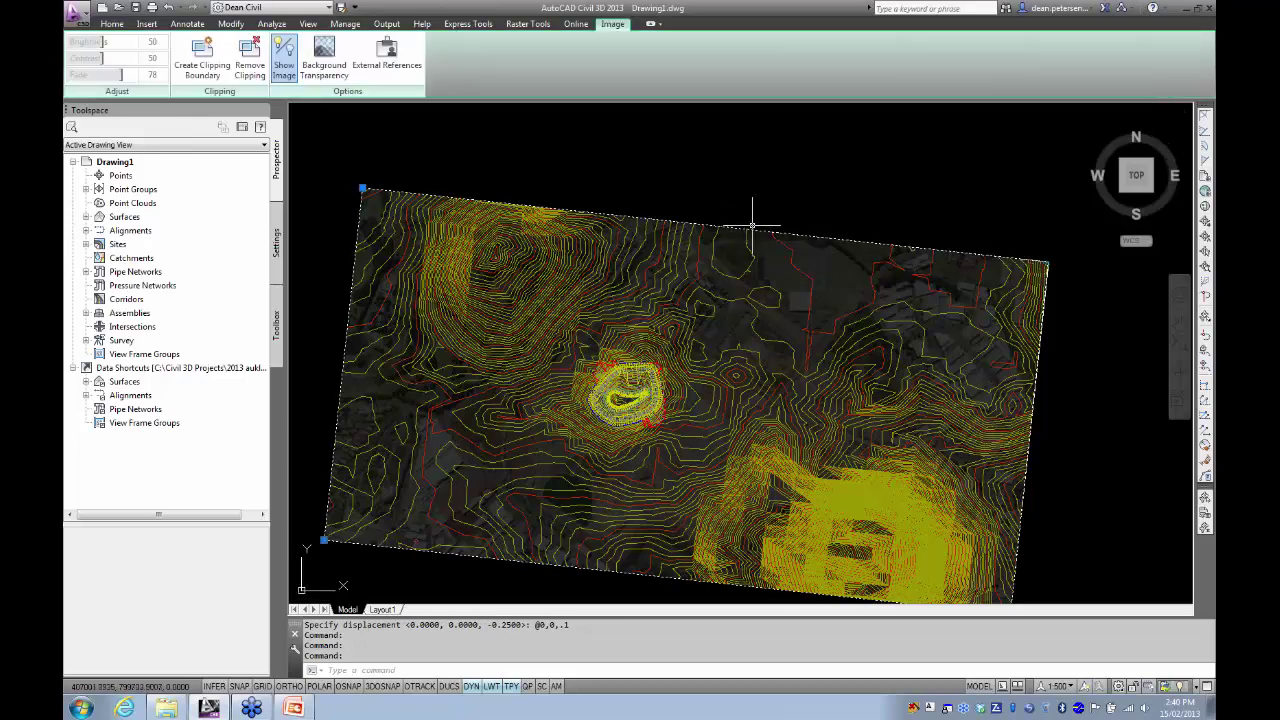
pyautogui.press('Escape')
pyautogui.click(850, 248)
pyautogui.click(846, 214)
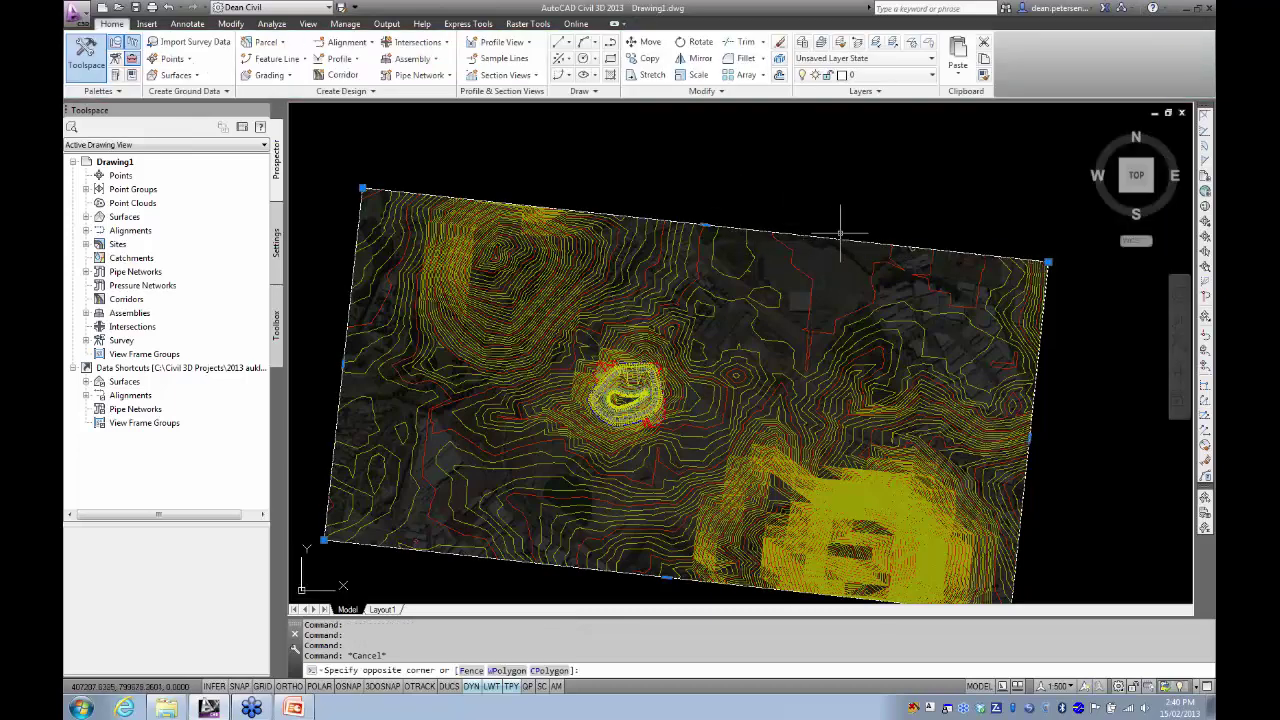
pyautogui.scroll(-2, 659, 202)
pyautogui.rightClick(663, 190)
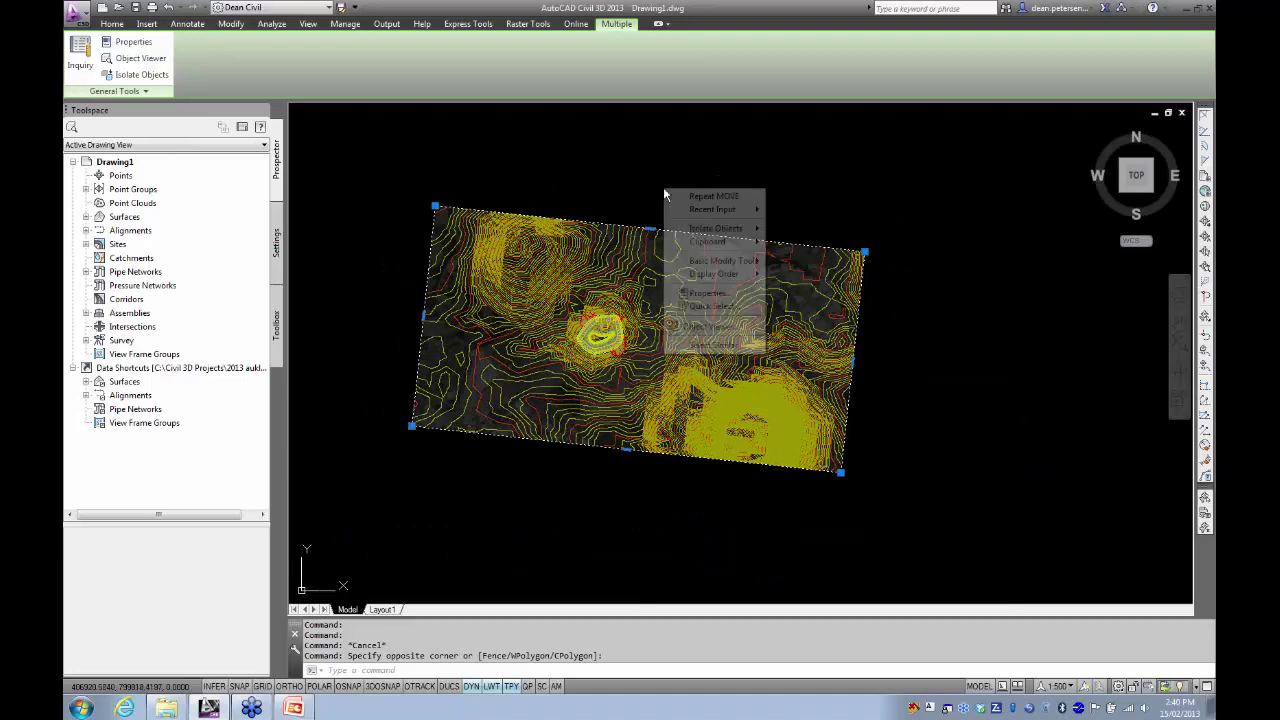
pyautogui.moveTo(737, 279)
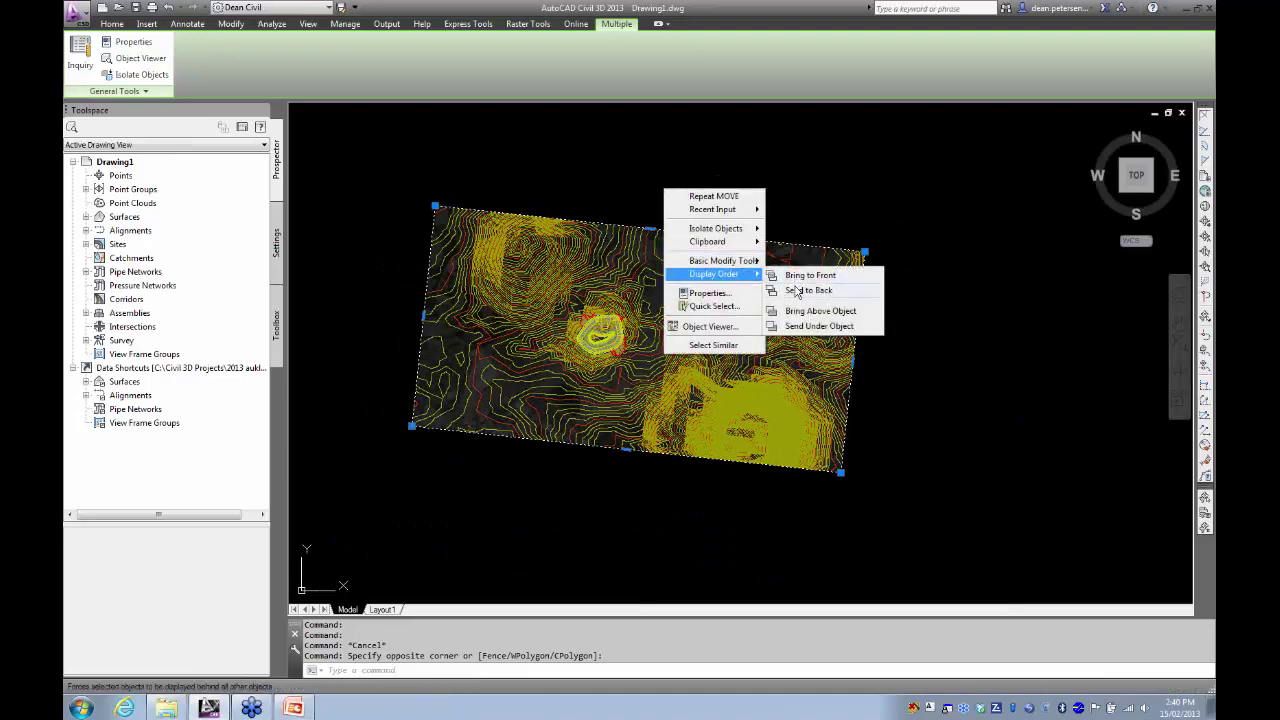
pyautogui.click(802, 276)
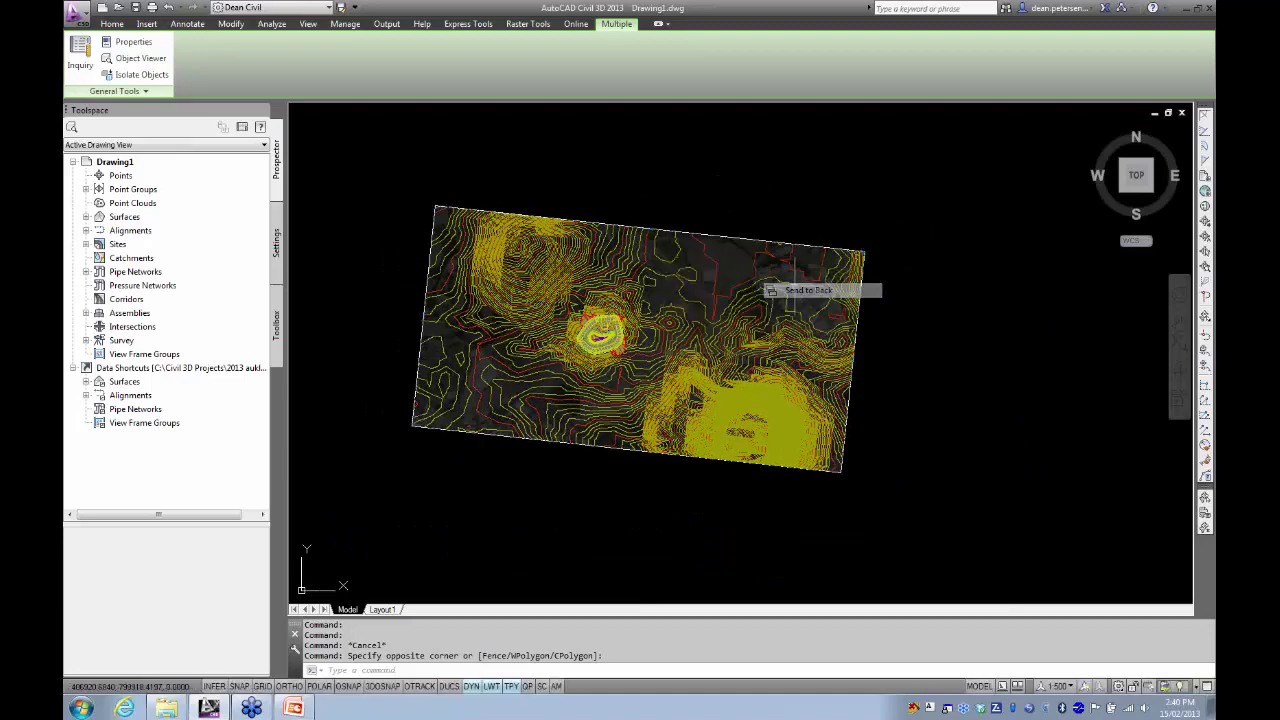
# - Send only the aerial image to the back of the display order, behind the coloured volume surface
pyautogui.click(735, 237)
pyautogui.rightClick(719, 208)
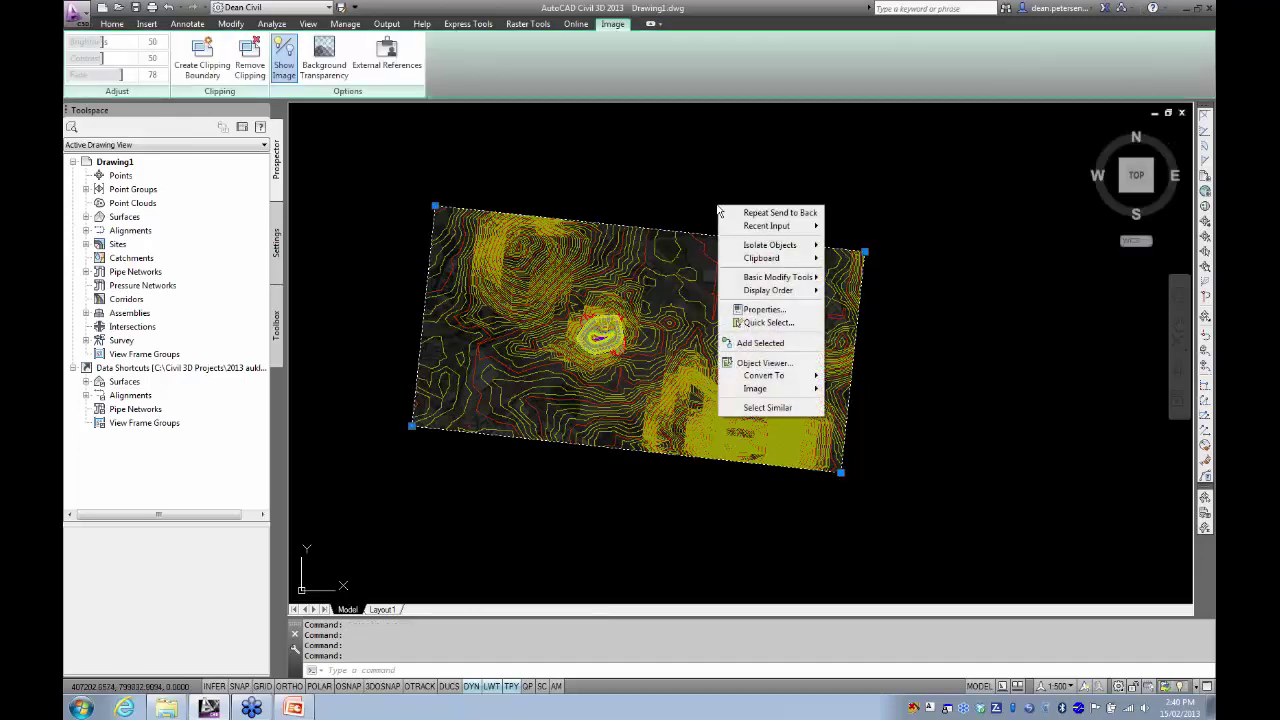
pyautogui.moveTo(785, 290)
pyautogui.click(849, 307)
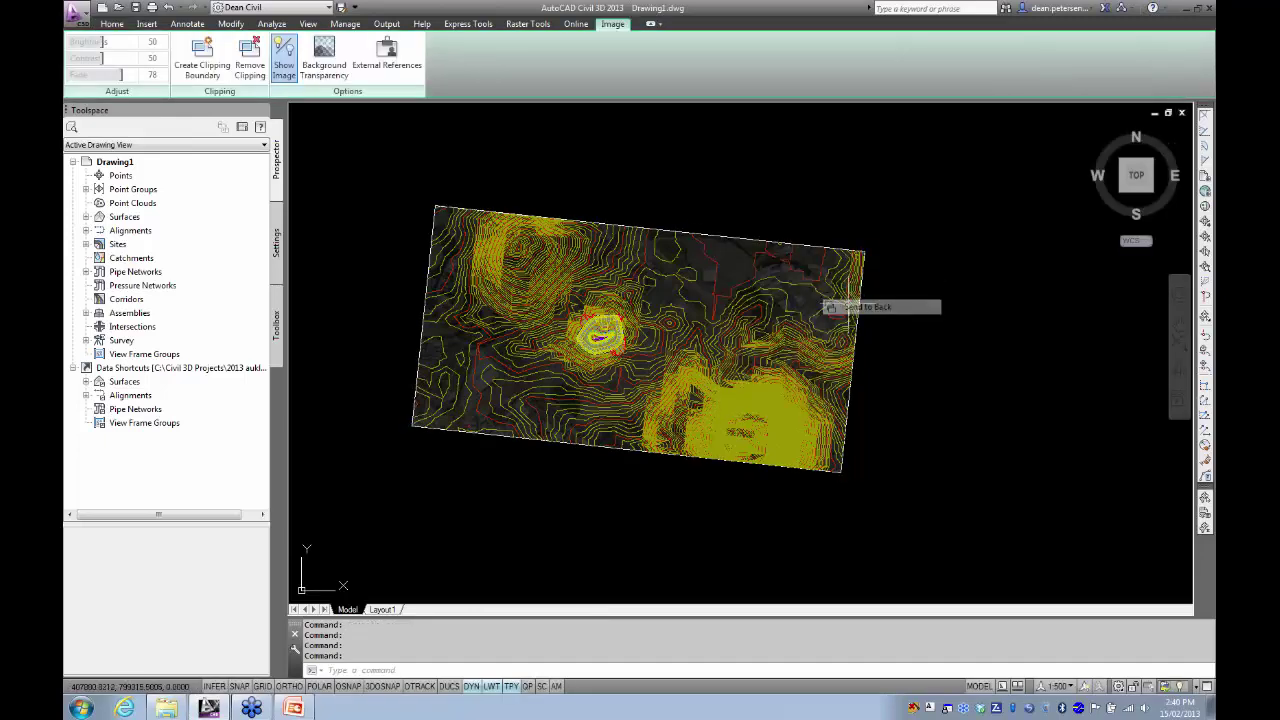
pyautogui.scroll(2, 582, 342)
pyautogui.scroll(5, 605, 285)
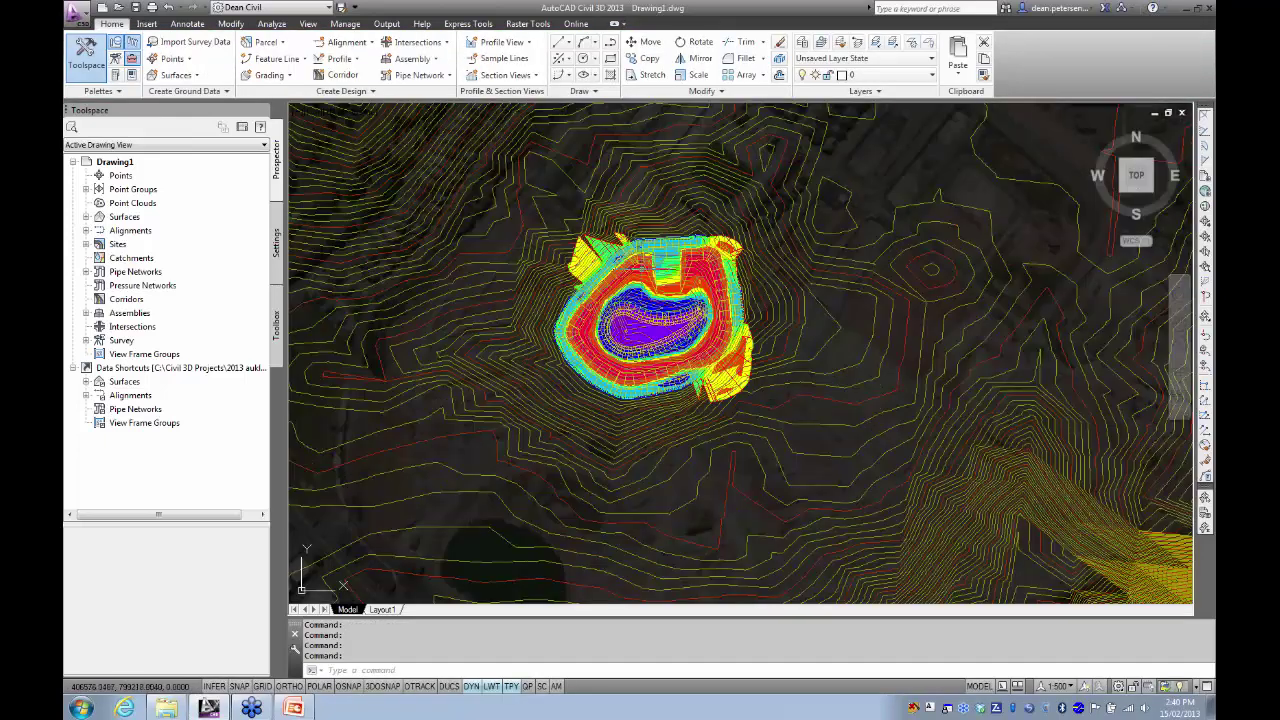
pyautogui.scroll(-1, 604, 280)
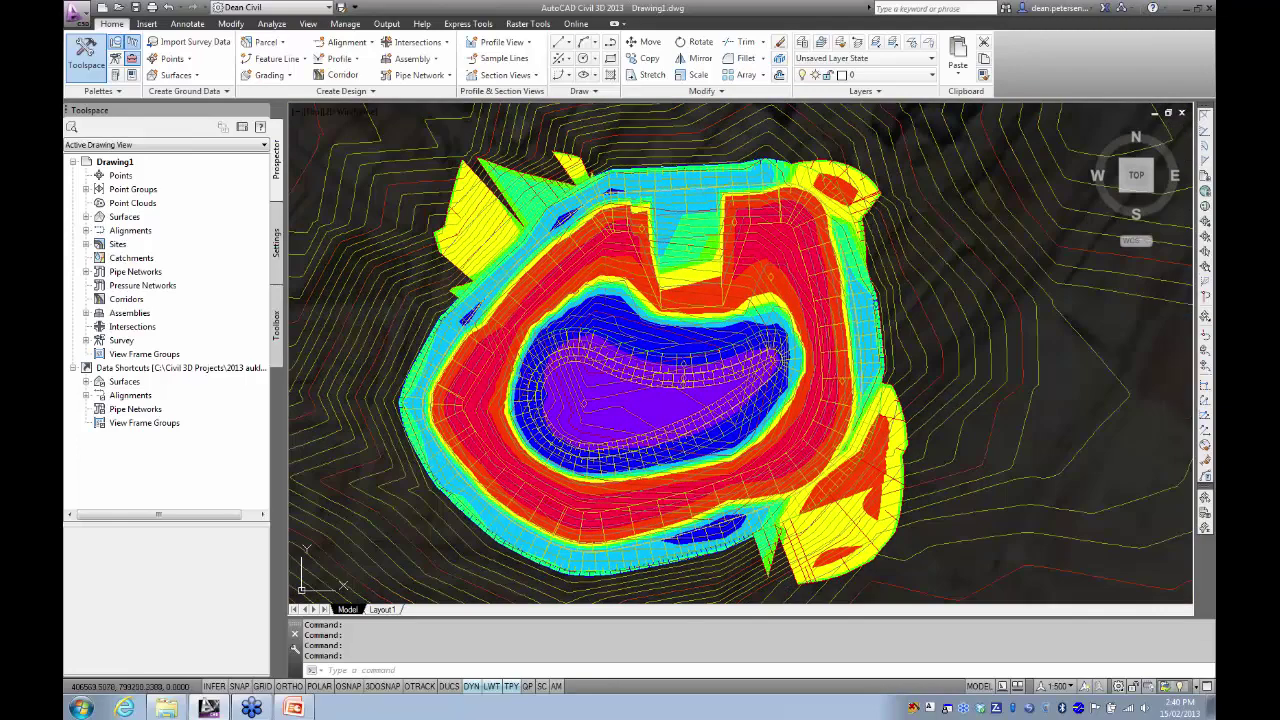
# - Select the coloured TIN volume surface over the pond and open its surface properties
pyautogui.press('Escape')
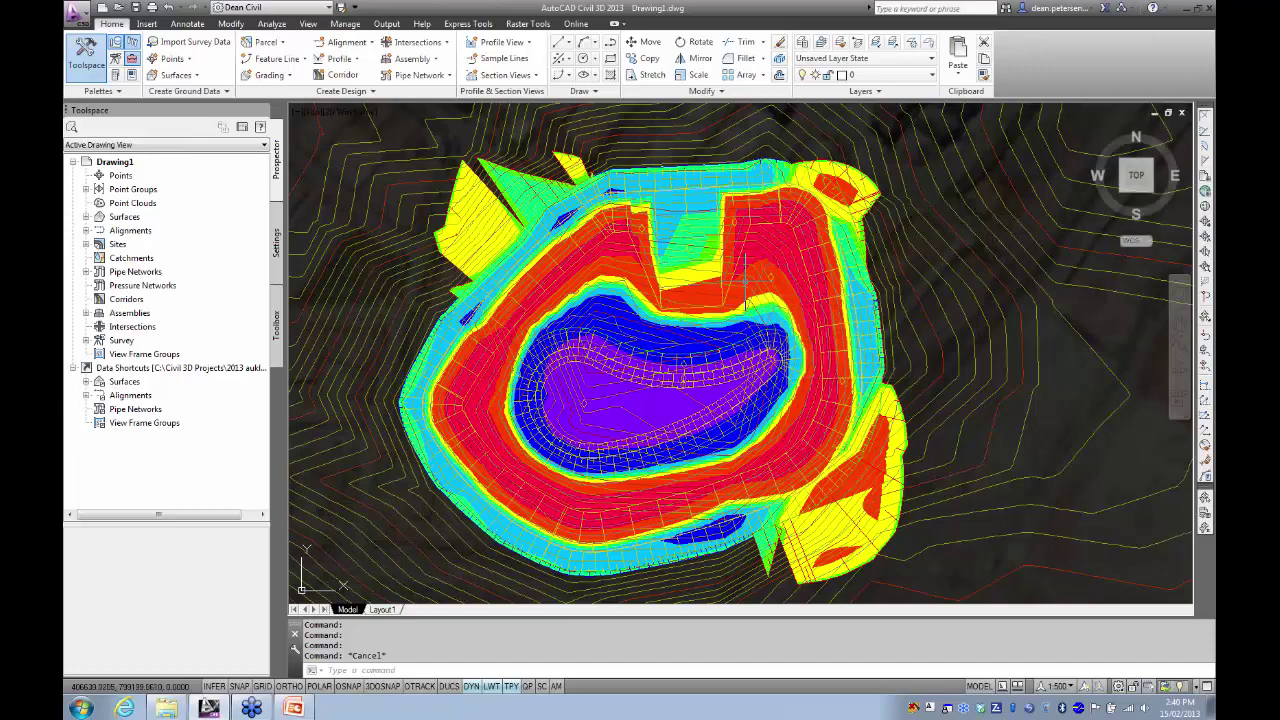
pyautogui.click(752, 282)
pyautogui.click(760, 300)
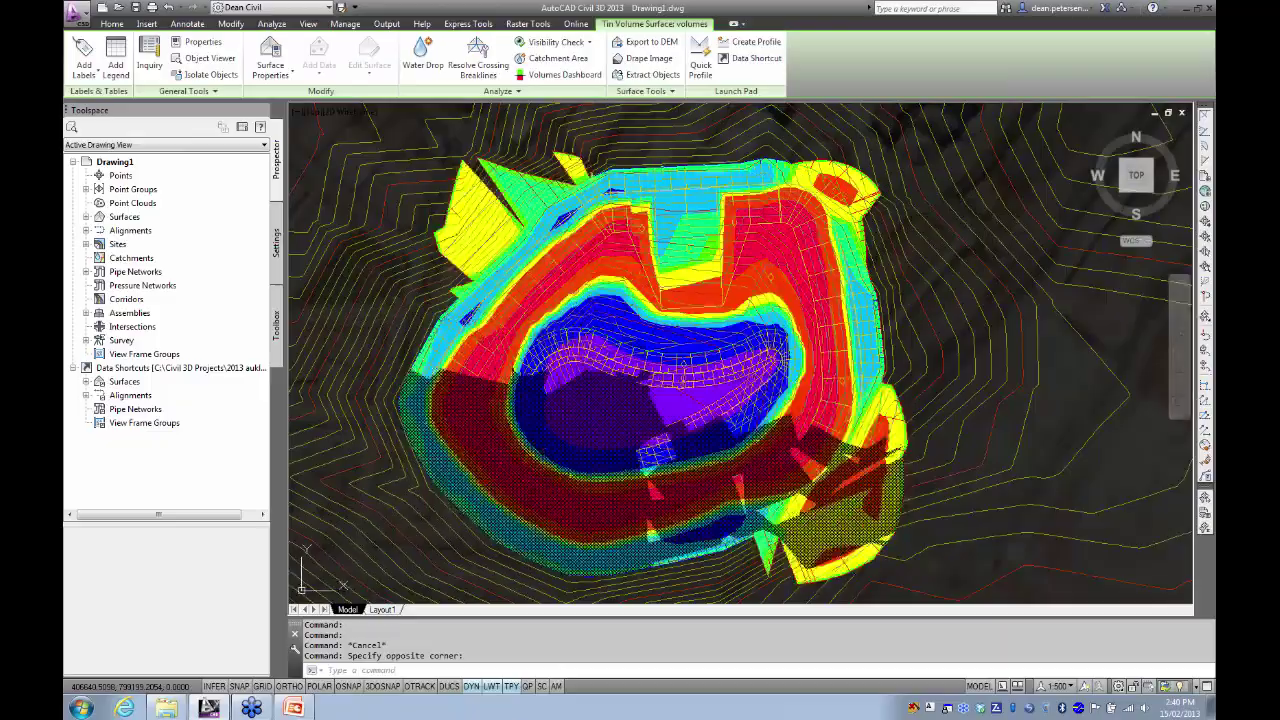
pyautogui.click(269, 56)
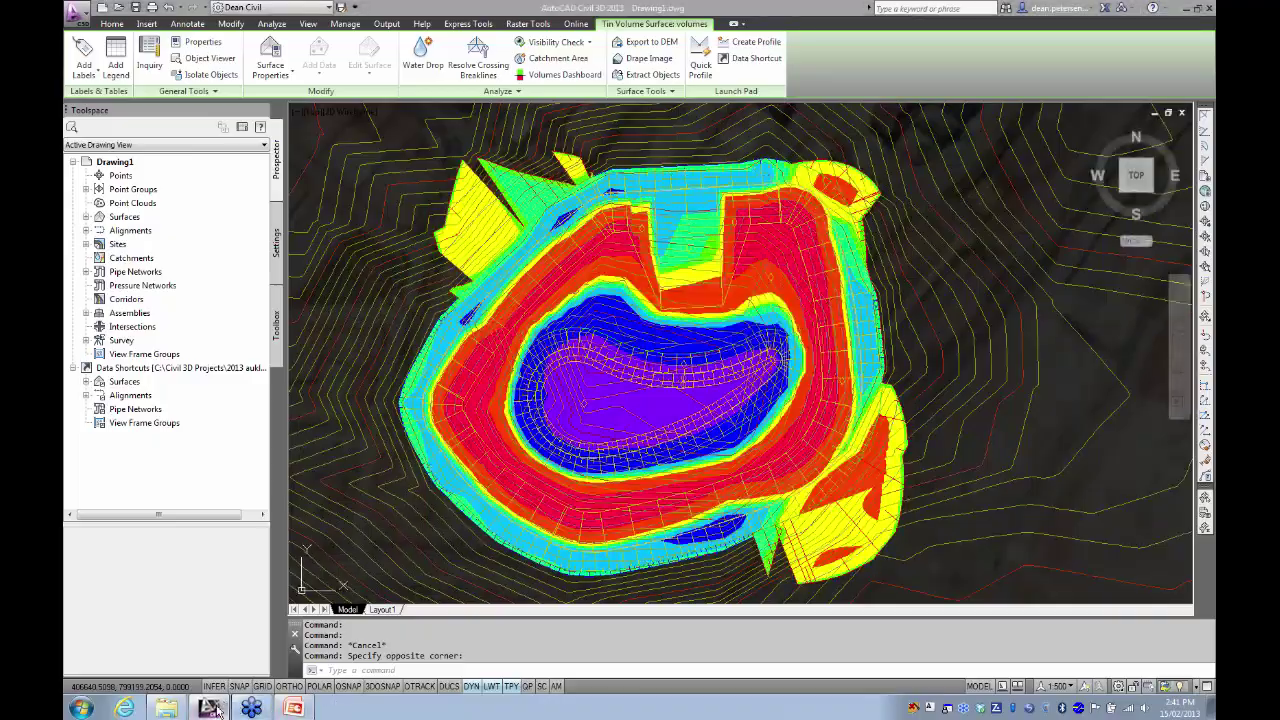
pyautogui.click(270, 62)
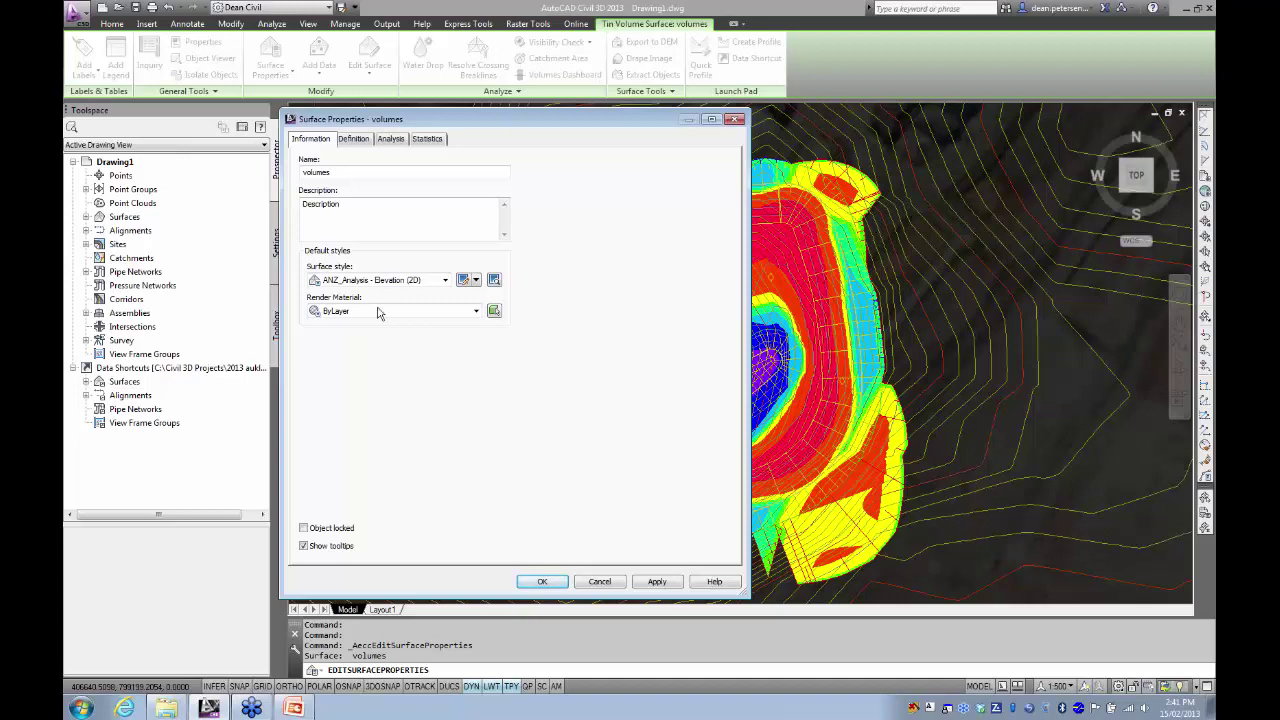
# - Generate an elevation analysis with 4 ranges for the volume surface and move the dialog clear of the pond
pyautogui.click(388, 139)
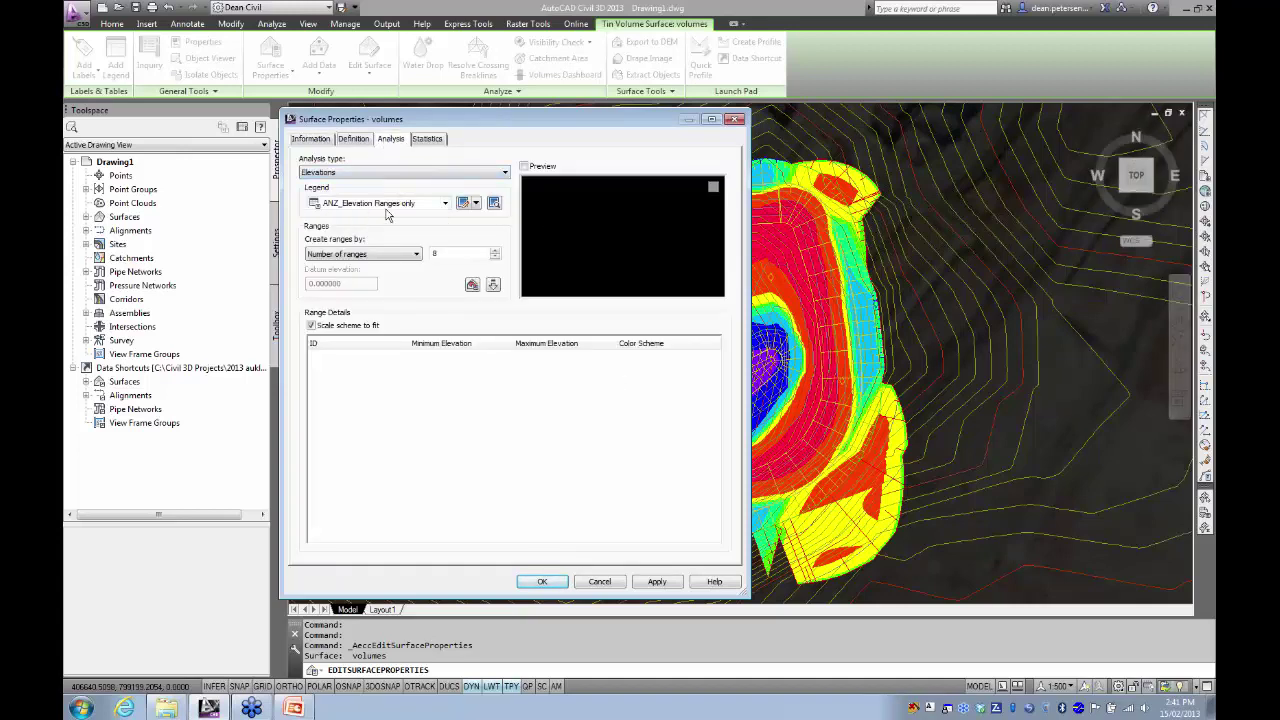
pyautogui.click(446, 252)
pyautogui.click(494, 285)
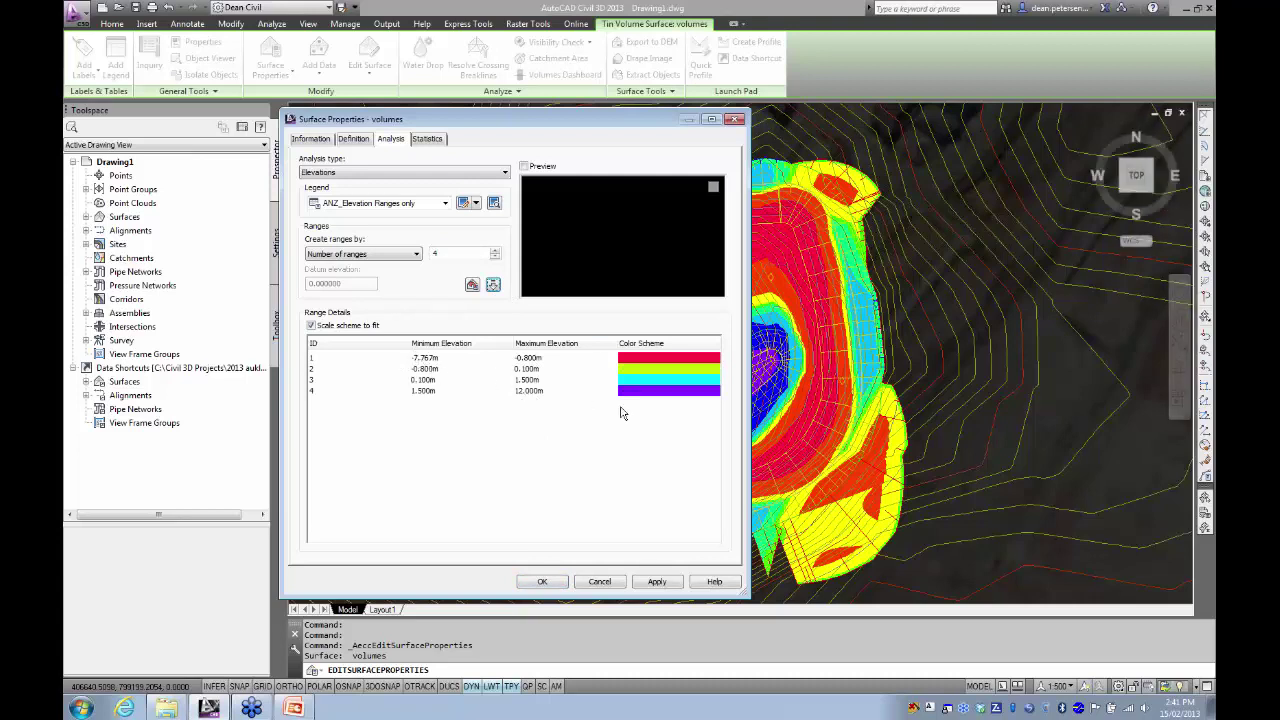
pyautogui.moveTo(380, 119)
pyautogui.mouseDown()
pyautogui.moveTo(213, 134)
pyautogui.moveTo(238, 110)
pyautogui.mouseUp()
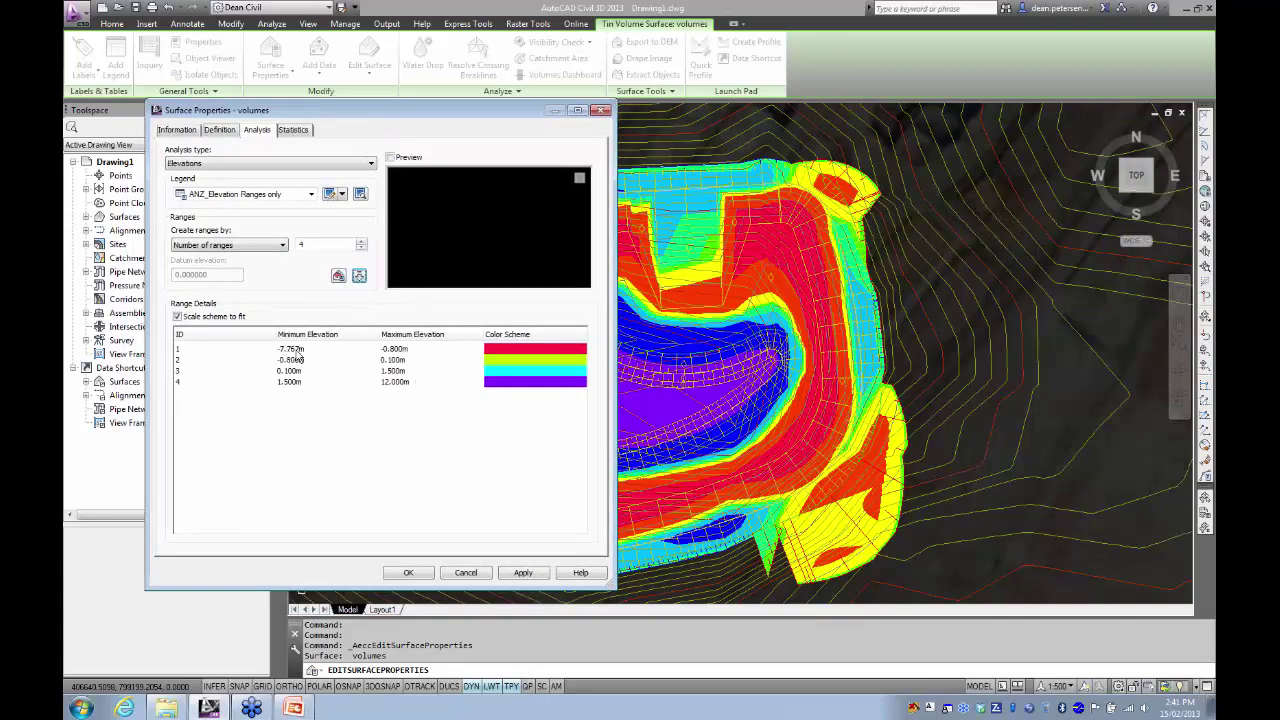
pyautogui.moveTo(362, 117); pyautogui.dragTo(390, 107)
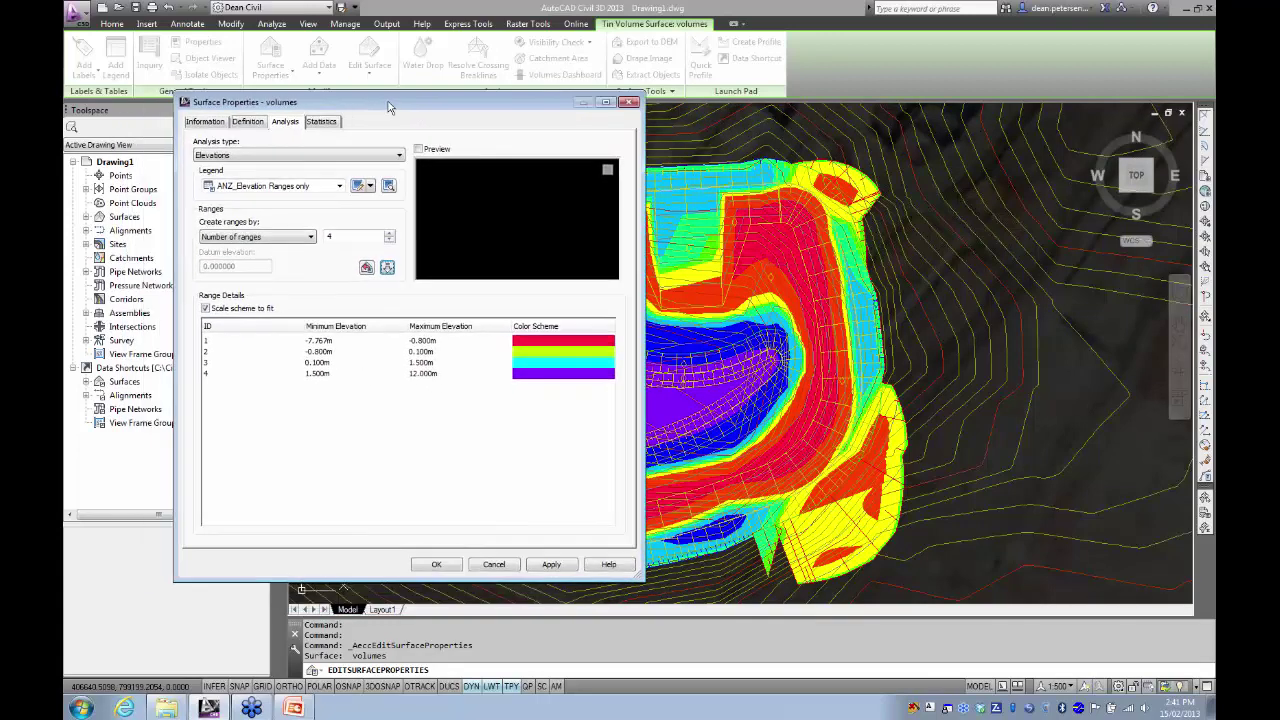
# - Set the boundary between elevation ranges 2 and 3 to 0 m, as maximum of range 2 and minimum of range 3
pyautogui.click(420, 354)
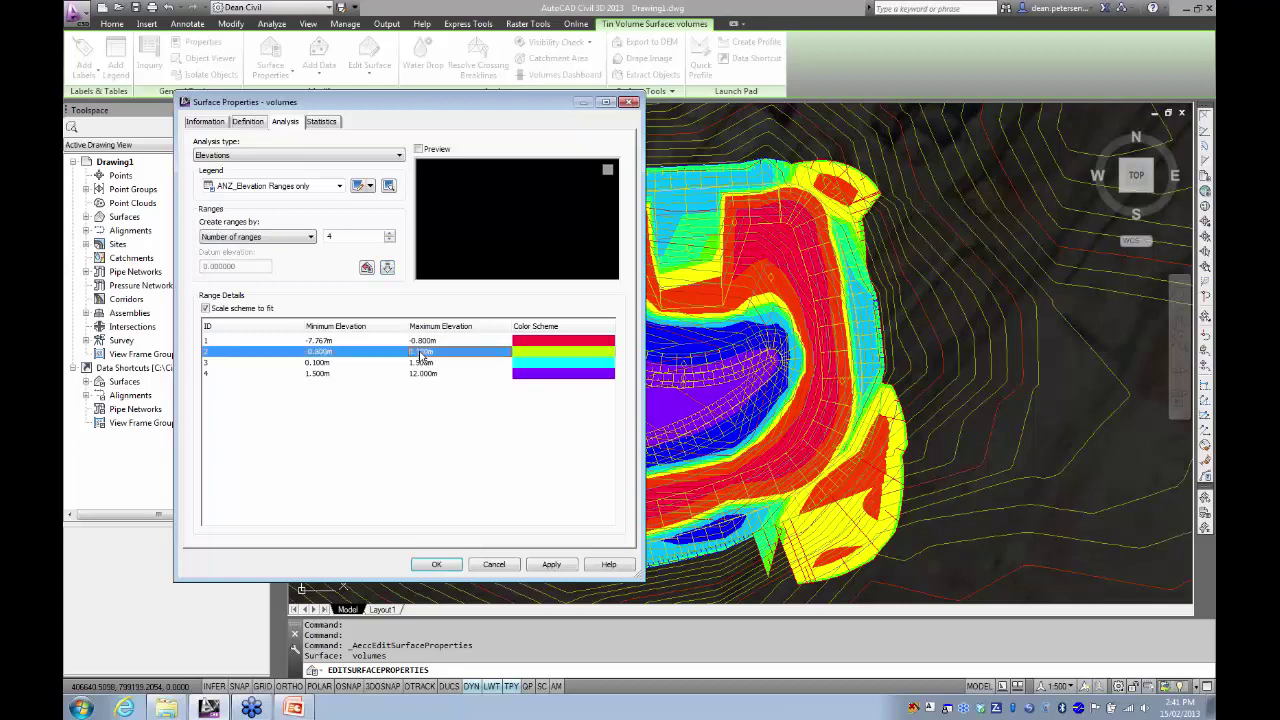
pyautogui.click(420, 354)
pyautogui.write('0')
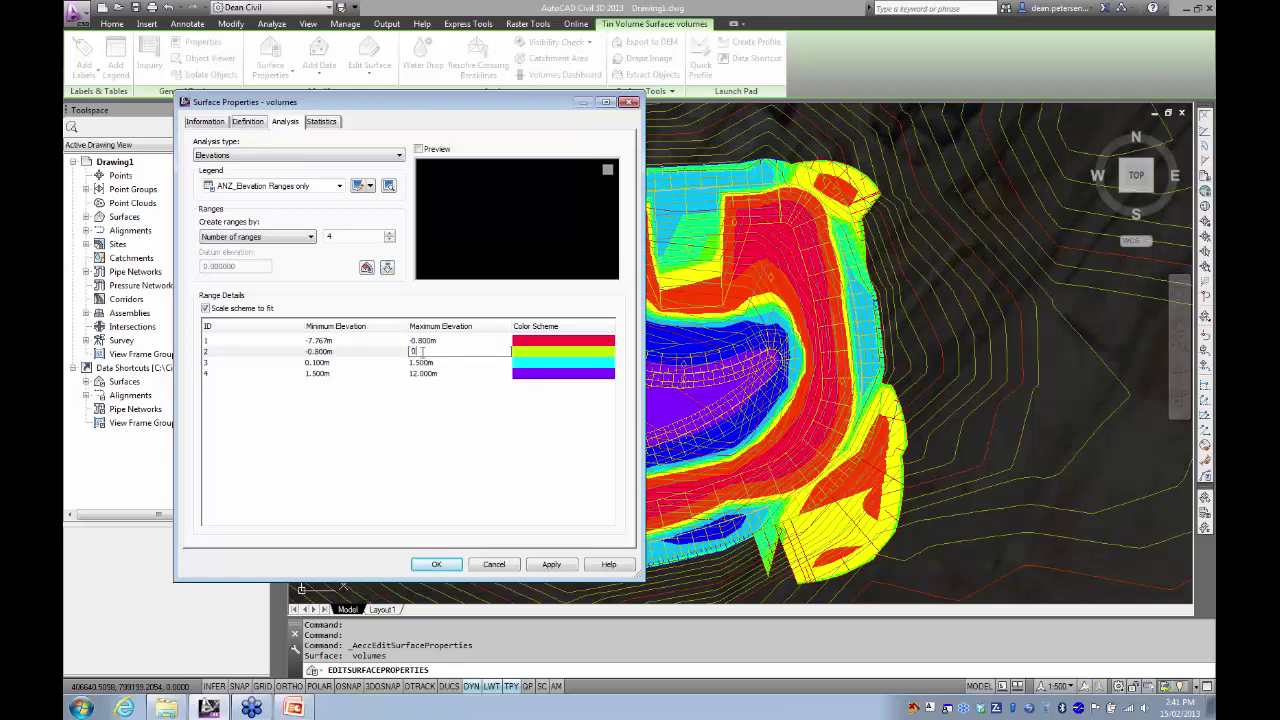
pyautogui.click(318, 365)
pyautogui.click(318, 362)
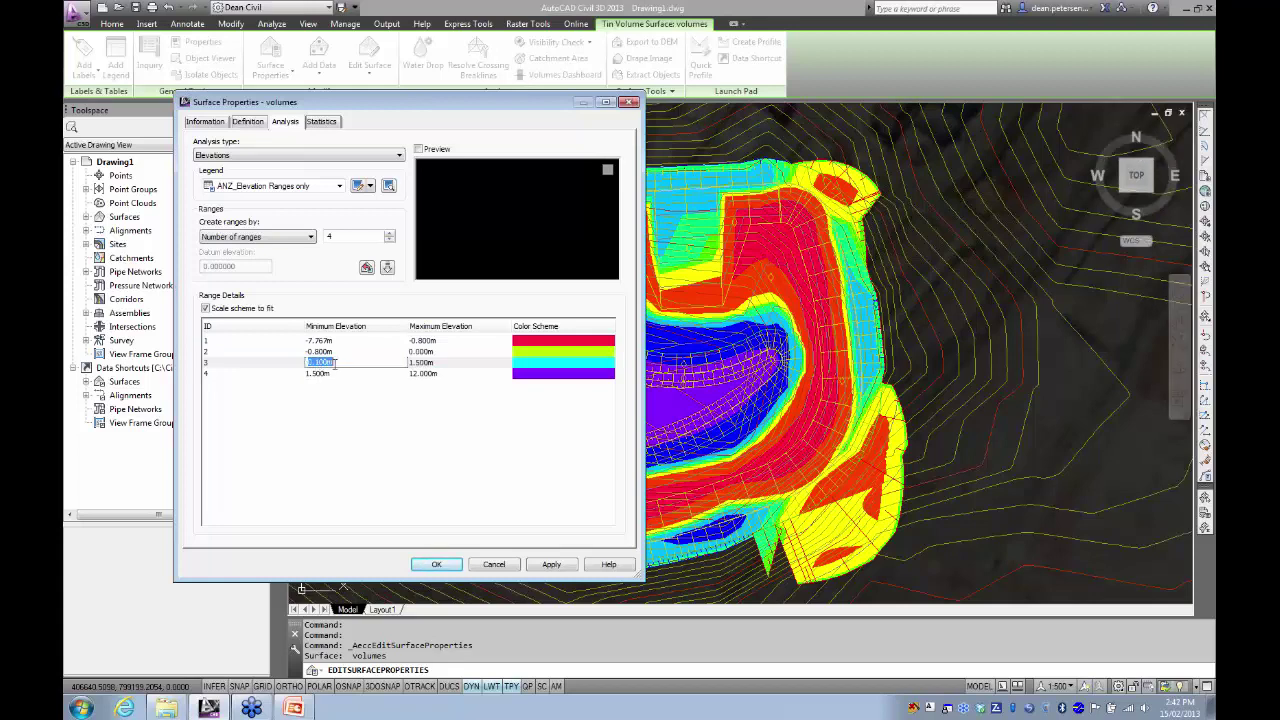
pyautogui.write('0')
# - Set the boundary between elevation ranges 1 and 2 to -5 m, as minimum of range 2 and maximum of range 1
pyautogui.click(320, 351)
pyautogui.click(320, 351)
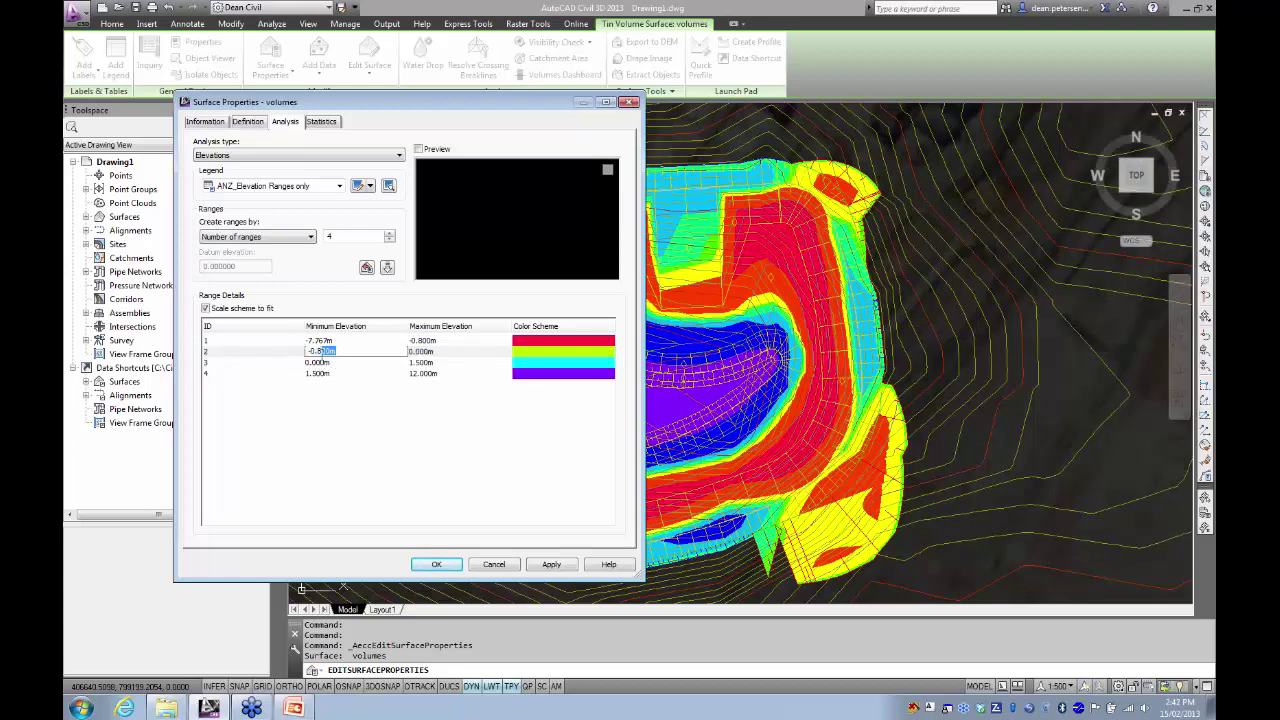
pyautogui.write('-5')
pyautogui.click(464, 342)
pyautogui.click(463, 343)
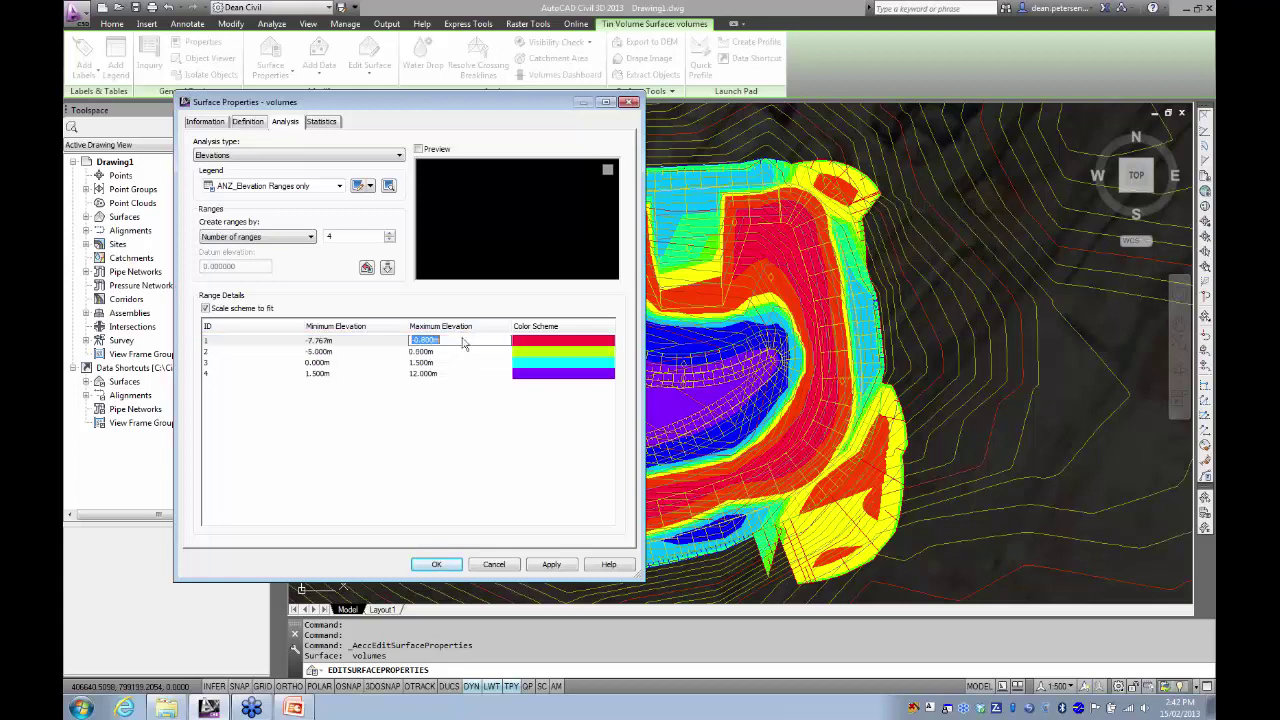
pyautogui.write('-5')
# - Set the boundary between elevation ranges 3 and 4 to 5 m, as maximum of range 3 and minimum of range 4
pyautogui.click(437, 363)
pyautogui.click(439, 363)
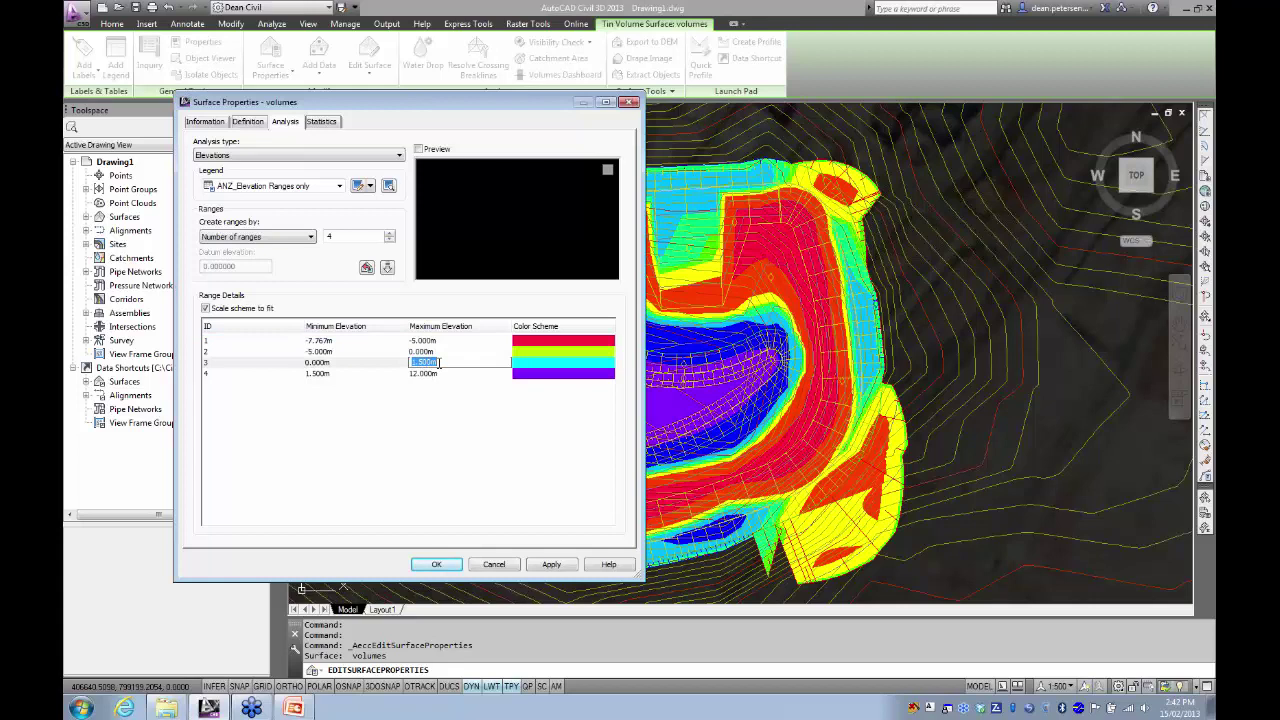
pyautogui.write('5')
pyautogui.click(340, 376)
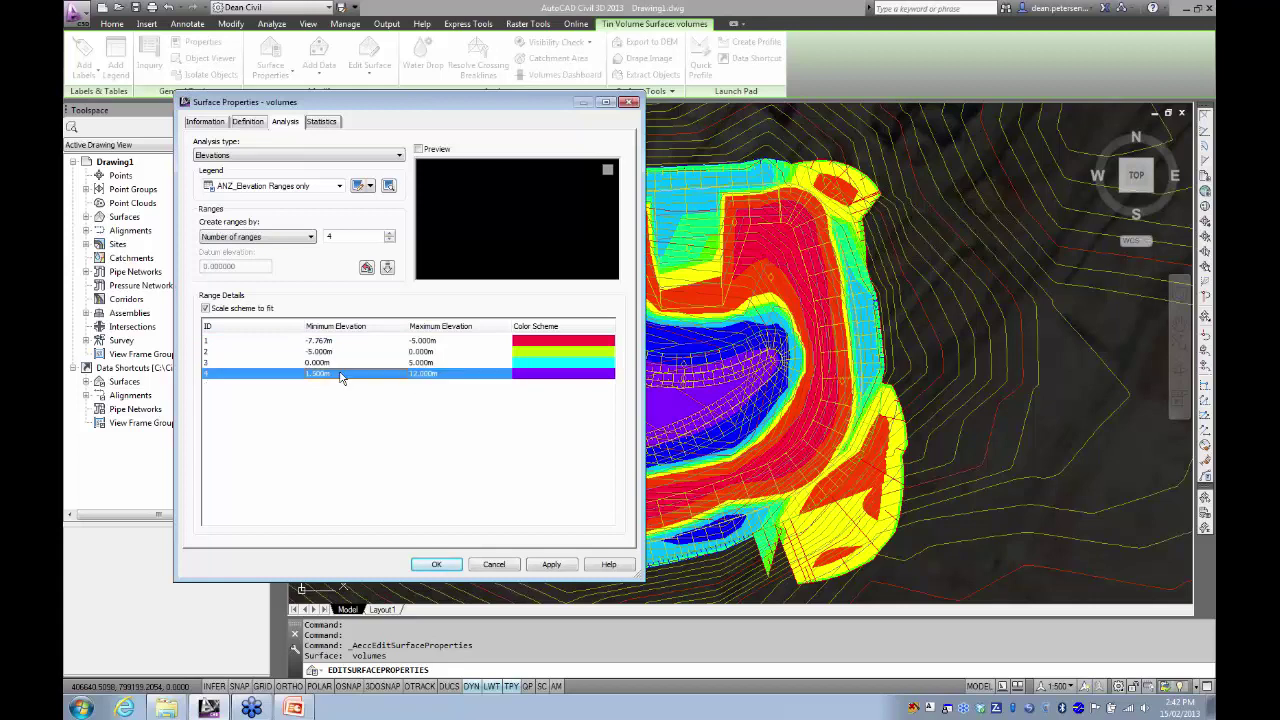
pyautogui.click(318, 373)
pyautogui.write('5')
pyautogui.press('Return')
# - Change the colour of elevation range 2 (-5 to 0 m) to a light salmon red
pyautogui.click(535, 356)
pyautogui.click(535, 356)
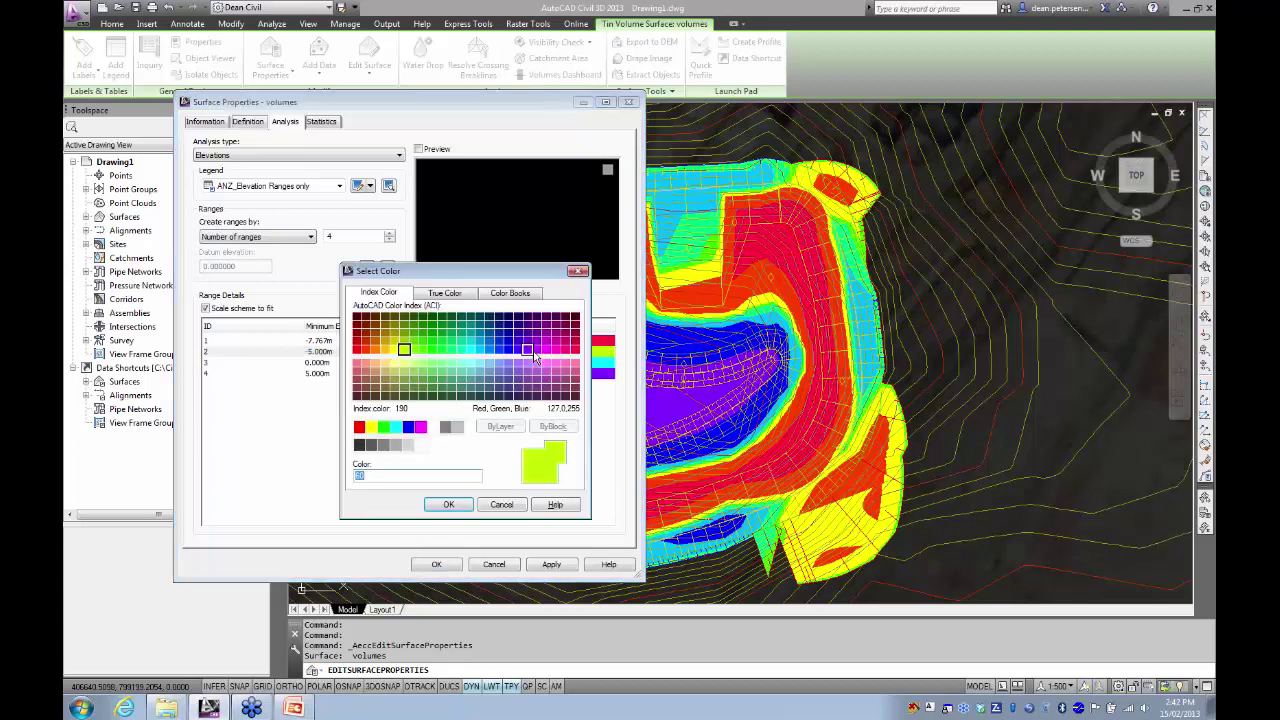
pyautogui.click(365, 366)
pyautogui.click(442, 505)
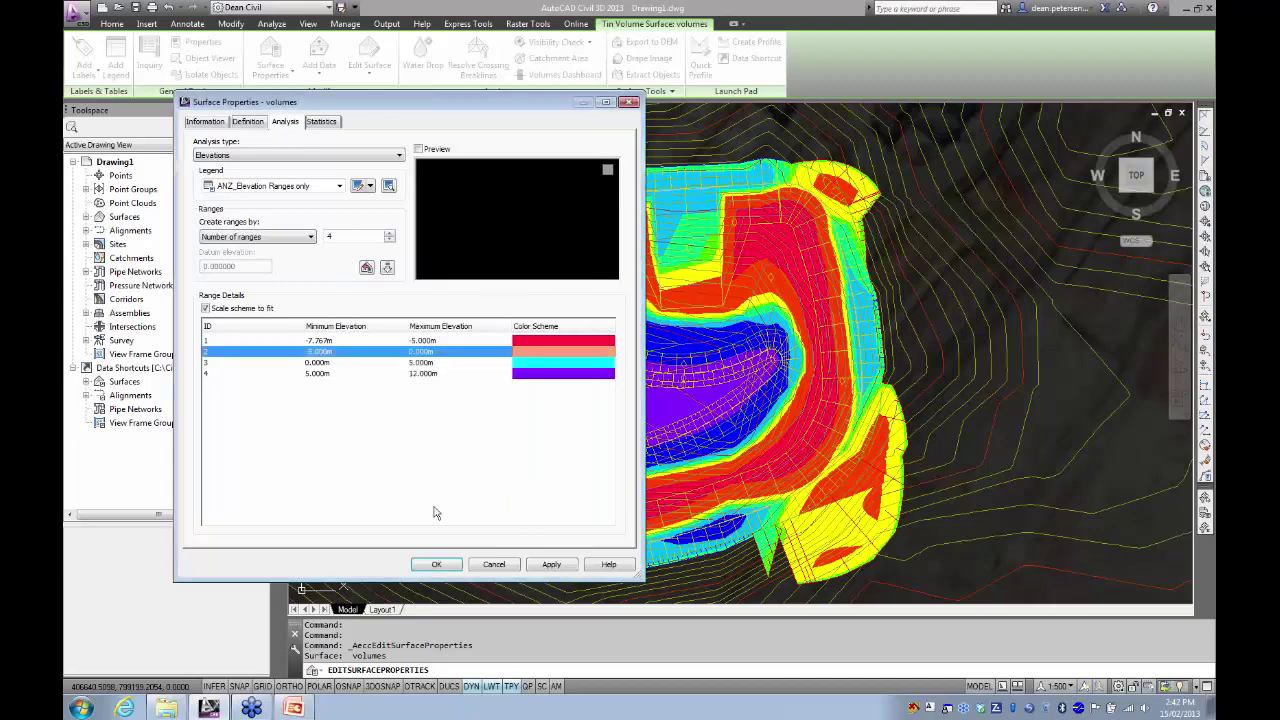
# - Change the colour of elevation range 4 (5 to 12 m) to dark green
pyautogui.click(529, 377)
pyautogui.click(529, 380)
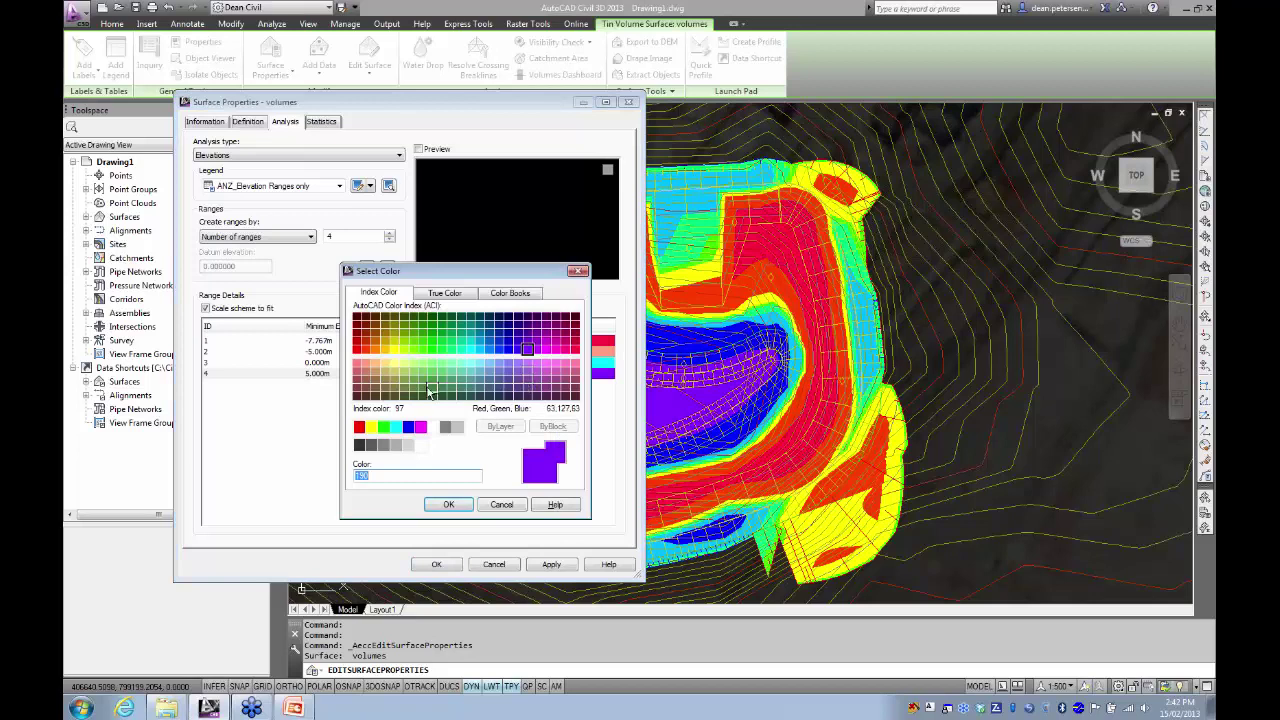
pyautogui.click(422, 337)
pyautogui.click(449, 504)
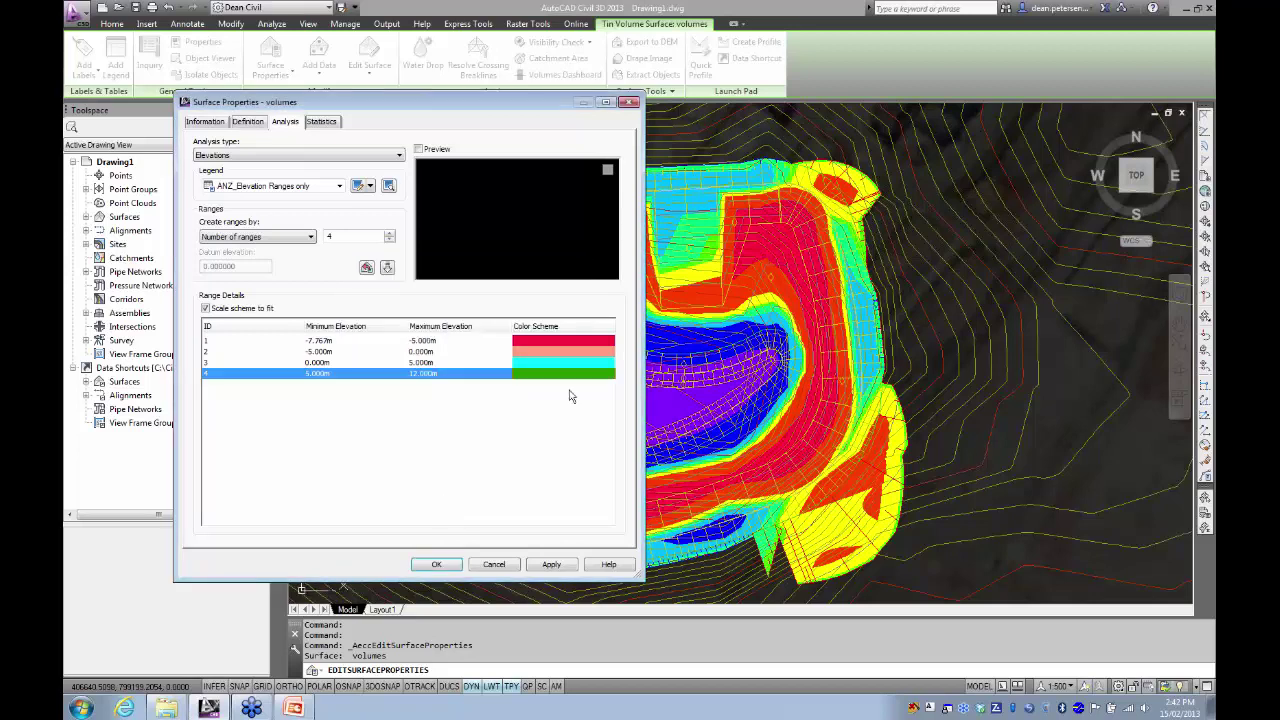
# - Change the colour of elevation range 3 (0 to 5 m) to light green, index colour 72, and apply the analysis to the volume surface
pyautogui.click(563, 362)
pyautogui.click(563, 362)
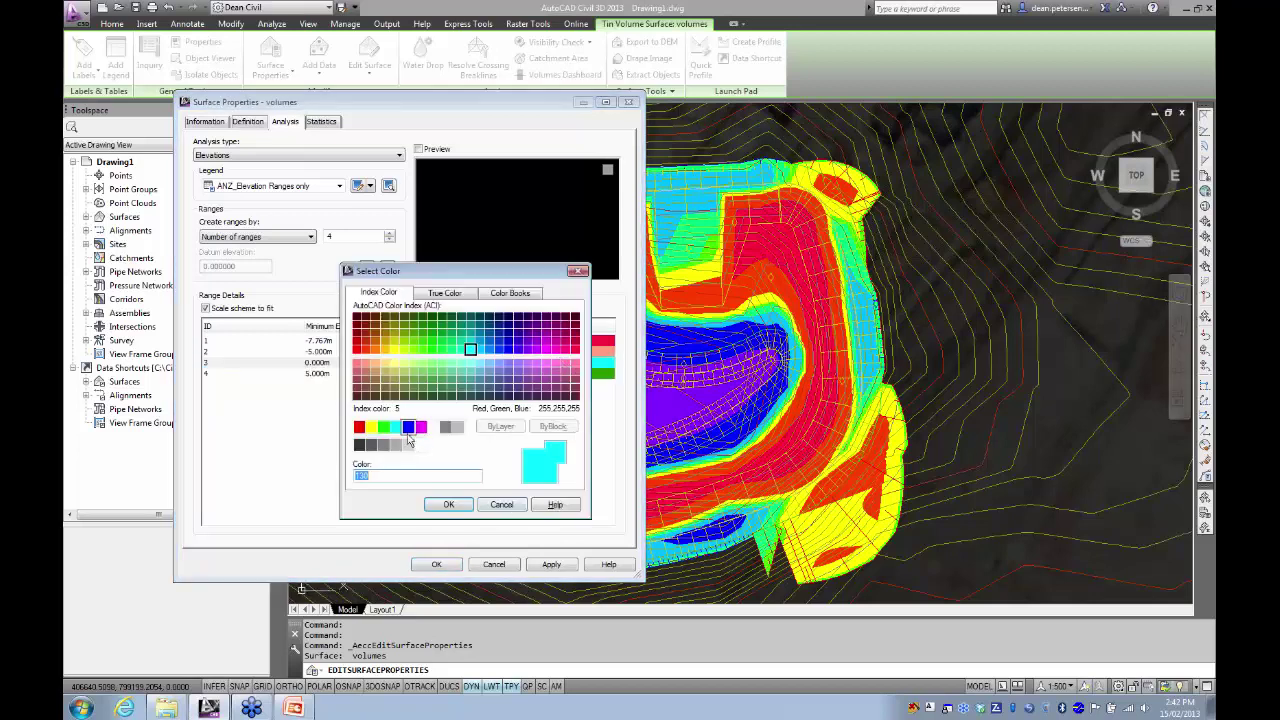
pyautogui.click(412, 340)
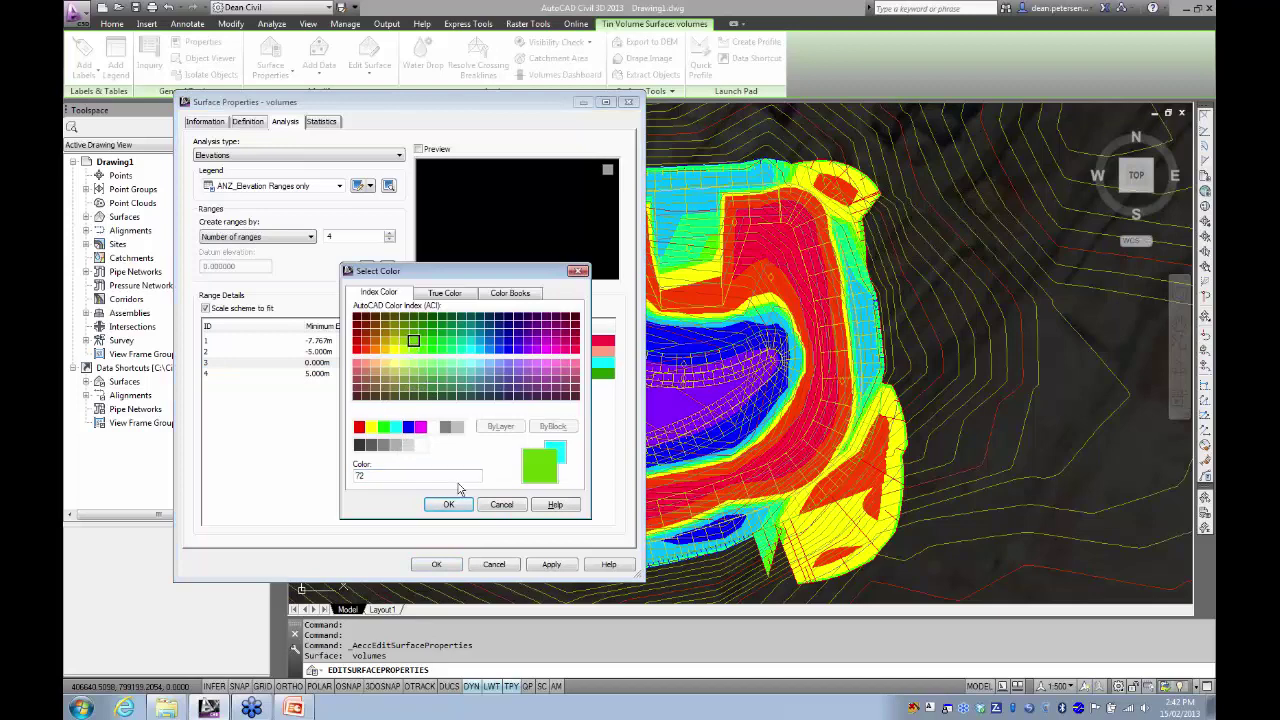
pyautogui.click(449, 504)
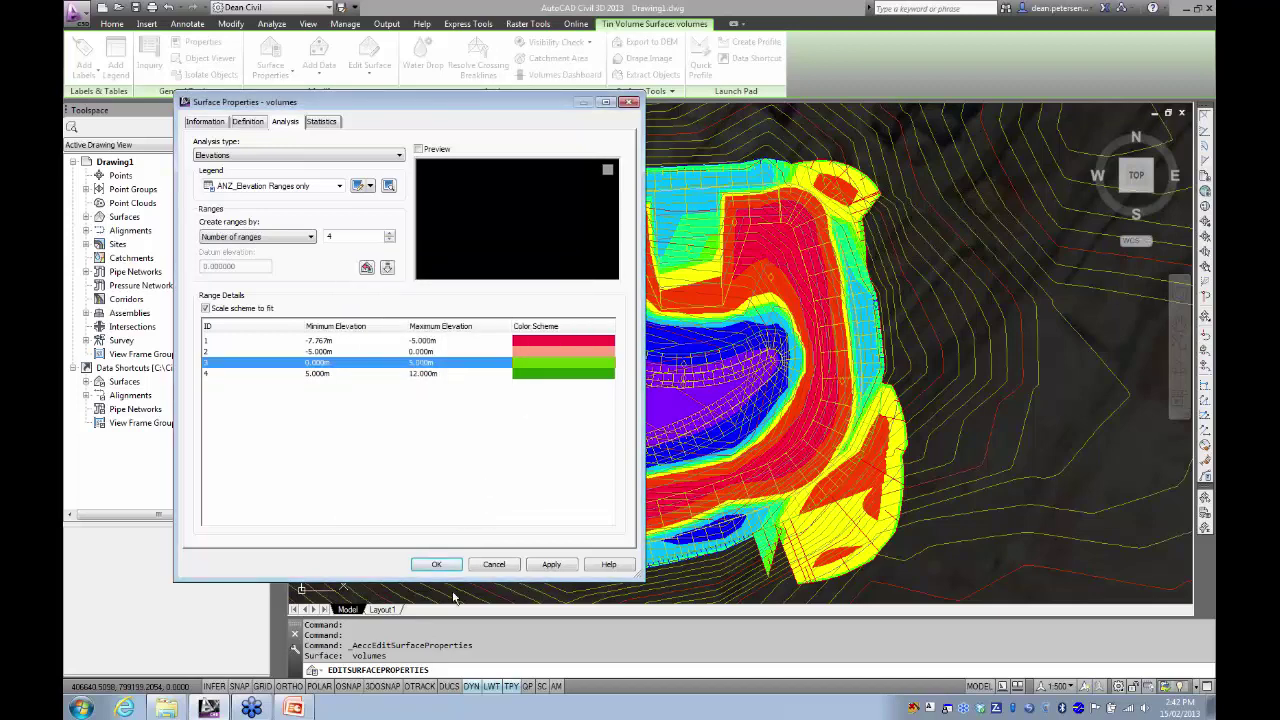
pyautogui.click(436, 564)
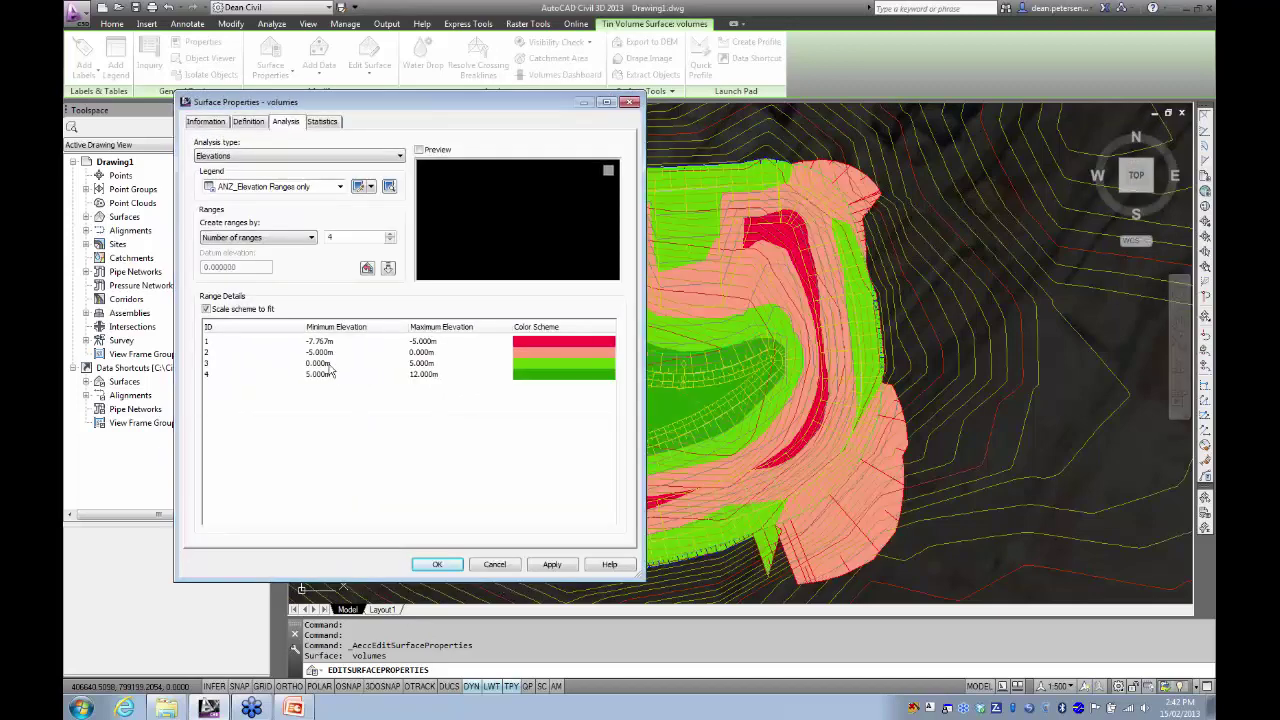
pyautogui.click(440, 565)
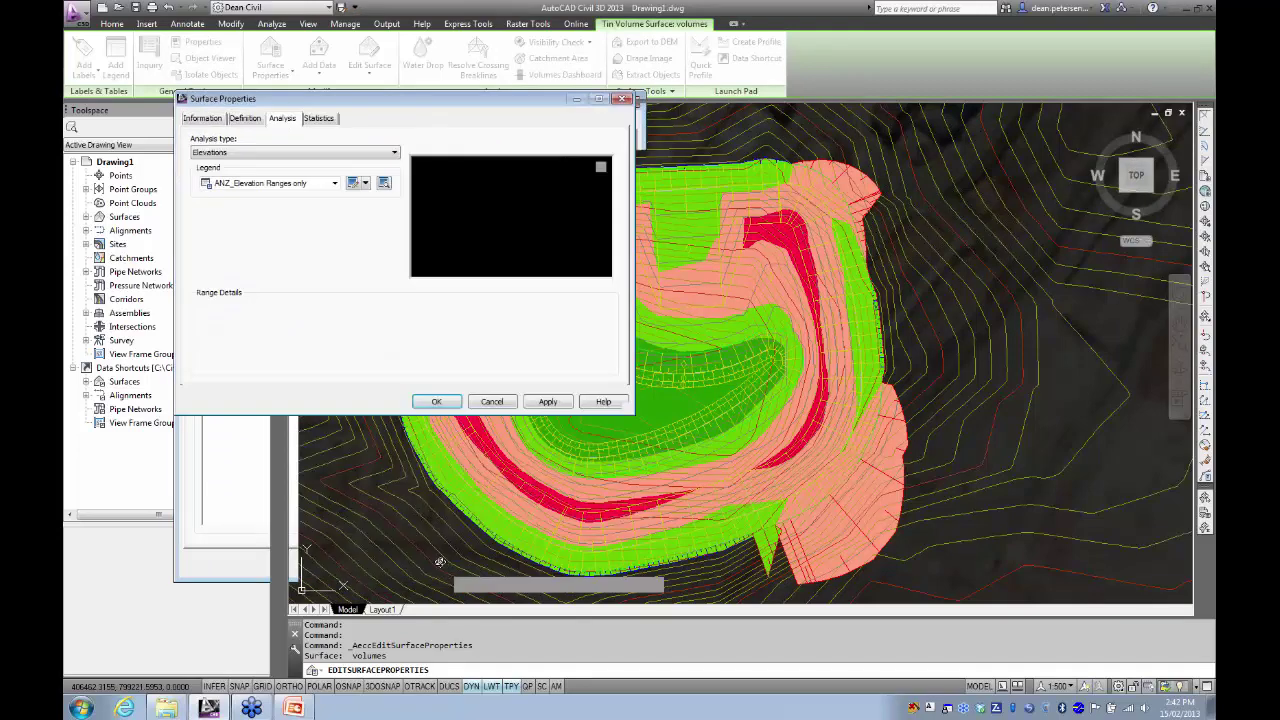
pyautogui.click(430, 566)
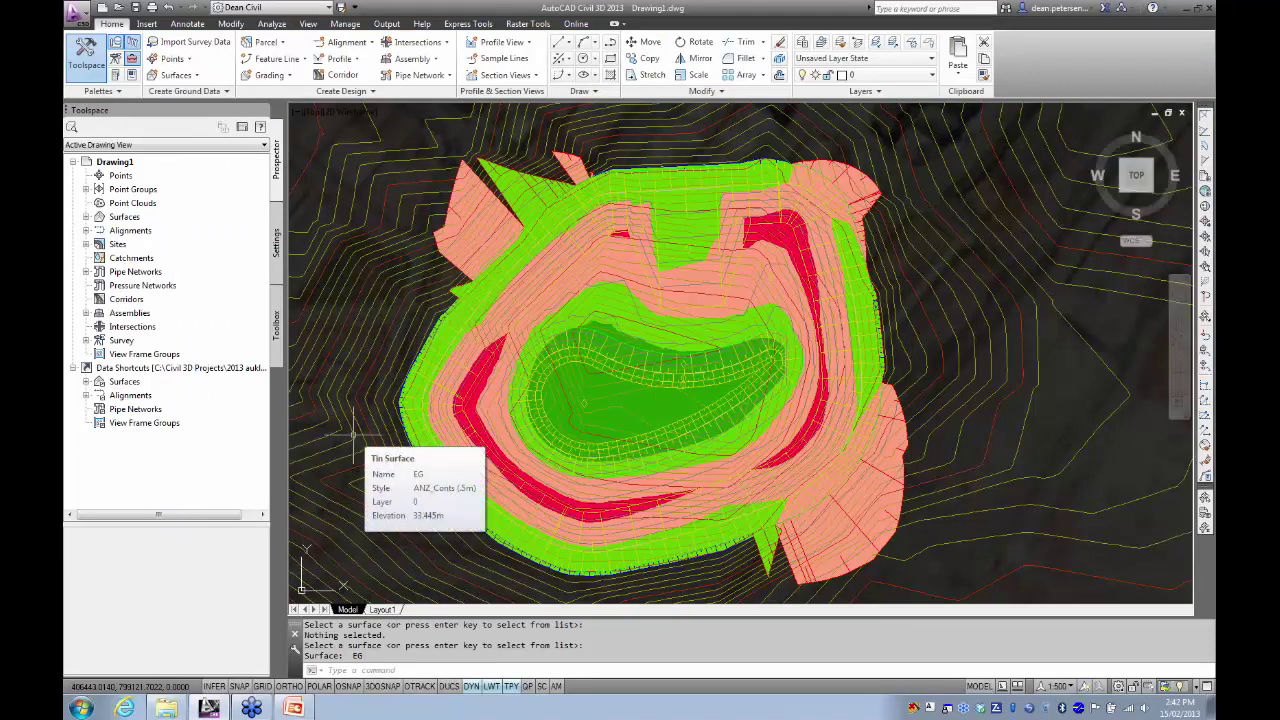
# - Hide the coloured volume surface by assigning it the ANZ No Display surface style in its properties
pyautogui.scroll(2, 362, 459)
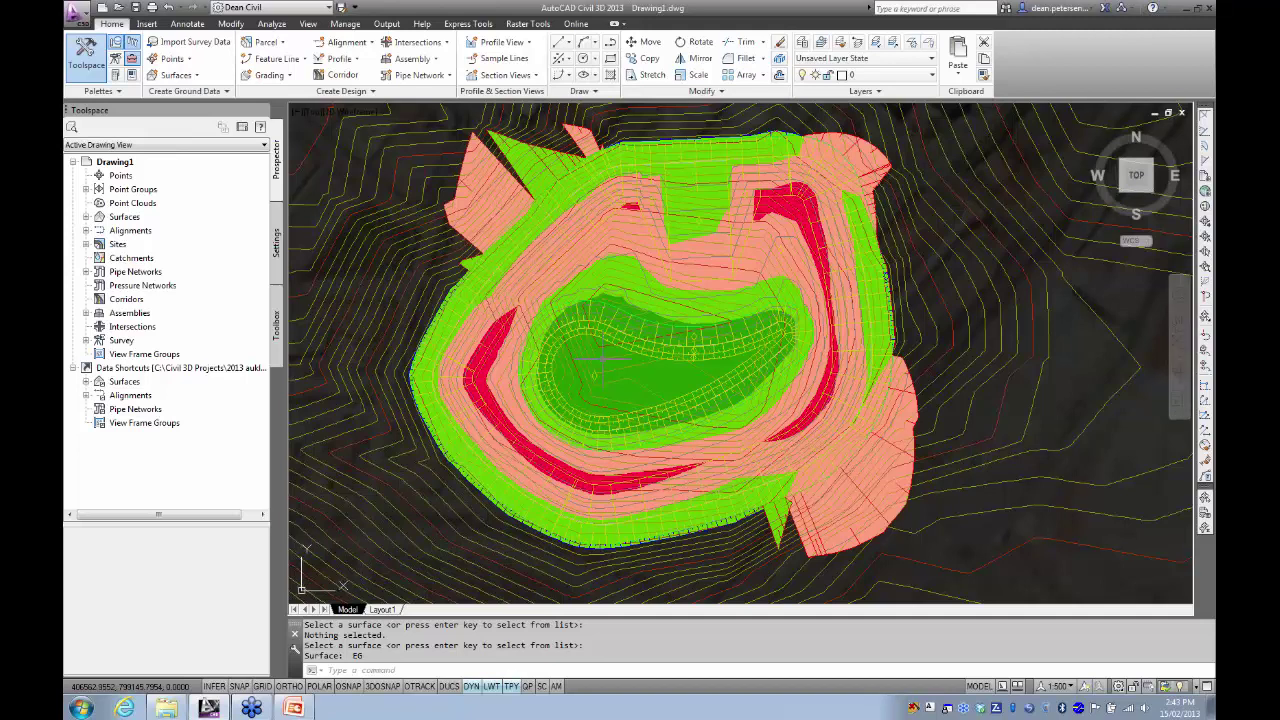
pyautogui.click(460, 205)
pyautogui.click(680, 220)
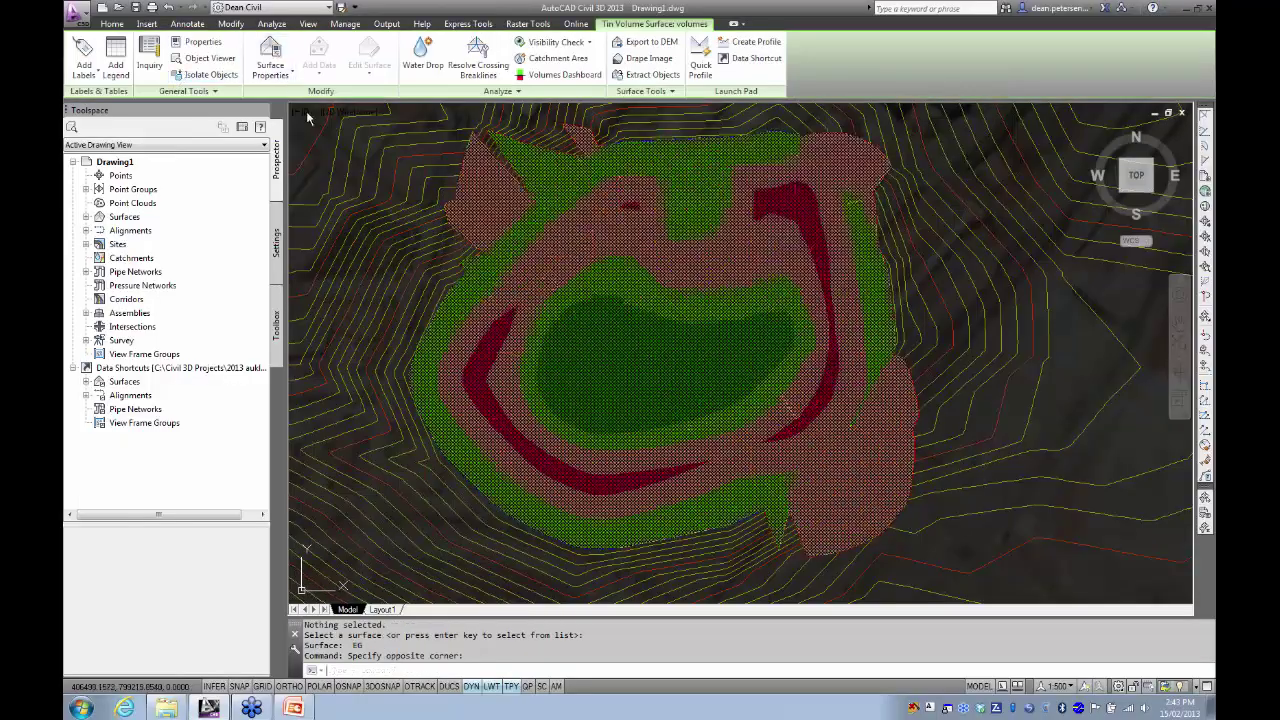
pyautogui.click(270, 62)
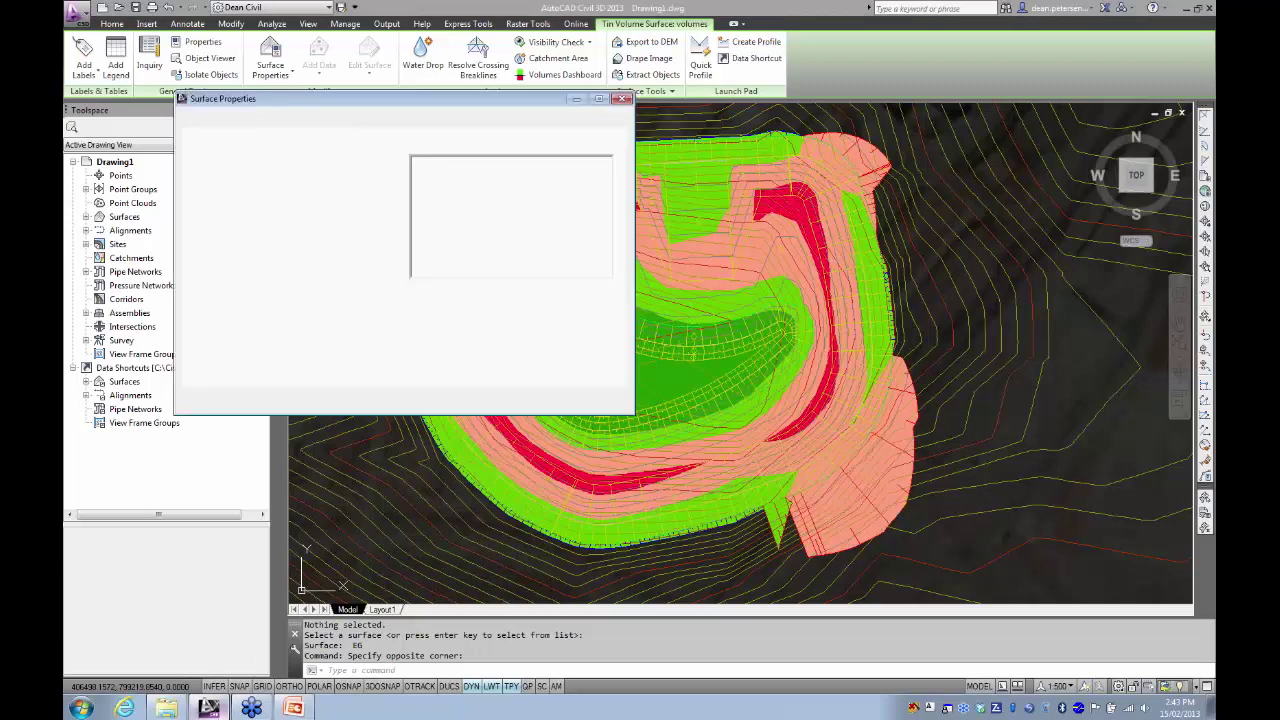
pyautogui.click(205, 121)
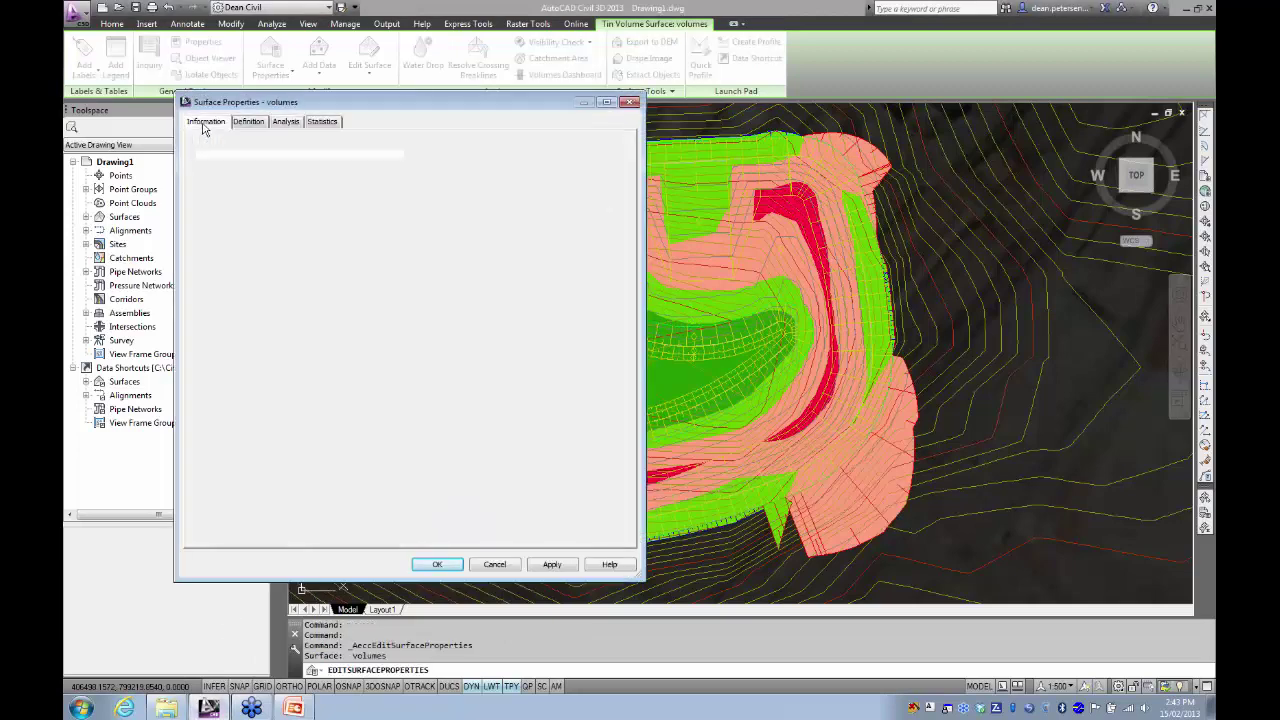
pyautogui.click(340, 262)
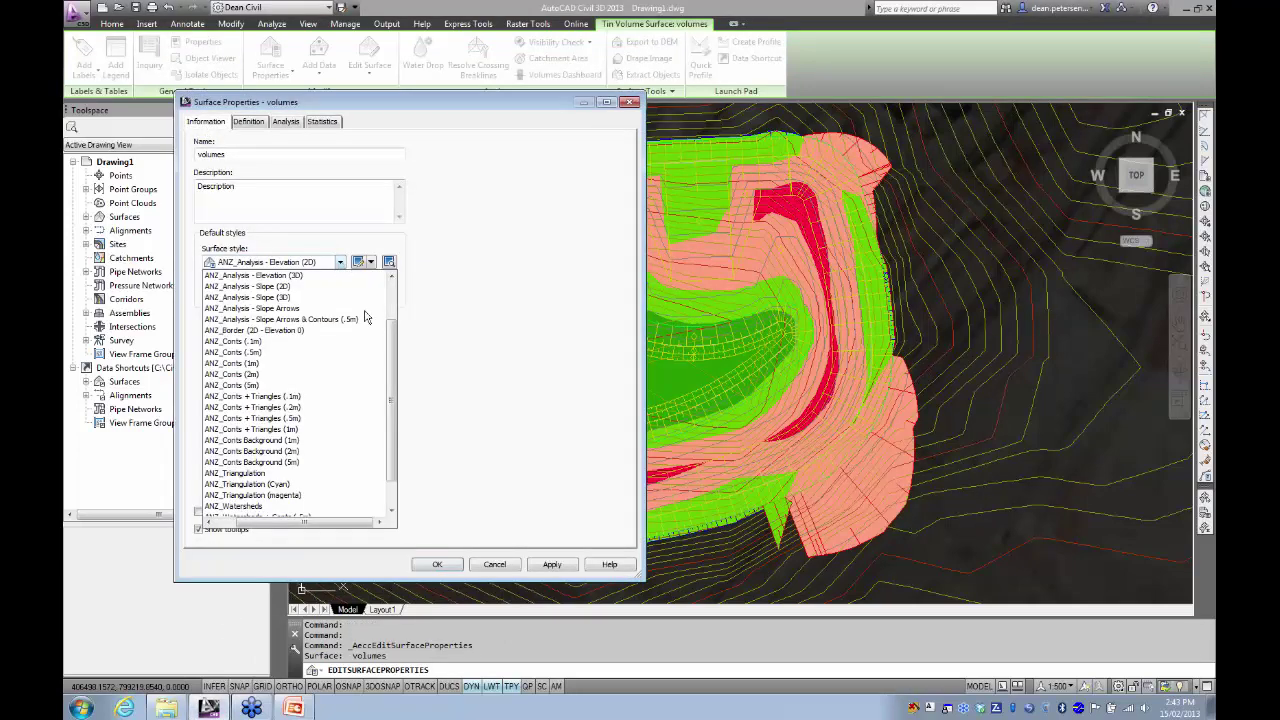
pyautogui.moveTo(388, 335); pyautogui.dragTo(386, 308)
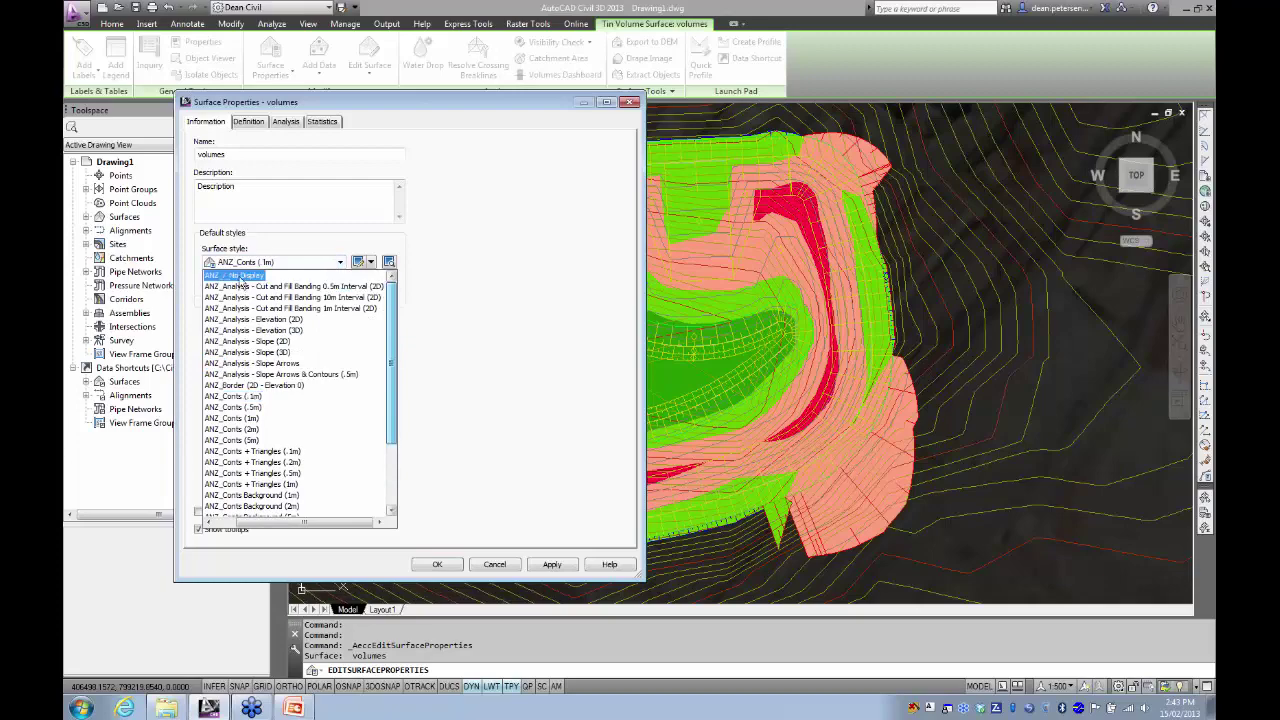
pyautogui.click(234, 275)
pyautogui.click(437, 565)
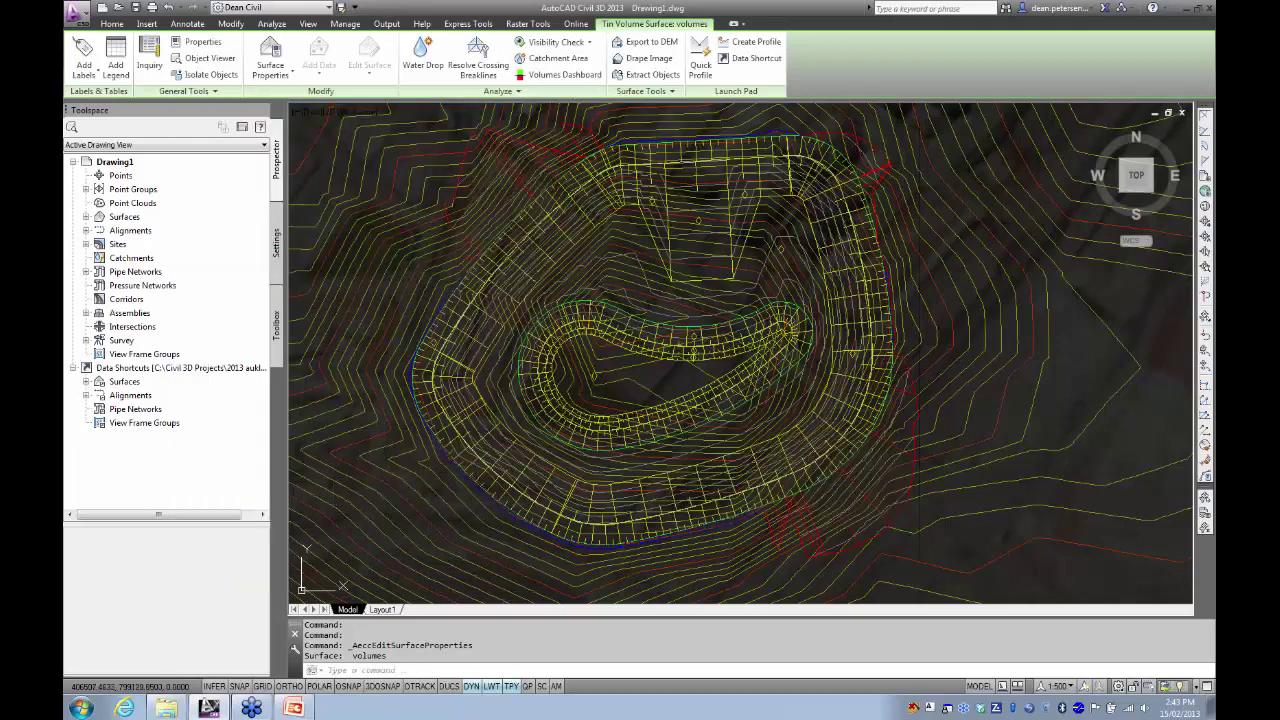
pyautogui.scroll(-3, 408, 374)
pyautogui.moveTo(408, 374); pyautogui.dragTo(457, 423, button='middle')
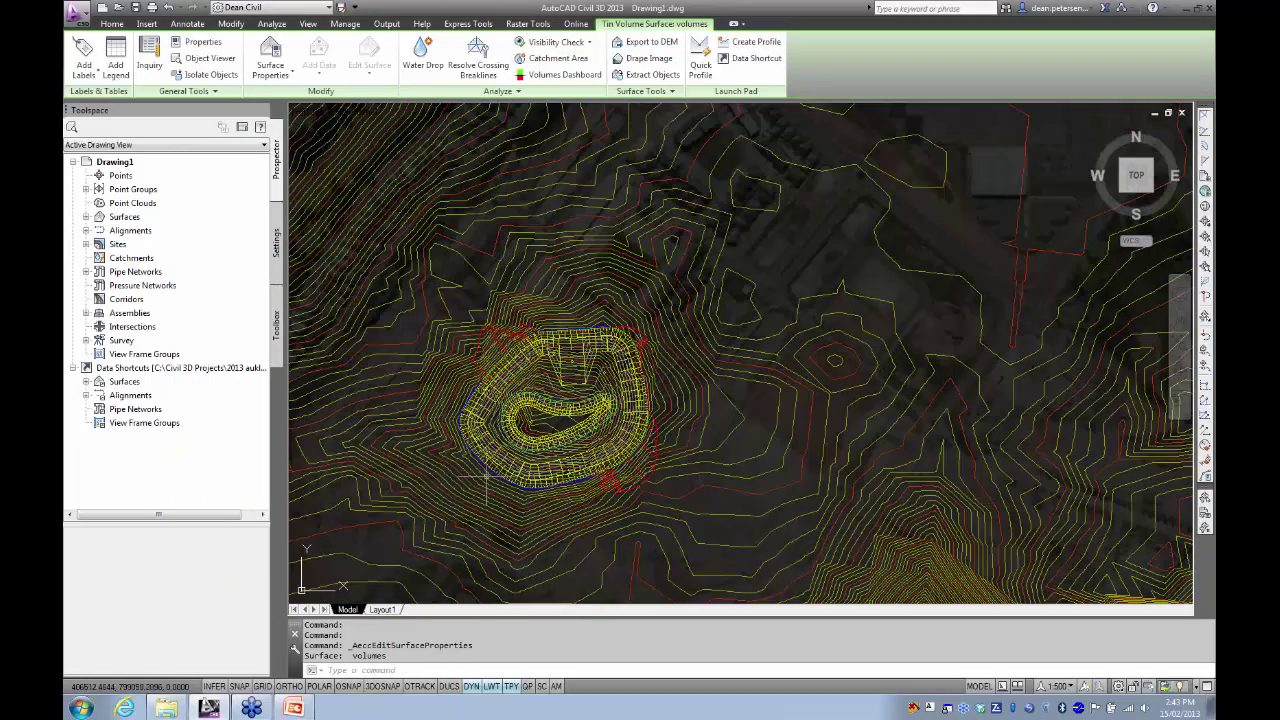
pyautogui.moveTo(512, 490); pyautogui.dragTo(500, 446, button='middle')
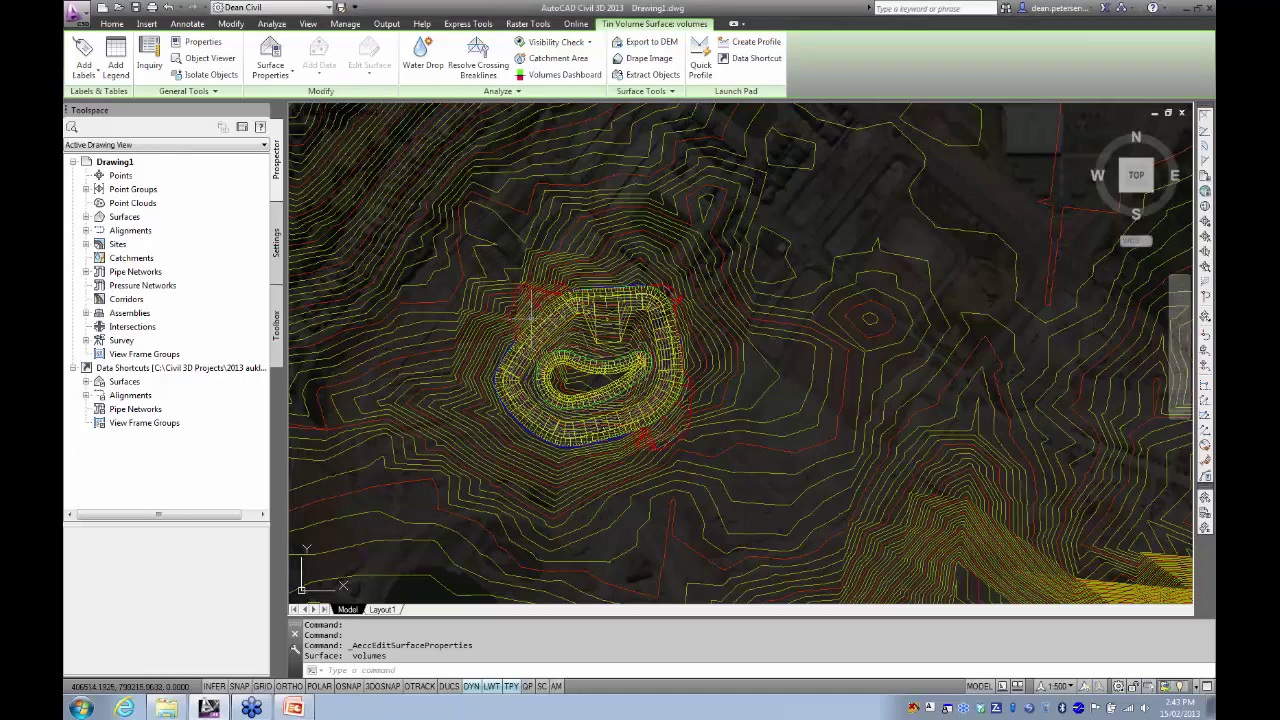
pyautogui.scroll(4, 540, 313)
pyautogui.scroll(4, 548, 306)
pyautogui.click(563, 317)
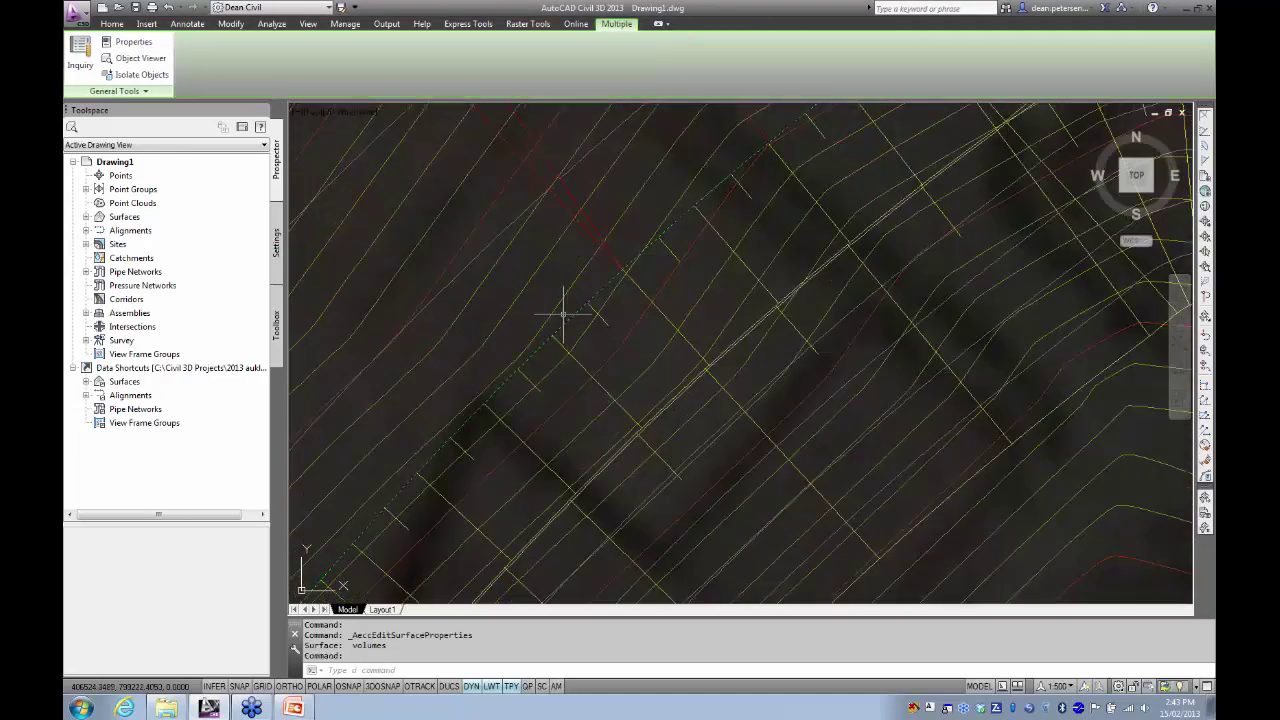
pyautogui.scroll(-8, 740, 355)
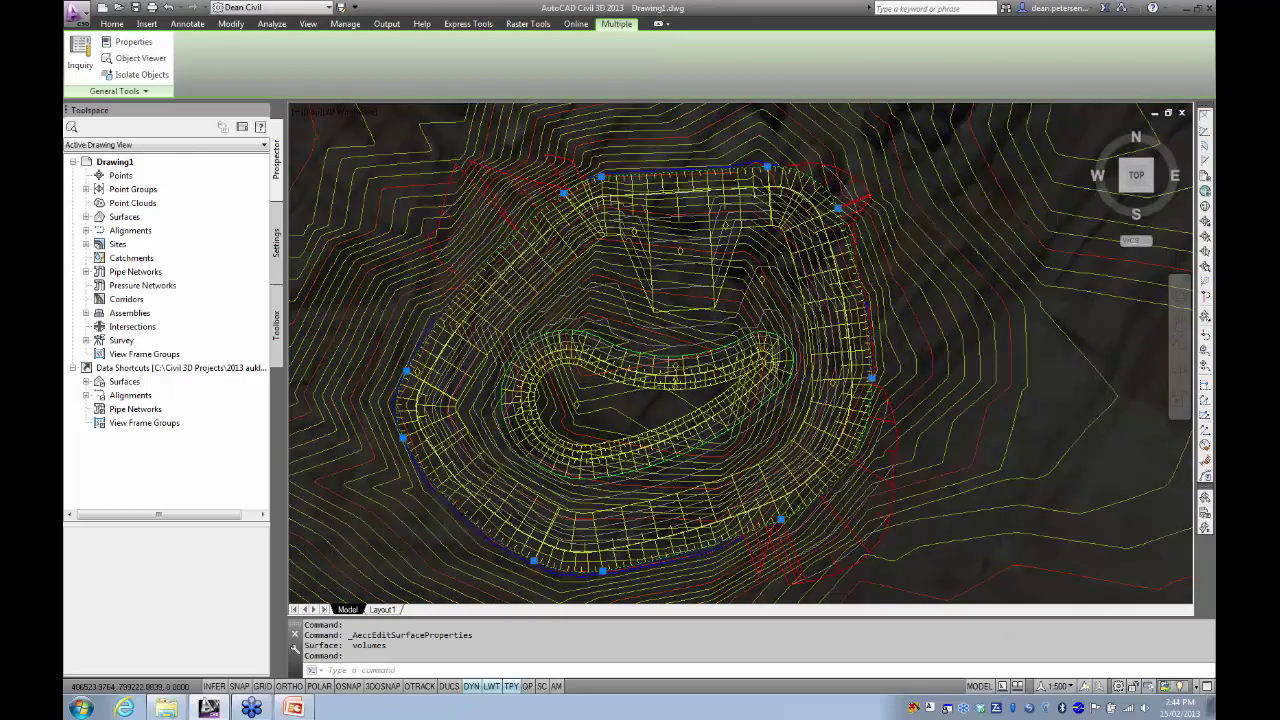
pyautogui.scroll(4, 740, 355)
pyautogui.scroll(-6, 576, 305)
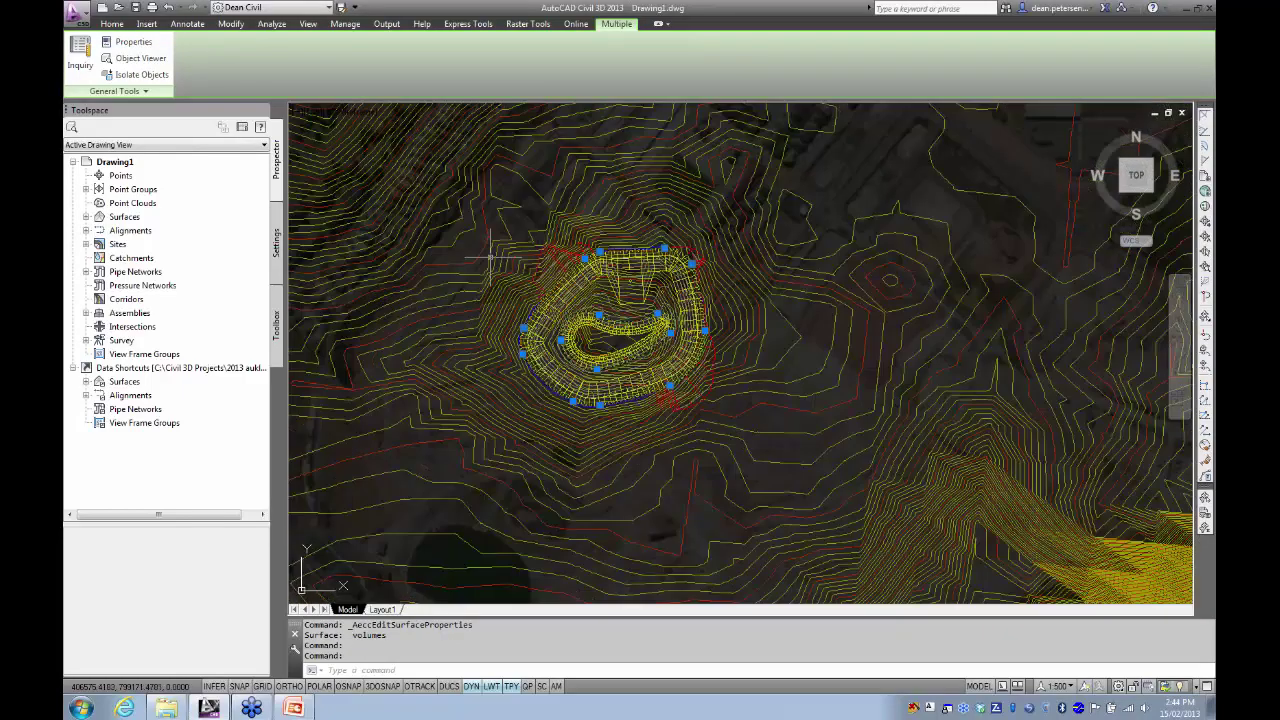
pyautogui.press('Escape')
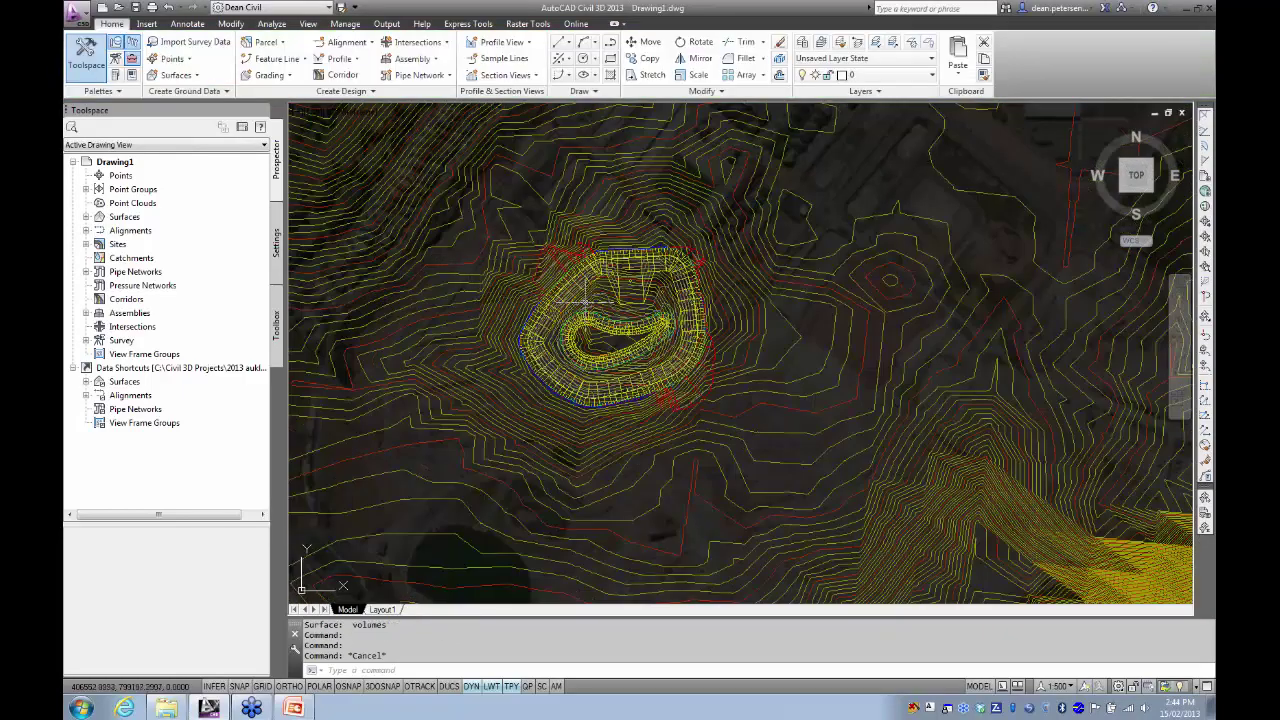
# - Select the island base feature line and the outer pond feature line and raise both together by 0.05 m
pyautogui.scroll(2, 585, 300)
pyautogui.scroll(1, 598, 315)
pyautogui.click(608, 457)
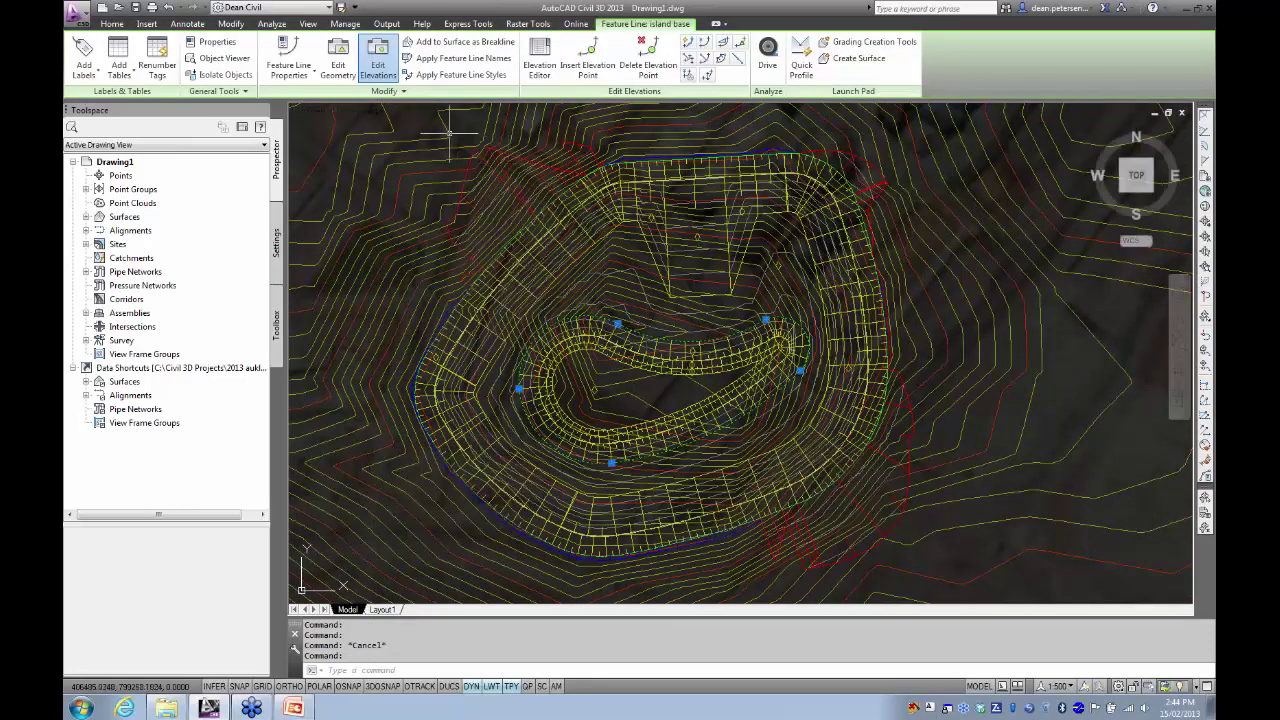
pyautogui.click(598, 162)
pyautogui.click(720, 248)
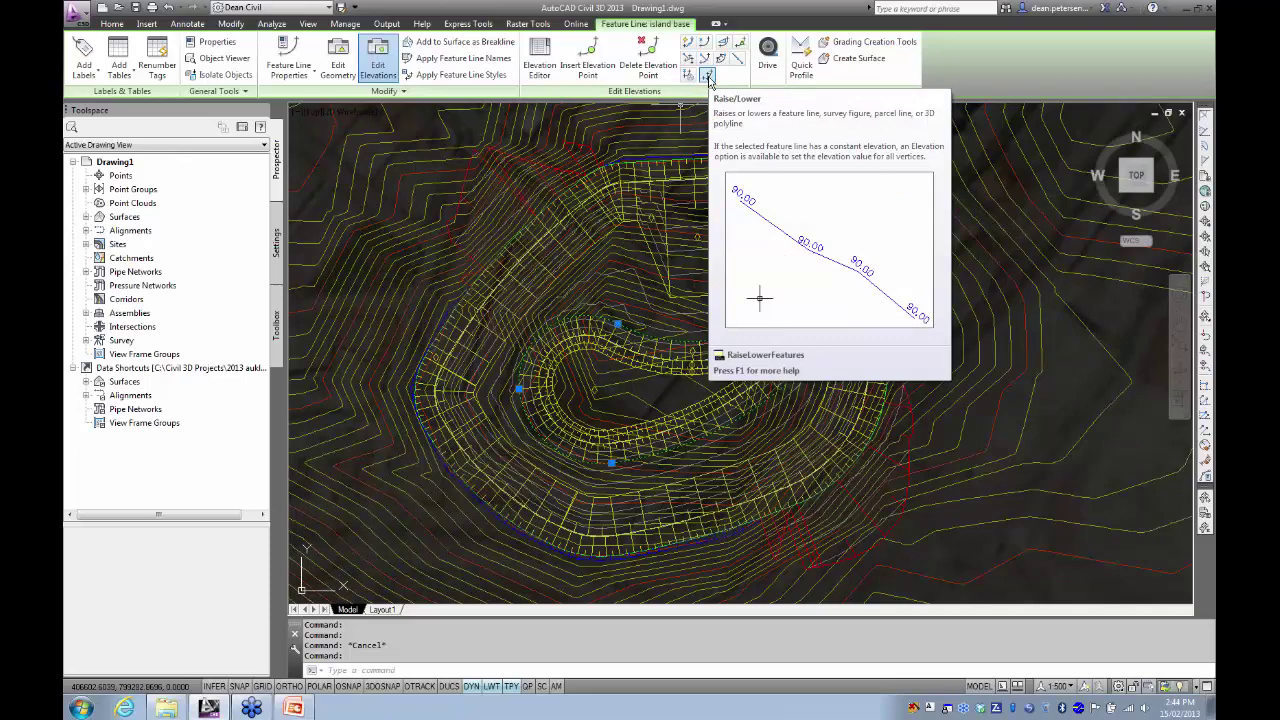
pyautogui.scroll(5, 578, 196)
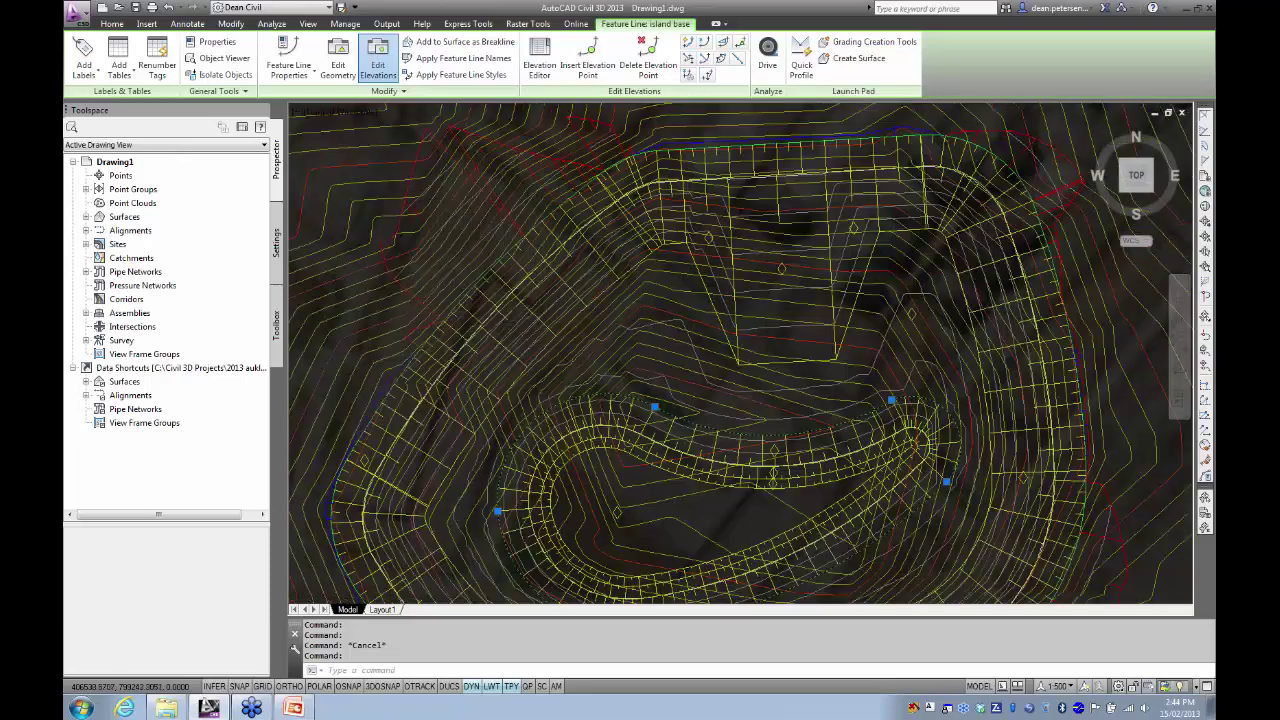
pyautogui.click(578, 196)
pyautogui.scroll(-3, 390, 150)
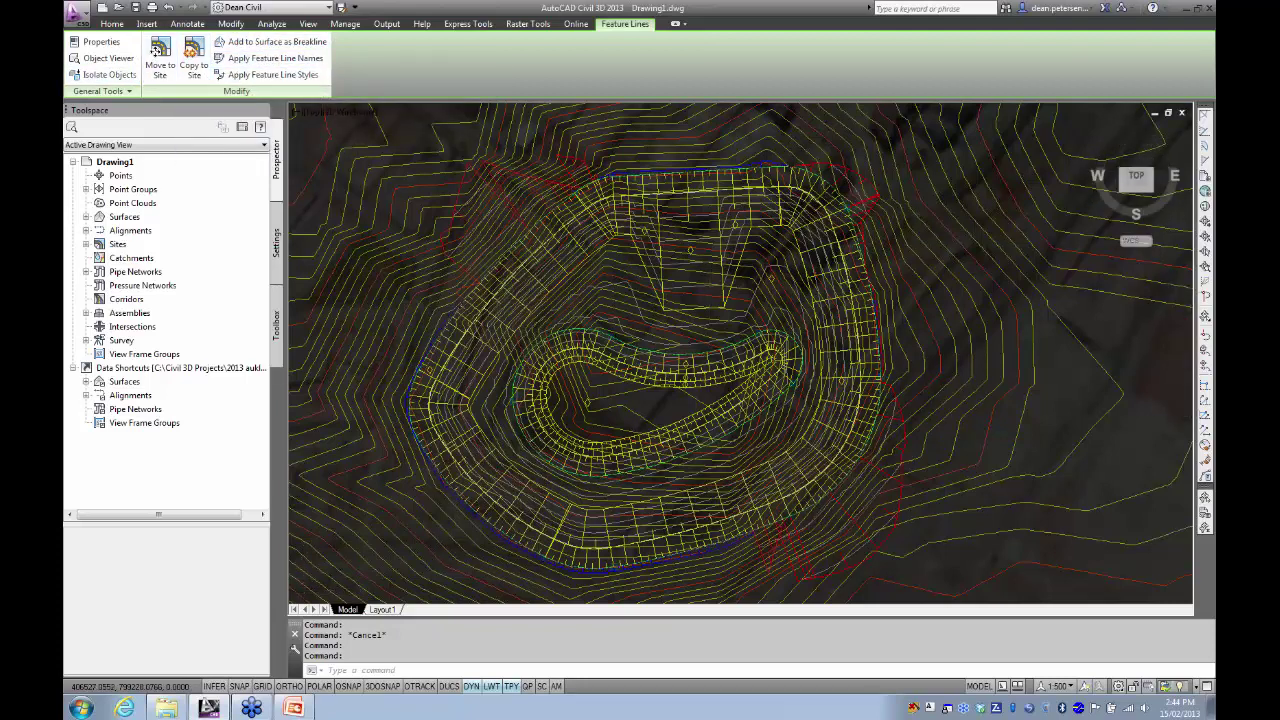
pyautogui.rightClick(641, 296)
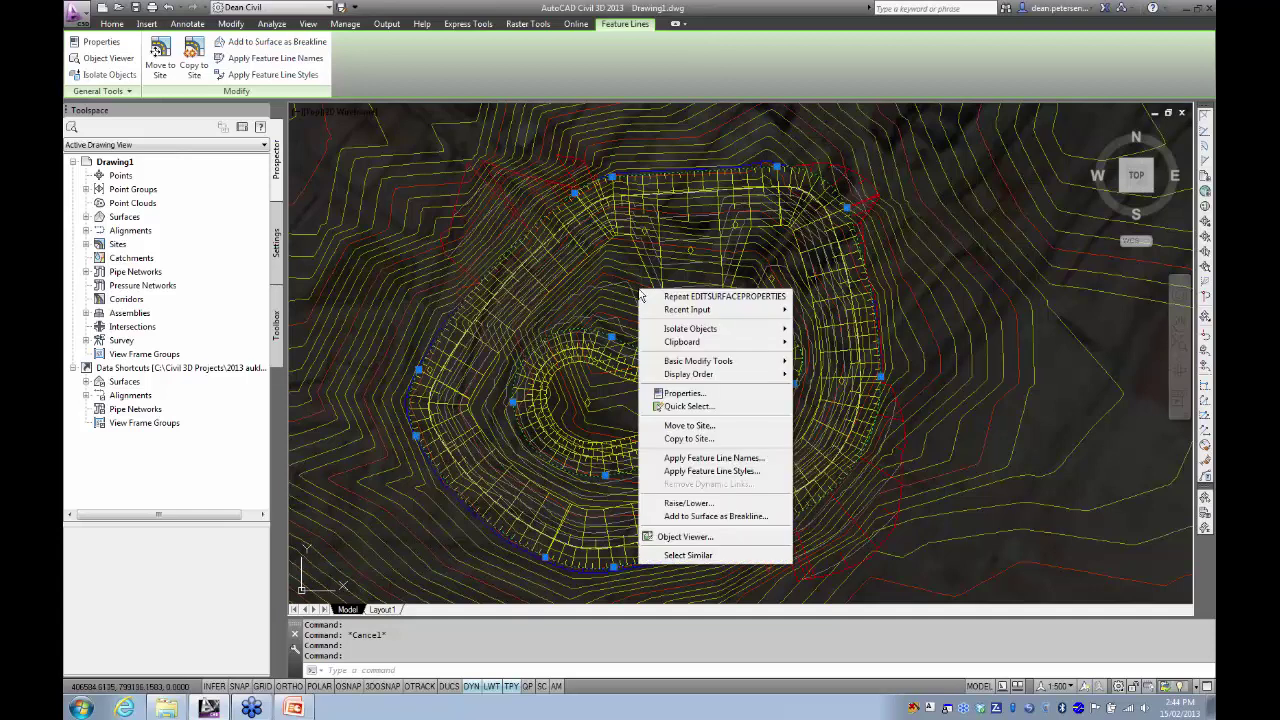
pyautogui.click(679, 505)
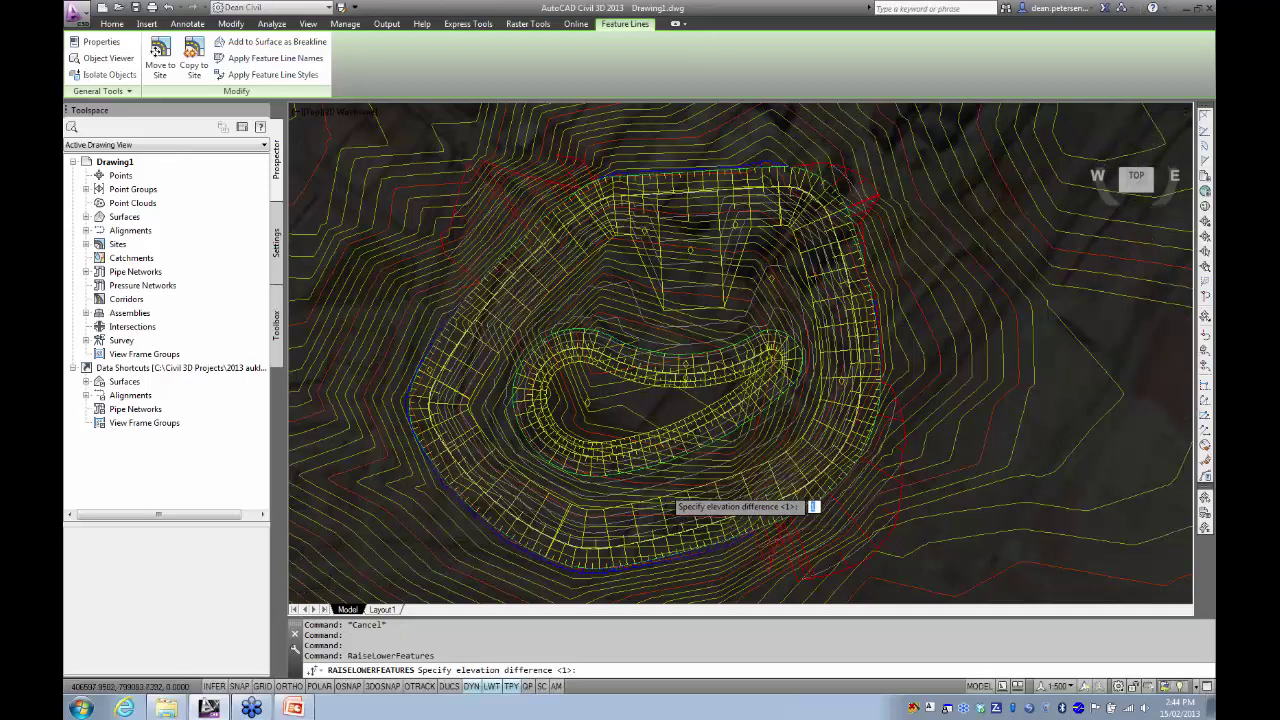
pyautogui.write('.01')
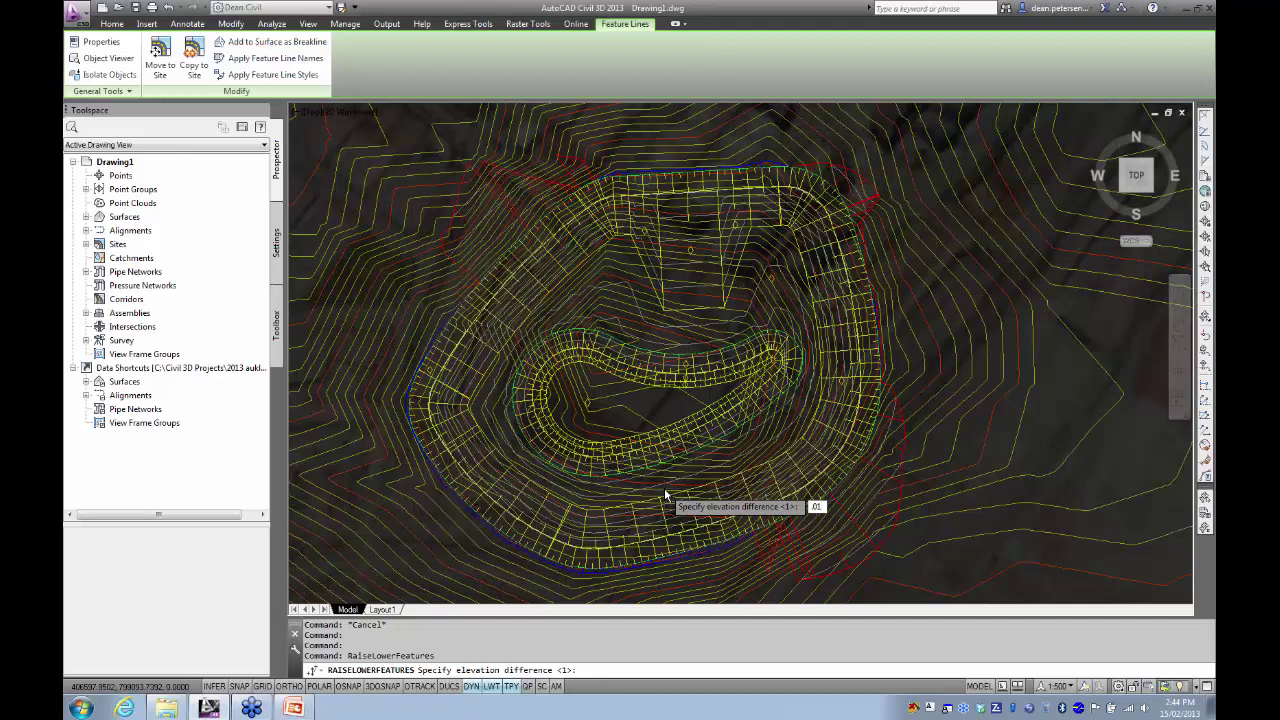
pyautogui.press('BackSpace')
pyautogui.press('Return')
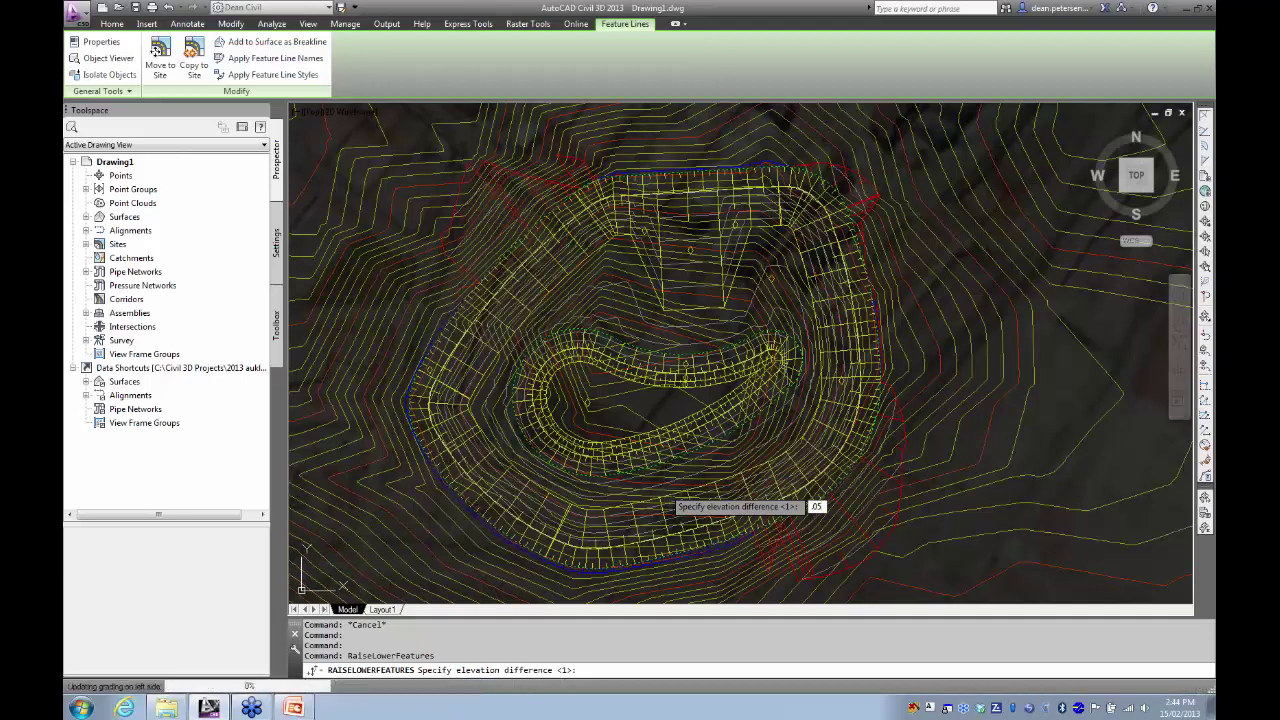
pyautogui.press('Return')
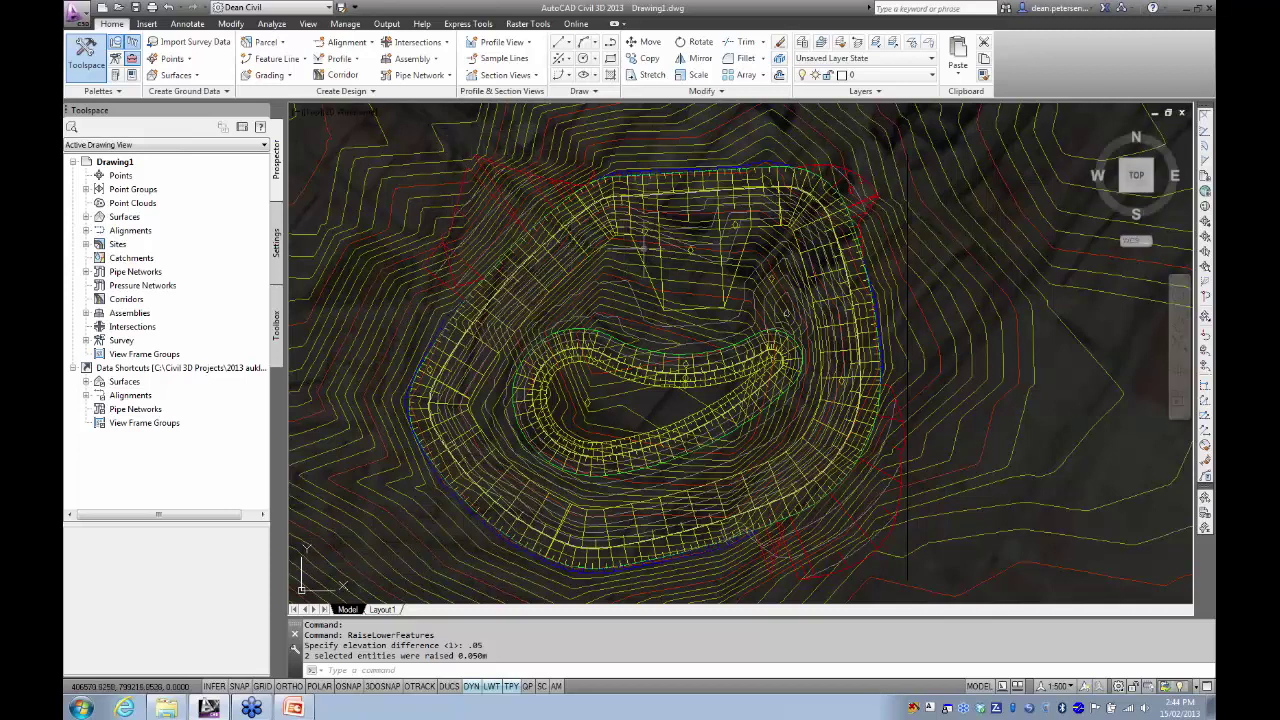
# - Inspect the pond base surface in the Object Viewer as a shaded 3D model
pyautogui.scroll(2, 668, 260)
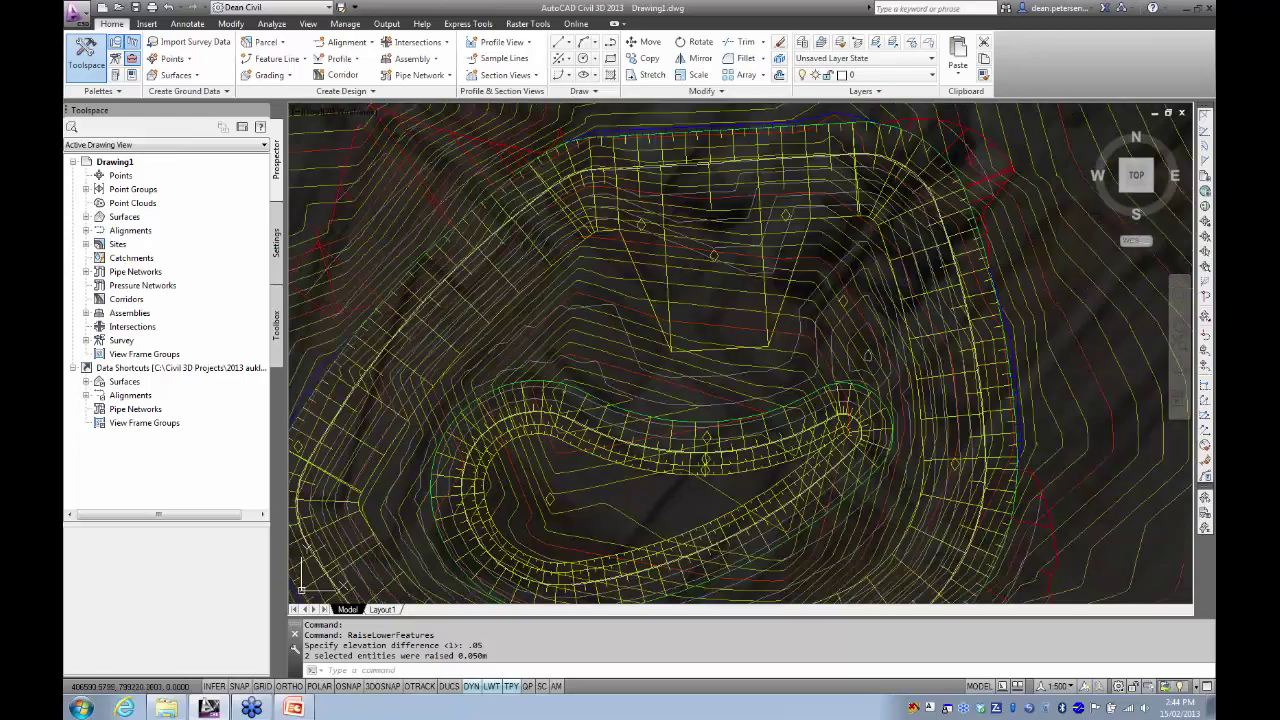
pyautogui.scroll(1, 655, 272)
pyautogui.scroll(-4, 655, 272)
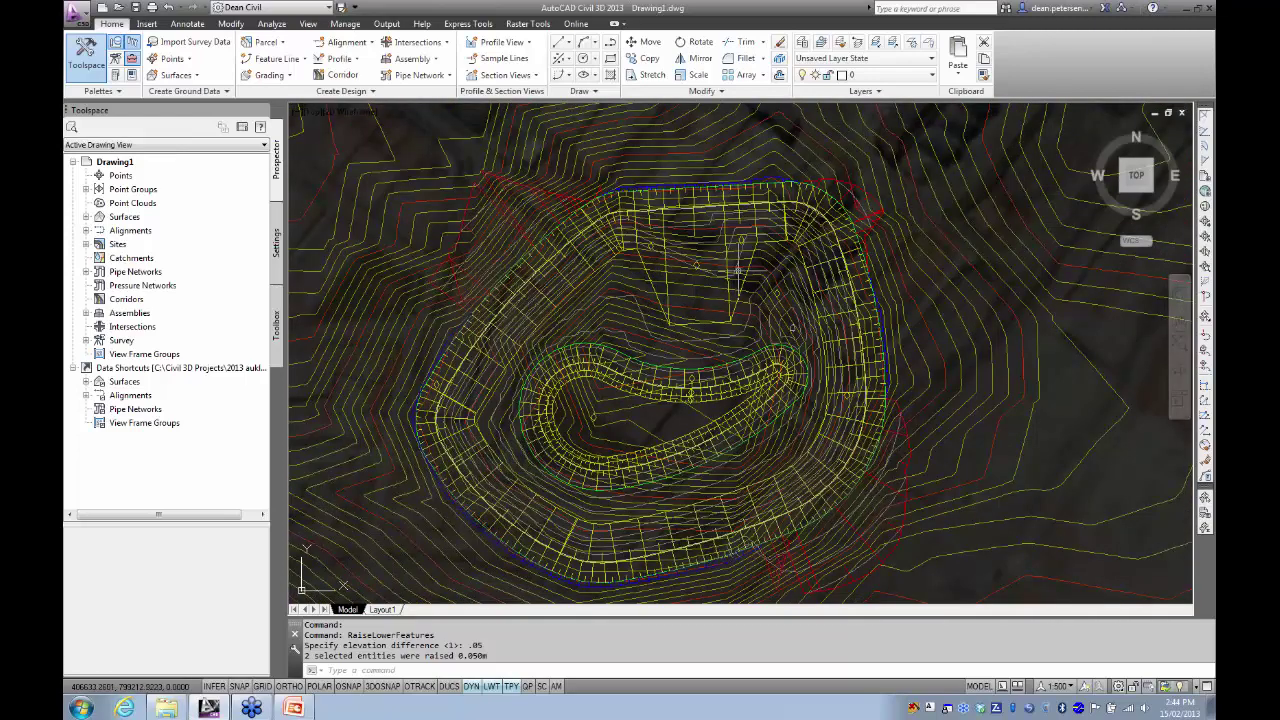
pyautogui.click(741, 264)
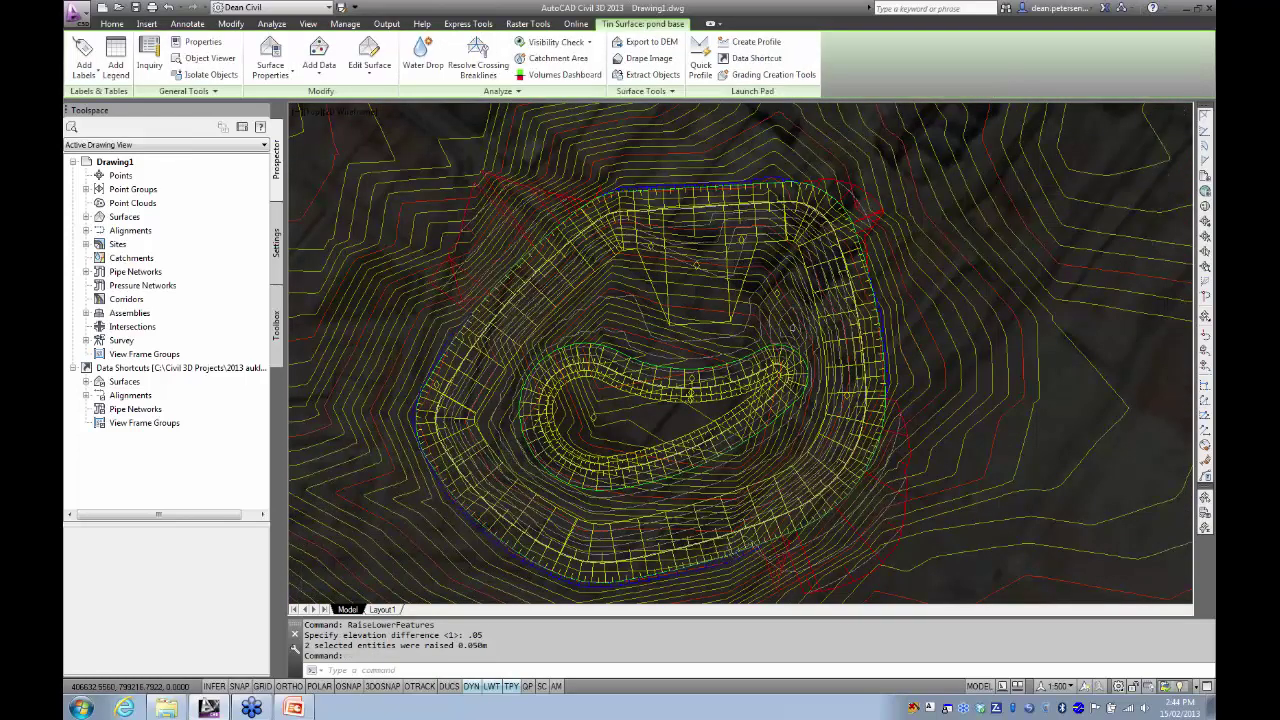
pyautogui.rightClick(620, 288)
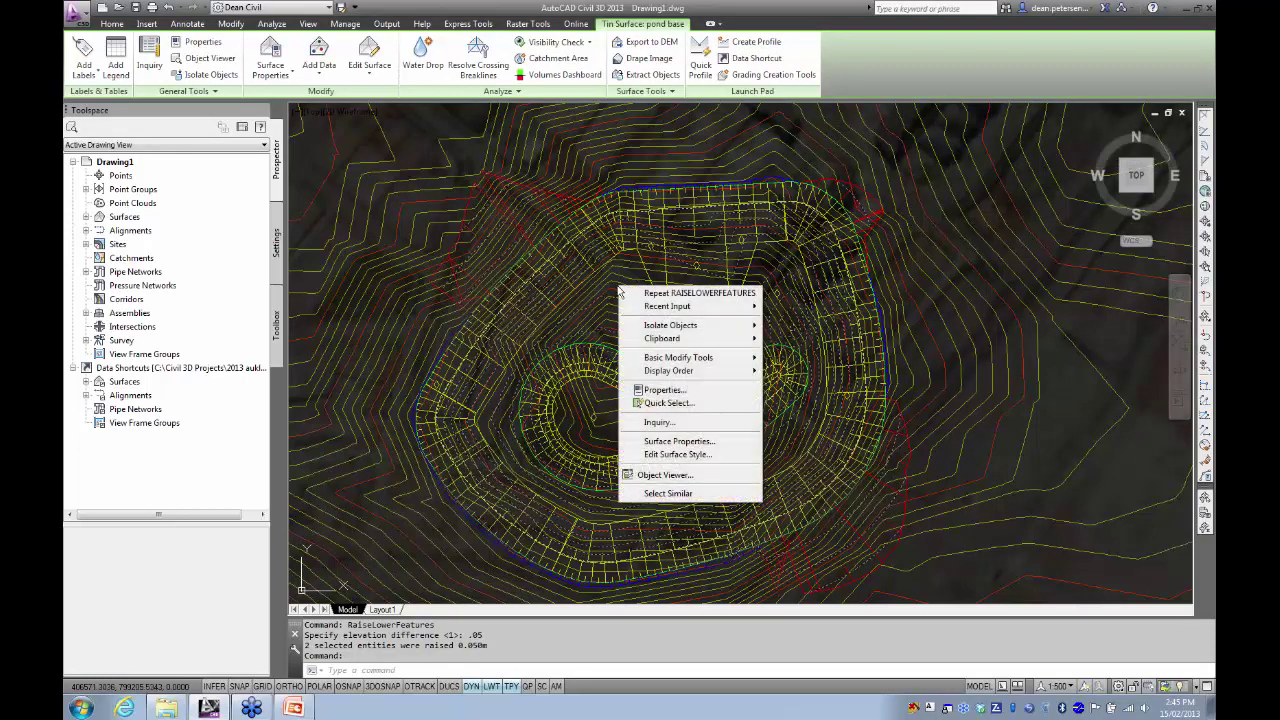
pyautogui.click(655, 476)
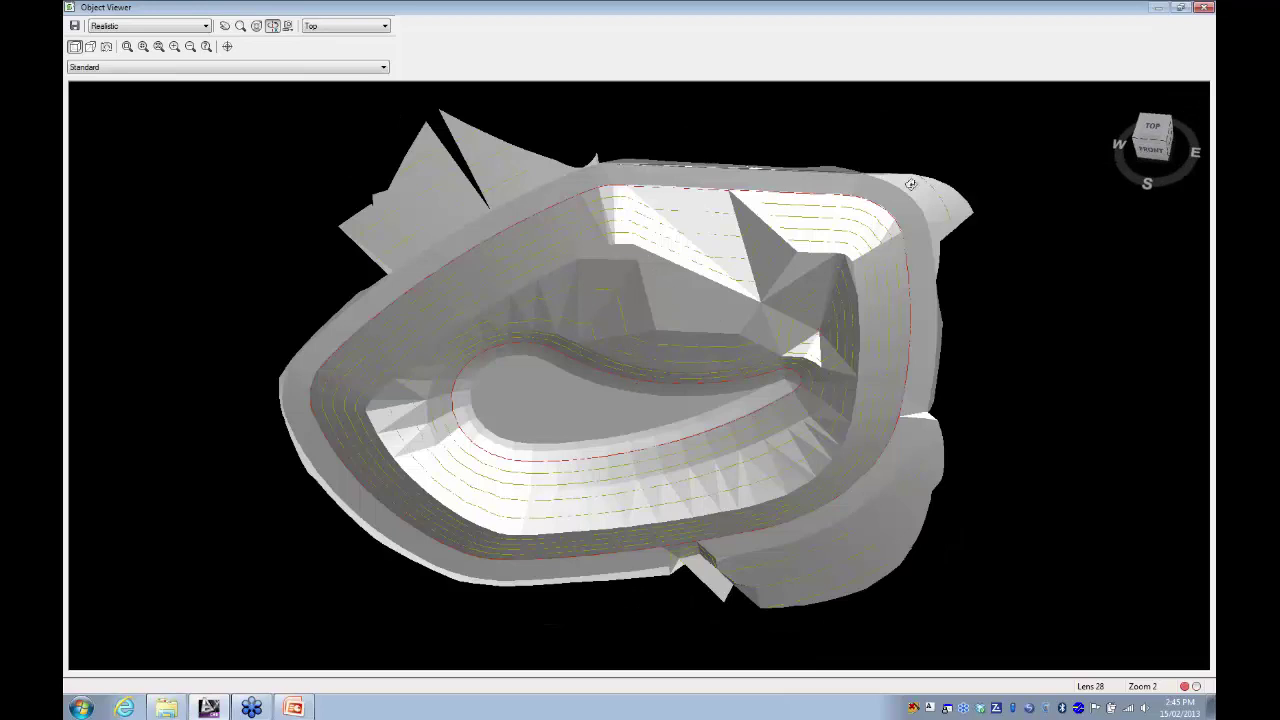
pyautogui.click(1204, 8)
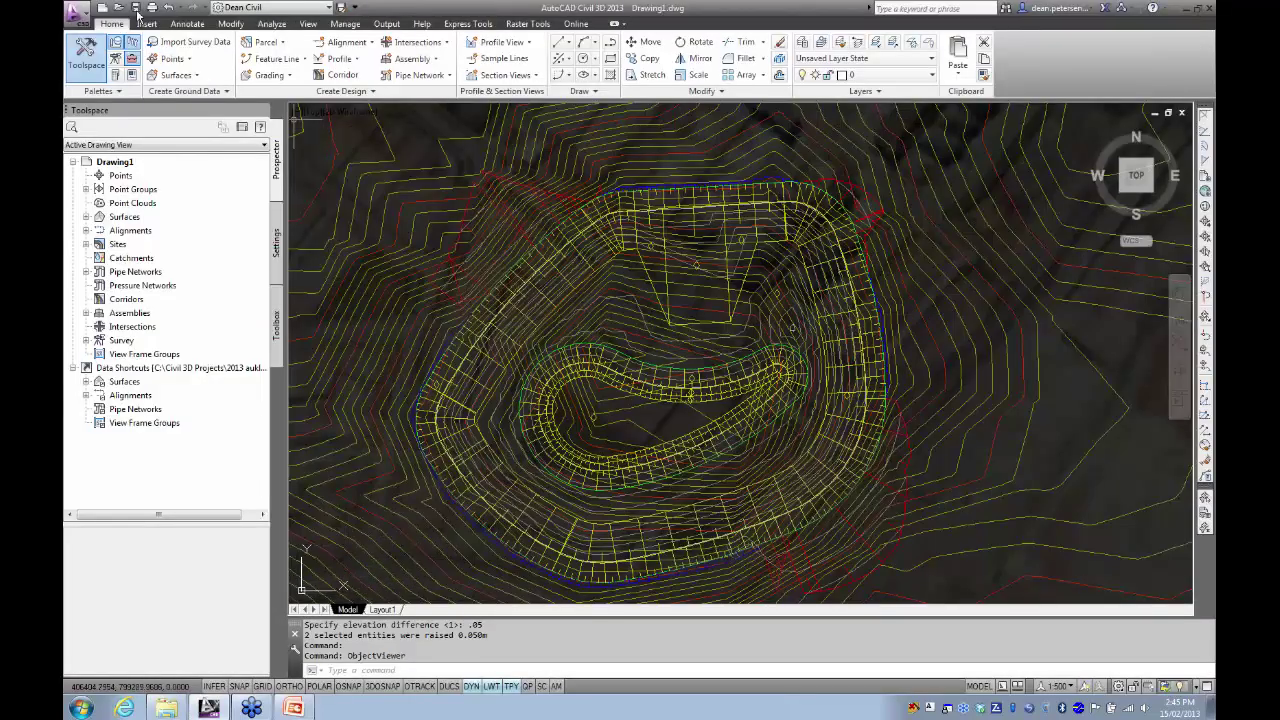
# - Undo the raising of the two feature lines, including the commands that followed it
pyautogui.click(170, 8)
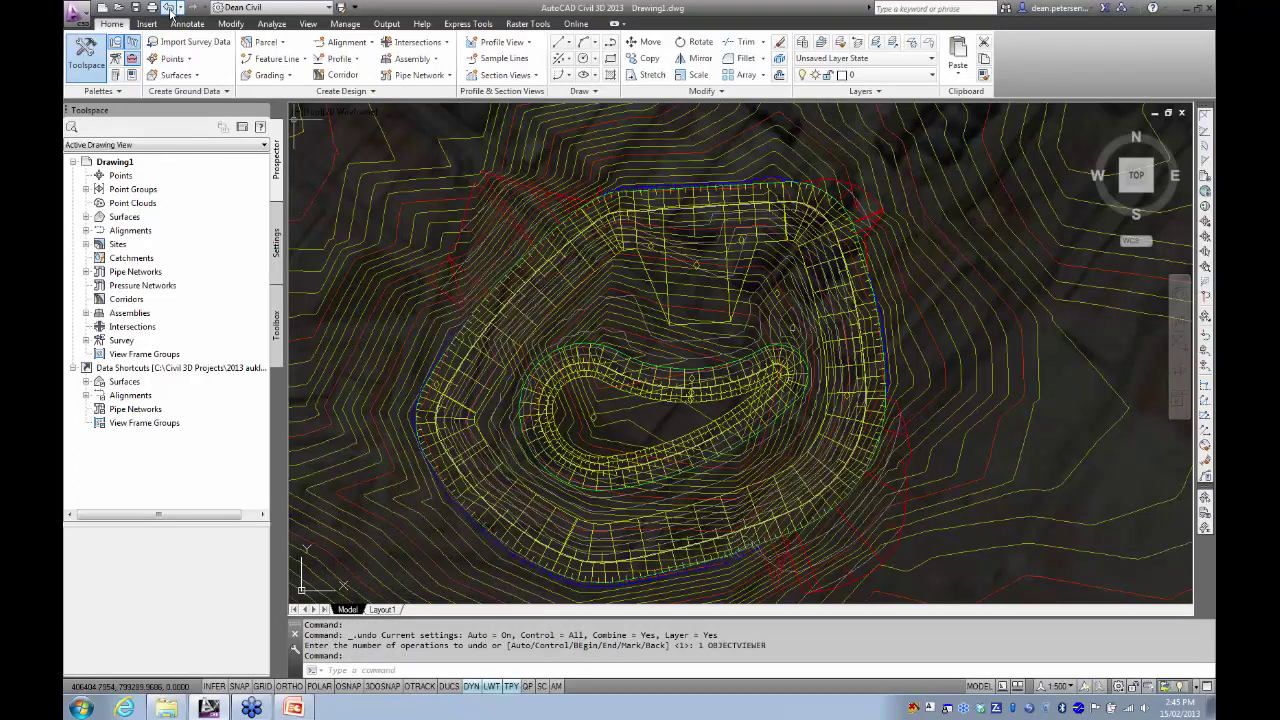
pyautogui.click(181, 8)
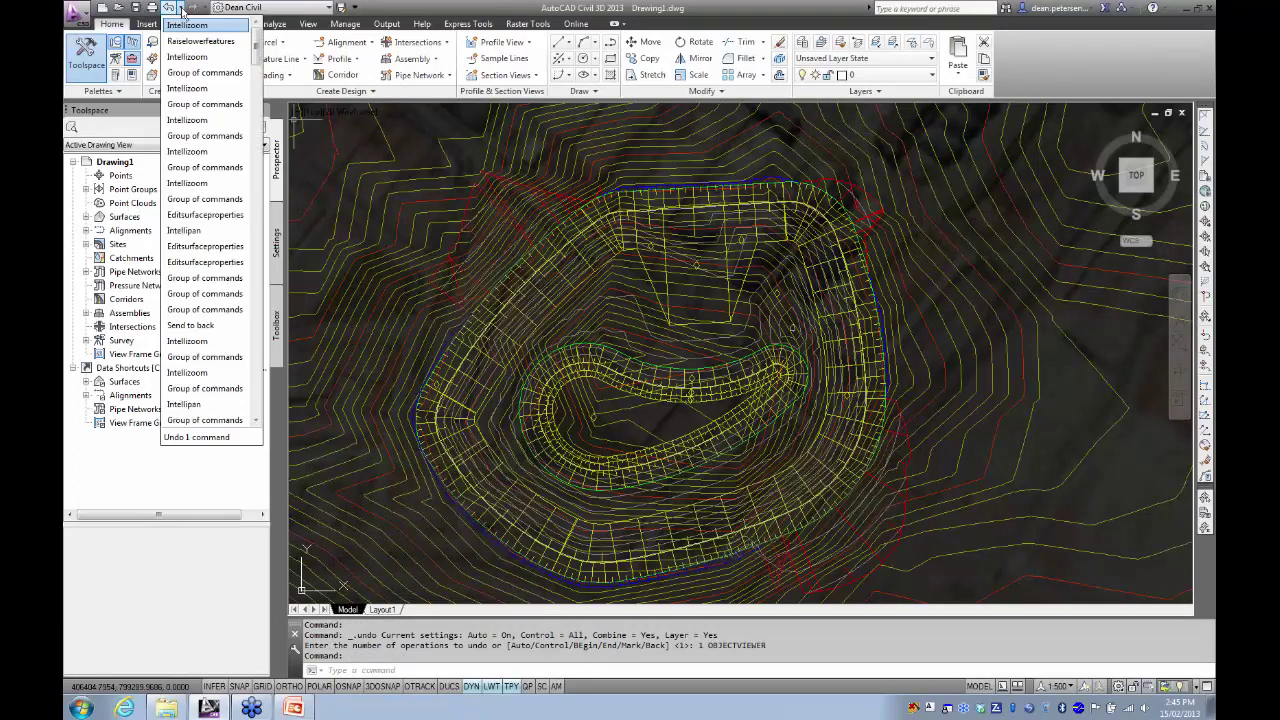
pyautogui.click(195, 42)
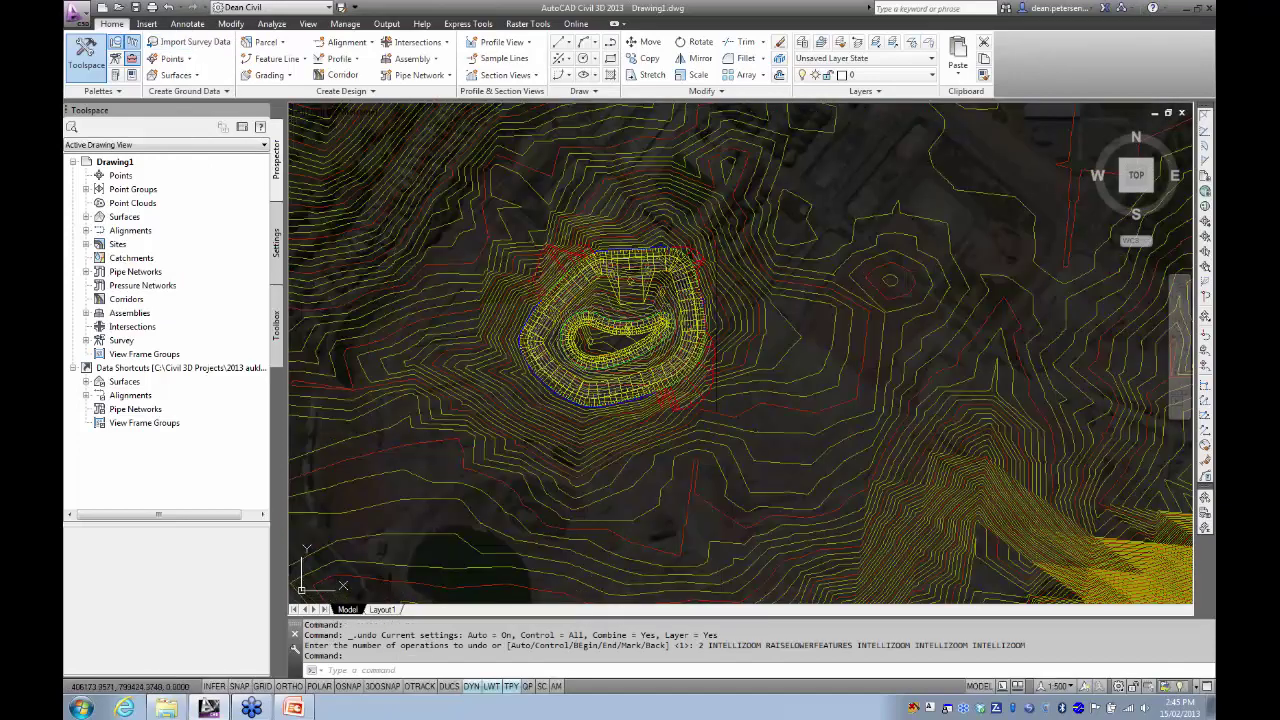
pyautogui.scroll(5, 600, 290)
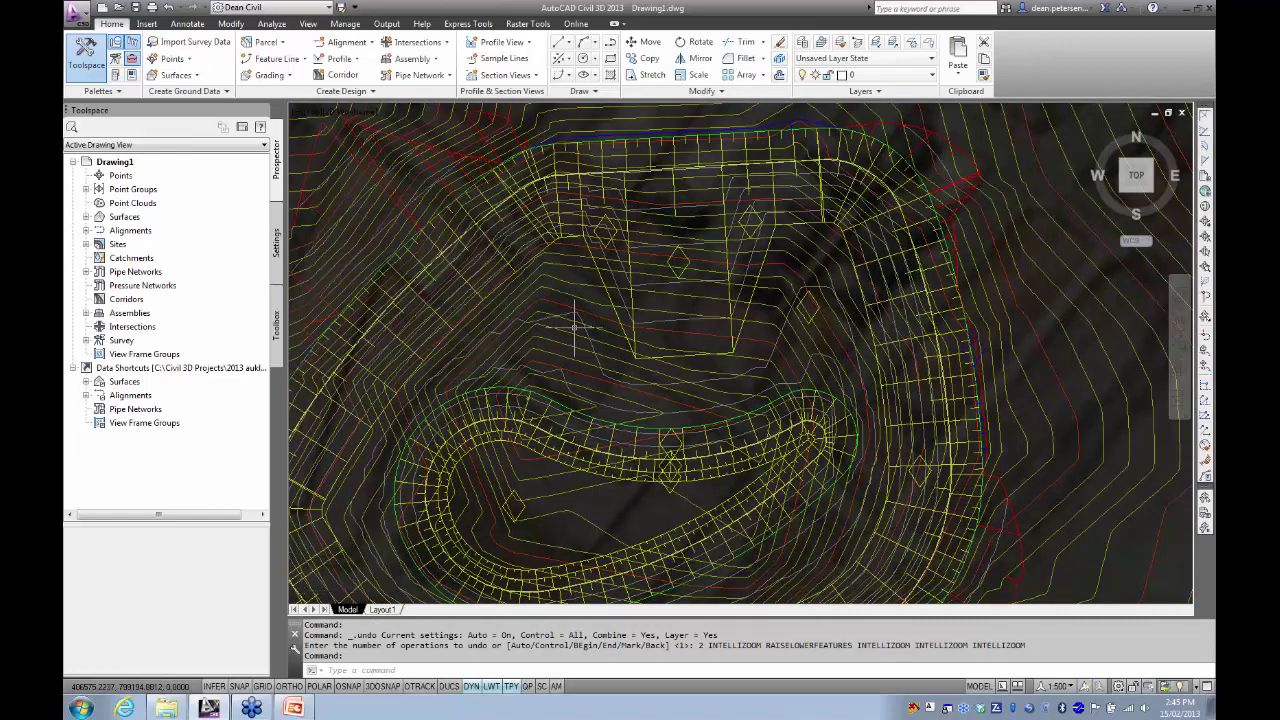
pyautogui.scroll(-2, 543, 320)
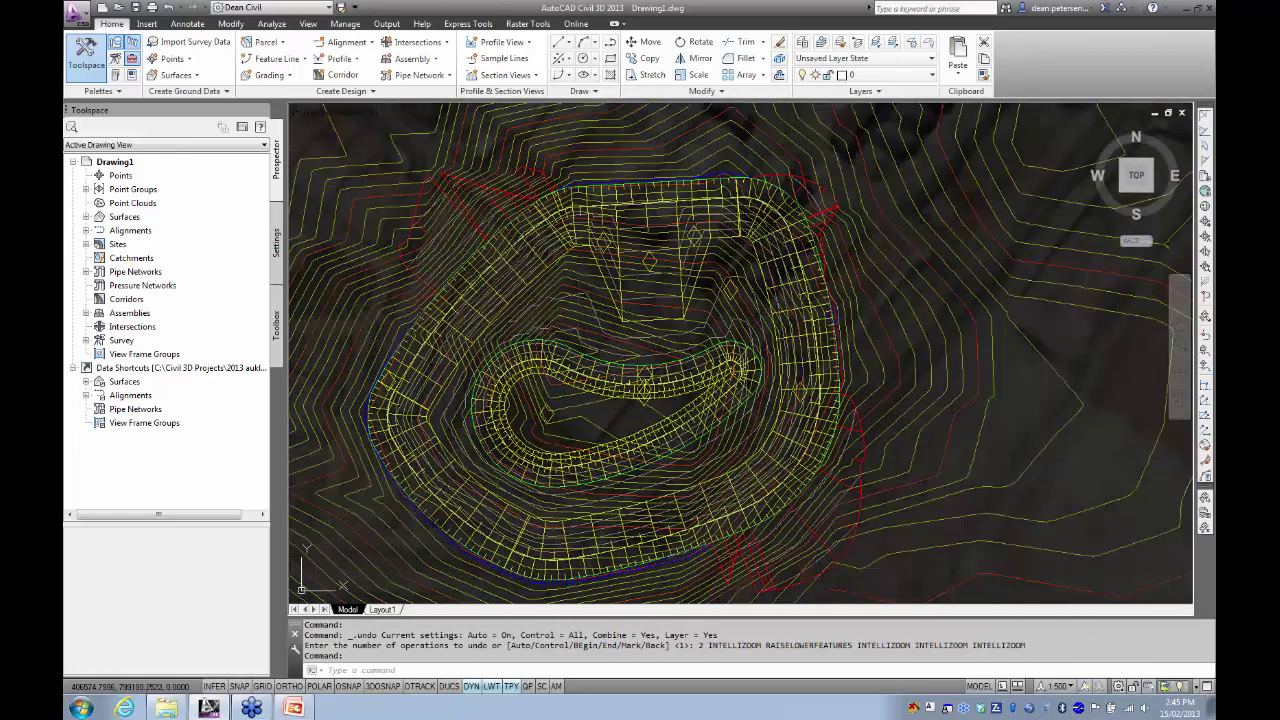
pyautogui.moveTo(373, 287)
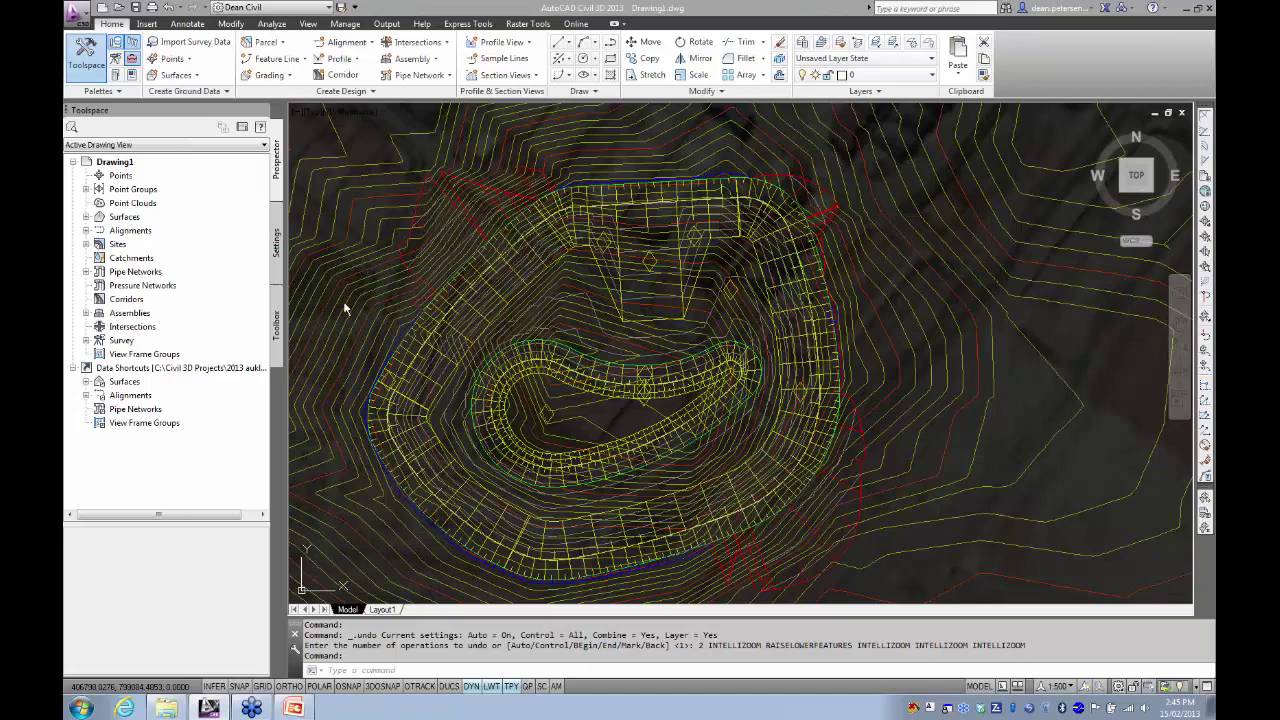
pyautogui.scroll(-5, 345, 303)
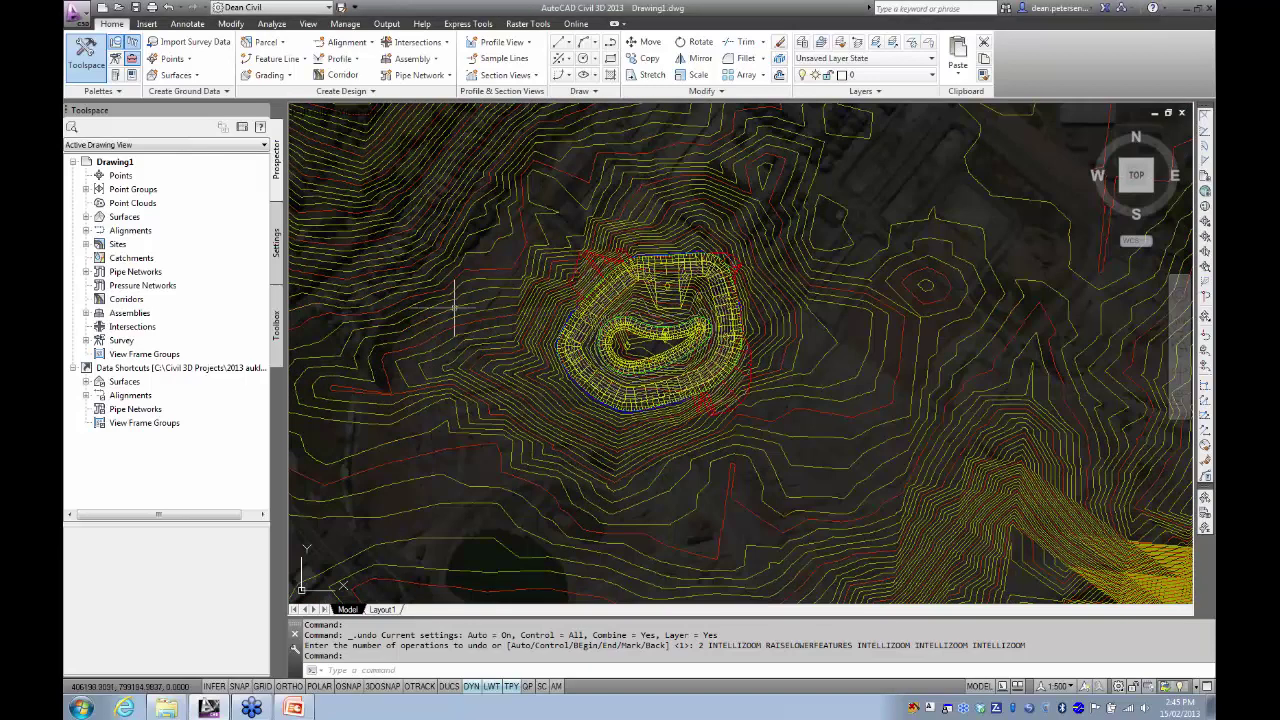
pyautogui.moveTo(455, 307)
pyautogui.scroll(4, 688, 346)
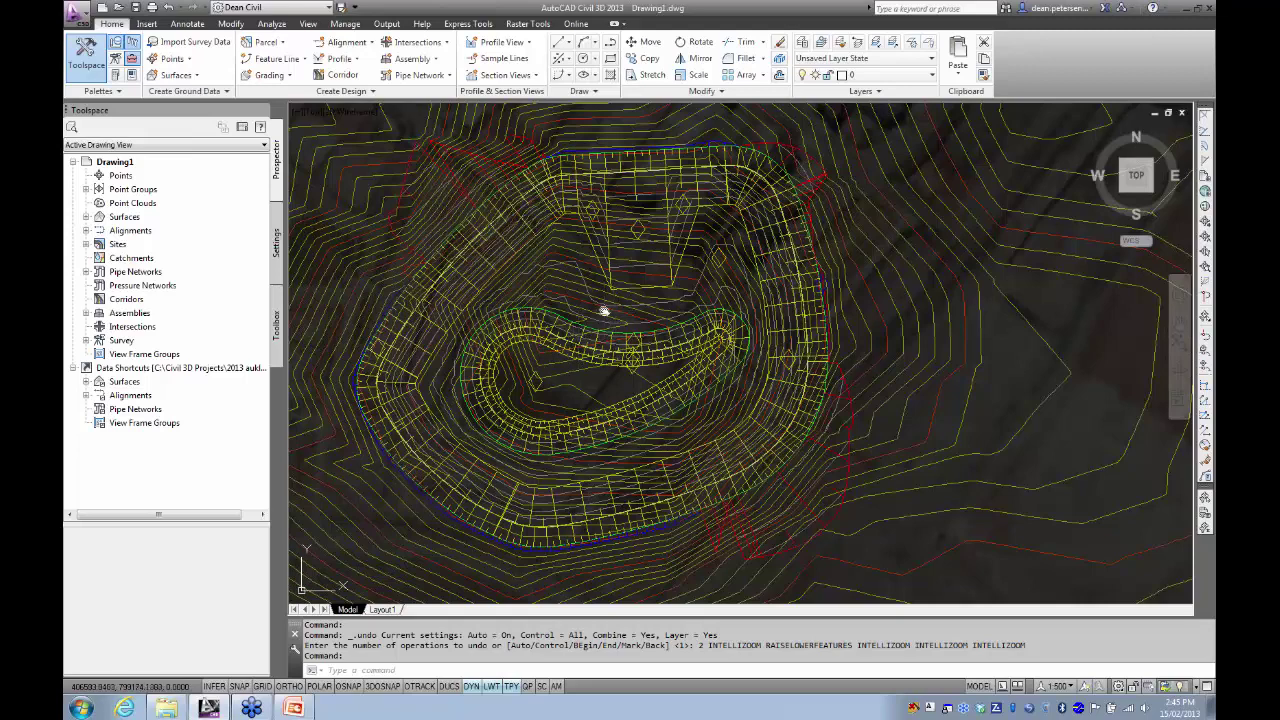
pyautogui.moveTo(600, 306); pyautogui.dragTo(600, 357, button='middle')
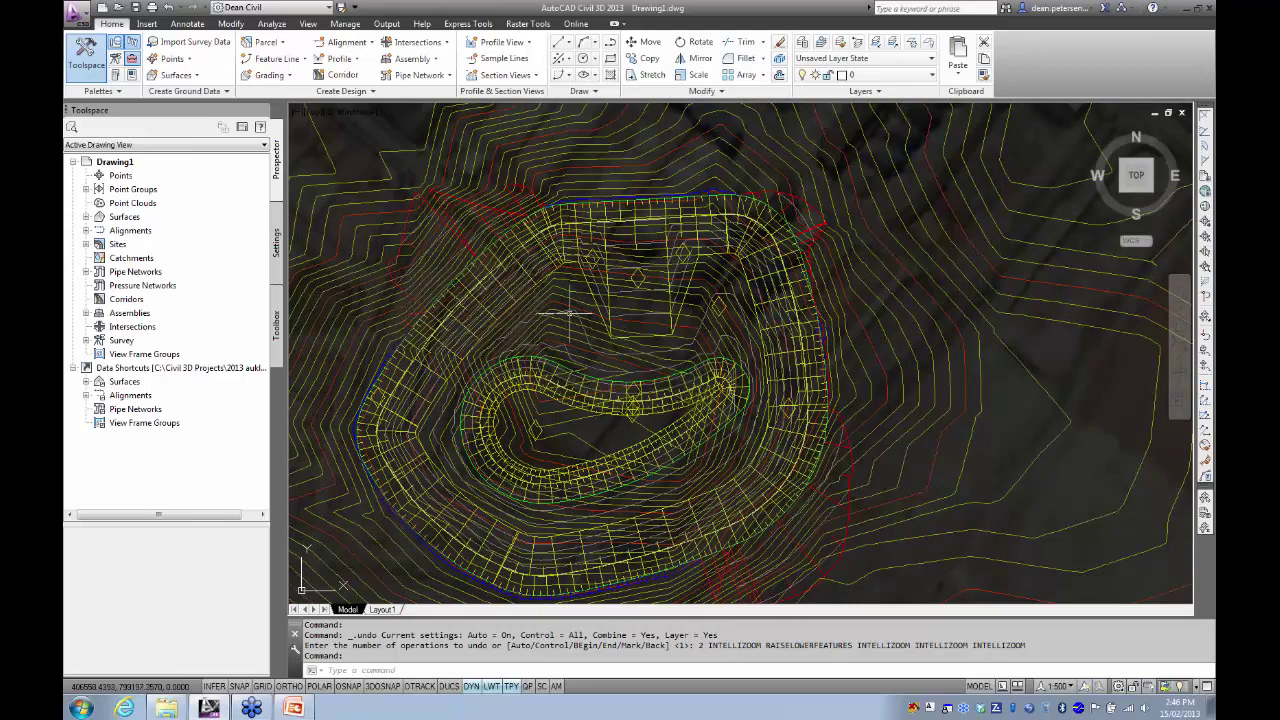
pyautogui.moveTo(577, 297); pyautogui.dragTo(517, 344, button='middle')
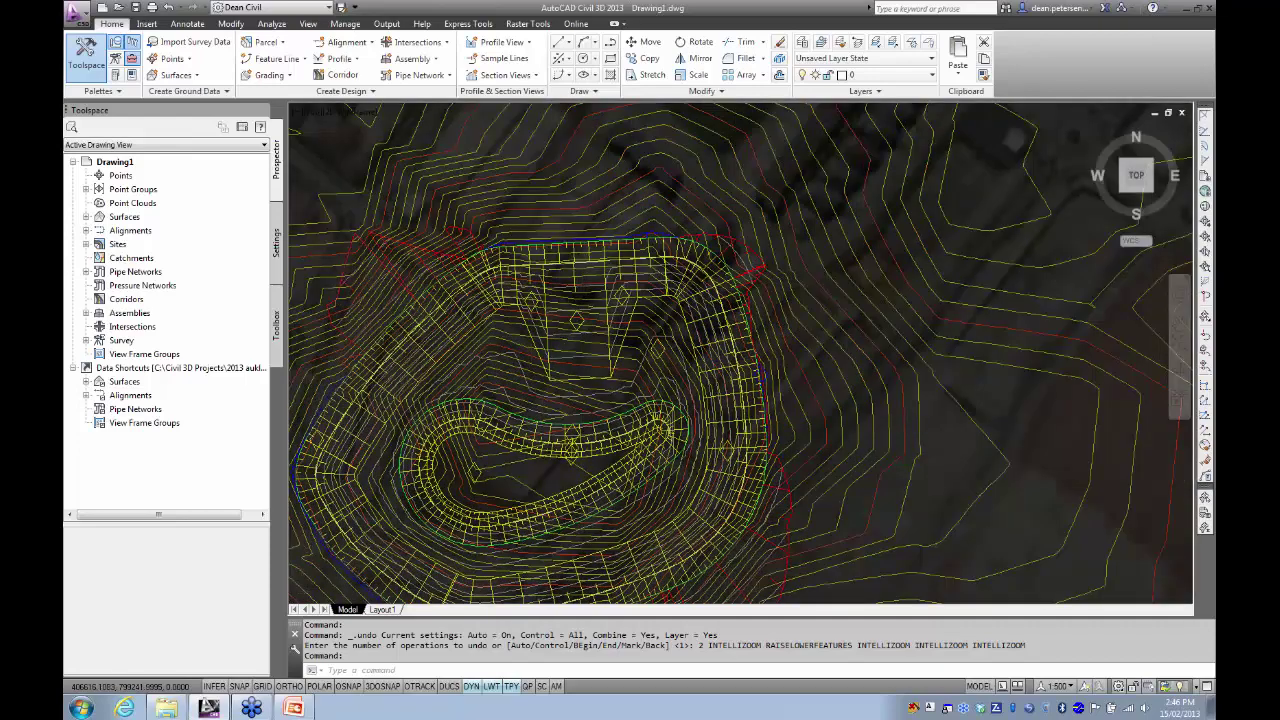
# - Set the analysis type to user-defined contours in the surface properties of the pond base surface
pyautogui.scroll(5, 580, 277)
pyautogui.scroll(-3, 696, 292)
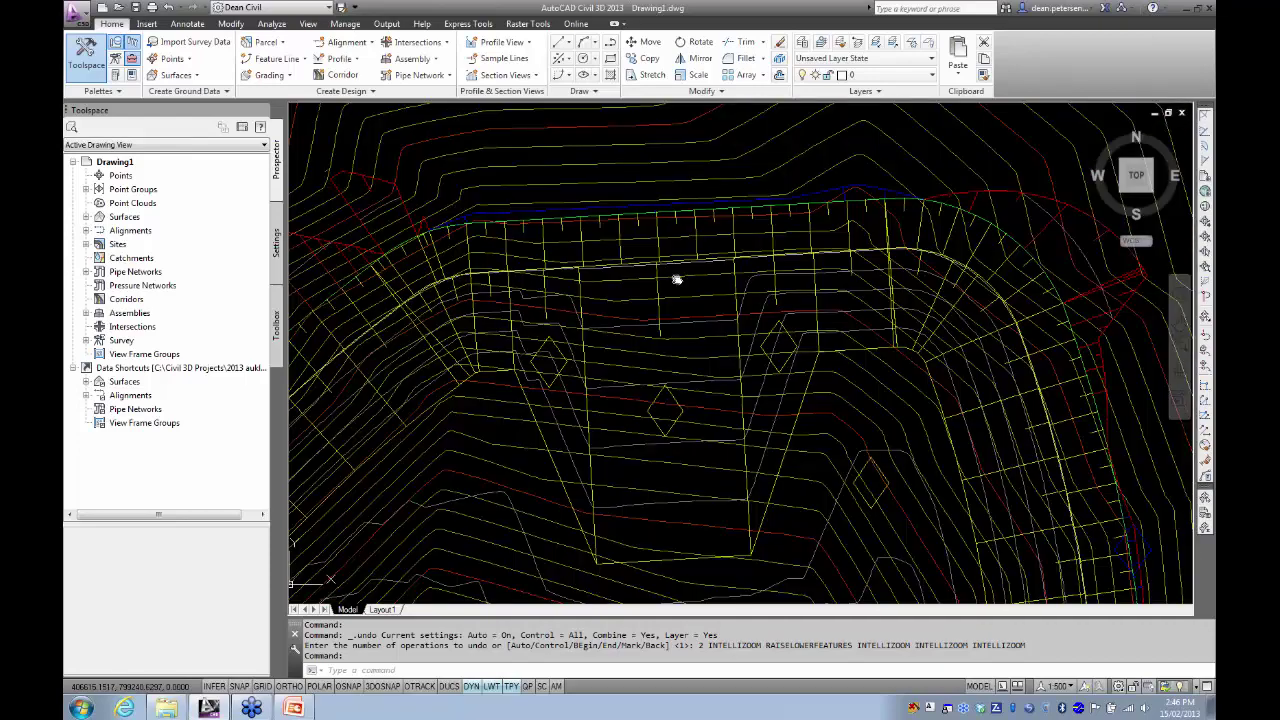
pyautogui.click(738, 276)
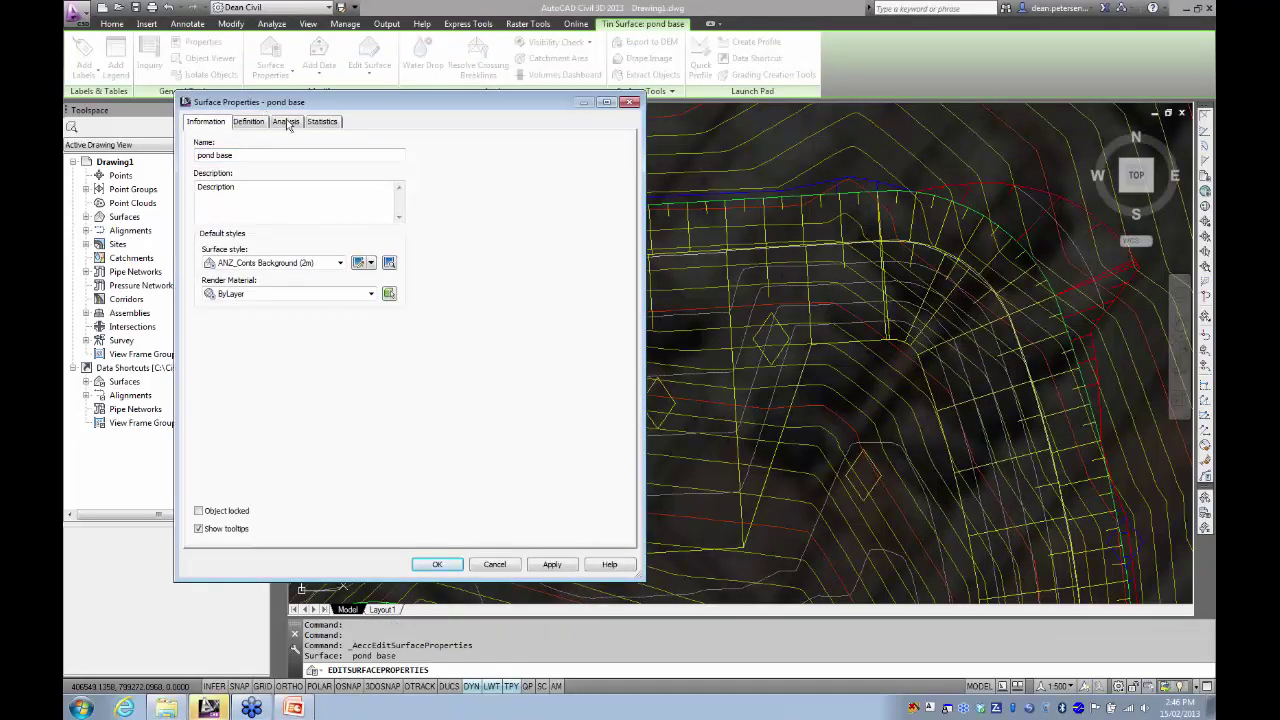
pyautogui.click(287, 122)
pyautogui.moveTo(354, 102); pyautogui.dragTo(508, 77)
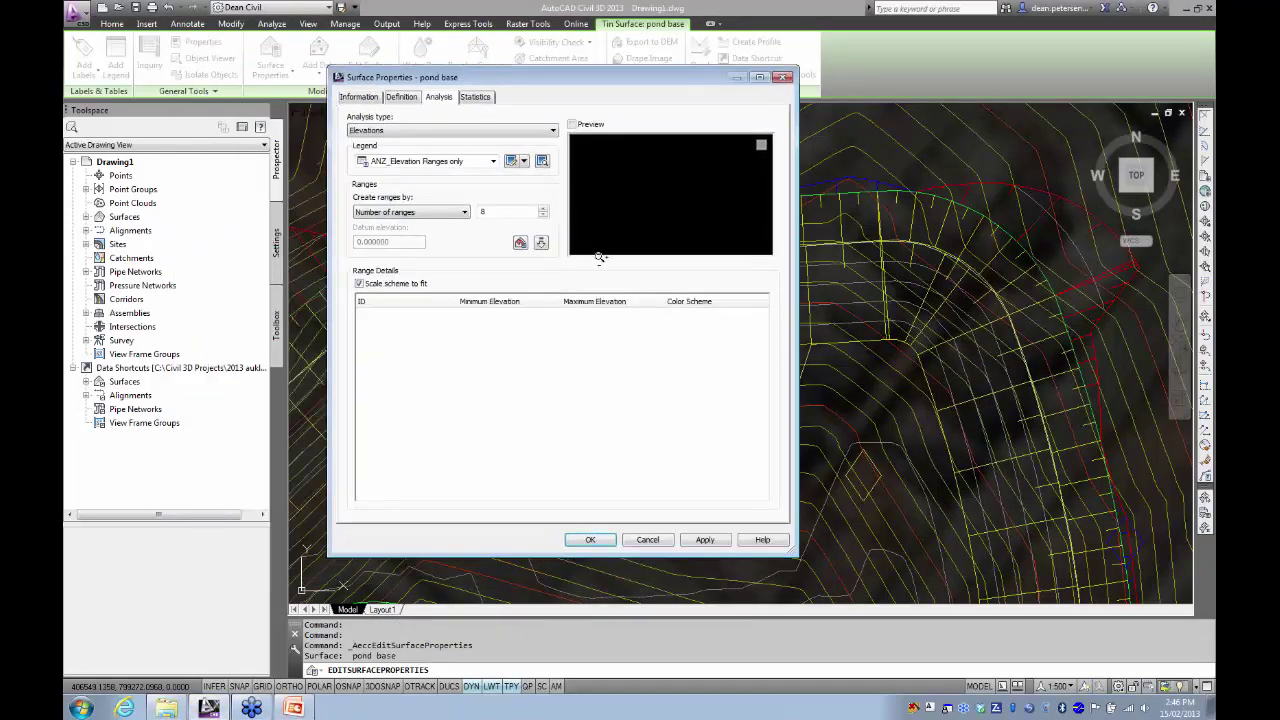
pyautogui.click(430, 130)
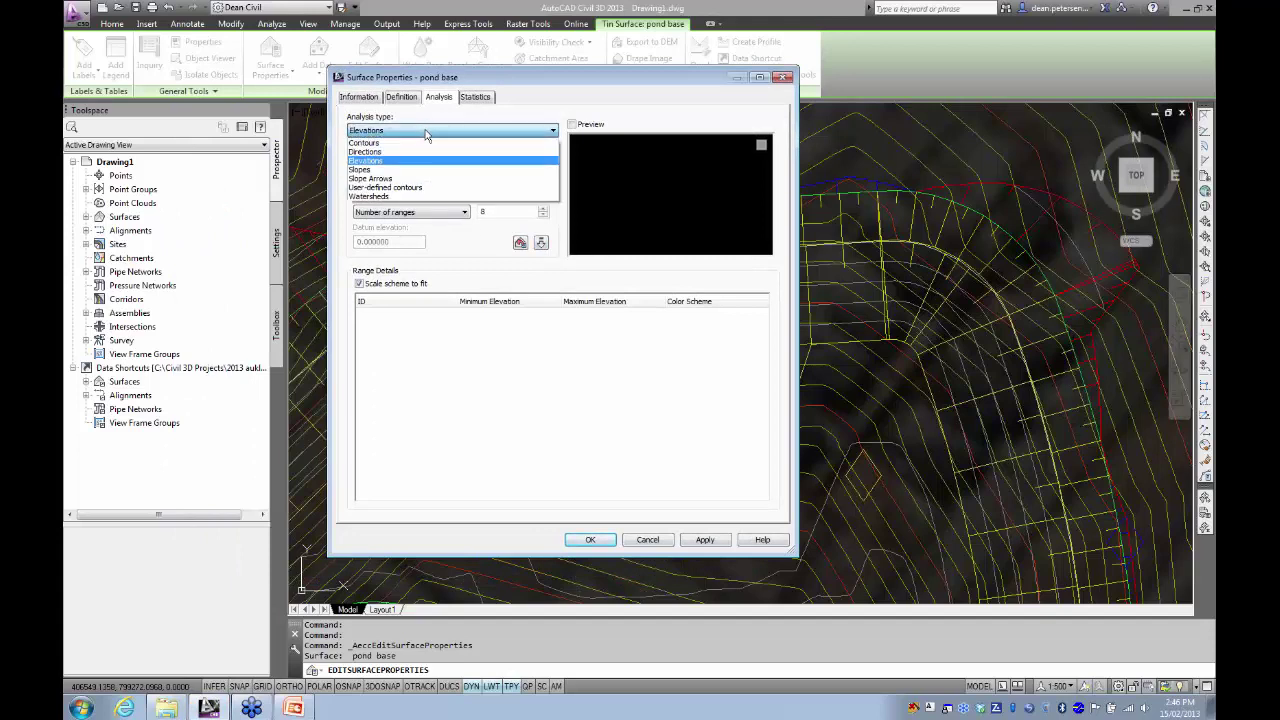
pyautogui.click(397, 188)
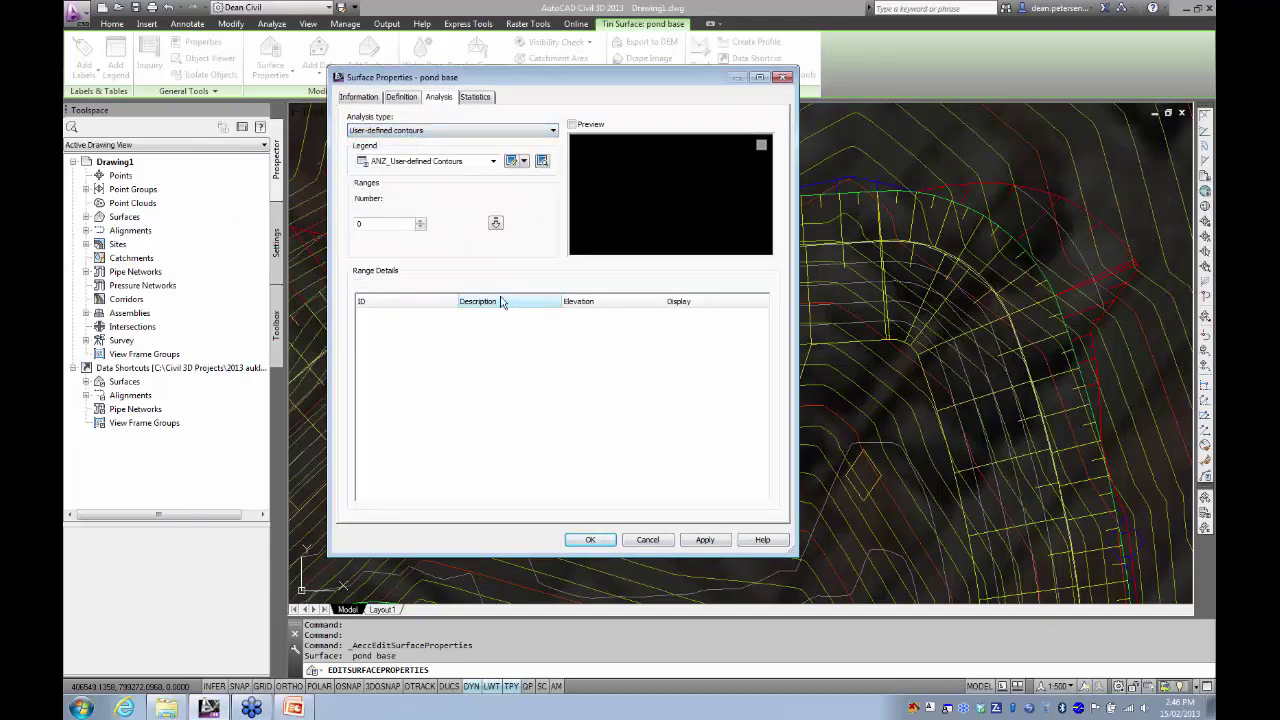
# - Generate one user-defined contour for the pond base surface and accept the surface properties
pyautogui.click(496, 224)
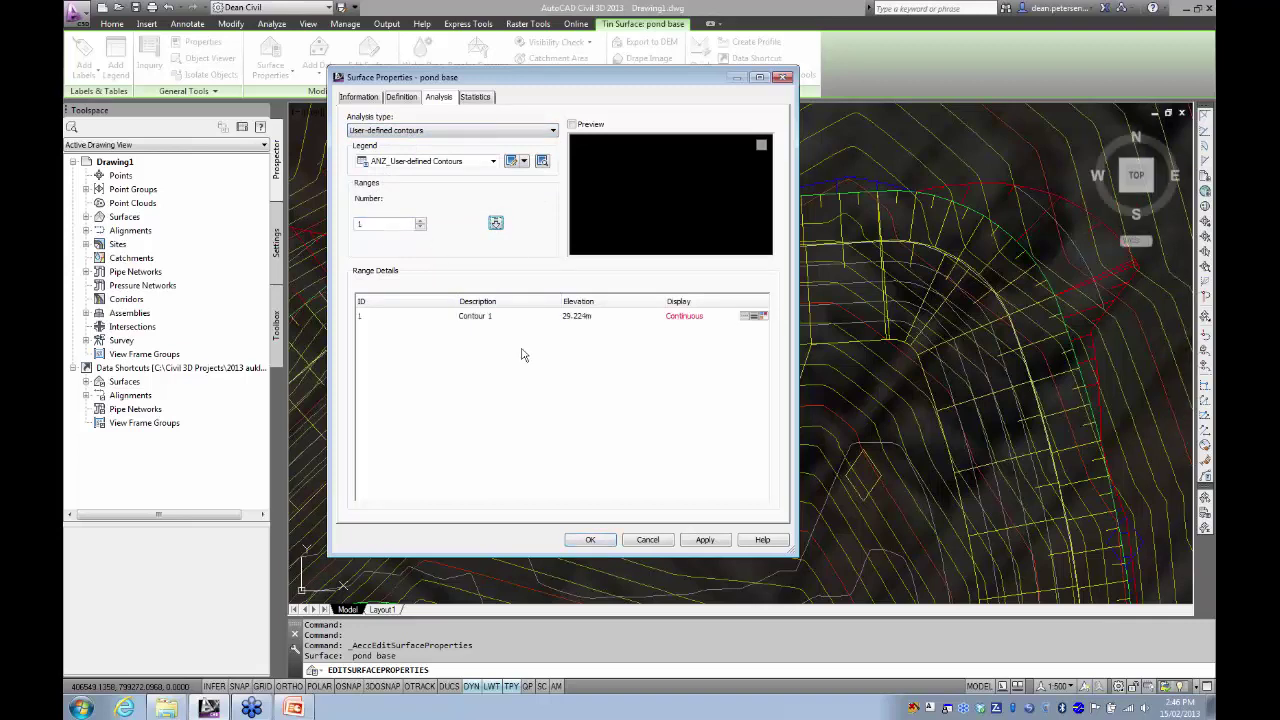
pyautogui.click(589, 322)
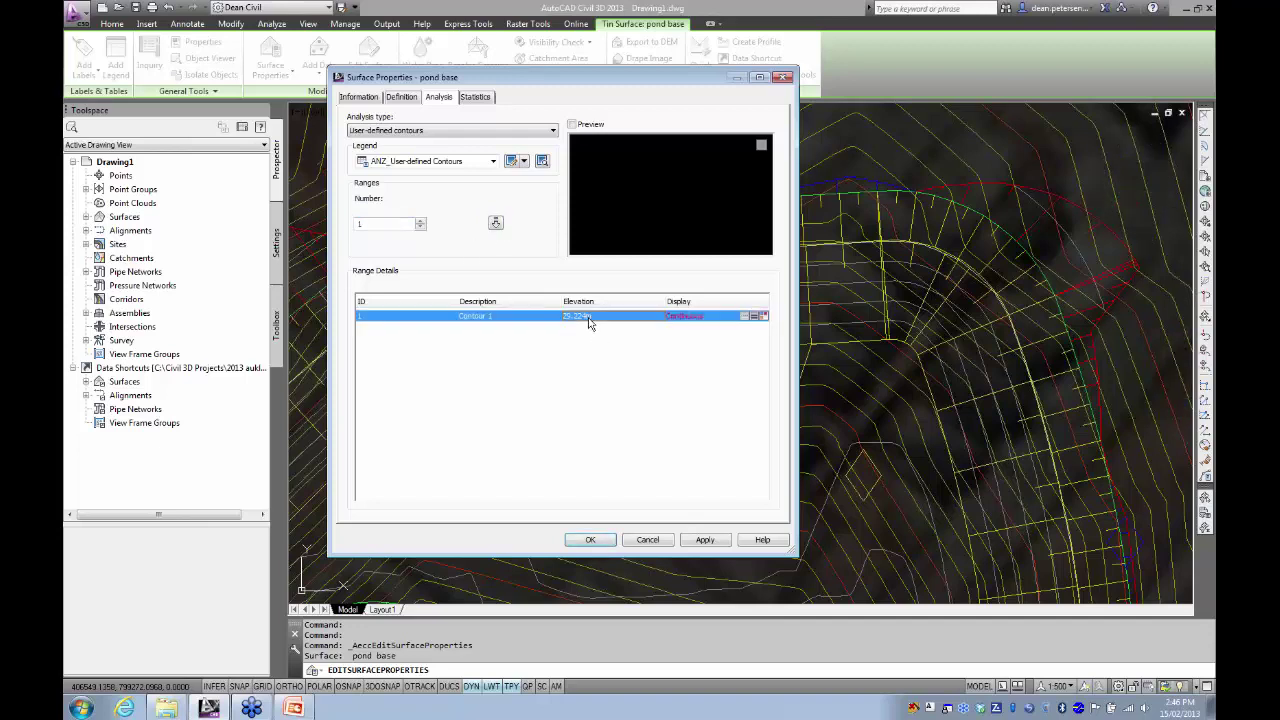
pyautogui.click(598, 316)
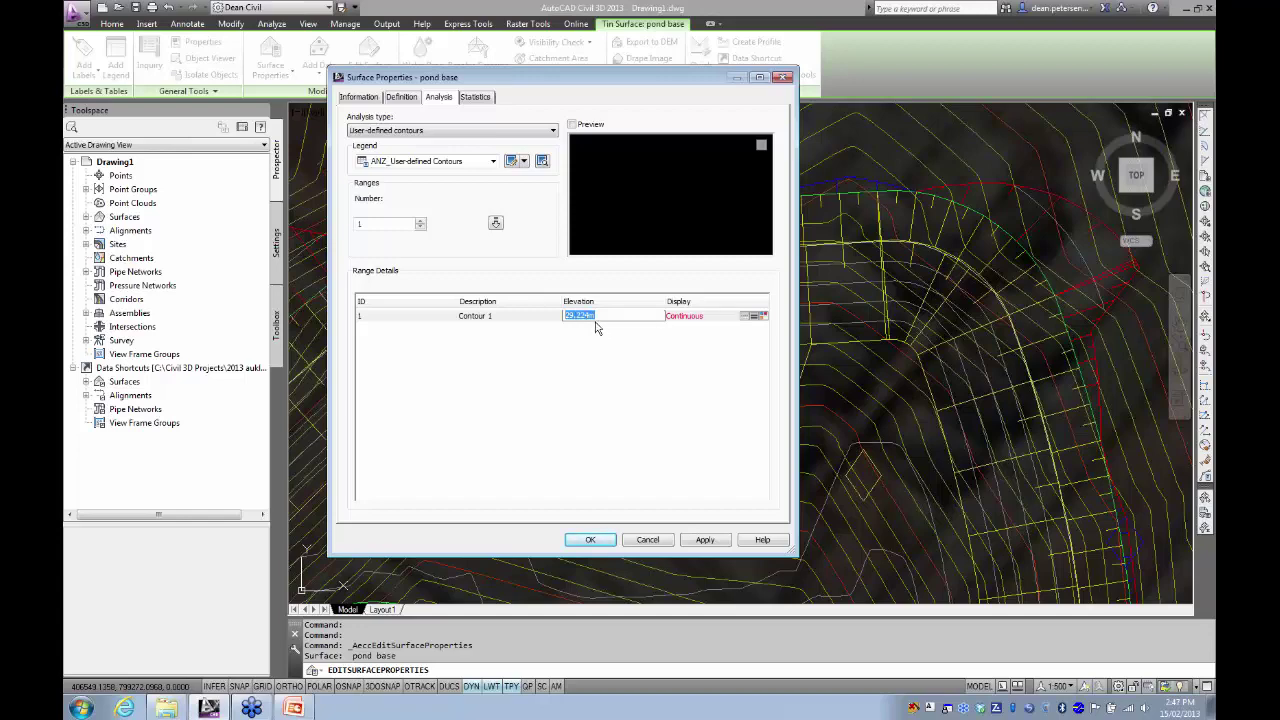
pyautogui.click(593, 540)
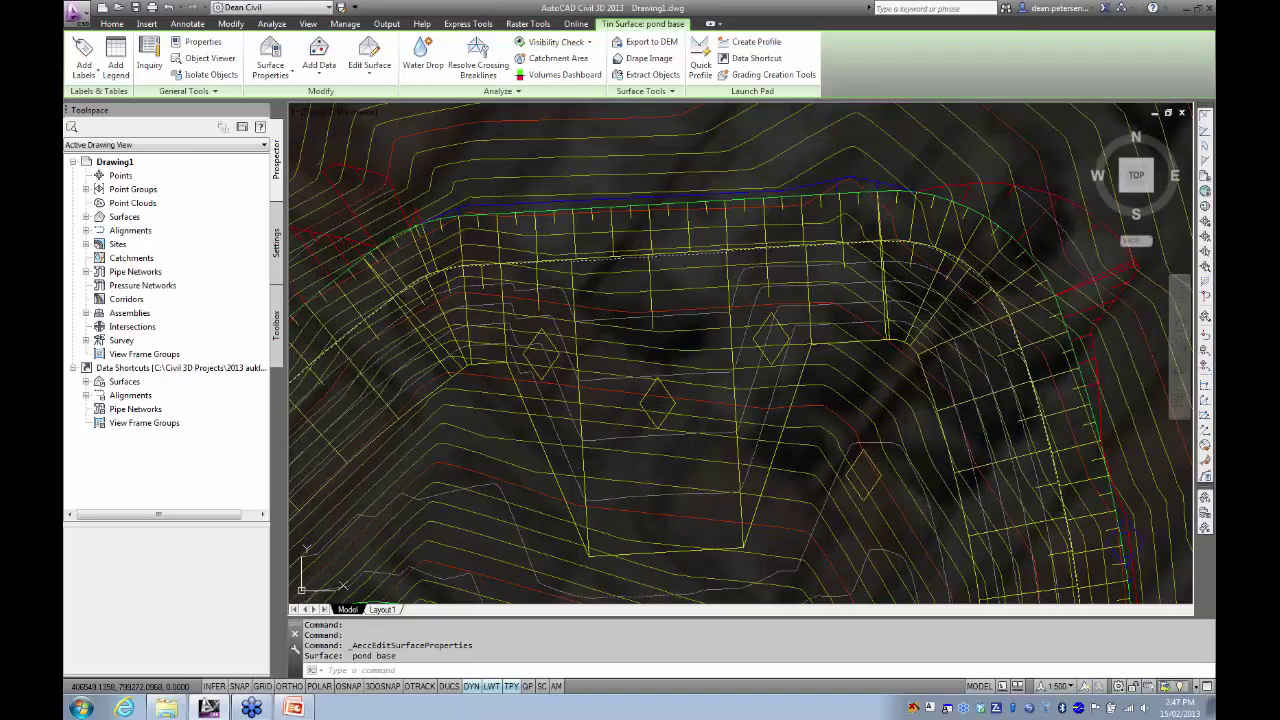
pyautogui.click(632, 250)
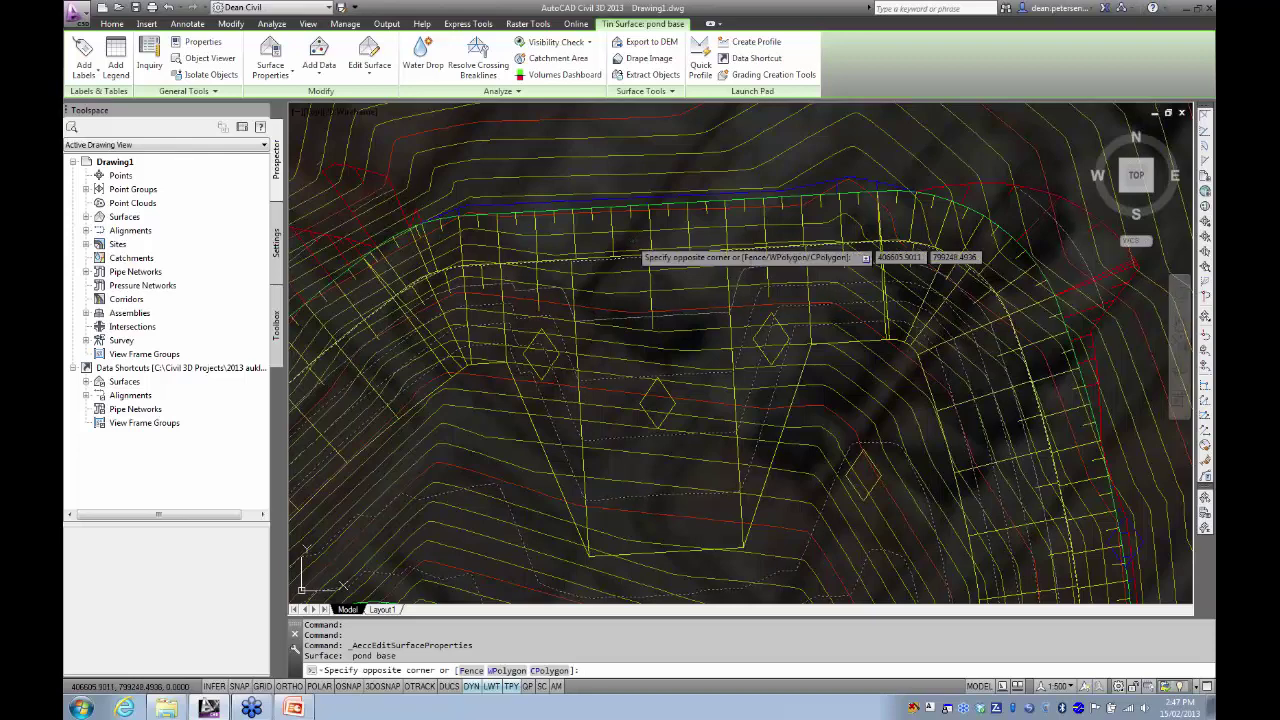
# - Cancel the stray selection window and regenerate the whole drawing
pyautogui.press('Escape')
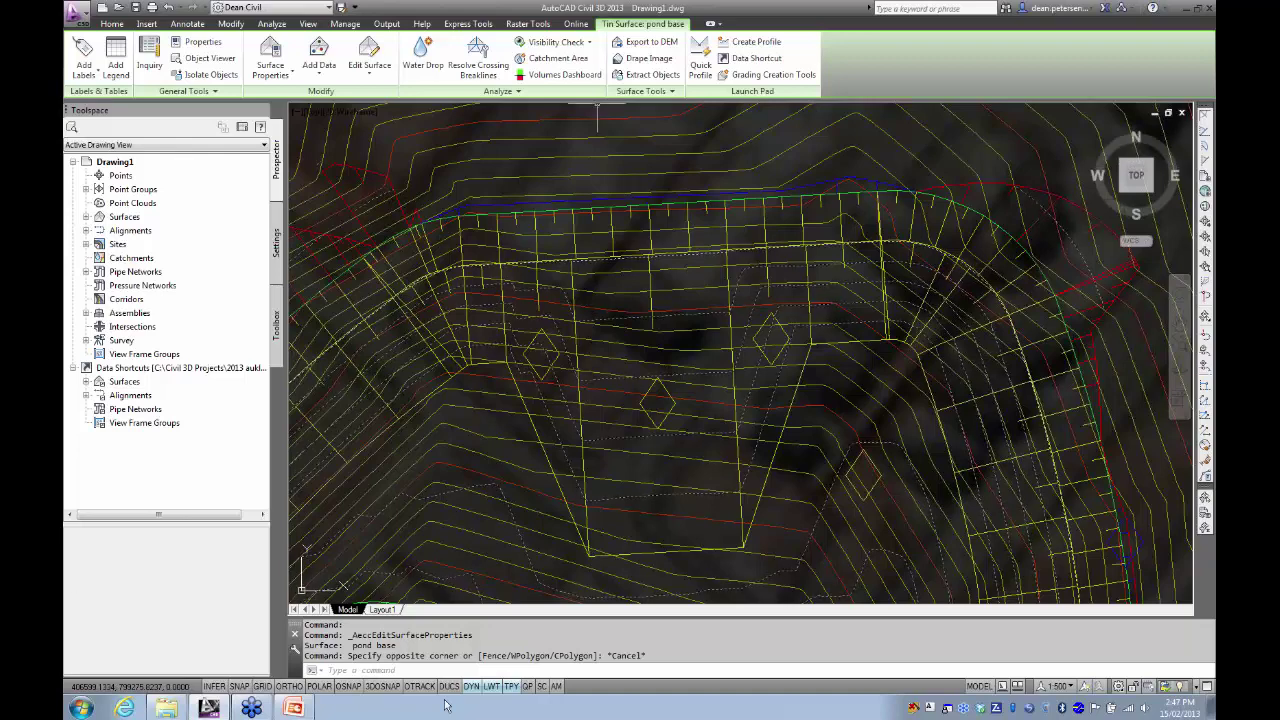
pyautogui.write('rea')
pyautogui.press('Return')
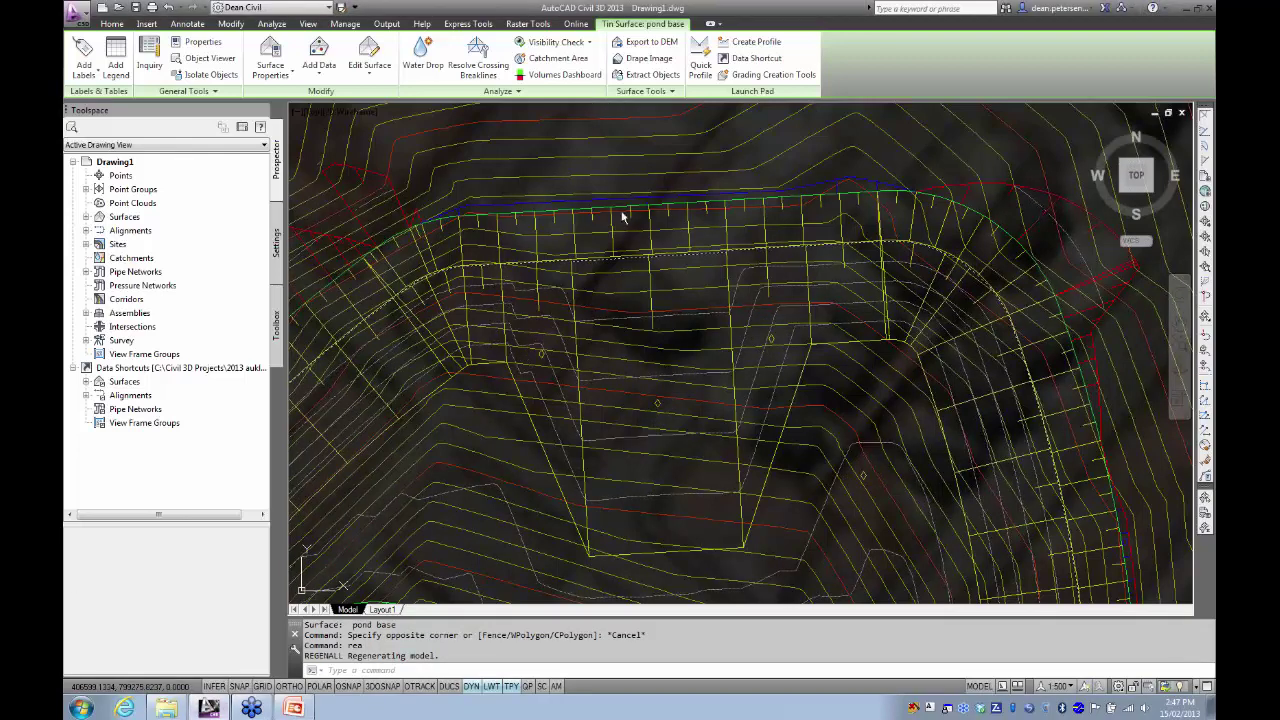
pyautogui.click(212, 708)
pyautogui.click(216, 708)
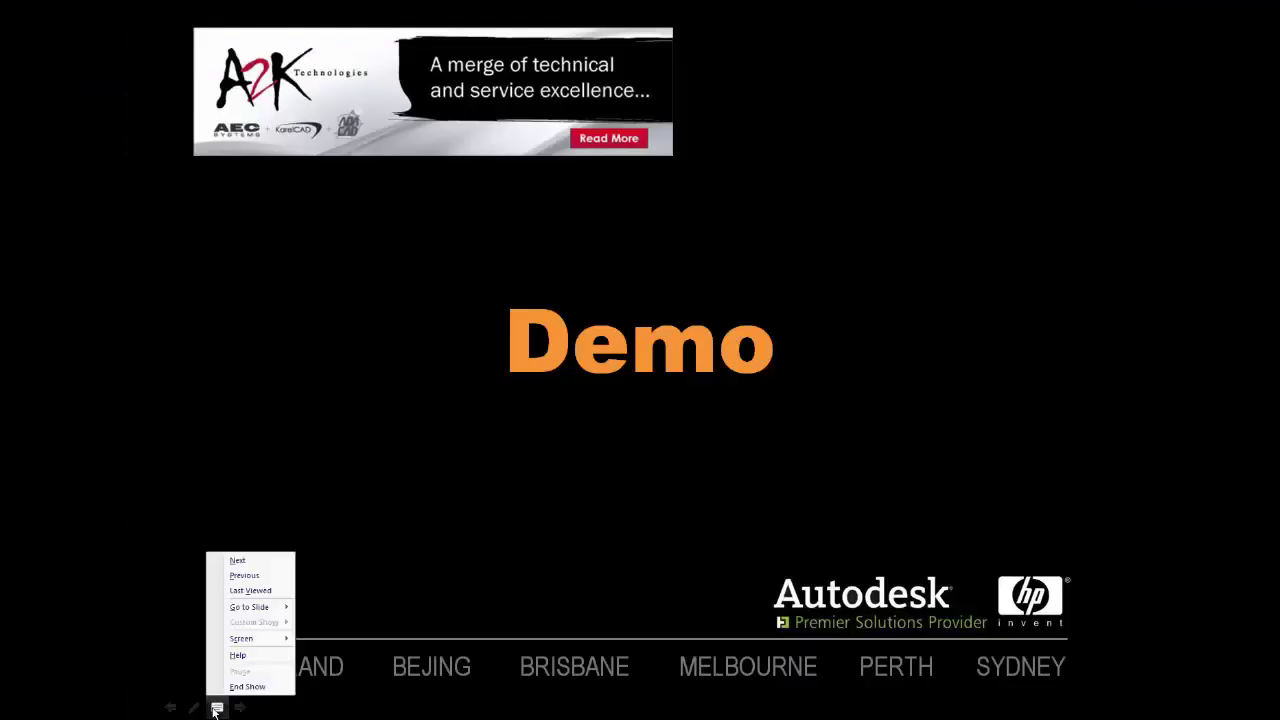
pyautogui.click(256, 498)
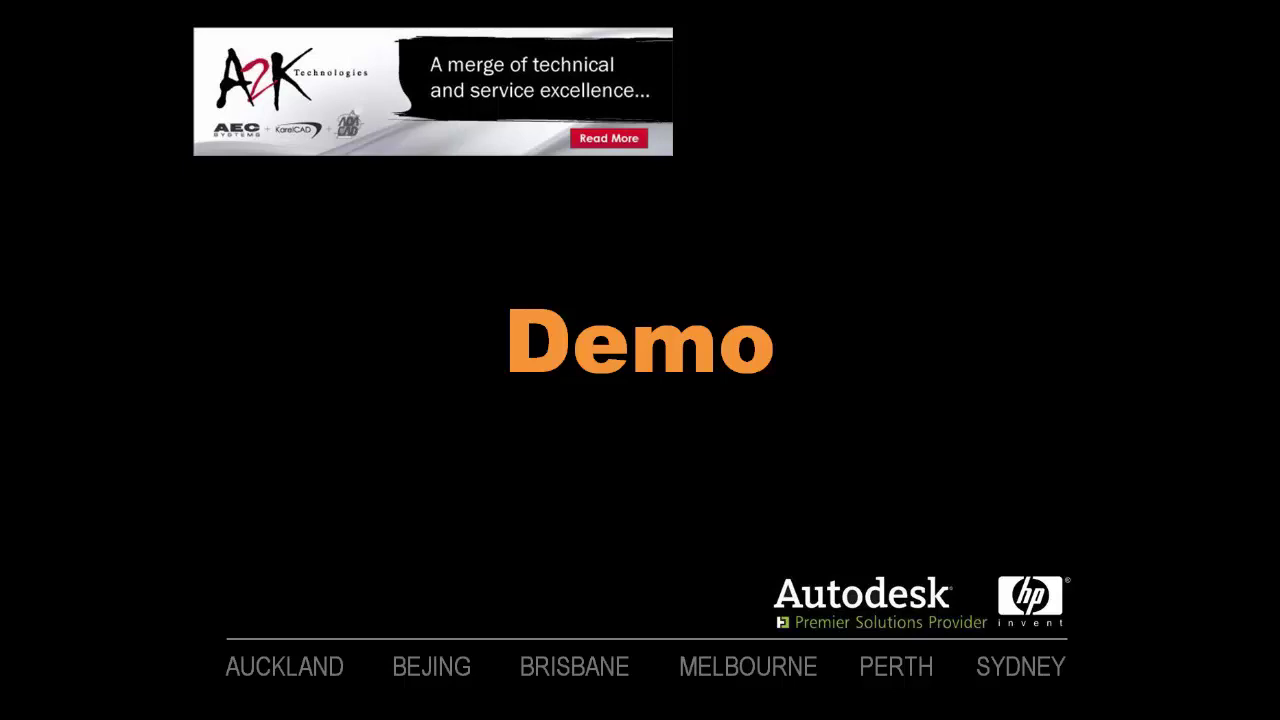
pyautogui.hotkey('alt', 'Tab')
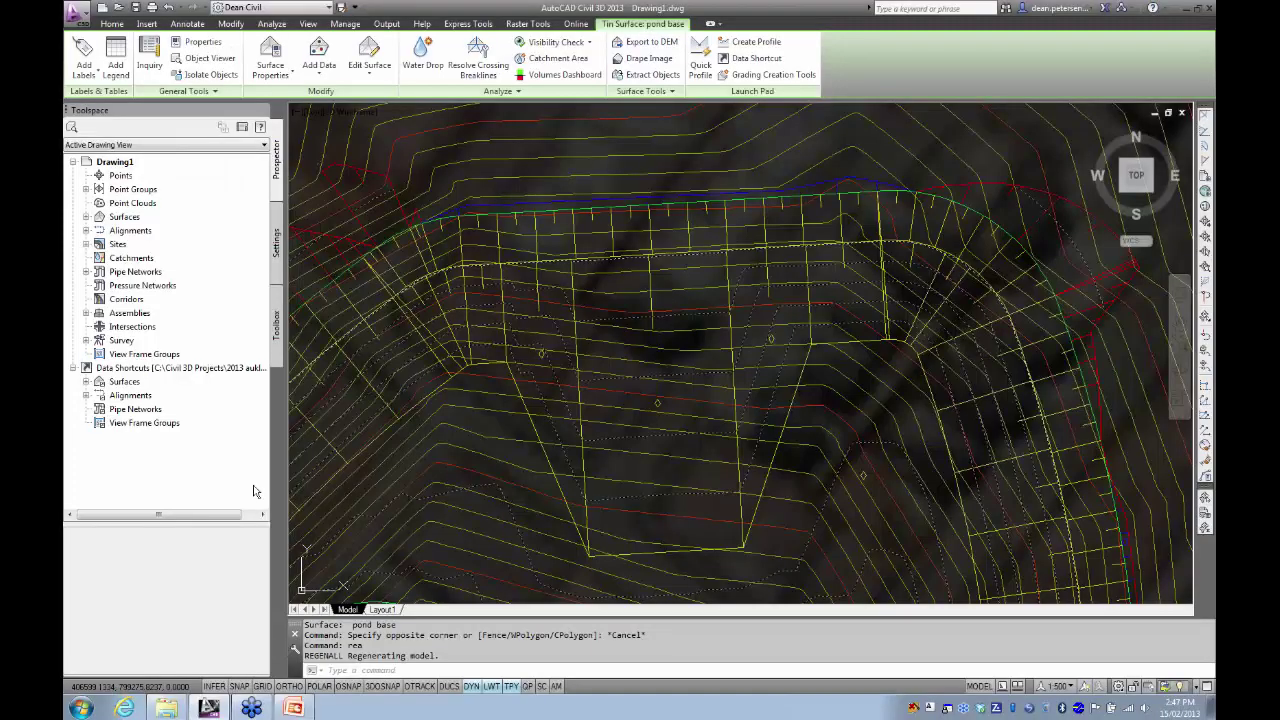
pyautogui.press('Escape')
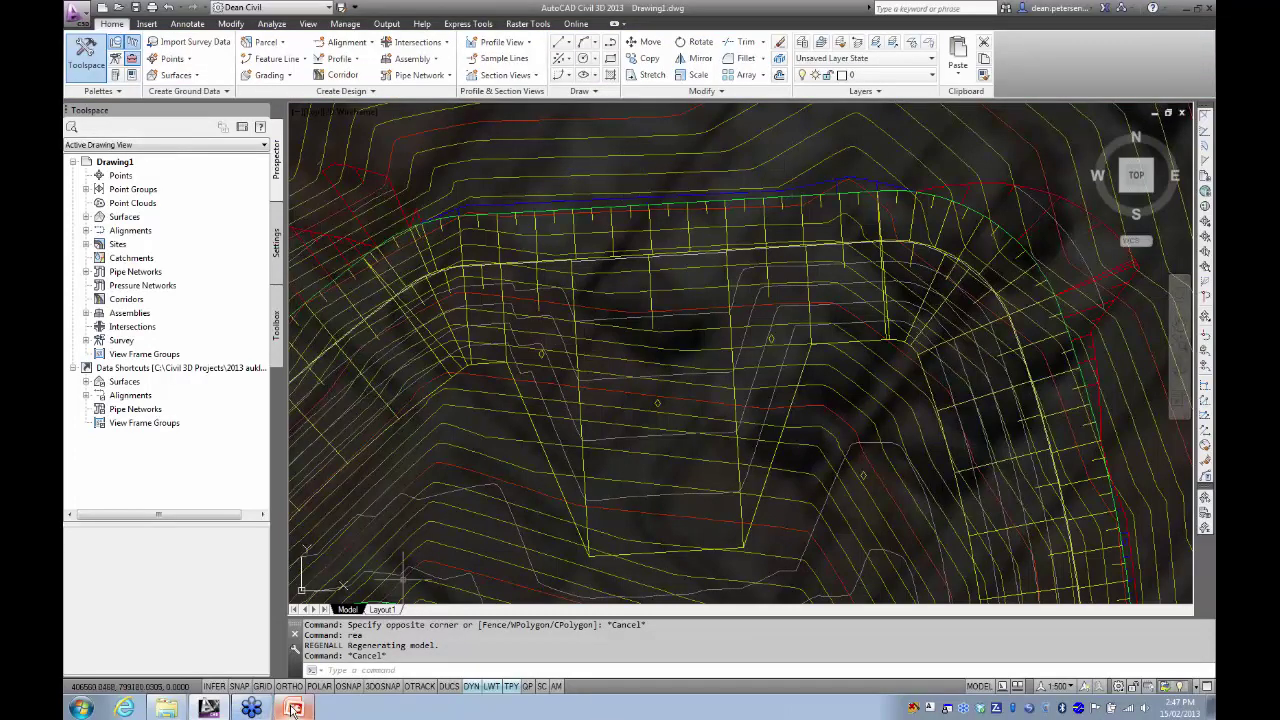
pyautogui.click(208, 707)
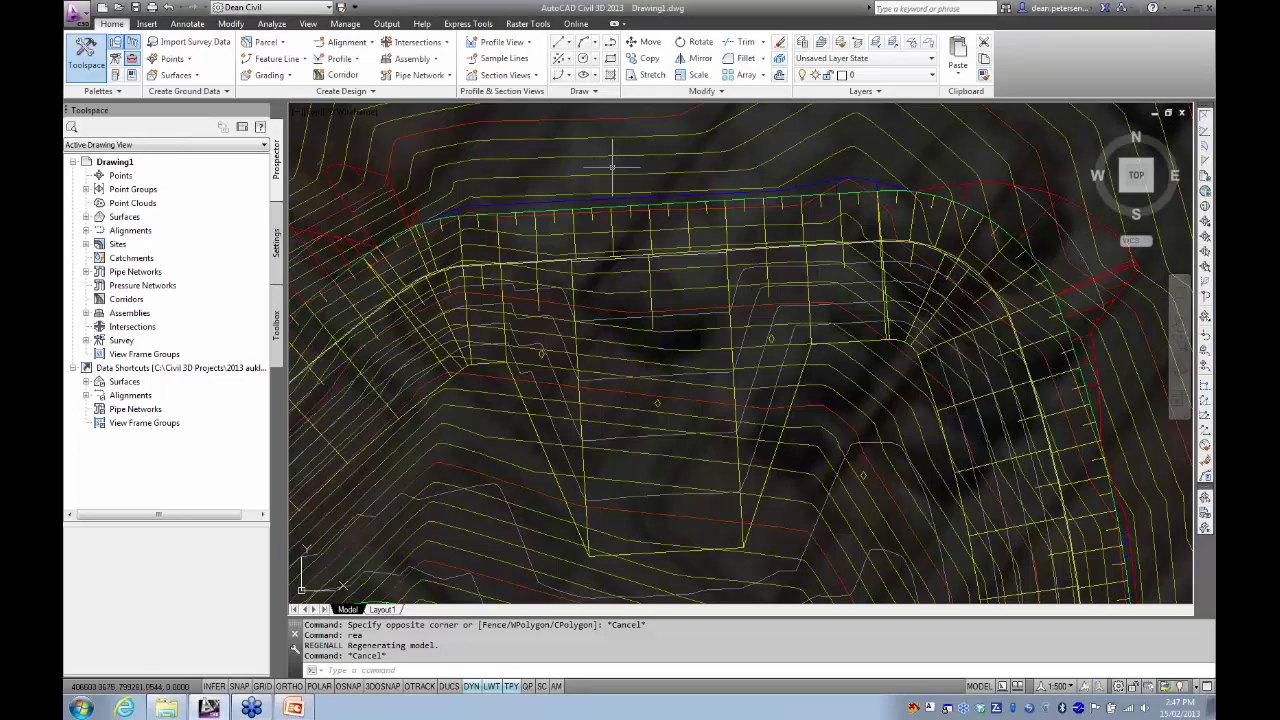
# - Check the elevation of the pond base surface along the pond's northern edge
pyautogui.moveTo(600, 165); pyautogui.dragTo(515, 165, button='middle')
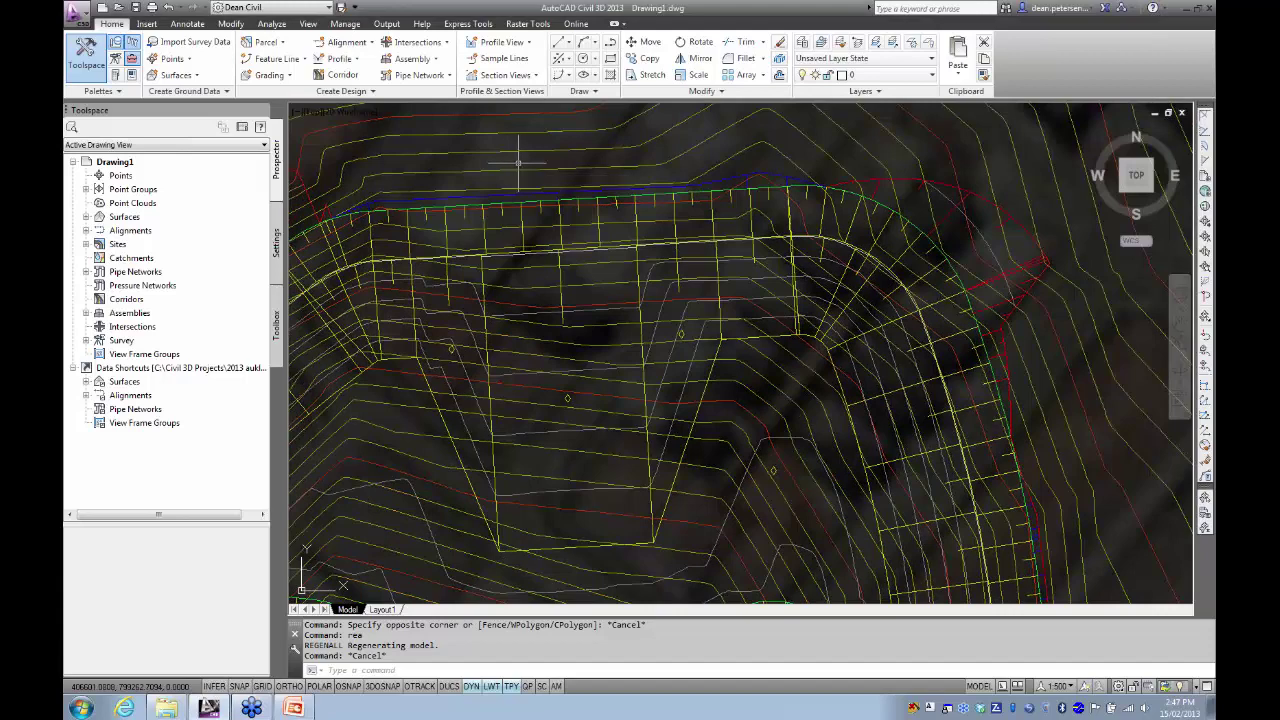
pyautogui.scroll(-2, 535, 150)
pyautogui.scroll(2, 574, 166)
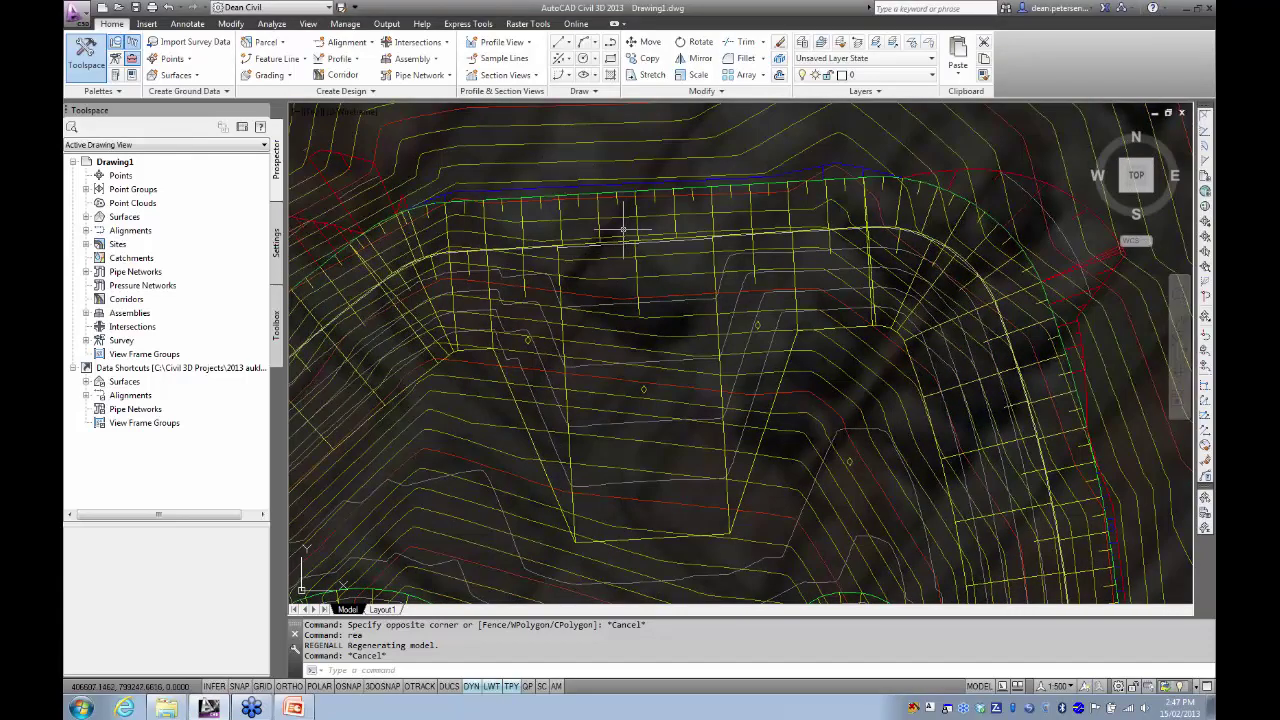
pyautogui.moveTo(622, 232)
pyautogui.scroll(3, 624, 248)
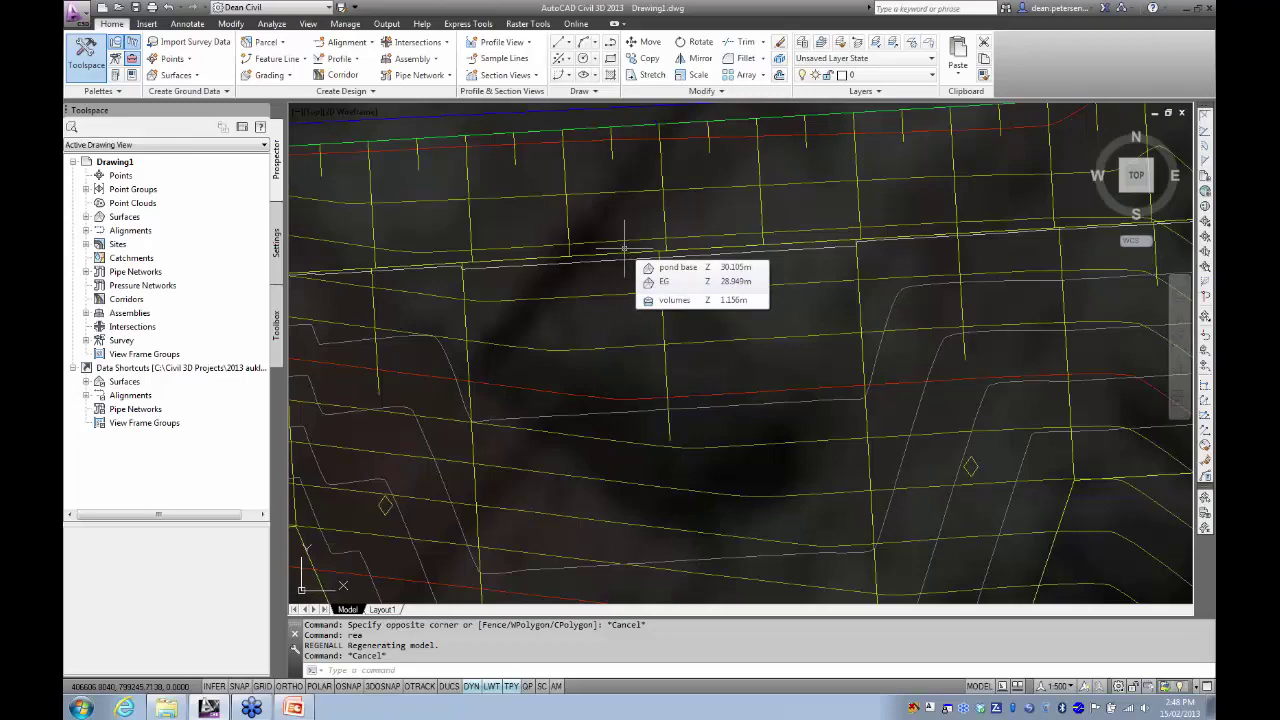
# - In the pond base surface properties, set the elevation of the user-defined contour to 30.1 m
pyautogui.scroll(-8, 624, 250)
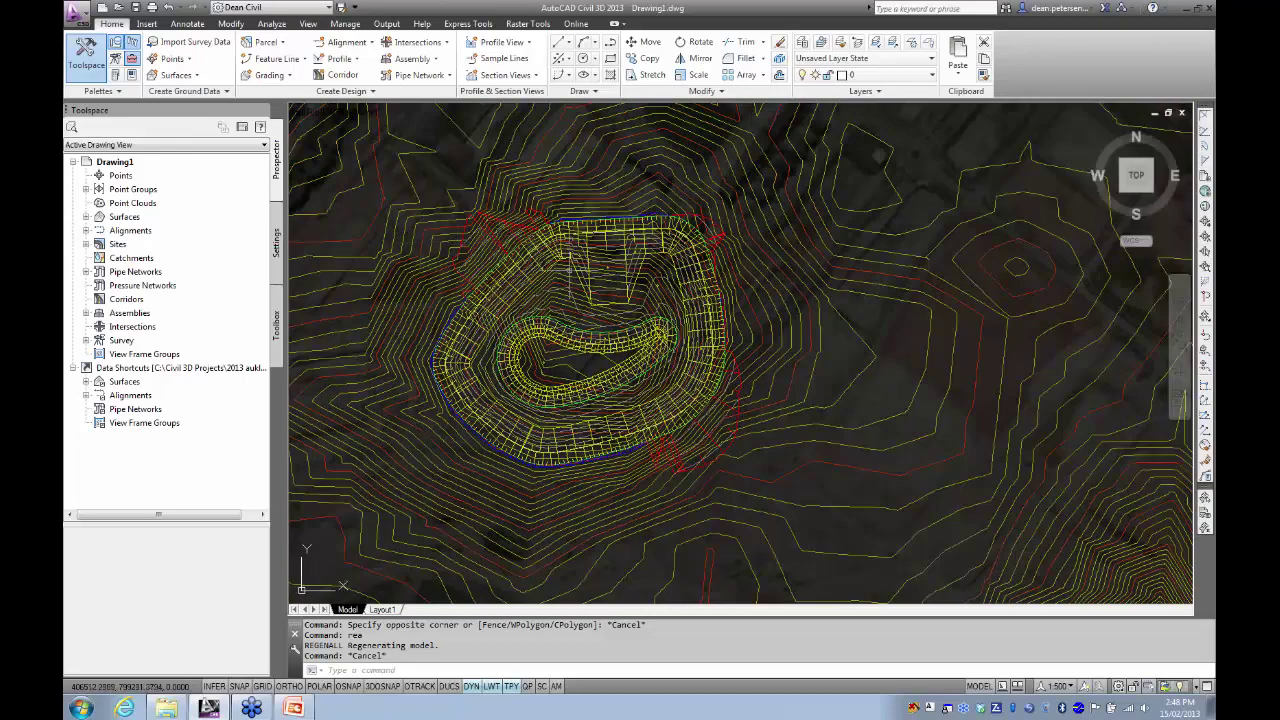
pyautogui.scroll(4, 602, 258)
pyautogui.click(598, 250)
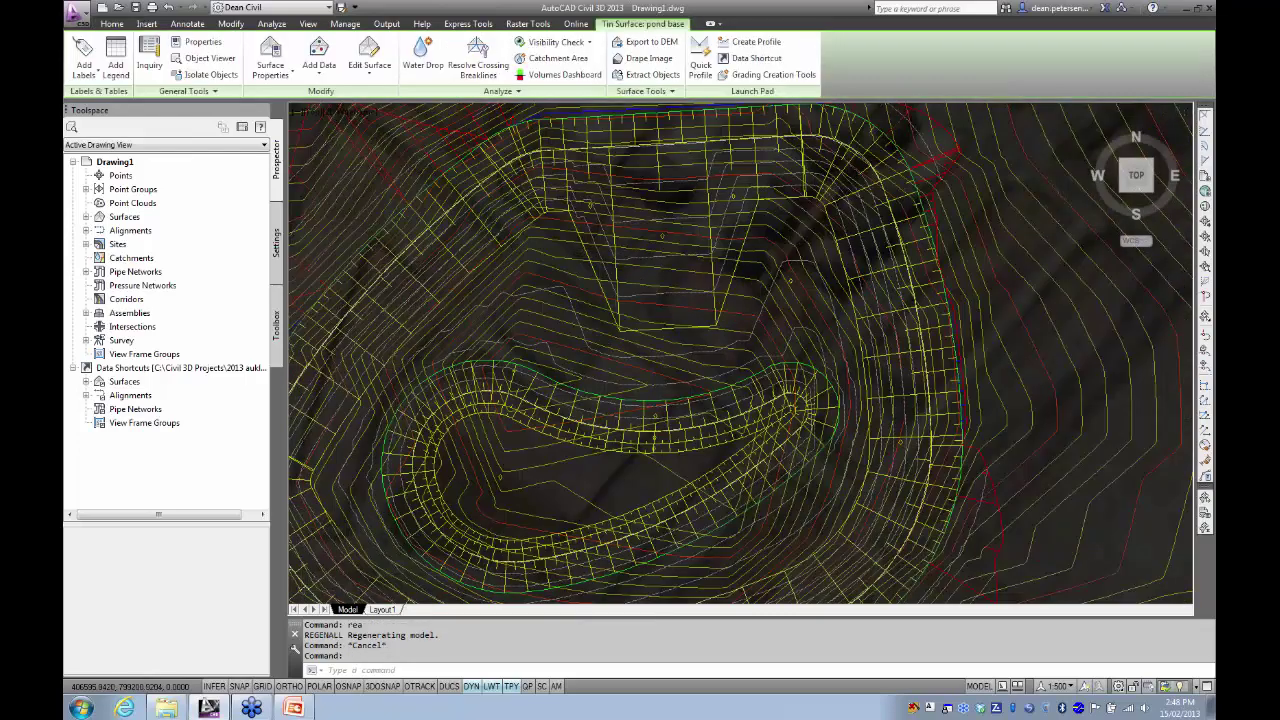
pyautogui.click(270, 60)
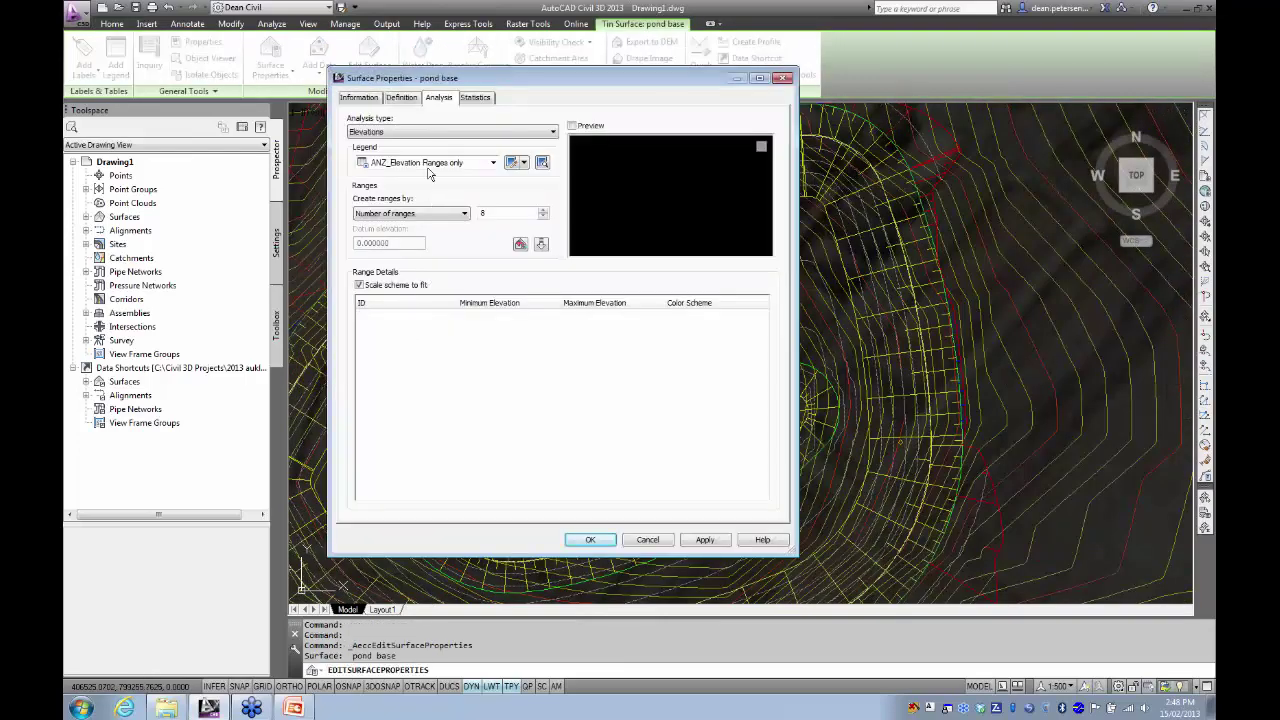
pyautogui.click(410, 135)
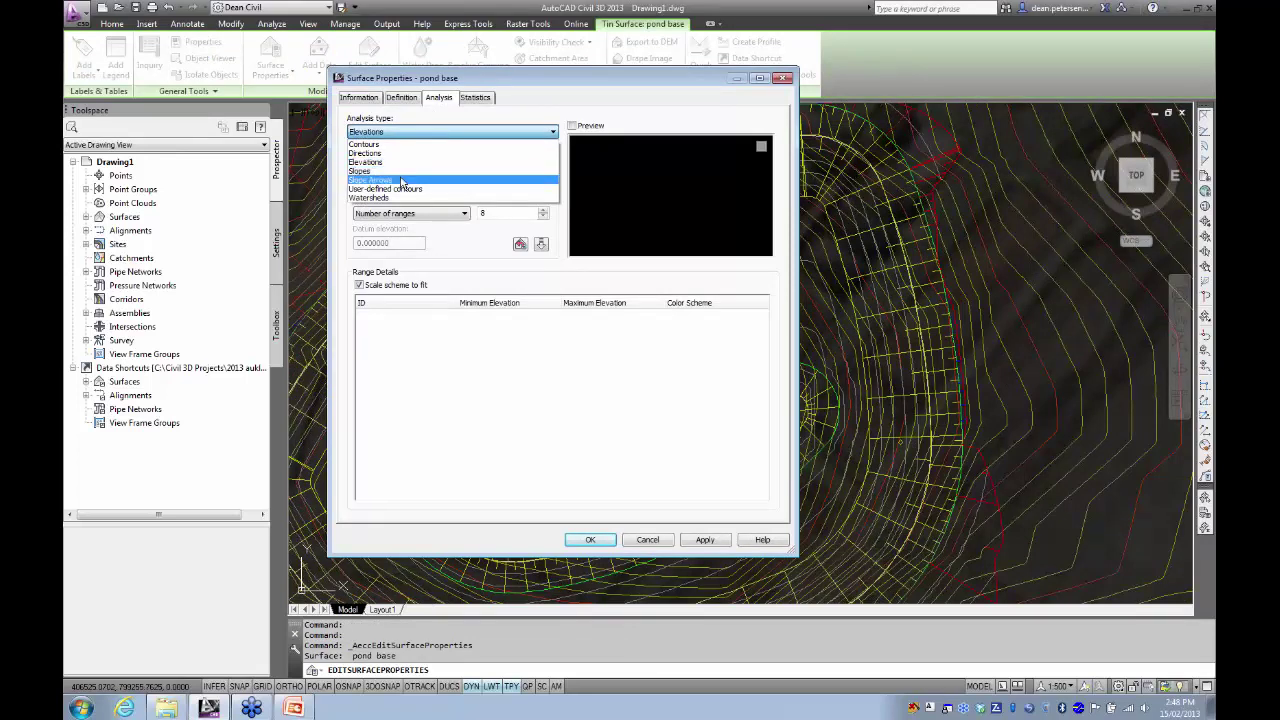
pyautogui.click(405, 175)
pyautogui.click(576, 320)
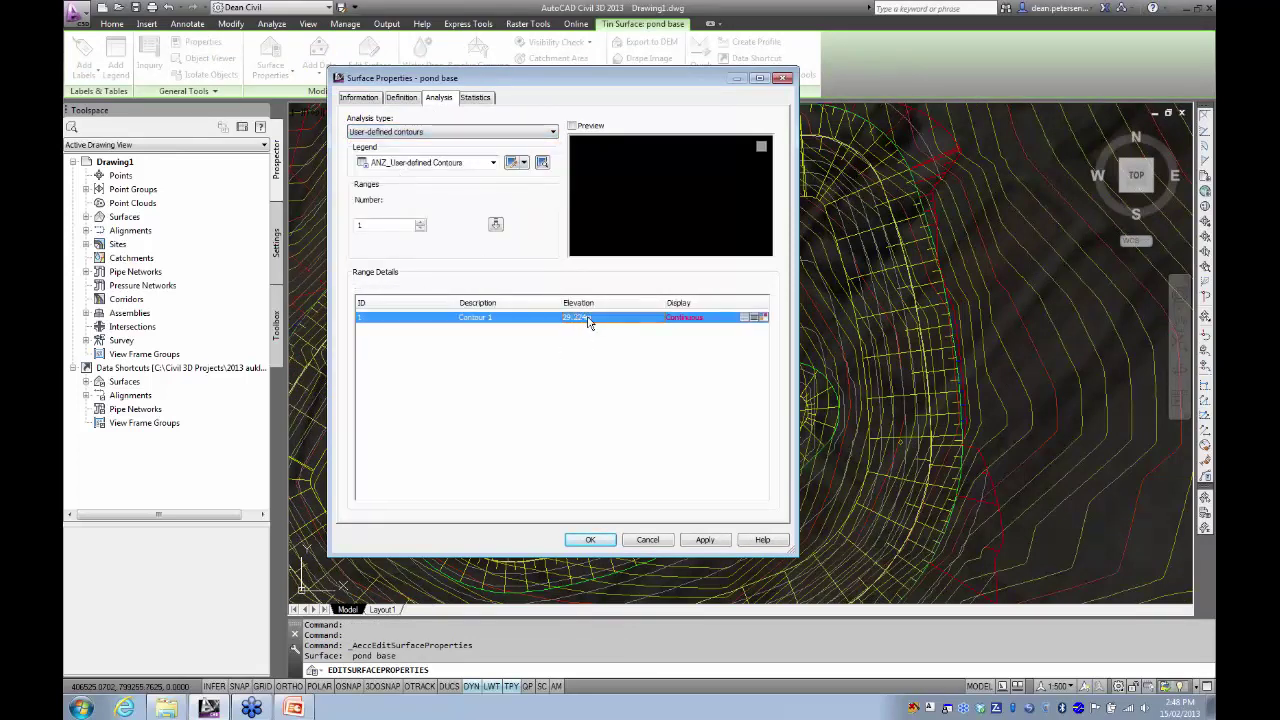
pyautogui.click(590, 318)
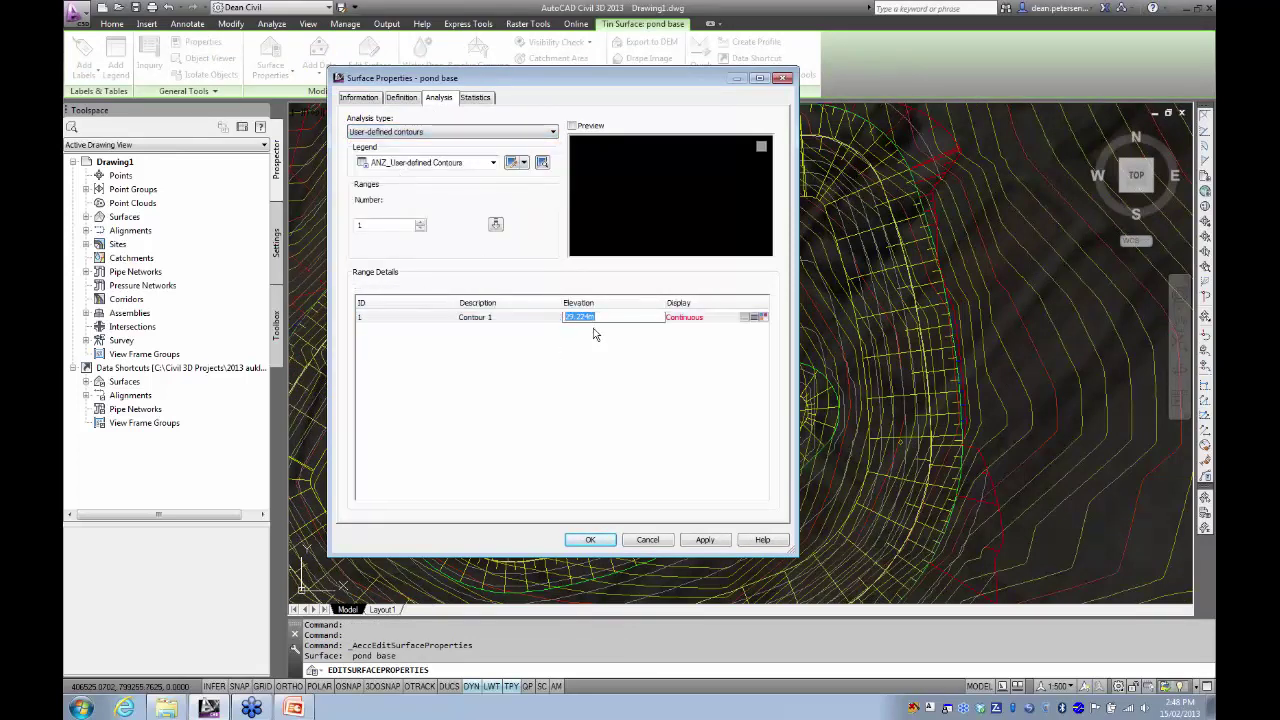
pyautogui.write('30.1')
# - Set the display colour of the user-defined contour to cyan
pyautogui.click(757, 319)
pyautogui.click(395, 428)
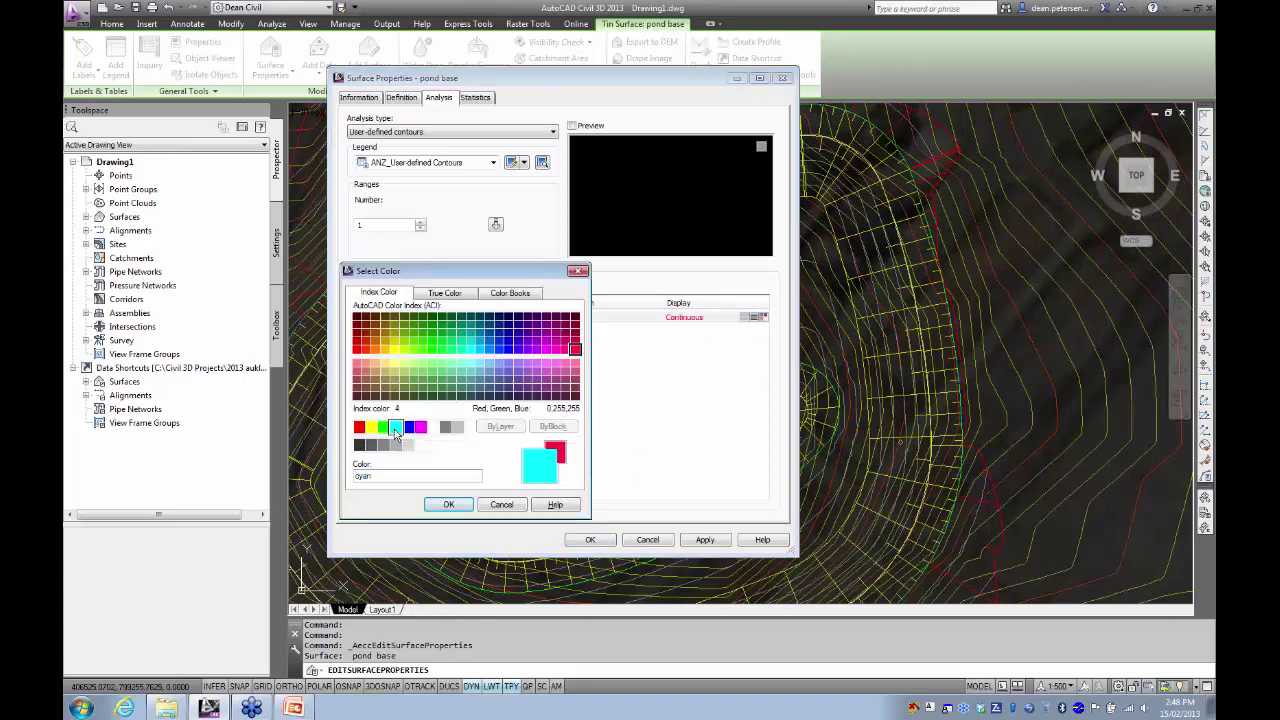
pyautogui.click(447, 505)
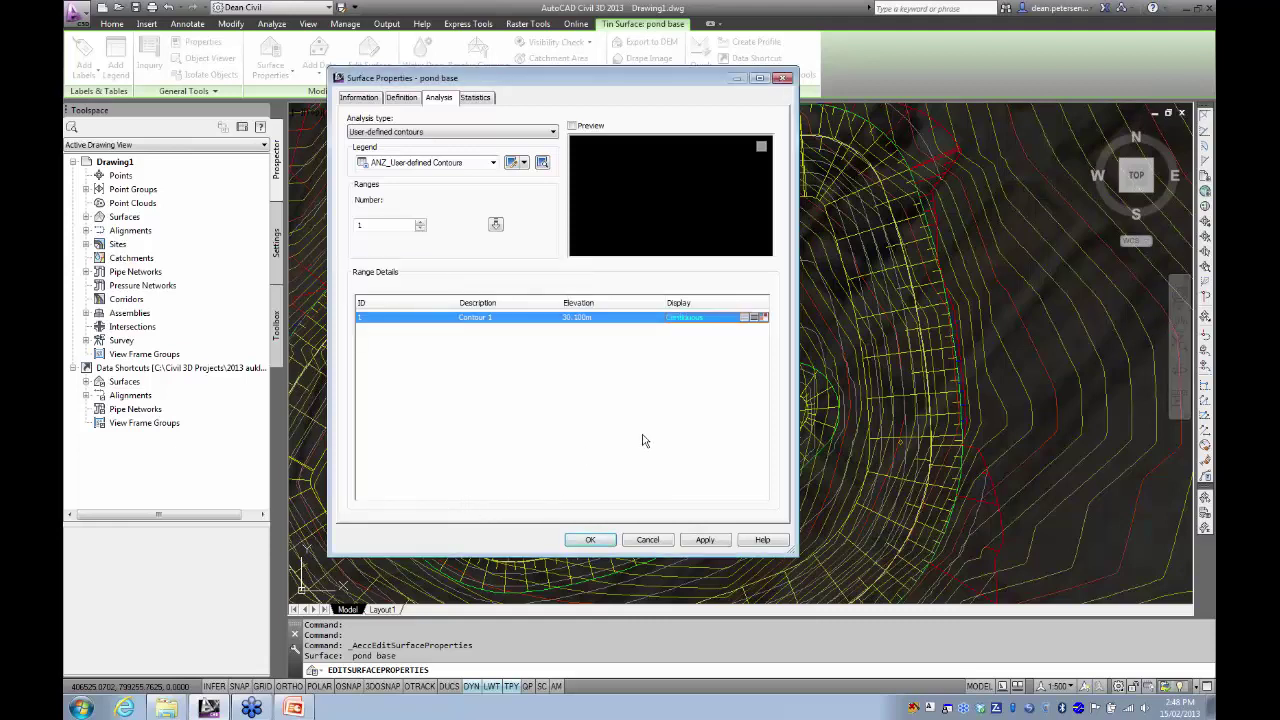
# - Make User Contours visible in the plan display of the ANZ_Conts Background (2m) surface style and accept the surface properties
pyautogui.click(359, 97)
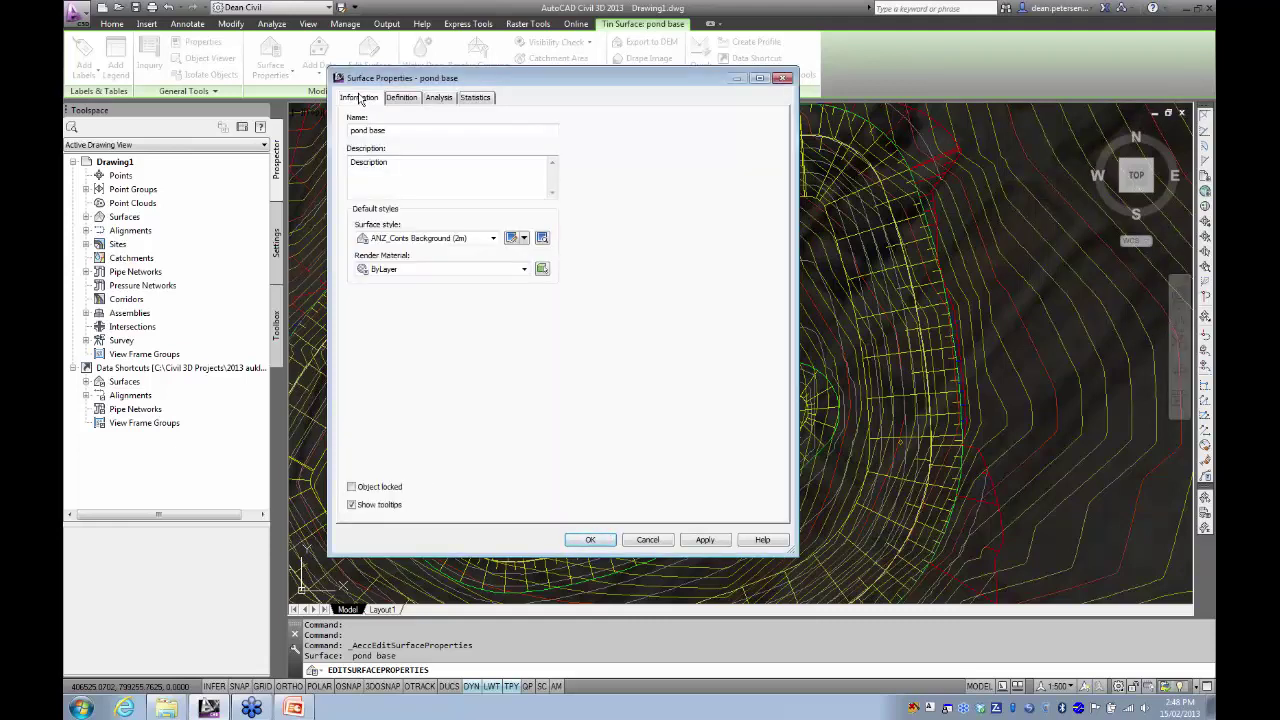
pyautogui.click(493, 239)
pyautogui.click(494, 239)
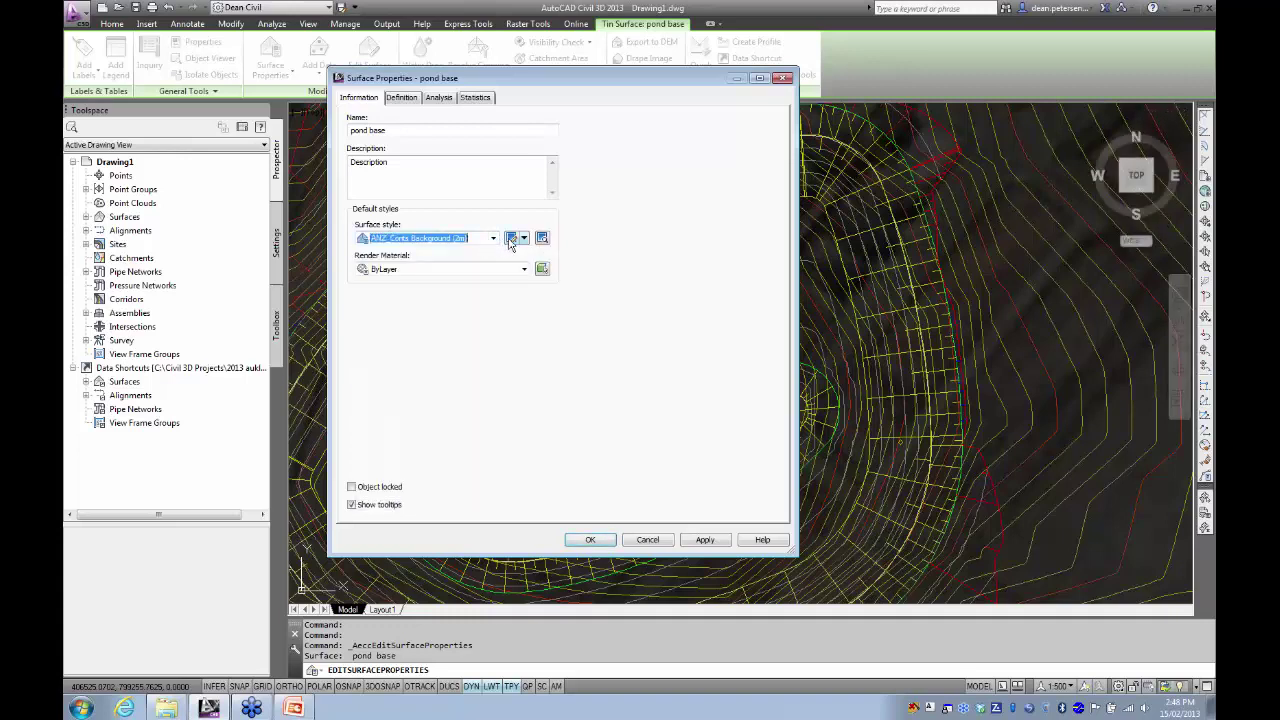
pyautogui.click(510, 239)
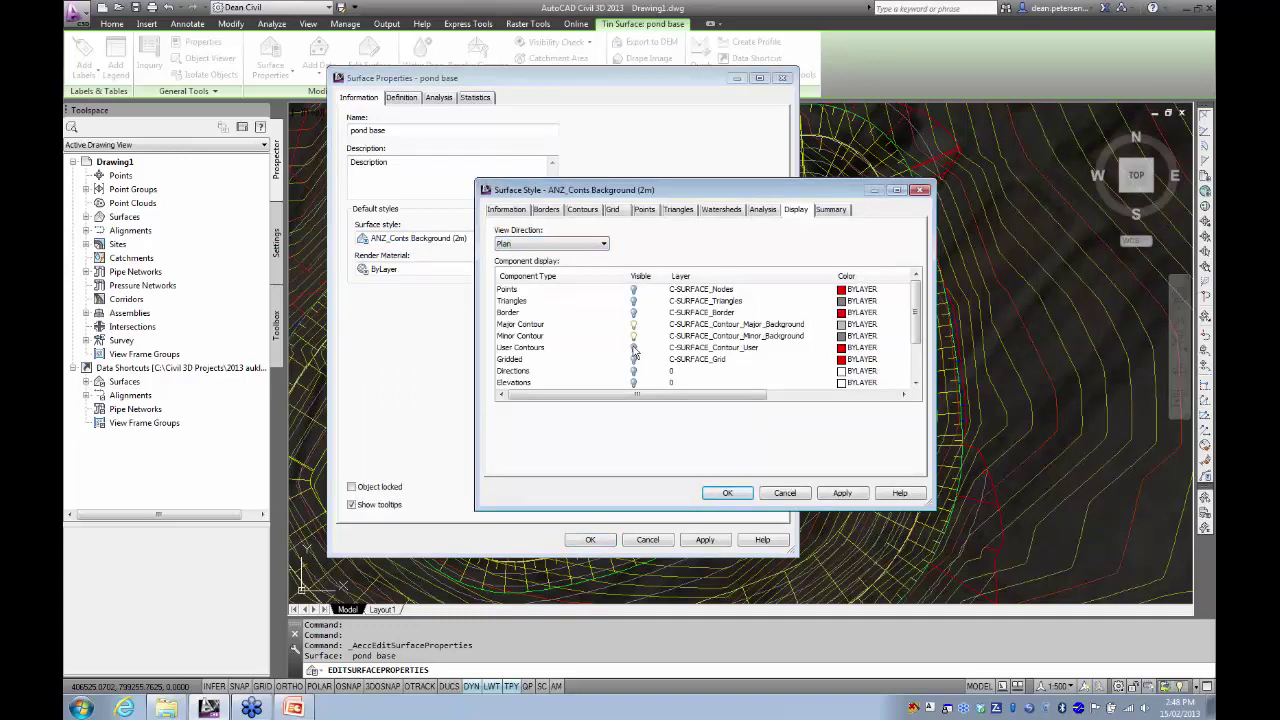
pyautogui.click(633, 348)
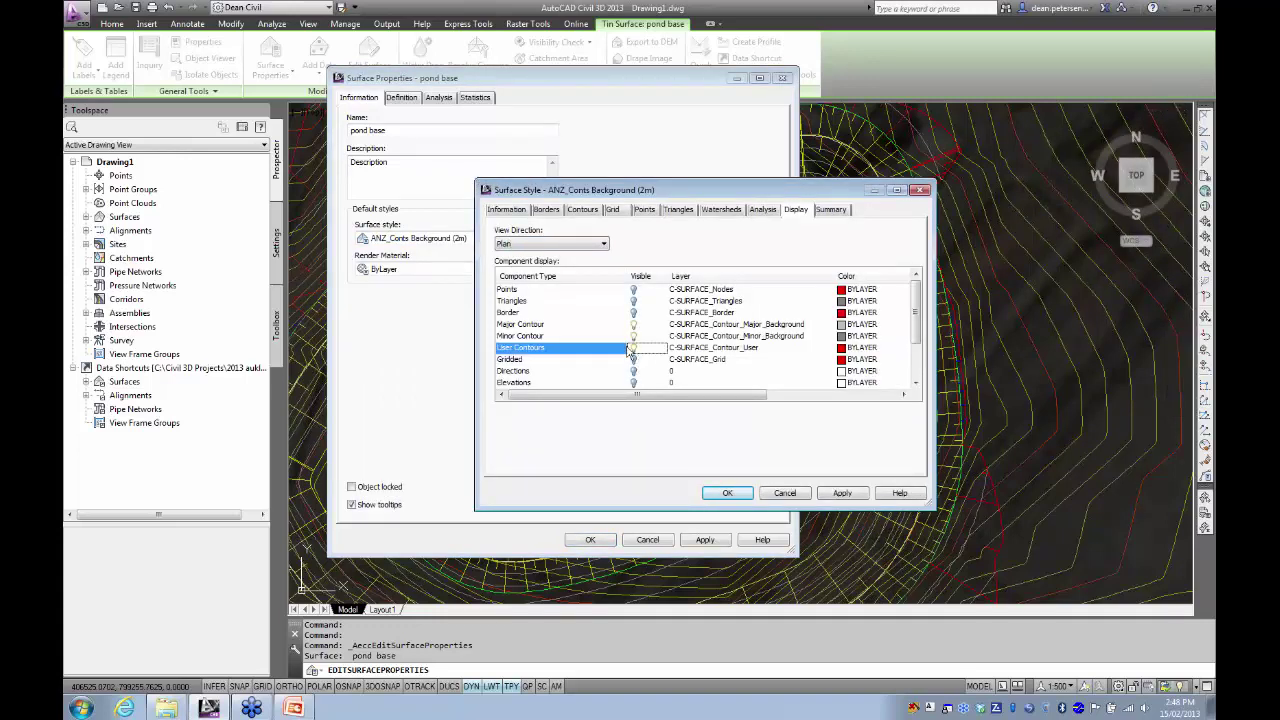
pyautogui.click(726, 494)
pyautogui.click(572, 540)
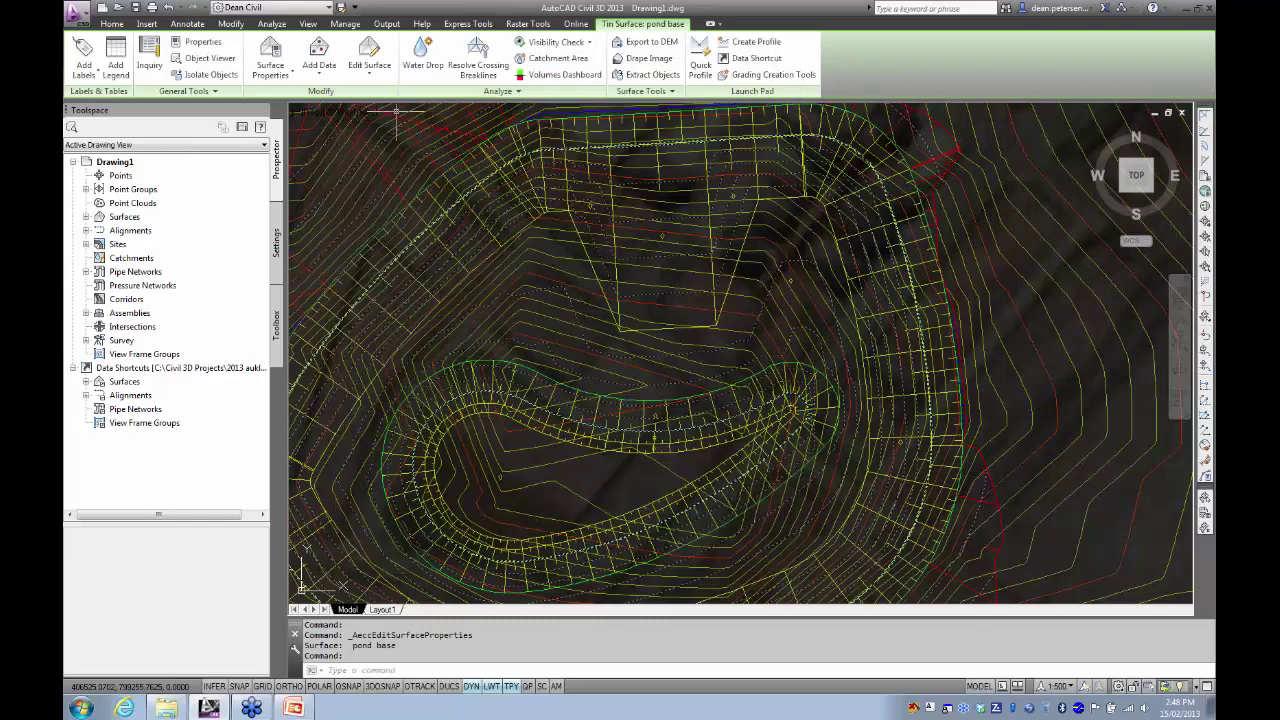
# - Deselect the pond base surface and regenerate the drawing with the cyan contour
pyautogui.scroll(5, 580, 370)
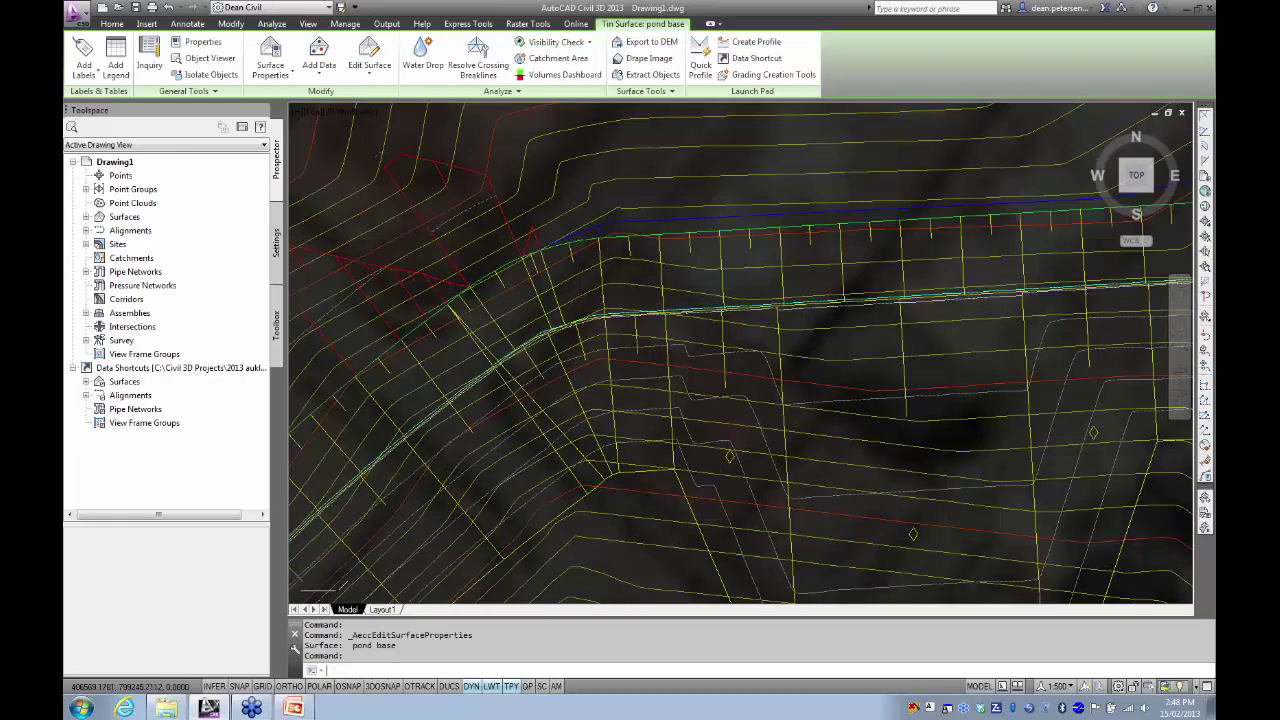
pyautogui.scroll(-4, 557, 300)
pyautogui.press('Escape')
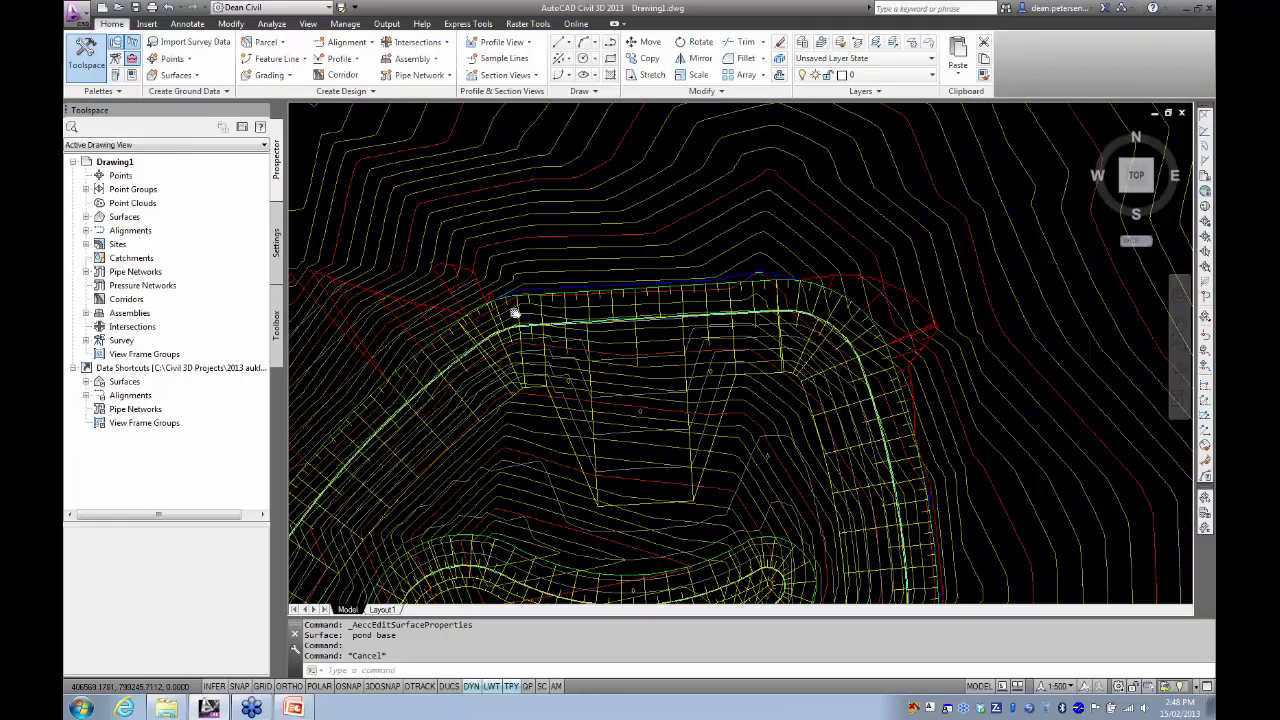
pyautogui.write('rea')
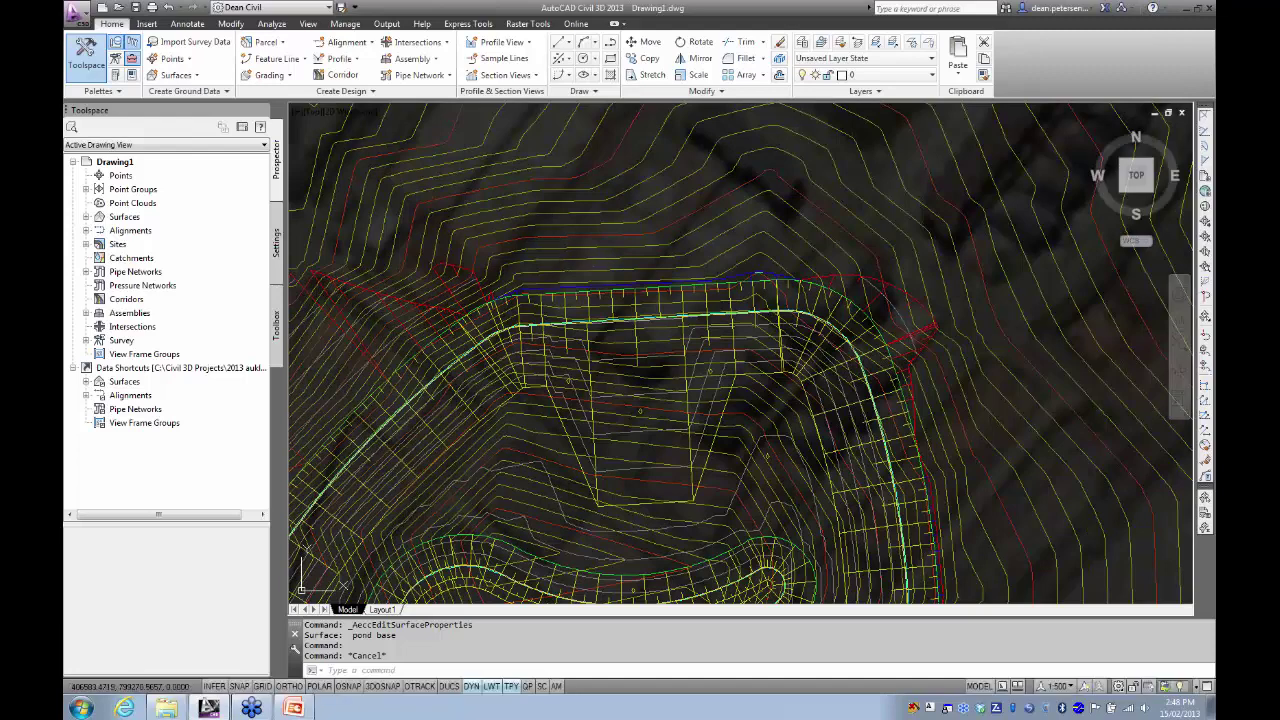
pyautogui.press('Return')
# - Examine the cyan user-defined contour up close at the pond's northern edge and around the whole pond
pyautogui.scroll(6, 643, 347)
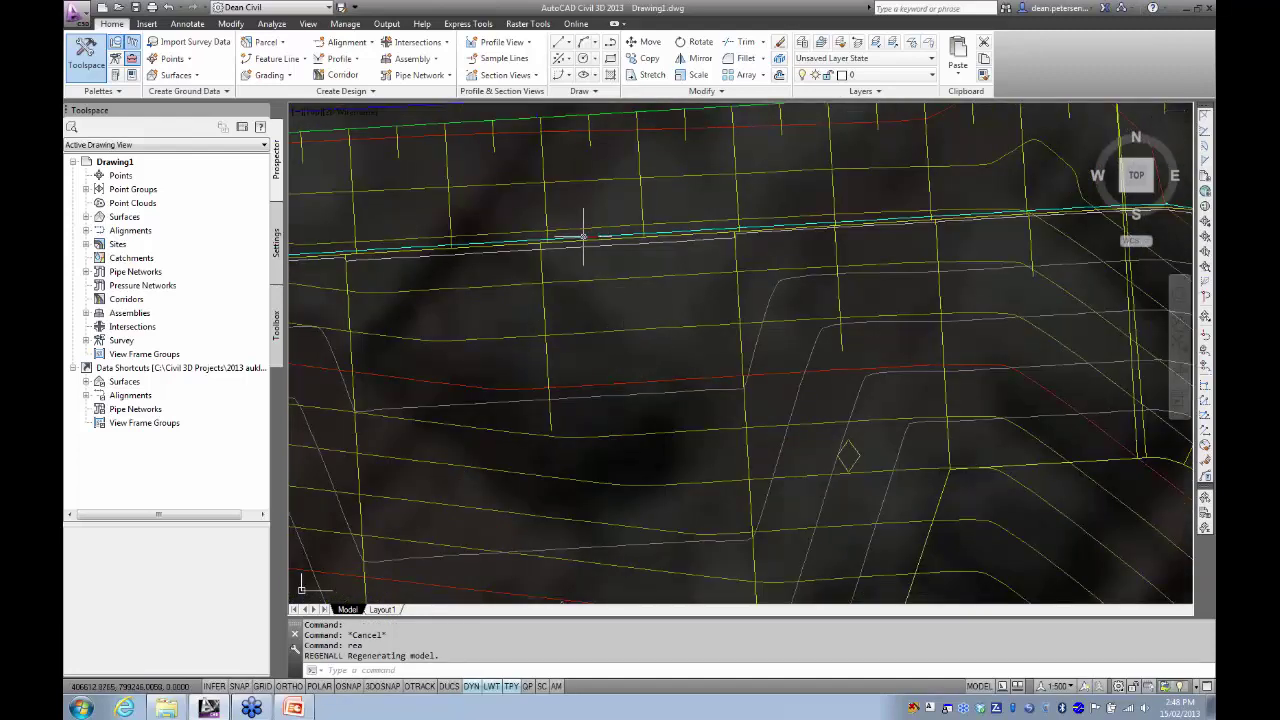
pyautogui.scroll(-5, 469, 357)
pyautogui.scroll(3, 612, 490)
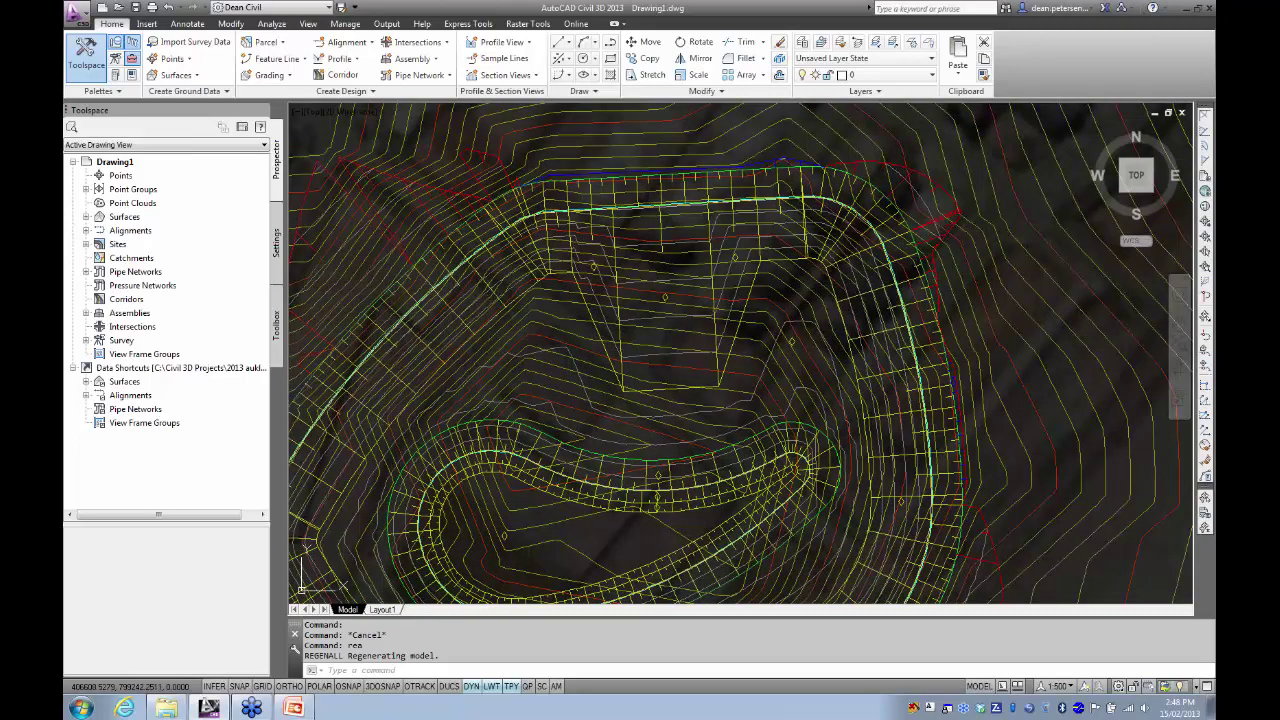
pyautogui.scroll(8, 643, 202)
pyautogui.scroll(3, 663, 192)
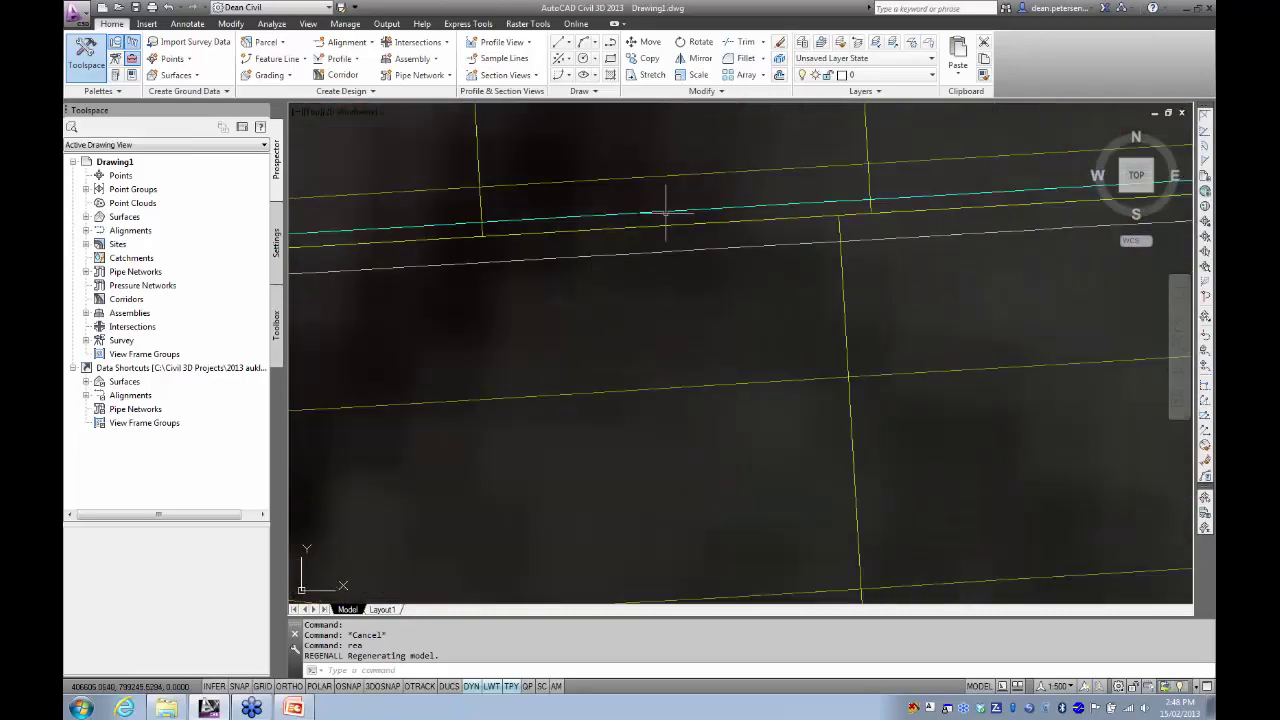
pyautogui.scroll(-6, 665, 213)
pyautogui.click(665, 225)
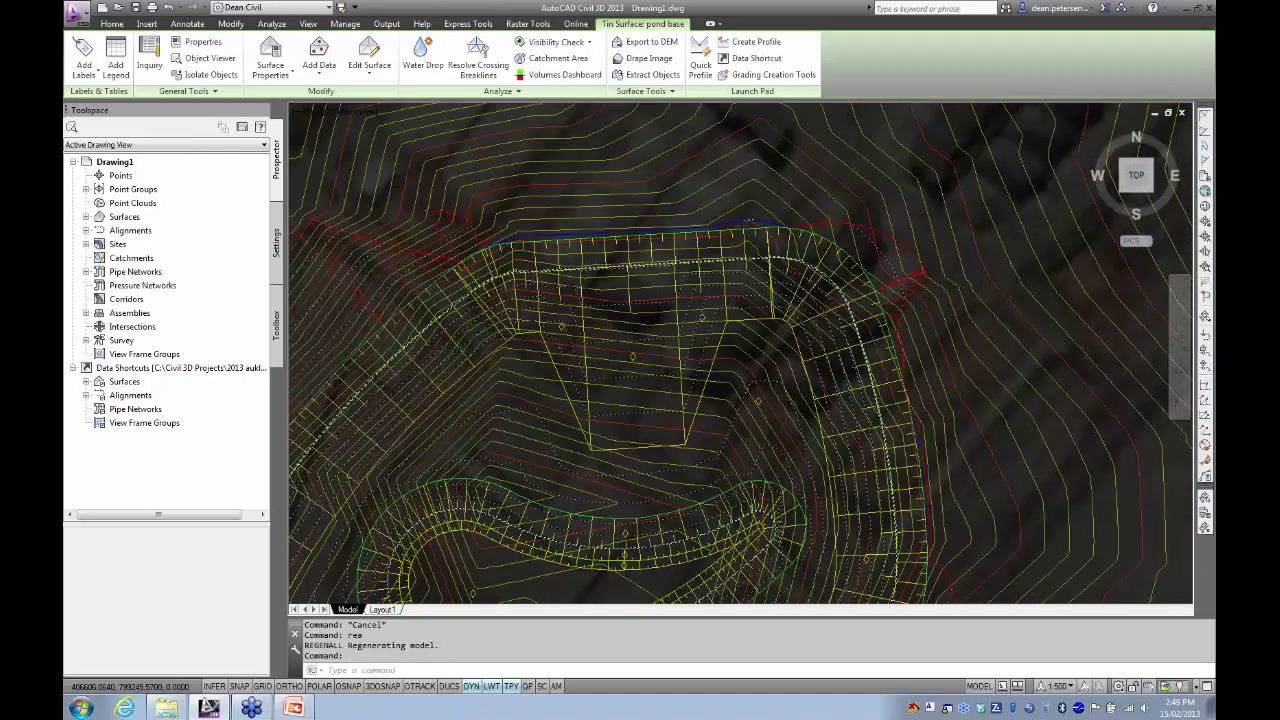
pyautogui.scroll(-3, 551, 214)
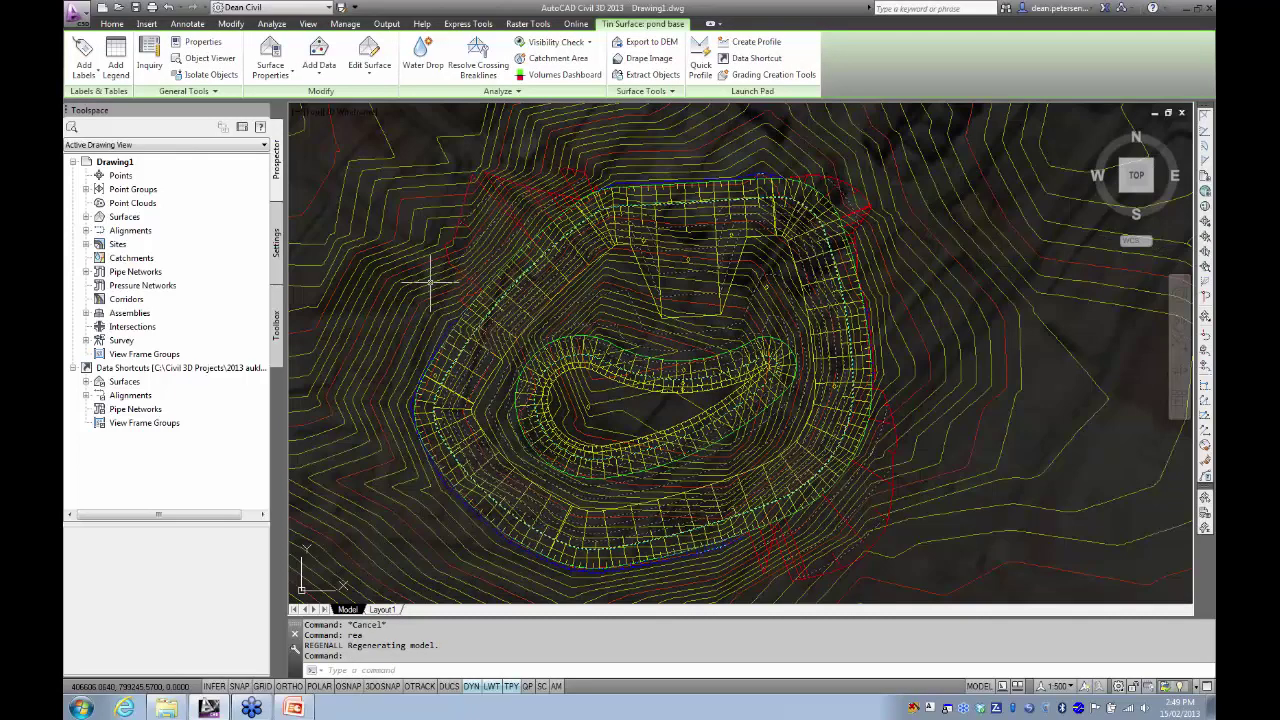
pyautogui.press('Escape')
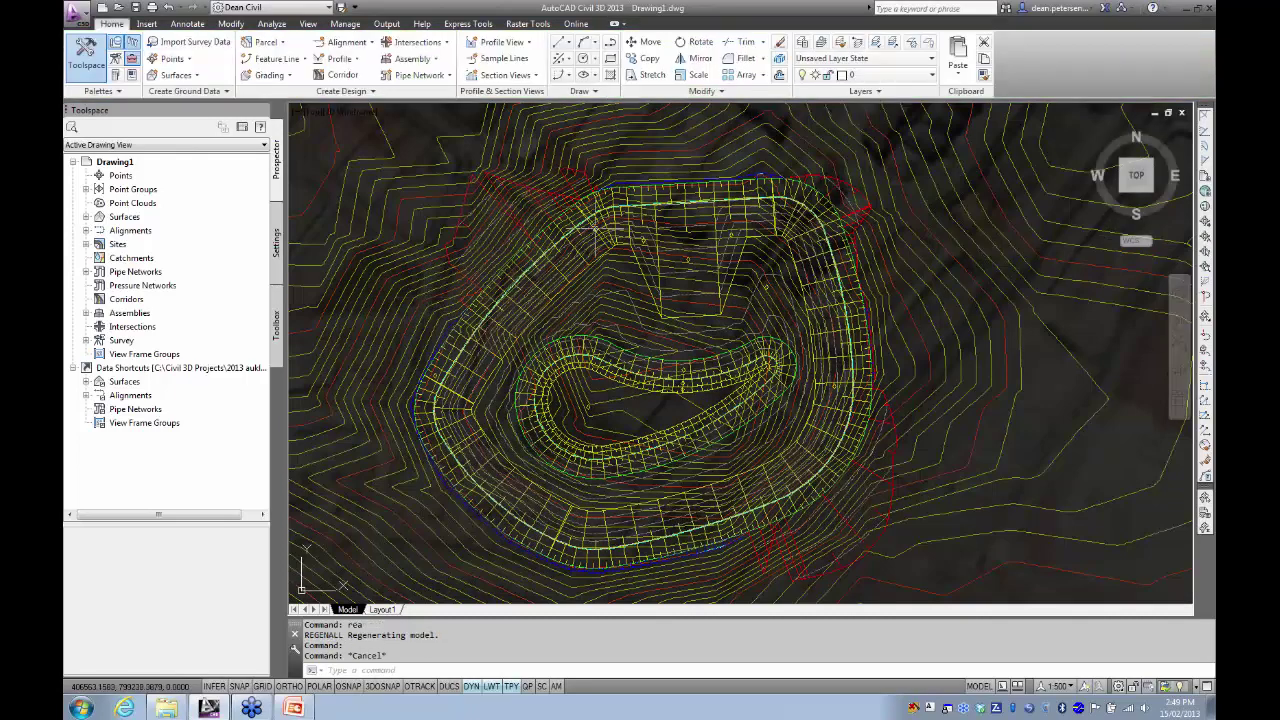
# - Extract only the user contours from the pond base surface, leaving out the major and minor contours
pyautogui.click(675, 270)
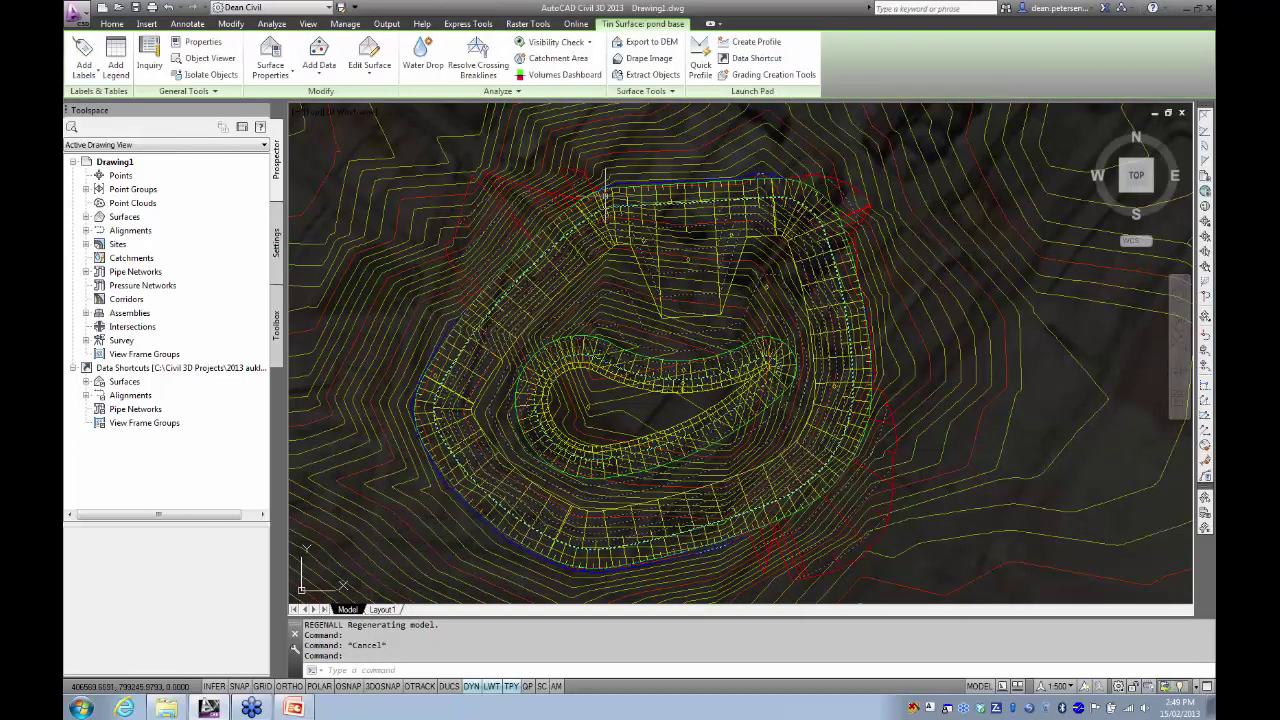
pyautogui.click(650, 74)
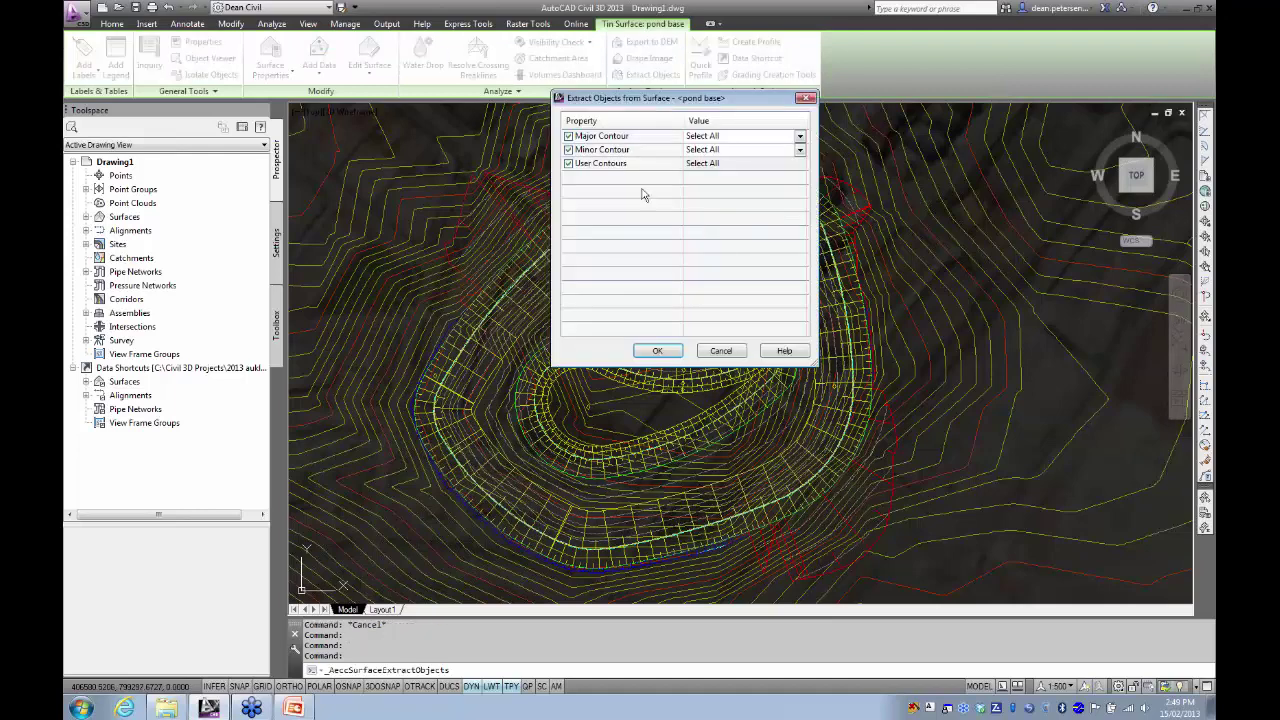
pyautogui.click(568, 149)
pyautogui.click(568, 136)
pyautogui.click(658, 351)
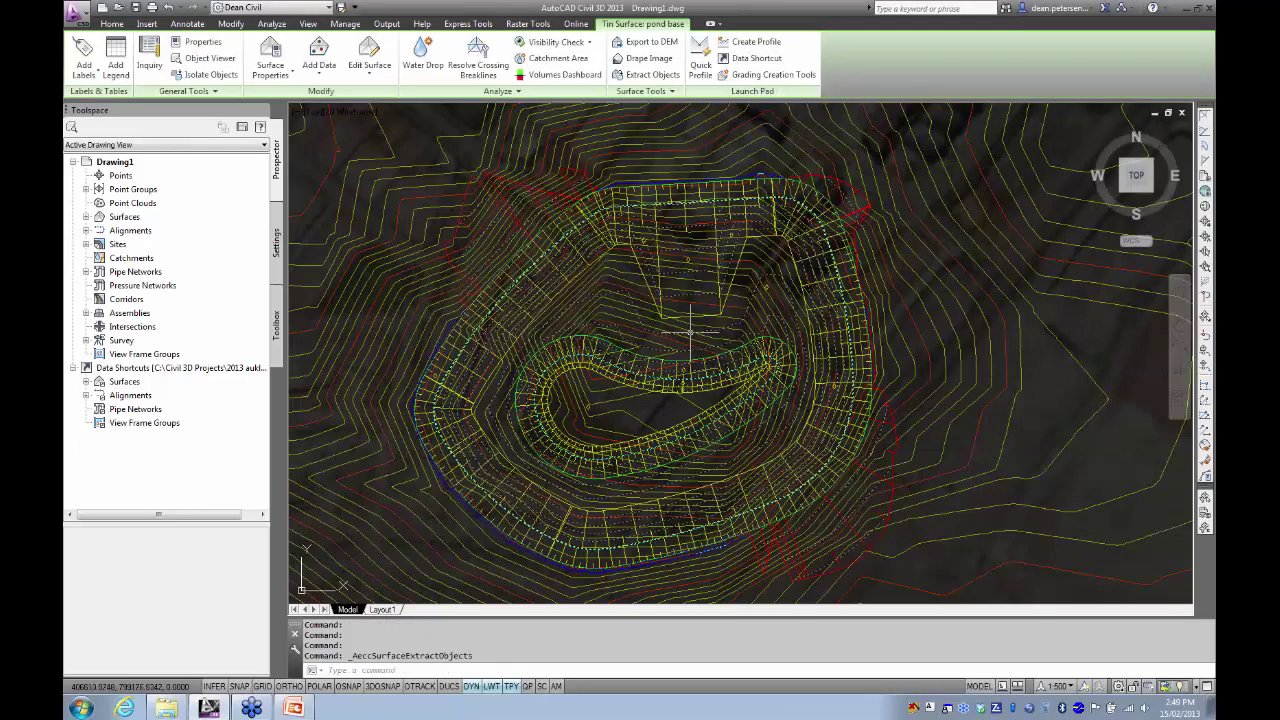
# - Select the extracted contour polyline at the pond's northern edge and inspect its extent around the pond, then clear the selection
pyautogui.press('Escape')
pyautogui.scroll(5, 663, 209)
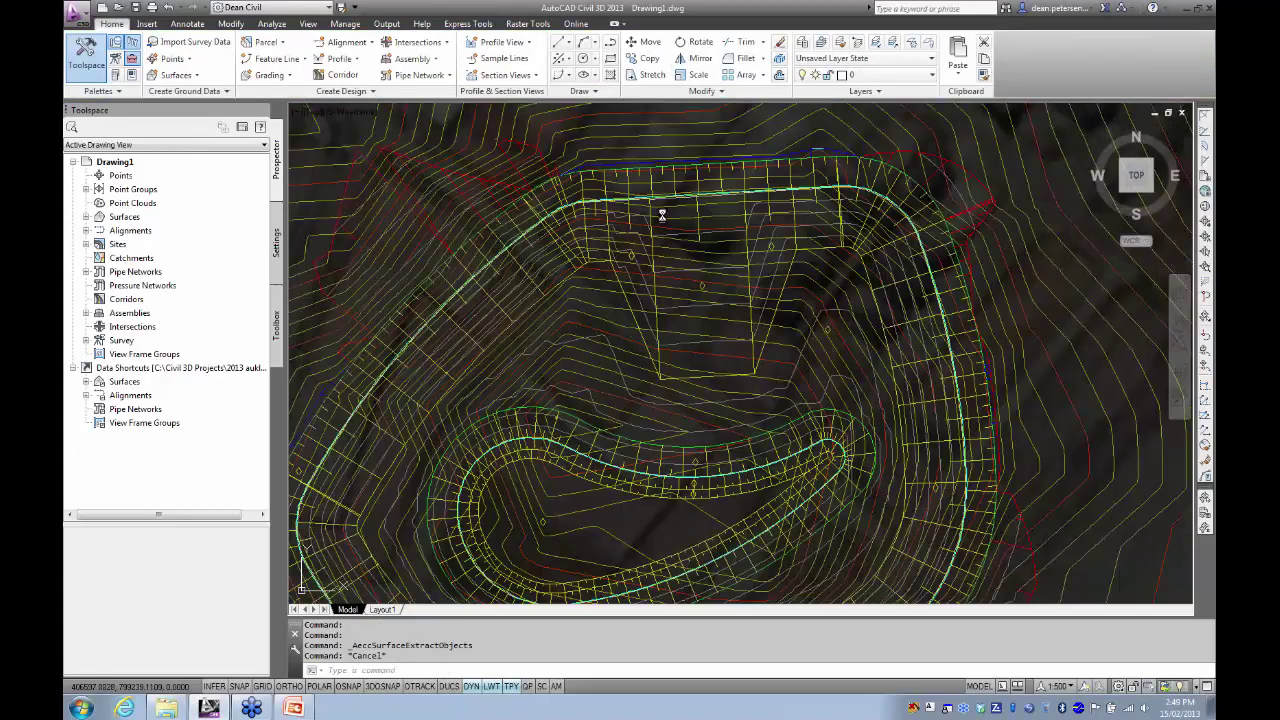
pyautogui.scroll(5, 672, 298)
pyautogui.click(672, 298)
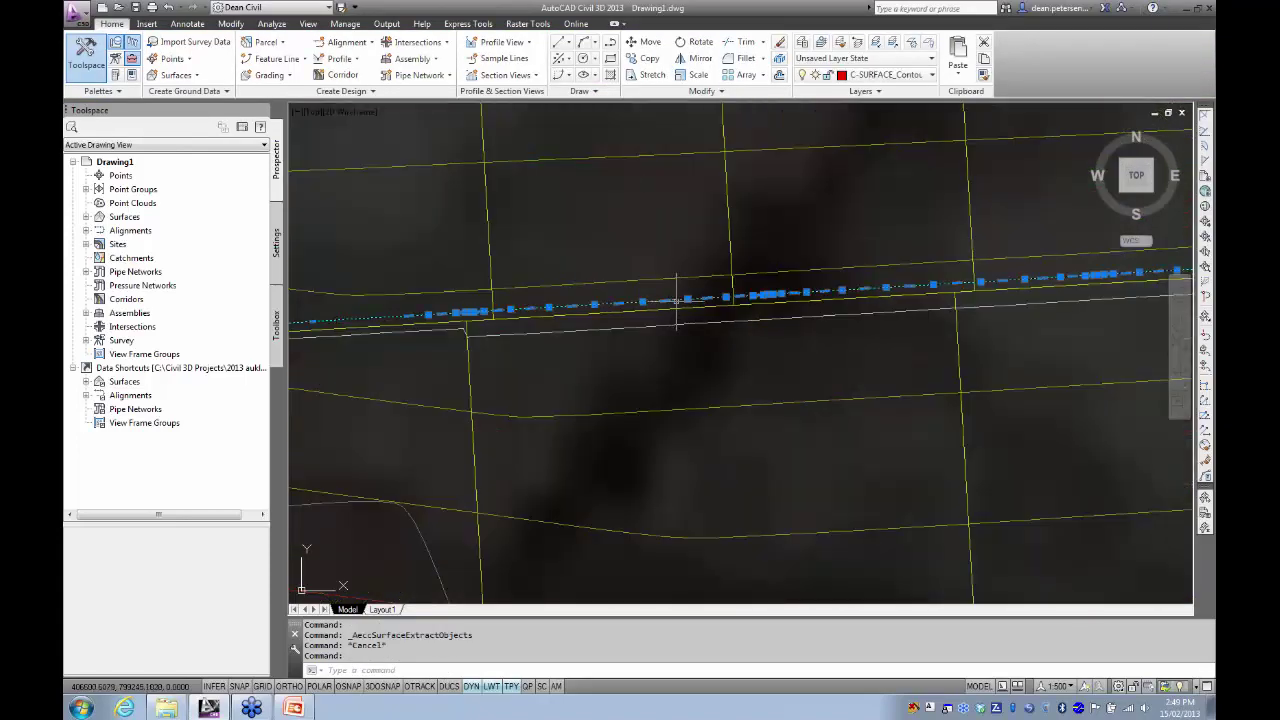
pyautogui.scroll(-10, 650, 305)
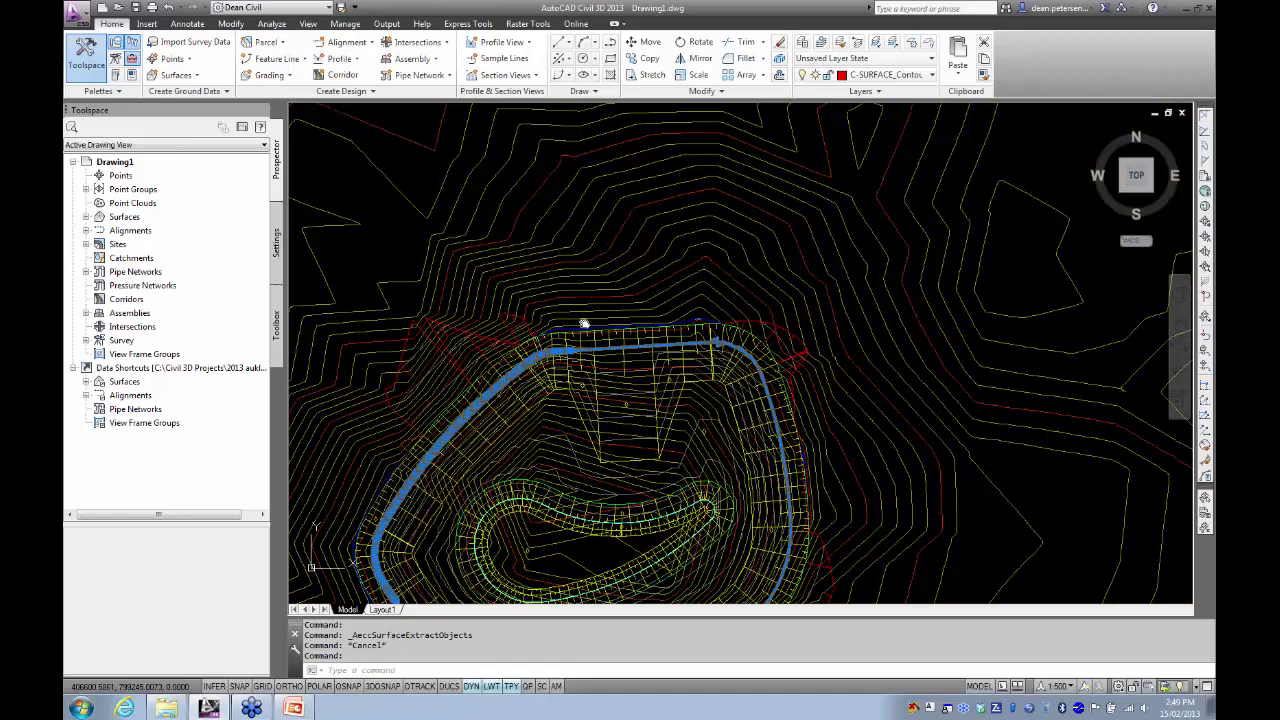
pyautogui.moveTo(584, 324); pyautogui.dragTo(600, 220, button='middle')
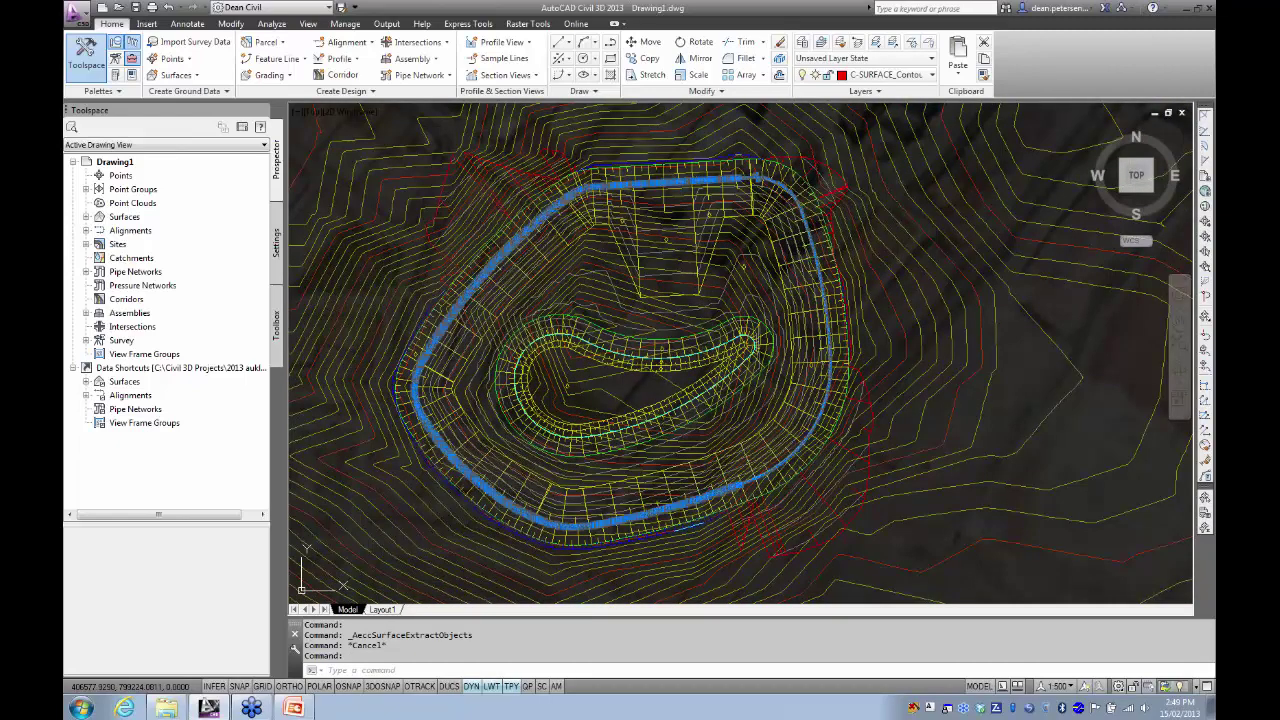
pyautogui.press('Escape')
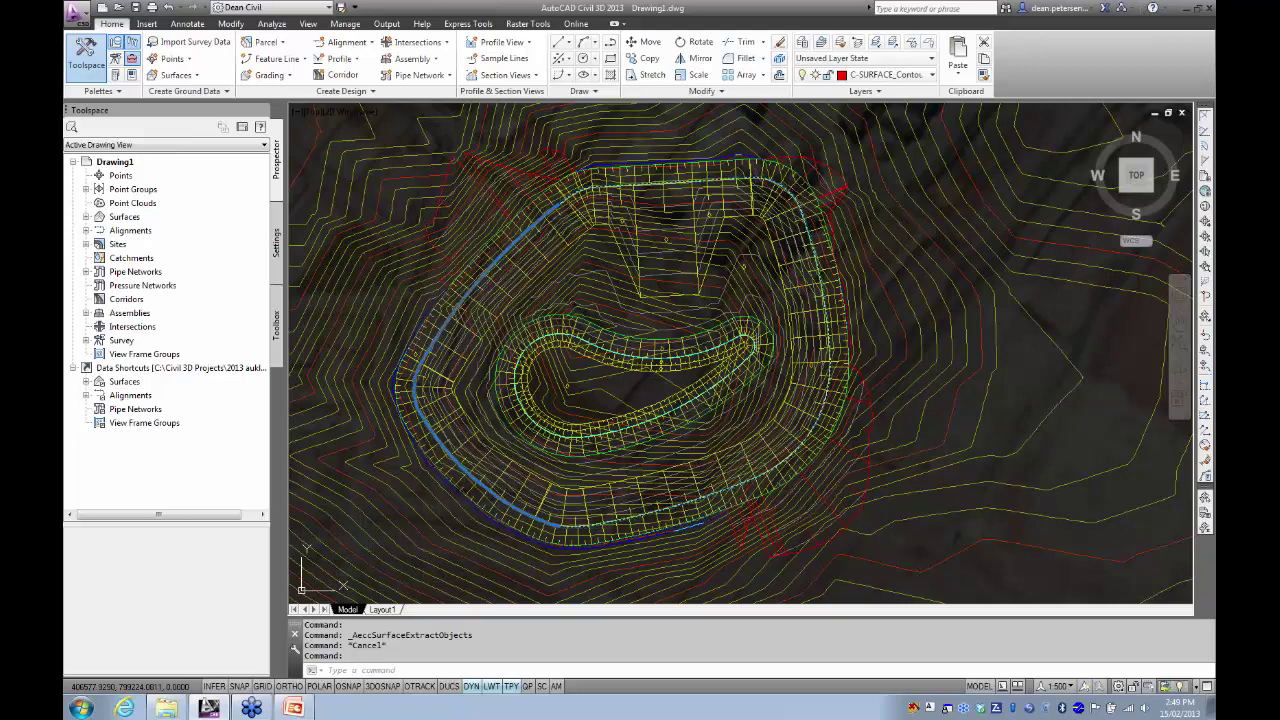
pyautogui.click(445, 350)
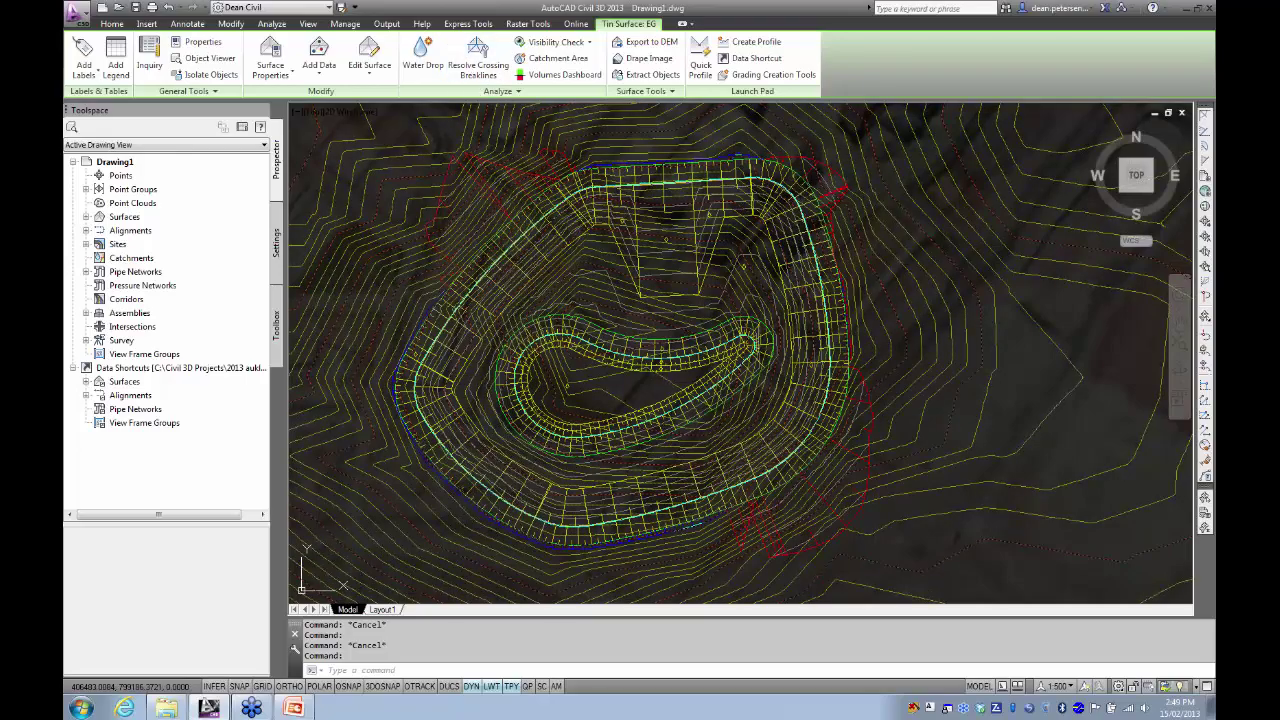
pyautogui.click(206, 708)
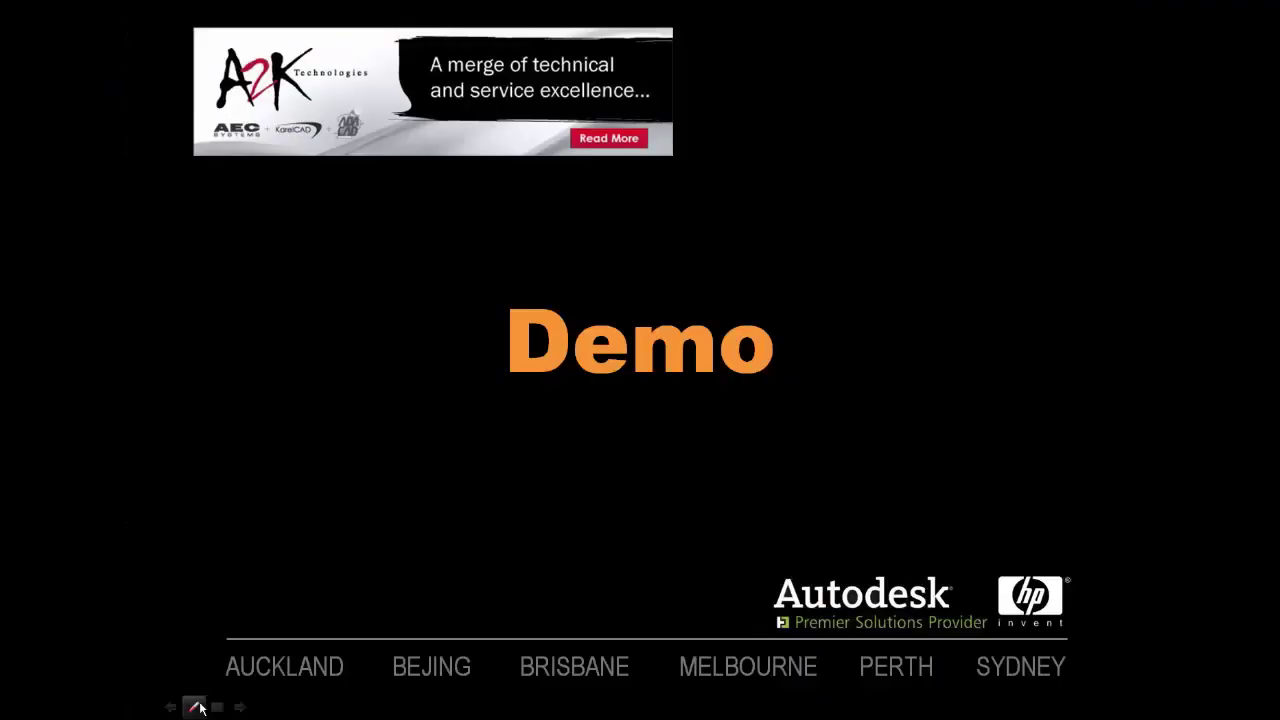
pyautogui.click(196, 707)
pyautogui.click(202, 531)
pyautogui.hotkey('alt', 'Tab')
pyautogui.hotkey('alt', 'Tab')
pyautogui.hotkey('alt', 'Tab')
pyautogui.hotkey('alt', 'Tab')
pyautogui.hotkey('alt', 'Tab')
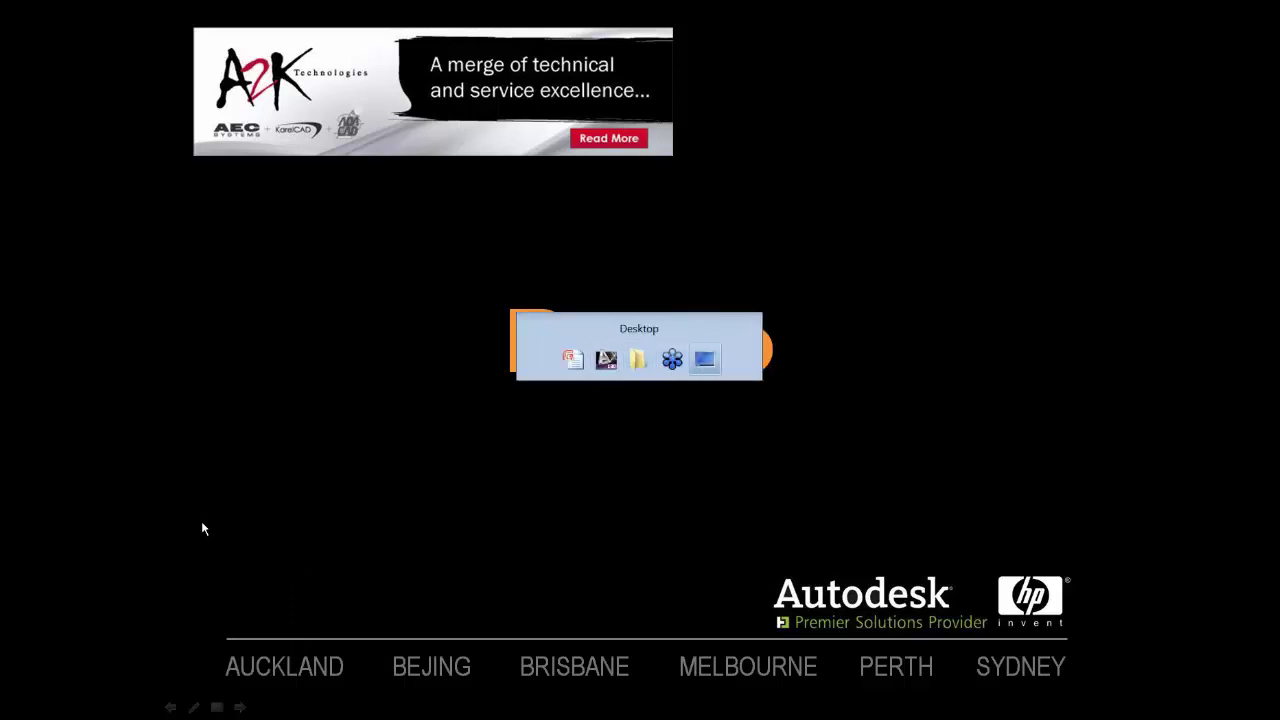
pyautogui.hotkey('alt', 'Tab')
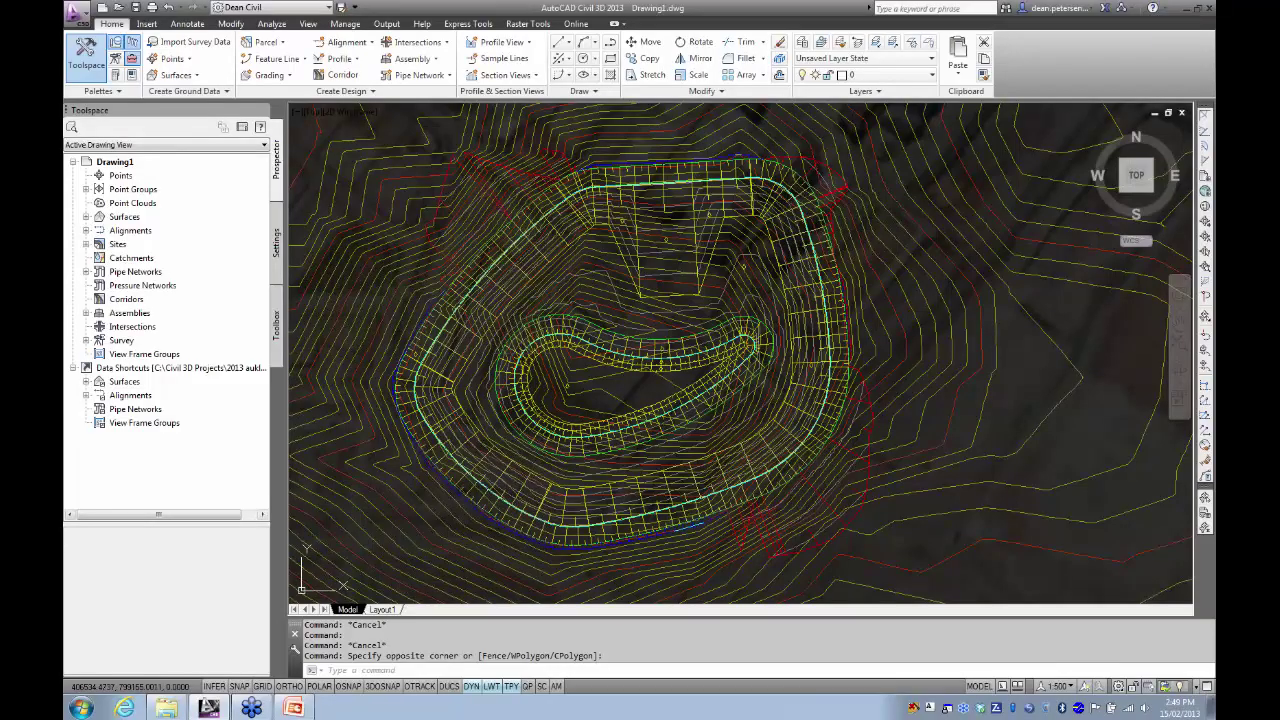
# - Start a new TIN surface and name it water
pyautogui.moveTo(366, 531); pyautogui.dragTo(376, 559, button='middle')
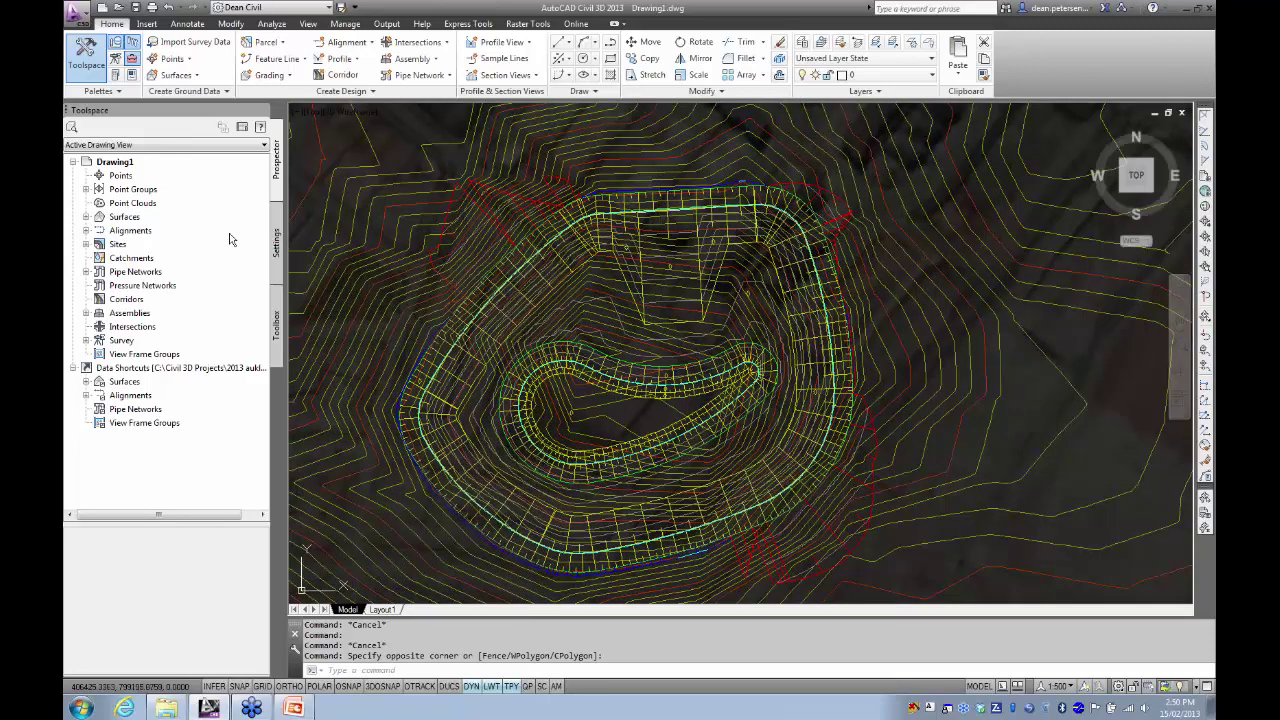
pyautogui.click(176, 75)
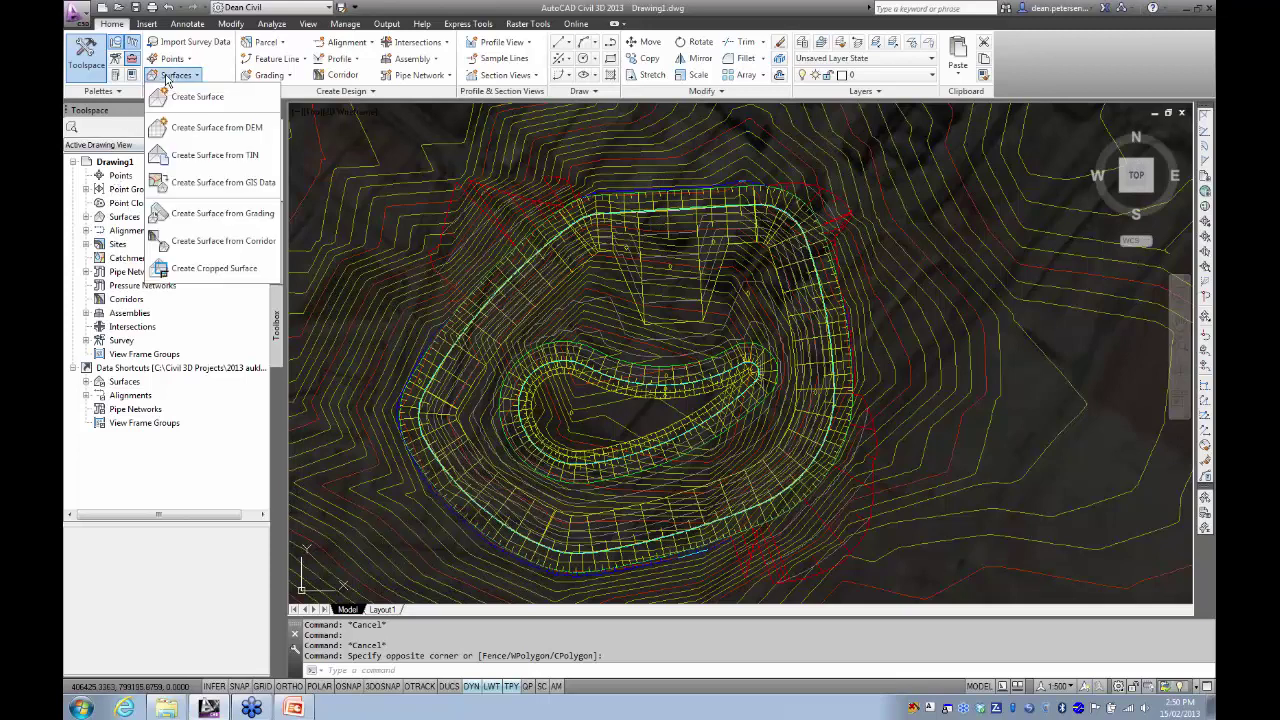
pyautogui.click(196, 97)
pyautogui.click(485, 363)
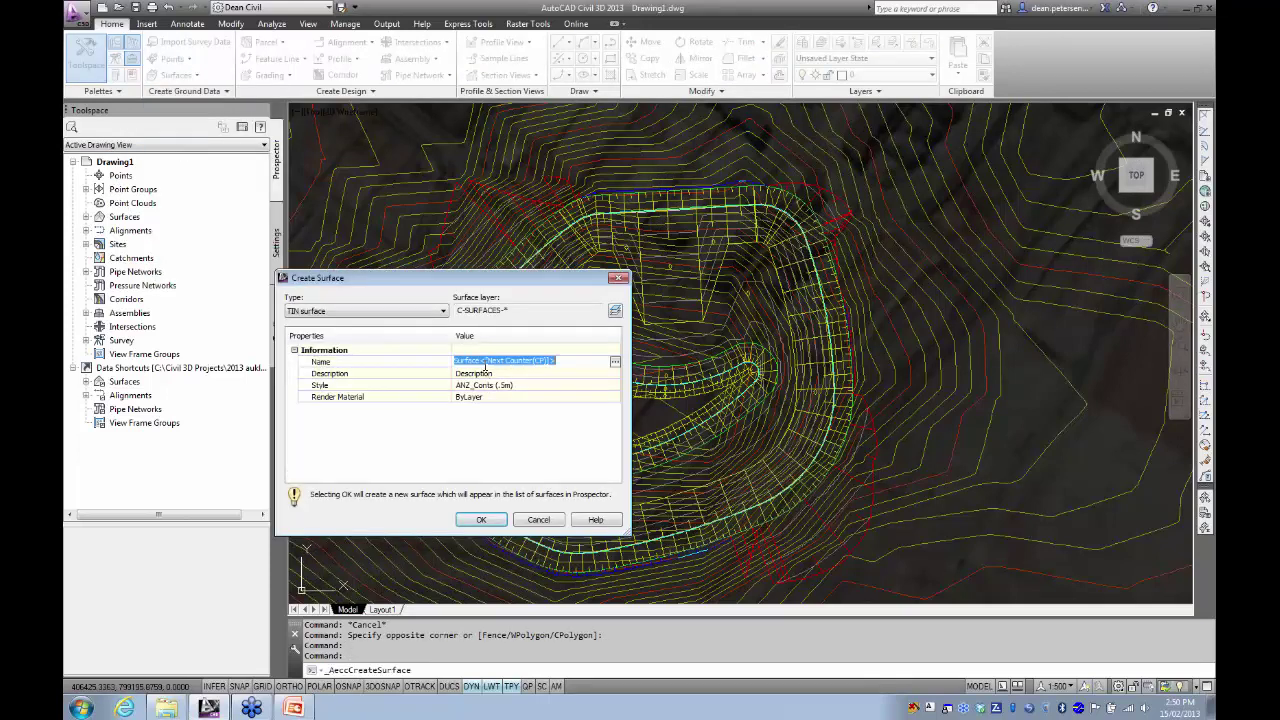
pyautogui.write('water')
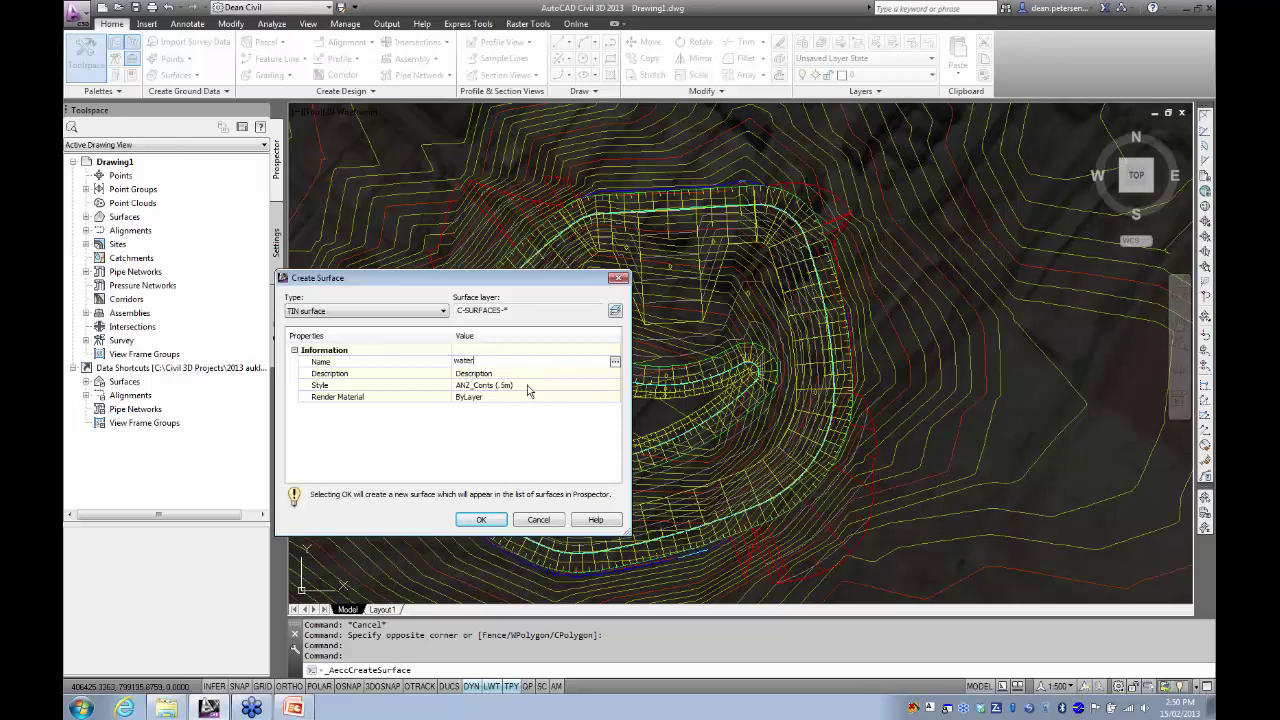
pyautogui.press('Return')
# - Assign the ANZ_Triangulation (Cyan) style to the water surface and create the surface
pyautogui.click(590, 388)
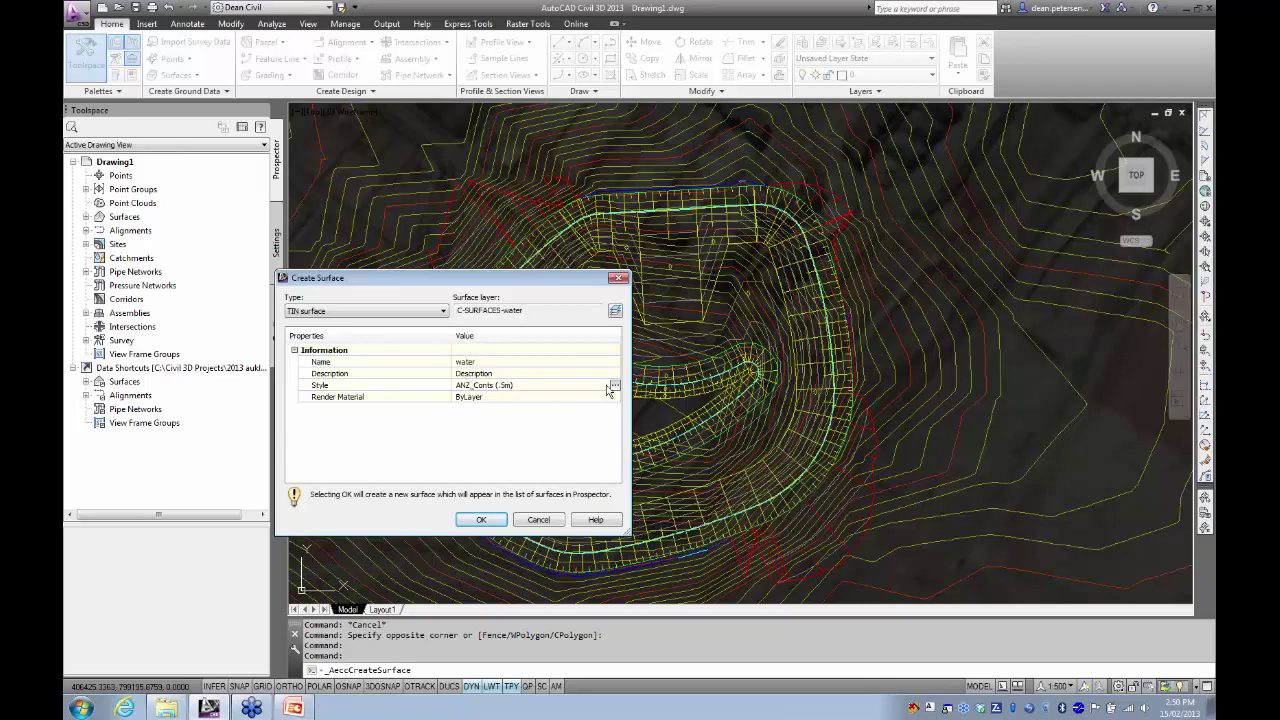
pyautogui.click(614, 388)
pyautogui.click(507, 298)
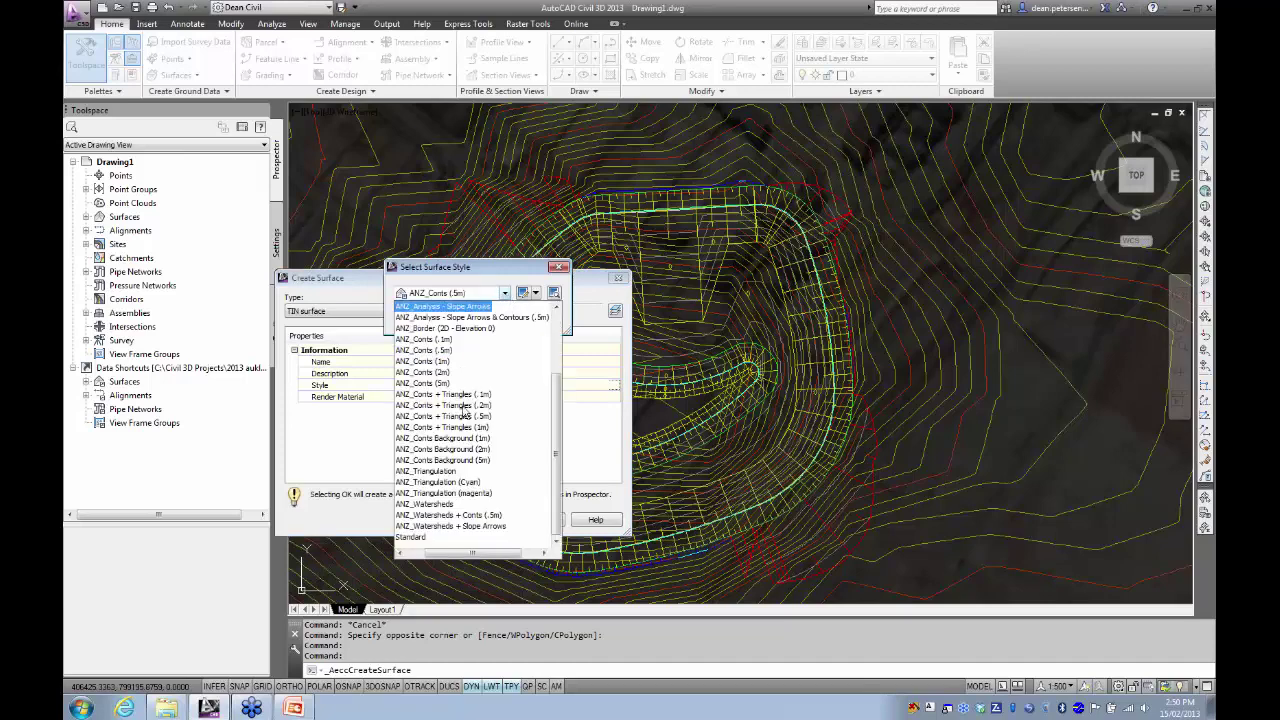
pyautogui.click(452, 490)
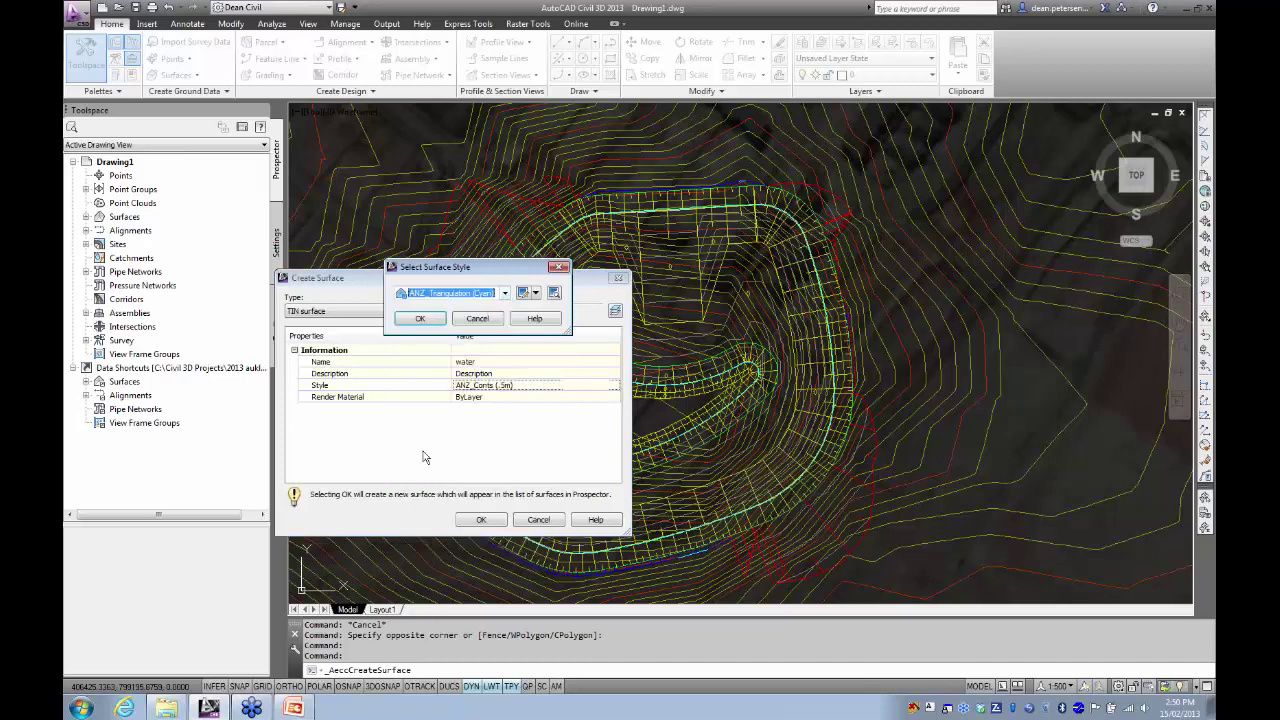
pyautogui.click(420, 318)
pyautogui.click(476, 521)
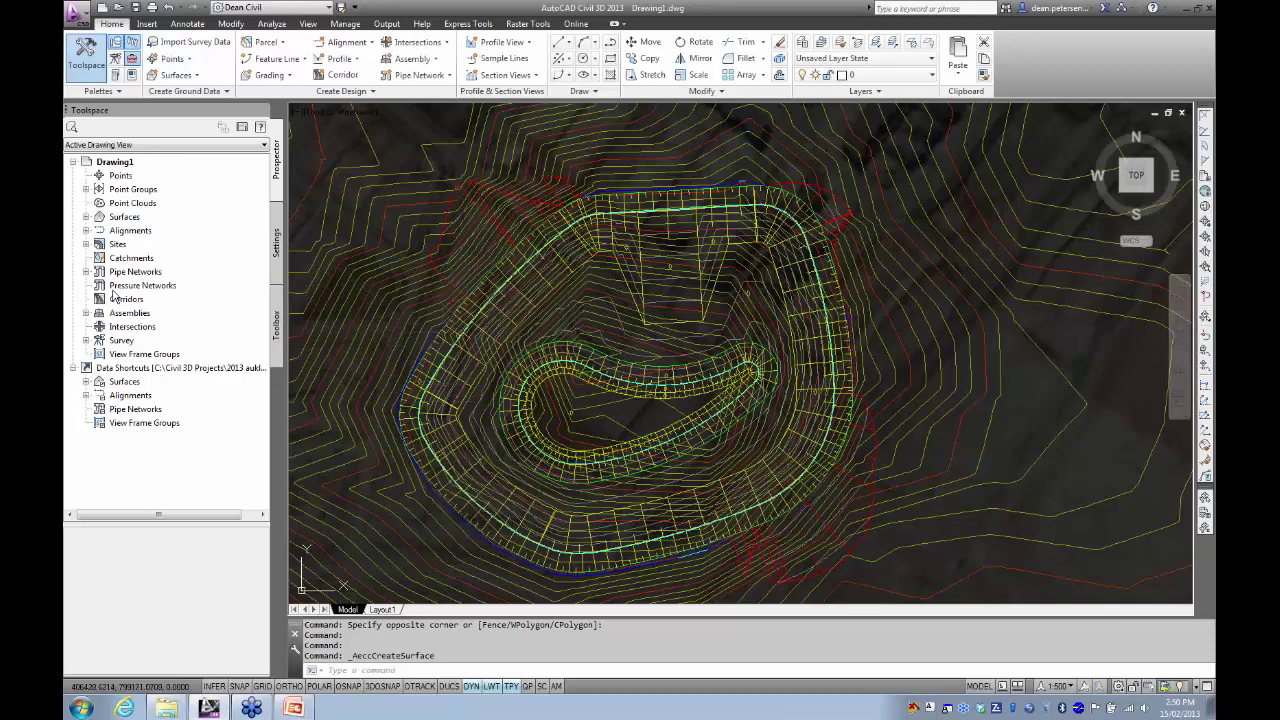
# - Set up a standard breakline in the water surface's definition, described as outer, with a mid-ordinate distance of 0.1
pyautogui.click(86, 217)
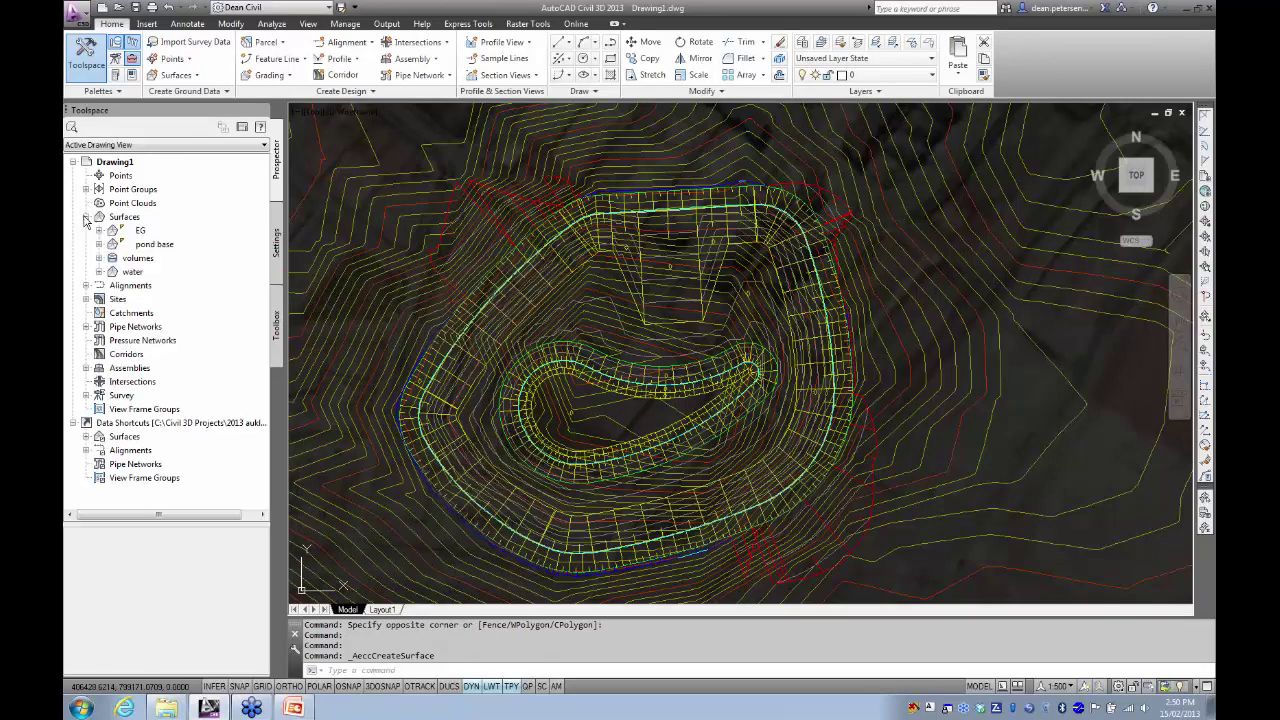
pyautogui.click(99, 272)
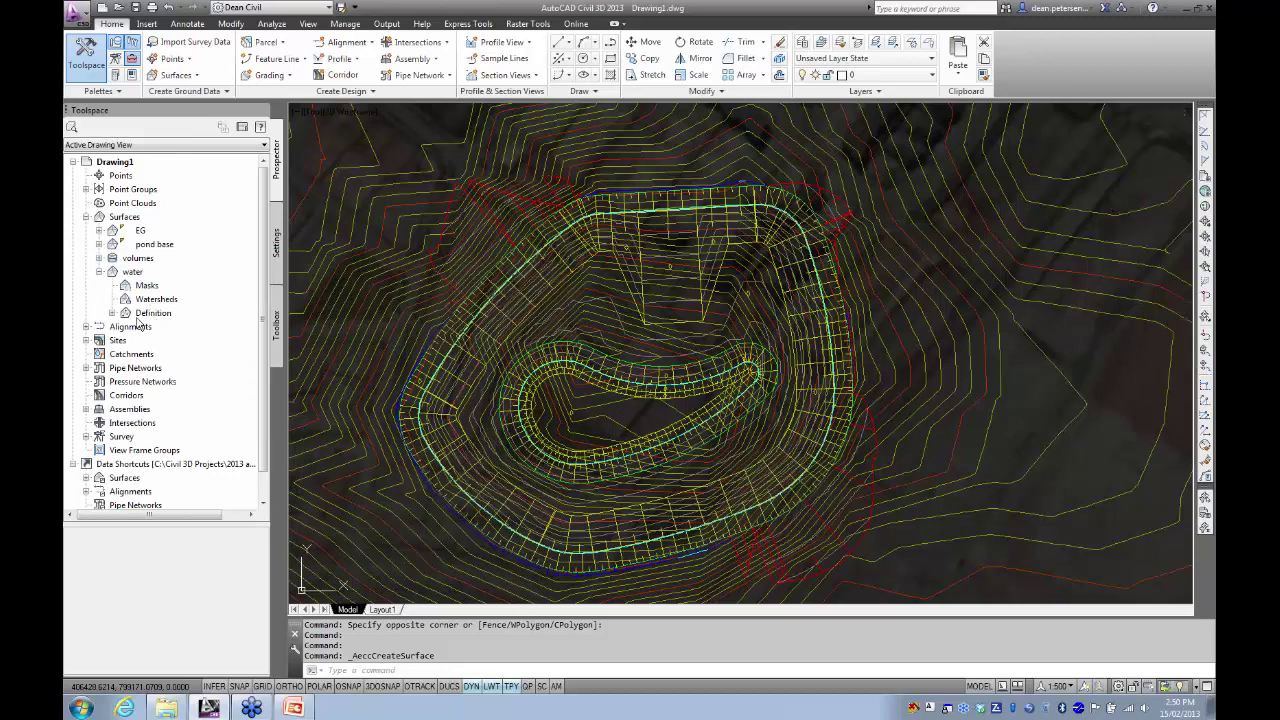
pyautogui.click(112, 313)
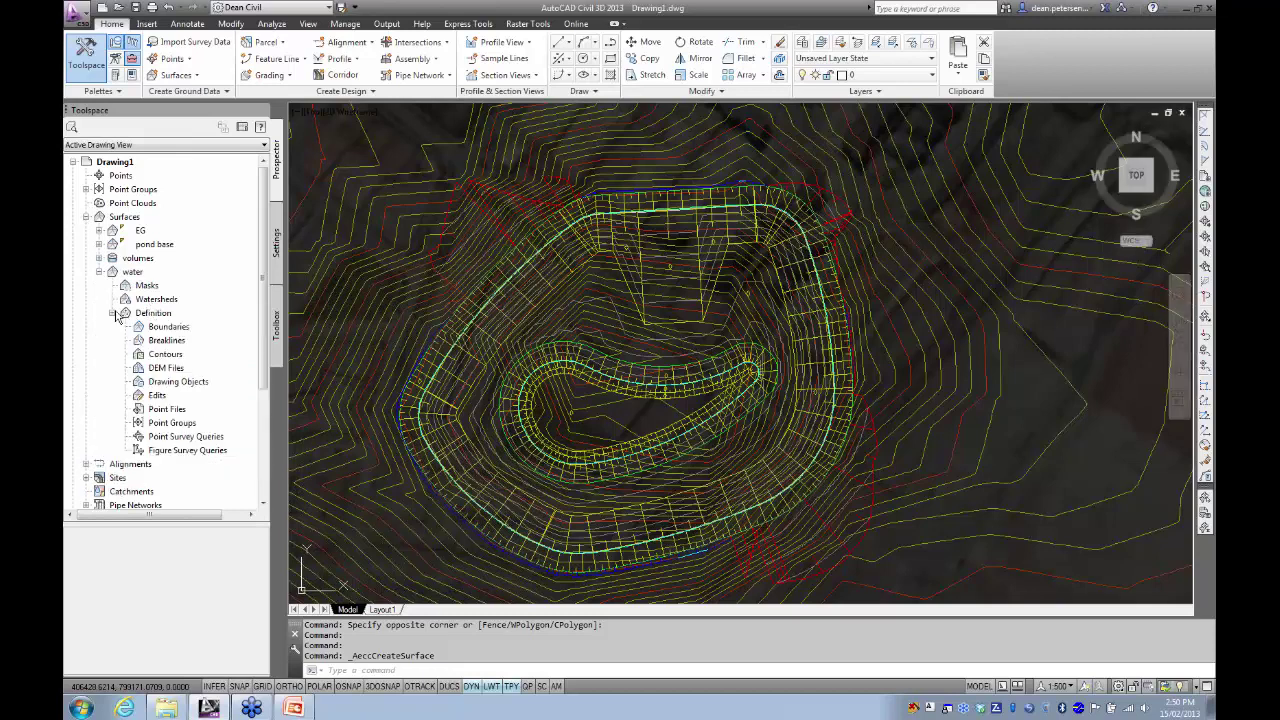
pyautogui.rightClick(172, 343)
pyautogui.click(205, 344)
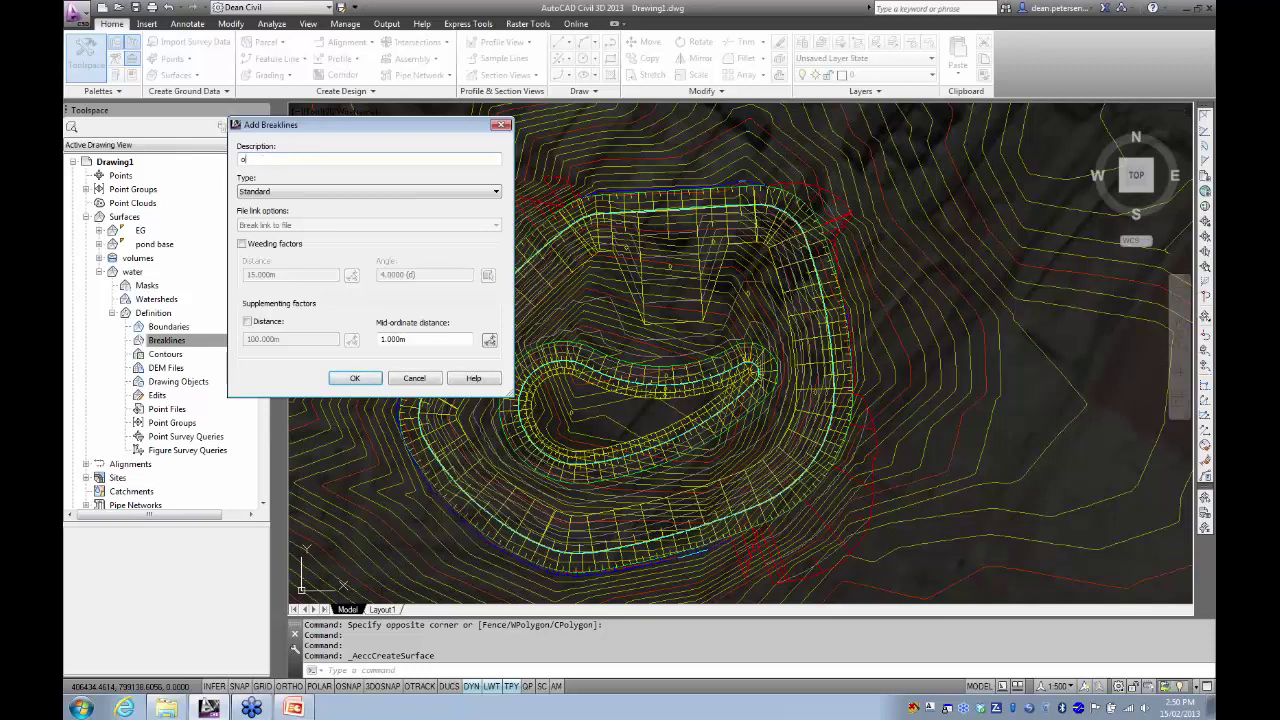
pyautogui.write('r')
pyautogui.press('Tab')
pyautogui.moveTo(416, 341); pyautogui.dragTo(367, 344)
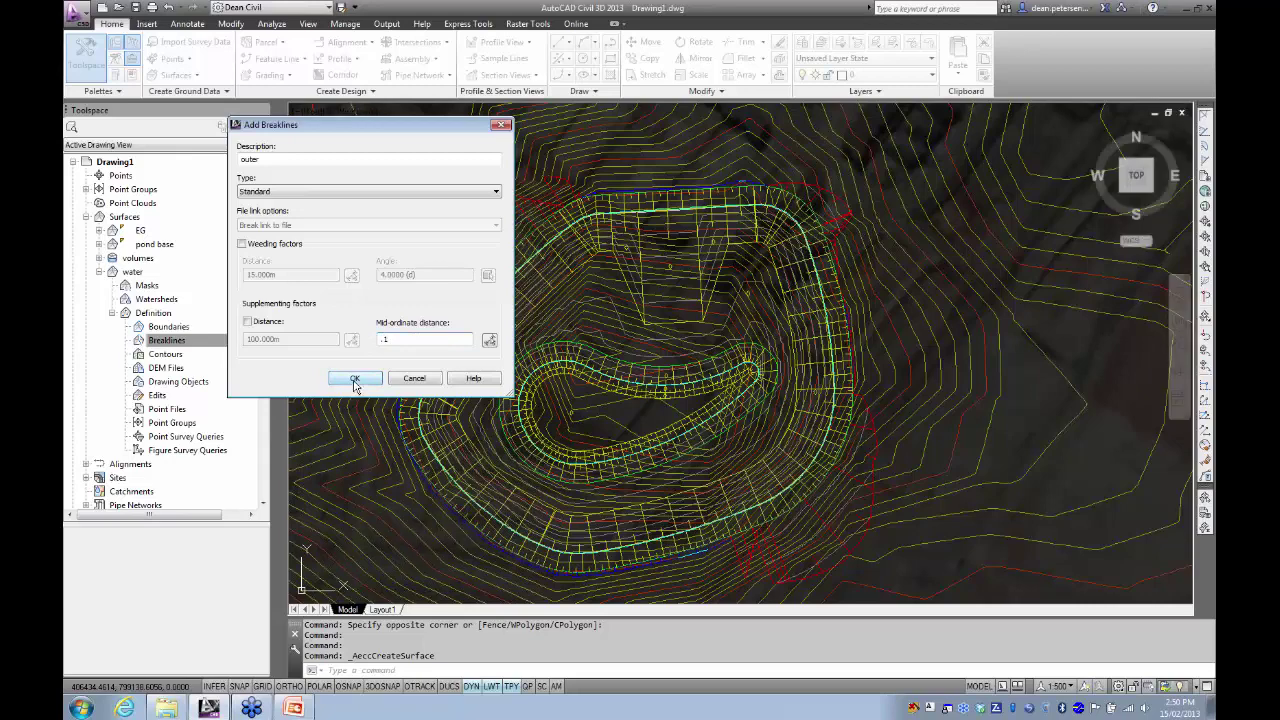
pyautogui.click(355, 379)
# - Use the extracted outer cyan contour around the pond as the water surface's breakline
pyautogui.scroll(8, 582, 195)
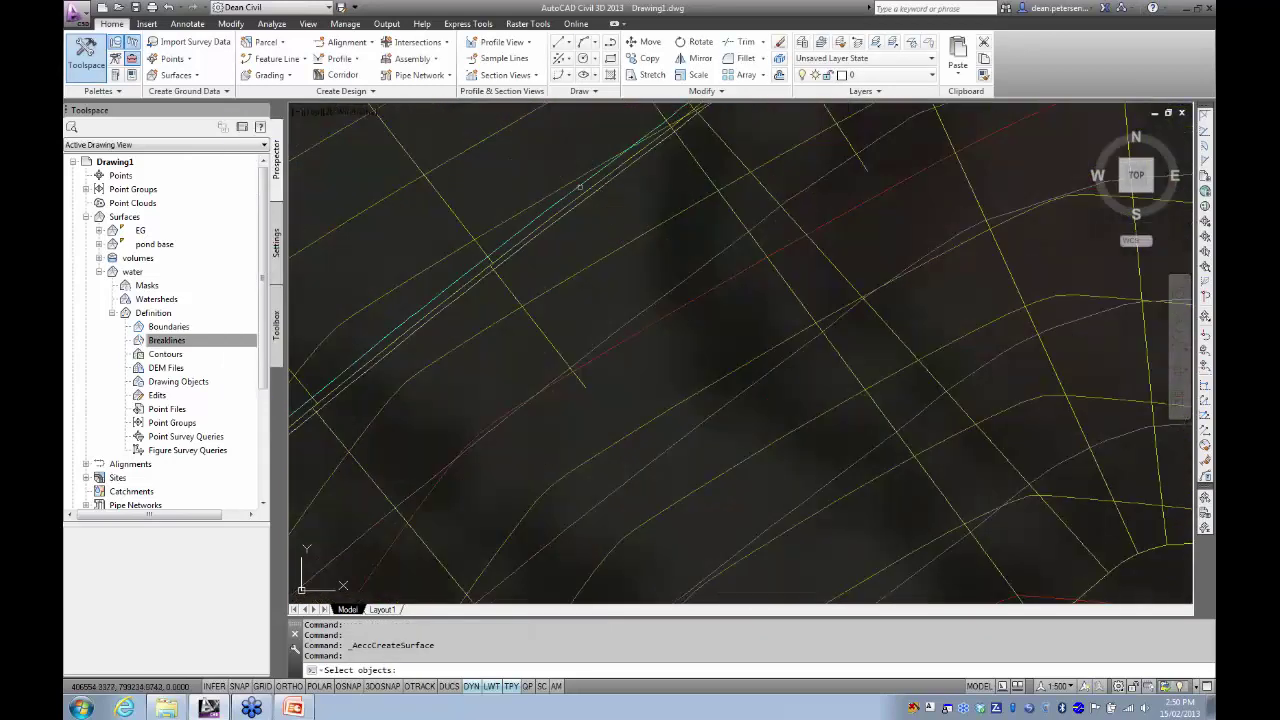
pyautogui.click(582, 192)
pyautogui.scroll(-6, 630, 295)
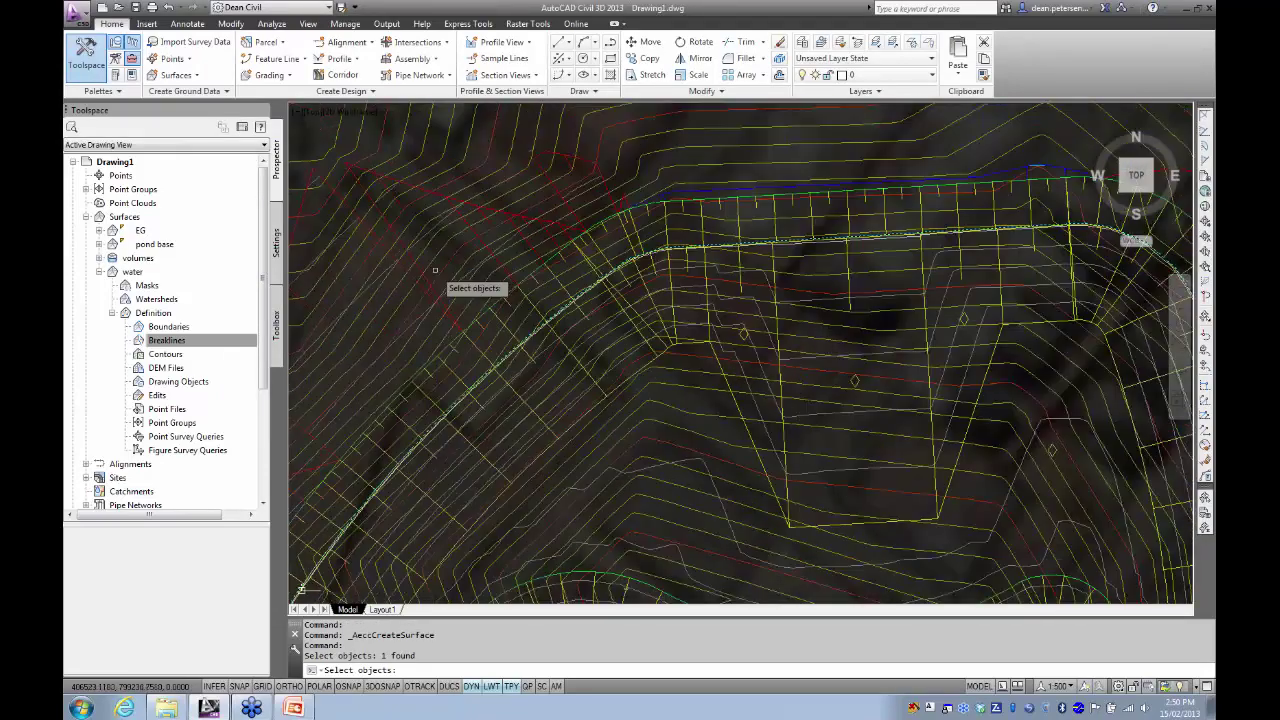
pyautogui.press('Return')
pyautogui.scroll(-4, 453, 210)
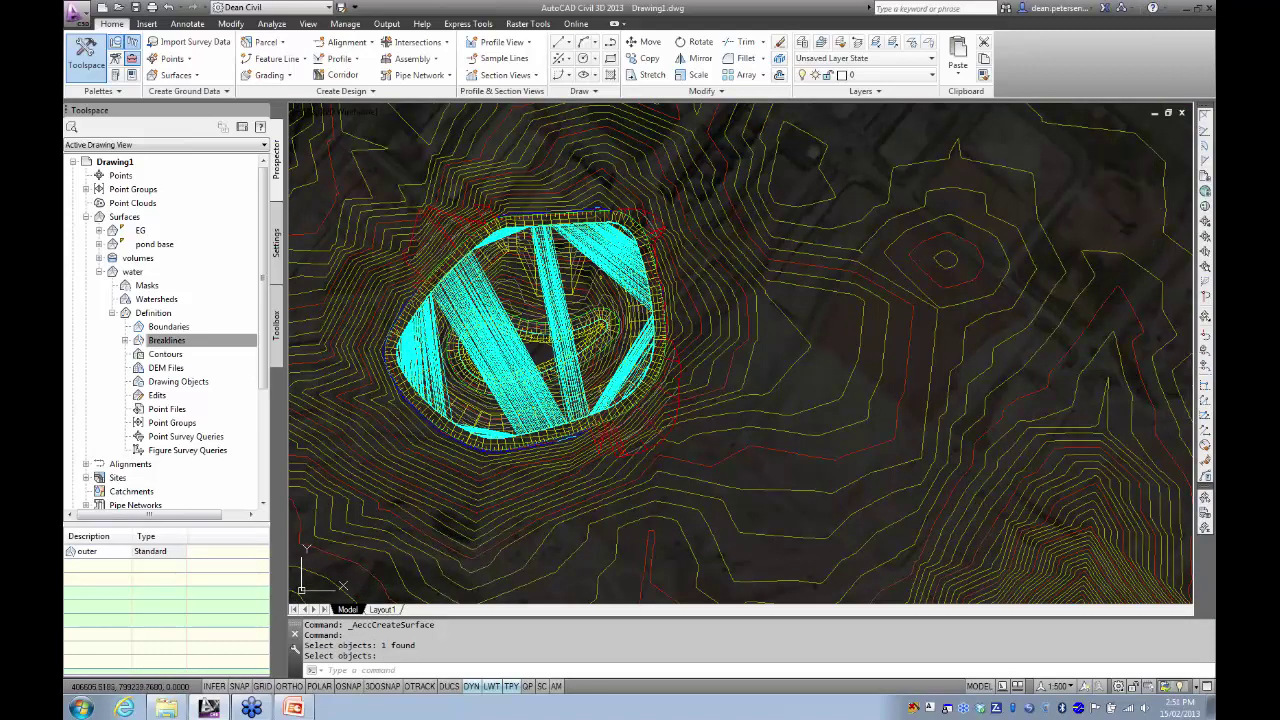
pyautogui.press('Return')
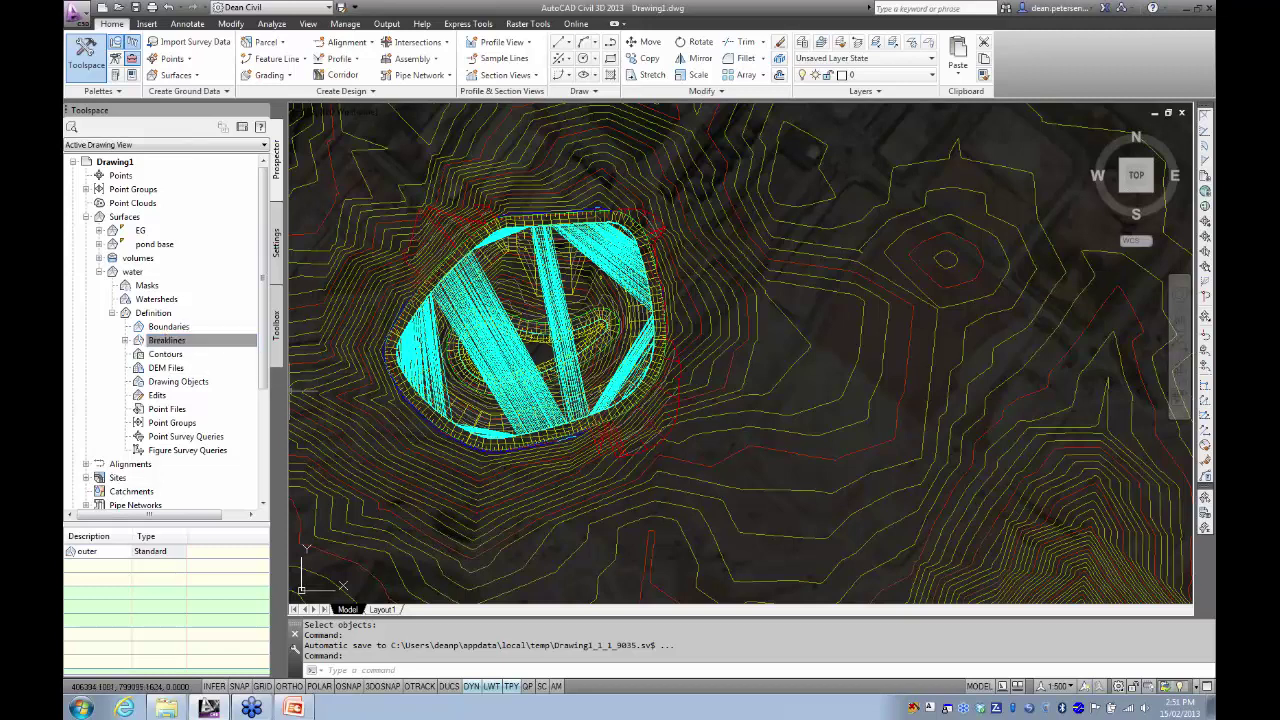
# - Set up a boundary named hide for the water surface, of type Hide, with a mid-ordinate distance of 0.1
pyautogui.rightClick(177, 330)
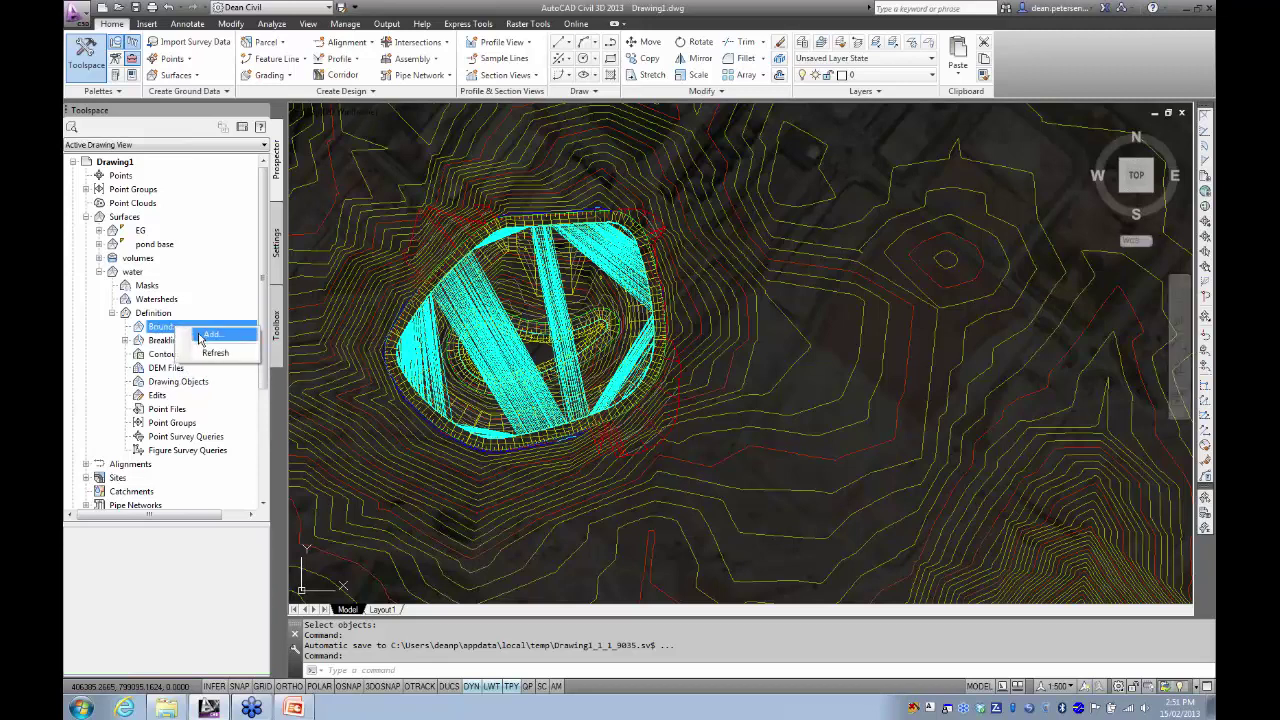
pyautogui.click(200, 340)
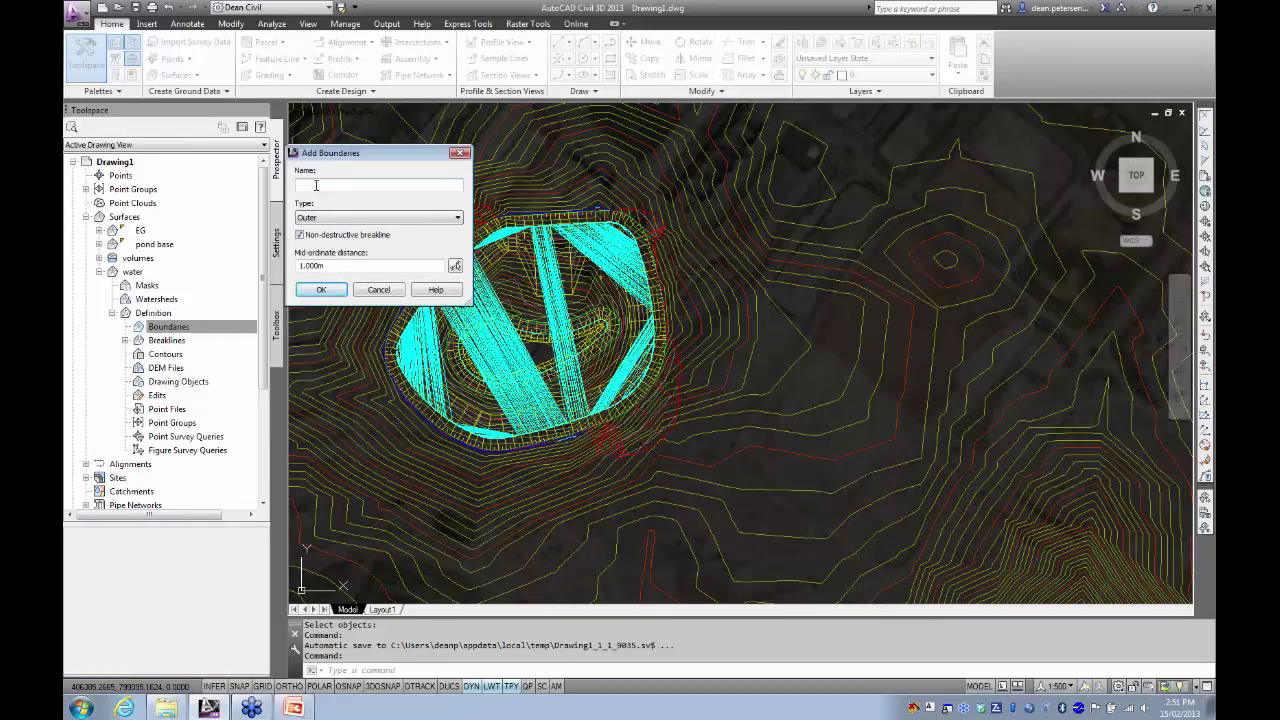
pyautogui.write('hd')
pyautogui.click(338, 220)
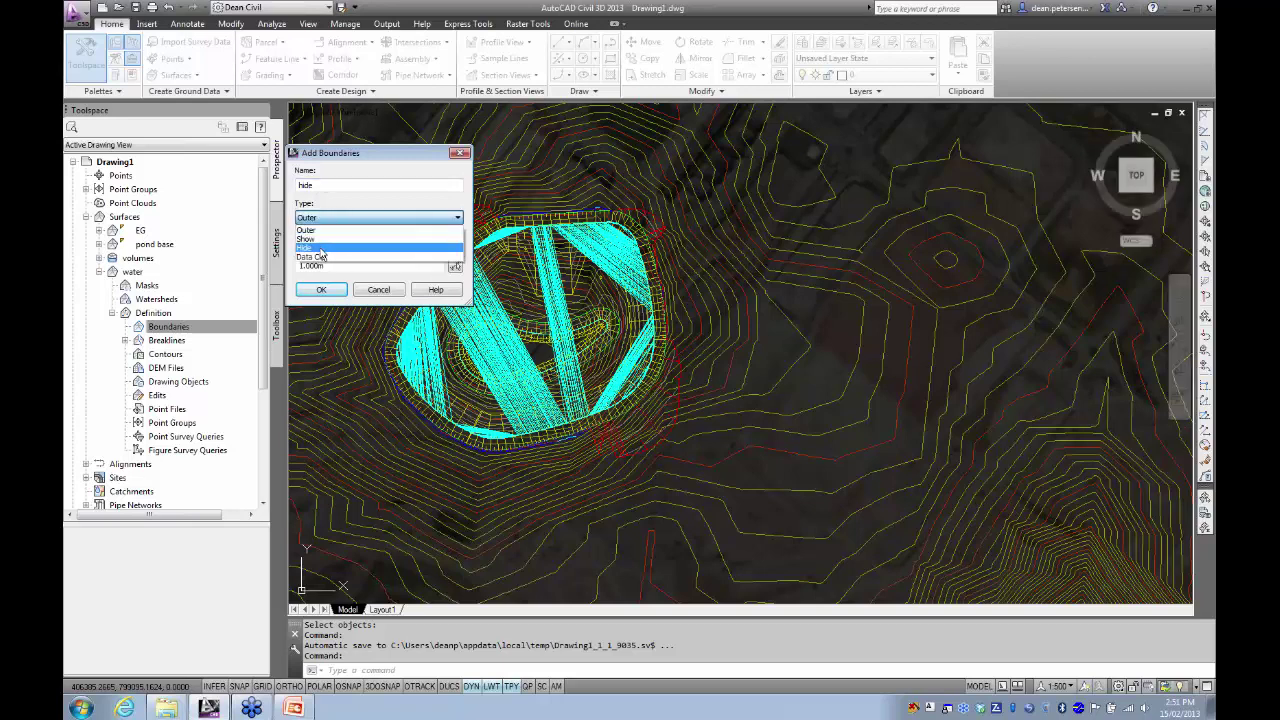
pyautogui.click(319, 249)
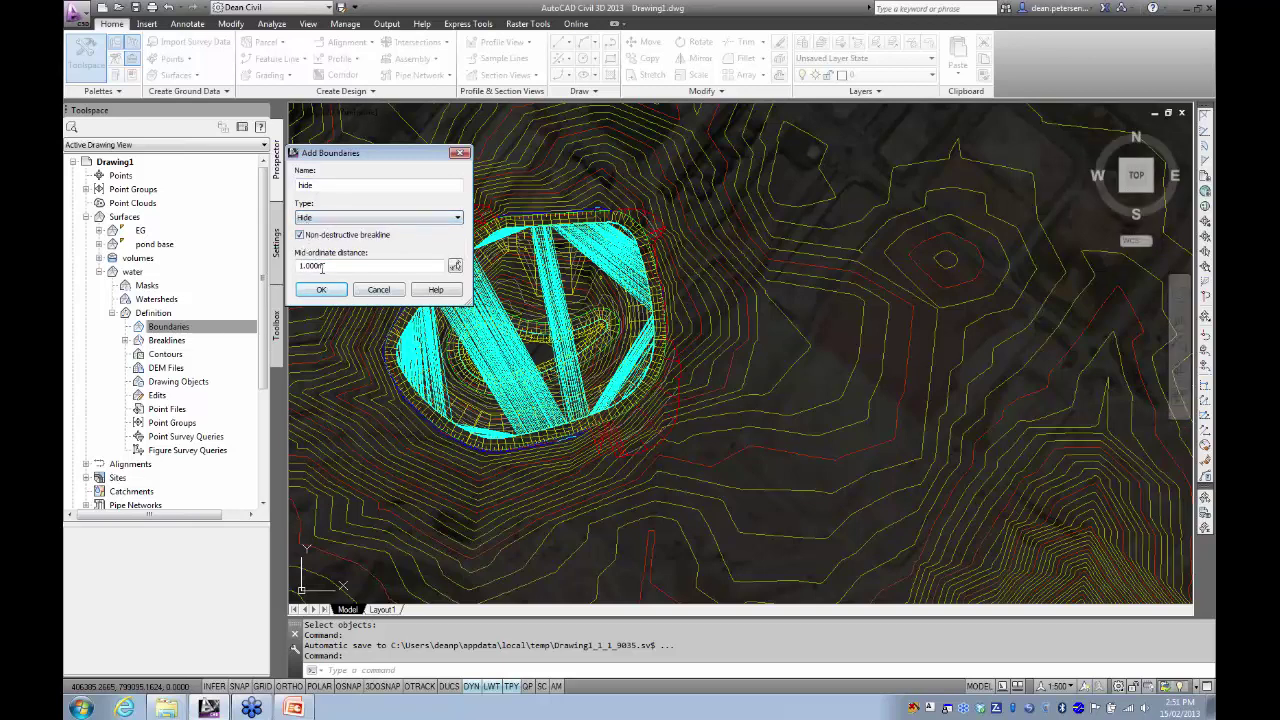
pyautogui.moveTo(321, 267); pyautogui.dragTo(293, 265)
pyautogui.write('.1')
pyautogui.click(321, 289)
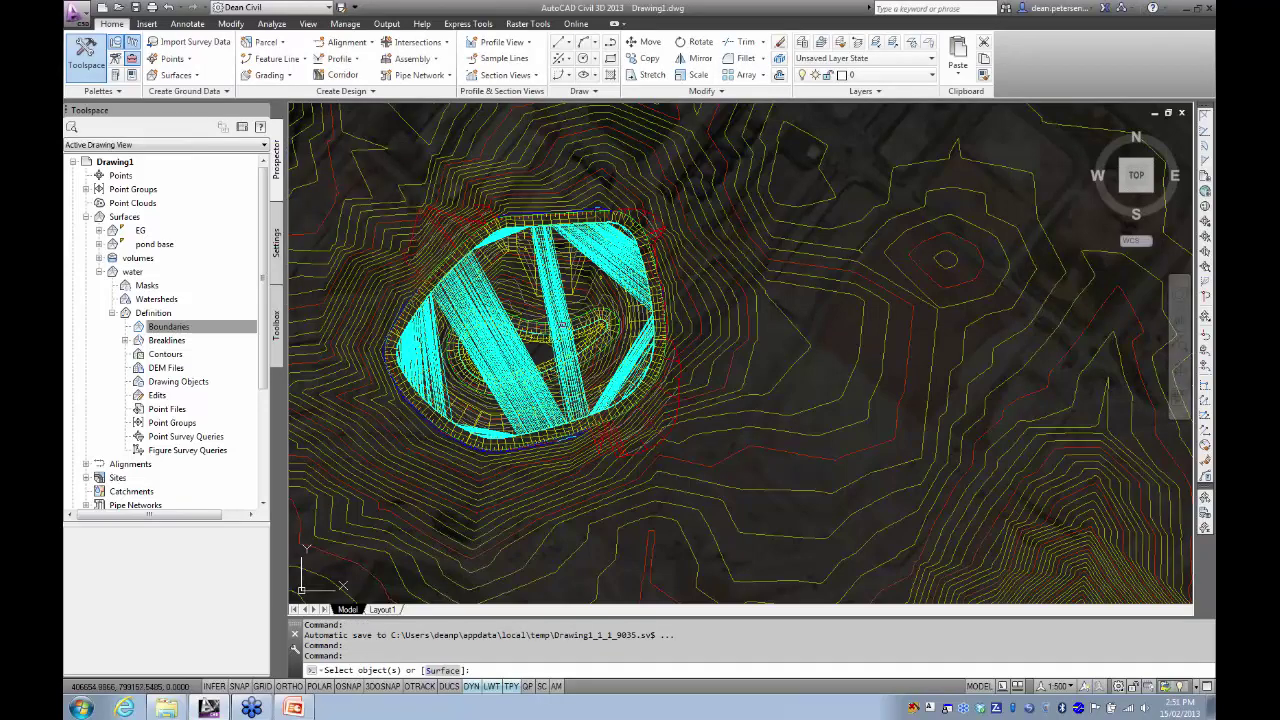
# - Use the extracted inner contour around the central island as the water surface's hide boundary
pyautogui.scroll(2, 604, 323)
pyautogui.scroll(2, 528, 330)
pyautogui.scroll(3, 528, 330)
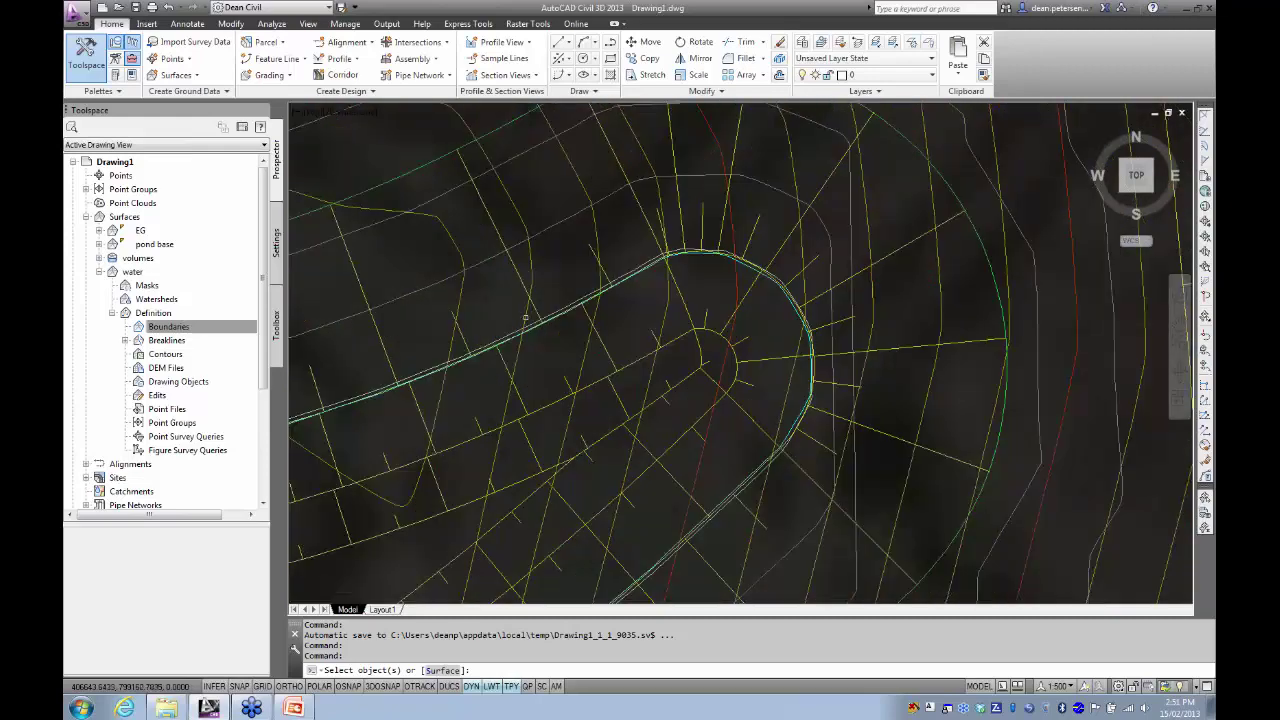
pyautogui.scroll(3, 528, 330)
pyautogui.click(540, 330)
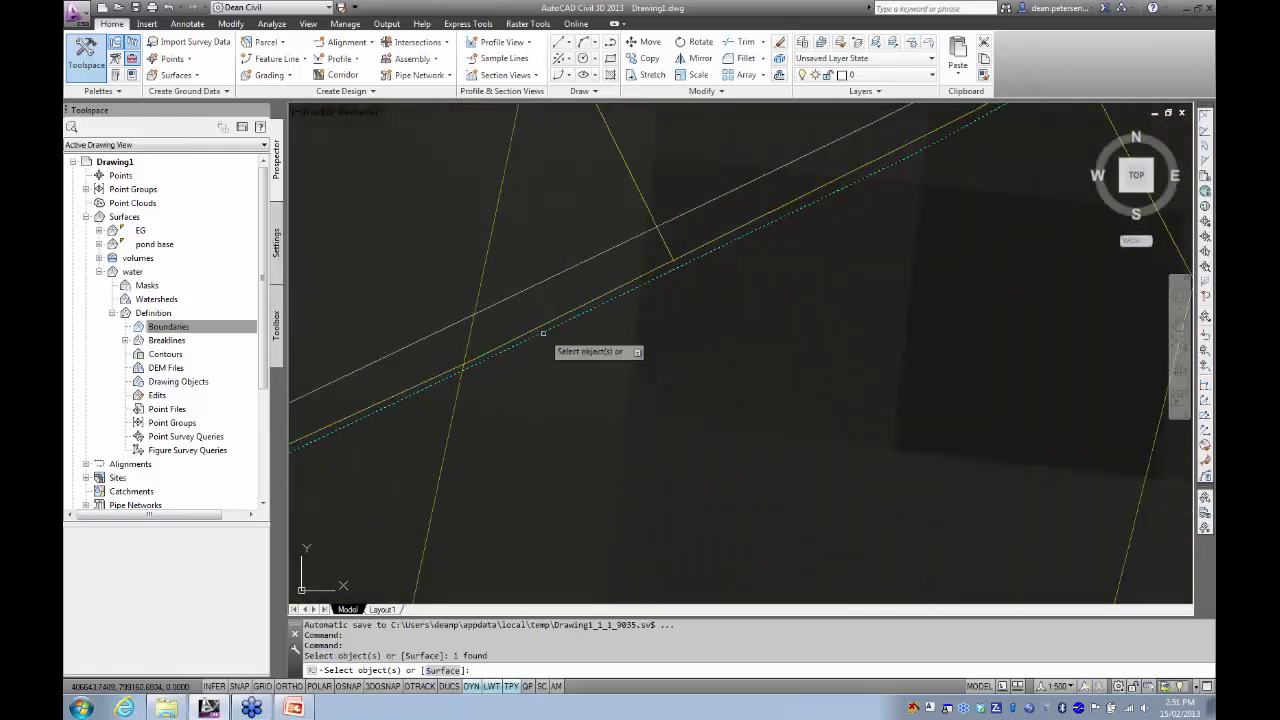
pyautogui.scroll(-3, 555, 385)
pyautogui.scroll(2, 477, 400)
pyautogui.press('Return')
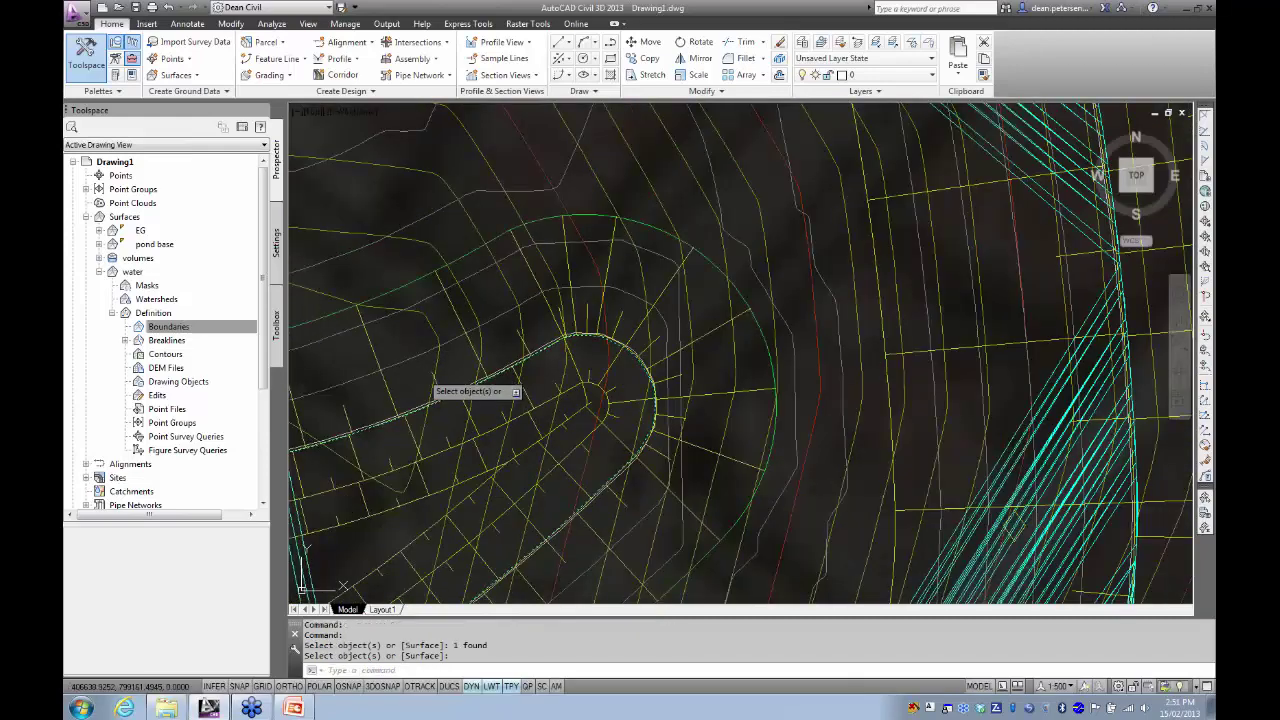
pyautogui.scroll(-5, 573, 262)
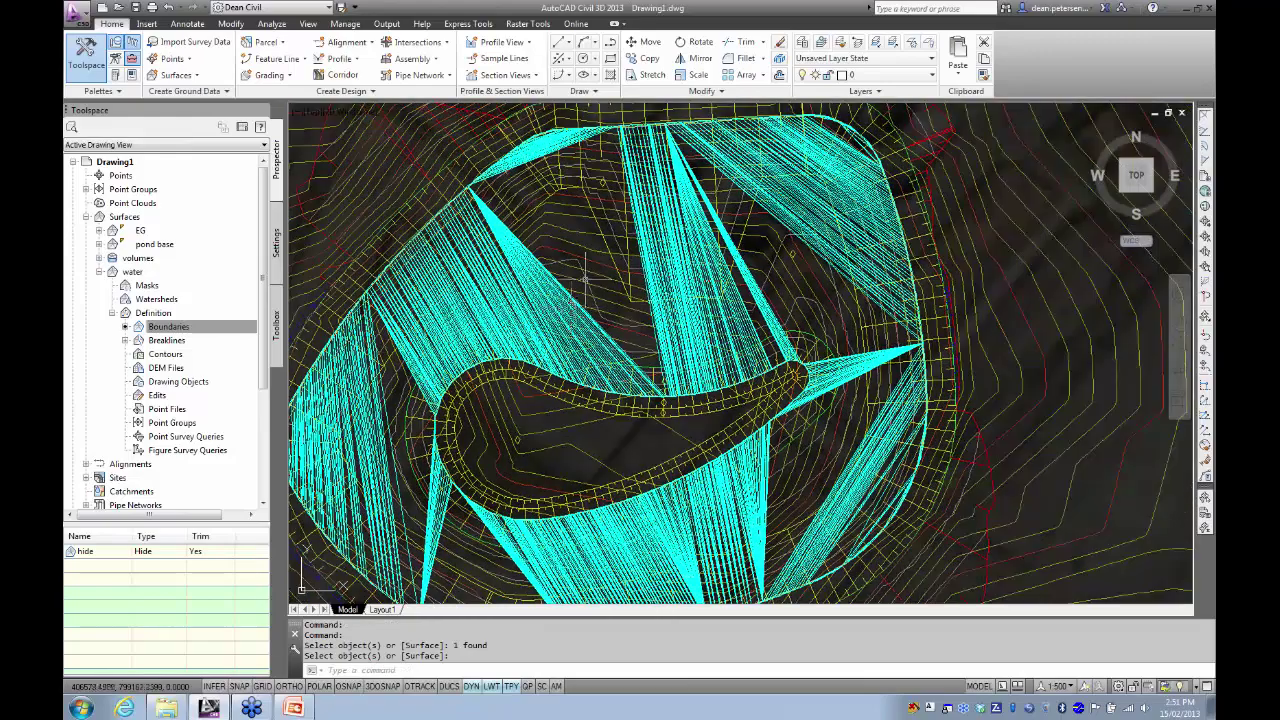
pyautogui.press('Escape')
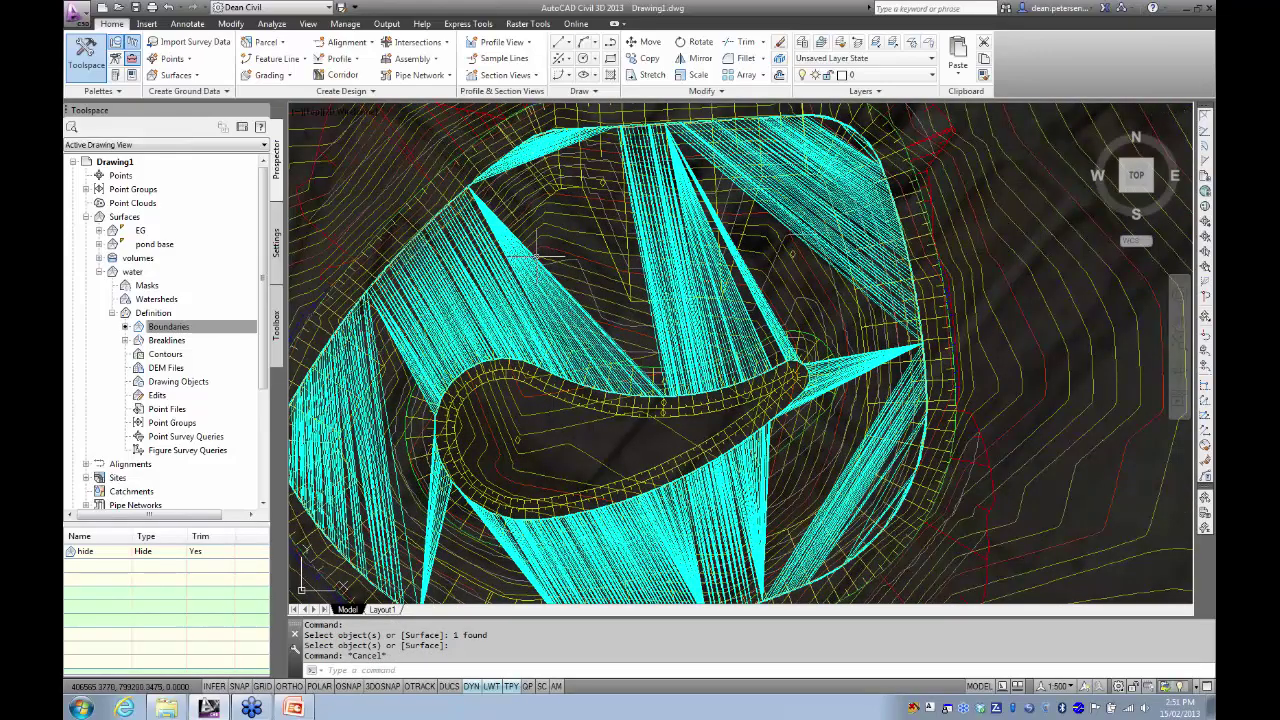
pyautogui.click(730, 413)
pyautogui.scroll(-5, 730, 413)
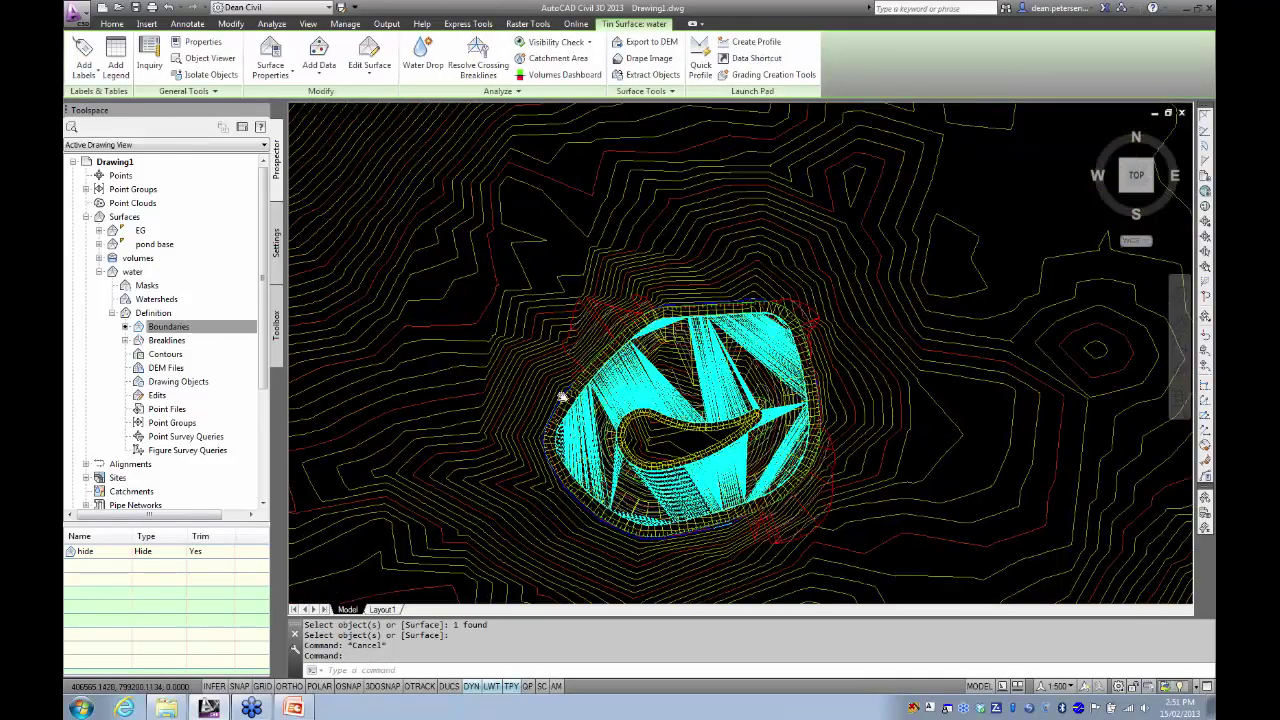
pyautogui.scroll(4, 652, 372)
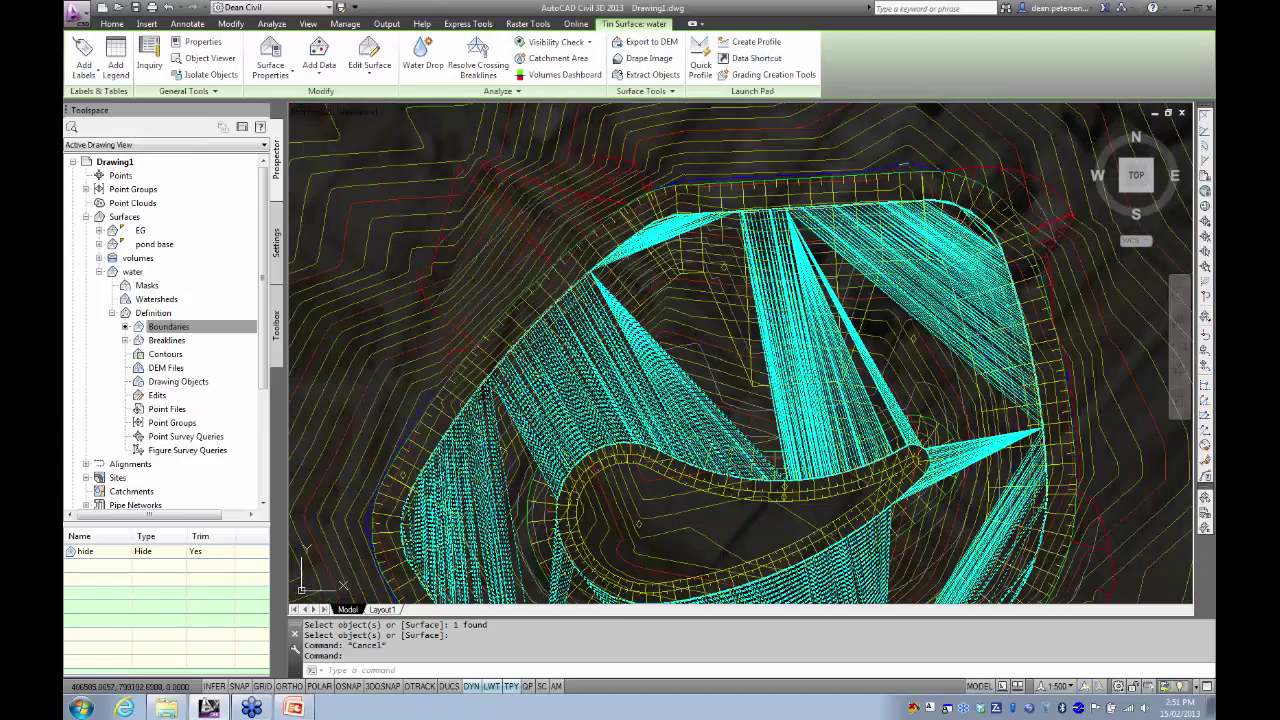
pyautogui.moveTo(712, 370)
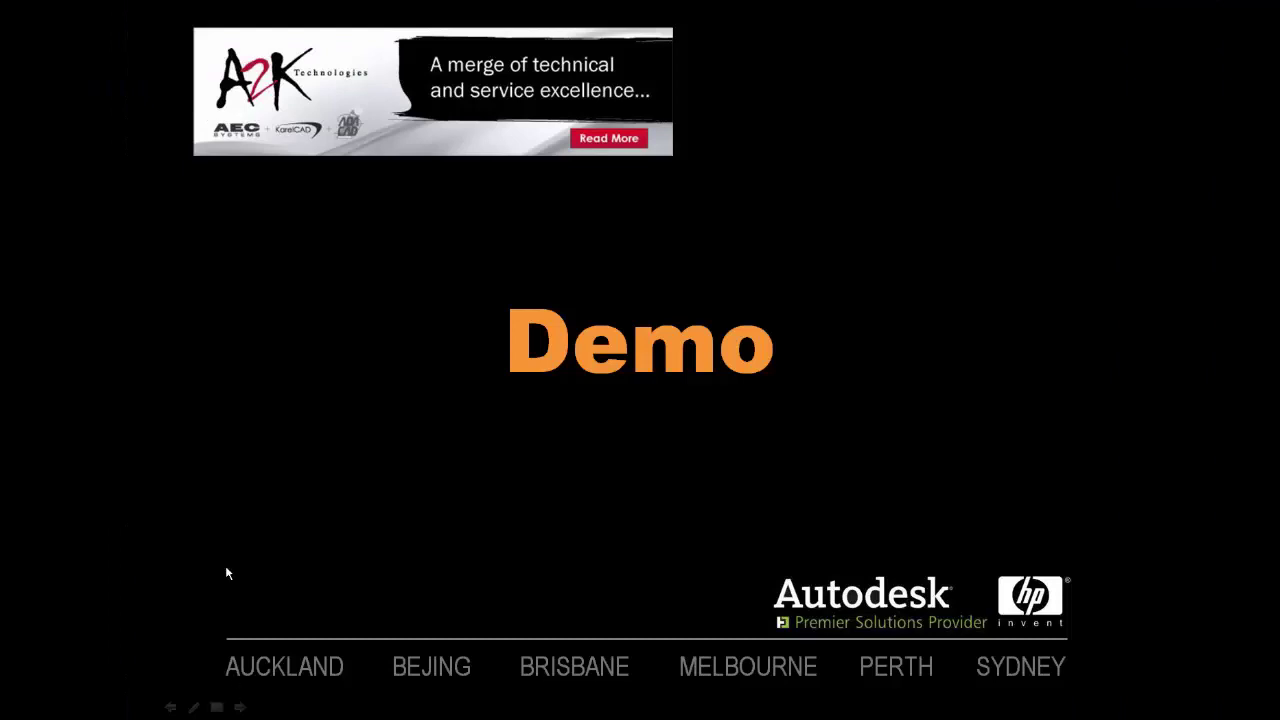
pyautogui.hotkey('alt', 'Tab')
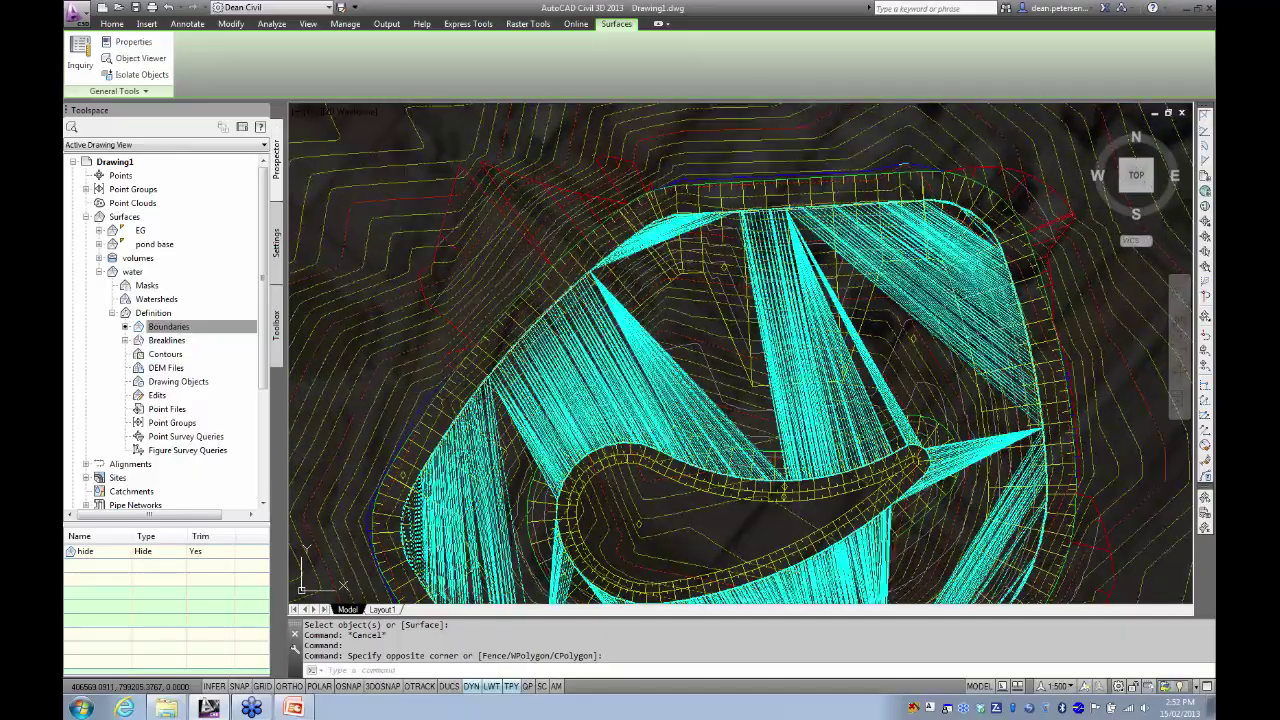
pyautogui.click(114, 25)
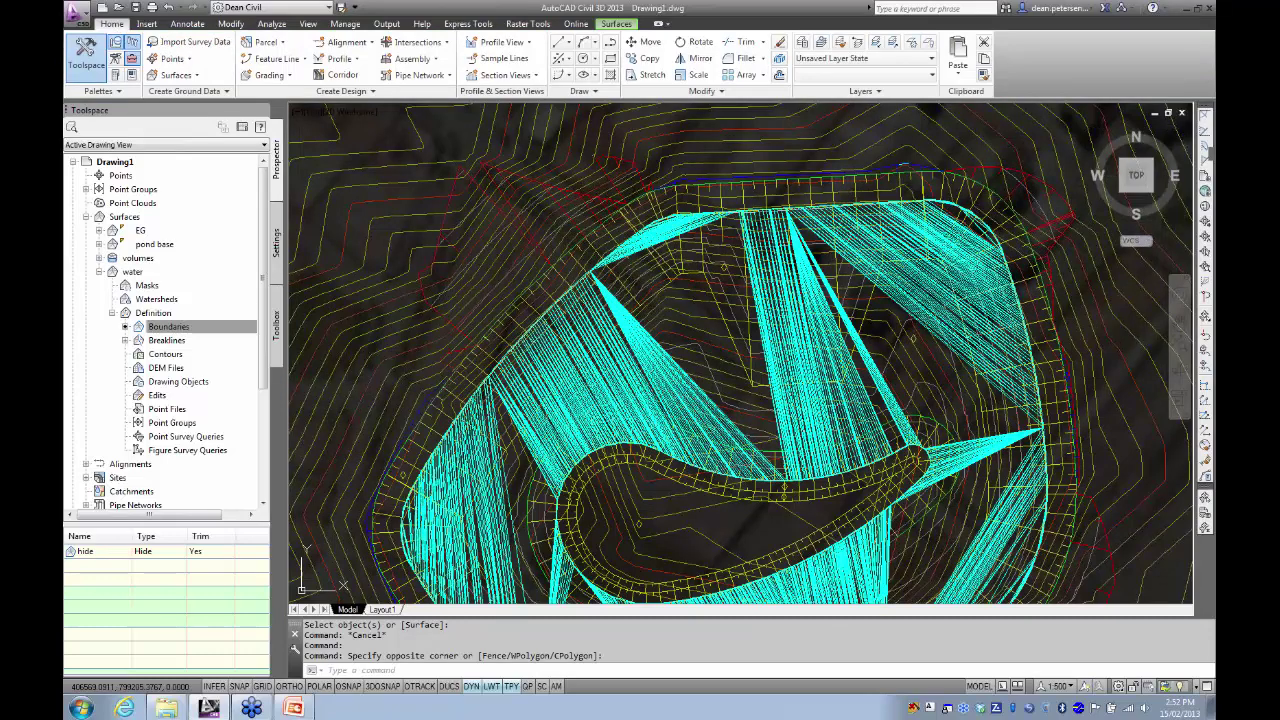
pyautogui.press('Escape')
# - View the pond base and water surfaces together in the Object Viewer, tilted to show the pond and its island in 3D
pyautogui.click(316, 165)
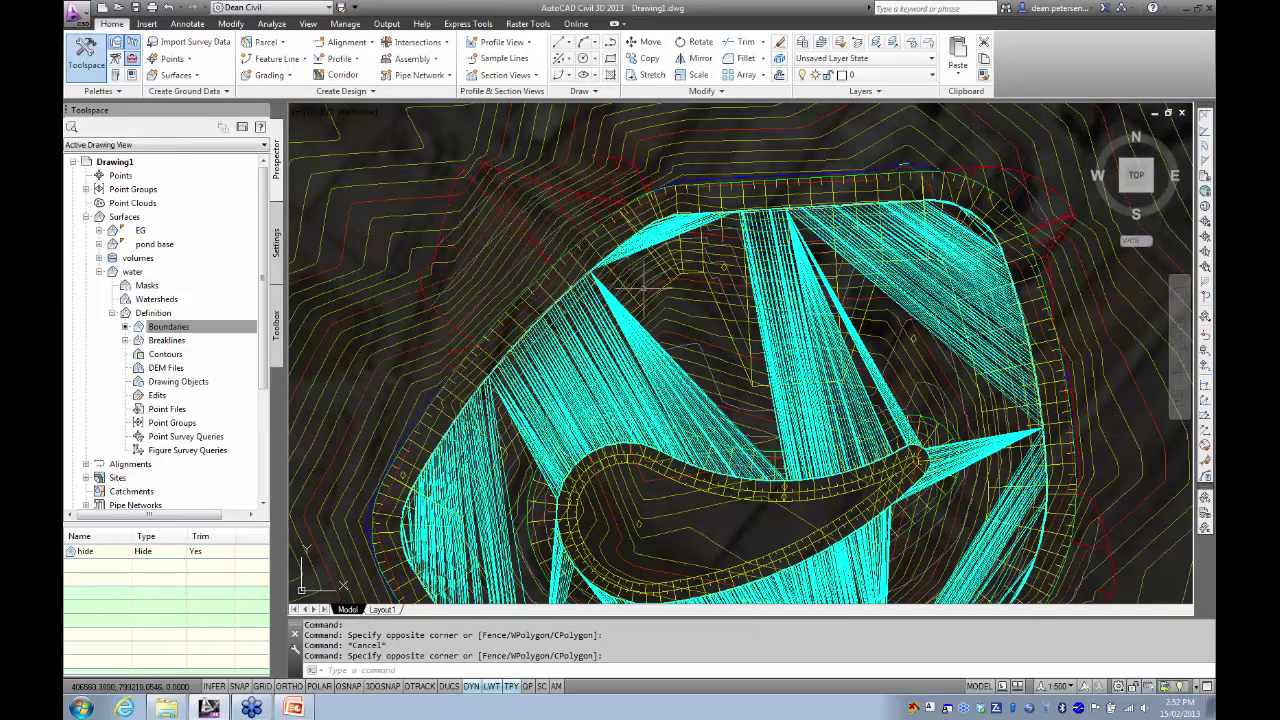
pyautogui.click(702, 348)
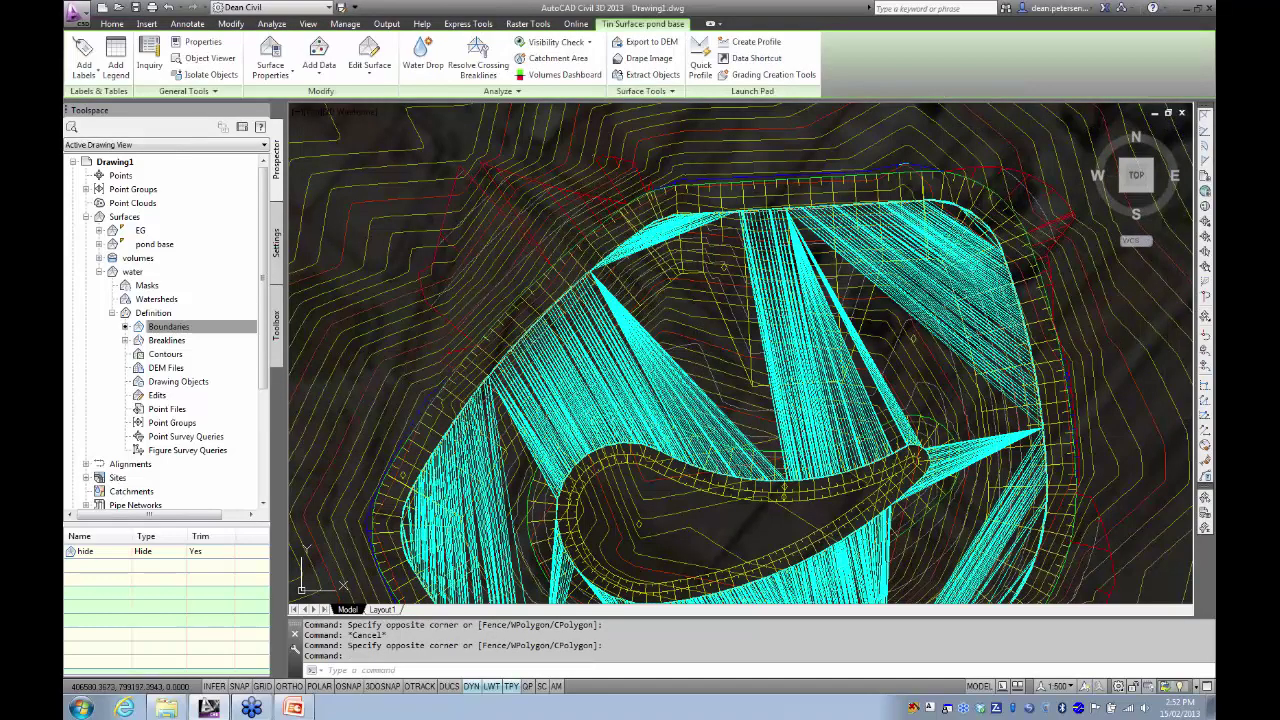
pyautogui.scroll(6, 760, 367)
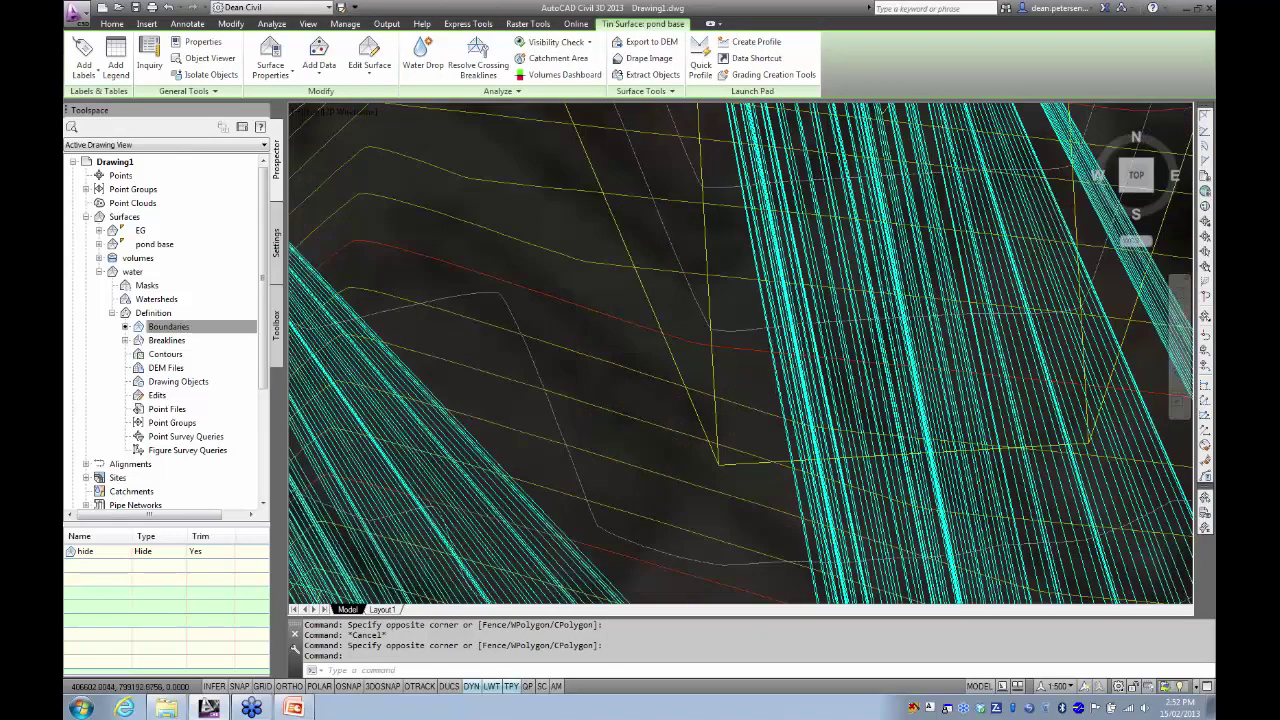
pyautogui.click(609, 323)
pyautogui.rightClick(588, 314)
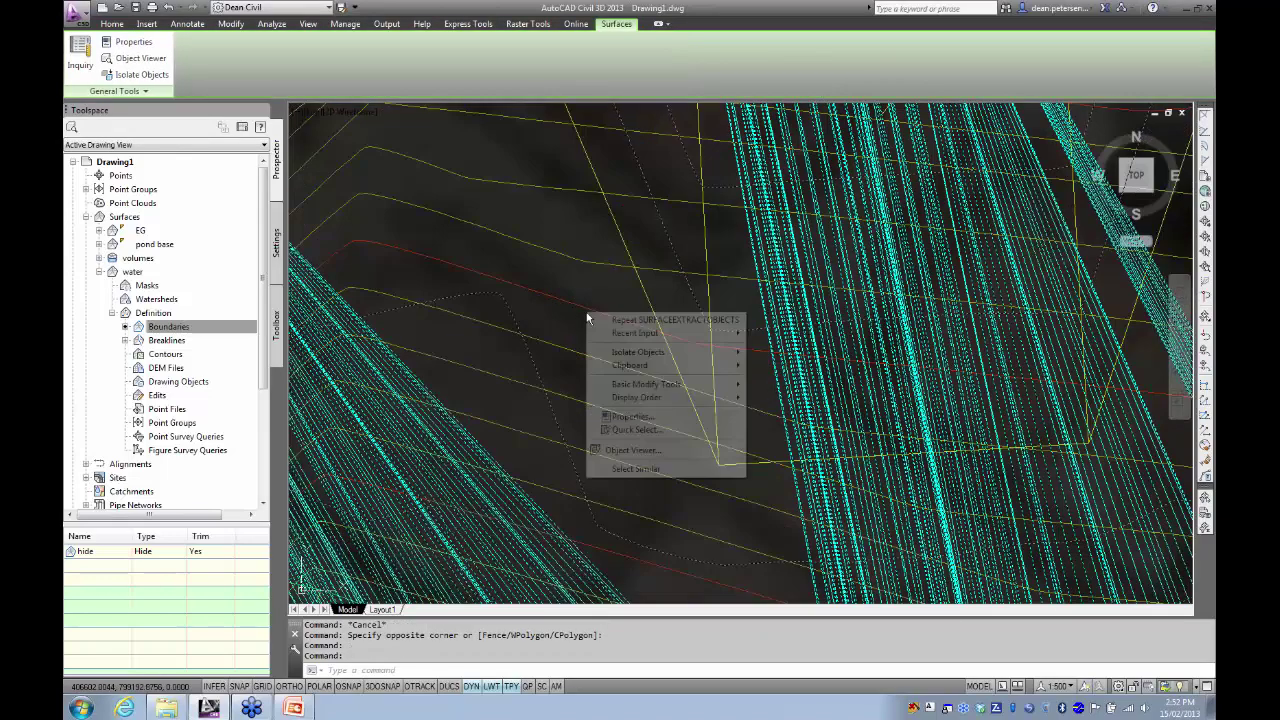
pyautogui.click(630, 450)
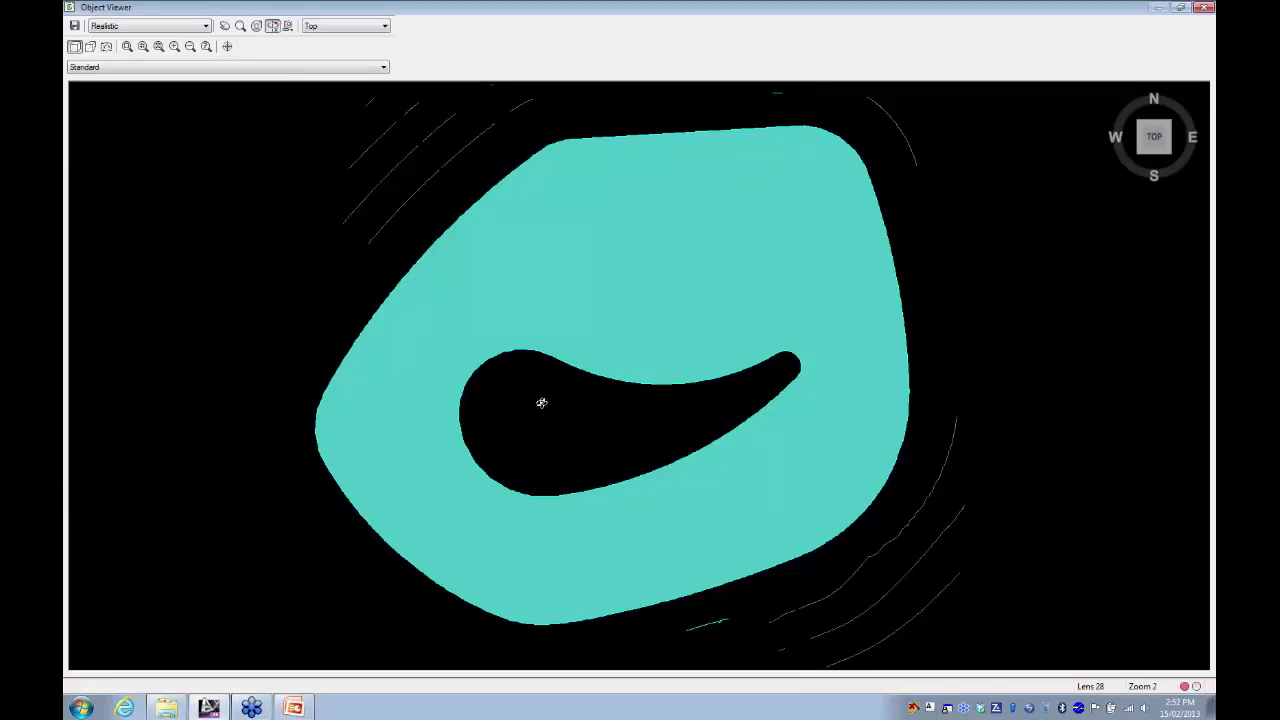
pyautogui.moveTo(540, 402); pyautogui.dragTo(451, 397)
pyautogui.scroll(2, 454, 397)
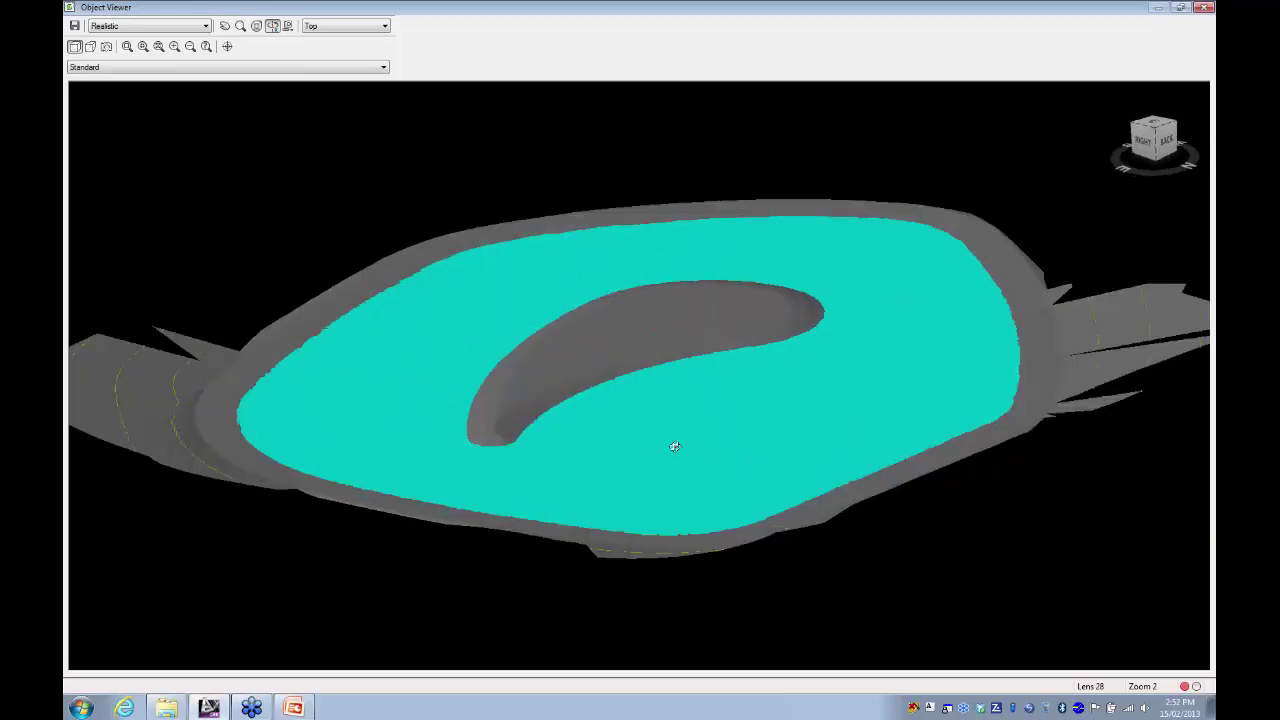
pyautogui.moveTo(675, 446); pyautogui.dragTo(640, 442)
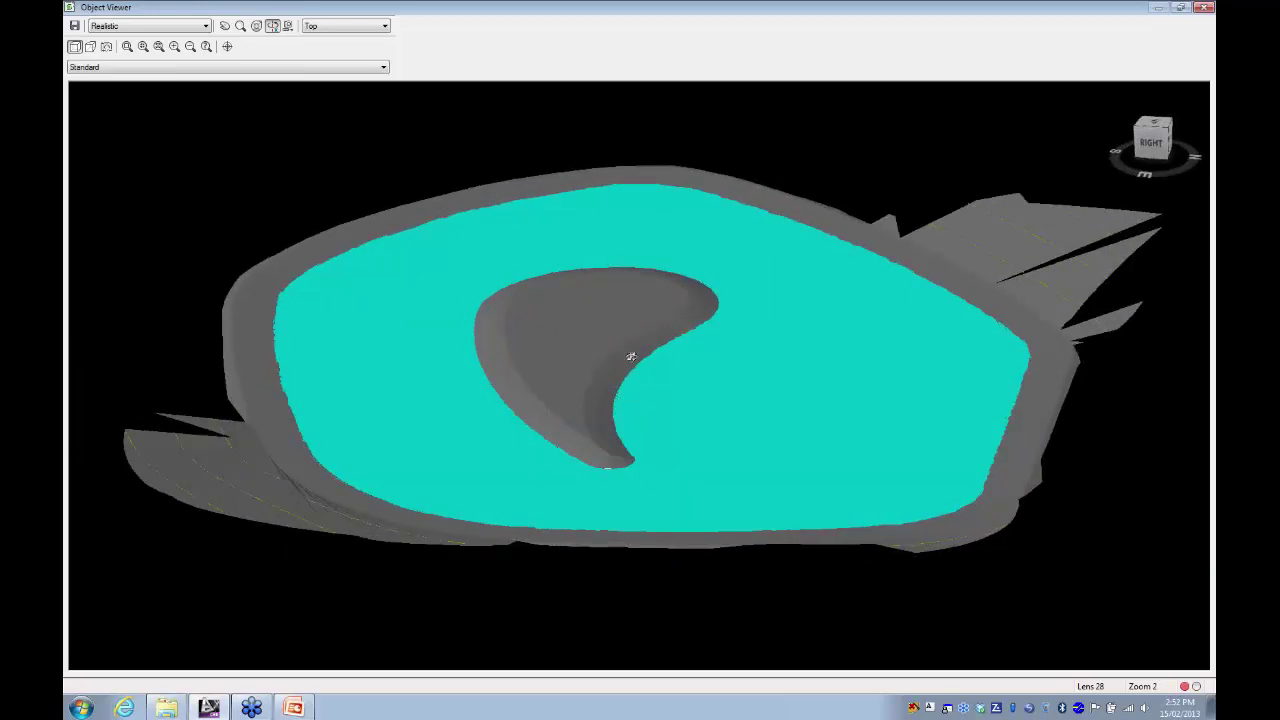
pyautogui.moveTo(909, 441); pyautogui.dragTo(871, 431)
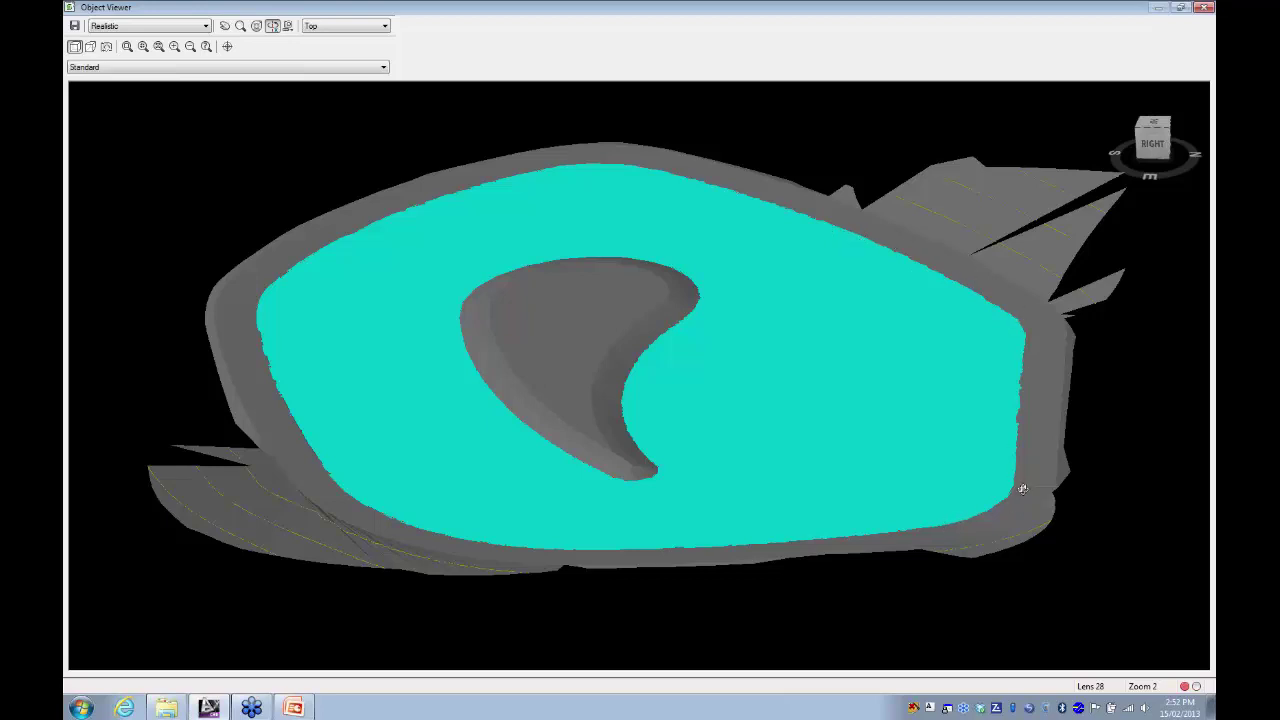
# - Examine the water surface's edge against the pond slope up close and from several sides, and close the Object Viewer
pyautogui.scroll(6, 1017, 420)
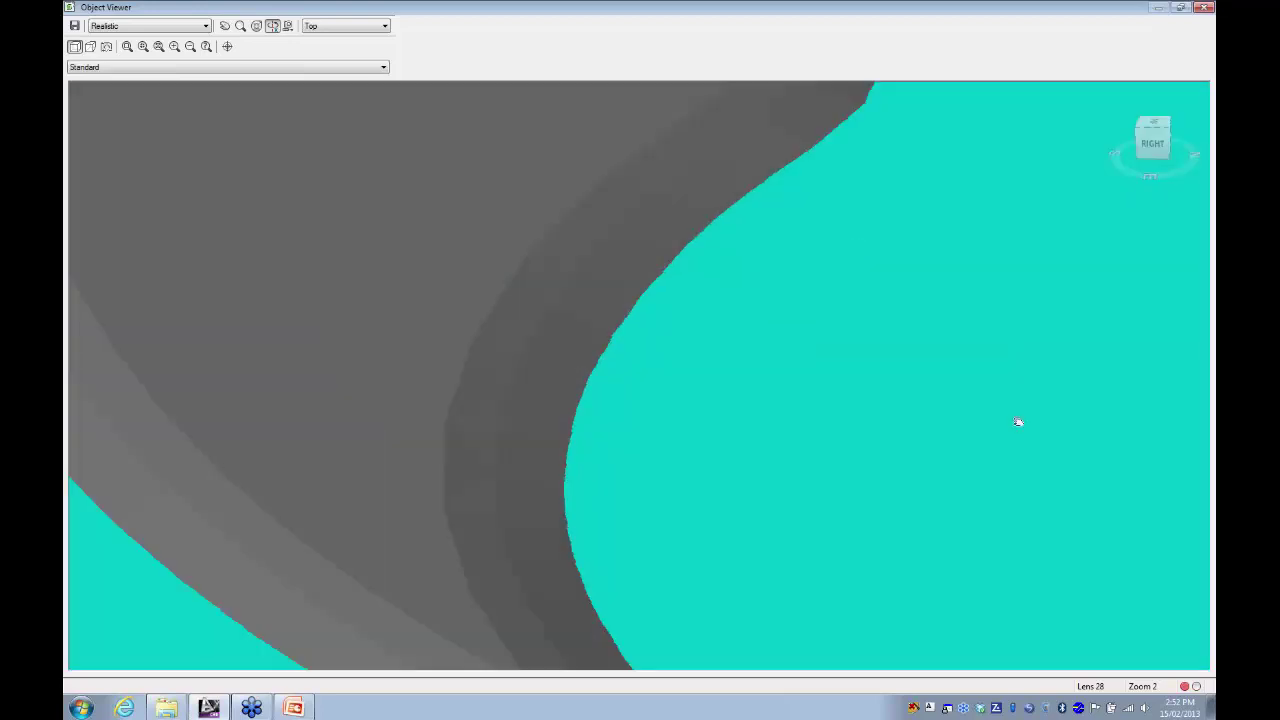
pyautogui.scroll(-4, 429, 380)
pyautogui.scroll(5, 811, 443)
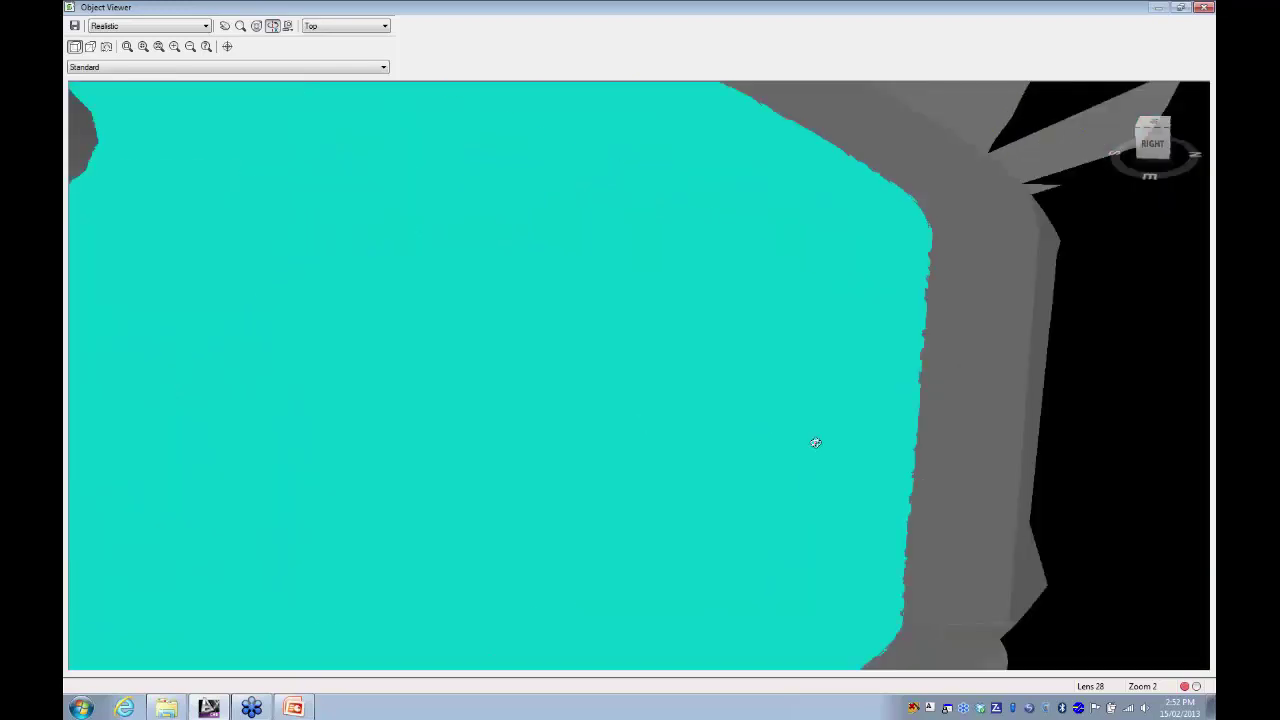
pyautogui.scroll(-3, 771, 434)
pyautogui.scroll(1, 811, 440)
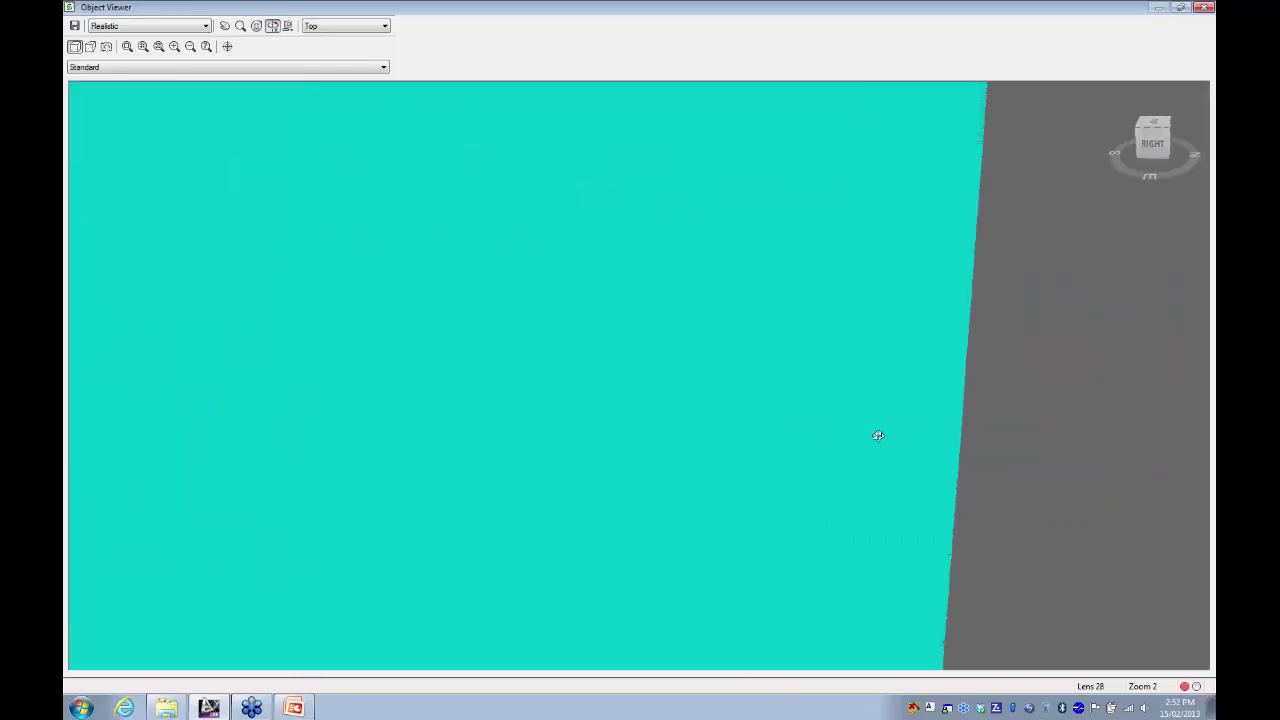
pyautogui.scroll(-1, 890, 427)
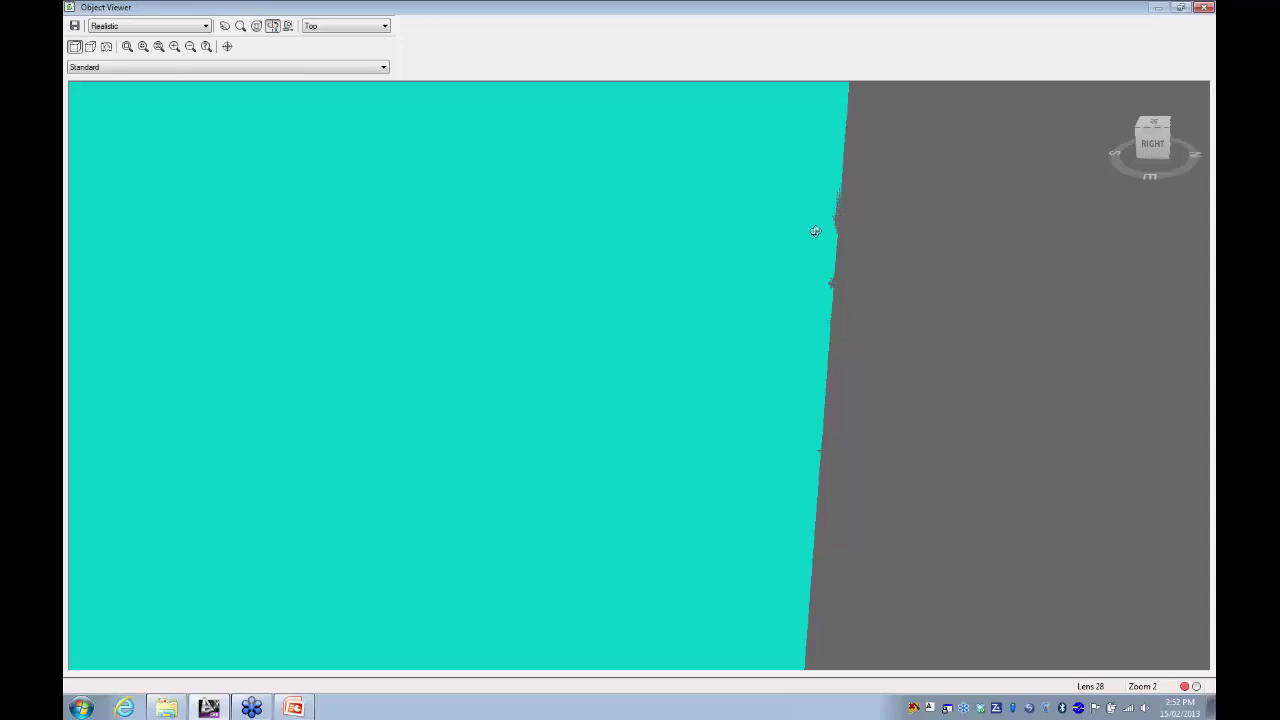
pyautogui.scroll(-3, 626, 271)
pyautogui.scroll(1, 757, 223)
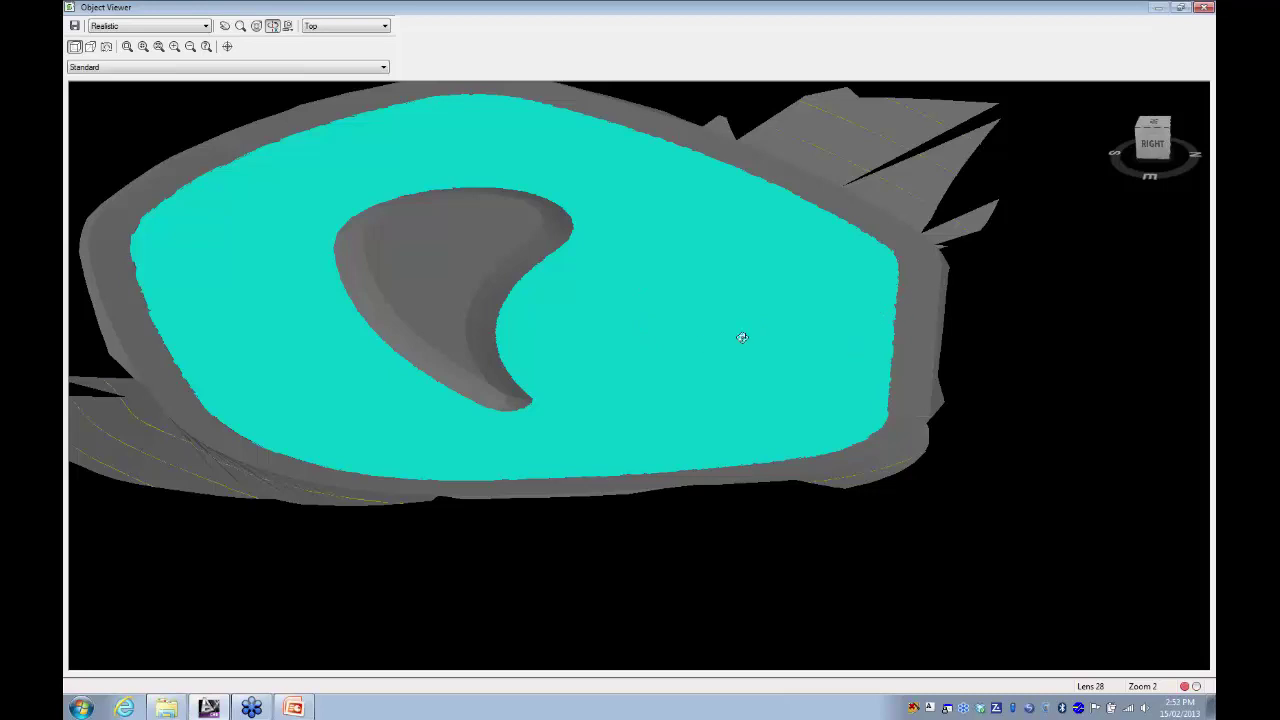
pyautogui.moveTo(670, 355); pyautogui.dragTo(717, 349)
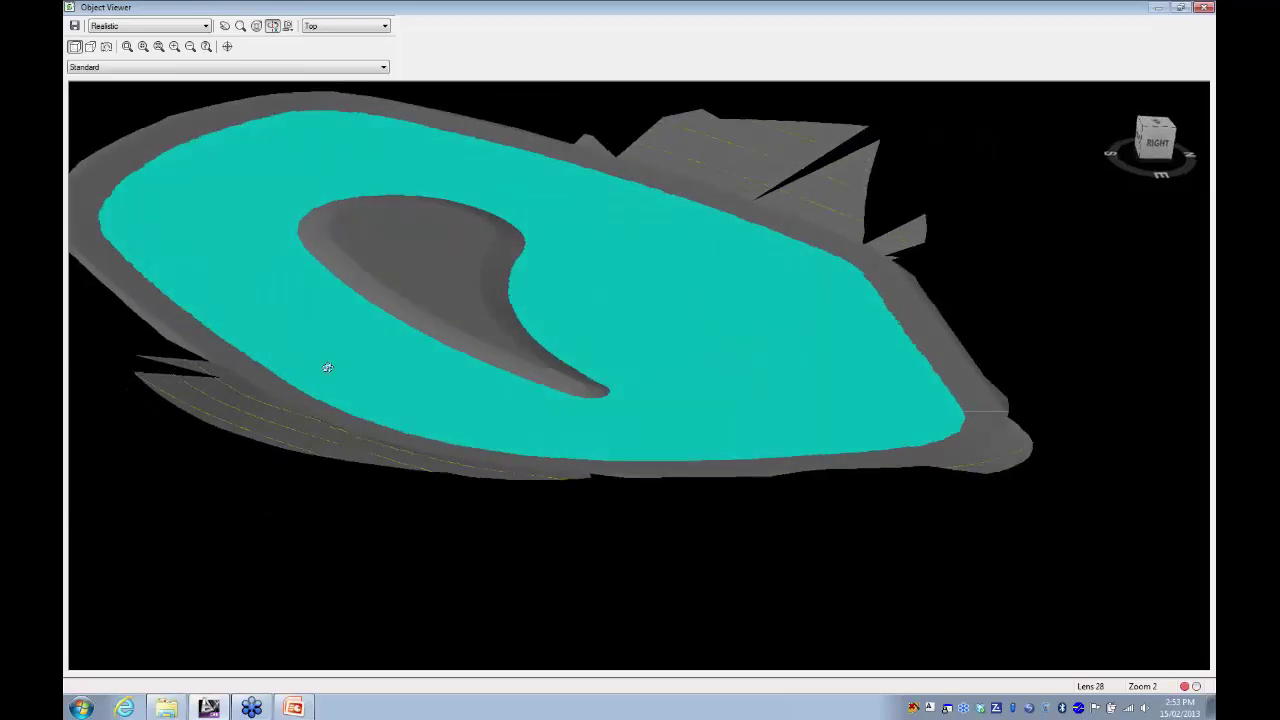
pyautogui.moveTo(329, 363); pyautogui.dragTo(448, 437)
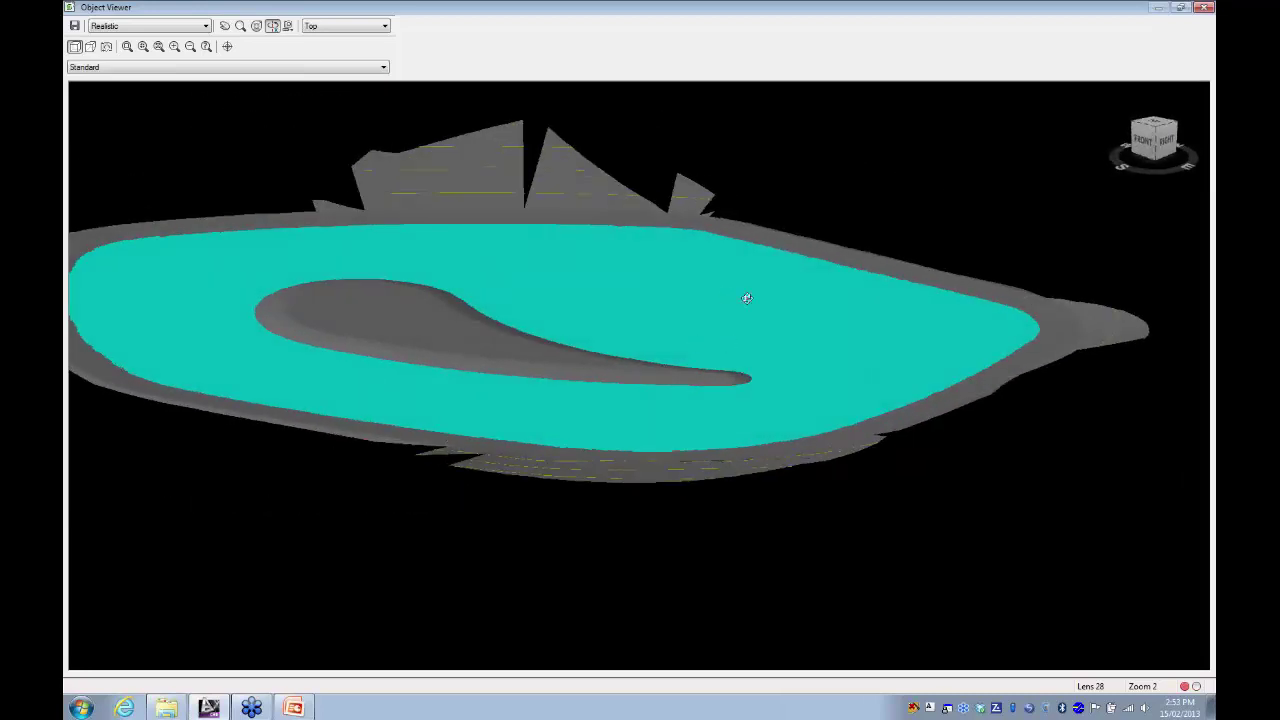
pyautogui.click(1205, 7)
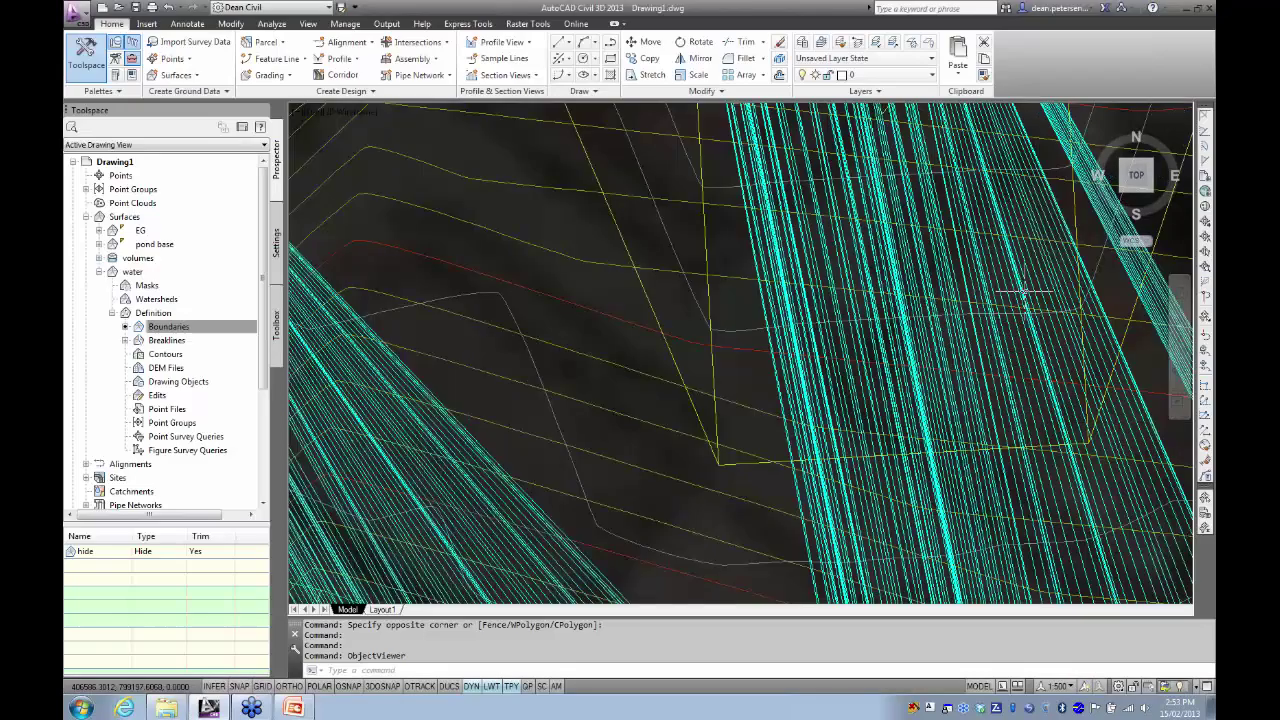
# - Open the drawing trial.dwg from the earthworks 2 folder
pyautogui.click(118, 8)
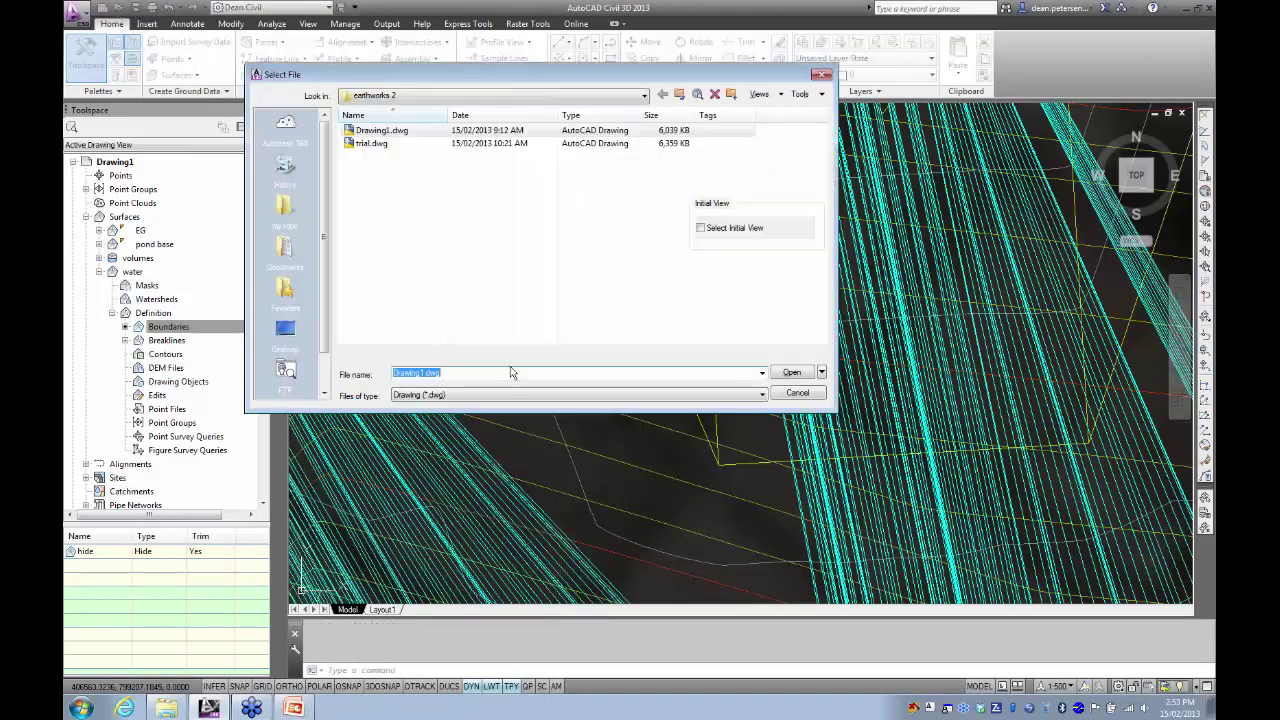
pyautogui.click(370, 143)
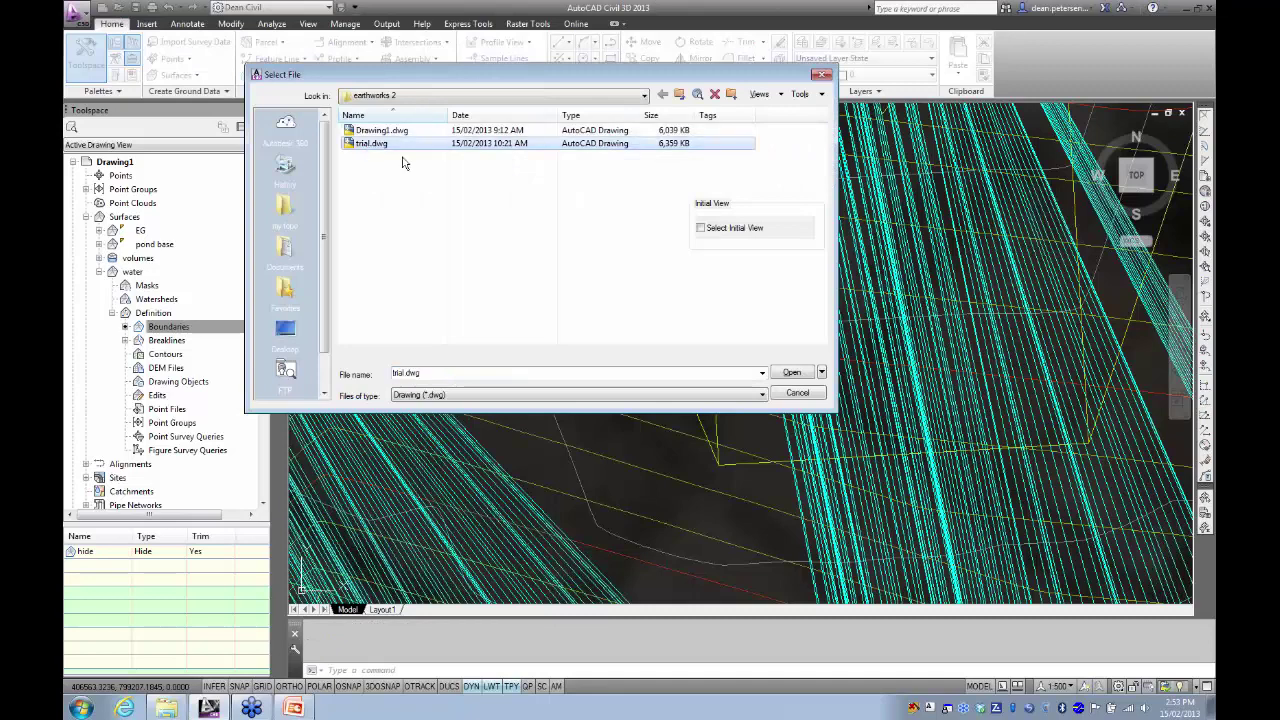
pyautogui.click(790, 372)
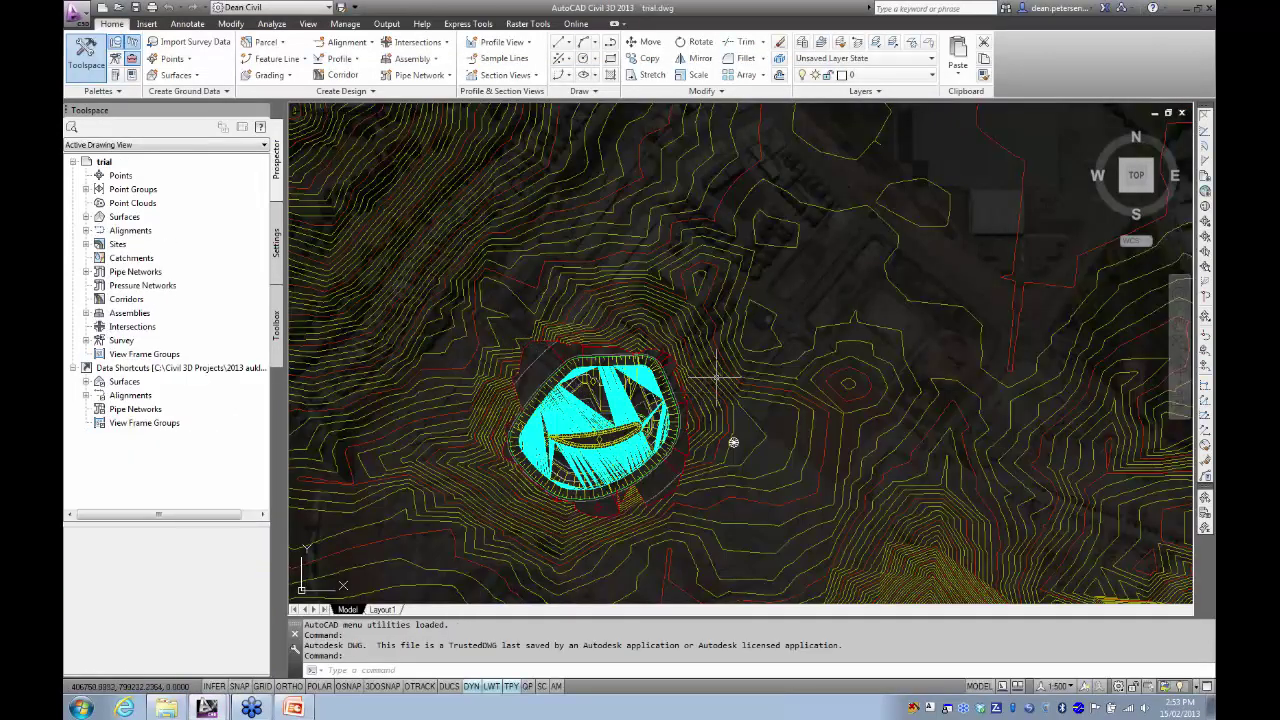
# - View the terrain, pond and water surfaces together in the Object Viewer, tilted and zoomed to show the pond in its surroundings
pyautogui.moveTo(706, 362); pyautogui.dragTo(744, 318, button='middle')
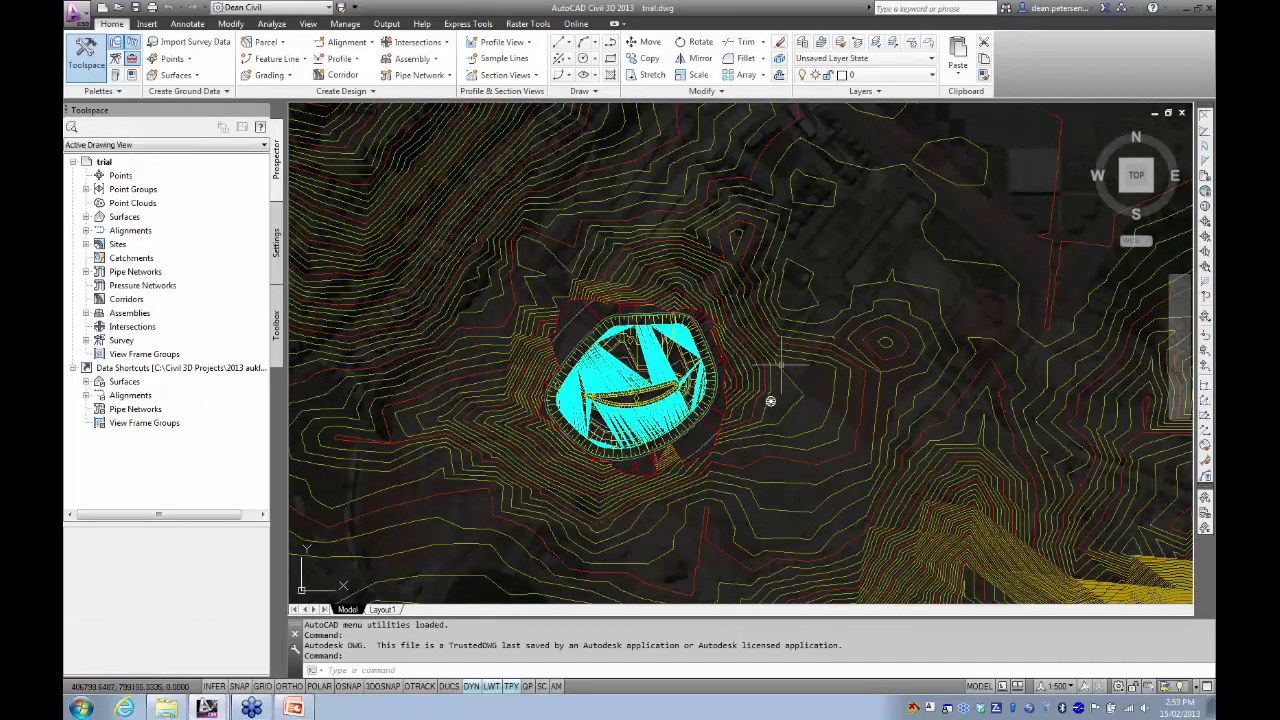
pyautogui.scroll(4, 545, 320)
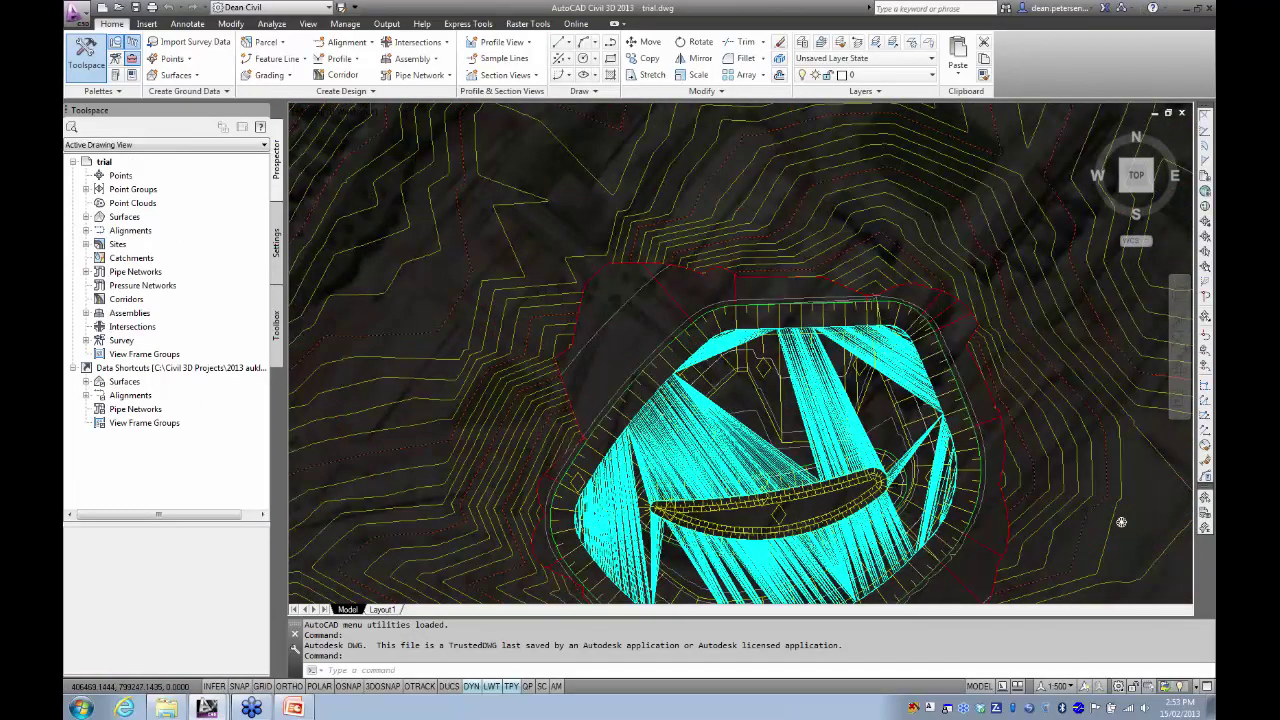
pyautogui.click(560, 325)
pyautogui.click(645, 365)
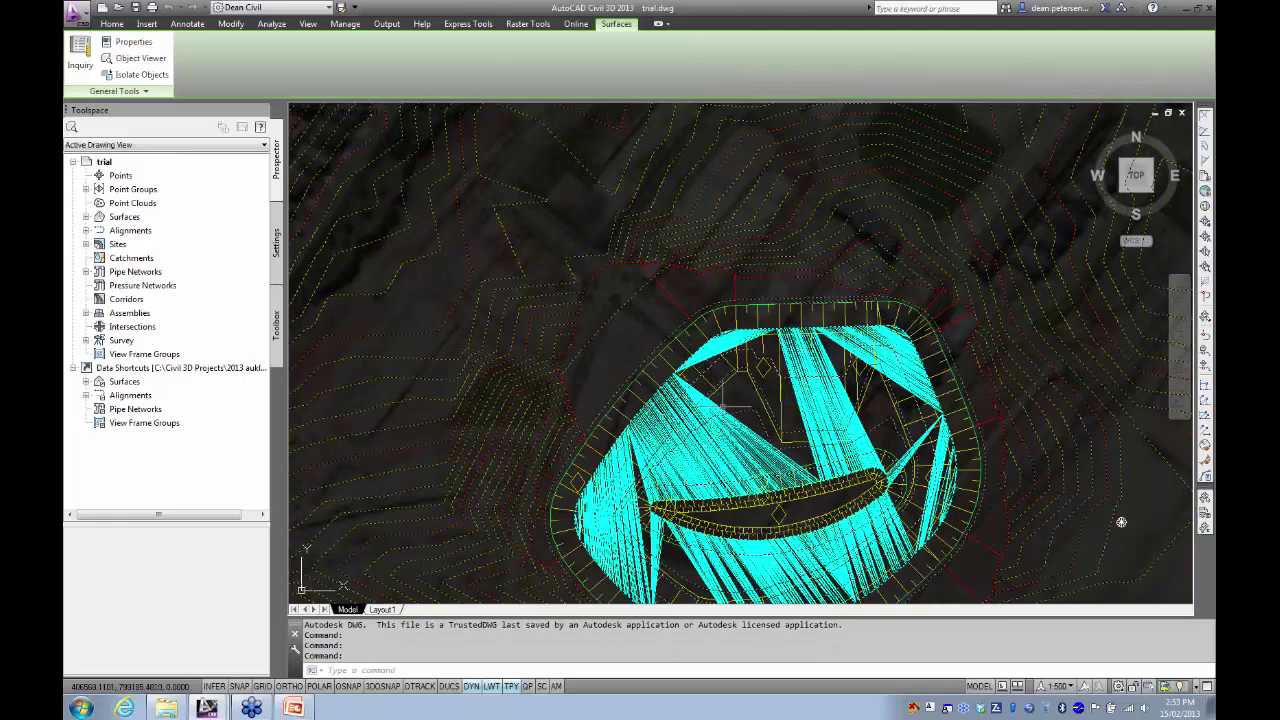
pyautogui.rightClick(731, 392)
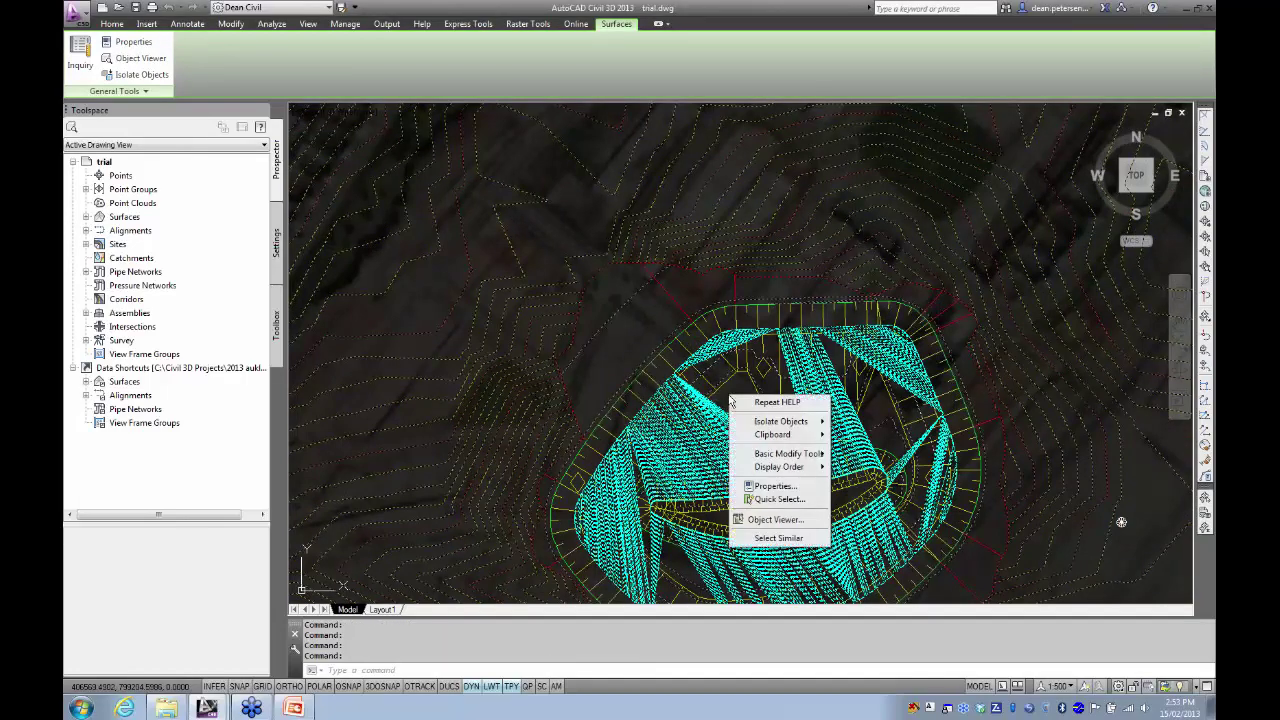
pyautogui.click(757, 520)
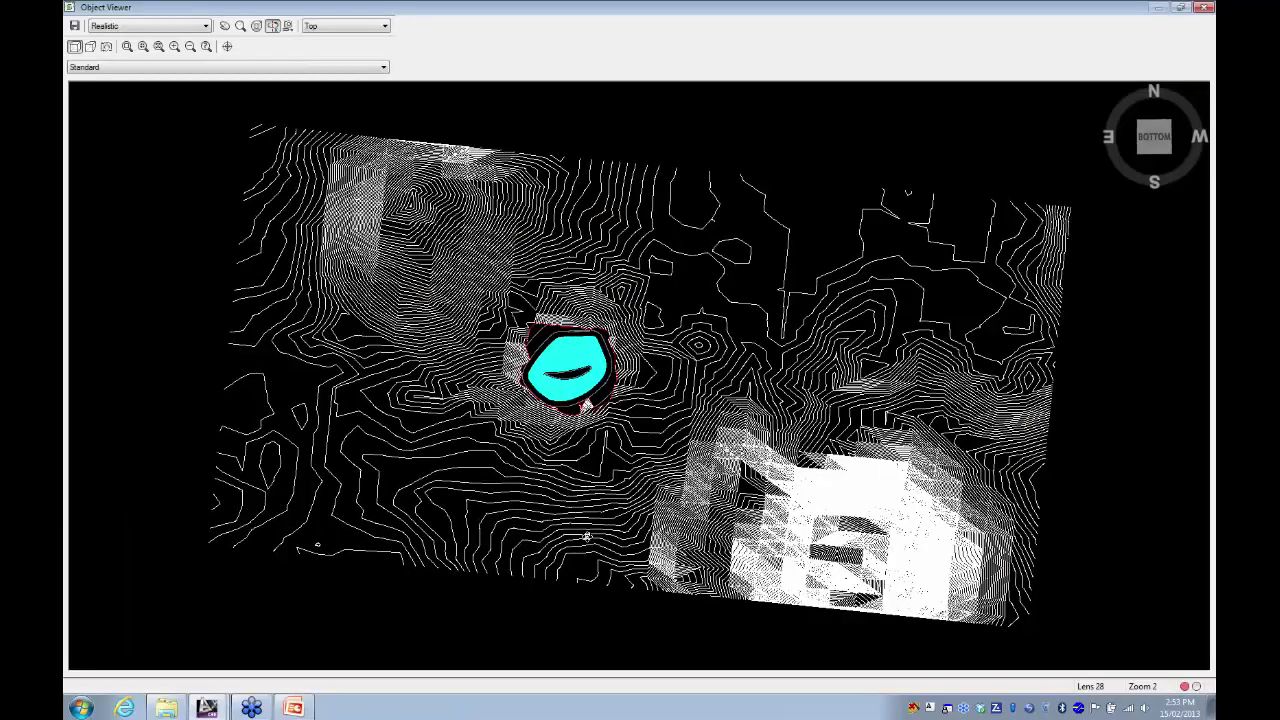
pyautogui.moveTo(580, 535); pyautogui.dragTo(628, 308)
pyautogui.moveTo(389, 440); pyautogui.dragTo(718, 475)
pyautogui.scroll(5, 664, 419)
pyautogui.scroll(5, 710, 381)
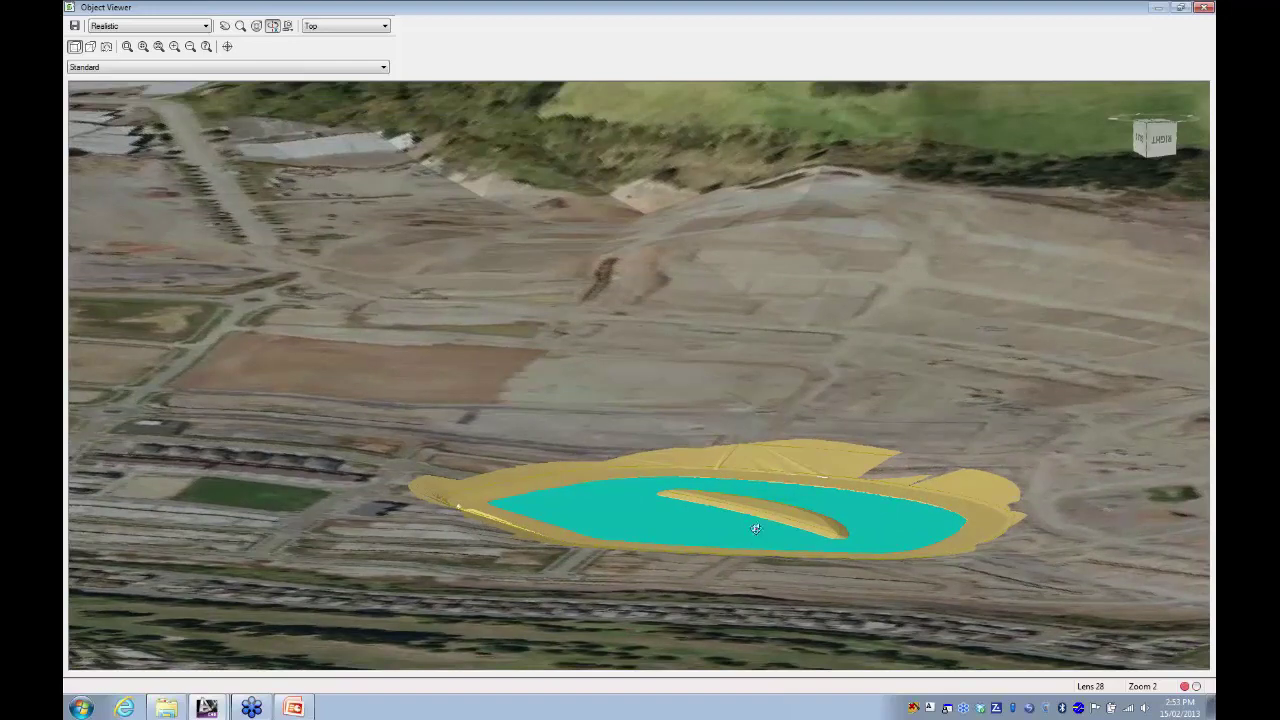
pyautogui.scroll(-3, 705, 482)
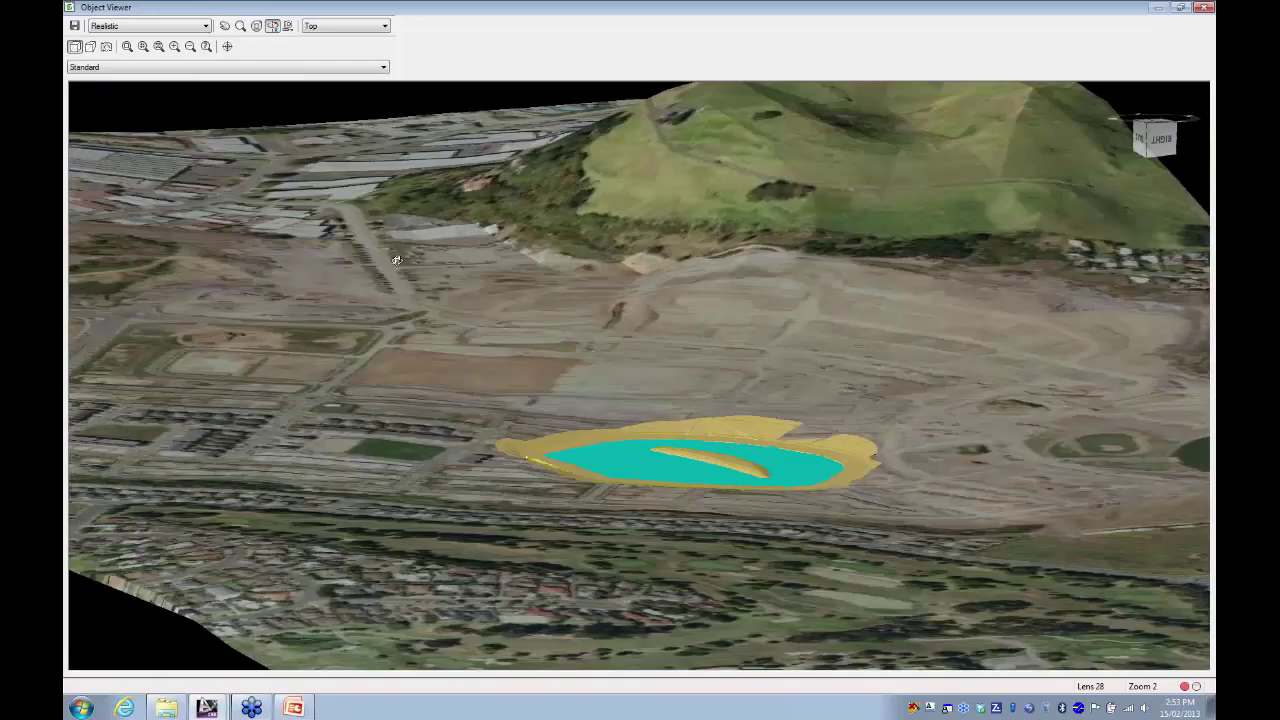
# - Switch the 3D view to perspective, examine the pond against the surrounding terrain and hill, and close the Object Viewer
pyautogui.click(90, 46)
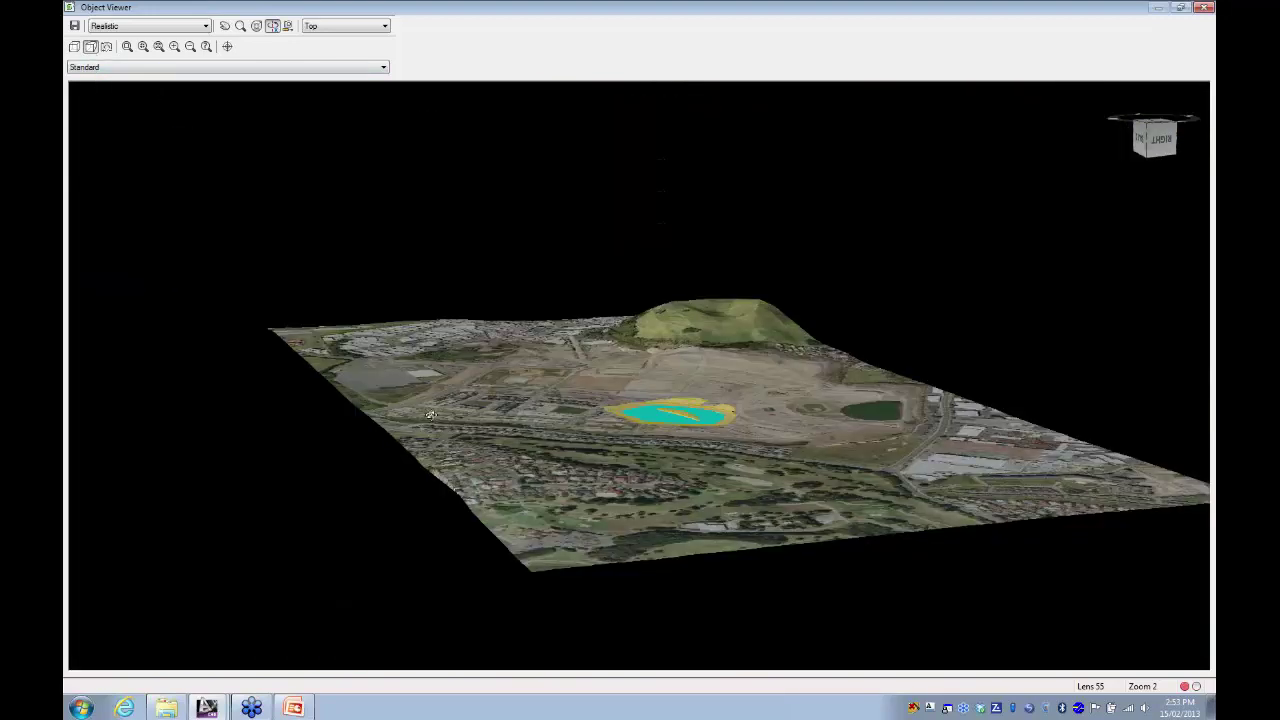
pyautogui.scroll(5, 663, 460)
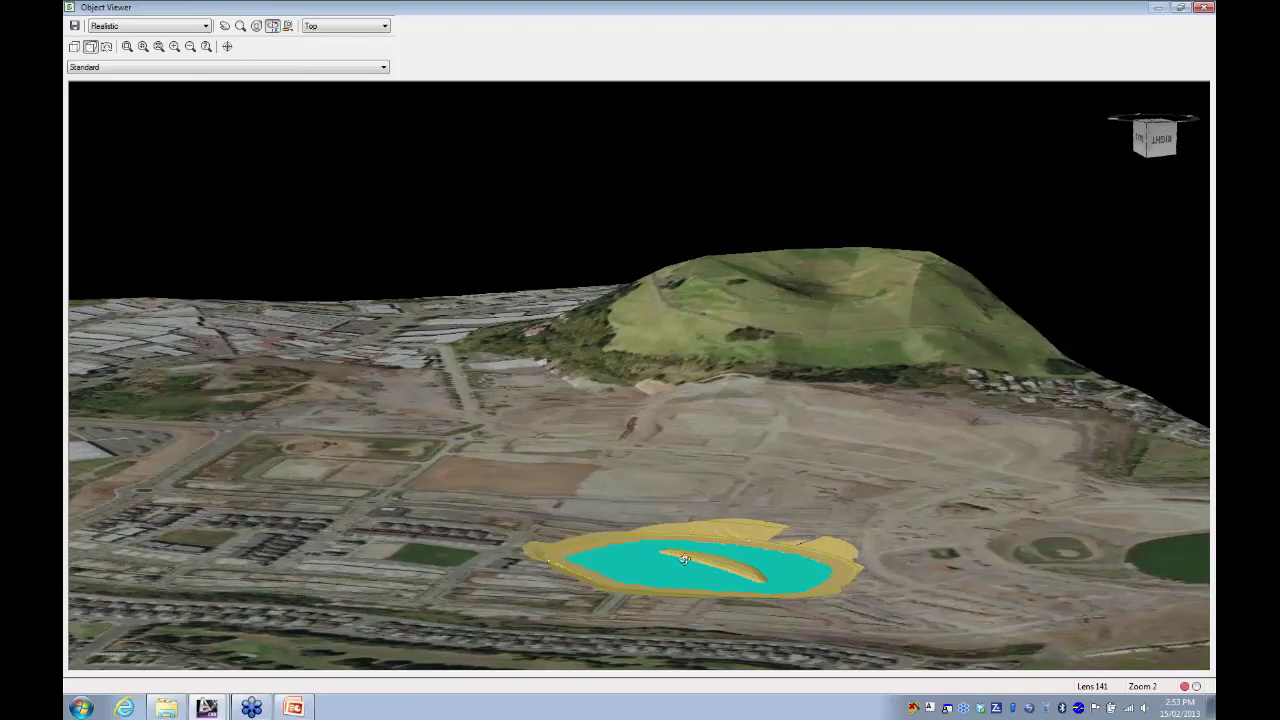
pyautogui.moveTo(573, 455); pyautogui.dragTo(795, 527)
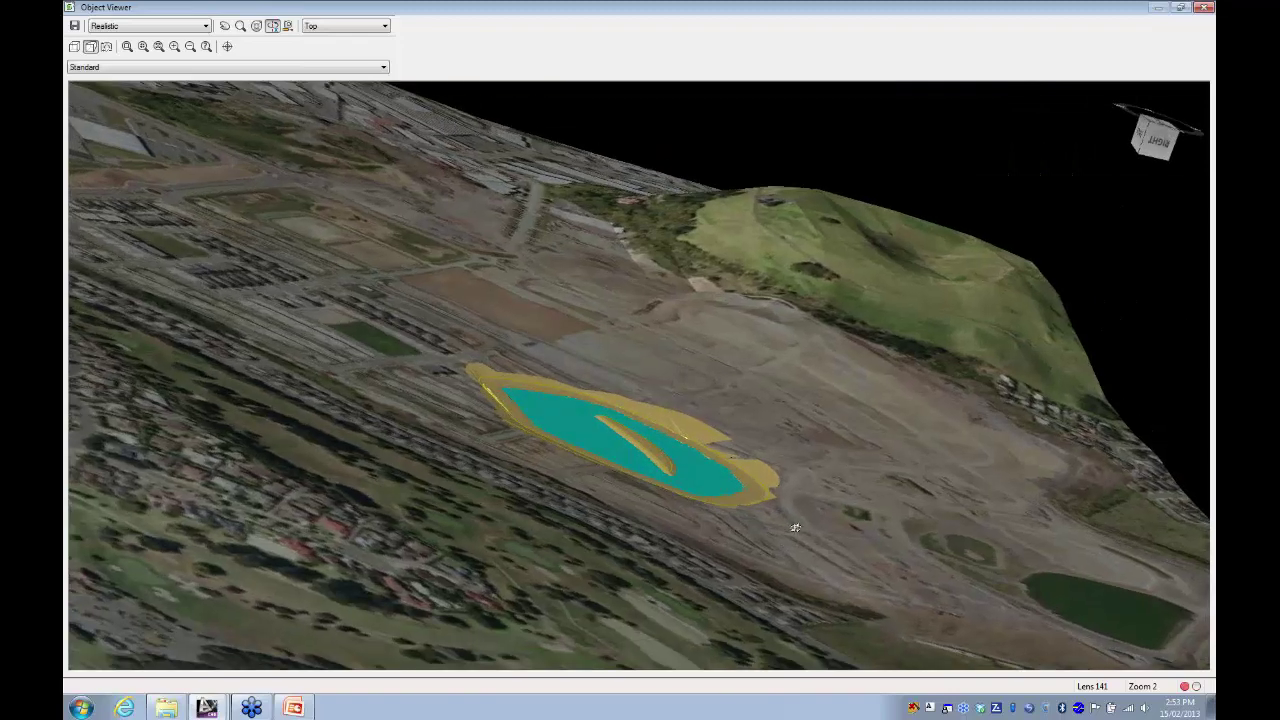
pyautogui.moveTo(1146, 398); pyautogui.dragTo(1130, 283)
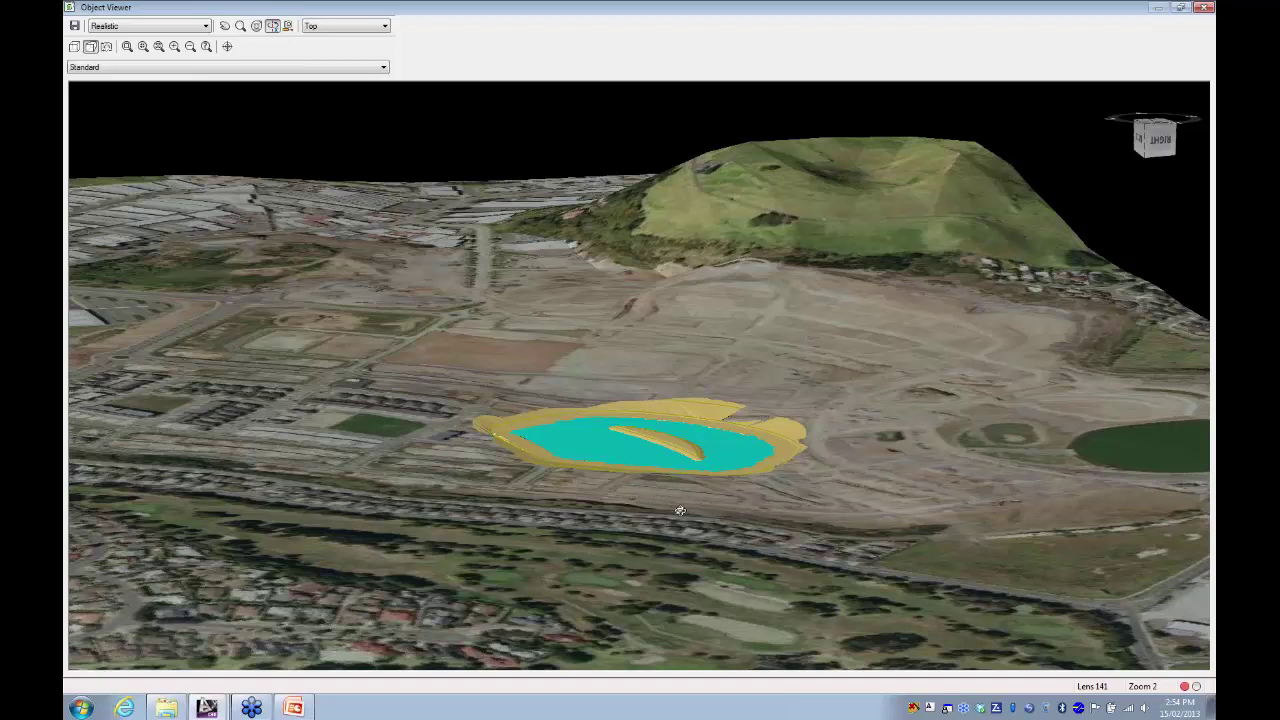
pyautogui.click(1206, 7)
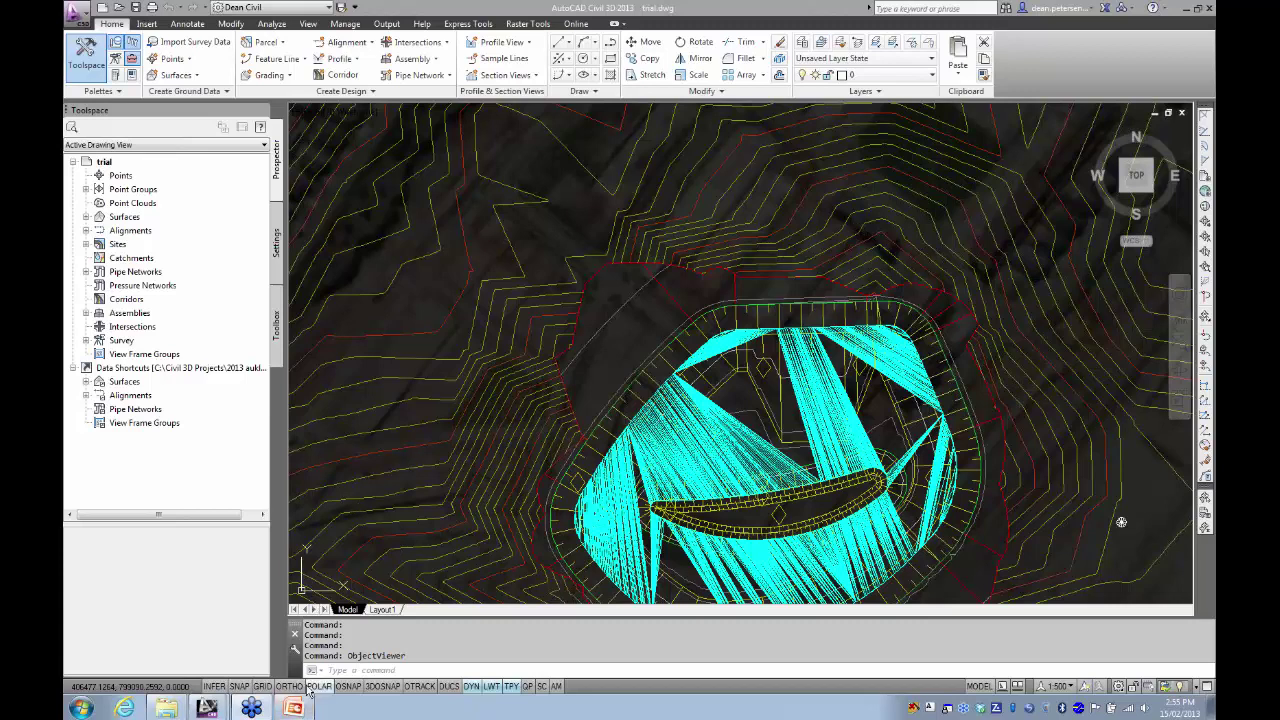
# - Switch to the PowerPoint slide show grading.ppt and advance to the closing Thank You slide
pyautogui.moveTo(294, 708)
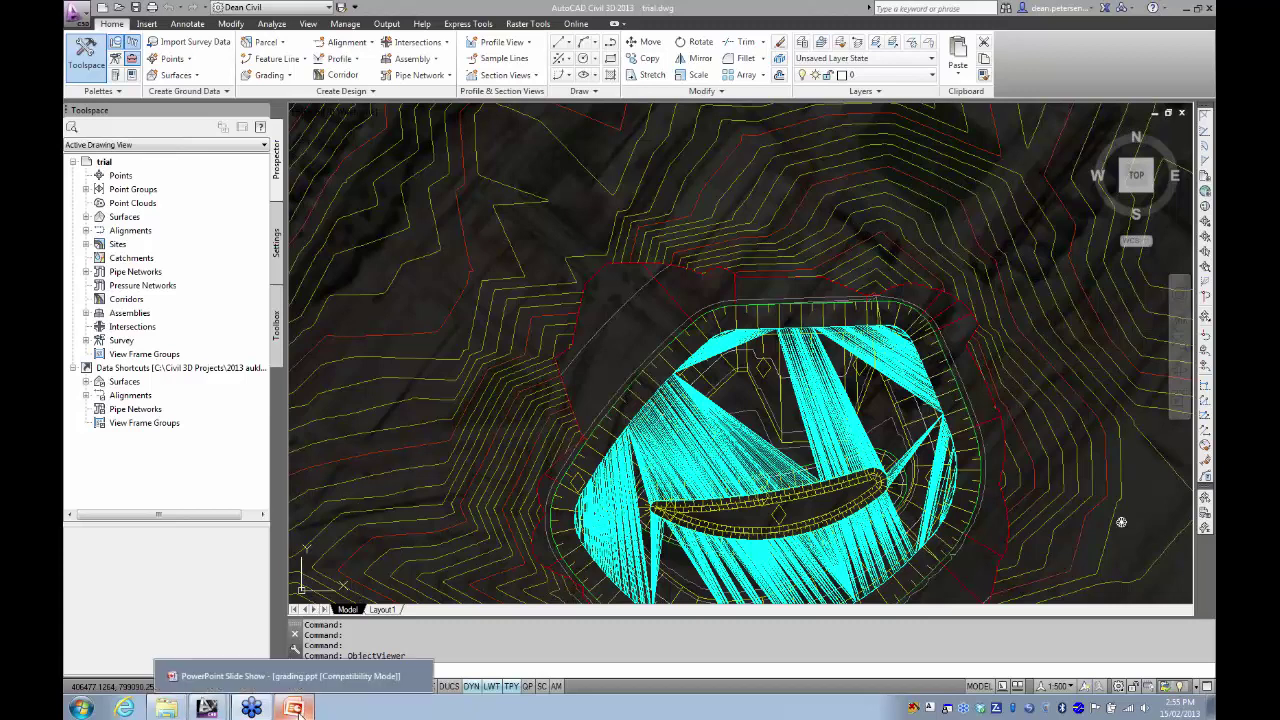
pyautogui.click(290, 676)
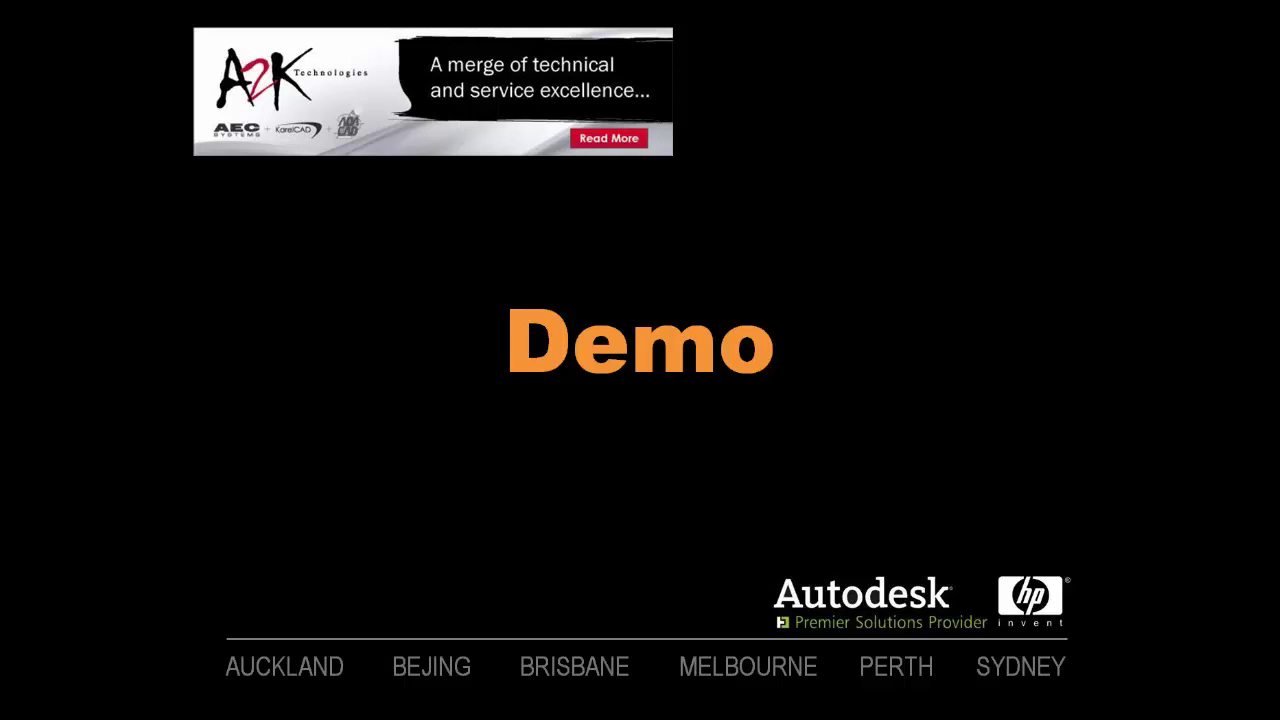
pyautogui.press('Right')
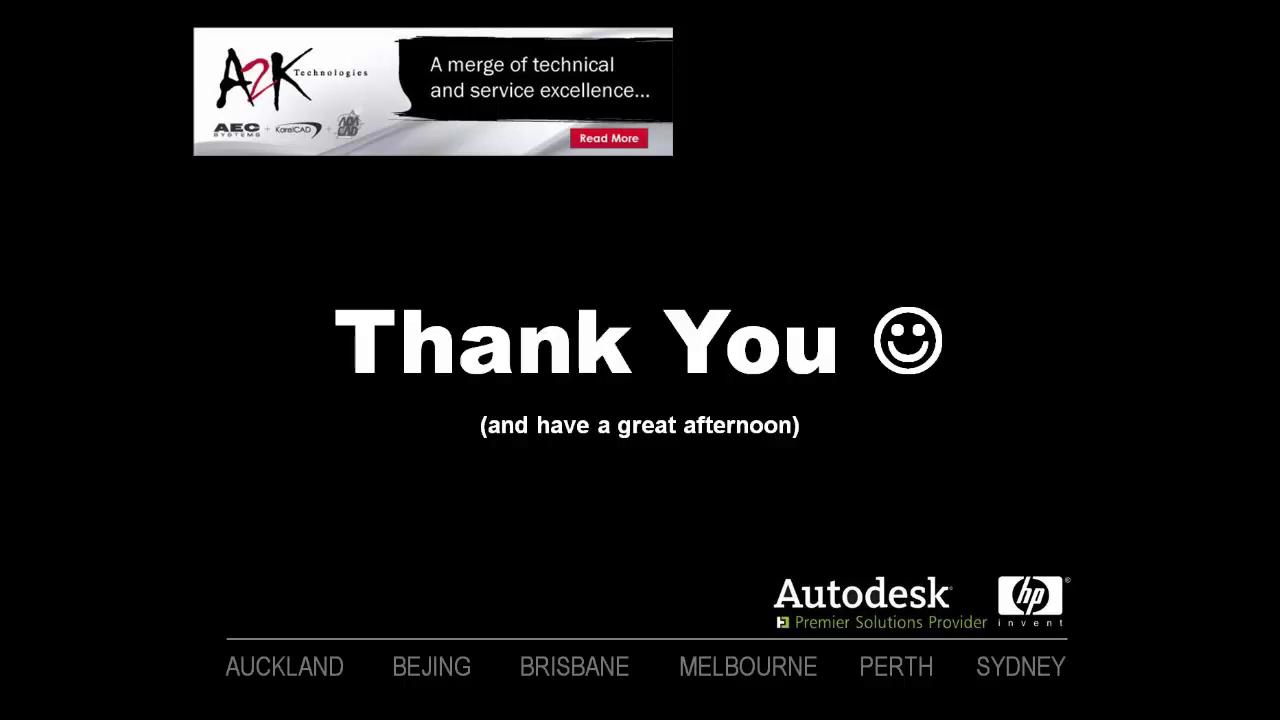